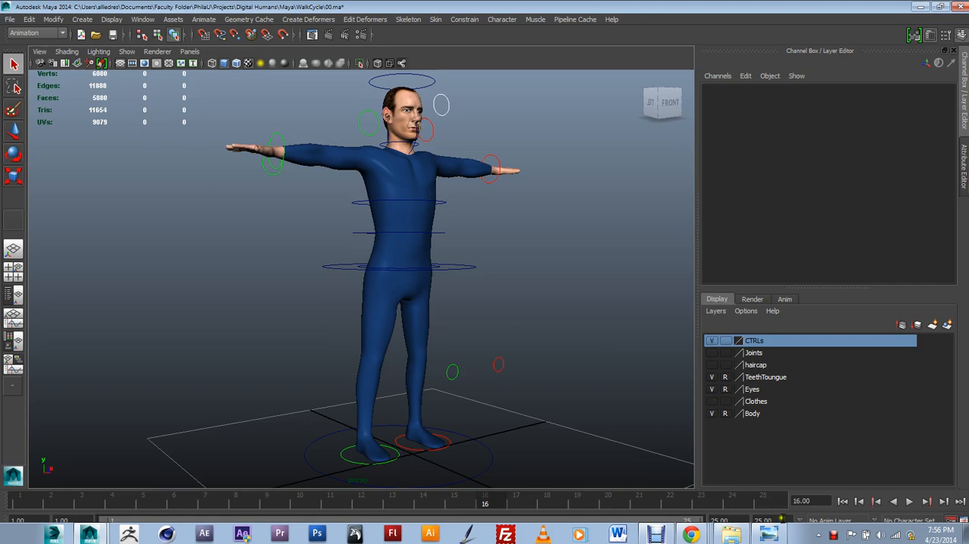
# - Open the Ref image in Windows Photo Viewer and study the Contact, Down, Passing and Peak Point poses with their frame numbers
pyautogui.click(777, 529)
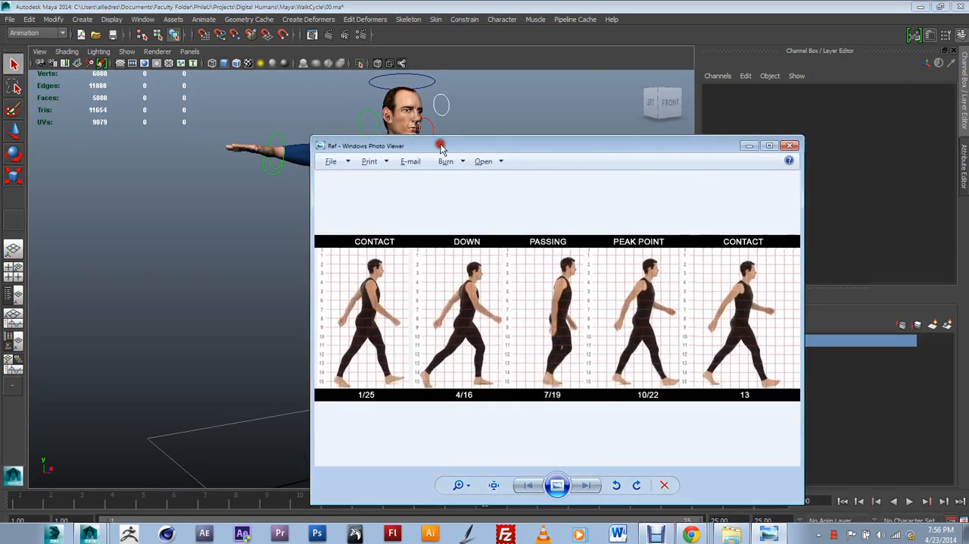
pyautogui.doubleClick(441, 141)
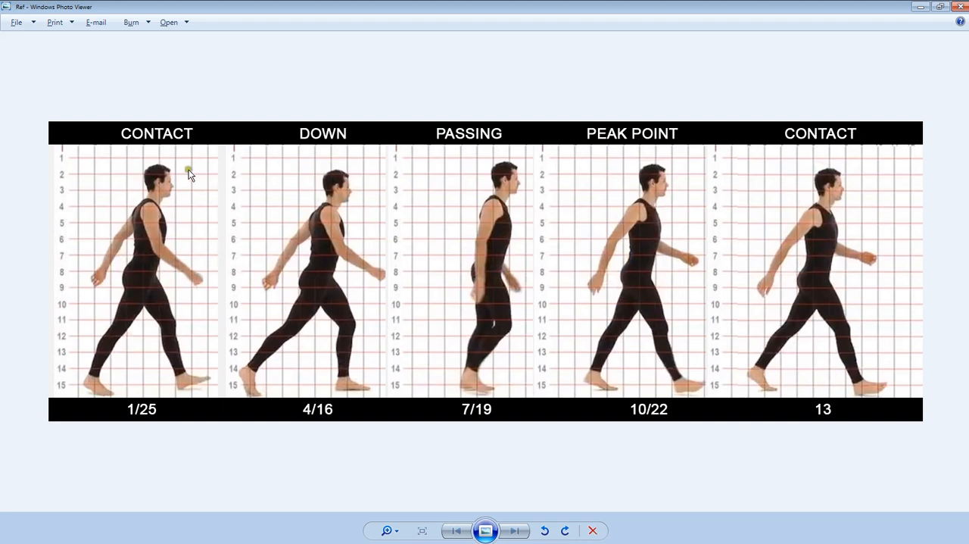
pyautogui.click(133, 429)
pyautogui.moveTo(493, 8); pyautogui.dragTo(631, 11)
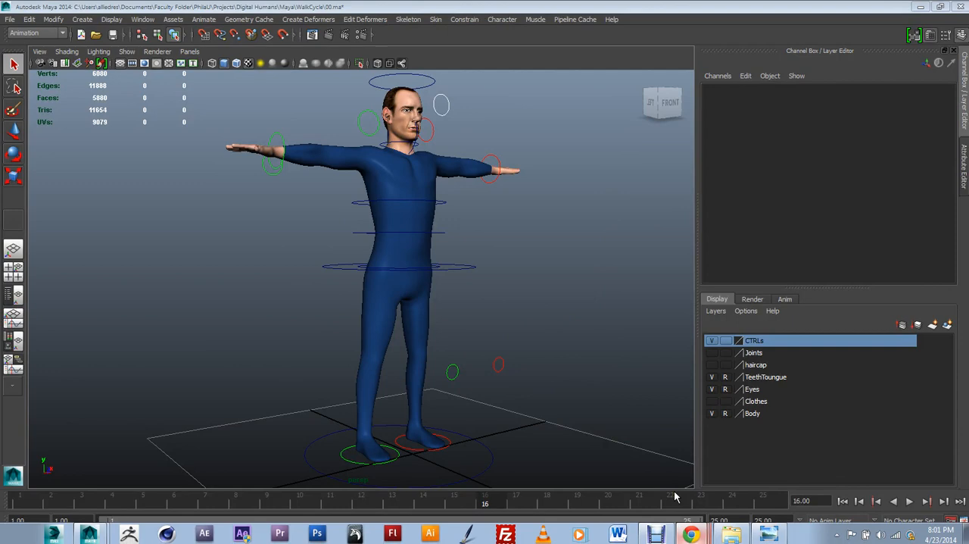
# - Switch to Chrome, replay the "Animation Reference - Athletic Male Standard Walk" video, look over its page, and return to Maya
pyautogui.click(690, 534)
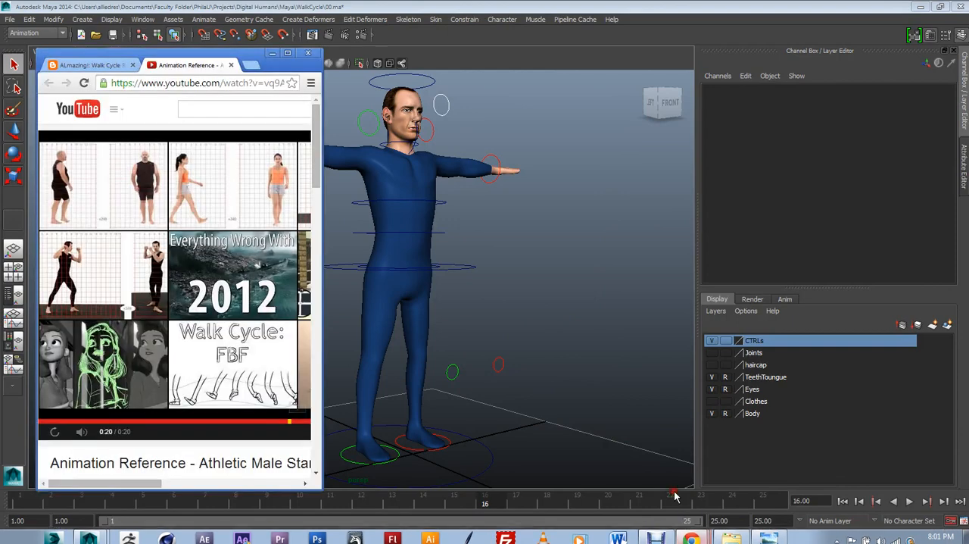
pyautogui.click(286, 53)
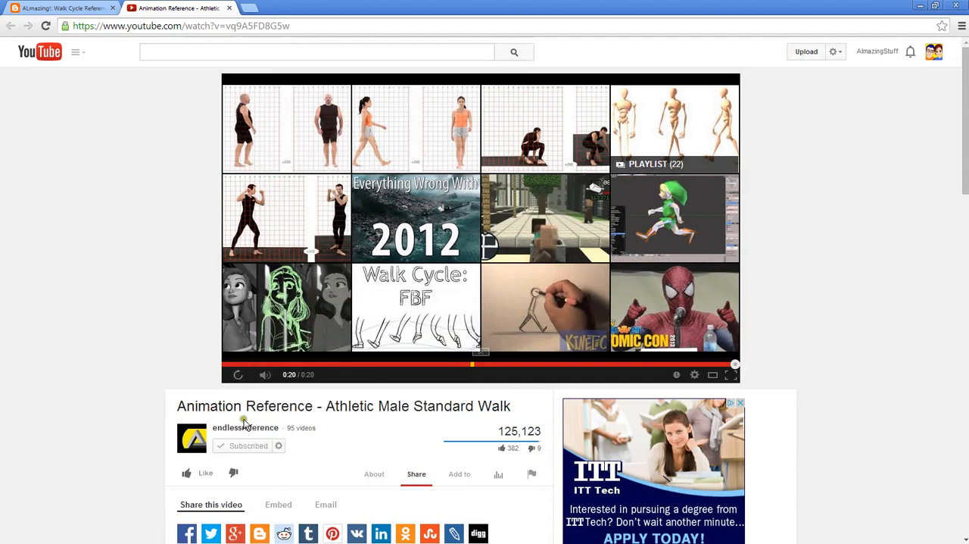
pyautogui.click(237, 376)
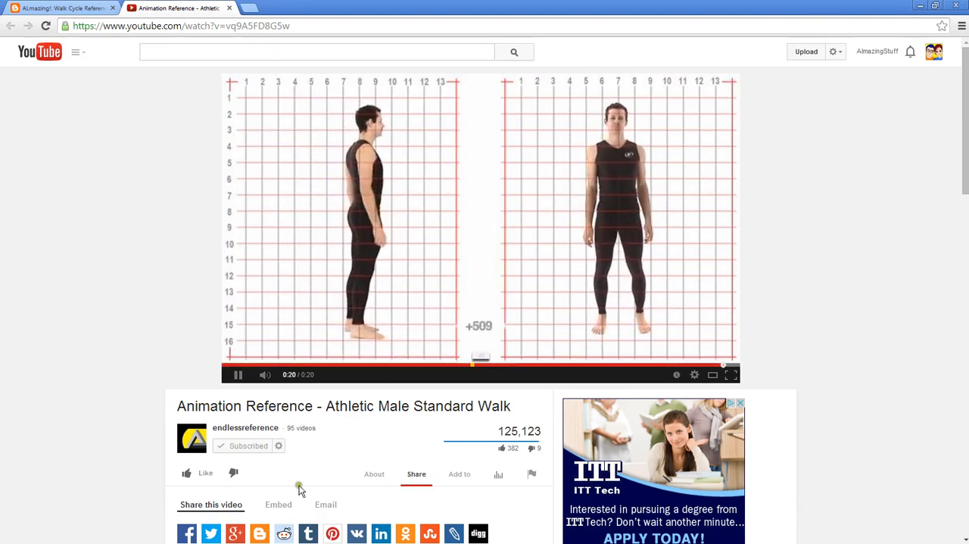
pyautogui.scroll(-3, 399, 459)
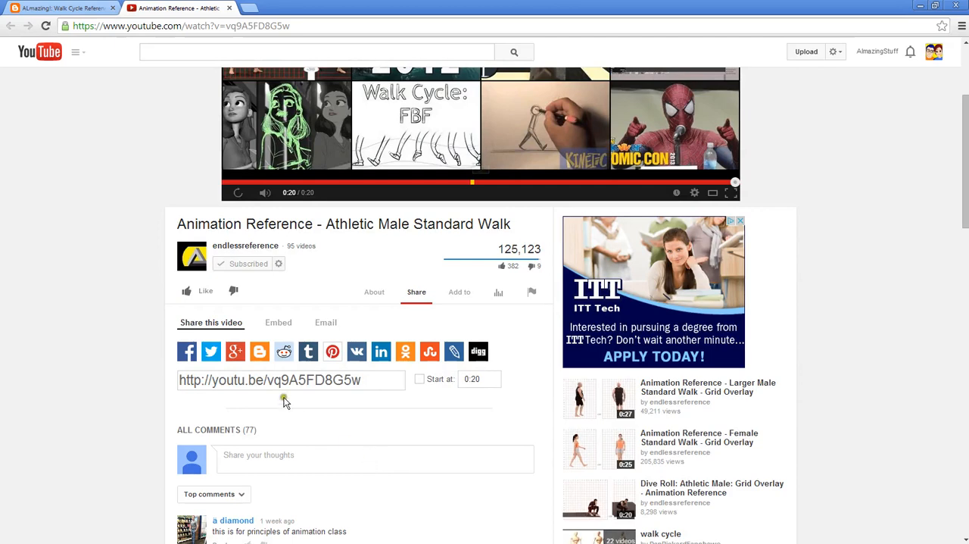
pyautogui.scroll(2, 335, 303)
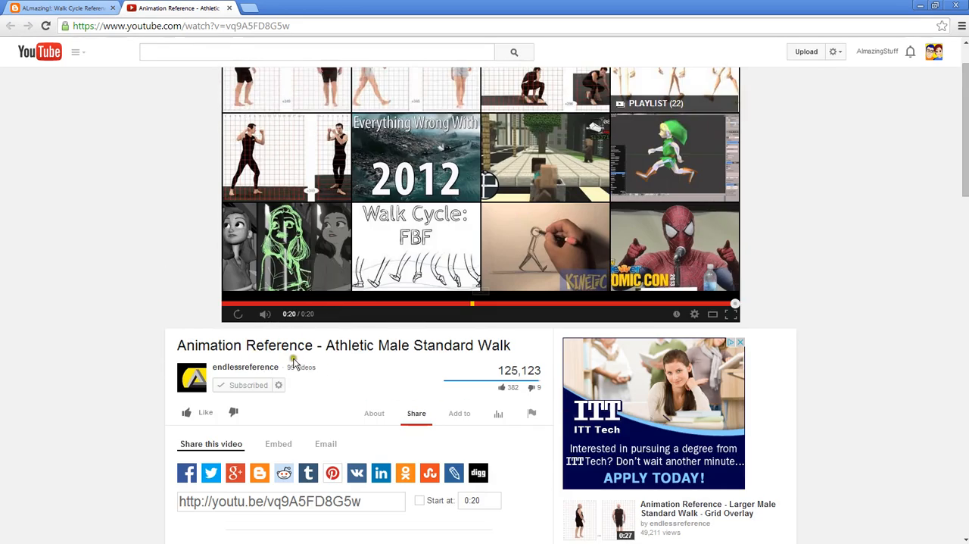
pyautogui.scroll(1, 294, 364)
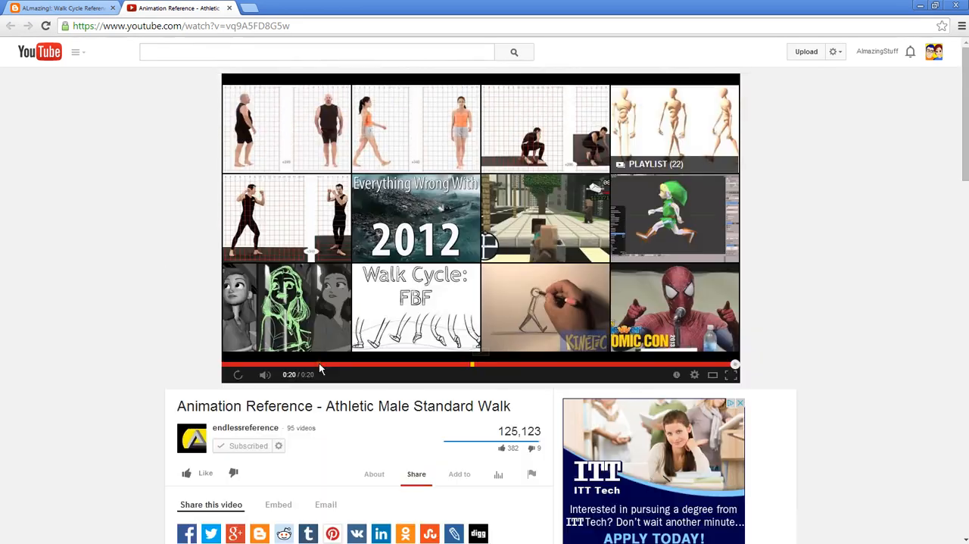
pyautogui.click(238, 436)
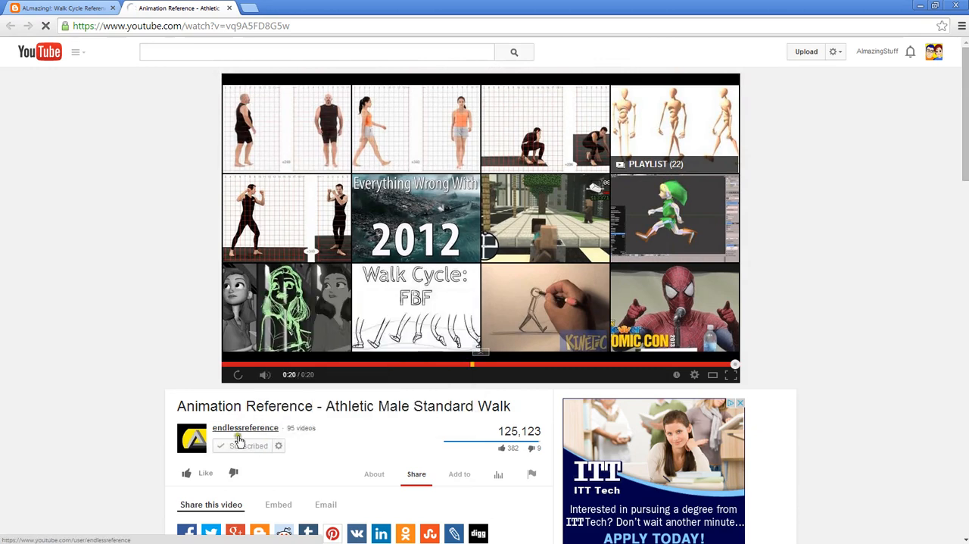
pyautogui.click(920, 6)
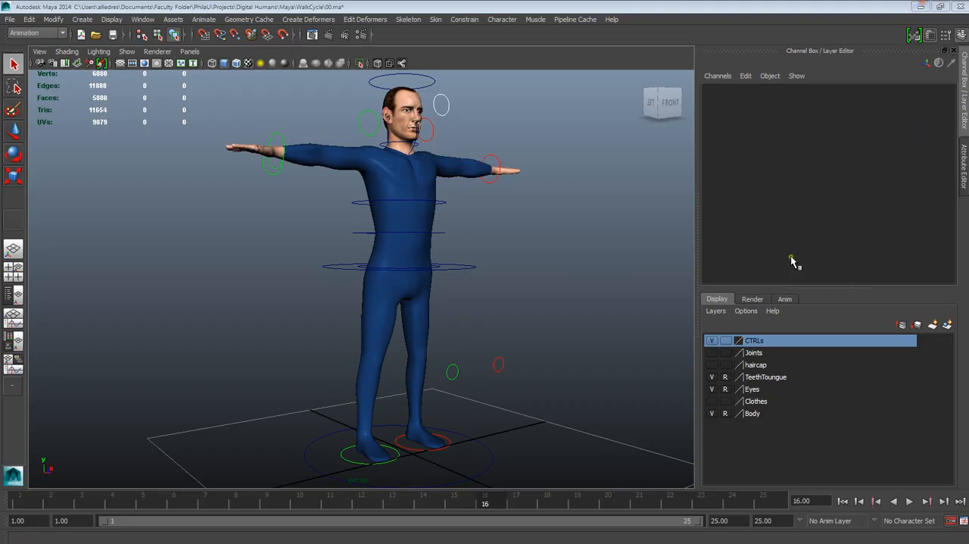
# - Show the Joints layer to check the skeleton, hide it again, and review the viewport's object display filters
pyautogui.click(484, 317)
pyautogui.keyDown('alt'); pyautogui.moveTo(557, 335); pyautogui.dragTo(504, 346); pyautogui.keyUp('alt')
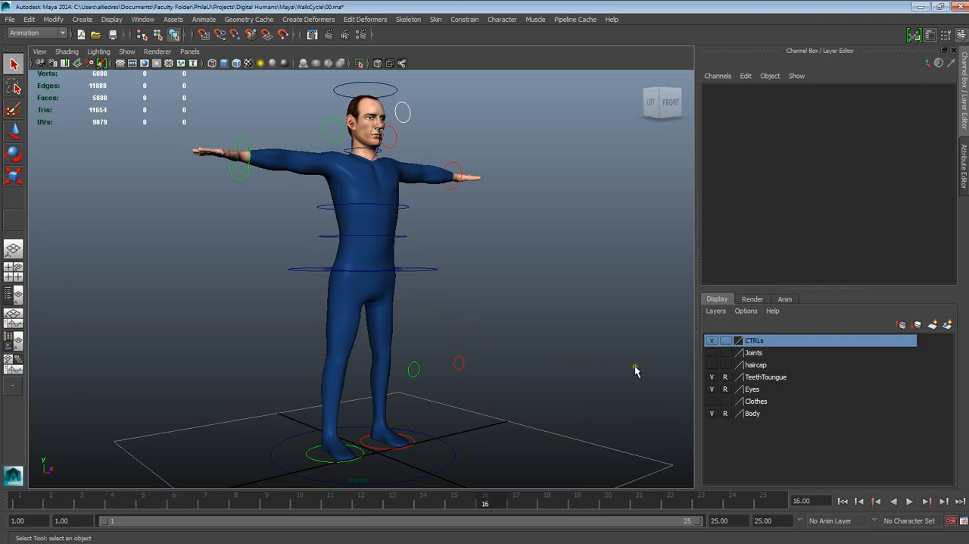
pyautogui.click(712, 353)
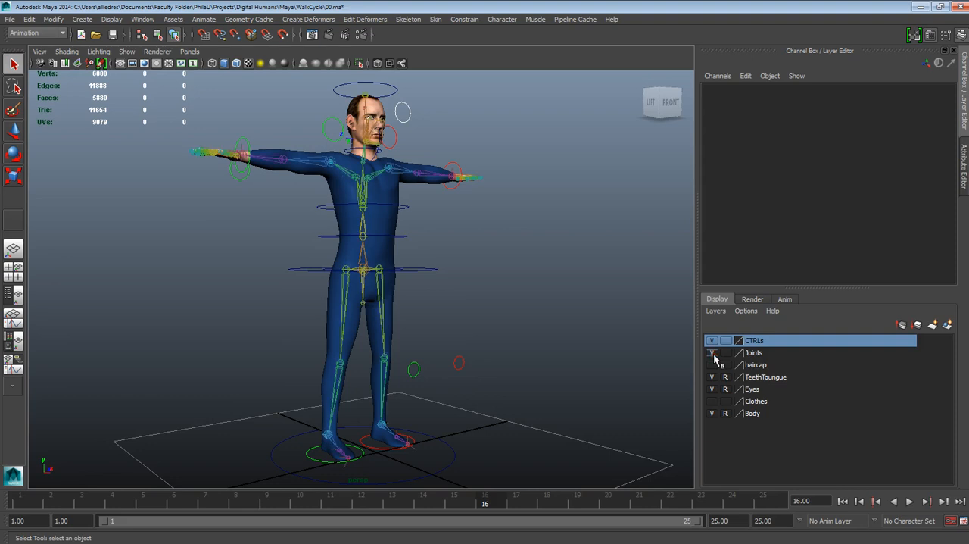
pyautogui.click(713, 353)
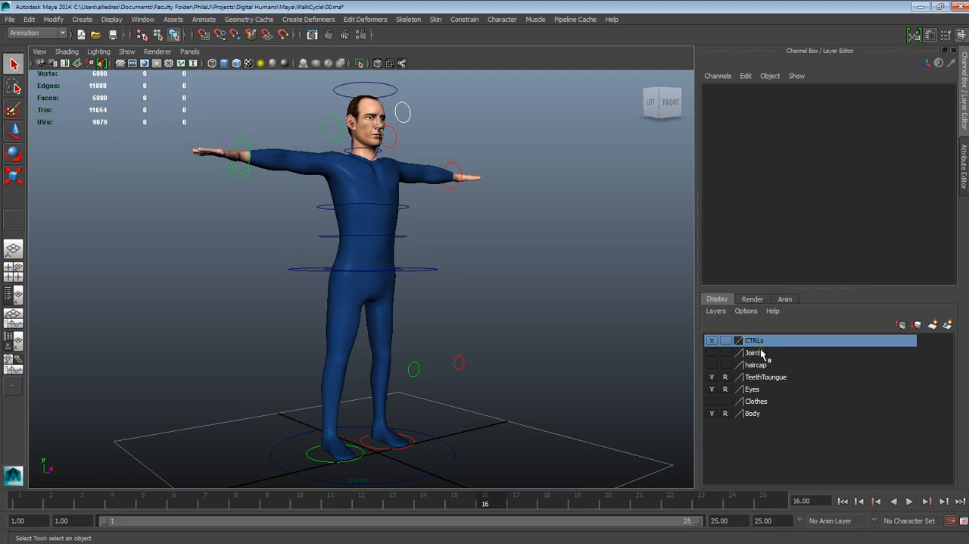
pyautogui.click(127, 51)
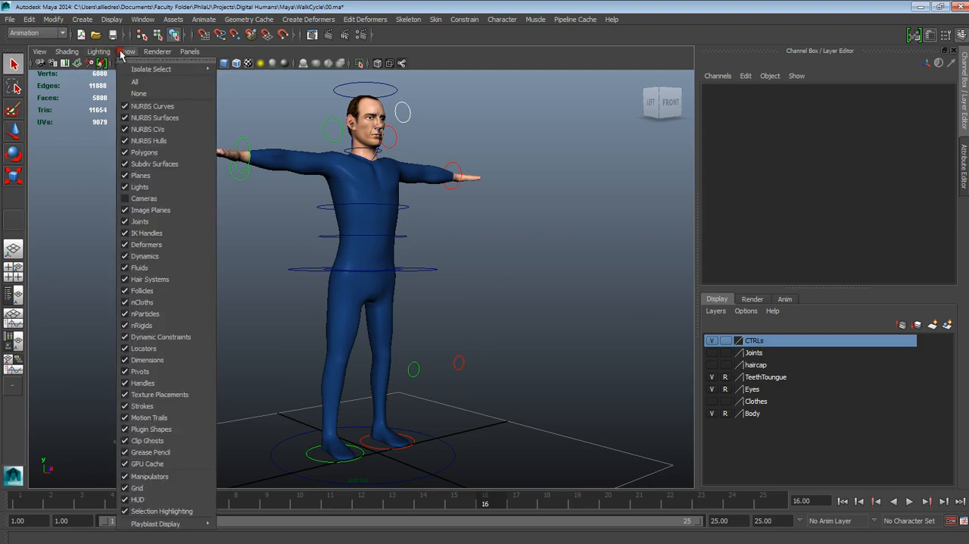
pyautogui.click(578, 356)
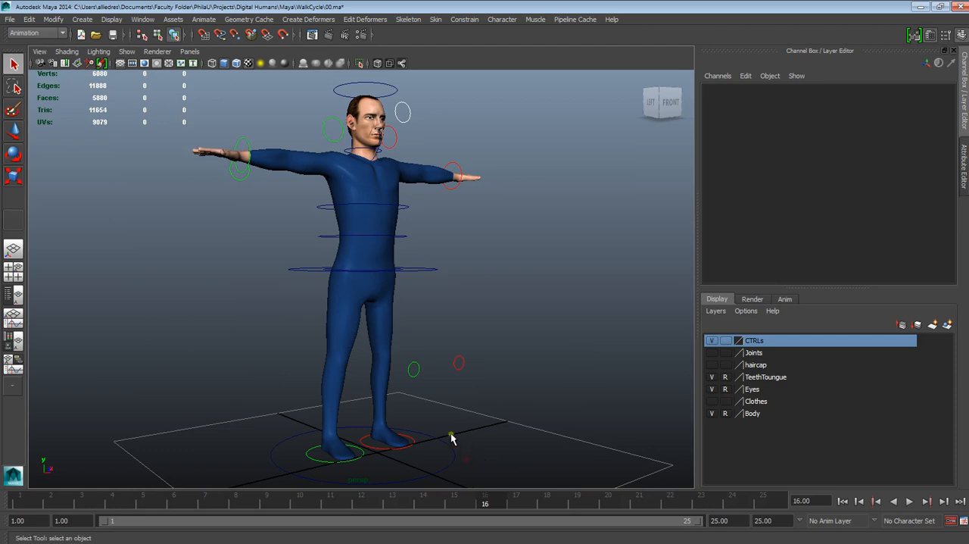
pyautogui.moveTo(508, 189); pyautogui.dragTo(156, 445)
pyautogui.click(556, 335)
pyautogui.click(454, 447)
pyautogui.click(527, 368)
pyautogui.keyDown('alt'); pyautogui.moveTo(502, 361); pyautogui.dragTo(524, 365); pyautogui.keyUp('alt')
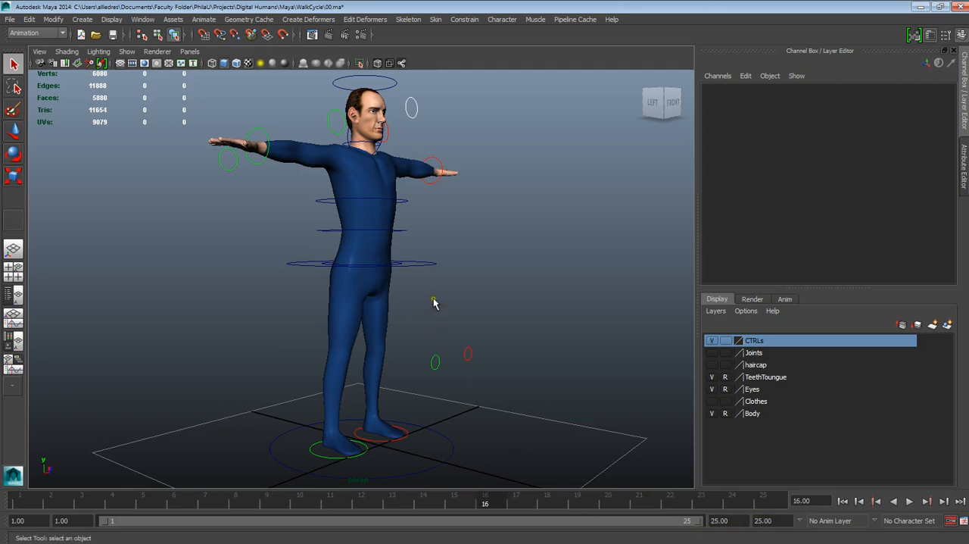
pyautogui.keyDown('alt'); pyautogui.moveTo(500, 240); pyautogui.dragTo(497, 259, button='middle'); pyautogui.keyUp('alt')
pyautogui.keyDown('alt'); pyautogui.moveTo(498, 258); pyautogui.dragTo(478, 262); pyautogui.keyUp('alt')
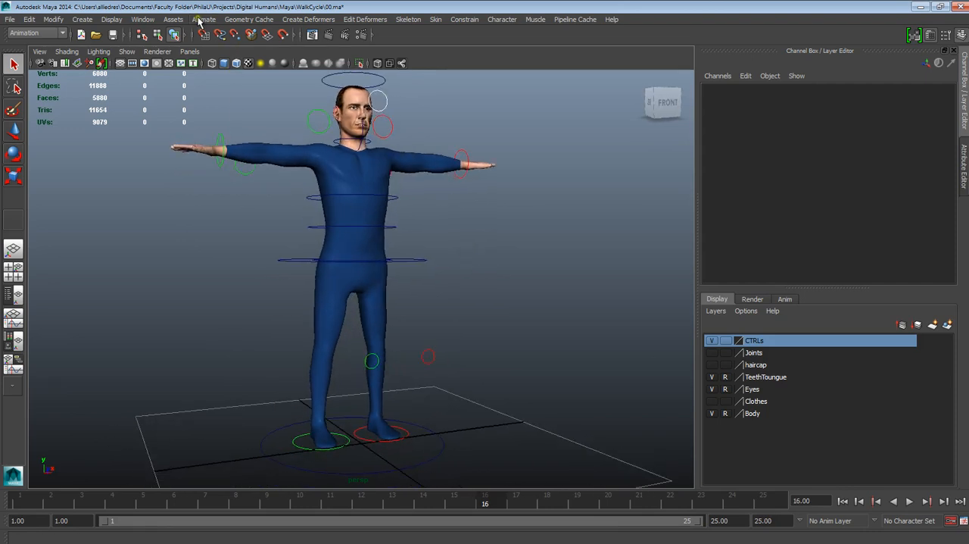
# - Set the default in tangent to Plateau in the animation preferences, check the general working units, and save the preferences
pyautogui.click(114, 23)
pyautogui.moveTo(143, 19)
pyautogui.moveTo(227, 83)
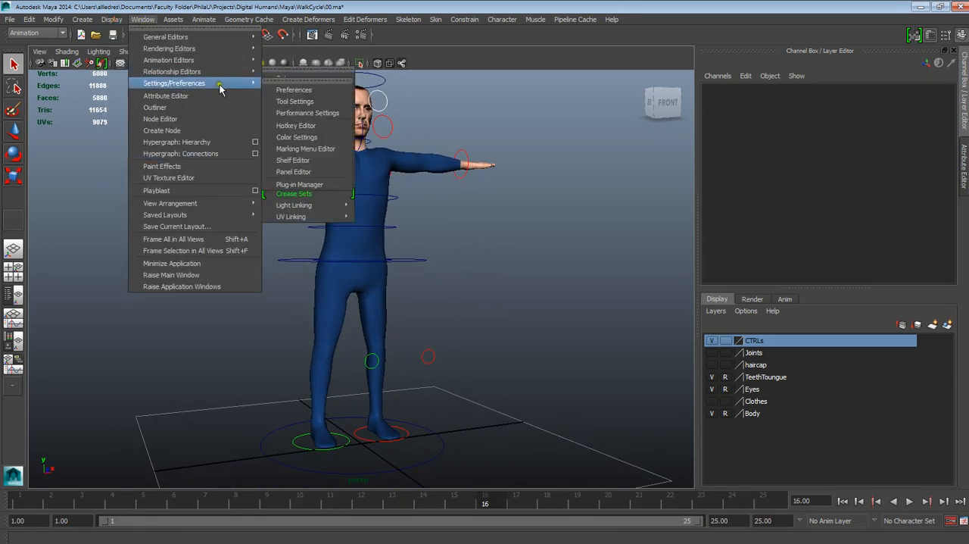
pyautogui.click(303, 92)
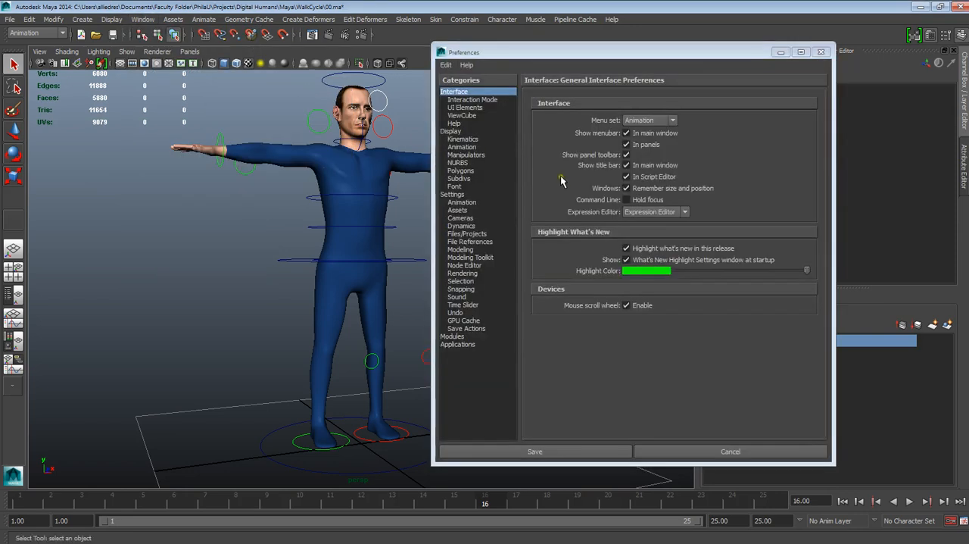
pyautogui.click(462, 202)
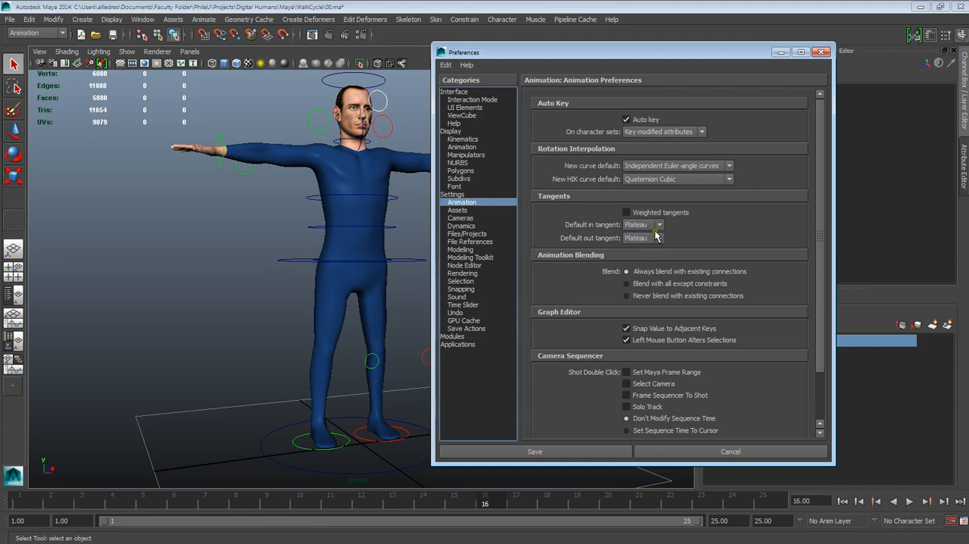
pyautogui.click(656, 231)
pyautogui.click(683, 233)
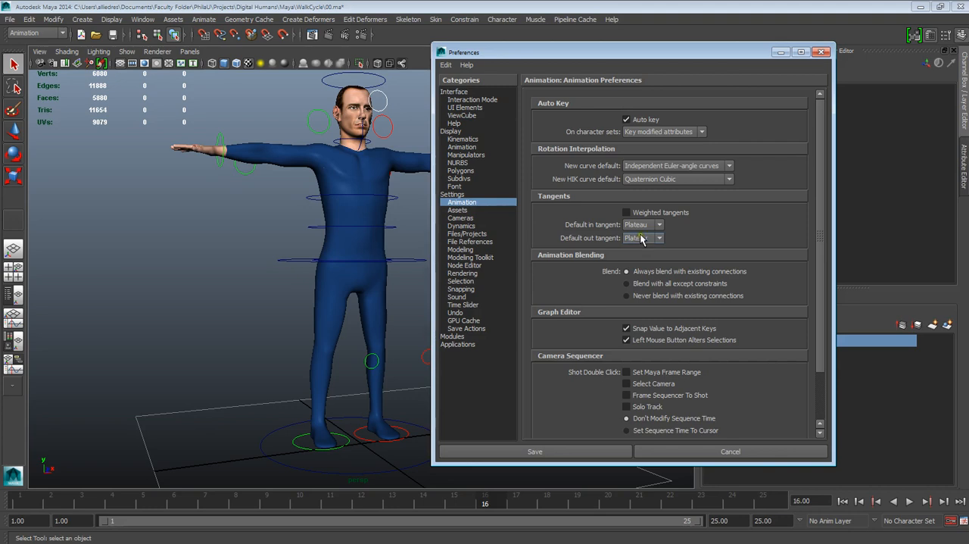
pyautogui.click(642, 226)
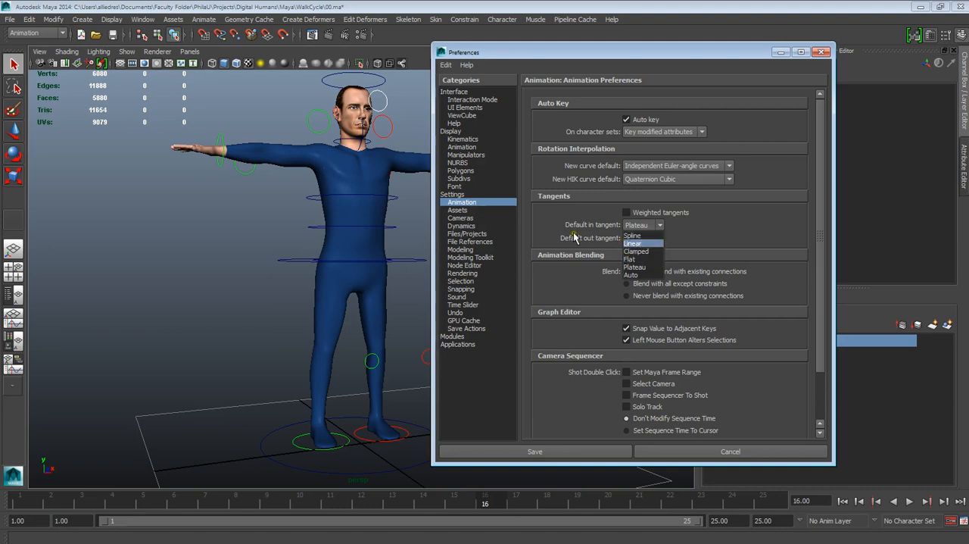
pyautogui.click(648, 267)
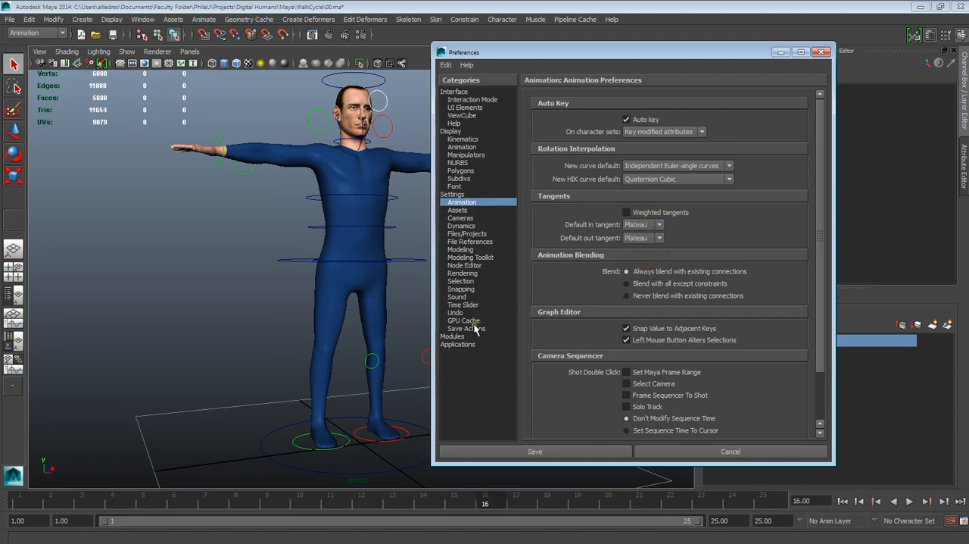
pyautogui.click(453, 195)
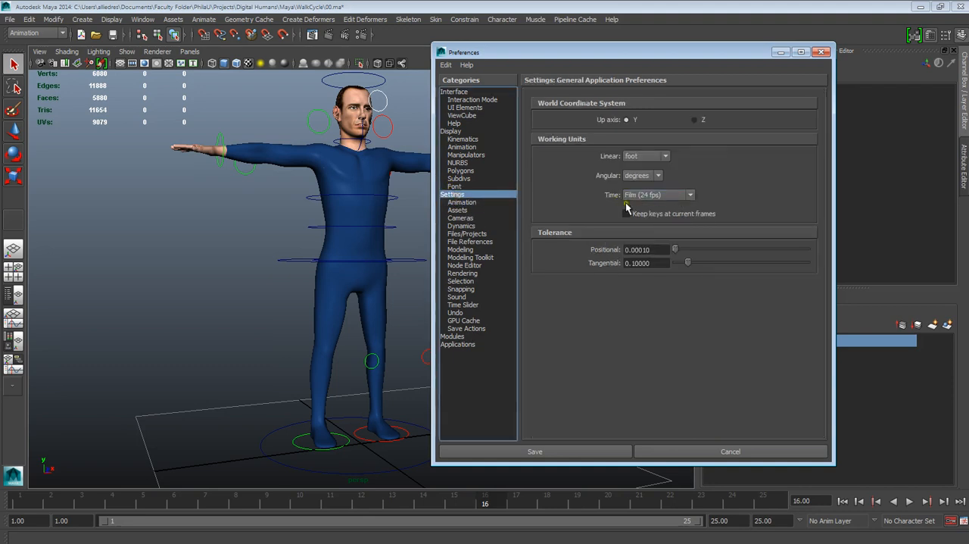
pyautogui.click(595, 453)
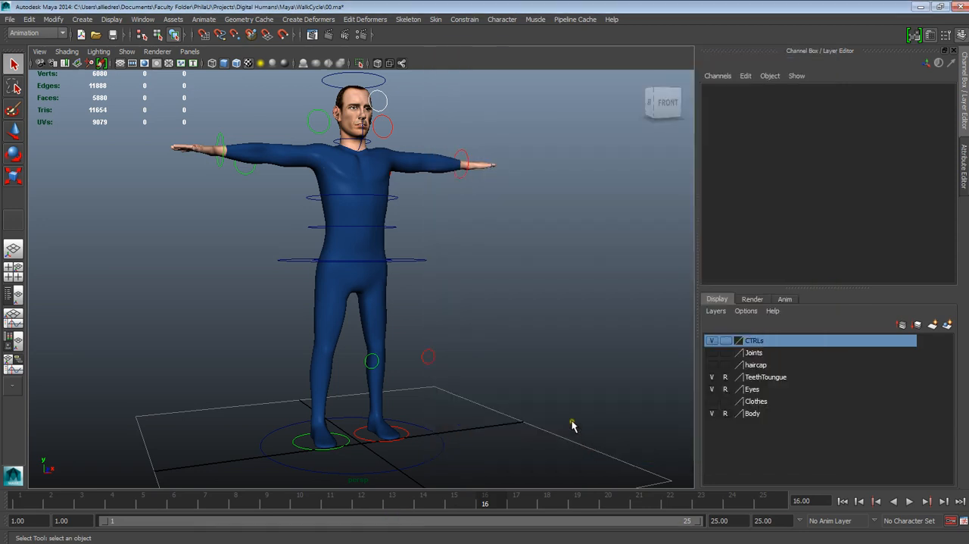
# - Save the scene under the new name 01 as Maya ASCII in the WalkCycle folder
pyautogui.keyDown('alt'); pyautogui.moveTo(553, 391); pyautogui.dragTo(547, 368); pyautogui.keyUp('alt')
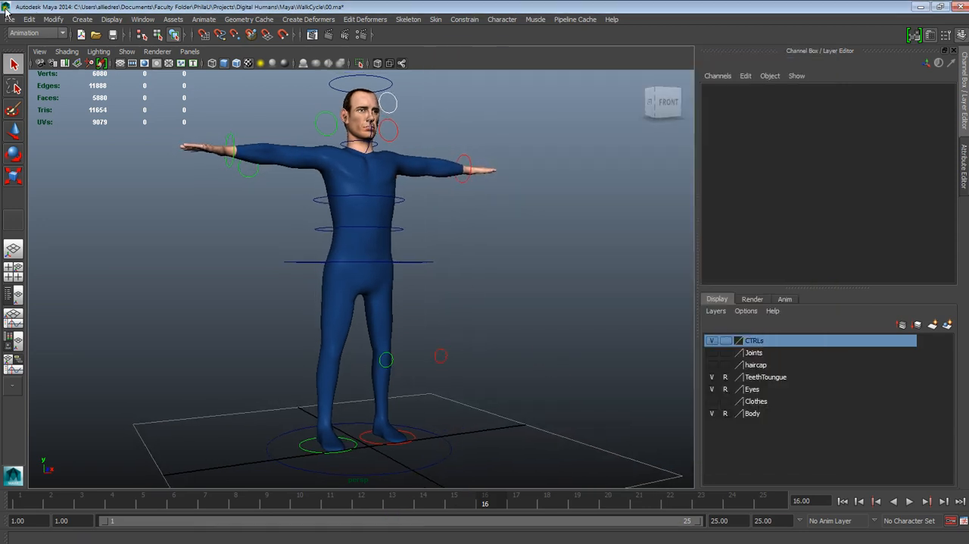
pyautogui.click(10, 19)
pyautogui.click(10, 20)
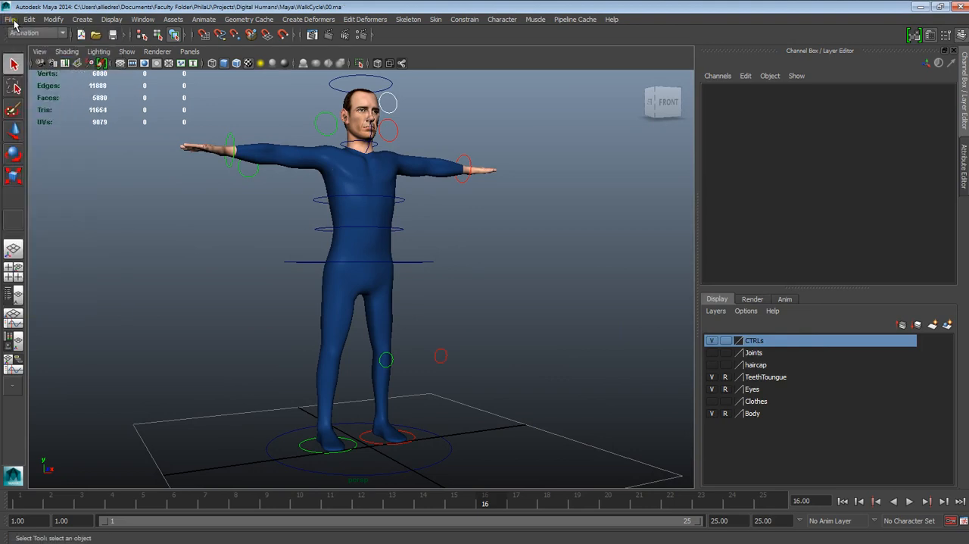
pyautogui.click(13, 22)
pyautogui.click(38, 73)
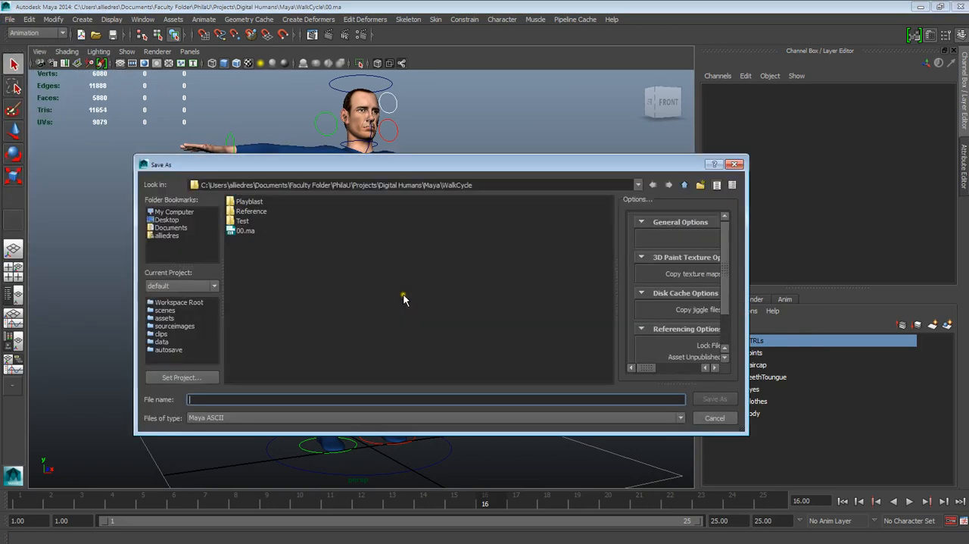
pyautogui.click(210, 396)
pyautogui.write('01')
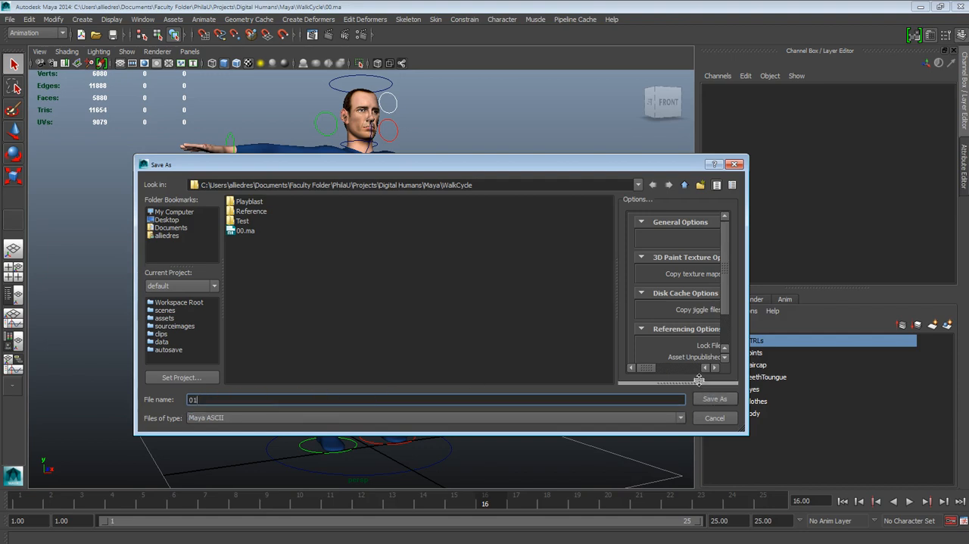
pyautogui.click(714, 398)
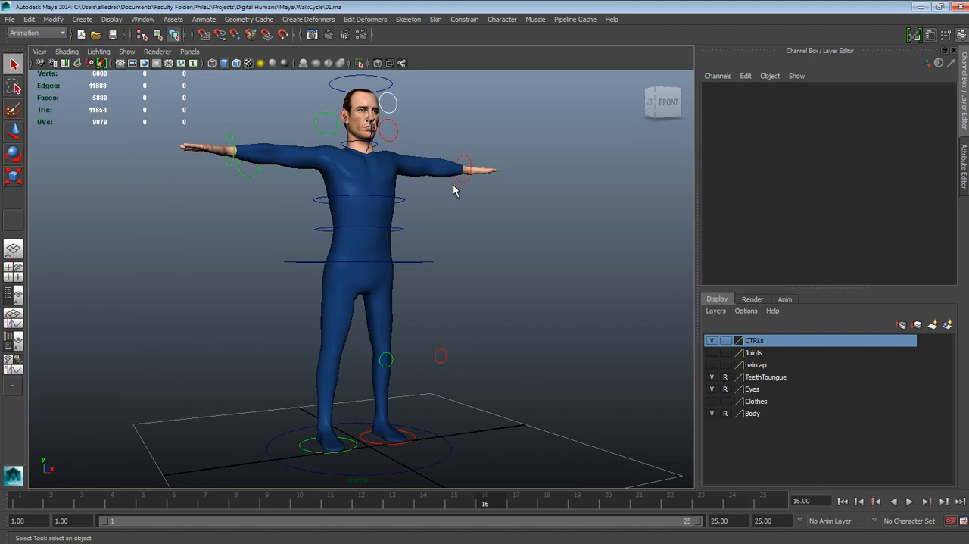
# - Place the Windows Photo Viewer reference image over the Maya viewport and enlarge it on the 1/25 contact and 4/16 down poses
pyautogui.keyDown('alt'); pyautogui.moveTo(451, 240); pyautogui.dragTo(541, 357); pyautogui.keyUp('alt')
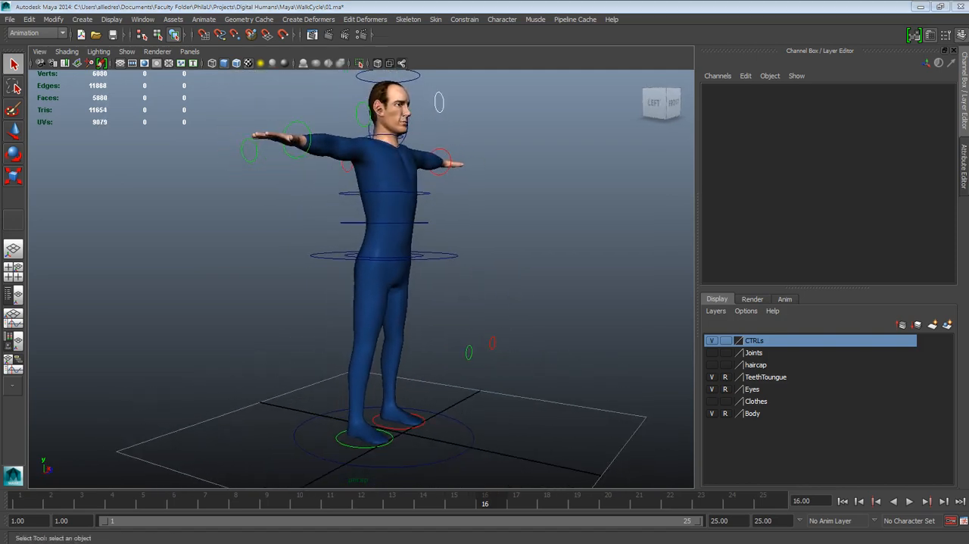
pyautogui.moveTo(968, 60); pyautogui.dragTo(564, 86)
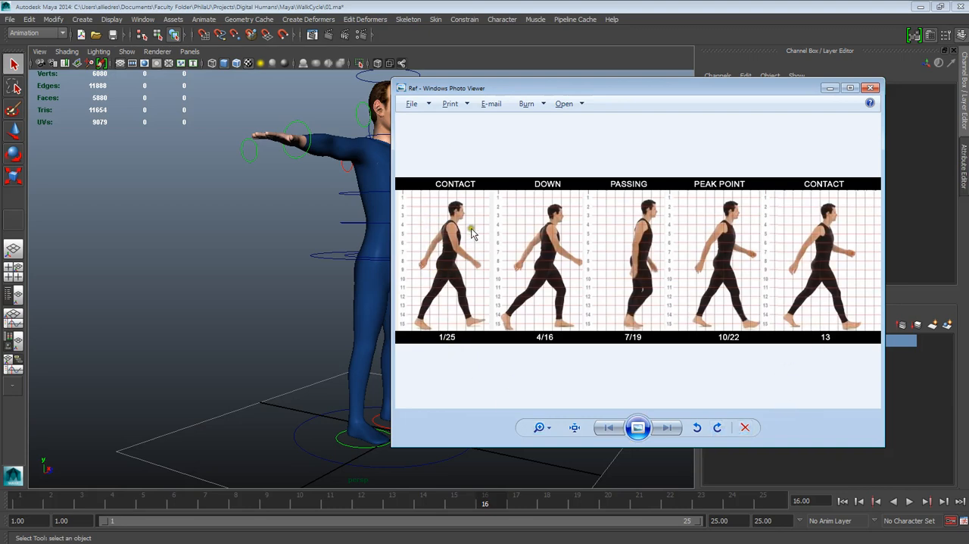
pyautogui.scroll(1, 469, 261)
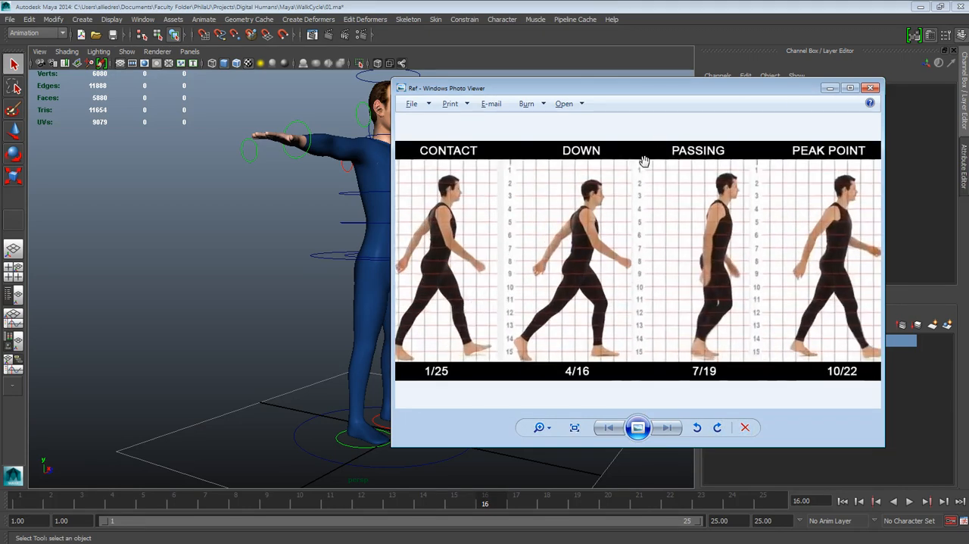
pyautogui.scroll(3, 591, 240)
pyautogui.scroll(-3, 590, 241)
pyautogui.scroll(2, 575, 272)
pyautogui.scroll(-1, 558, 292)
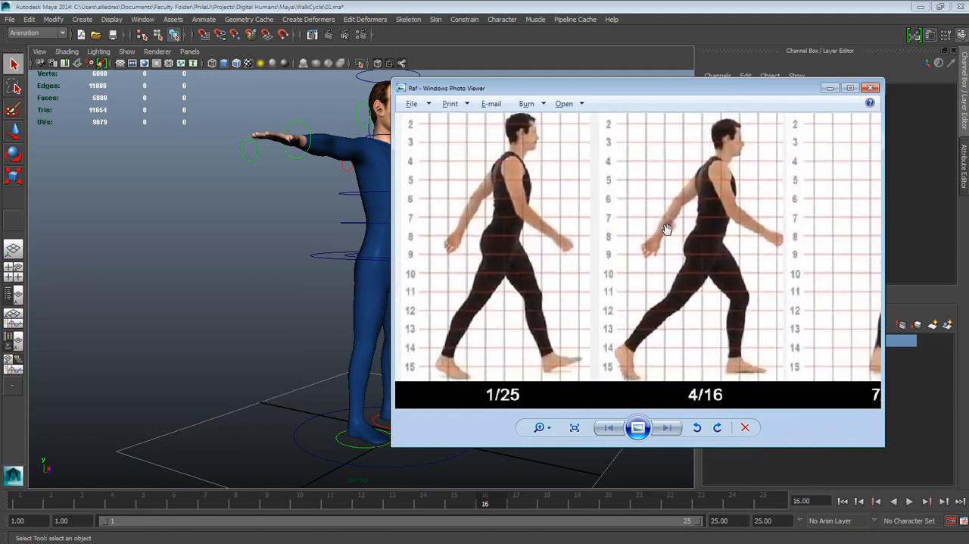
# - Move the reference image window showing the contact, down and passing poses off the Maya viewport
pyautogui.scroll(-1, 612, 256)
pyautogui.scroll(1, 612, 256)
pyautogui.scroll(1, 545, 265)
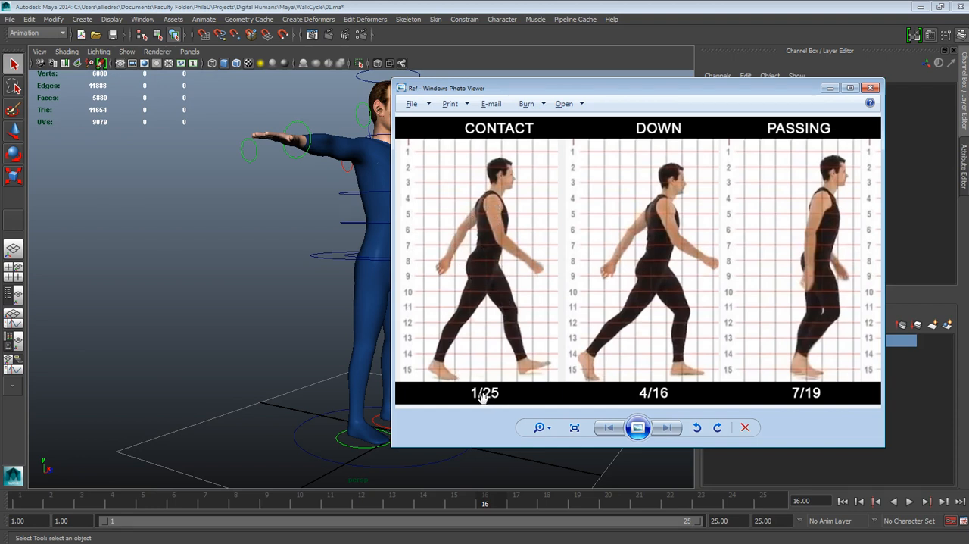
pyautogui.click(533, 91)
pyautogui.moveTo(532, 90); pyautogui.dragTo(968, 76)
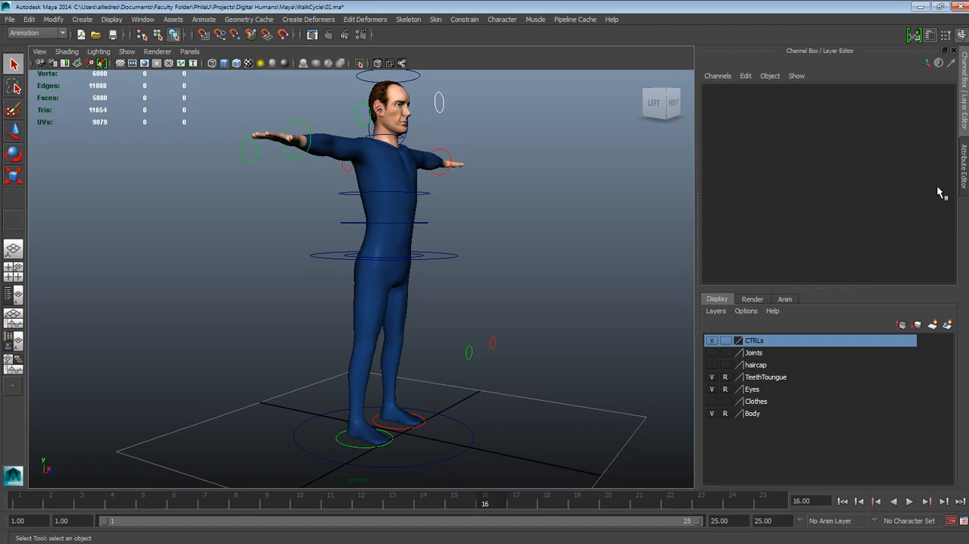
# - Go to frame 1 and select the left foot control
pyautogui.keyDown('alt'); pyautogui.moveTo(495, 304); pyautogui.dragTo(526, 328); pyautogui.keyUp('alt')
pyautogui.scroll(-4, 461, 302)
pyautogui.scroll(4, 442, 304)
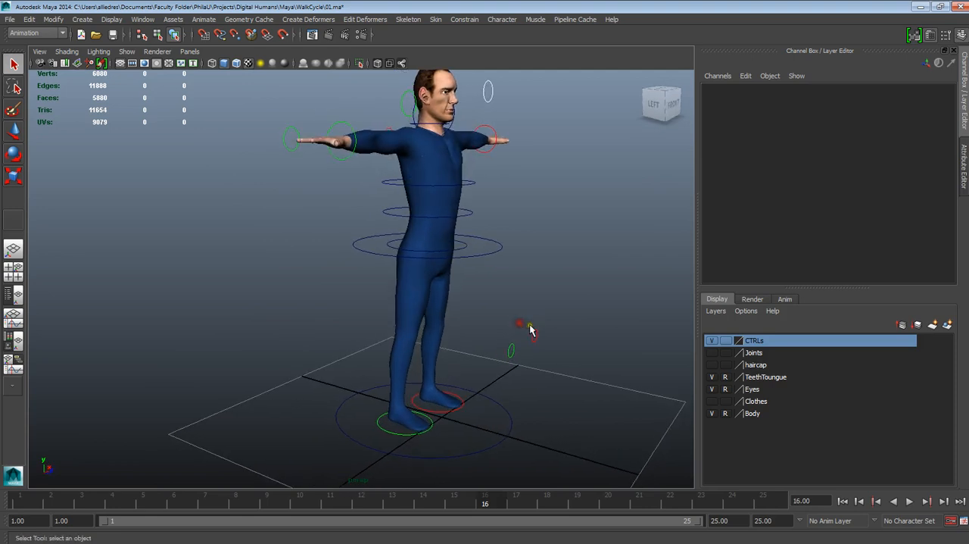
pyautogui.keyDown('alt'); pyautogui.moveTo(528, 329); pyautogui.dragTo(536, 304, button='middle'); pyautogui.keyUp('alt')
pyautogui.keyDown('alt'); pyautogui.moveTo(536, 303); pyautogui.dragTo(543, 302); pyautogui.keyUp('alt')
pyautogui.scroll(2, 543, 302)
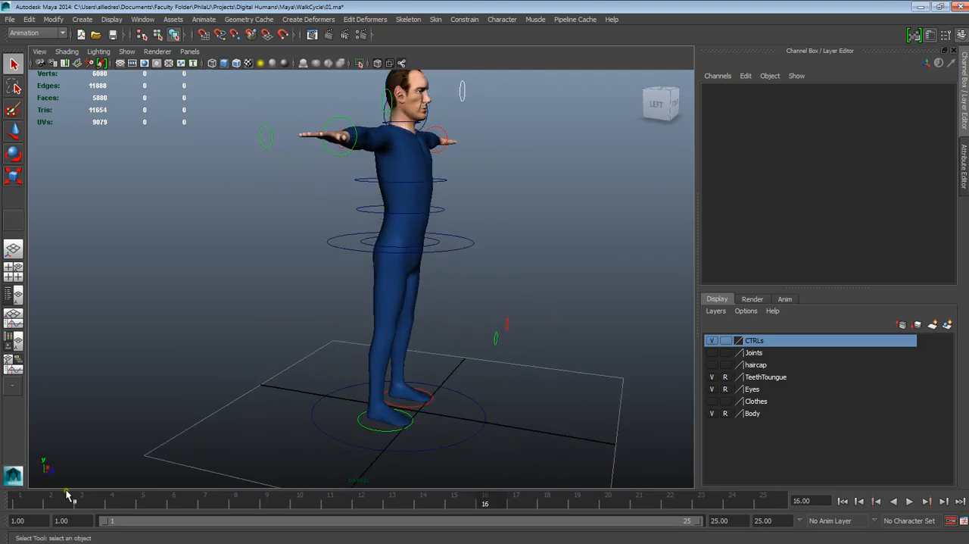
pyautogui.click(27, 500)
pyautogui.moveTo(404, 321)
pyautogui.keyDown('alt'); pyautogui.mouseDown()
pyautogui.moveTo(374, 325)
pyautogui.moveTo(400, 335)
pyautogui.moveTo(398, 328)
pyautogui.mouseUp(); pyautogui.keyUp('alt')
pyautogui.click(390, 421)
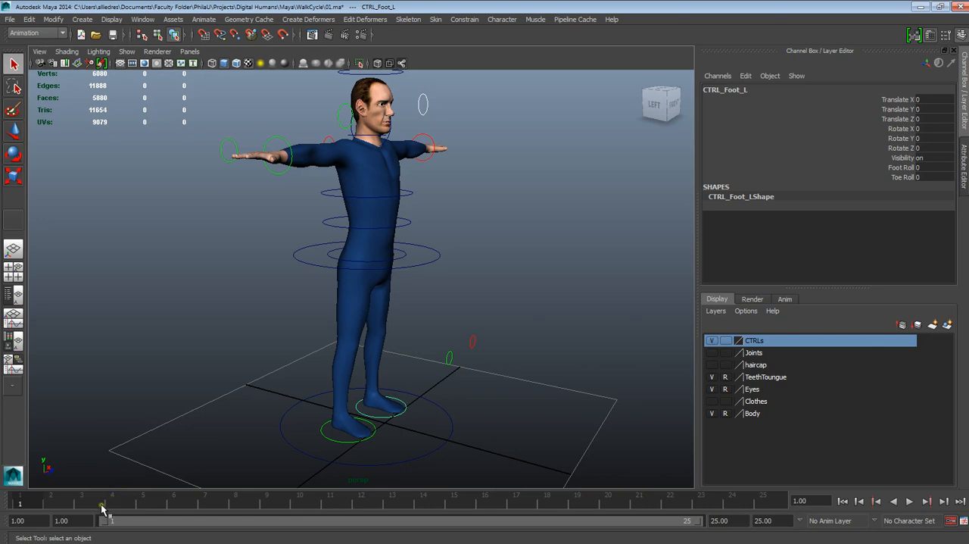
# - Try keying all channels of the left foot control at frame 1, and undo the key
pyautogui.press('s')
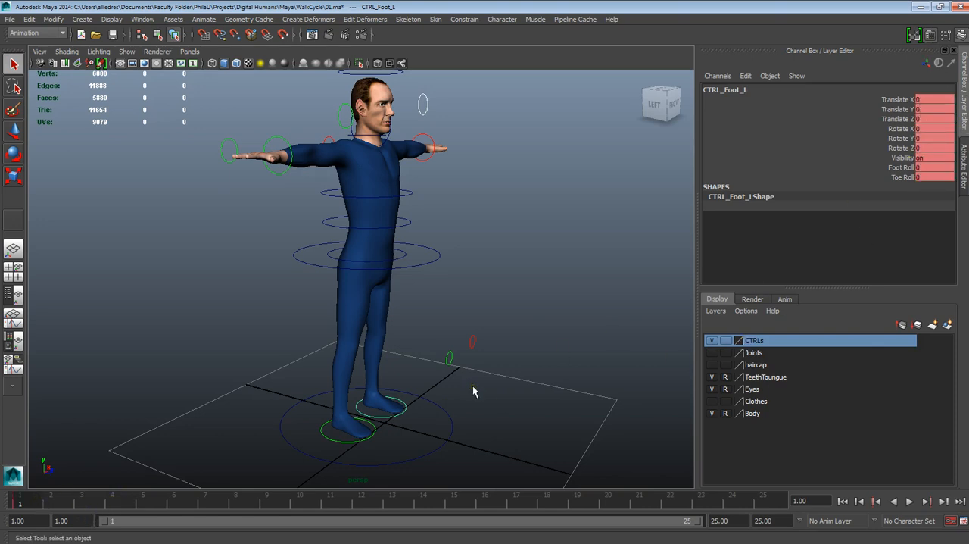
pyautogui.hotkey('ctrl', 'z')
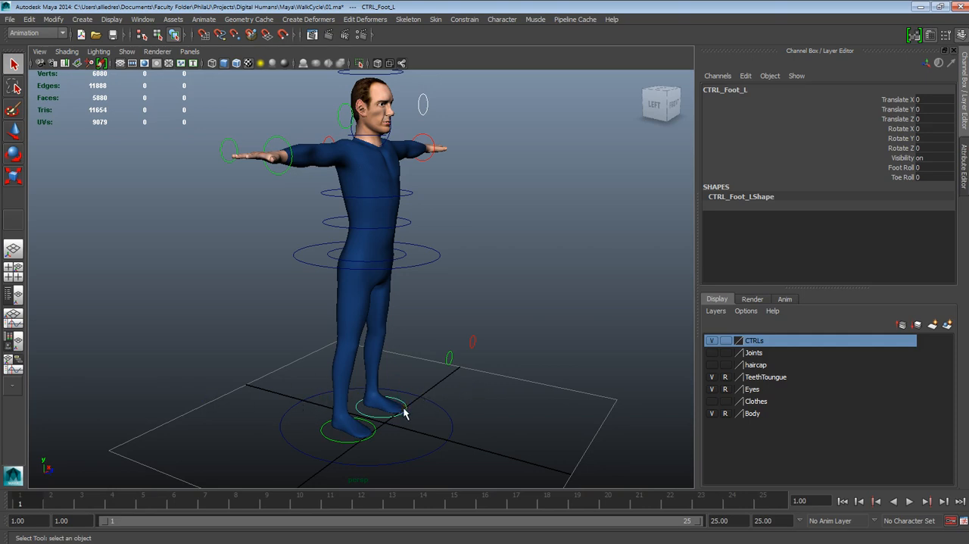
# - Examine the character's legs, feet and foot controls from several angles and distances
pyautogui.scroll(5, 403, 413)
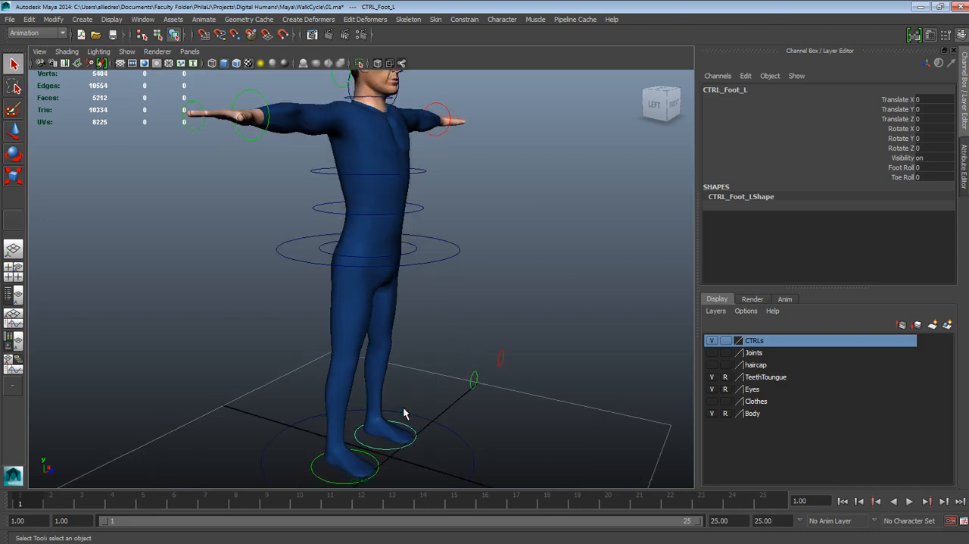
pyautogui.keyDown('alt'); pyautogui.moveTo(417, 389); pyautogui.dragTo(470, 378, button='middle'); pyautogui.keyUp('alt')
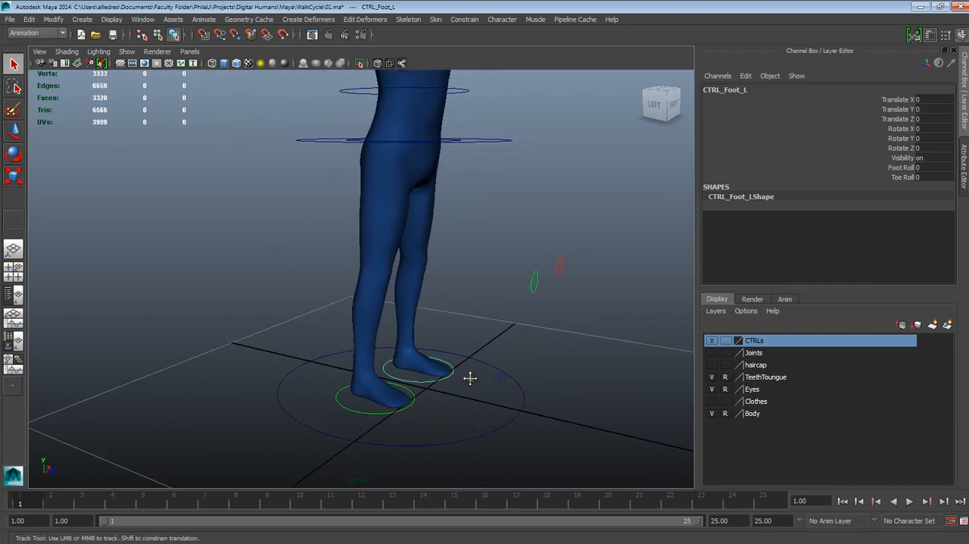
pyautogui.scroll(2, 477, 421)
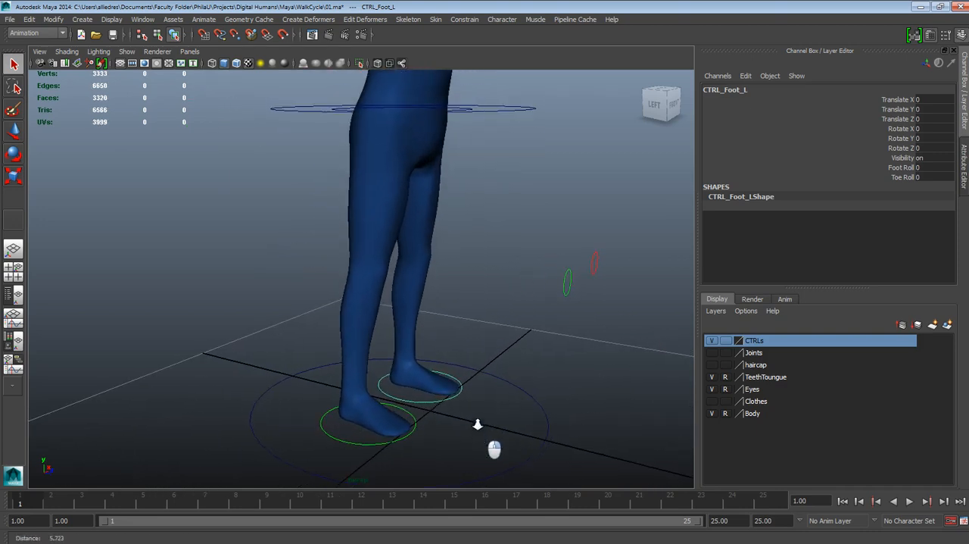
pyautogui.scroll(-4, 477, 421)
pyautogui.keyDown('alt'); pyautogui.moveTo(464, 320); pyautogui.dragTo(456, 360, button='middle'); pyautogui.keyUp('alt')
pyautogui.scroll(-4, 454, 354)
pyautogui.keyDown('alt'); pyautogui.moveTo(448, 299); pyautogui.dragTo(448, 356, button='middle'); pyautogui.keyUp('alt')
pyautogui.keyDown('alt'); pyautogui.moveTo(448, 355); pyautogui.dragTo(418, 371); pyautogui.keyUp('alt')
pyautogui.keyDown('alt'); pyautogui.moveTo(418, 371); pyautogui.dragTo(417, 341, button='middle'); pyautogui.keyUp('alt')
pyautogui.scroll(3, 418, 344)
pyautogui.scroll(-3, 417, 344)
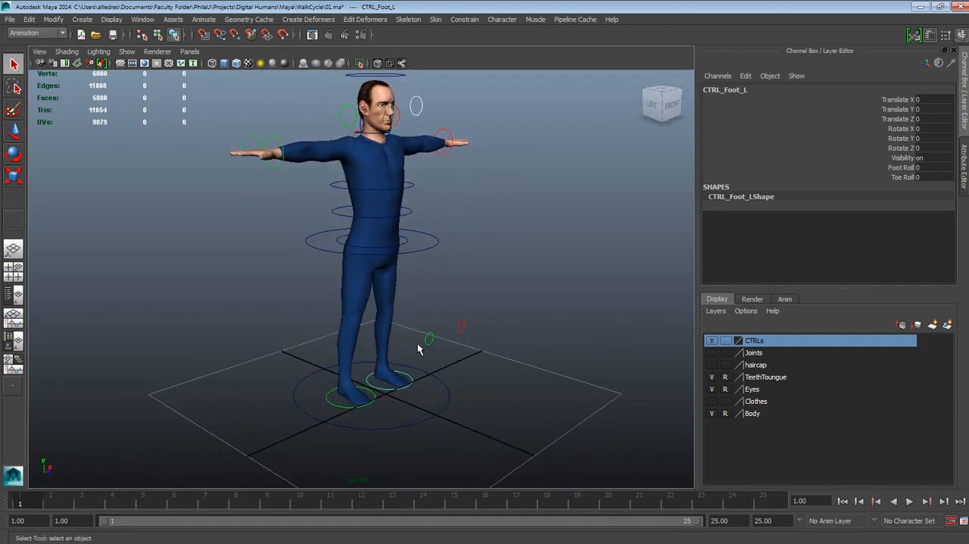
pyautogui.keyDown('alt'); pyautogui.moveTo(445, 335); pyautogui.dragTo(381, 404); pyautogui.keyUp('alt')
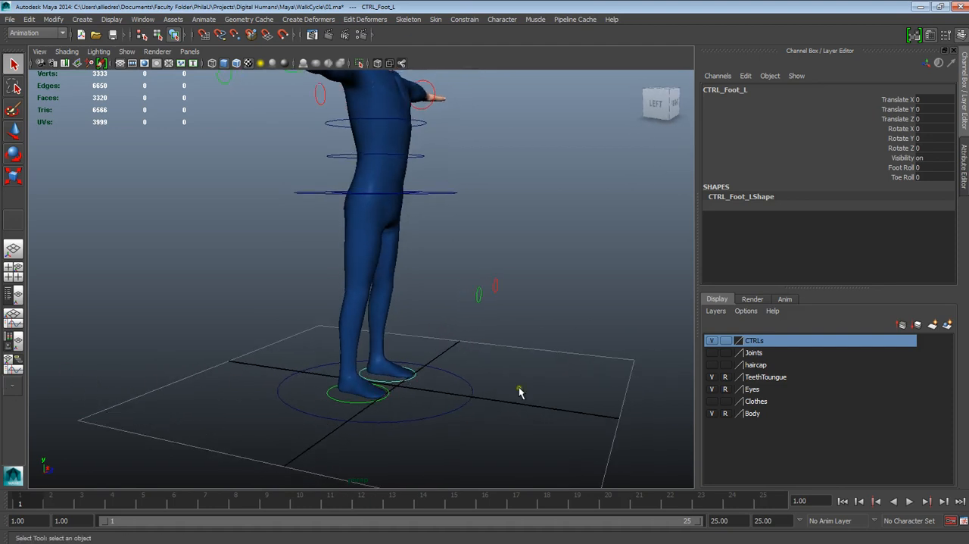
pyautogui.keyDown('alt'); pyautogui.moveTo(598, 379); pyautogui.dragTo(667, 352); pyautogui.keyUp('alt')
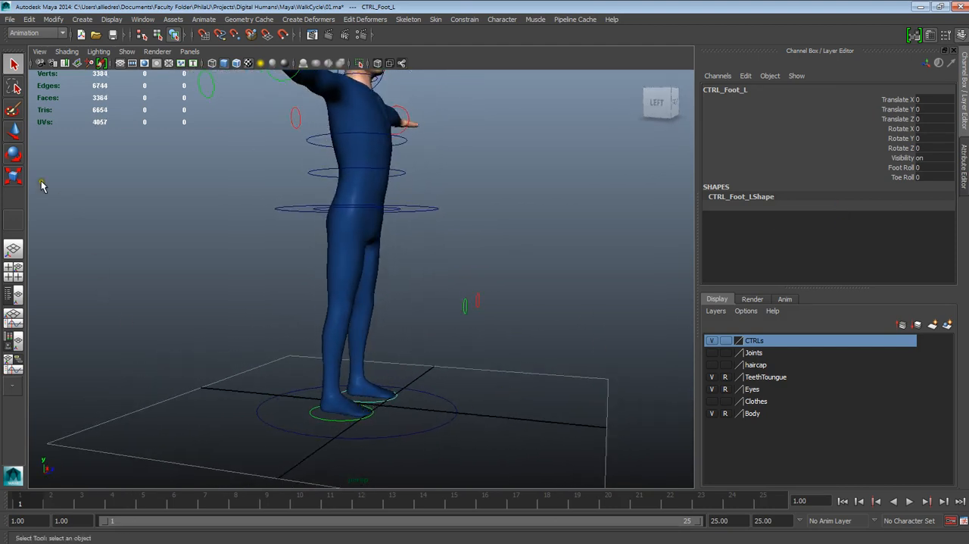
# - Activate the Move tool on the left foot control and turn off Auto Keyframe
pyautogui.click(15, 133)
pyautogui.scroll(2, 385, 403)
pyautogui.keyDown('alt'); pyautogui.moveTo(425, 347); pyautogui.dragTo(442, 272, button='middle'); pyautogui.keyUp('alt')
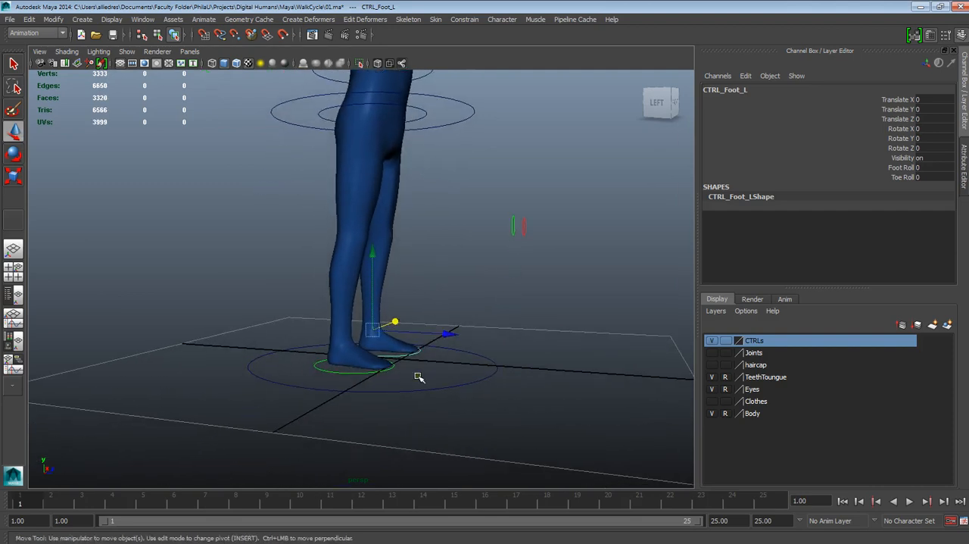
pyautogui.click(950, 522)
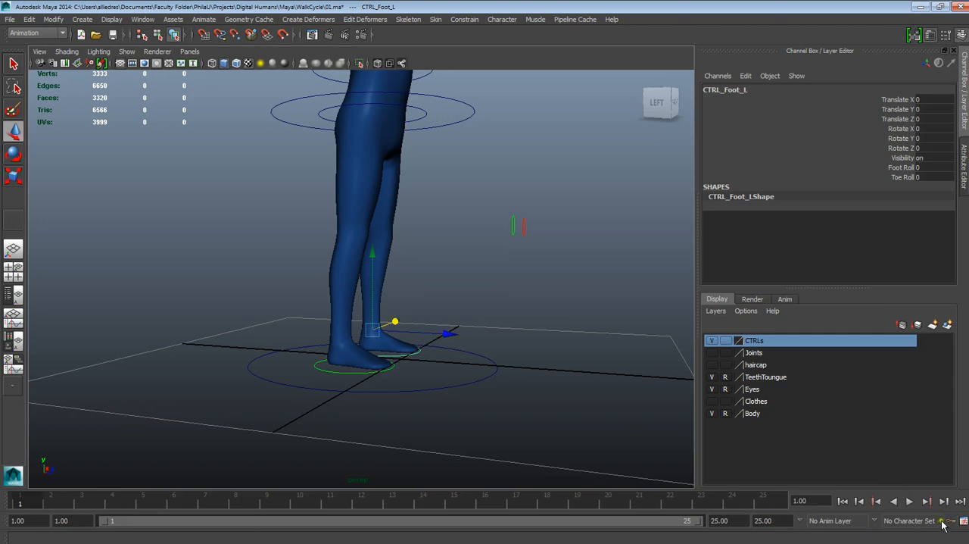
# - Move the left foot control forward to a Translate Z of about 0.307 and key only that channel at frame 1
pyautogui.keyDown('alt'); pyautogui.moveTo(486, 417); pyautogui.dragTo(450, 400); pyautogui.keyUp('alt')
pyautogui.moveTo(424, 316); pyautogui.dragTo(458, 328)
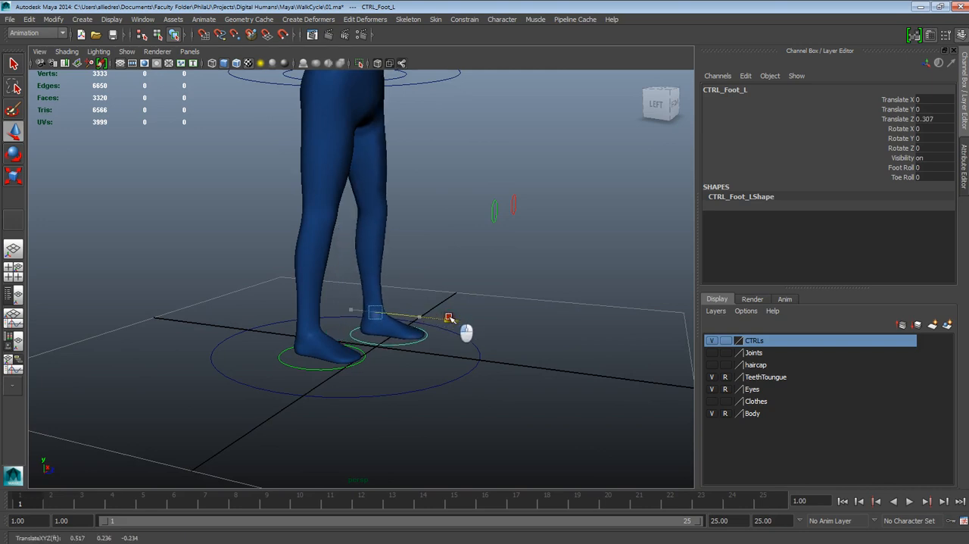
pyautogui.rightClick(899, 123)
pyautogui.click(897, 129)
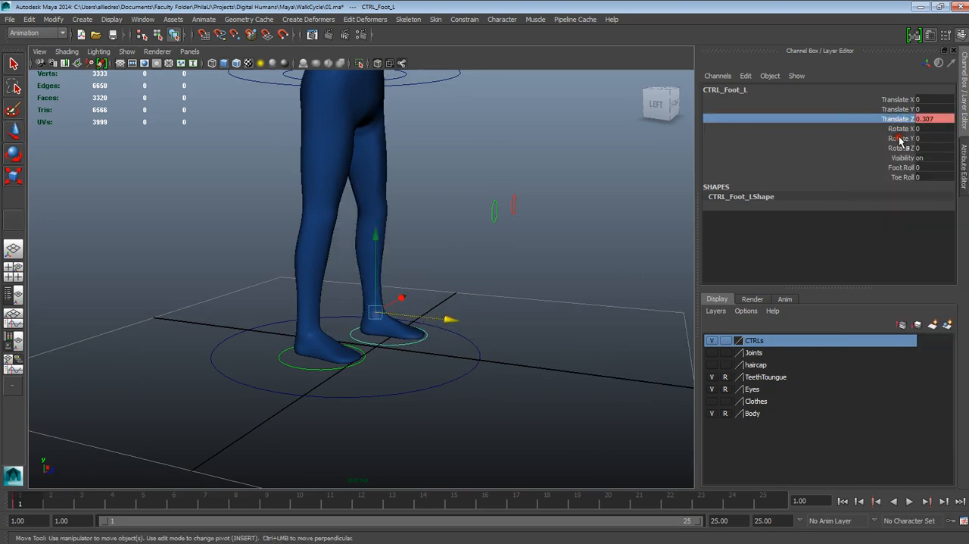
# - Try moving the left foot control to Translate Z 0.394 and 1.536 without keying it, changing the current frame each time
pyautogui.moveTo(460, 331); pyautogui.dragTo(469, 342)
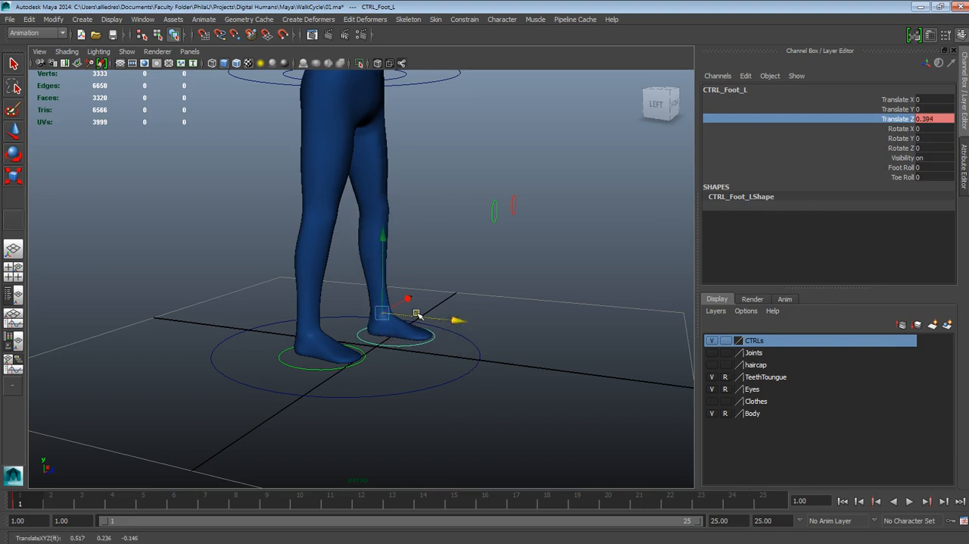
pyautogui.moveTo(417, 314); pyautogui.dragTo(460, 326)
pyautogui.moveTo(29, 500)
pyautogui.mouseDown()
pyautogui.moveTo(94, 499)
pyautogui.moveTo(20, 500)
pyautogui.mouseUp()
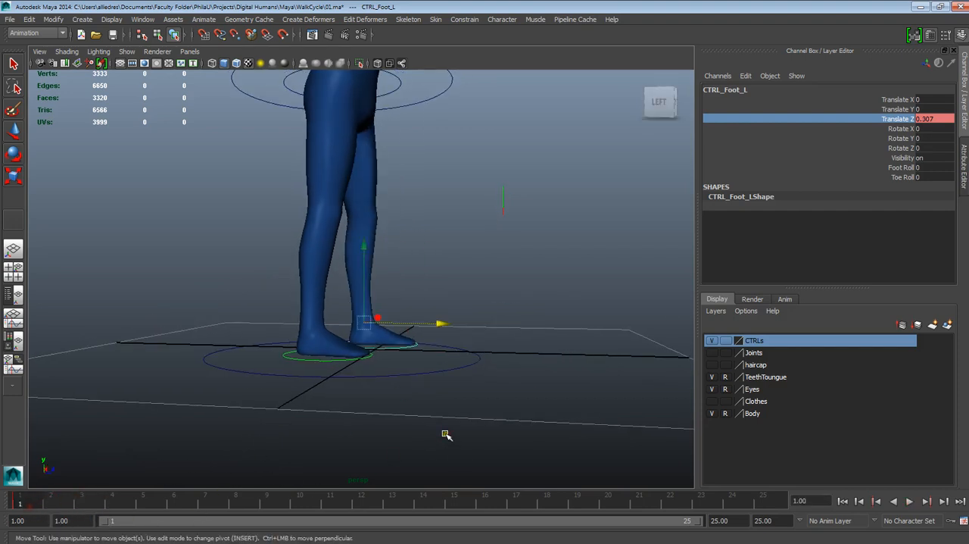
pyautogui.keyDown('alt'); pyautogui.moveTo(446, 435); pyautogui.dragTo(412, 440); pyautogui.keyUp('alt')
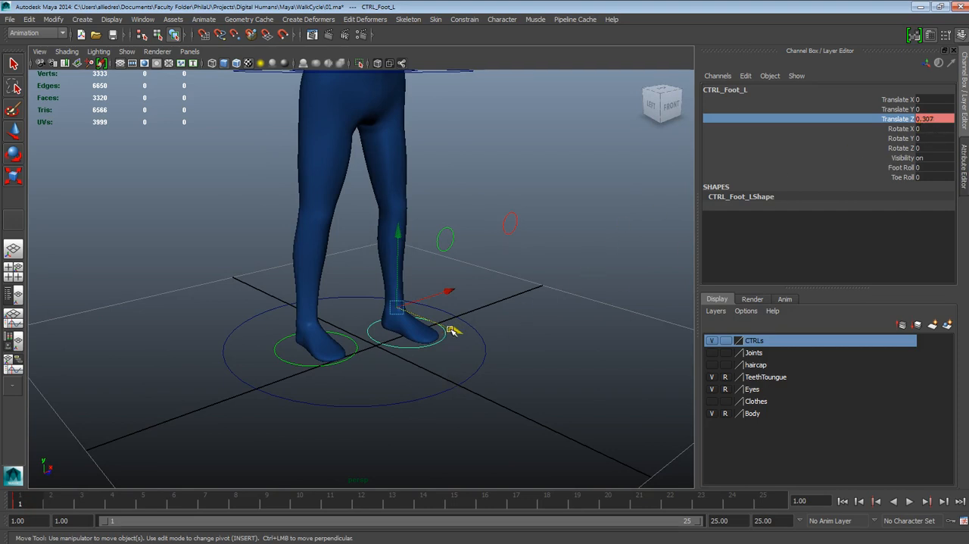
pyautogui.moveTo(451, 331); pyautogui.dragTo(565, 338)
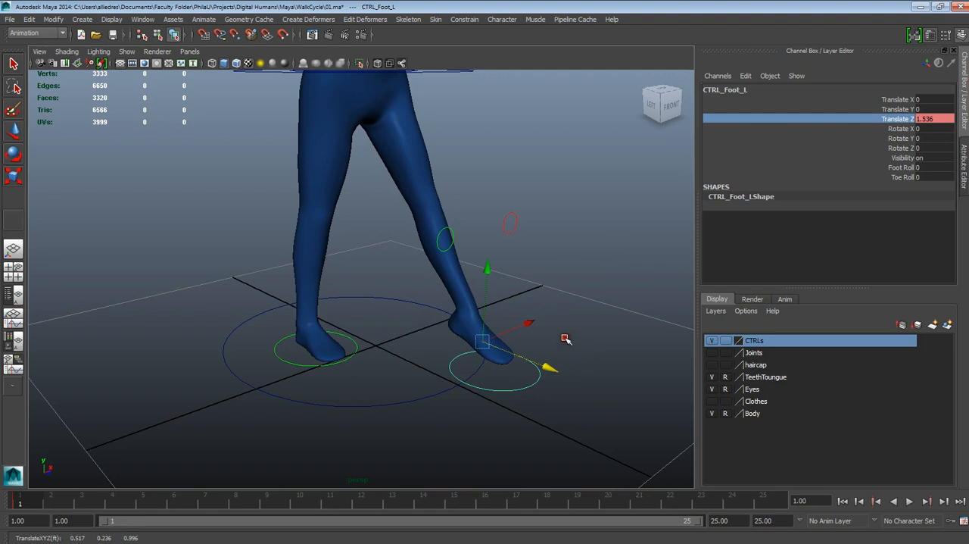
pyautogui.click(47, 498)
pyautogui.keyDown('alt'); pyautogui.moveTo(385, 351); pyautogui.dragTo(530, 333); pyautogui.keyUp('alt')
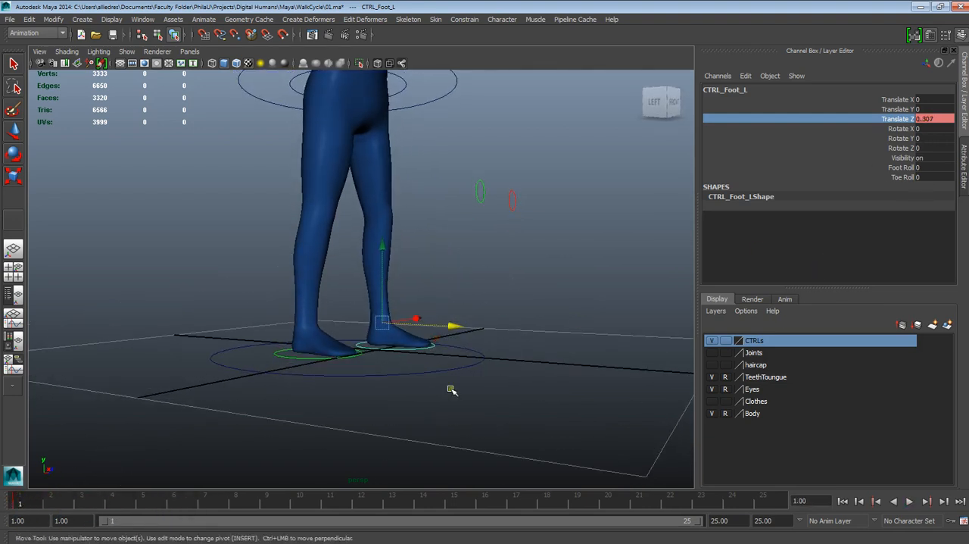
# - Turn Auto Keyframe on and move the left foot control forward to a Translate Z of about 1.048 at frame 1
pyautogui.keyDown('alt'); pyautogui.moveTo(450, 388); pyautogui.dragTo(454, 396); pyautogui.keyUp('alt')
pyautogui.scroll(2, 454, 396)
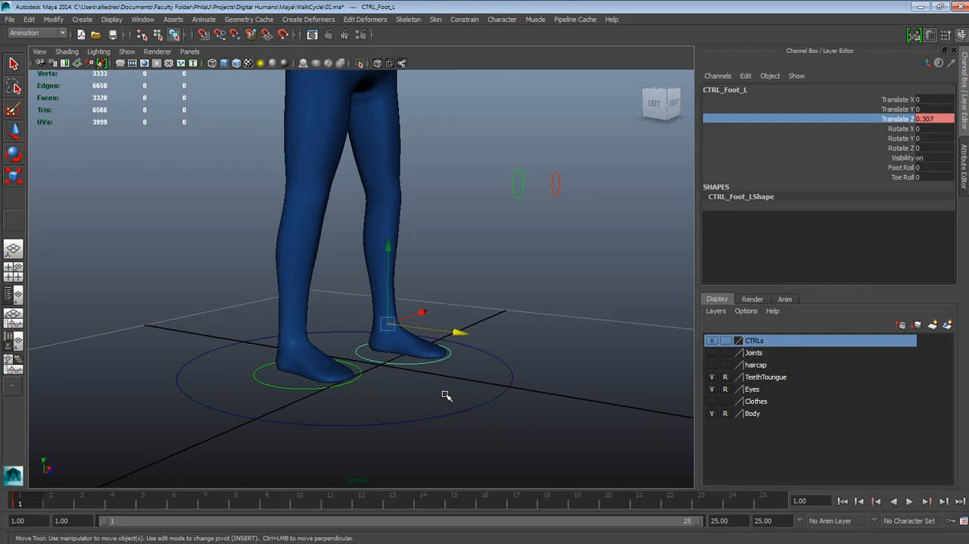
pyautogui.scroll(2, 443, 387)
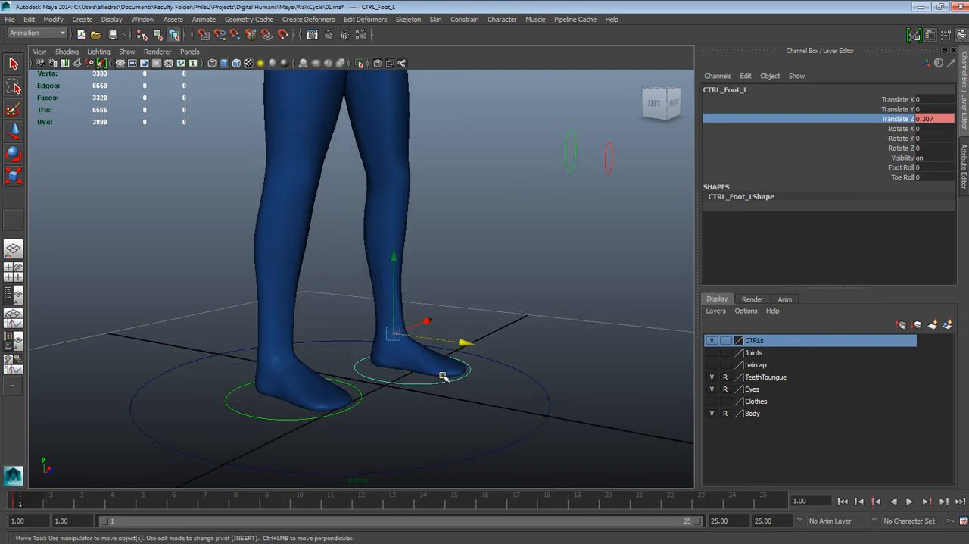
pyautogui.moveTo(442, 369)
pyautogui.keyDown('alt'); pyautogui.mouseDown()
pyautogui.moveTo(452, 376)
pyautogui.moveTo(431, 392)
pyautogui.moveTo(430, 365)
pyautogui.mouseUp(); pyautogui.keyUp('alt')
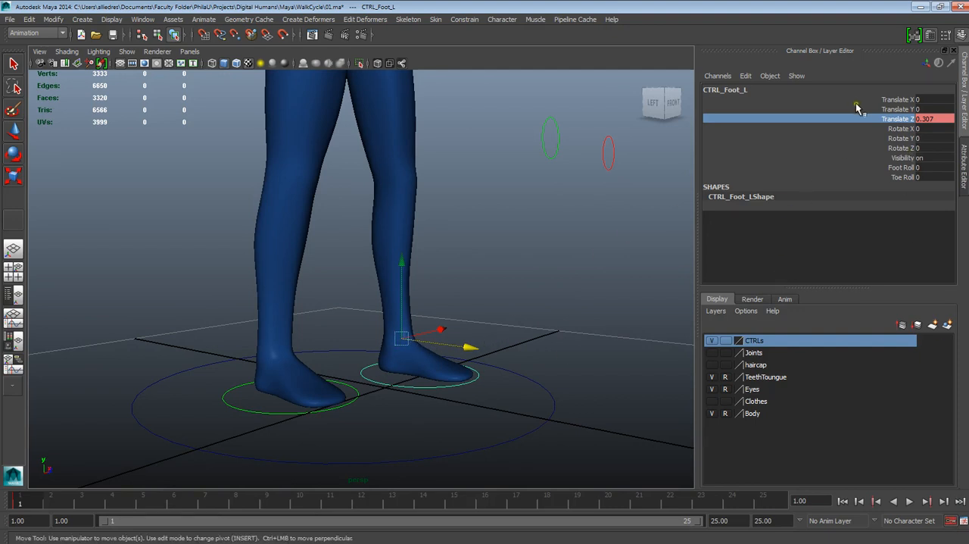
pyautogui.moveTo(457, 346); pyautogui.dragTo(569, 358)
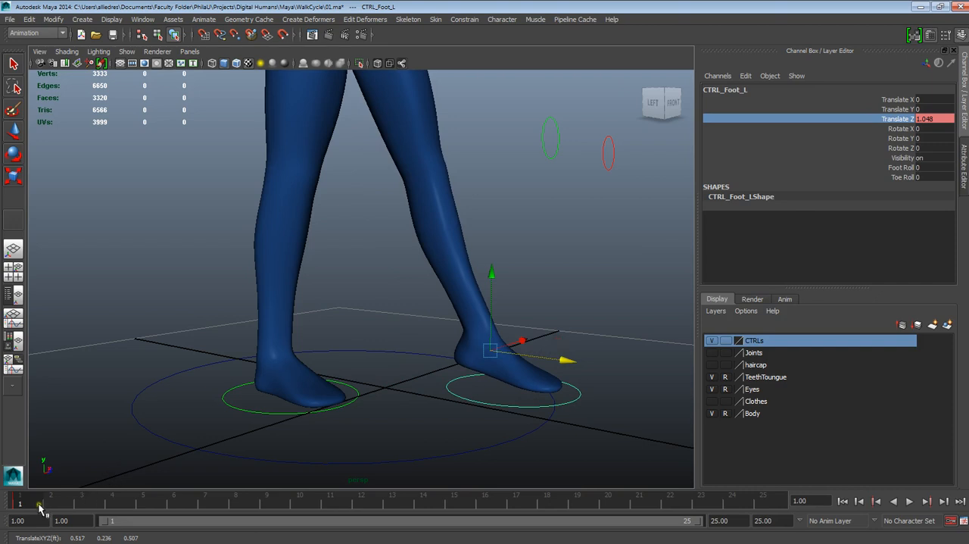
pyautogui.hotkey('alt', 'v')
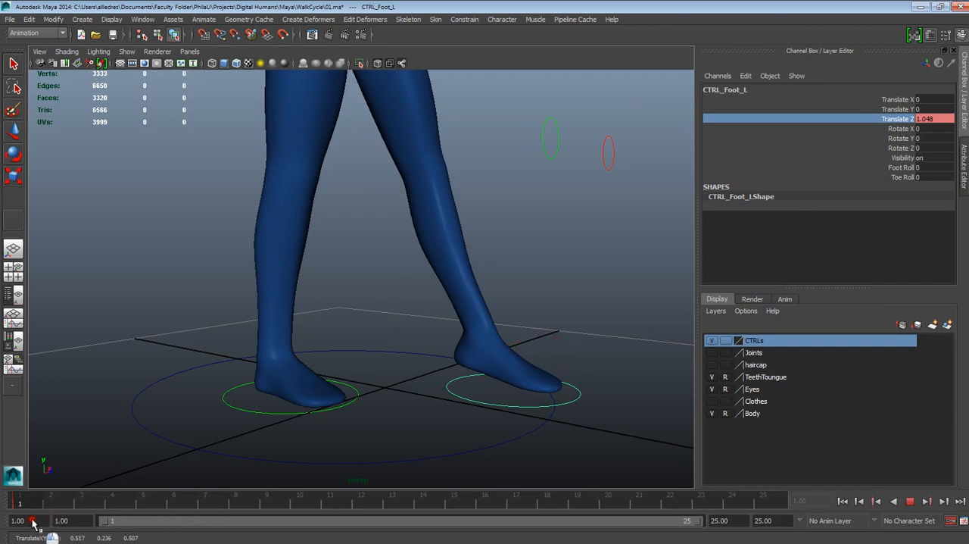
pyautogui.hotkey('alt', 'v')
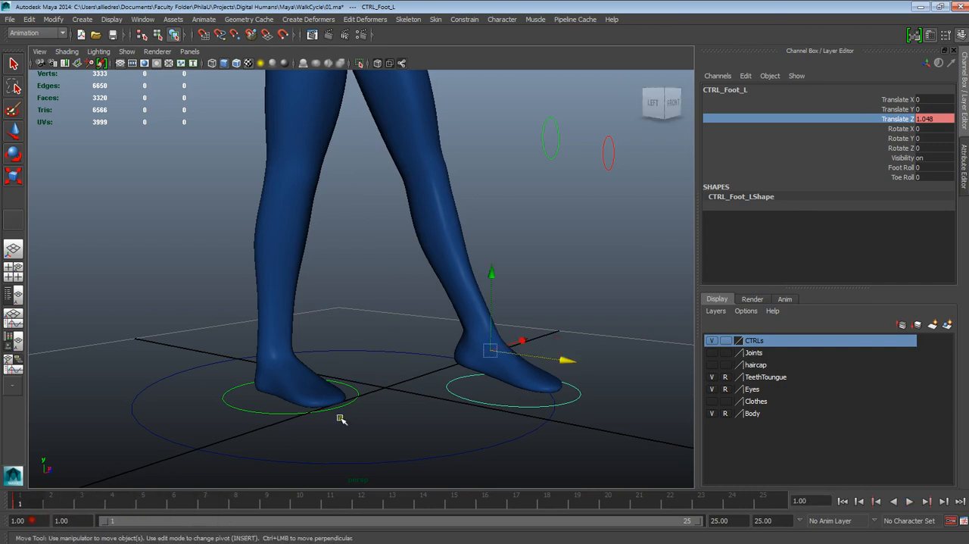
# - Set the left foot control's Translate Z to 0.8 at frame 1
pyautogui.keyDown('alt'); pyautogui.moveTo(521, 360); pyautogui.dragTo(524, 318); pyautogui.keyUp('alt')
pyautogui.doubleClick(929, 118)
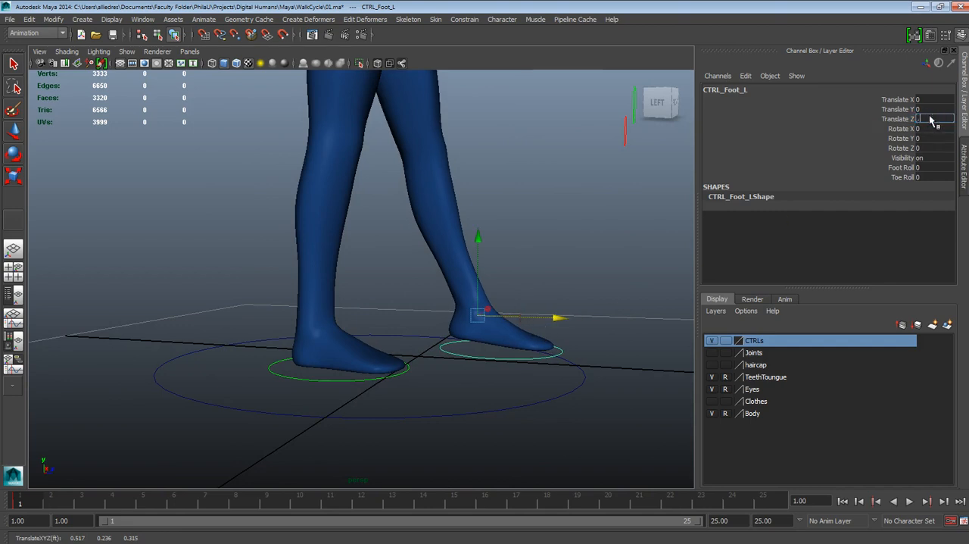
pyautogui.write('.8')
pyautogui.press('Return')
pyautogui.keyDown('alt'); pyautogui.moveTo(616, 270); pyautogui.dragTo(520, 376, button='right'); pyautogui.keyUp('alt')
pyautogui.moveTo(520, 376)
pyautogui.keyDown('alt'); pyautogui.mouseDown()
pyautogui.moveTo(534, 368)
pyautogui.moveTo(504, 351)
pyautogui.moveTo(523, 382)
pyautogui.mouseUp(); pyautogui.keyUp('alt')
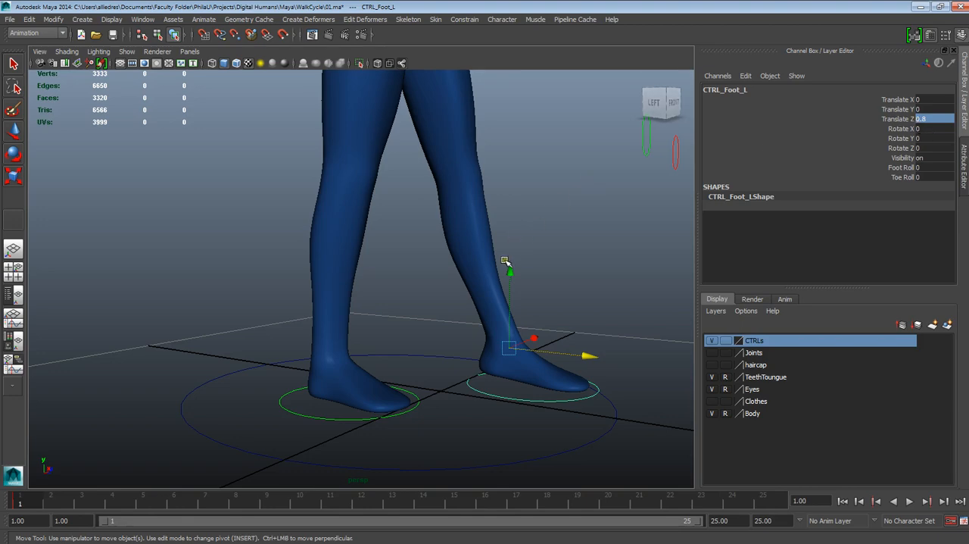
pyautogui.keyDown('alt'); pyautogui.moveTo(510, 307); pyautogui.dragTo(472, 383); pyautogui.keyUp('alt')
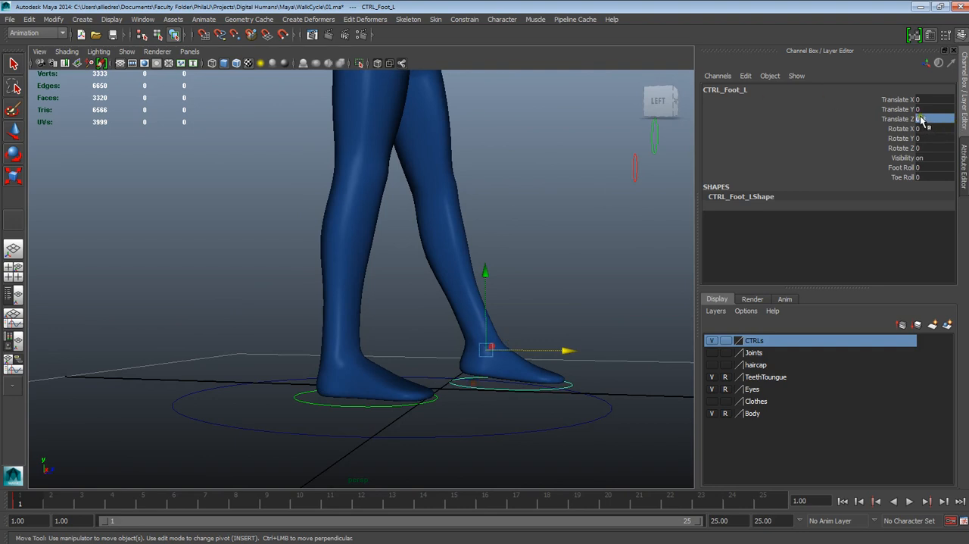
pyautogui.write('0.8')
# - Key the left foot control's Foot Roll channel at frame 1
pyautogui.keyDown('alt'); pyautogui.moveTo(532, 322); pyautogui.dragTo(508, 336, button='right'); pyautogui.keyUp('alt')
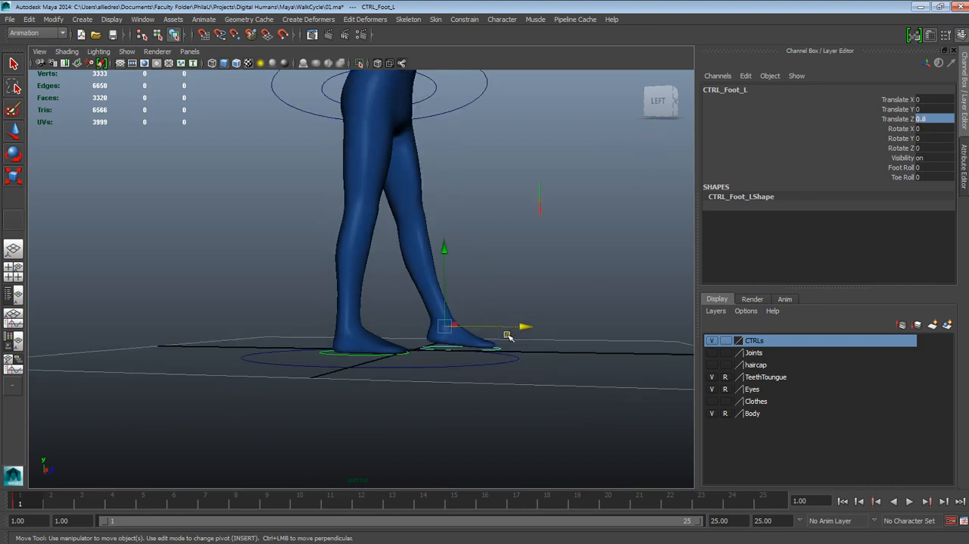
pyautogui.keyDown('alt'); pyautogui.moveTo(509, 336); pyautogui.dragTo(465, 363); pyautogui.keyUp('alt')
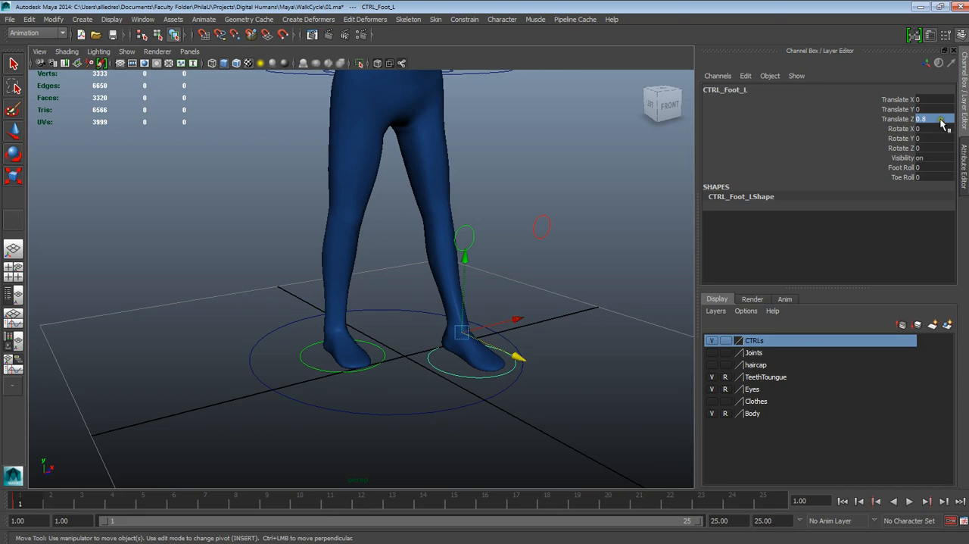
pyautogui.keyDown('alt'); pyautogui.moveTo(441, 370); pyautogui.dragTo(464, 399); pyautogui.keyUp('alt')
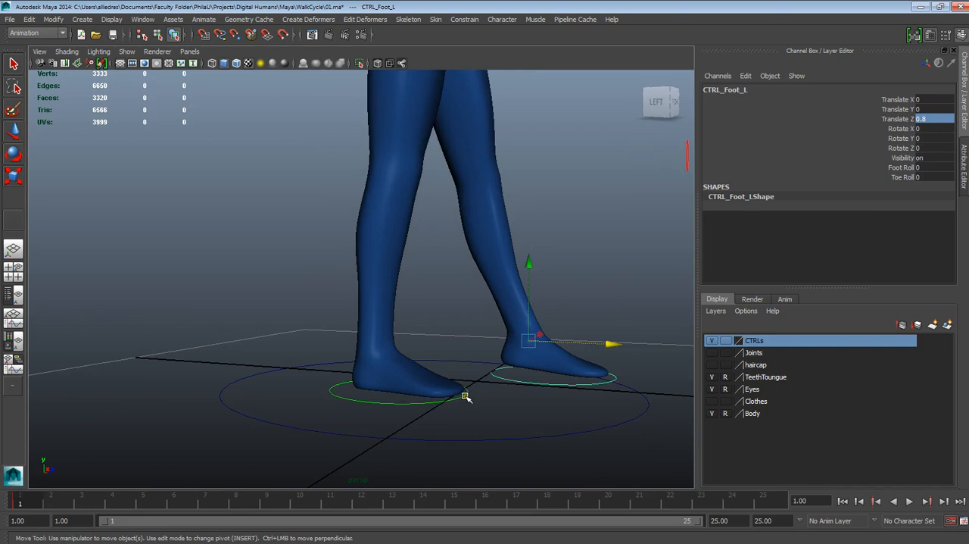
pyautogui.moveTo(532, 370)
pyautogui.keyDown('alt'); pyautogui.mouseDown()
pyautogui.moveTo(570, 385)
pyautogui.moveTo(547, 366)
pyautogui.mouseUp(); pyautogui.keyUp('alt')
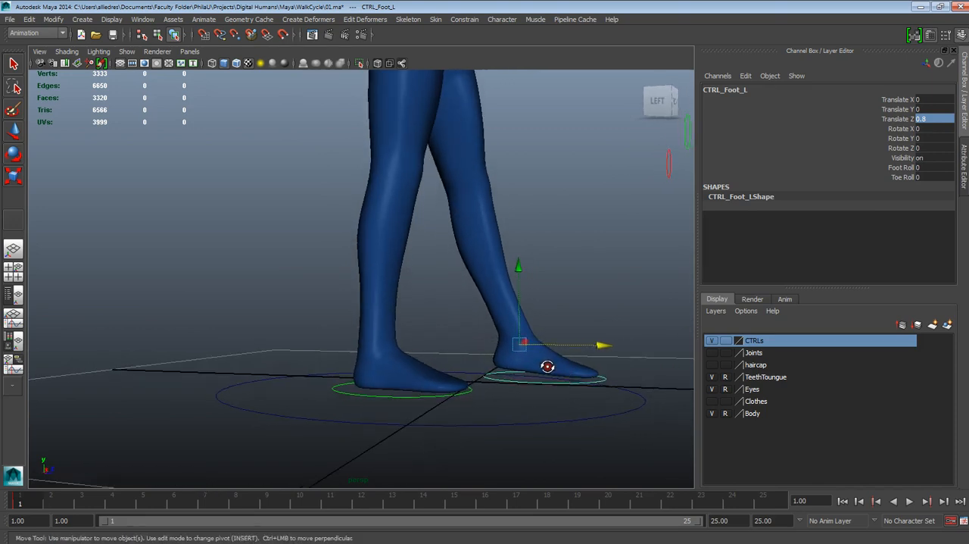
pyautogui.click(901, 167)
pyautogui.rightClick(903, 170)
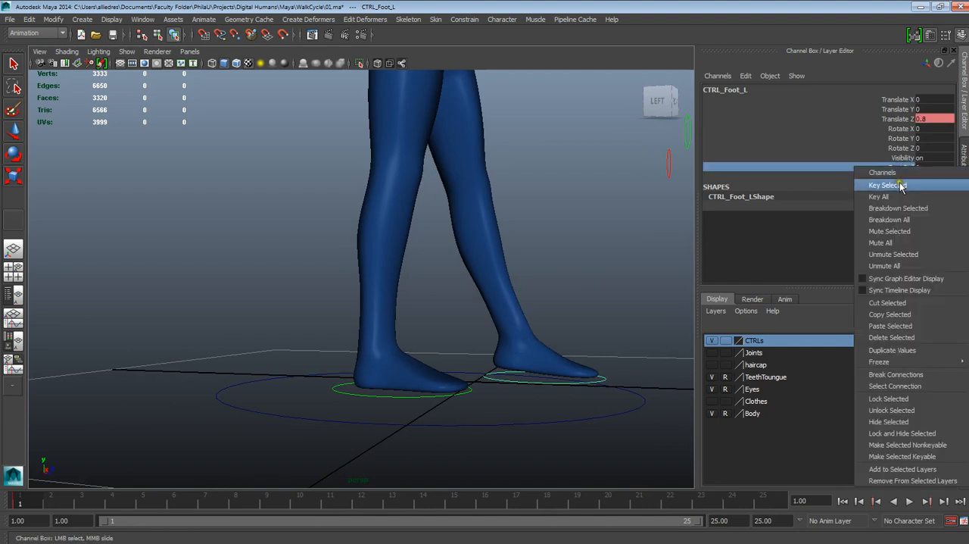
pyautogui.click(884, 184)
# - Roll the left foot back onto its heel by setting its Foot Roll to -9 at frame 1
pyautogui.moveTo(638, 177); pyautogui.dragTo(571, 178, button='middle')
pyautogui.keyDown('alt'); pyautogui.moveTo(572, 178); pyautogui.dragTo(598, 333); pyautogui.keyUp('alt')
pyautogui.doubleClick(932, 169)
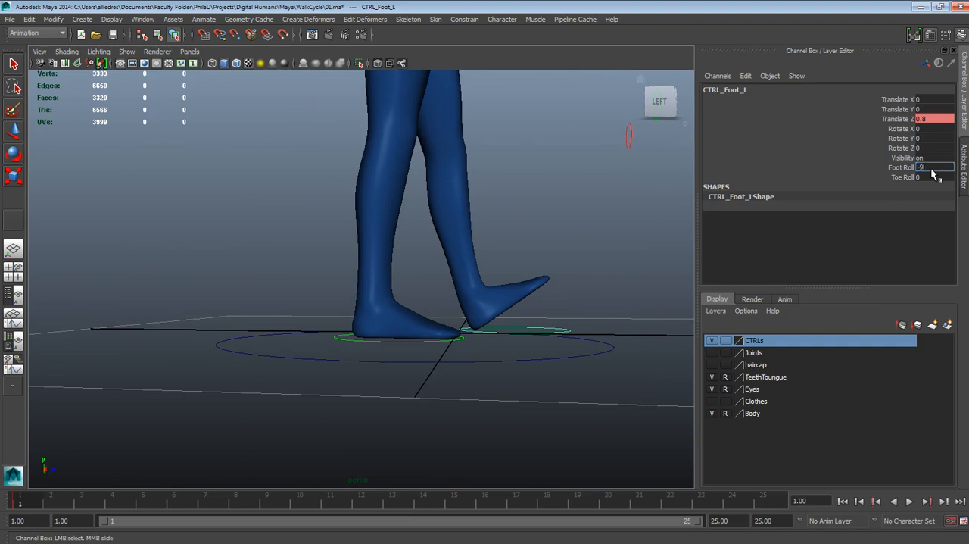
pyautogui.press('Return')
# - Try nudging the left foot control along Z in the side view, and return its Translate Z to 0.8
pyautogui.keyDown('alt'); pyautogui.moveTo(511, 336); pyautogui.dragTo(482, 318); pyautogui.keyUp('alt')
pyautogui.press('w')
pyautogui.click(483, 318)
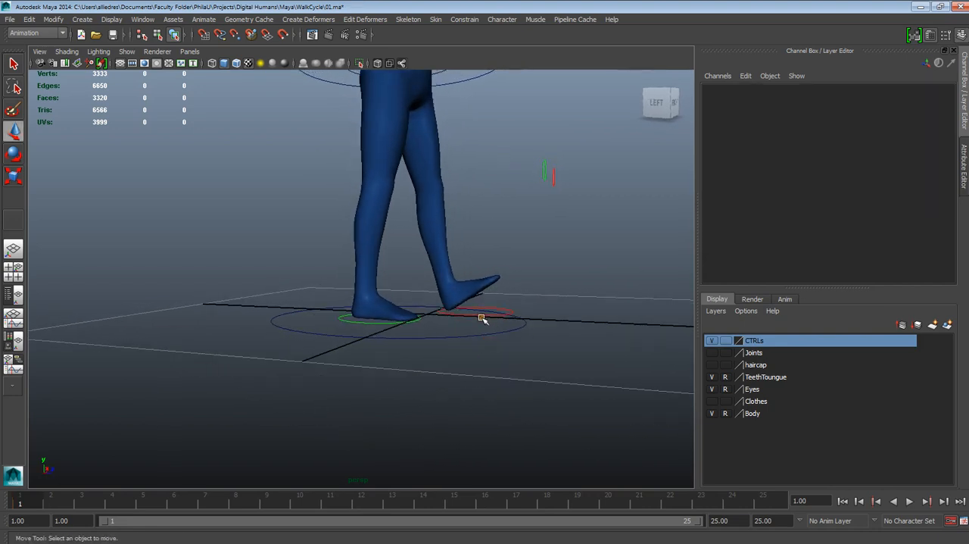
pyautogui.click(482, 318)
pyautogui.keyDown('alt'); pyautogui.moveTo(488, 301); pyautogui.dragTo(538, 351); pyautogui.keyUp('alt')
pyautogui.moveTo(524, 309)
pyautogui.mouseDown()
pyautogui.moveTo(497, 308)
pyautogui.moveTo(493, 298)
pyautogui.mouseUp()
pyautogui.scroll(-5, 496, 299)
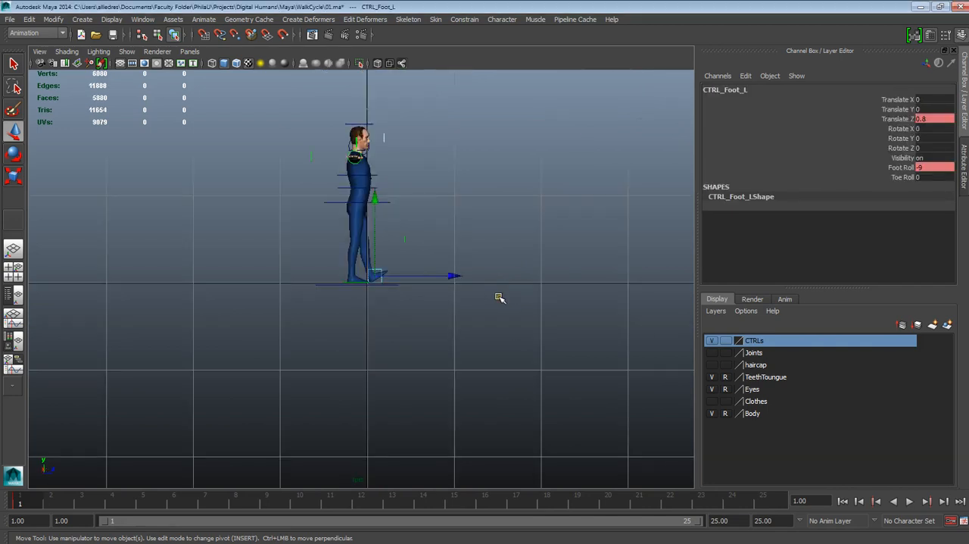
pyautogui.scroll(5, 426, 301)
pyautogui.moveTo(450, 265)
pyautogui.mouseDown()
pyautogui.moveTo(482, 267)
pyautogui.moveTo(451, 271)
pyautogui.mouseUp()
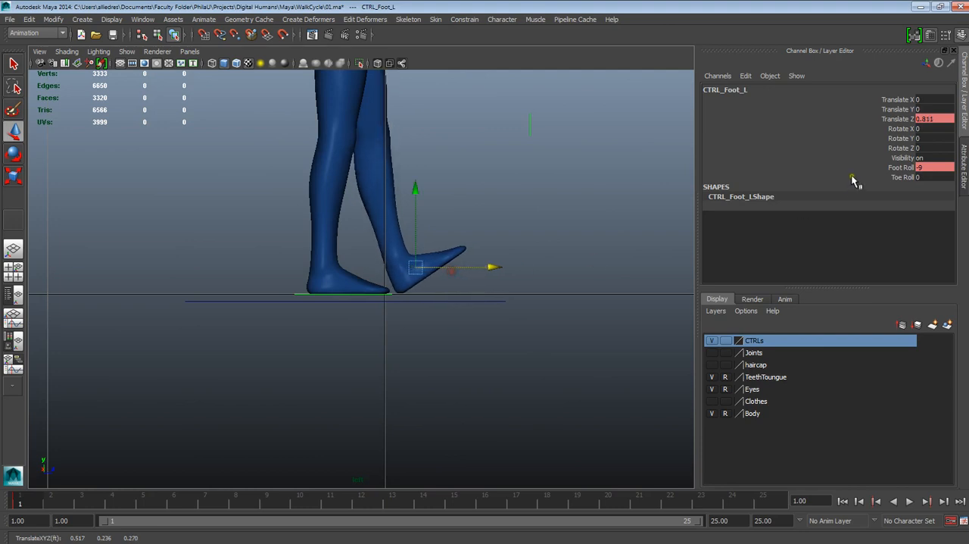
pyautogui.doubleClick(925, 117)
pyautogui.write('0.8')
pyautogui.press('Return')
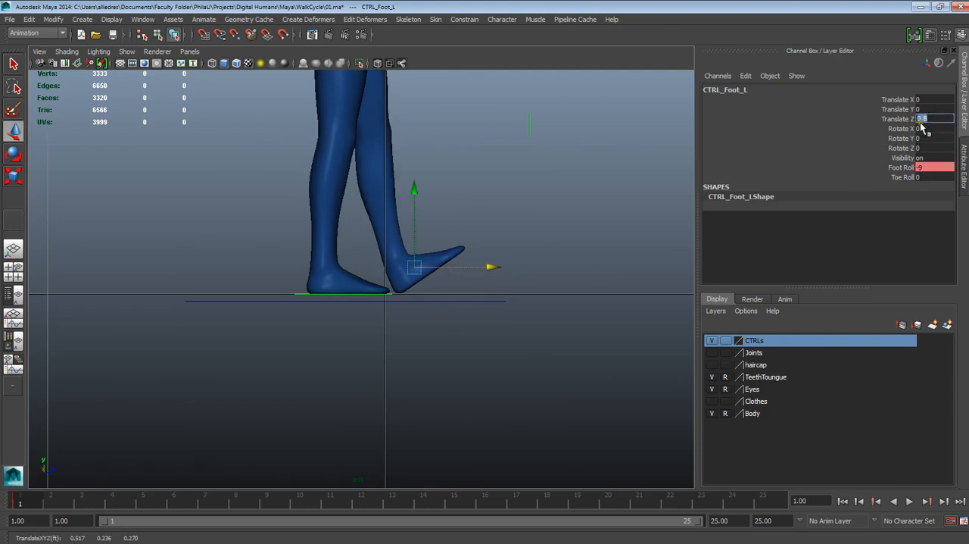
# - Move the right foot control backward to a Translate Z of about -0.718 and key only that channel at frame 1
pyautogui.keyDown('alt'); pyautogui.moveTo(548, 283); pyautogui.dragTo(575, 362, button='middle'); pyautogui.keyUp('alt')
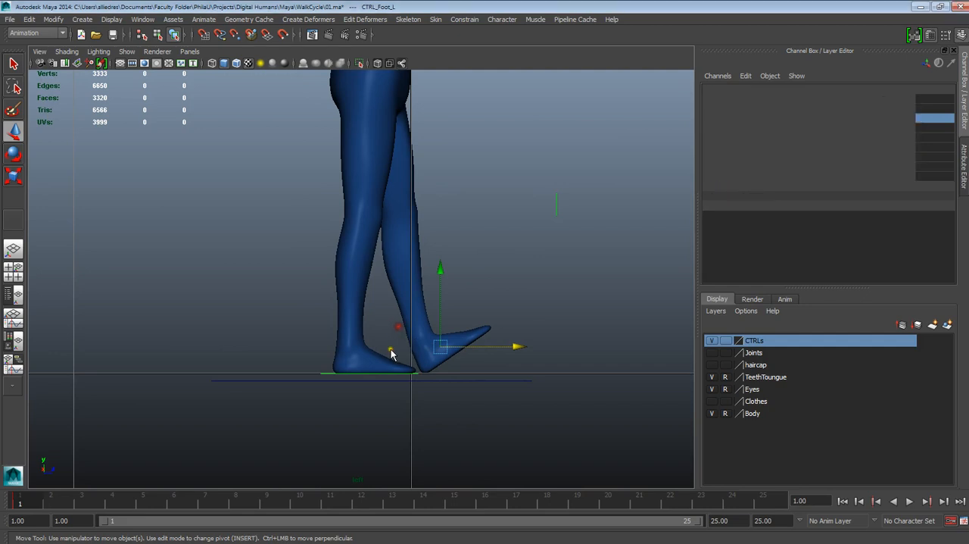
pyautogui.keyDown('alt'); pyautogui.moveTo(391, 350); pyautogui.dragTo(381, 377); pyautogui.keyUp('alt')
pyautogui.click(406, 342)
pyautogui.keyDown('alt'); pyautogui.moveTo(406, 342); pyautogui.dragTo(467, 283); pyautogui.keyUp('alt')
pyautogui.keyDown('alt'); pyautogui.moveTo(421, 324); pyautogui.dragTo(338, 347); pyautogui.keyUp('alt')
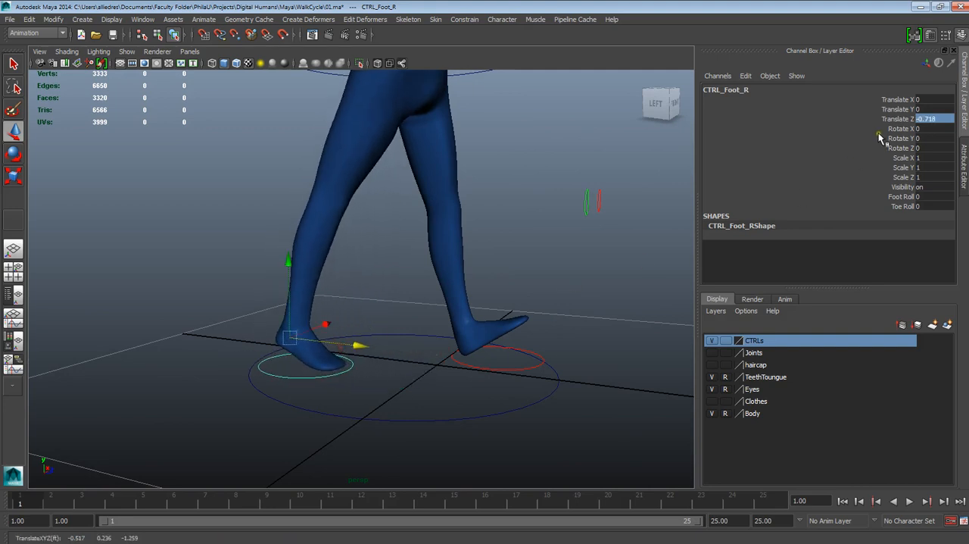
pyautogui.rightClick(909, 124)
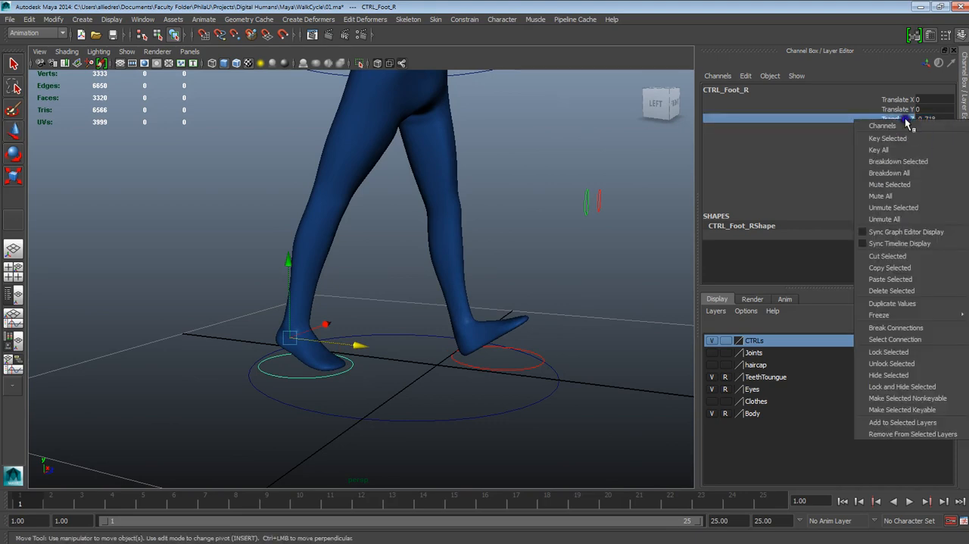
pyautogui.click(907, 130)
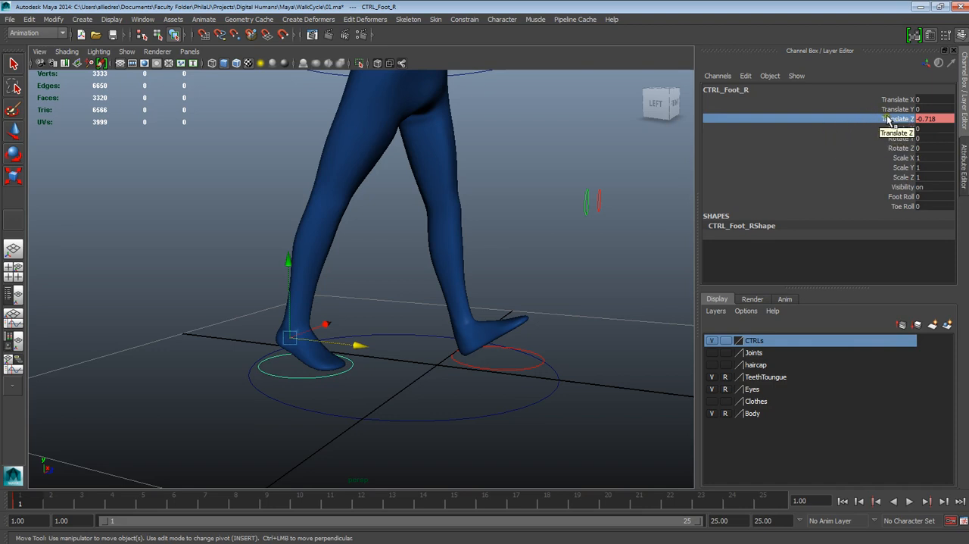
# - Move the right foot control further back and set its Translate Z to -1 at frame 1
pyautogui.rightClick(890, 122)
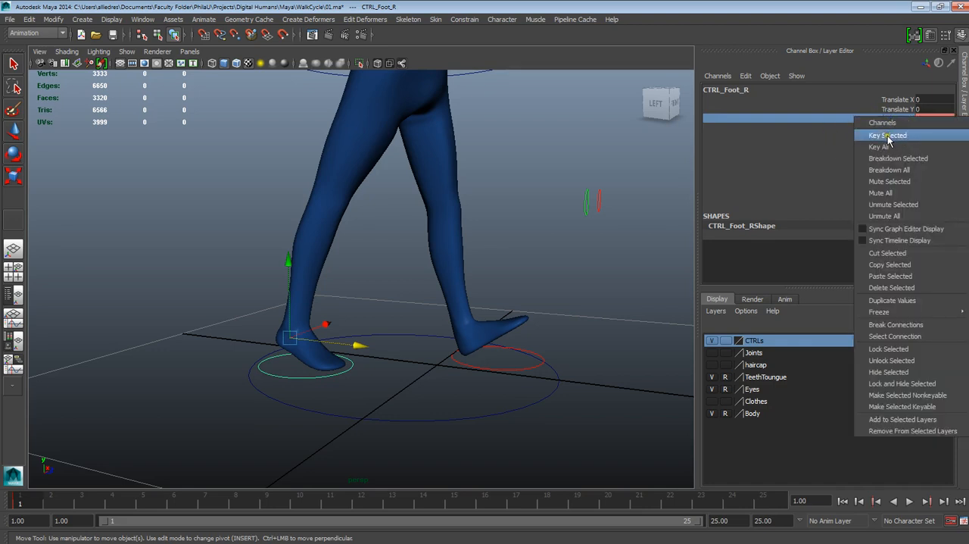
pyautogui.click(362, 350)
pyautogui.click(346, 368)
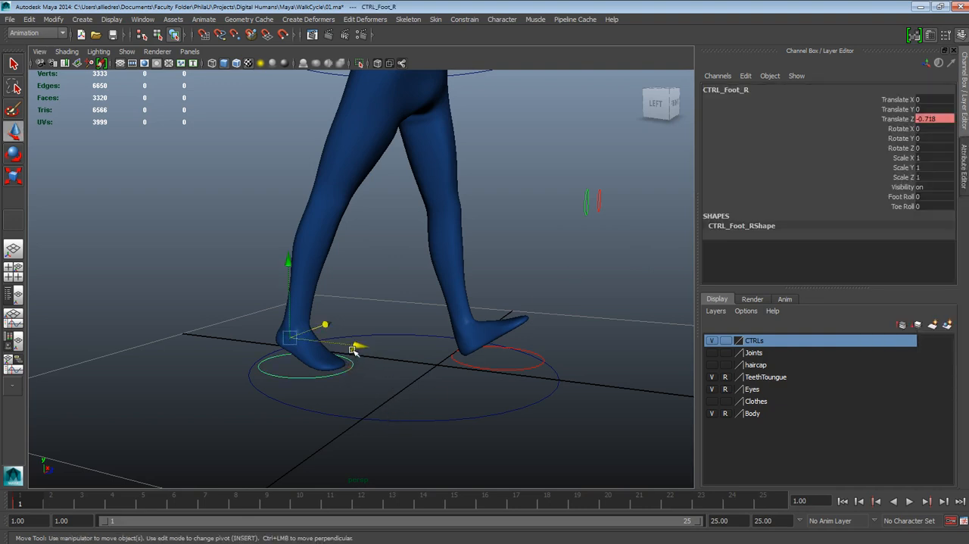
pyautogui.moveTo(353, 349)
pyautogui.mouseDown()
pyautogui.moveTo(409, 351)
pyautogui.moveTo(347, 343)
pyautogui.mouseUp()
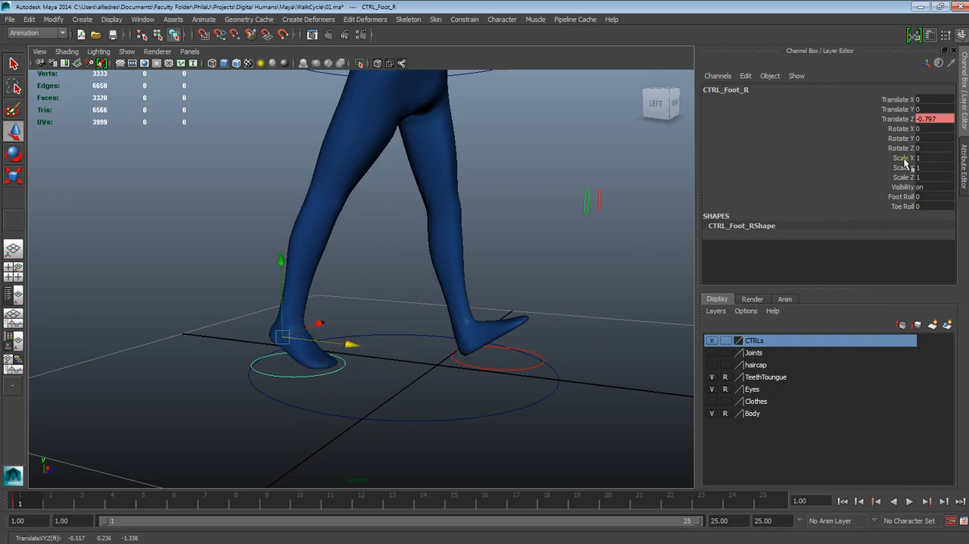
pyautogui.doubleClick(936, 119)
pyautogui.write('-')
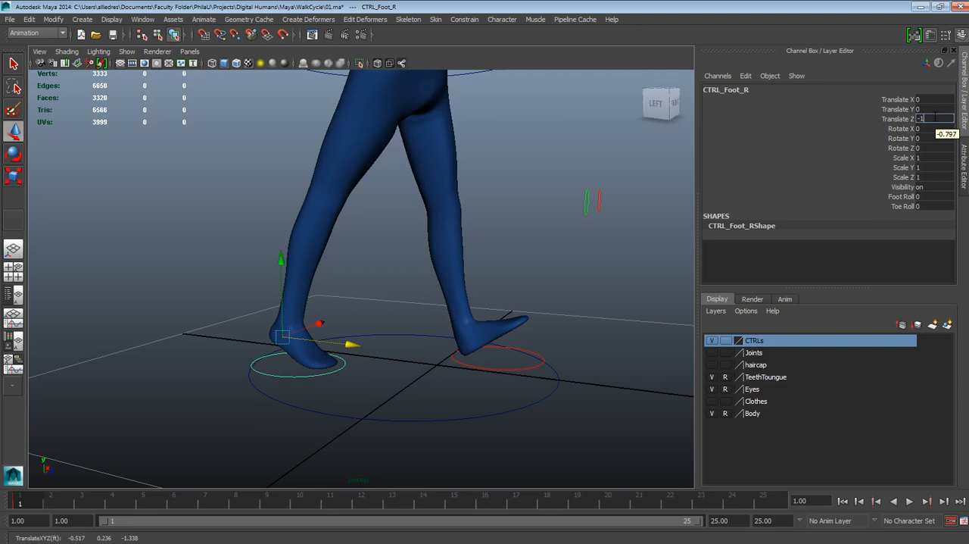
pyautogui.write('1')
pyautogui.press('Return')
# - Key the right foot control's Foot Roll channel at frame 1 and raise the heel with a Foot Roll of about 4.1
pyautogui.keyDown('alt'); pyautogui.moveTo(441, 361); pyautogui.dragTo(484, 354); pyautogui.keyUp('alt')
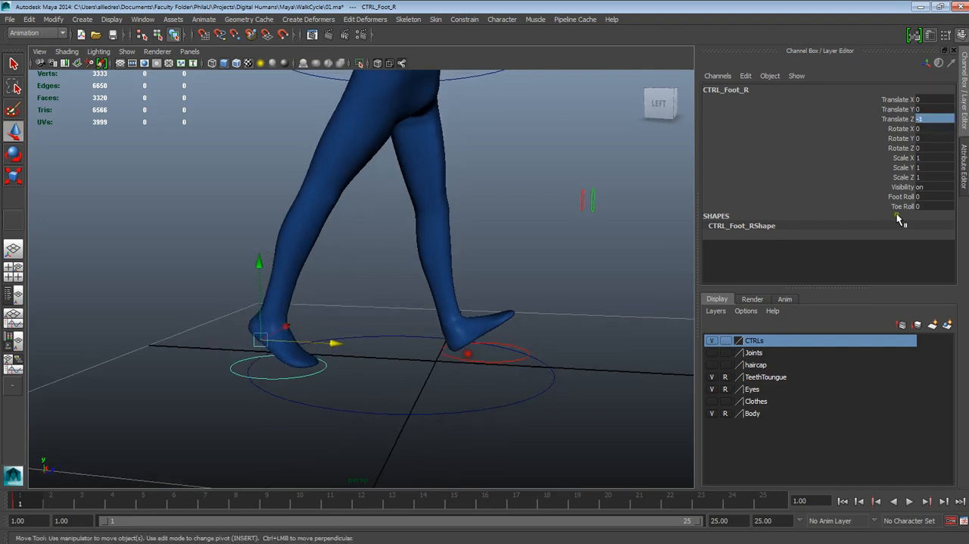
pyautogui.click(905, 196)
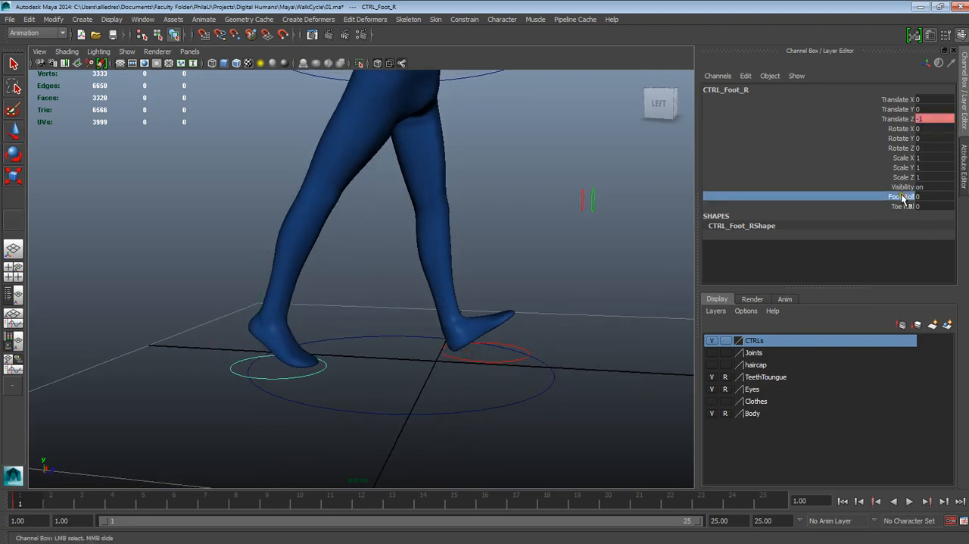
pyautogui.rightClick(902, 198)
pyautogui.click(899, 214)
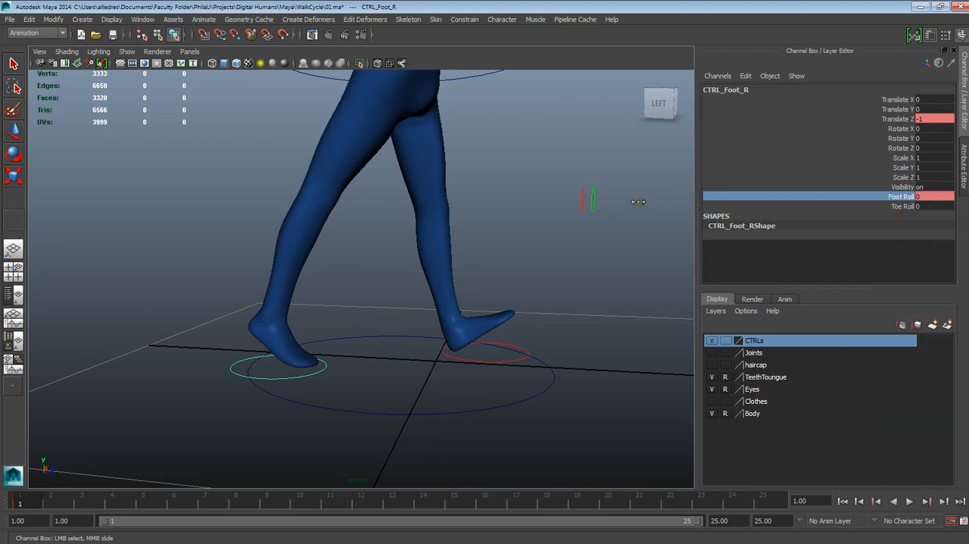
pyautogui.moveTo(639, 201); pyautogui.dragTo(662, 200, button='middle')
# - Check the leg pose from several angles and round the right foot control's Foot Roll to 4
pyautogui.keyDown('alt'); pyautogui.moveTo(502, 272); pyautogui.dragTo(432, 223); pyautogui.keyUp('alt')
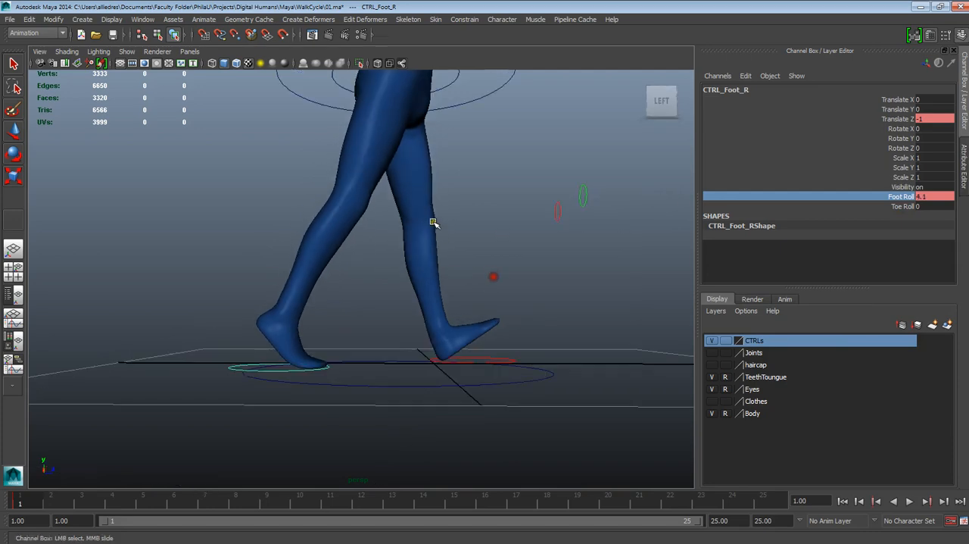
pyautogui.keyDown('alt'); pyautogui.moveTo(433, 222); pyautogui.dragTo(522, 242, button='middle'); pyautogui.keyUp('alt')
pyautogui.keyDown('alt'); pyautogui.moveTo(522, 242); pyautogui.dragTo(573, 277, button='right'); pyautogui.keyUp('alt')
pyautogui.keyDown('alt'); pyautogui.moveTo(573, 277); pyautogui.dragTo(581, 316, button='middle'); pyautogui.keyUp('alt')
pyautogui.keyDown('alt'); pyautogui.moveTo(580, 315); pyautogui.dragTo(502, 348); pyautogui.keyUp('alt')
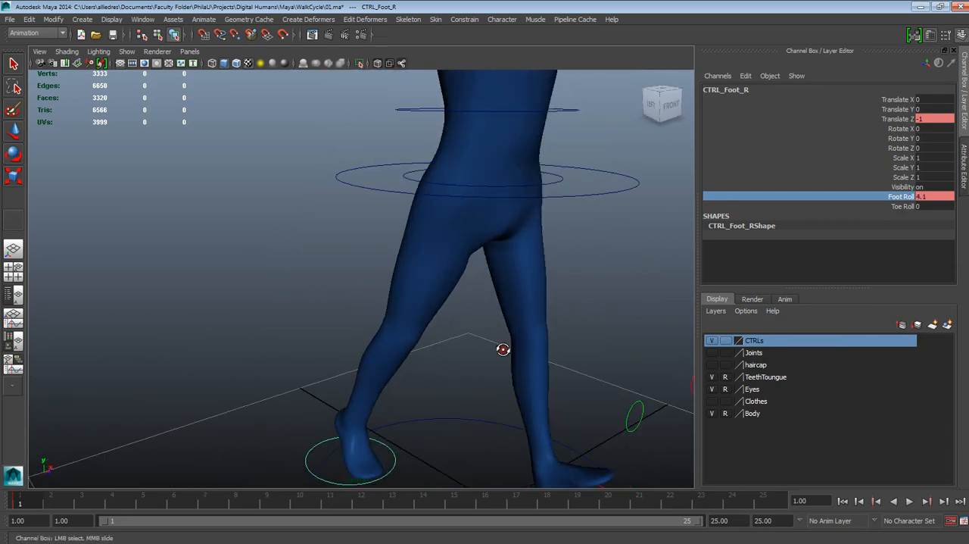
pyautogui.moveTo(502, 349)
pyautogui.keyDown('alt'); pyautogui.mouseDown(button='middle')
pyautogui.moveTo(520, 325)
pyautogui.moveTo(493, 348)
pyautogui.mouseUp(button='middle'); pyautogui.keyUp('alt')
pyautogui.scroll(-6, 519, 325)
pyautogui.keyDown('alt'); pyautogui.moveTo(494, 348); pyautogui.dragTo(530, 376); pyautogui.keyUp('alt')
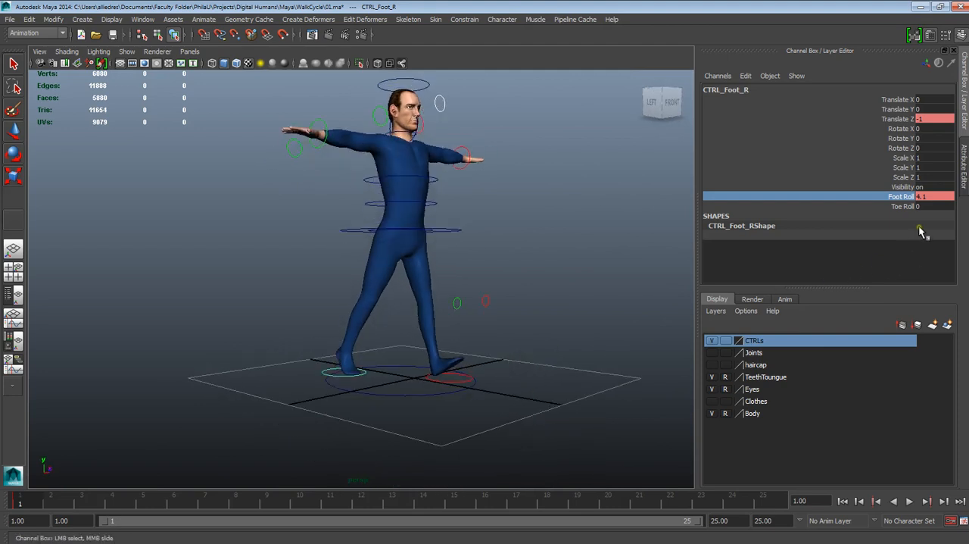
pyautogui.doubleClick(923, 196)
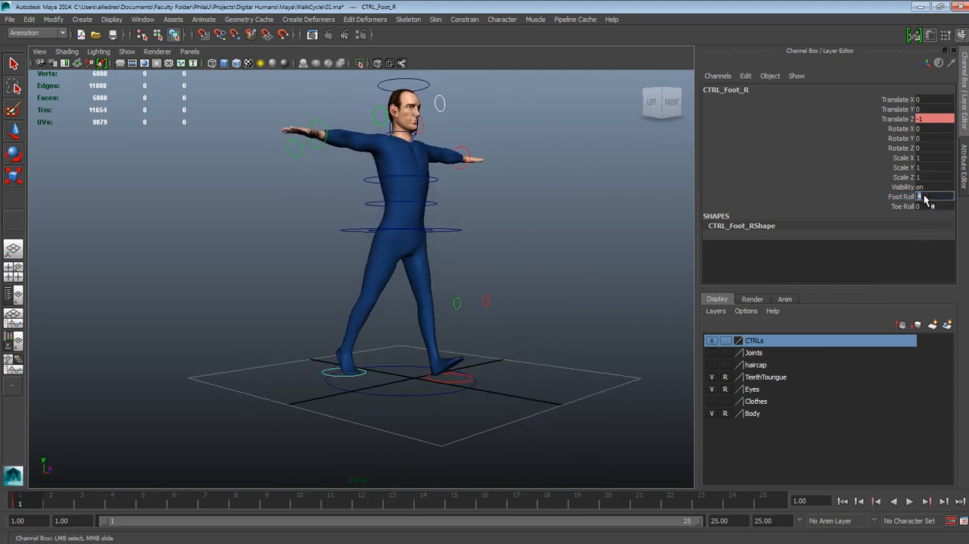
pyautogui.click(431, 272)
# - Select the root control at the hips and lower it to a Translate Y of about -0.069
pyautogui.keyDown('alt'); pyautogui.moveTo(434, 272); pyautogui.dragTo(480, 405); pyautogui.keyUp('alt')
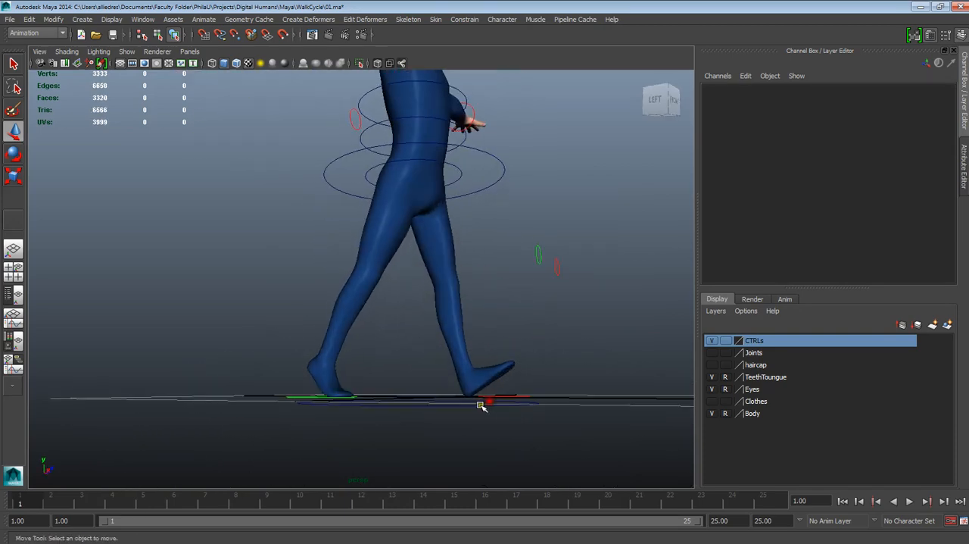
pyautogui.keyDown('alt'); pyautogui.moveTo(480, 405); pyautogui.dragTo(516, 408, button='right'); pyautogui.keyUp('alt')
pyautogui.keyDown('alt'); pyautogui.moveTo(515, 409); pyautogui.dragTo(457, 349); pyautogui.keyUp('alt')
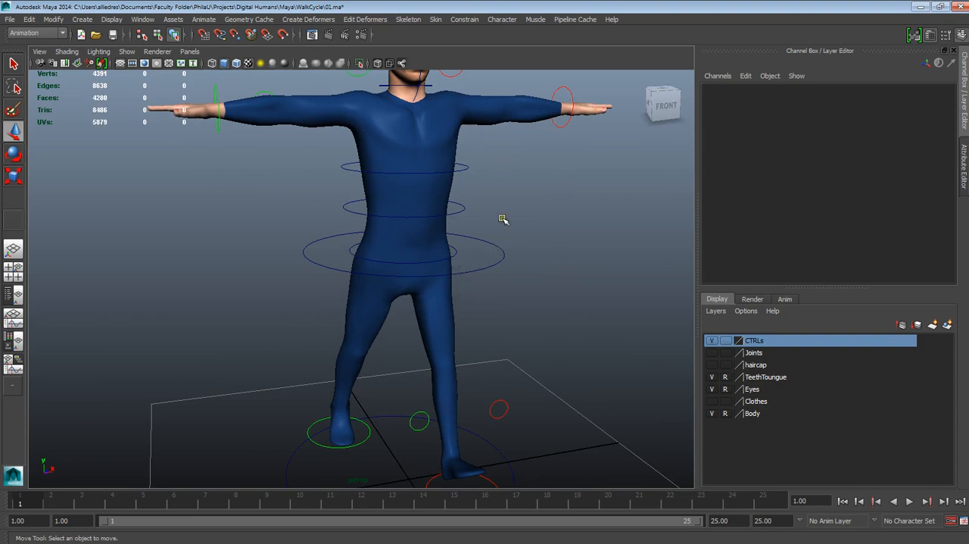
pyautogui.keyDown('alt'); pyautogui.moveTo(505, 268); pyautogui.dragTo(504, 221); pyautogui.keyUp('alt')
pyautogui.click(506, 259)
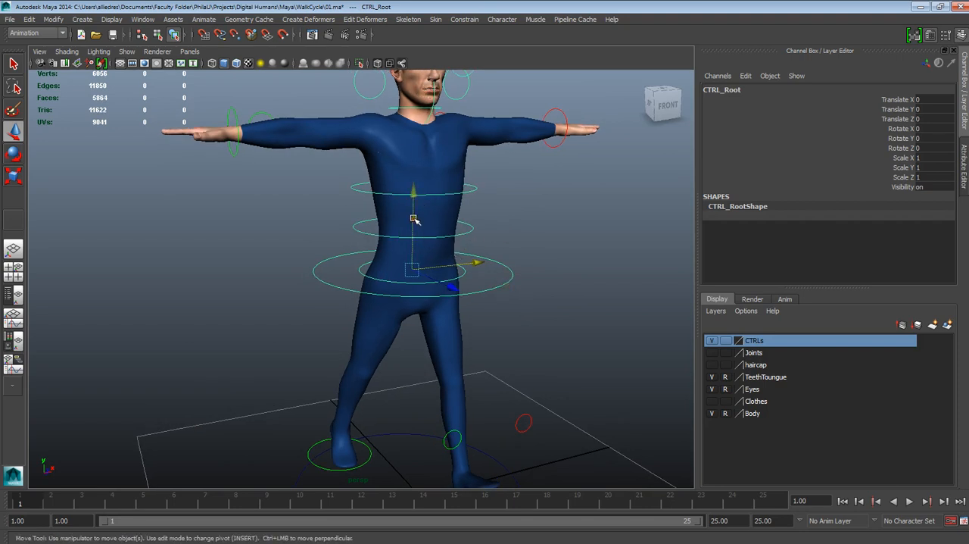
pyautogui.moveTo(414, 219); pyautogui.dragTo(414, 219)
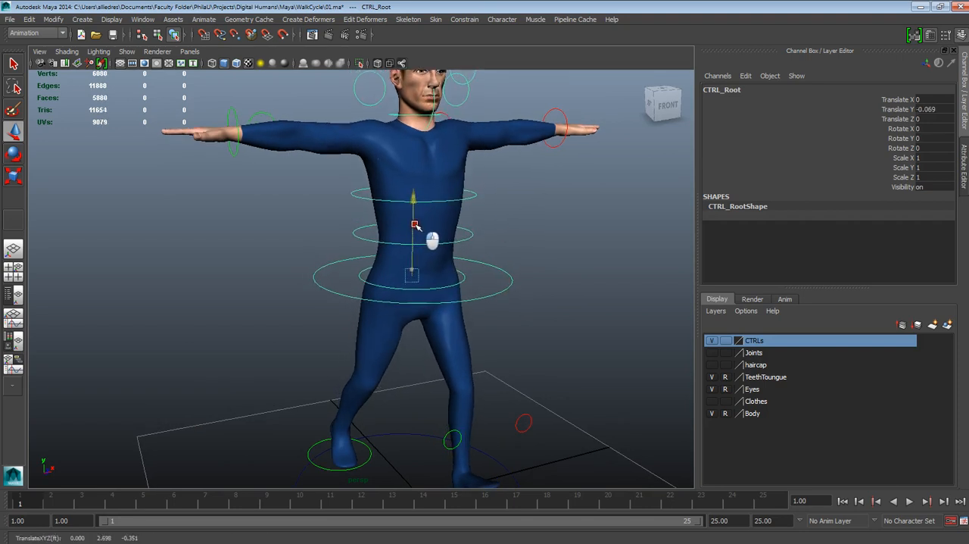
# - Set the root control's Translate Y to -0.05
pyautogui.doubleClick(920, 110)
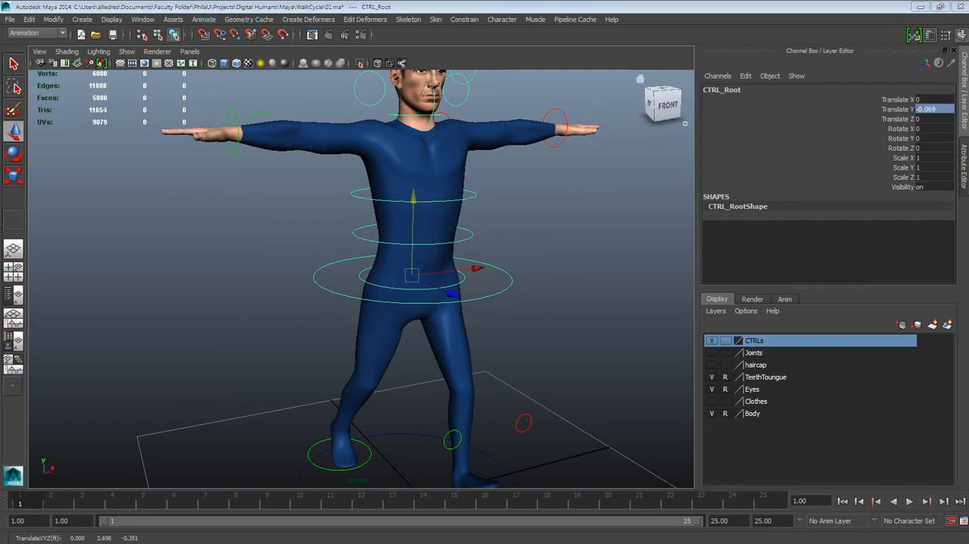
pyautogui.doubleClick(920, 109)
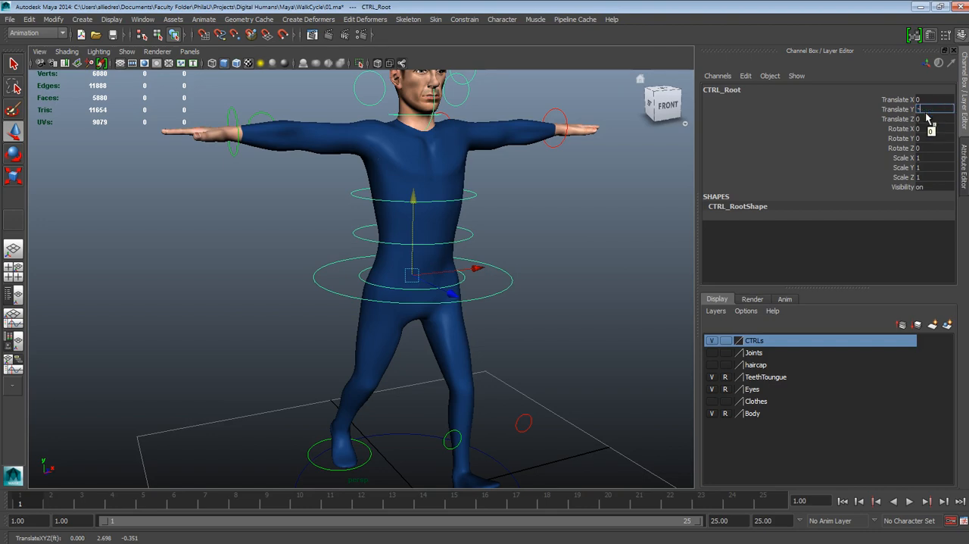
pyautogui.write('-0.05')
pyautogui.press('Return')
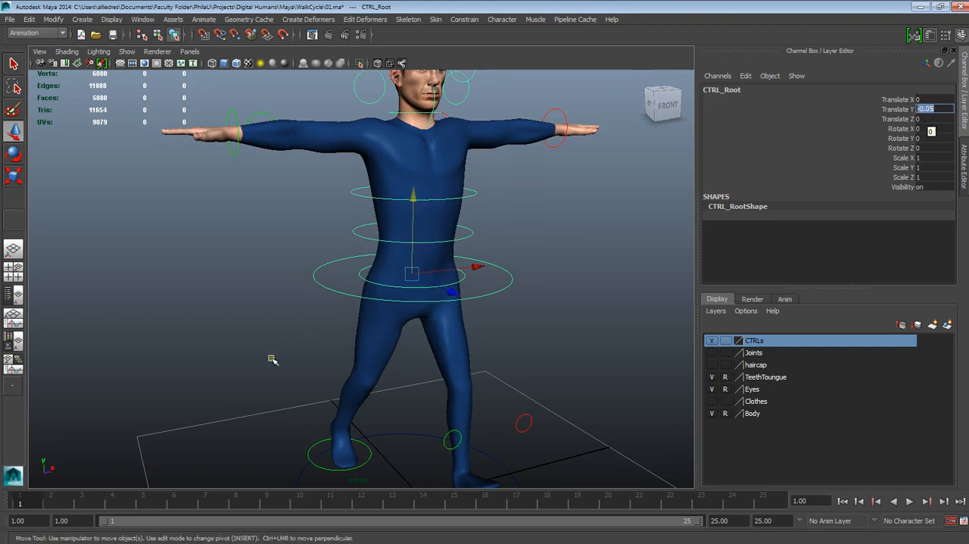
# - Check the lowered hips from the side and key only the root control's Translate Y channel at frame 1
pyautogui.keyDown('alt'); pyautogui.moveTo(275, 359); pyautogui.dragTo(490, 377); pyautogui.keyUp('alt')
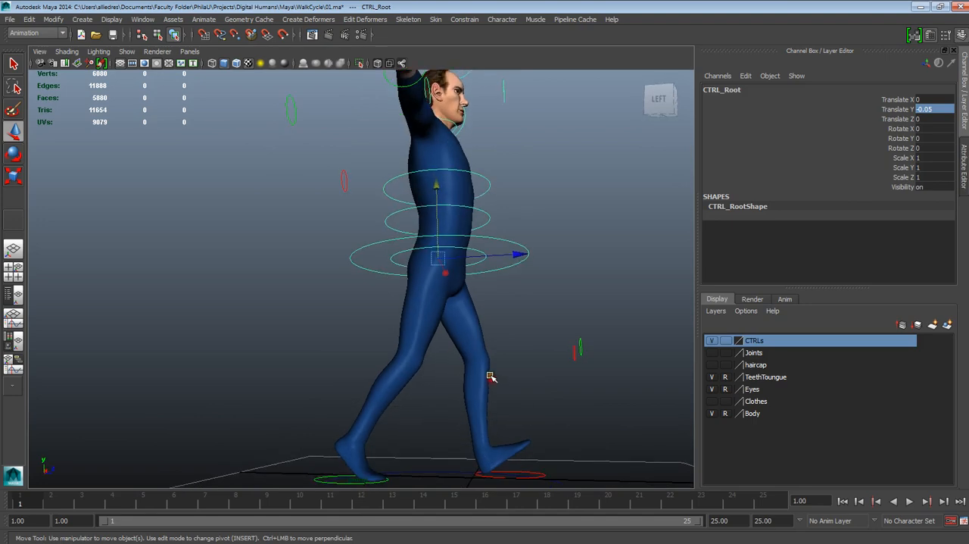
pyautogui.keyDown('alt'); pyautogui.moveTo(501, 431); pyautogui.dragTo(493, 375); pyautogui.keyUp('alt')
pyautogui.click(893, 109)
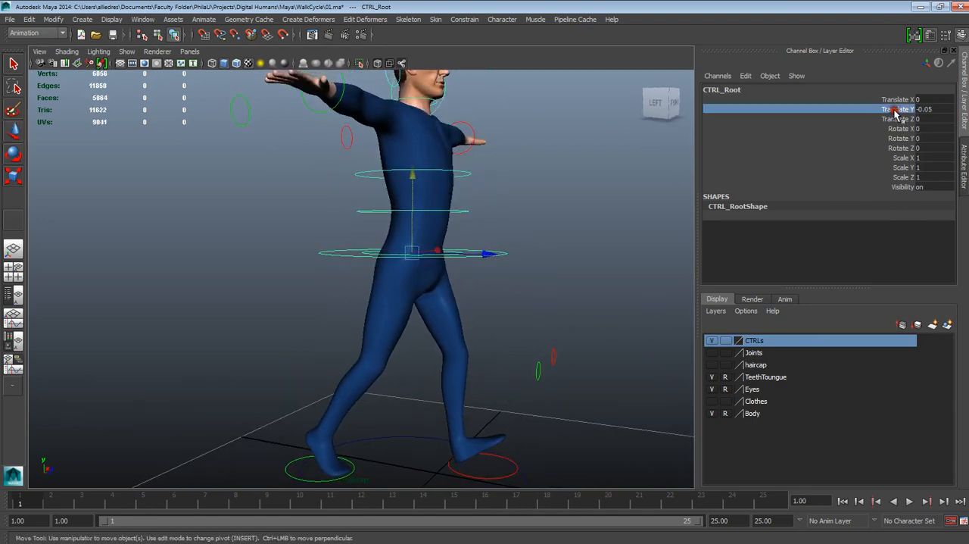
pyautogui.rightClick(893, 110)
pyautogui.click(897, 118)
pyautogui.keyDown('alt'); pyautogui.moveTo(579, 297); pyautogui.dragTo(565, 307); pyautogui.keyUp('alt')
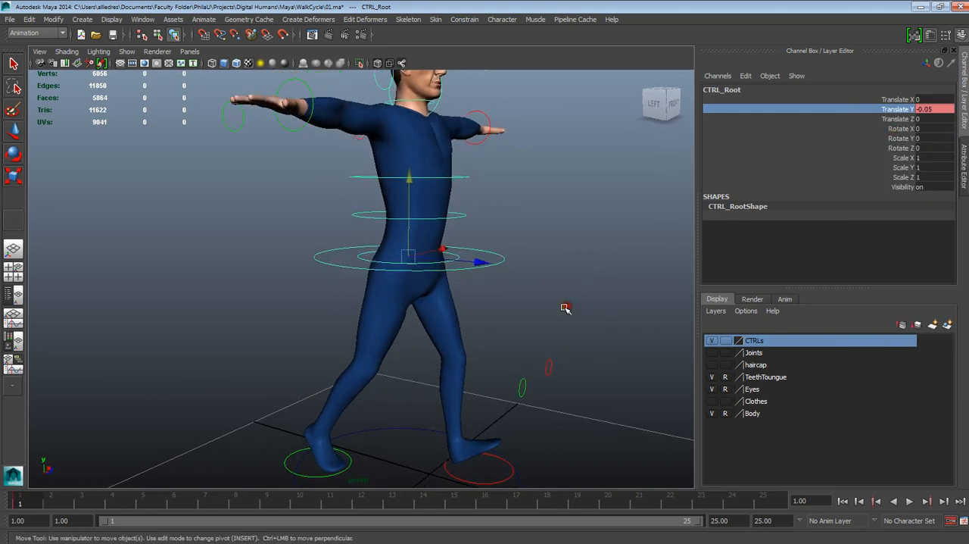
# - Select the left foot control and set its Foot Roll to -7
pyautogui.click(528, 472)
pyautogui.keyDown('alt'); pyautogui.moveTo(526, 465); pyautogui.dragTo(518, 373, button='middle'); pyautogui.keyUp('alt')
pyautogui.keyDown('alt'); pyautogui.moveTo(519, 372); pyautogui.dragTo(521, 350); pyautogui.keyUp('alt')
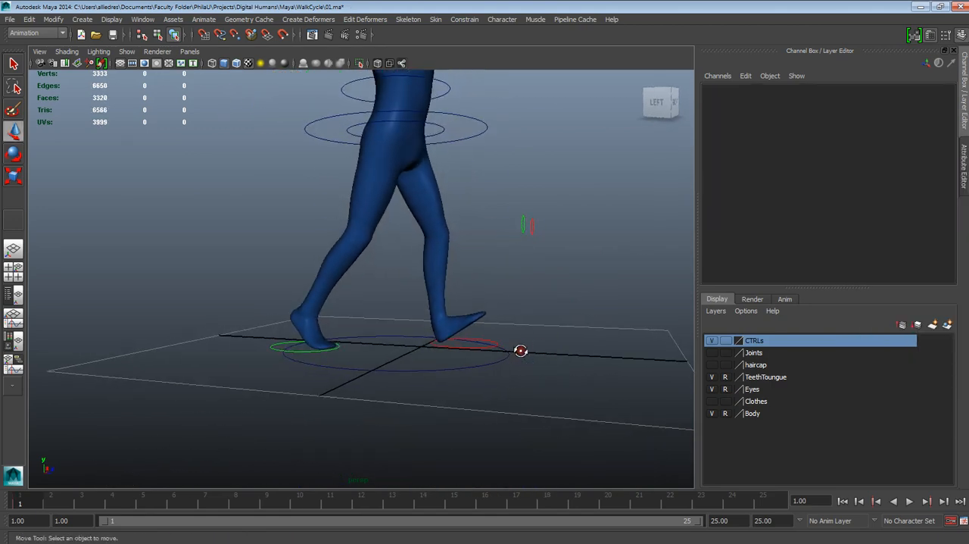
pyautogui.click(477, 349)
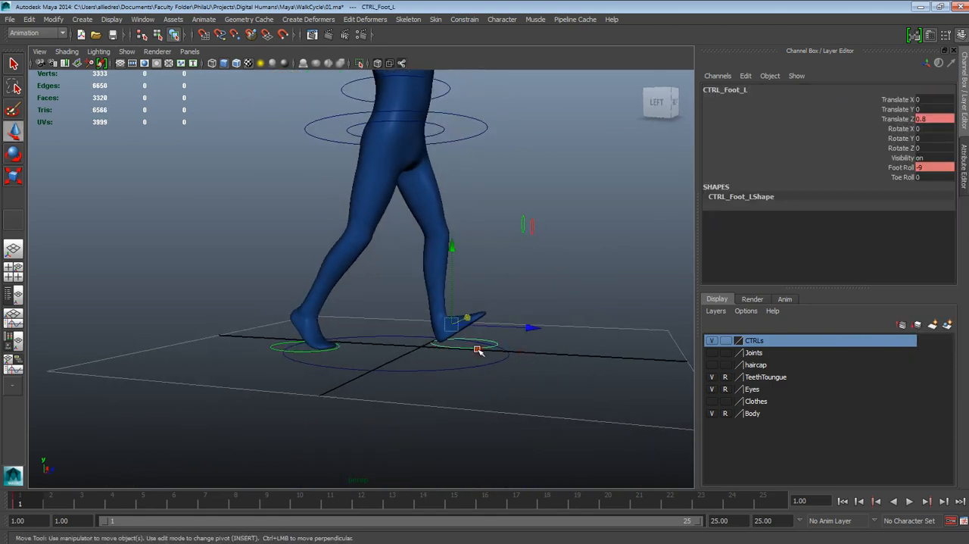
pyautogui.doubleClick(918, 168)
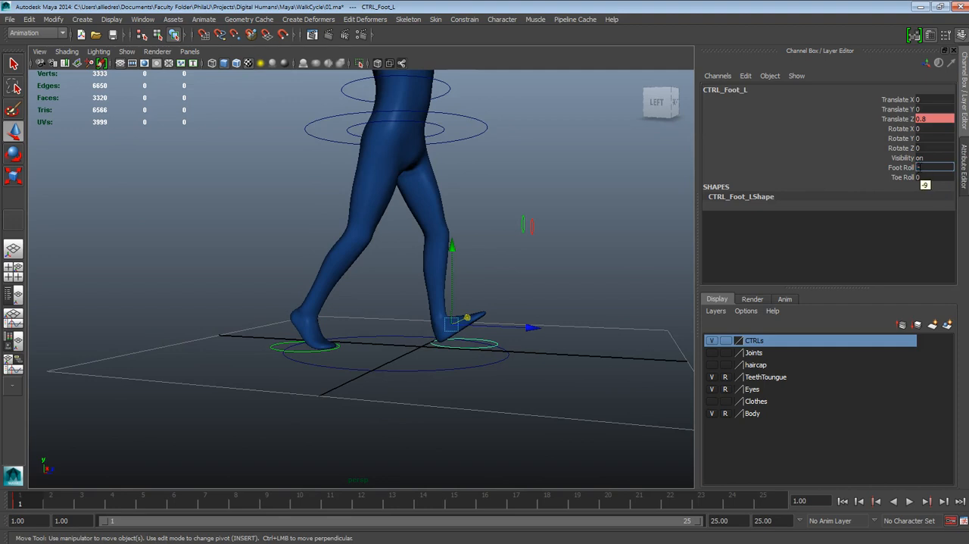
pyautogui.write('-7')
pyautogui.press('Return')
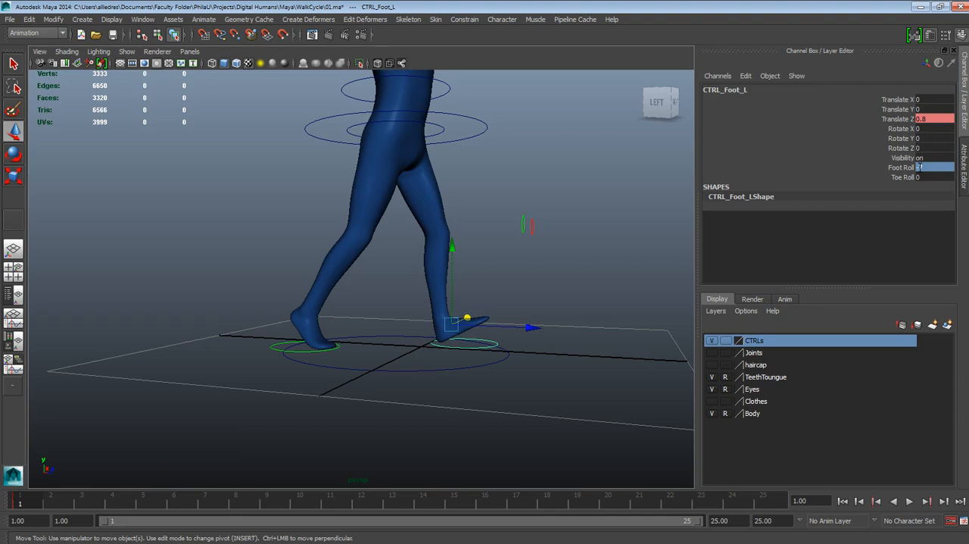
# - Examine the front foot, legs and lowered hips of the contact pose from several angles
pyautogui.keyDown('alt'); pyautogui.moveTo(274, 310); pyautogui.dragTo(308, 301); pyautogui.keyUp('alt')
pyautogui.keyDown('alt'); pyautogui.moveTo(472, 302); pyautogui.dragTo(474, 337, button='middle'); pyautogui.keyUp('alt')
pyautogui.keyDown('alt'); pyautogui.moveTo(473, 338); pyautogui.dragTo(404, 340); pyautogui.keyUp('alt')
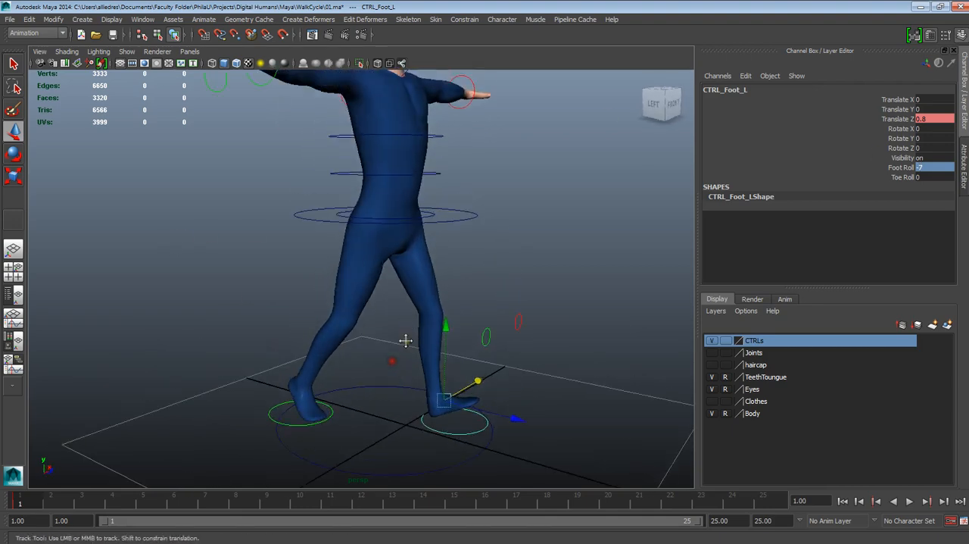
pyautogui.keyDown('alt'); pyautogui.moveTo(405, 340); pyautogui.dragTo(403, 367, button='middle'); pyautogui.keyUp('alt')
pyautogui.keyDown('alt'); pyautogui.moveTo(402, 367); pyautogui.dragTo(409, 368); pyautogui.keyUp('alt')
pyautogui.keyDown('alt'); pyautogui.moveTo(406, 328); pyautogui.dragTo(407, 355, button='middle'); pyautogui.keyUp('alt')
pyautogui.keyDown('alt'); pyautogui.moveTo(441, 346); pyautogui.dragTo(413, 352); pyautogui.keyUp('alt')
pyautogui.keyDown('alt'); pyautogui.moveTo(435, 342); pyautogui.dragTo(441, 290, button='middle'); pyautogui.keyUp('alt')
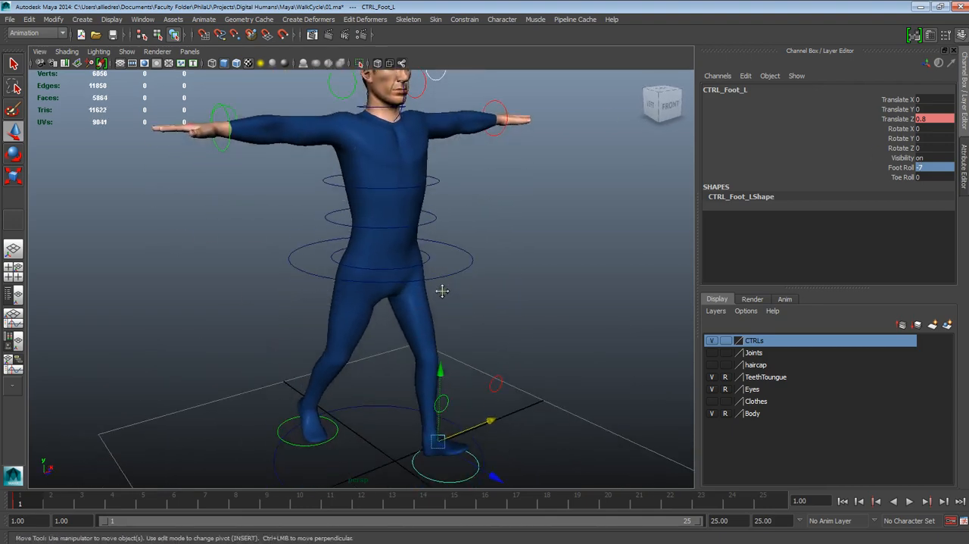
pyautogui.keyDown('alt'); pyautogui.moveTo(441, 290); pyautogui.dragTo(450, 331, button='right'); pyautogui.keyUp('alt')
pyautogui.click(460, 278)
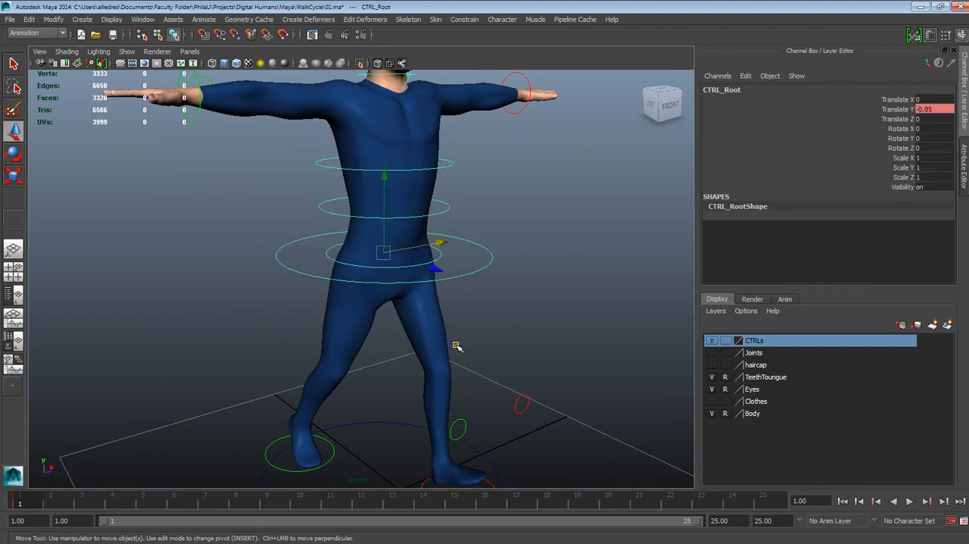
pyautogui.moveTo(457, 346)
pyautogui.keyDown('alt'); pyautogui.mouseDown()
pyautogui.moveTo(454, 361)
pyautogui.moveTo(473, 306)
pyautogui.moveTo(474, 229)
pyautogui.moveTo(457, 288)
pyautogui.moveTo(484, 333)
pyautogui.moveTo(452, 318)
pyautogui.moveTo(454, 337)
pyautogui.mouseUp(); pyautogui.keyUp('alt')
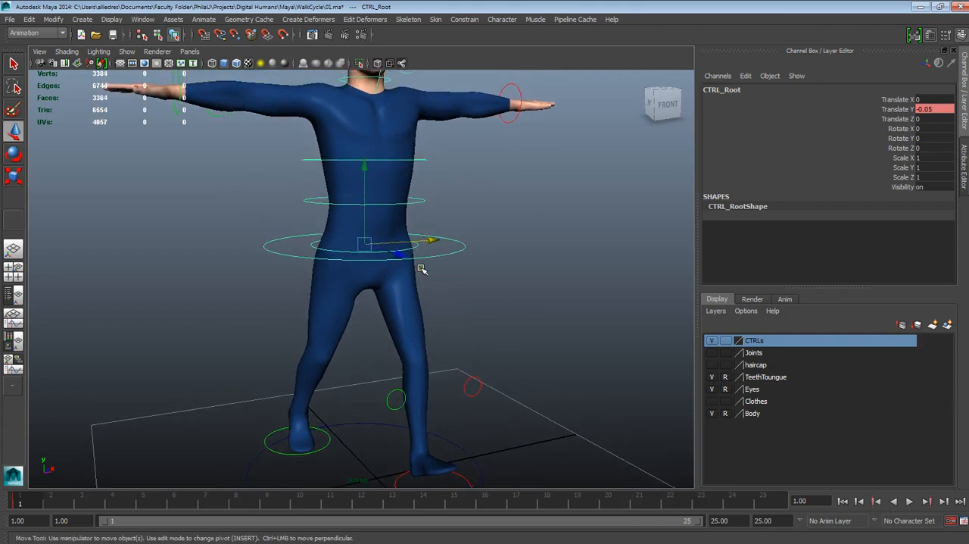
pyautogui.keyDown('alt'); pyautogui.moveTo(406, 276); pyautogui.dragTo(504, 299); pyautogui.keyUp('alt')
pyautogui.keyDown('alt'); pyautogui.moveTo(504, 300); pyautogui.dragTo(476, 275, button='middle'); pyautogui.keyUp('alt')
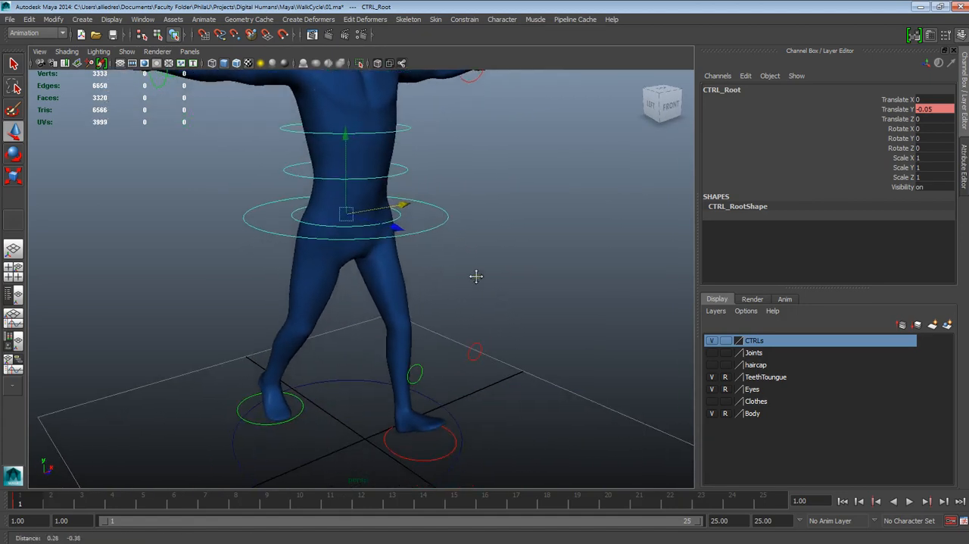
pyautogui.keyDown('alt'); pyautogui.moveTo(473, 279); pyautogui.dragTo(468, 282); pyautogui.keyUp('alt')
pyautogui.keyDown('alt'); pyautogui.moveTo(467, 281); pyautogui.dragTo(477, 299, button='middle'); pyautogui.keyUp('alt')
pyautogui.click(474, 292)
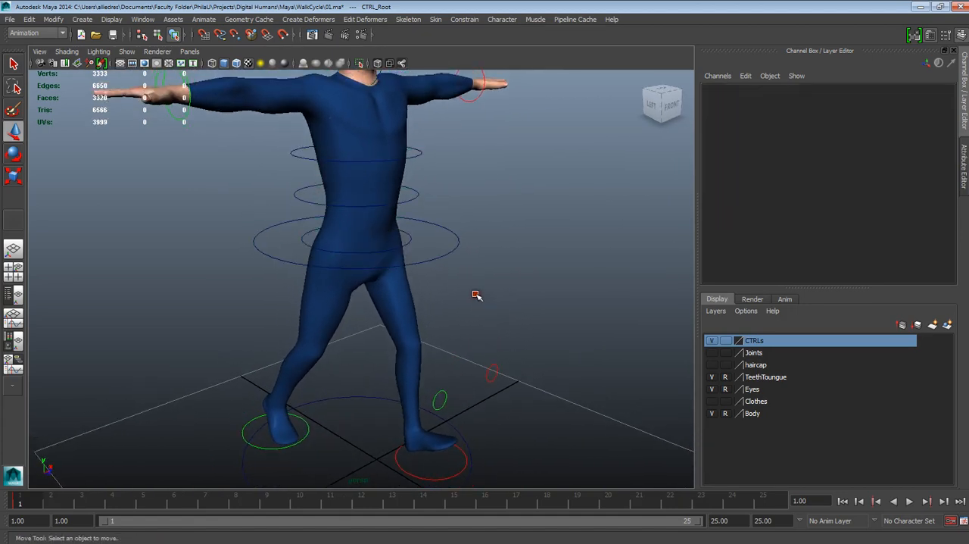
# - Rotate the pelvis control to a Rotate Y of -15 and key only that channel at frame 1
pyautogui.click(407, 243)
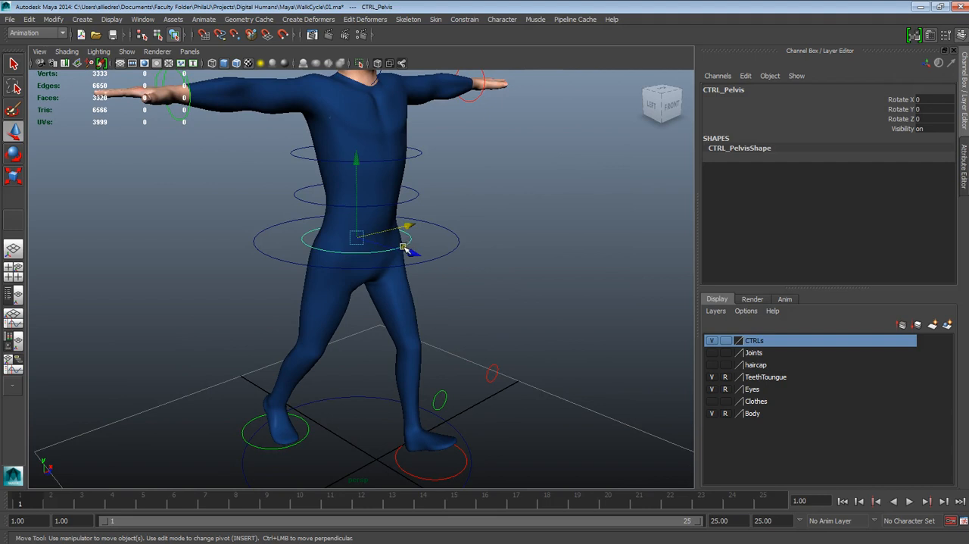
pyautogui.click(15, 154)
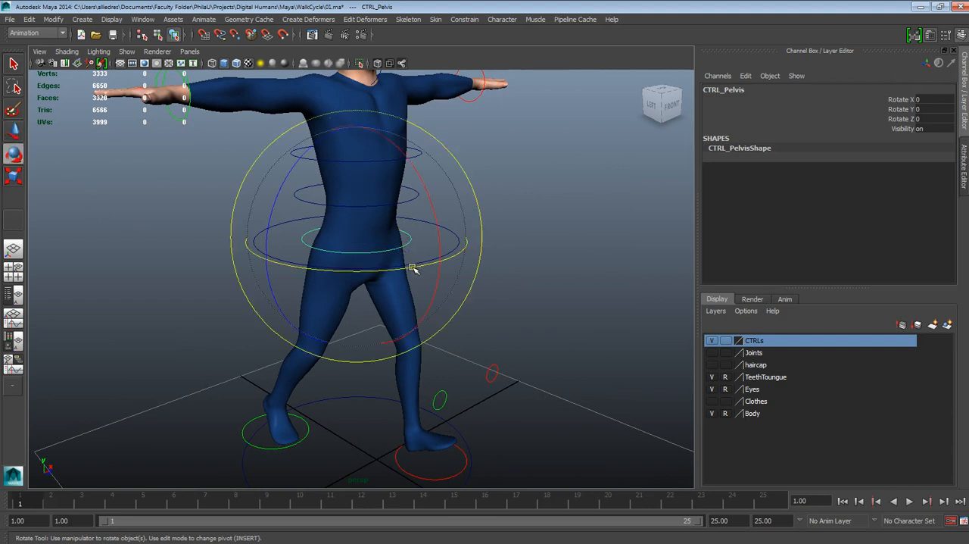
pyautogui.moveTo(412, 268); pyautogui.dragTo(376, 274)
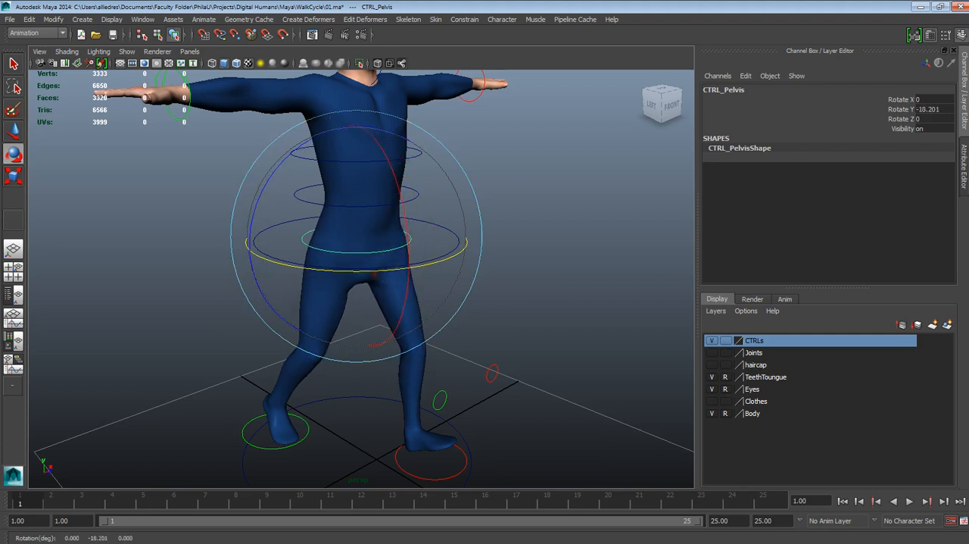
pyautogui.doubleClick(932, 111)
pyautogui.press('Return')
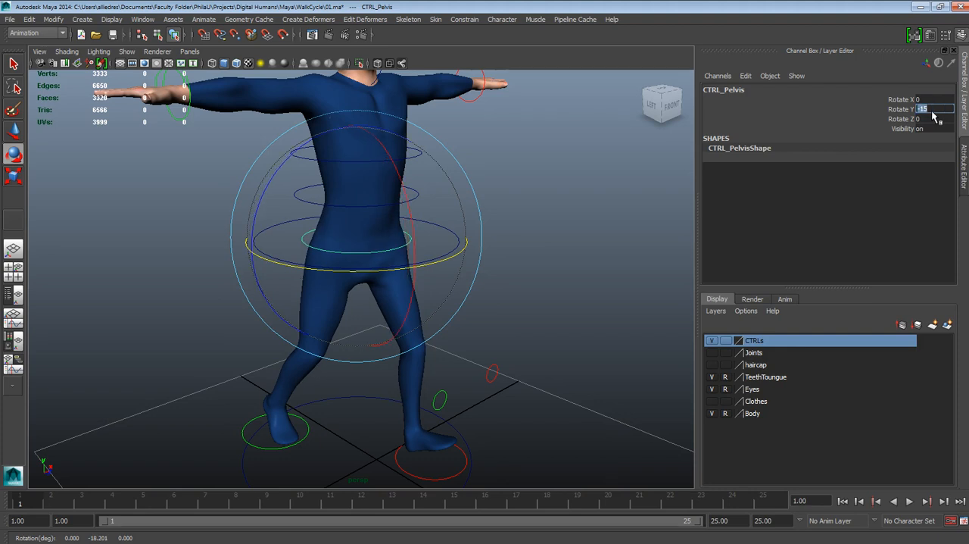
pyautogui.rightClick(909, 115)
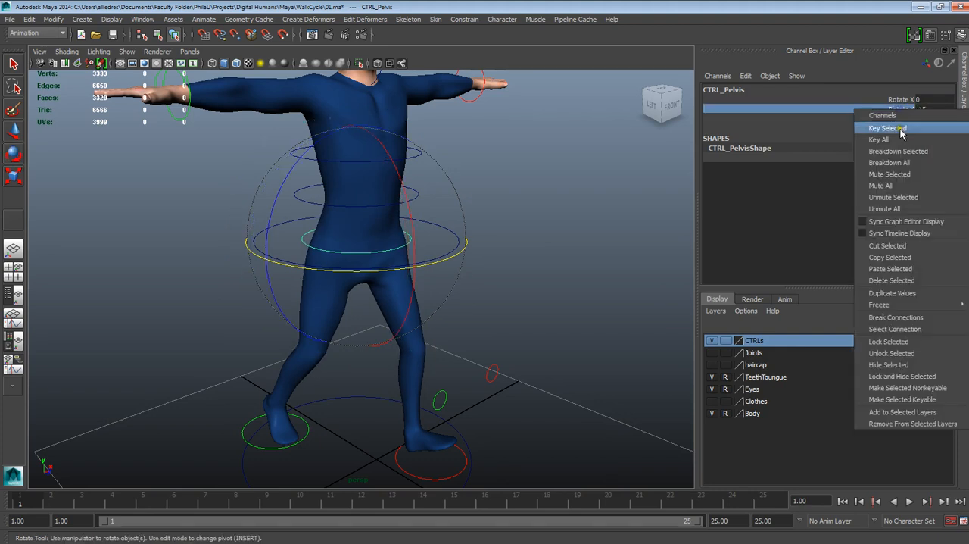
pyautogui.click(901, 130)
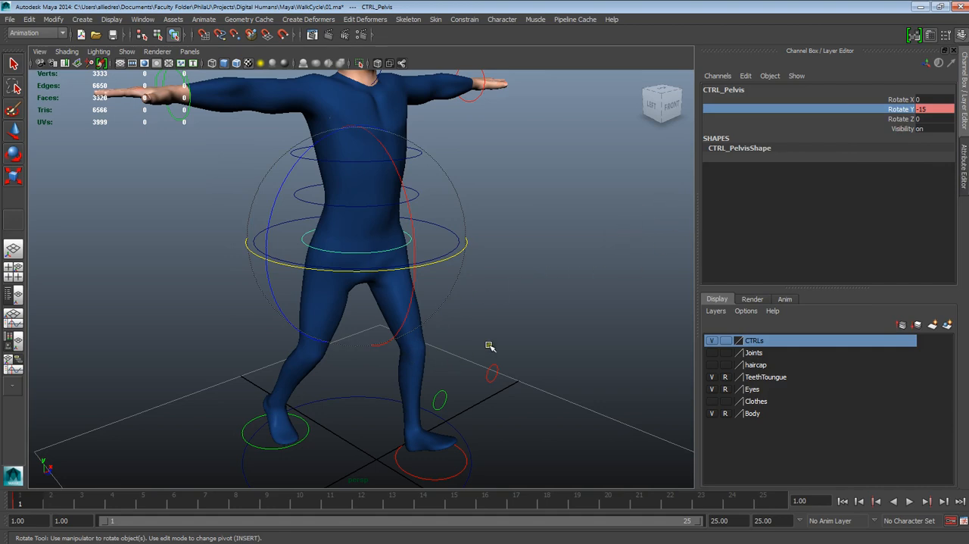
# - Check the pelvis twist, try tilting the pelvis control about 2.3 degrees around Z, and undo that rotation
pyautogui.keyDown('alt'); pyautogui.moveTo(470, 362); pyautogui.dragTo(427, 380); pyautogui.keyUp('alt')
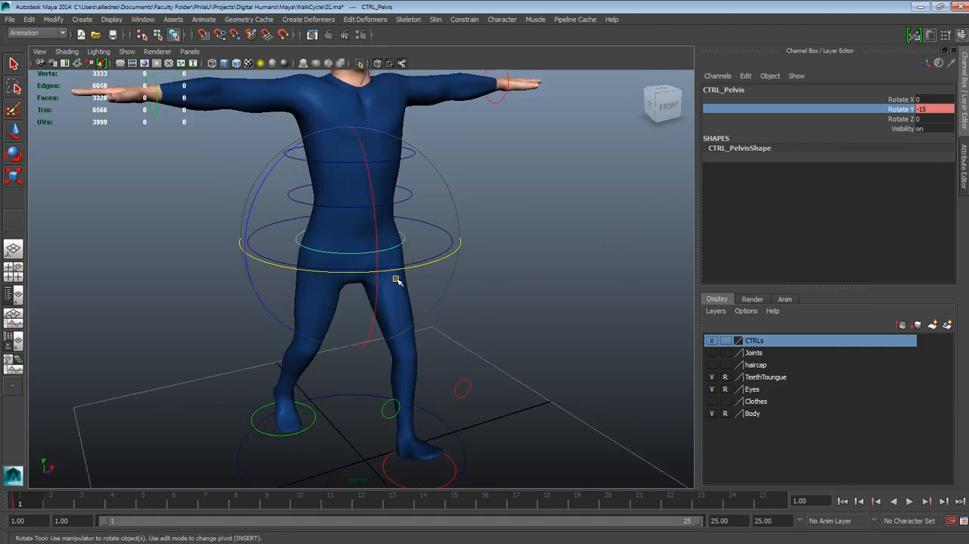
pyautogui.keyDown('alt'); pyautogui.moveTo(410, 426); pyautogui.dragTo(445, 435); pyautogui.keyUp('alt')
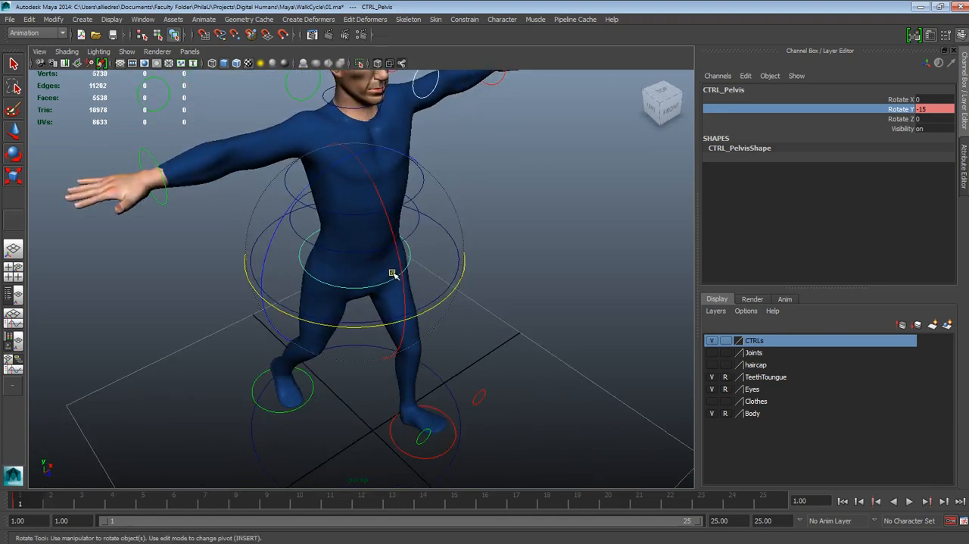
pyautogui.keyDown('alt'); pyautogui.moveTo(395, 271); pyautogui.dragTo(447, 255); pyautogui.keyUp('alt')
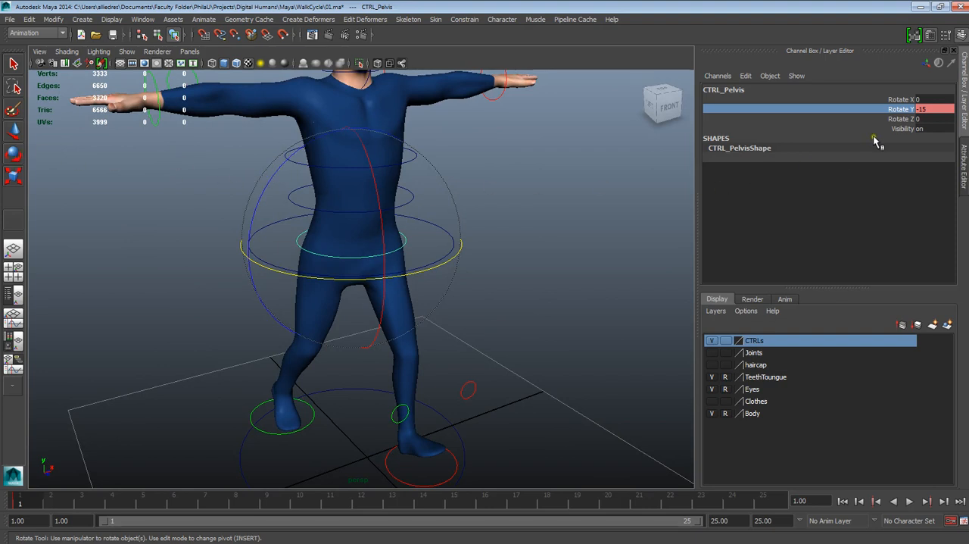
pyautogui.moveTo(271, 184)
pyautogui.mouseDown()
pyautogui.moveTo(280, 202)
pyautogui.moveTo(266, 185)
pyautogui.mouseUp()
pyautogui.hotkey('ctrl', 'z')
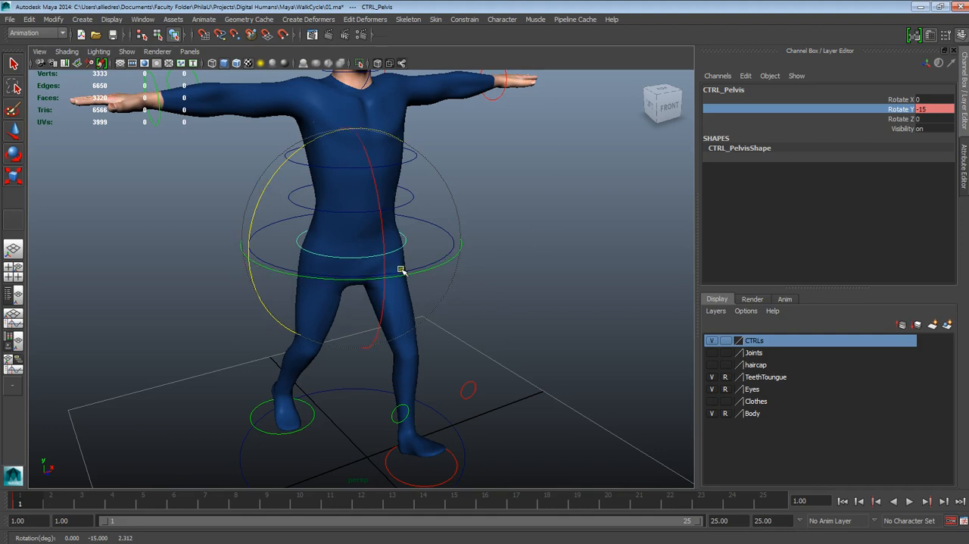
# - Tilt the pelvis control to a Rotate Z of 4 and key only that channel at frame 1
pyautogui.keyDown('alt'); pyautogui.moveTo(470, 317); pyautogui.dragTo(496, 310); pyautogui.keyUp('alt')
pyautogui.keyDown('alt'); pyautogui.moveTo(480, 308); pyautogui.dragTo(492, 309, button='right'); pyautogui.keyUp('alt')
pyautogui.keyDown('alt'); pyautogui.moveTo(488, 311); pyautogui.dragTo(448, 336); pyautogui.keyUp('alt')
pyautogui.click(901, 120)
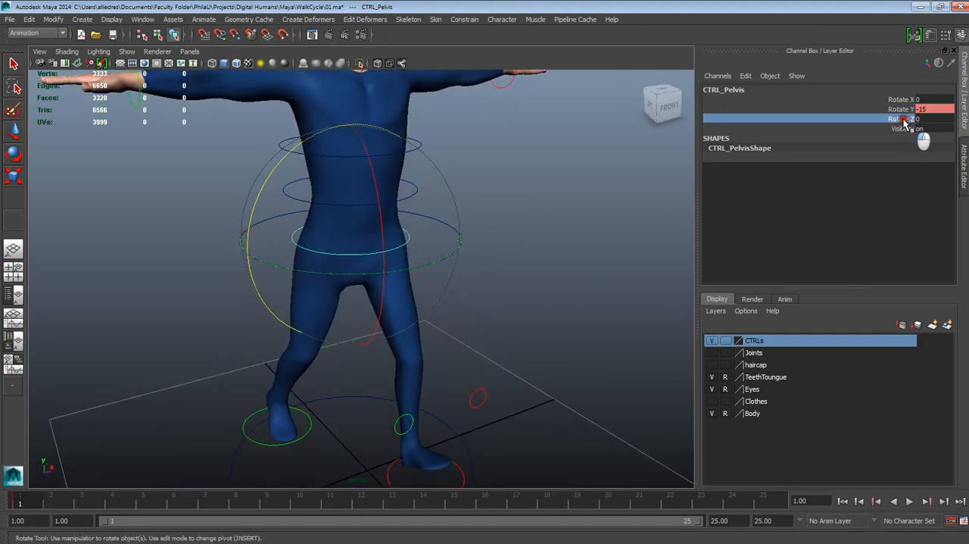
pyautogui.moveTo(618, 134)
pyautogui.mouseDown(button='middle')
pyautogui.moveTo(595, 134)
pyautogui.moveTo(603, 135)
pyautogui.mouseUp(button='middle')
pyautogui.doubleClick(920, 119)
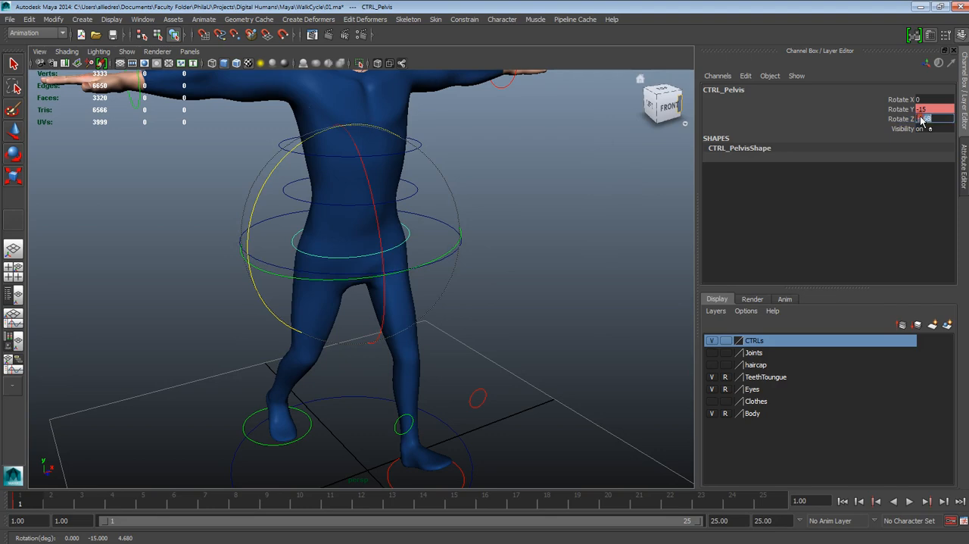
pyautogui.write('4')
pyautogui.press('Return')
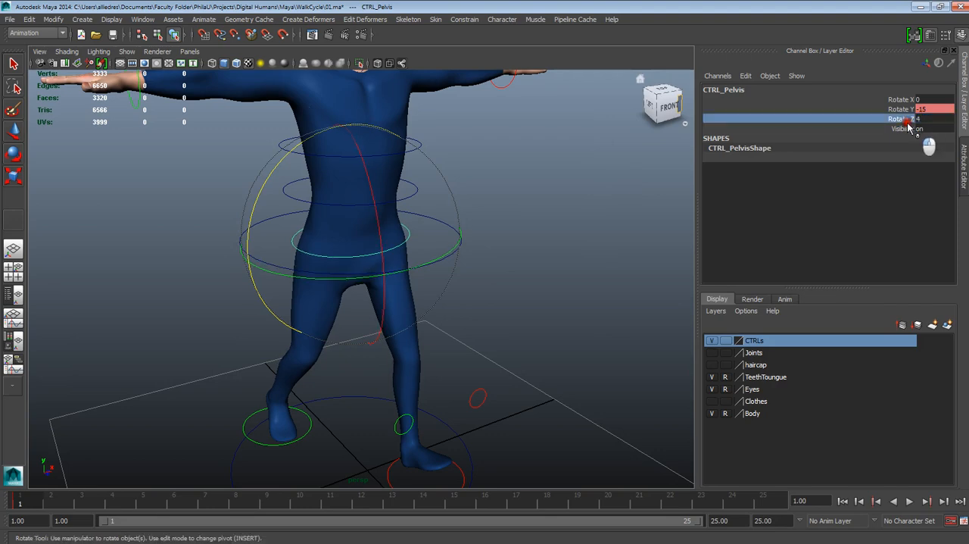
pyautogui.rightClick(919, 121)
pyautogui.click(901, 134)
# - Examine the twisted and tilted hips in relation to the legs from the front and side
pyautogui.scroll(-3, 568, 304)
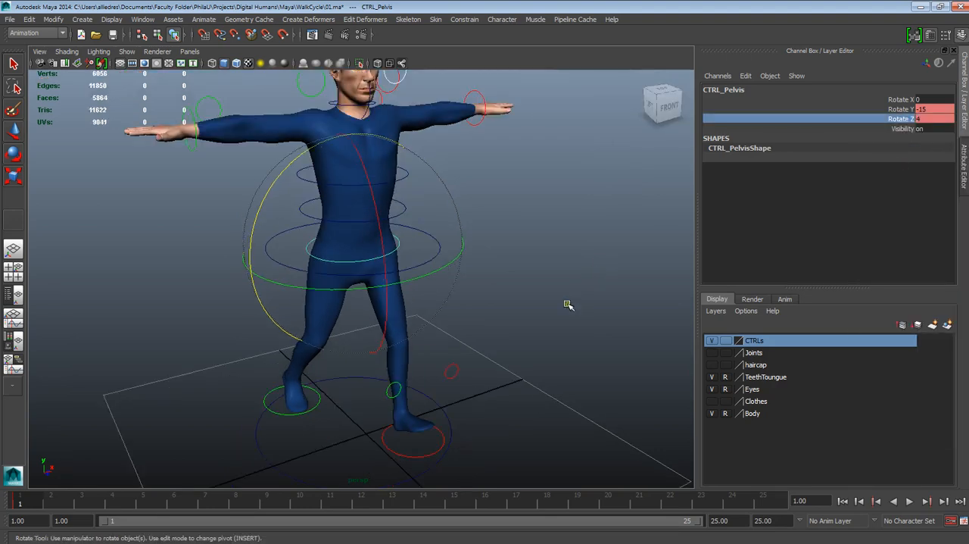
pyautogui.moveTo(568, 303)
pyautogui.keyDown('alt'); pyautogui.mouseDown()
pyautogui.moveTo(518, 300)
pyautogui.moveTo(570, 305)
pyautogui.mouseUp(); pyautogui.keyUp('alt')
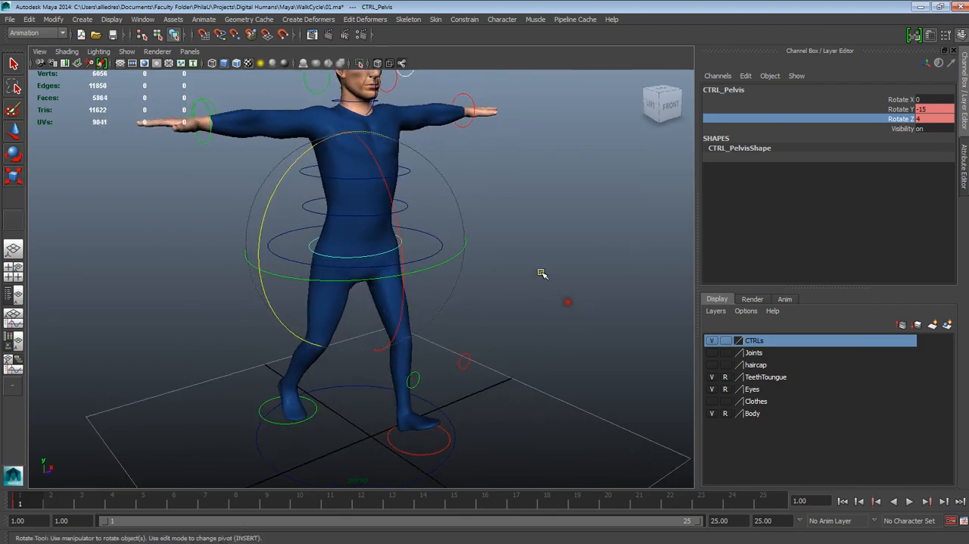
pyautogui.keyDown('alt'); pyautogui.moveTo(541, 273); pyautogui.dragTo(547, 310, button='middle'); pyautogui.keyUp('alt')
pyautogui.keyDown('alt'); pyautogui.moveTo(548, 310); pyautogui.dragTo(511, 289); pyautogui.keyUp('alt')
pyautogui.scroll(3, 538, 302)
pyautogui.keyDown('alt'); pyautogui.moveTo(511, 289); pyautogui.dragTo(514, 282, button='middle'); pyautogui.keyUp('alt')
pyautogui.keyDown('alt'); pyautogui.moveTo(514, 282); pyautogui.dragTo(522, 303); pyautogui.keyUp('alt')
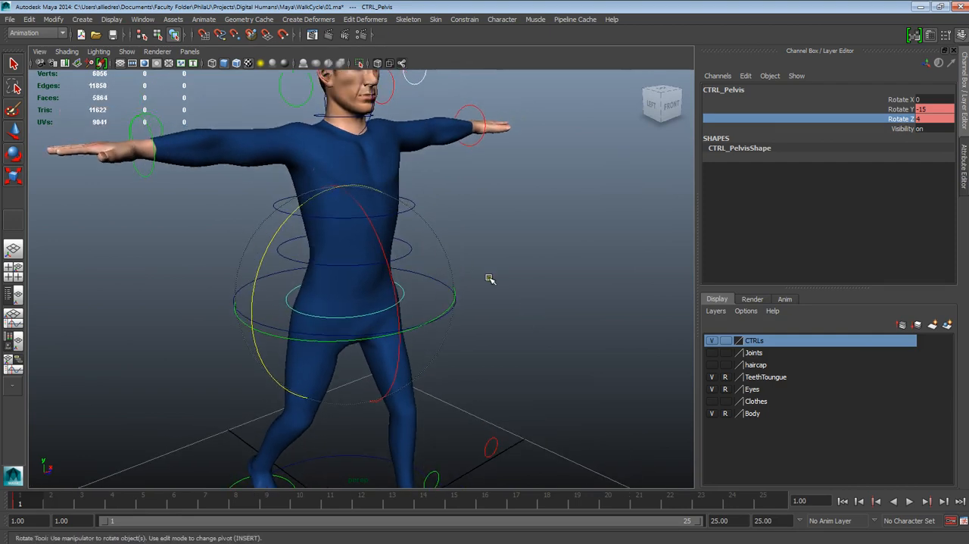
pyautogui.keyDown('alt'); pyautogui.moveTo(489, 280); pyautogui.dragTo(480, 330); pyautogui.keyUp('alt')
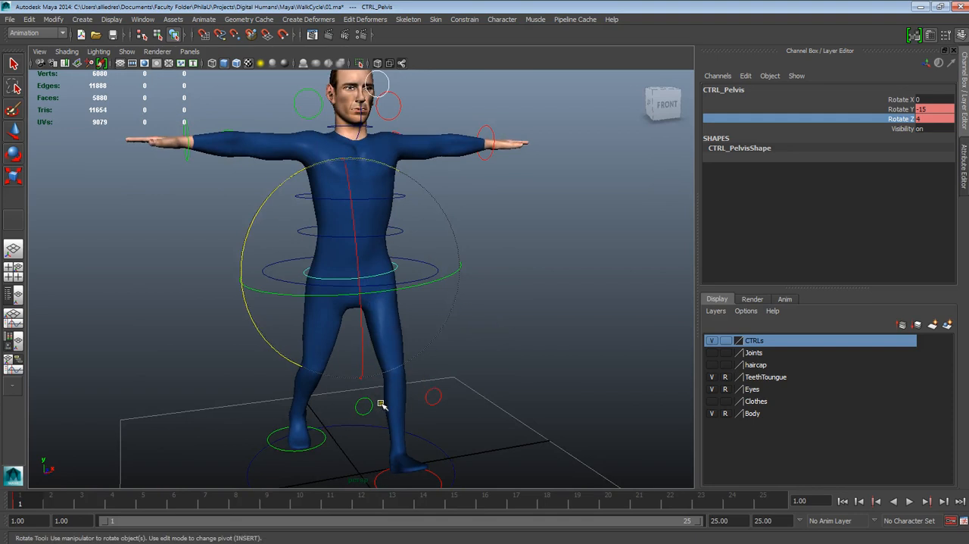
pyautogui.keyDown('alt'); pyautogui.moveTo(460, 271); pyautogui.dragTo(456, 313, button='middle'); pyautogui.keyUp('alt')
# - Deselect the pelvis control and inspect the whole figure and its outstretched arms from several angles
pyautogui.click(513, 245)
pyautogui.keyDown('alt'); pyautogui.moveTo(460, 270); pyautogui.dragTo(440, 281, button='middle'); pyautogui.keyUp('alt')
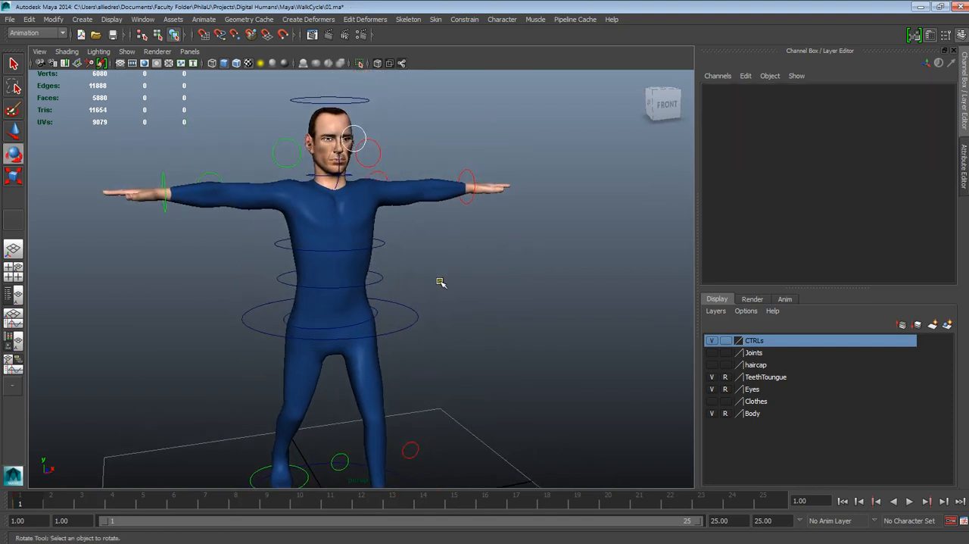
pyautogui.keyDown('alt'); pyautogui.moveTo(441, 282); pyautogui.dragTo(502, 310); pyautogui.keyUp('alt')
pyautogui.keyDown('alt'); pyautogui.moveTo(449, 301); pyautogui.dragTo(471, 352); pyautogui.keyUp('alt')
pyautogui.keyDown('alt'); pyautogui.moveTo(455, 235); pyautogui.dragTo(382, 374); pyautogui.keyUp('alt')
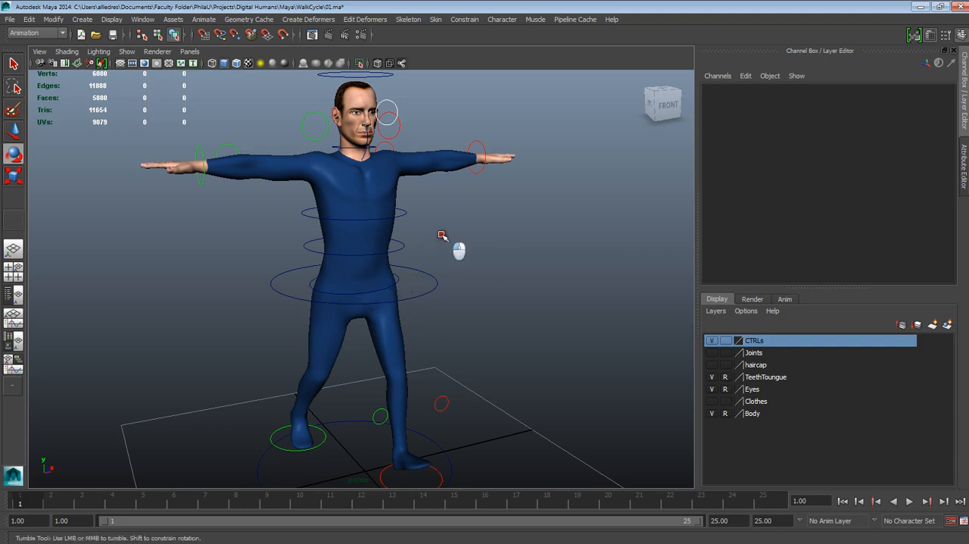
pyautogui.moveTo(443, 237)
pyautogui.keyDown('alt'); pyautogui.mouseDown()
pyautogui.moveTo(407, 238)
pyautogui.moveTo(436, 227)
pyautogui.mouseUp(); pyautogui.keyUp('alt')
pyautogui.keyDown('alt'); pyautogui.moveTo(445, 218); pyautogui.dragTo(447, 277, button='middle'); pyautogui.keyUp('alt')
pyautogui.keyDown('alt'); pyautogui.moveTo(447, 277); pyautogui.dragTo(456, 337, button='right'); pyautogui.keyUp('alt')
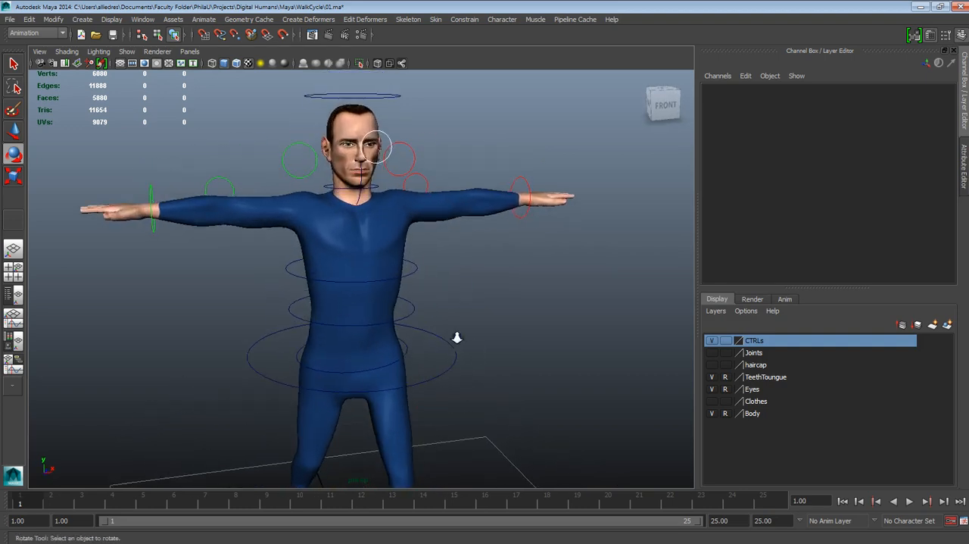
pyautogui.keyDown('alt'); pyautogui.moveTo(456, 338); pyautogui.dragTo(487, 323, button='middle'); pyautogui.keyUp('alt')
pyautogui.keyDown('alt'); pyautogui.moveTo(487, 322); pyautogui.dragTo(515, 335); pyautogui.keyUp('alt')
pyautogui.keyDown('alt'); pyautogui.moveTo(515, 335); pyautogui.dragTo(514, 299, button='middle'); pyautogui.keyUp('alt')
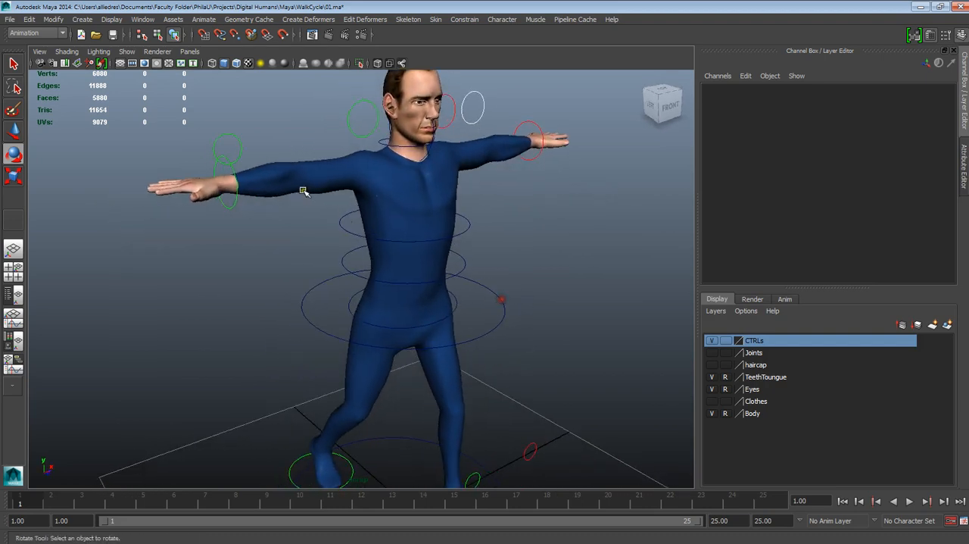
# - Move the right wrist control down beside the hip, to about X 0.755, Y -1.403, Z 0.736
pyautogui.click(244, 182)
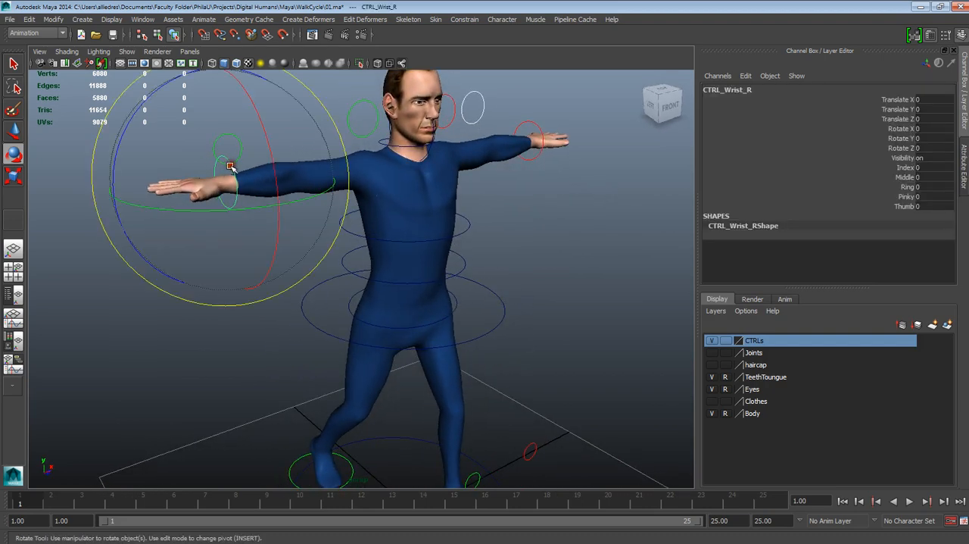
pyautogui.click(16, 134)
pyautogui.keyDown('alt'); pyautogui.moveTo(225, 230); pyautogui.dragTo(207, 221); pyautogui.keyUp('alt')
pyautogui.moveTo(222, 156); pyautogui.dragTo(359, 325)
# - Rotate the right wrist control to point the hand downward, with Rotate Z about 74.9 and Rotate Y about 54.5
pyautogui.click(13, 153)
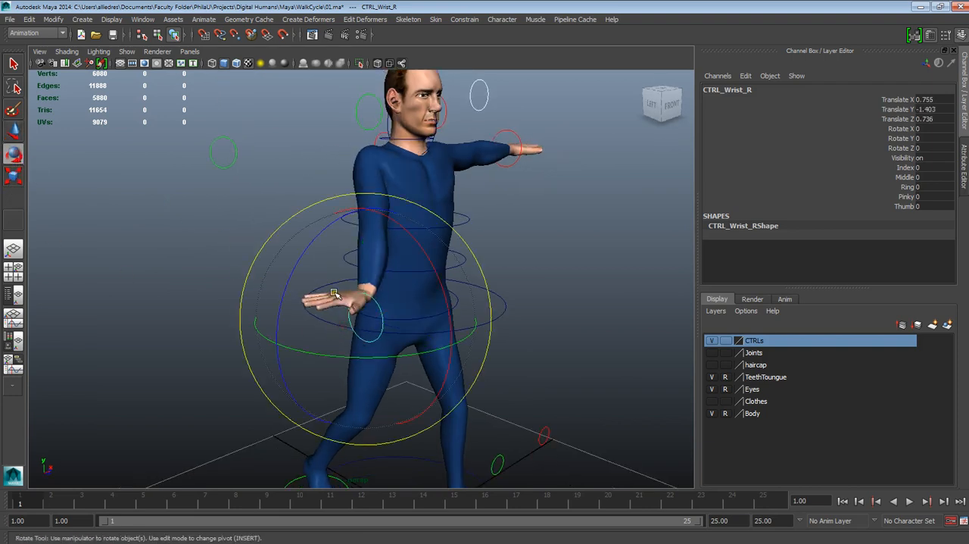
pyautogui.moveTo(308, 279); pyautogui.dragTo(269, 418)
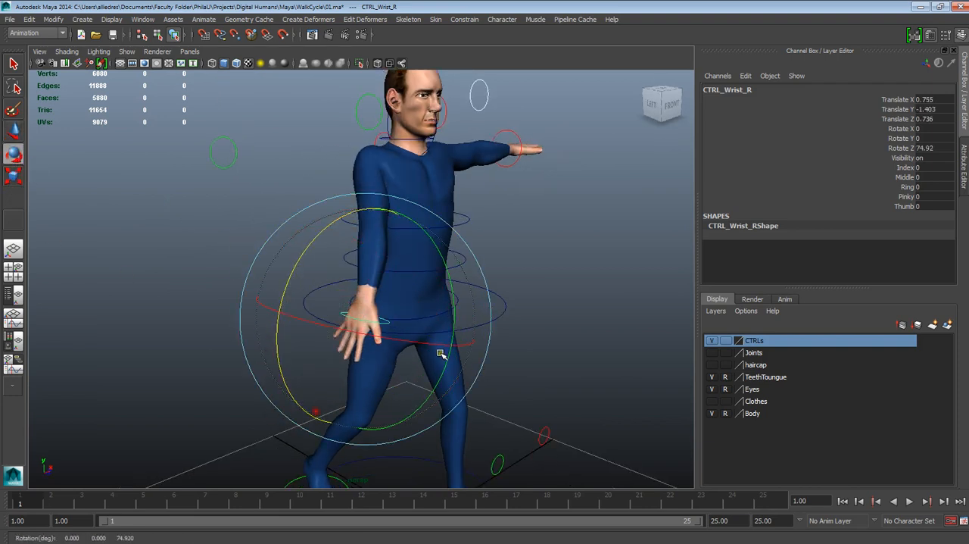
pyautogui.moveTo(454, 313); pyautogui.dragTo(437, 206)
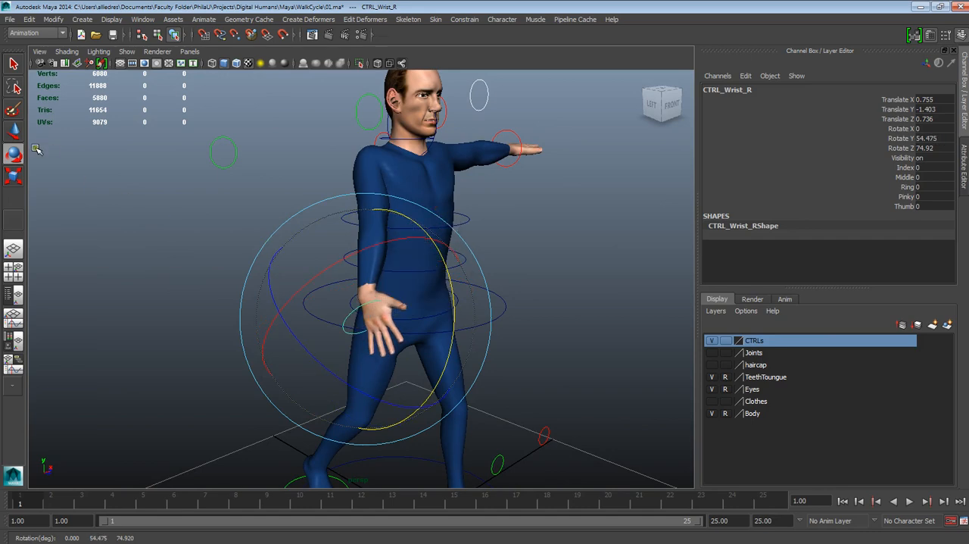
# - Move the right wrist control up and away from the hip, to about X 0.918, Y -1.1, Z 0.745
pyautogui.click(14, 131)
pyautogui.moveTo(368, 315); pyautogui.dragTo(379, 266)
pyautogui.keyDown('alt'); pyautogui.moveTo(491, 272); pyautogui.dragTo(453, 276); pyautogui.keyUp('alt')
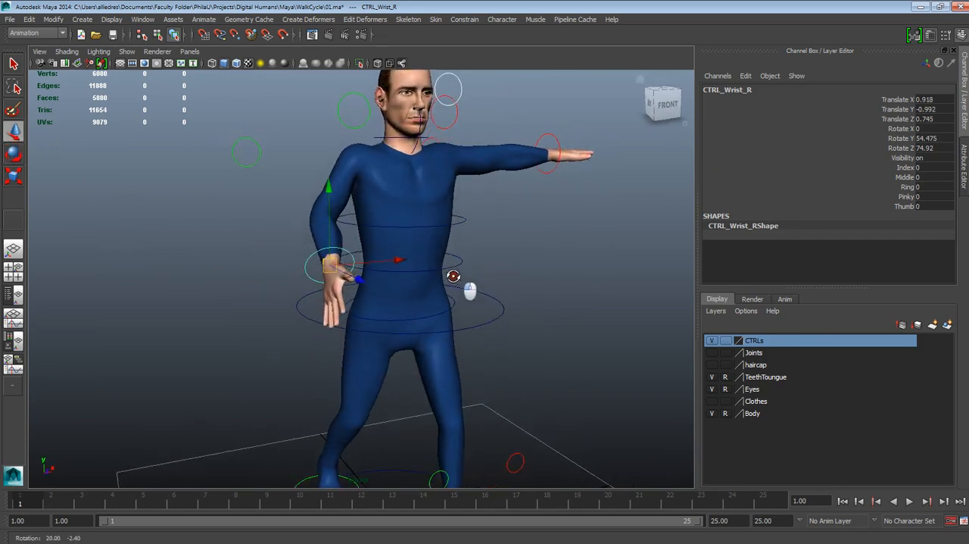
pyautogui.click(330, 237)
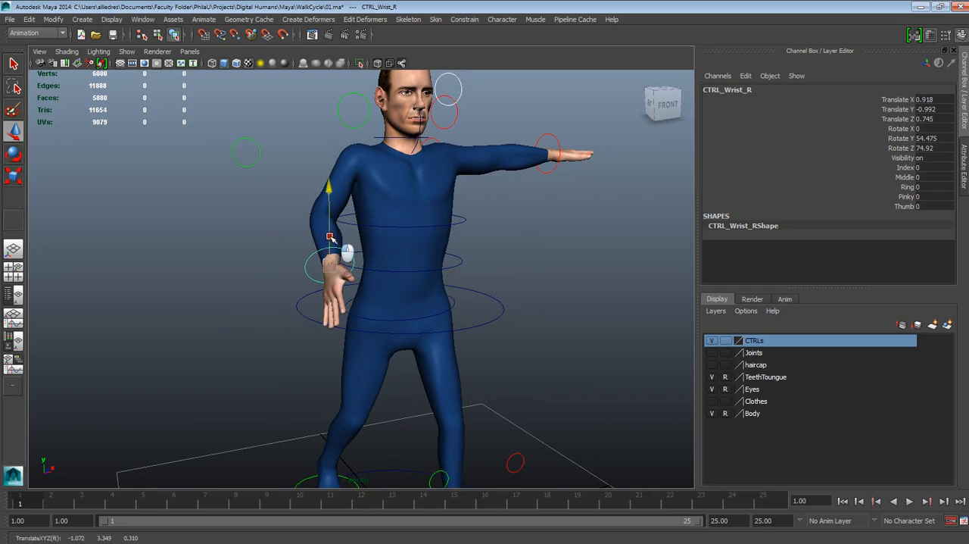
pyautogui.moveTo(330, 237); pyautogui.dragTo(328, 247)
pyautogui.keyDown('alt'); pyautogui.moveTo(408, 269); pyautogui.dragTo(329, 270); pyautogui.keyUp('alt')
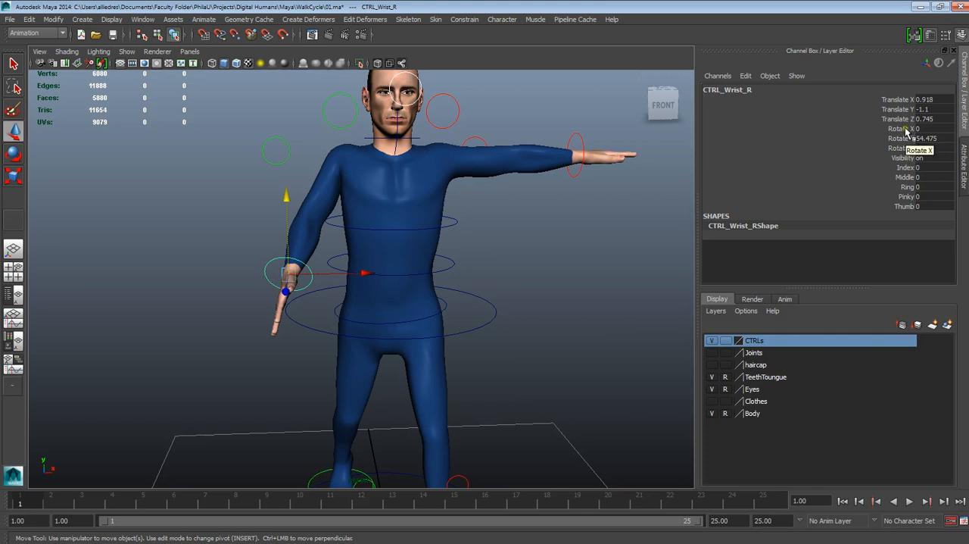
# - Bring the right wrist control closer to the body, to about Translate X 1.193 and Translate Y -1.136
pyautogui.moveTo(905, 99); pyautogui.dragTo(906, 148)
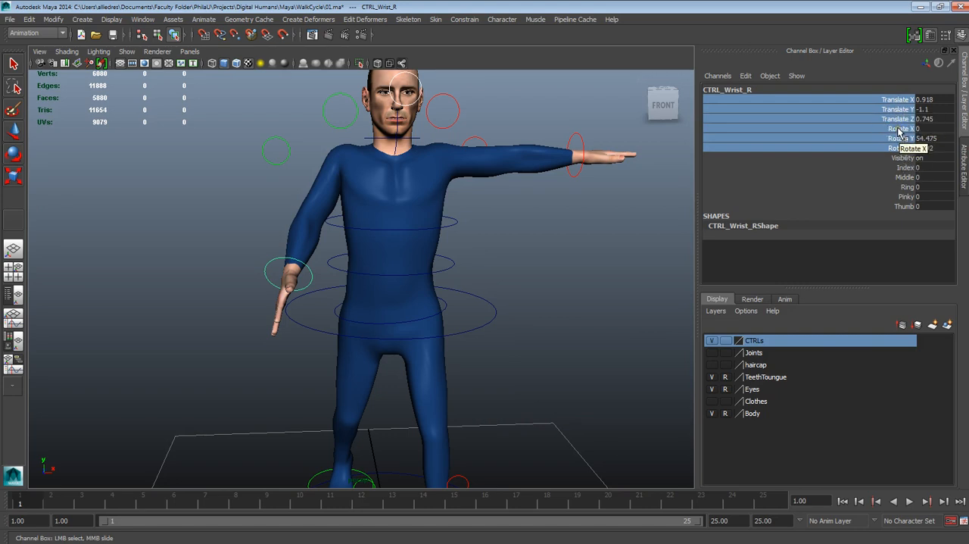
pyautogui.click(558, 305)
pyautogui.press('w')
pyautogui.click(314, 280)
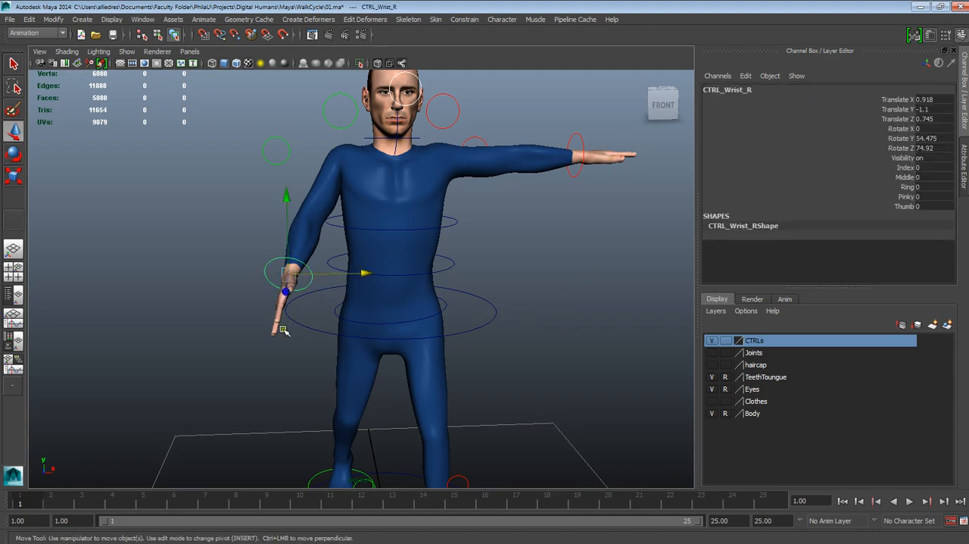
pyautogui.keyDown('alt'); pyautogui.moveTo(282, 330); pyautogui.dragTo(374, 313); pyautogui.keyUp('alt')
pyautogui.moveTo(424, 201); pyautogui.dragTo(424, 224)
pyautogui.keyDown('alt'); pyautogui.moveTo(440, 252); pyautogui.dragTo(404, 271); pyautogui.keyUp('alt')
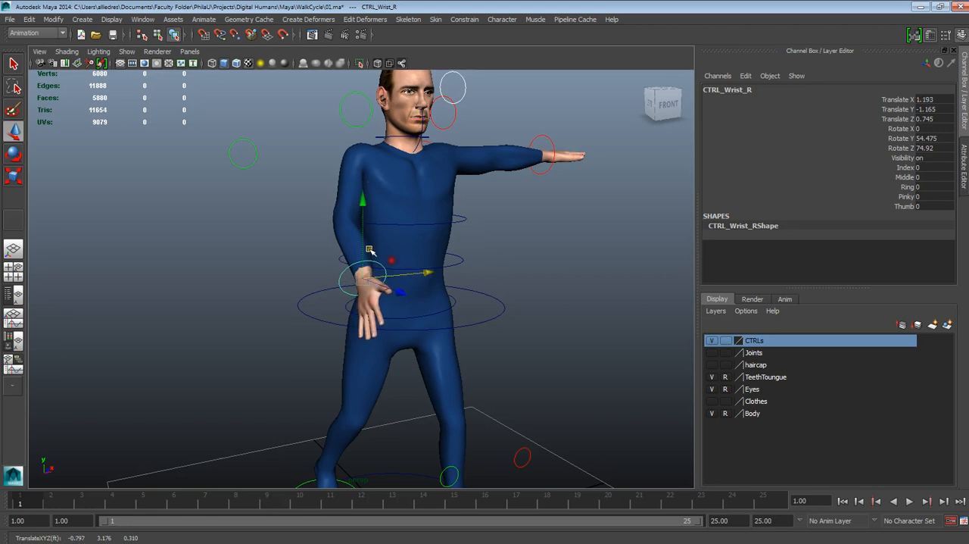
pyautogui.moveTo(363, 241); pyautogui.dragTo(362, 232)
pyautogui.keyDown('alt'); pyautogui.moveTo(397, 196); pyautogui.dragTo(352, 173); pyautogui.keyUp('alt')
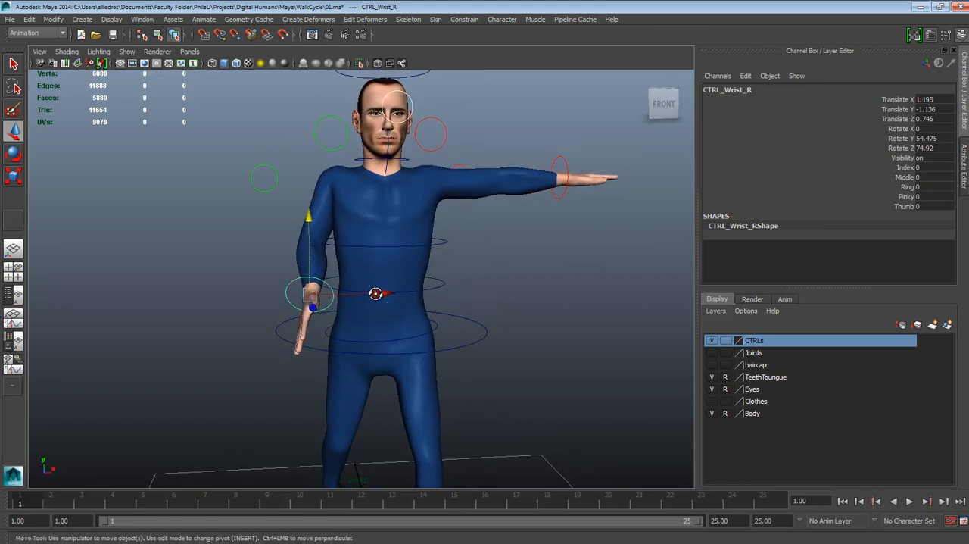
# - Rotate the right clavicle control to drop the shoulder, setting its Rotate Z to 22
pyautogui.click(336, 146)
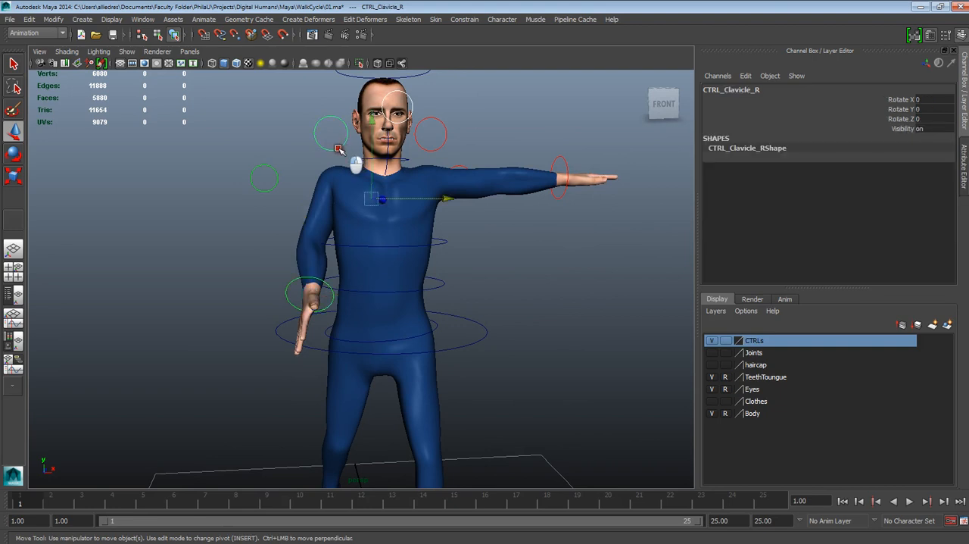
pyautogui.click(14, 154)
pyautogui.moveTo(263, 150); pyautogui.dragTo(263, 167)
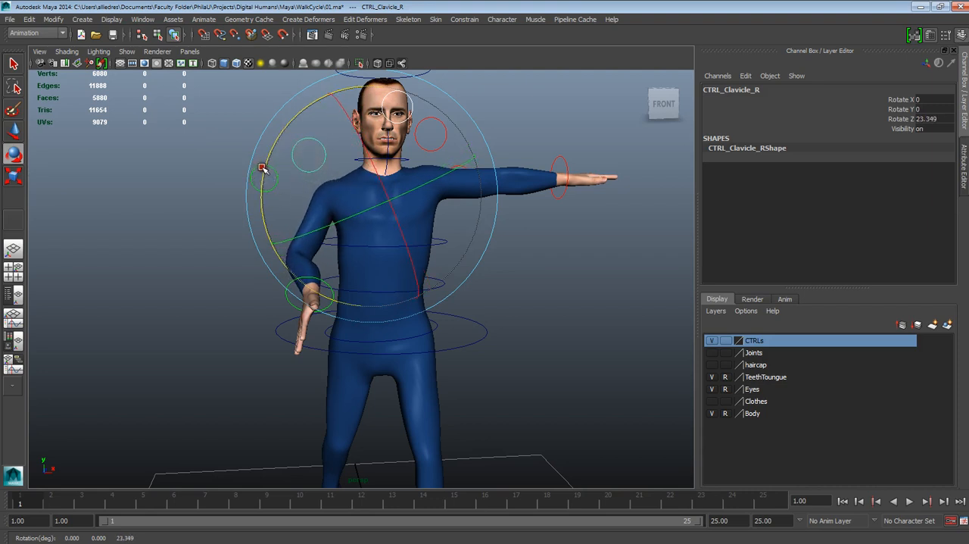
pyautogui.doubleClick(925, 118)
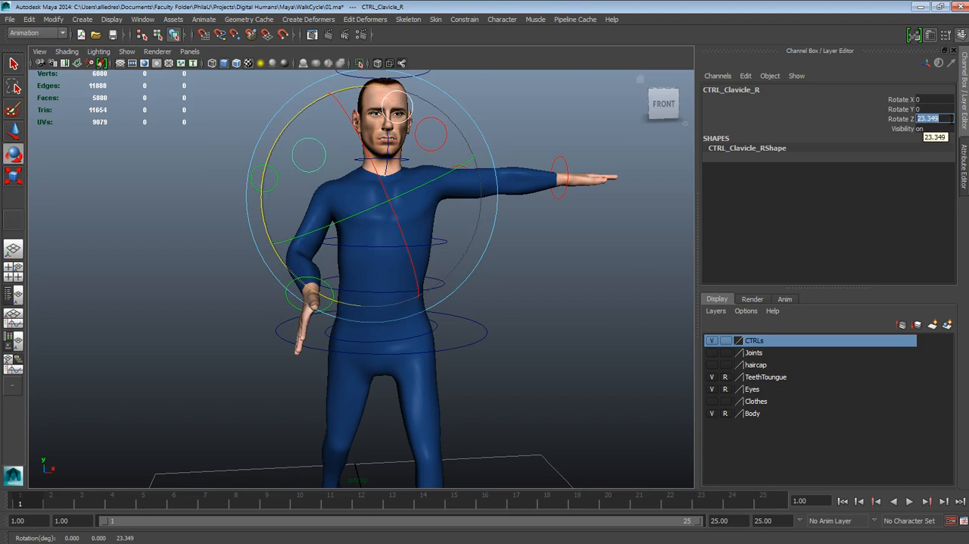
pyautogui.write('23')
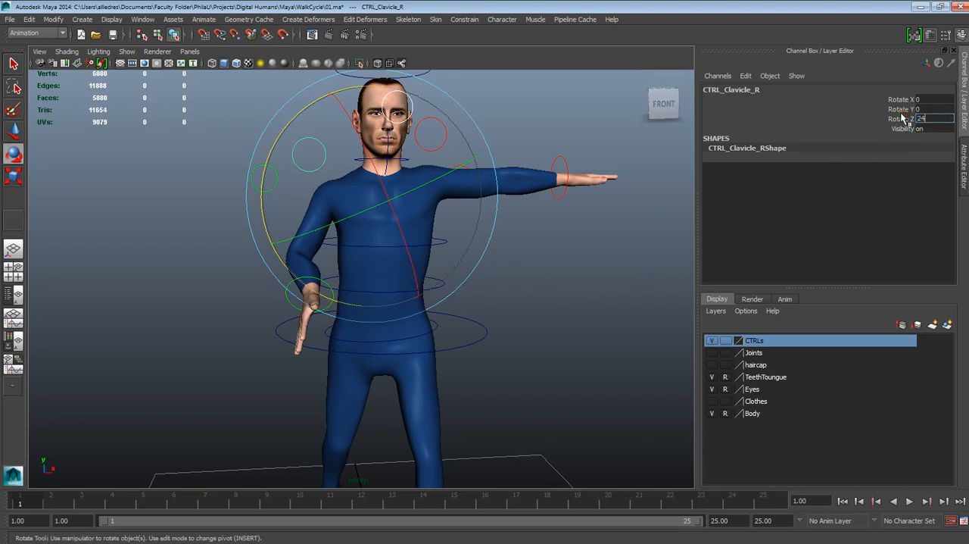
pyautogui.press('Return')
pyautogui.press('Return')
pyautogui.keyDown('alt'); pyautogui.moveTo(564, 347); pyautogui.dragTo(501, 313); pyautogui.keyUp('alt')
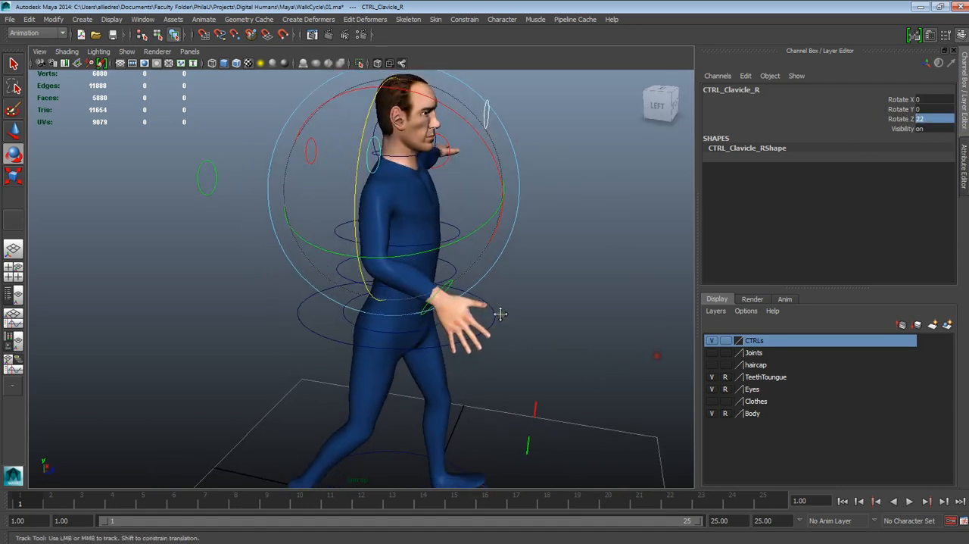
pyautogui.keyDown('alt'); pyautogui.moveTo(500, 313); pyautogui.dragTo(496, 290, button='middle'); pyautogui.keyUp('alt')
# - Lower the right wrist control beside the hip, to about Translate Y -1.39
pyautogui.press('e')
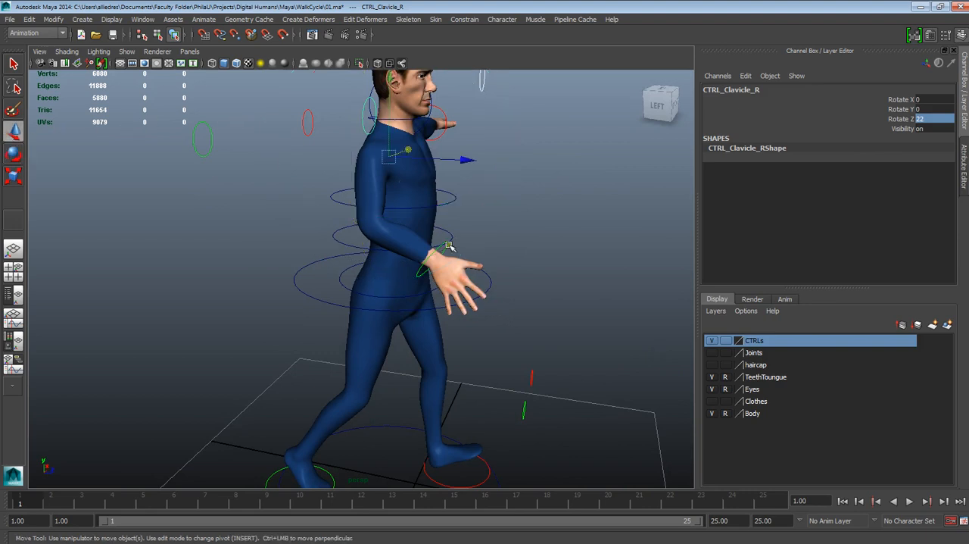
pyautogui.click(448, 246)
pyautogui.keyDown('alt'); pyautogui.moveTo(480, 262); pyautogui.dragTo(440, 257); pyautogui.keyUp('alt')
pyautogui.moveTo(417, 221); pyautogui.dragTo(406, 252)
pyautogui.keyDown('alt'); pyautogui.moveTo(468, 268); pyautogui.dragTo(366, 260); pyautogui.keyUp('alt')
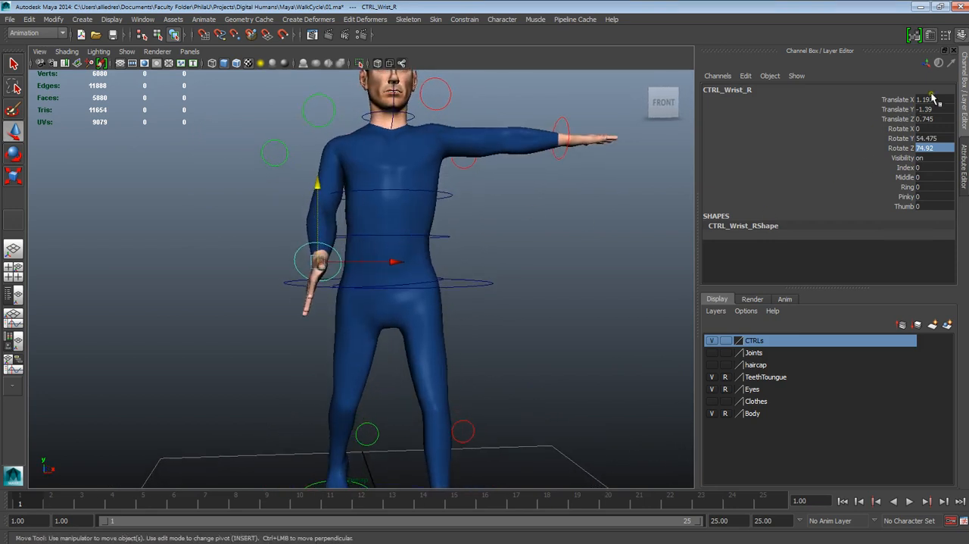
# - Set the right wrist control's Translate X to 1.2 after trying 1.1
pyautogui.keyDown('alt'); pyautogui.moveTo(433, 228); pyautogui.dragTo(467, 247); pyautogui.keyUp('alt')
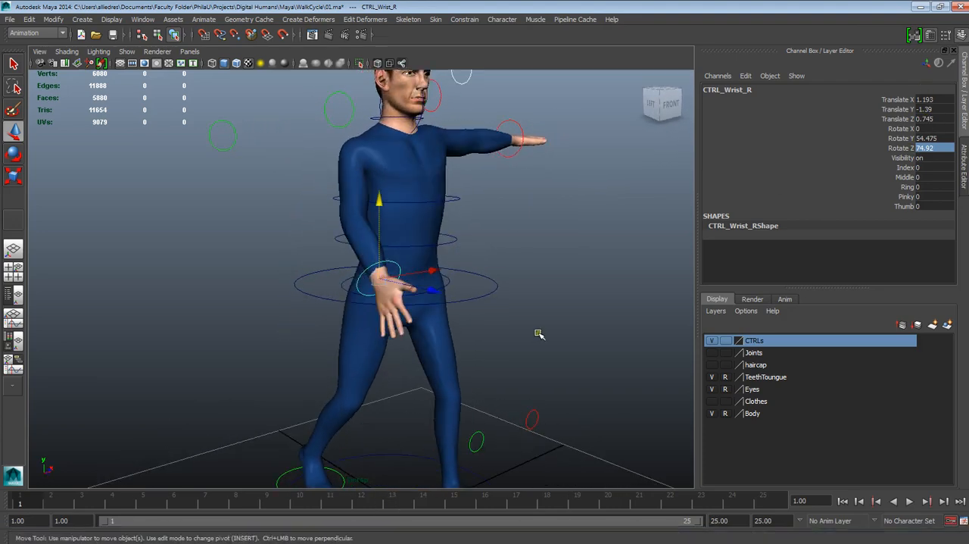
pyautogui.click(928, 99)
pyautogui.keyDown('alt'); pyautogui.moveTo(577, 236); pyautogui.dragTo(529, 234); pyautogui.keyUp('alt')
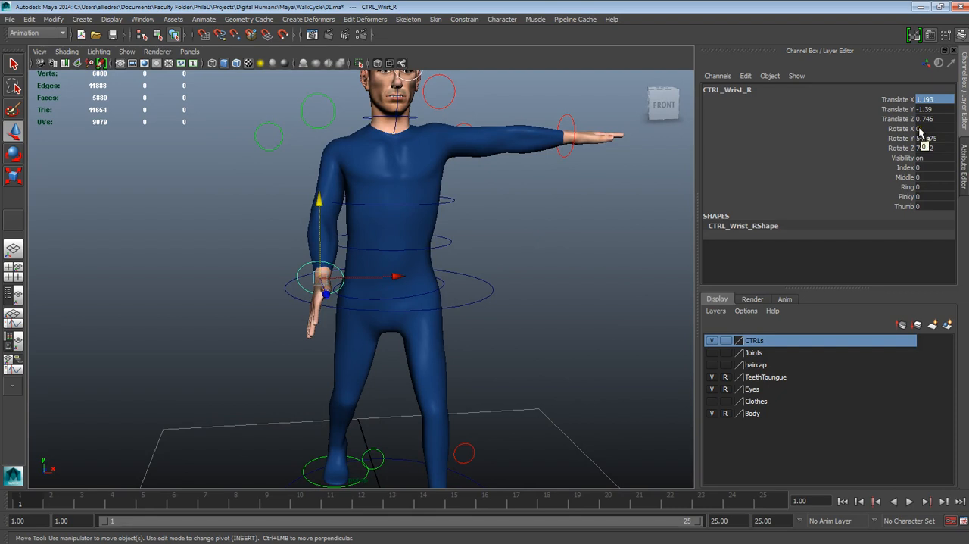
pyautogui.click(932, 100)
pyautogui.write('1.')
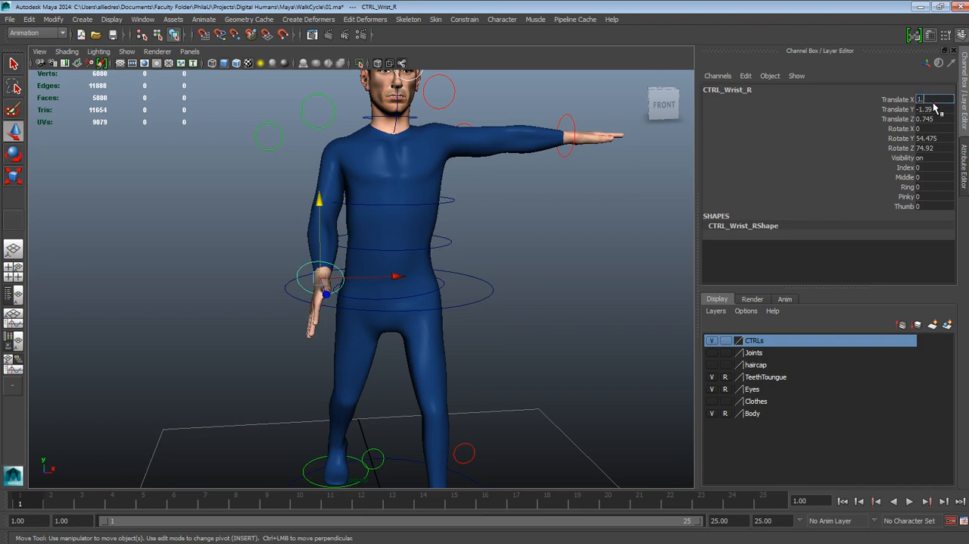
pyautogui.write('1')
pyautogui.press('Return')
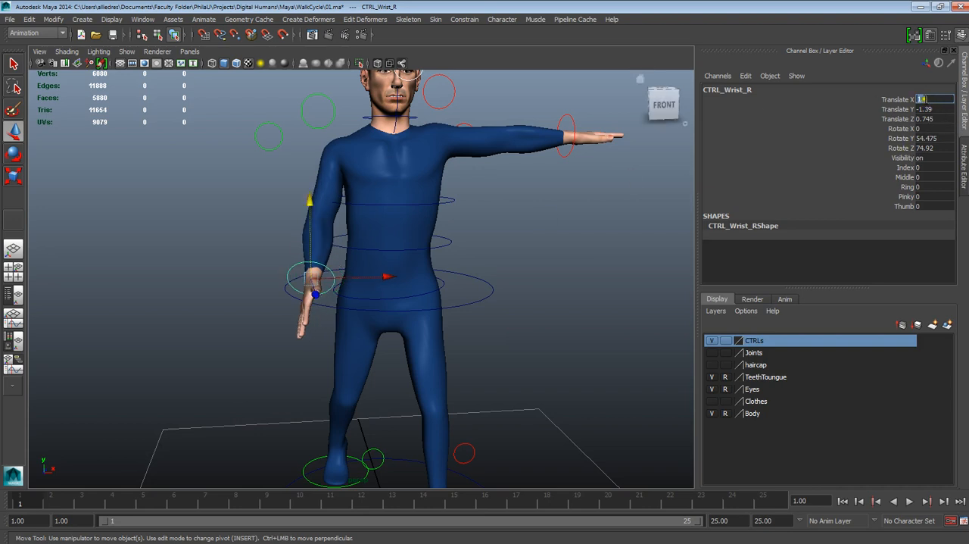
pyautogui.write('1.2')
pyautogui.press('Return')
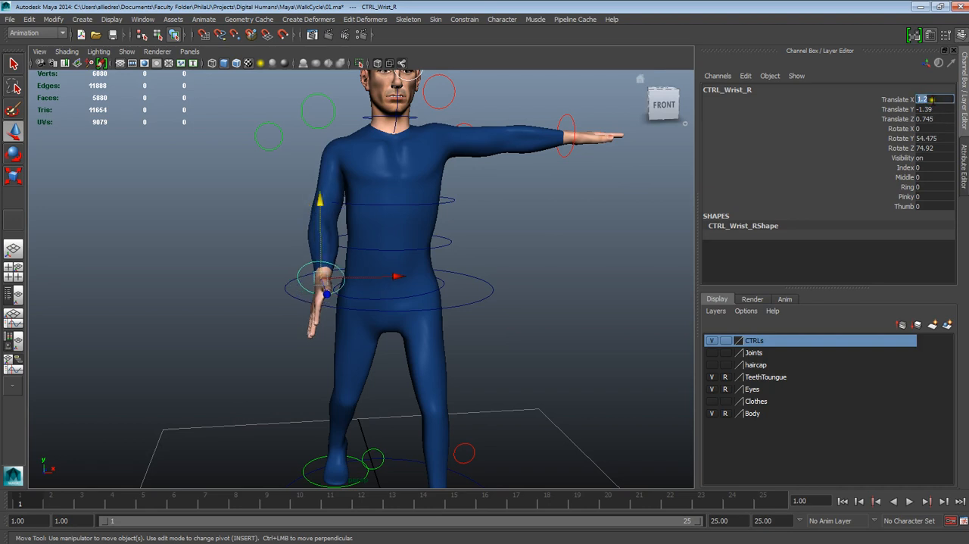
# - Round the right wrist control's Translate Y to -1.4 and Translate Z to 0.7
pyautogui.click(901, 110)
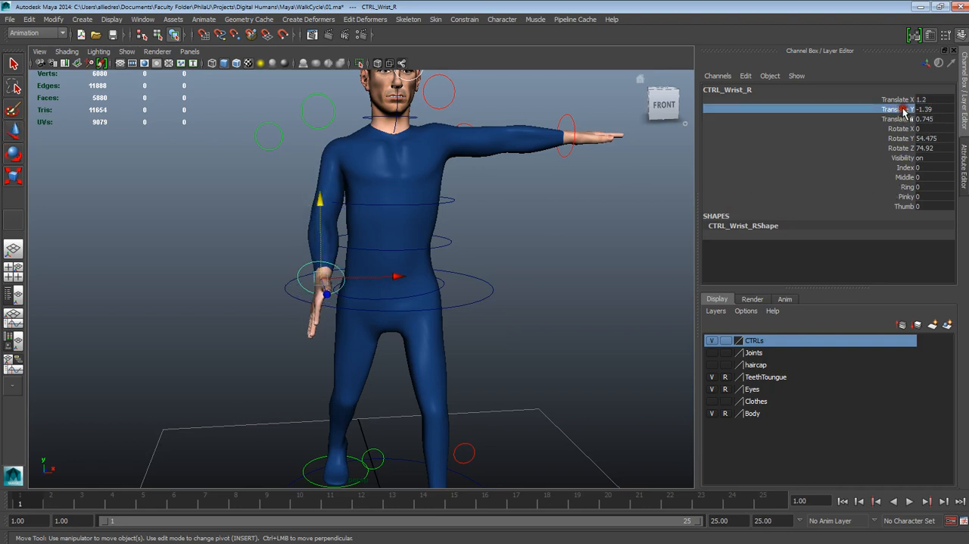
pyautogui.doubleClick(928, 111)
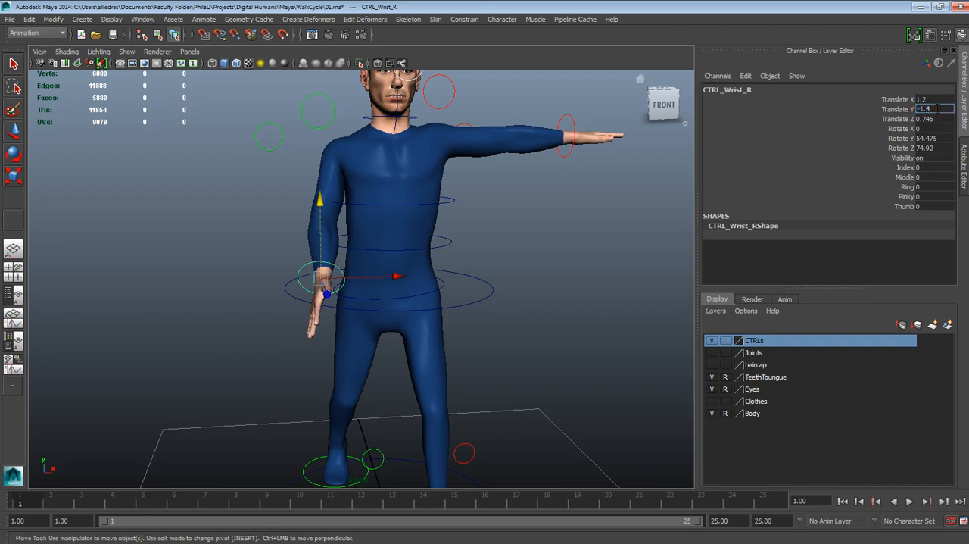
pyautogui.write('-1.4')
pyautogui.press('Return')
pyautogui.doubleClick(929, 120)
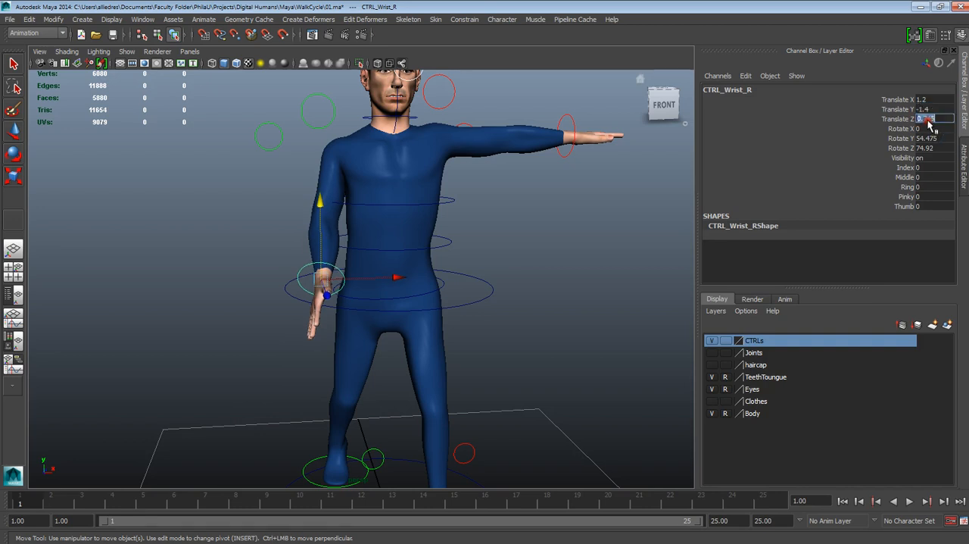
pyautogui.moveTo(922, 119)
pyautogui.mouseDown()
pyautogui.moveTo(938, 120)
pyautogui.moveTo(924, 118)
pyautogui.mouseUp()
pyautogui.press('BackSpace')
pyautogui.press('Return')
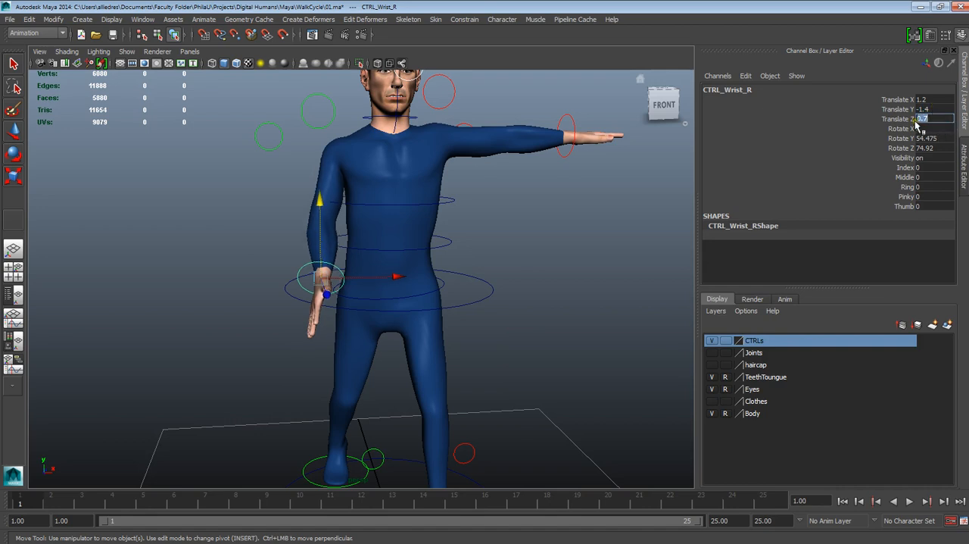
# - Key the right wrist control's Translate X, Y and Z channels on frame 1
pyautogui.moveTo(905, 100); pyautogui.dragTo(904, 121)
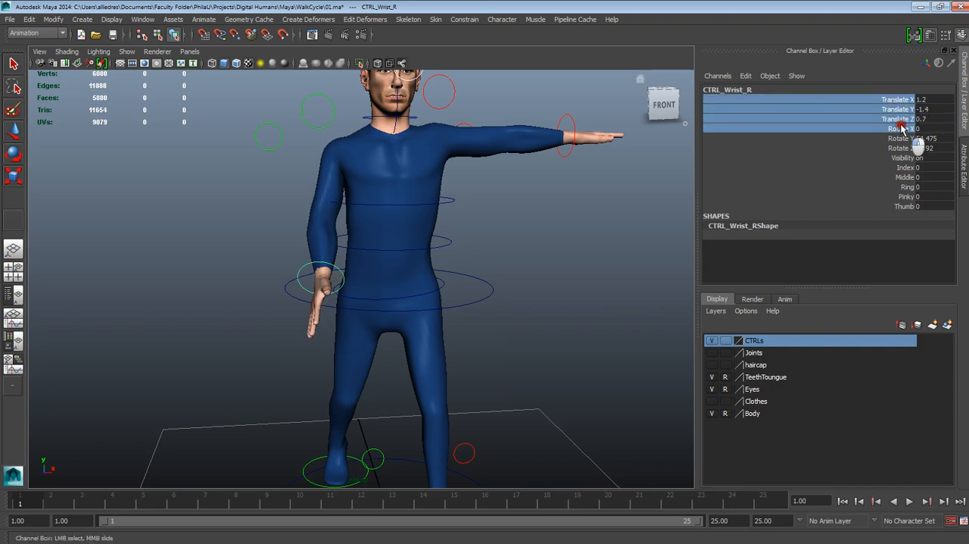
pyautogui.rightClick(903, 122)
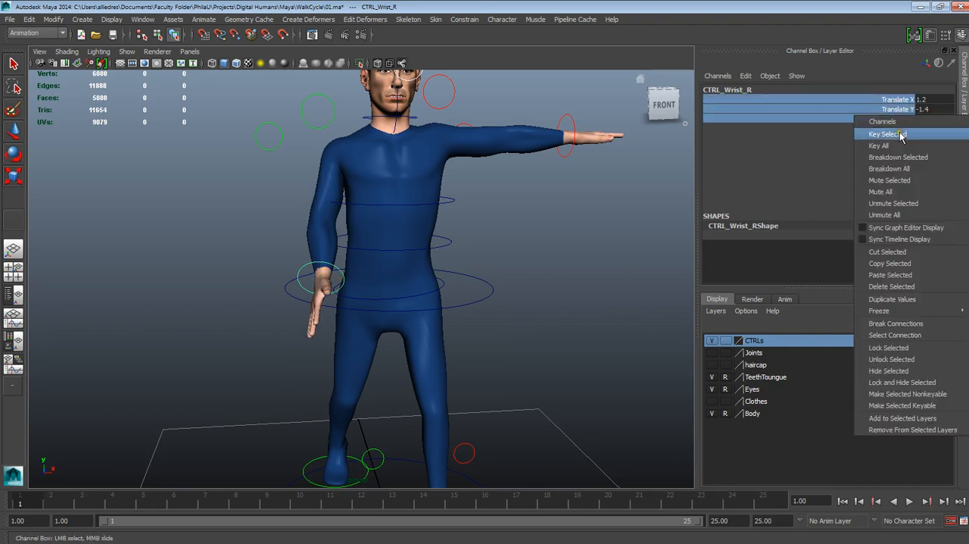
pyautogui.click(901, 130)
# - Rotate the right wrist control to turn the palm, to about Rotate X 27.072, Y 49.877, Z 108.892
pyautogui.moveTo(447, 255)
pyautogui.keyDown('alt'); pyautogui.mouseDown()
pyautogui.moveTo(471, 259)
pyautogui.moveTo(442, 256)
pyautogui.mouseUp(); pyautogui.keyUp('alt')
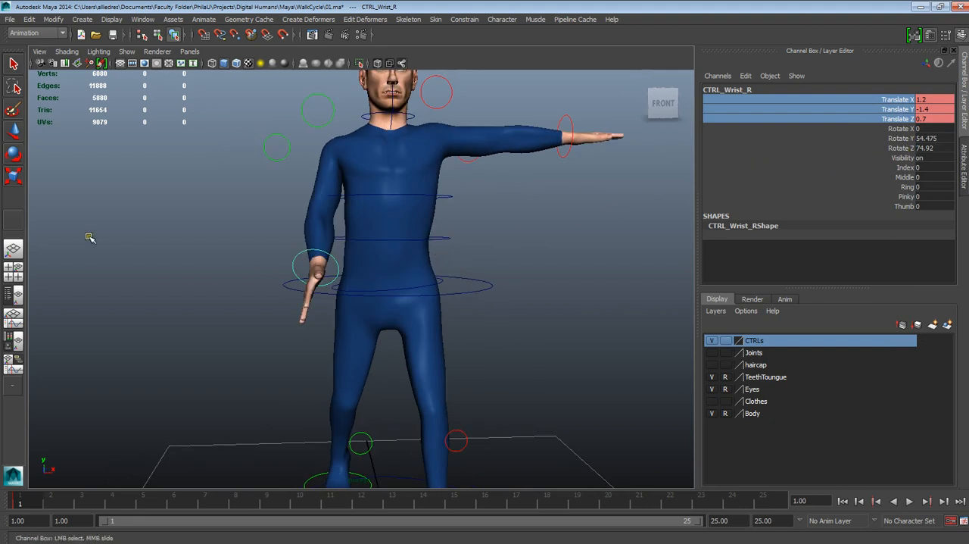
pyautogui.click(12, 155)
pyautogui.moveTo(325, 350); pyautogui.dragTo(353, 314)
pyautogui.moveTo(350, 280); pyautogui.dragTo(324, 347)
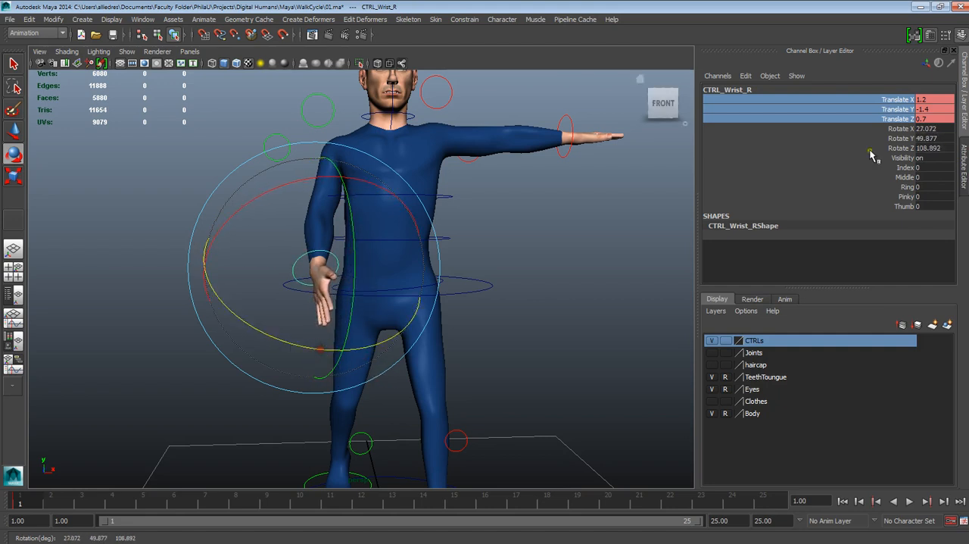
pyautogui.moveTo(416, 296)
pyautogui.keyDown('alt'); pyautogui.mouseDown()
pyautogui.moveTo(523, 292)
pyautogui.moveTo(448, 309)
pyautogui.moveTo(407, 295)
pyautogui.mouseUp(); pyautogui.keyUp('alt')
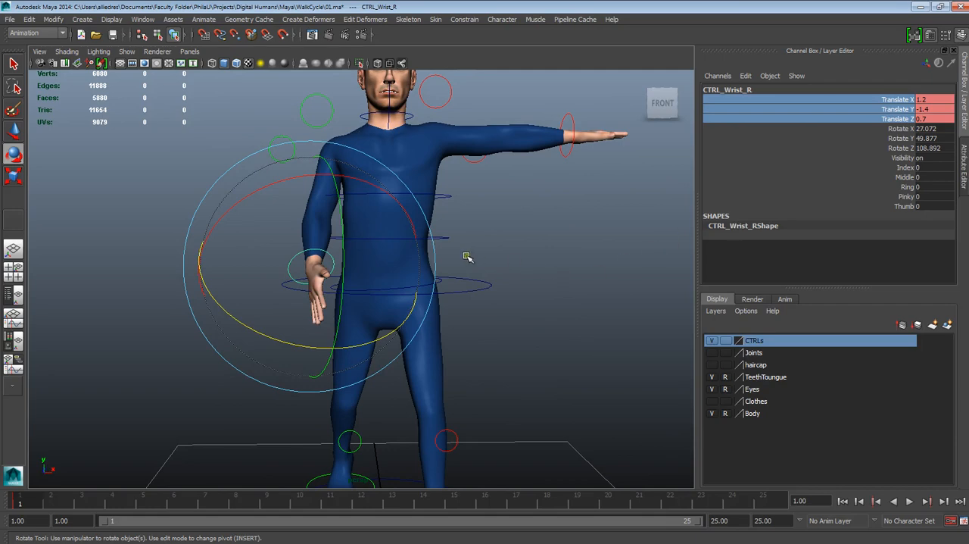
pyautogui.keyDown('alt'); pyautogui.moveTo(467, 257); pyautogui.dragTo(530, 257); pyautogui.keyUp('alt')
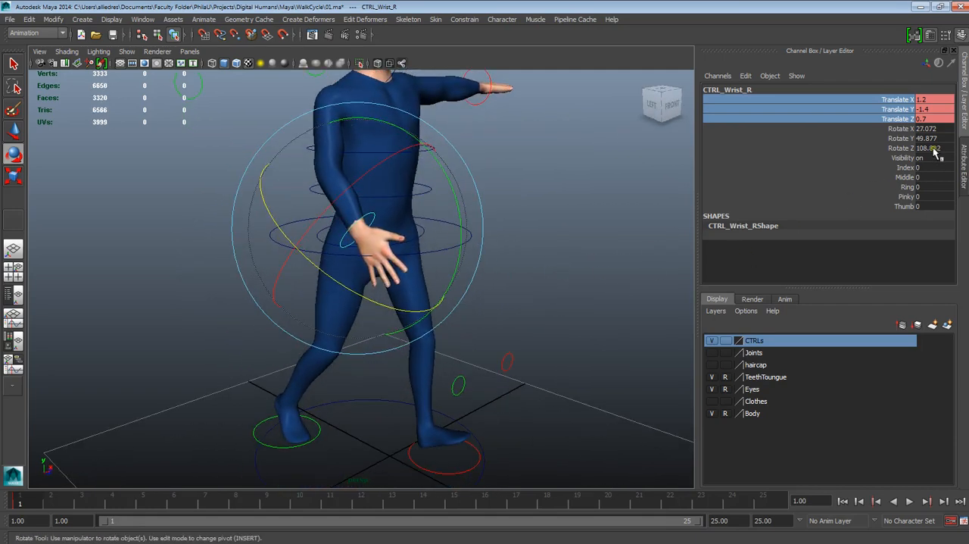
# - Round the right wrist control's rotation to X 27, Y 50 and Z 108
pyautogui.click(927, 130)
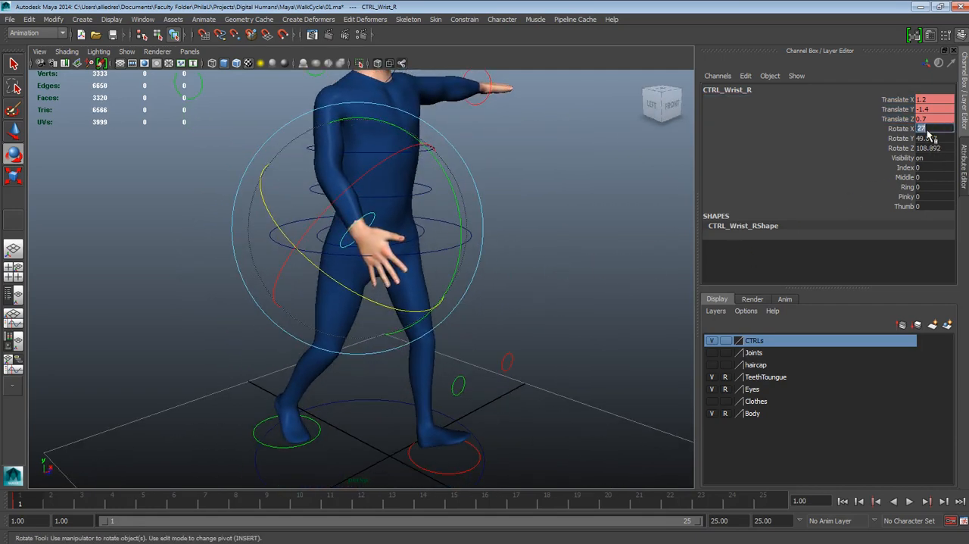
pyautogui.click(927, 138)
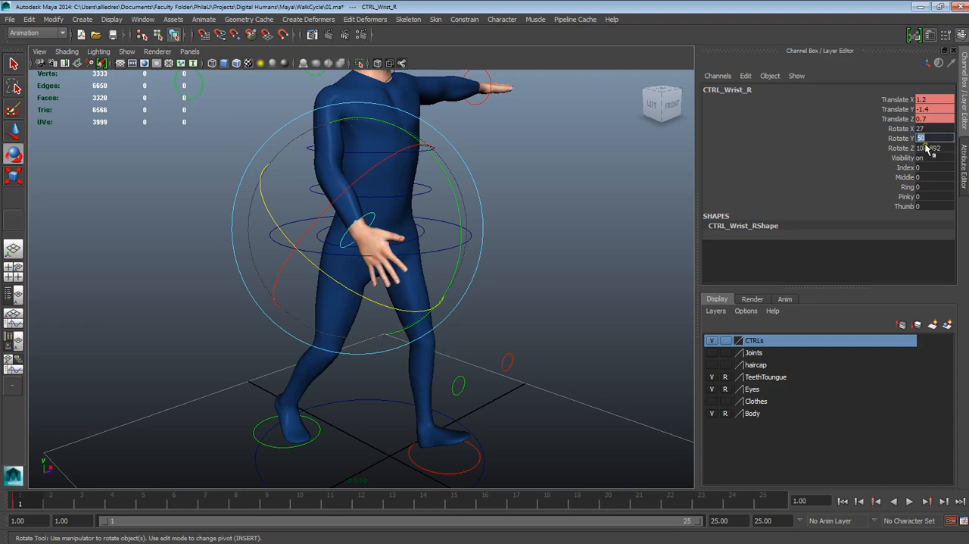
pyautogui.click(929, 148)
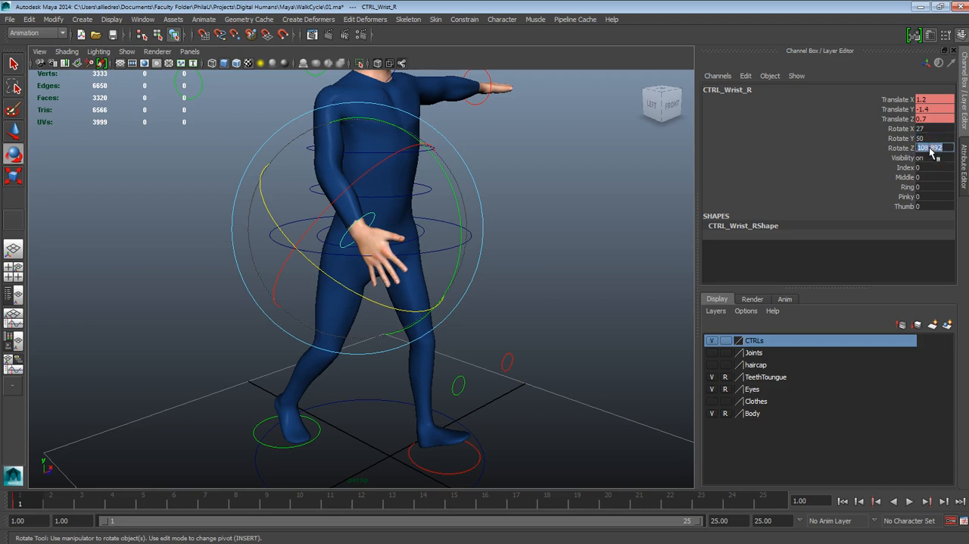
pyautogui.write('108')
pyautogui.press('Return')
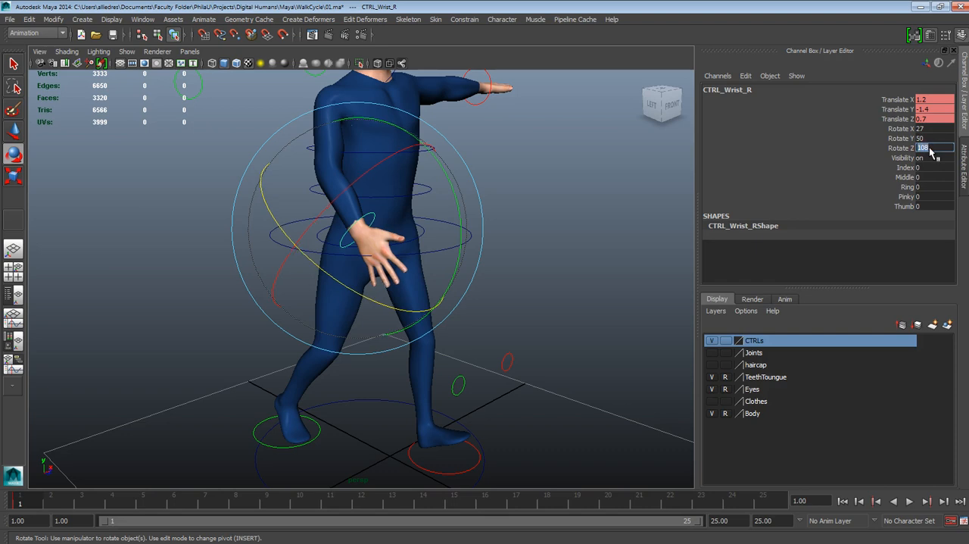
# - Key the right wrist control's Rotate X, Y and Z channels on frame 1
pyautogui.moveTo(900, 130); pyautogui.dragTo(906, 149)
pyautogui.rightClick(906, 147)
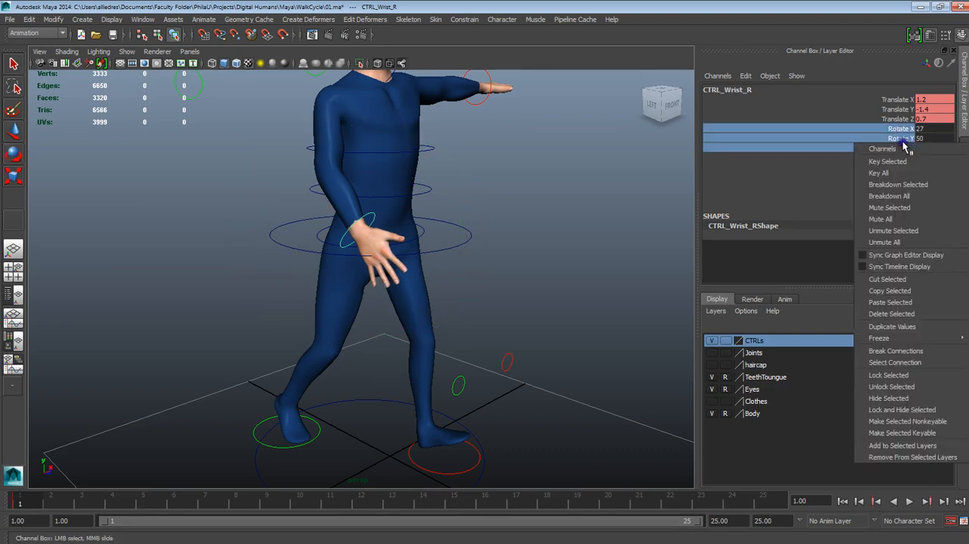
pyautogui.click(899, 161)
# - Examine the posed right arm and hand in relation to the body from several angles and distances
pyautogui.keyDown('alt'); pyautogui.moveTo(436, 262); pyautogui.dragTo(364, 266); pyautogui.keyUp('alt')
pyautogui.keyDown('alt'); pyautogui.moveTo(424, 271); pyautogui.dragTo(429, 293, button='middle'); pyautogui.keyUp('alt')
pyautogui.scroll(-5, 419, 304)
pyautogui.keyDown('alt'); pyautogui.moveTo(420, 304); pyautogui.dragTo(473, 288); pyautogui.keyUp('alt')
pyautogui.scroll(5, 439, 296)
pyautogui.scroll(3, 495, 274)
pyautogui.scroll(-4, 429, 262)
pyautogui.scroll(3, 430, 261)
pyautogui.keyDown('alt'); pyautogui.moveTo(435, 259); pyautogui.dragTo(513, 313); pyautogui.keyUp('alt')
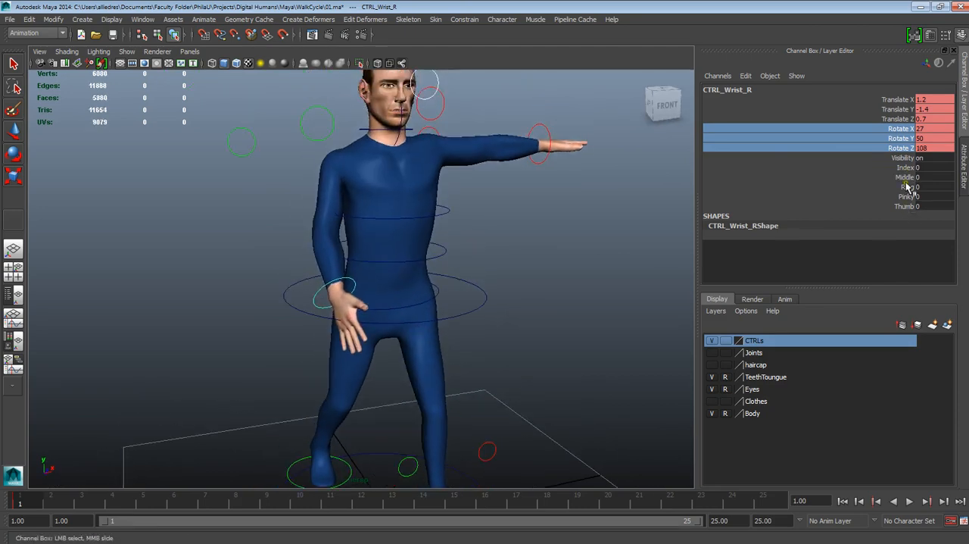
# - Check the right wrist control's finger channels and examine the frame 1 body pose from several angles
pyautogui.moveTo(904, 167); pyautogui.dragTo(905, 206)
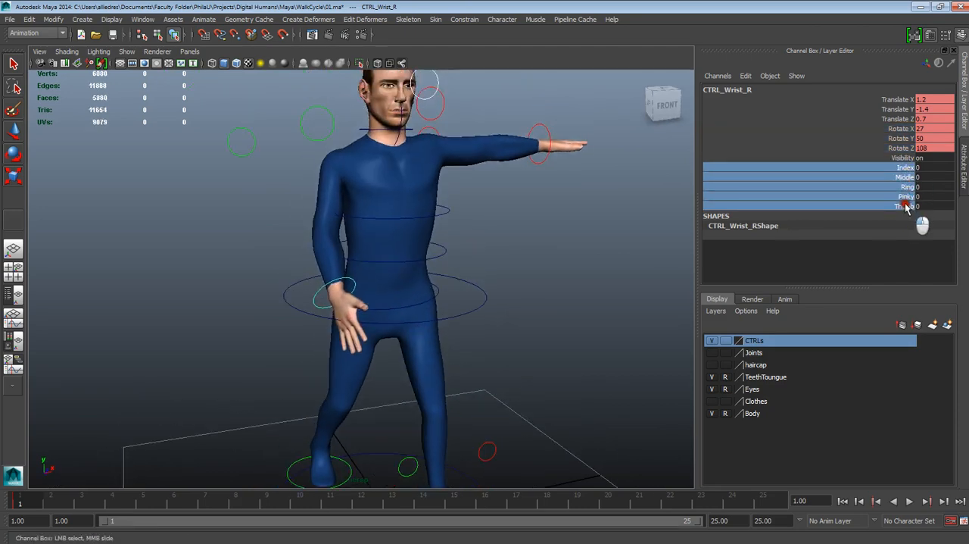
pyautogui.moveTo(664, 197); pyautogui.dragTo(656, 211, button='middle')
pyautogui.click(555, 265)
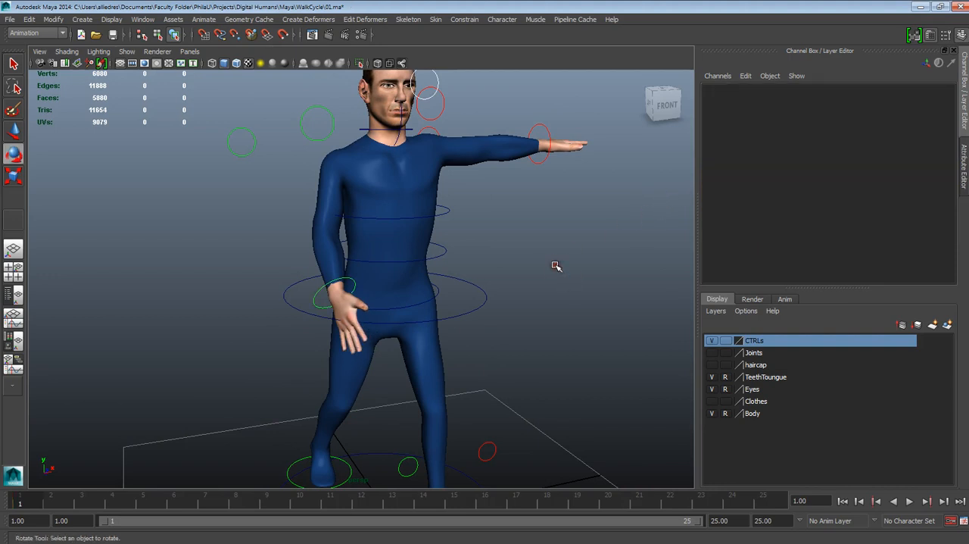
pyautogui.keyDown('alt'); pyautogui.moveTo(553, 268); pyautogui.dragTo(527, 275, button='middle'); pyautogui.keyUp('alt')
pyautogui.keyDown('alt'); pyautogui.moveTo(526, 275); pyautogui.dragTo(543, 330); pyautogui.keyUp('alt')
pyautogui.keyDown('alt'); pyautogui.moveTo(543, 329); pyautogui.dragTo(519, 249, button='middle'); pyautogui.keyUp('alt')
pyautogui.keyDown('alt'); pyautogui.moveTo(519, 249); pyautogui.dragTo(506, 222, button='right'); pyautogui.keyUp('alt')
pyautogui.keyDown('alt'); pyautogui.moveTo(505, 219); pyautogui.dragTo(517, 265, button='middle'); pyautogui.keyUp('alt')
pyautogui.keyDown('alt'); pyautogui.moveTo(517, 265); pyautogui.dragTo(443, 272); pyautogui.keyUp('alt')
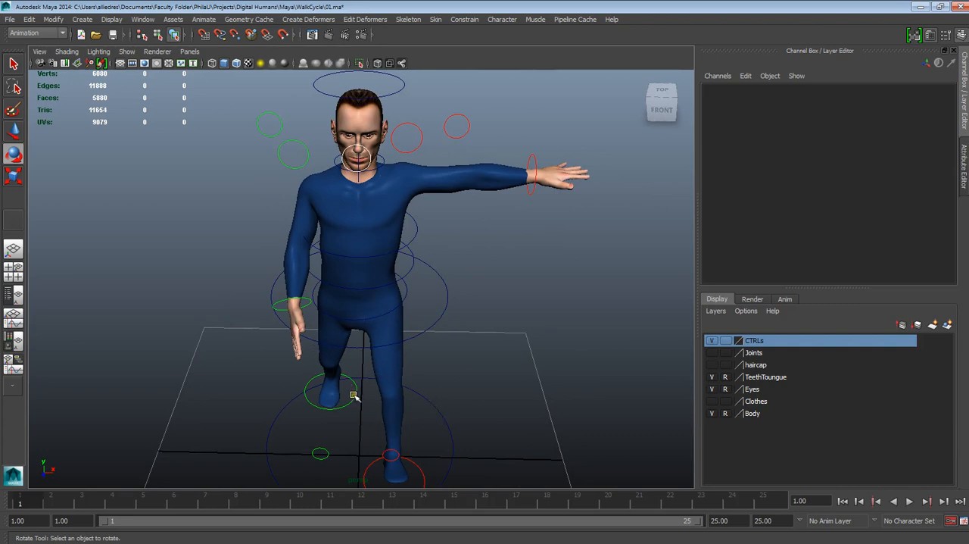
# - Twist the back control around the vertical axis and set its Rotate Y to 9
pyautogui.click(409, 272)
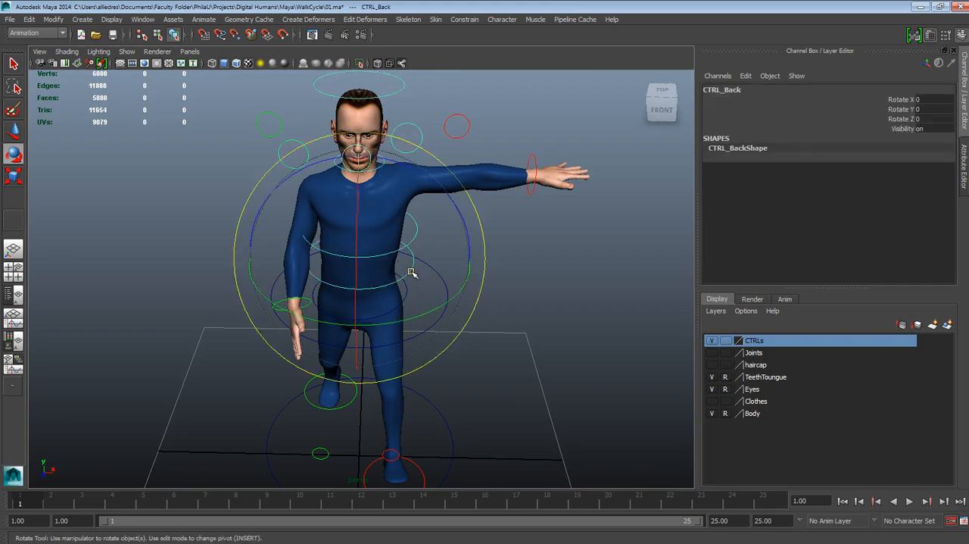
pyautogui.keyDown('alt'); pyautogui.moveTo(425, 320); pyautogui.dragTo(366, 306); pyautogui.keyUp('alt')
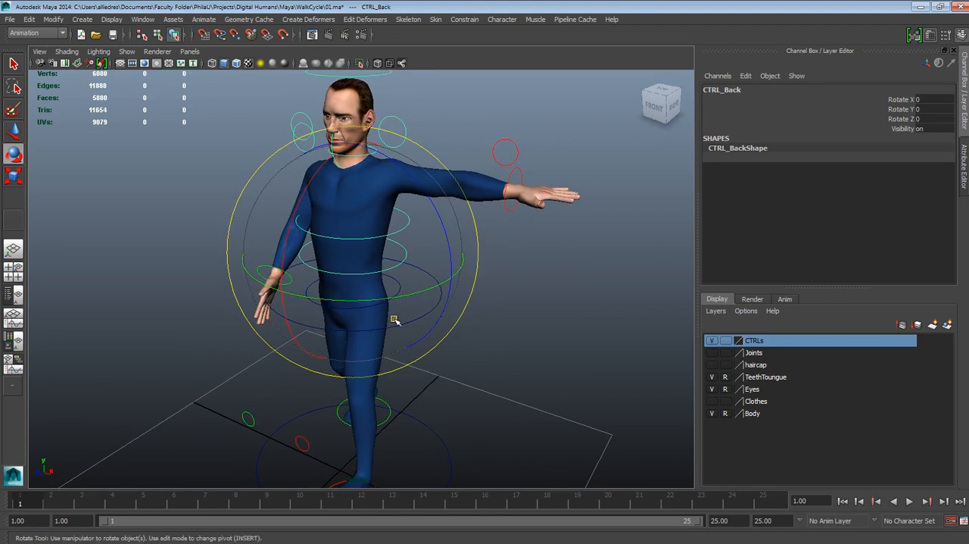
pyautogui.click(545, 342)
pyautogui.keyDown('alt'); pyautogui.moveTo(385, 314); pyautogui.dragTo(372, 336); pyautogui.keyUp('alt')
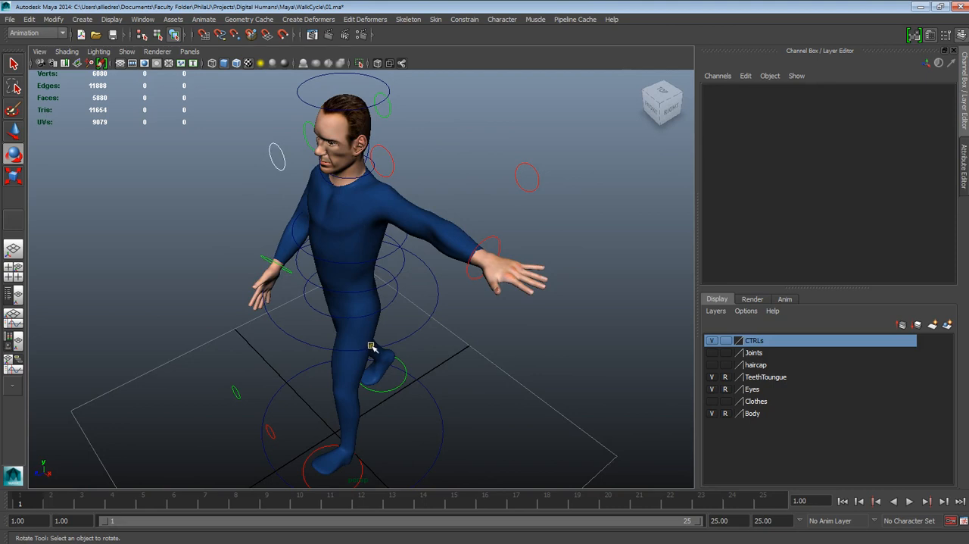
pyautogui.keyDown('alt'); pyautogui.moveTo(371, 346); pyautogui.dragTo(387, 261); pyautogui.keyUp('alt')
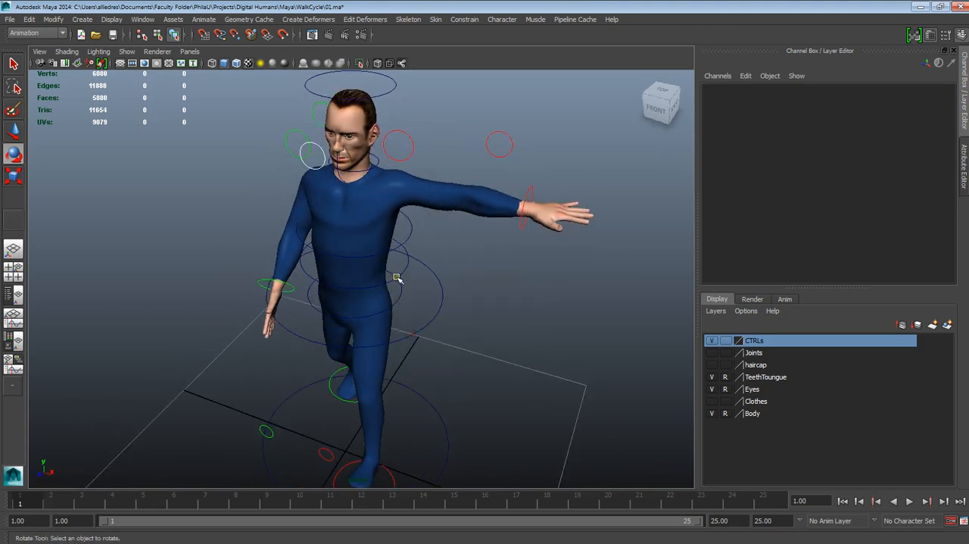
pyautogui.click(409, 280)
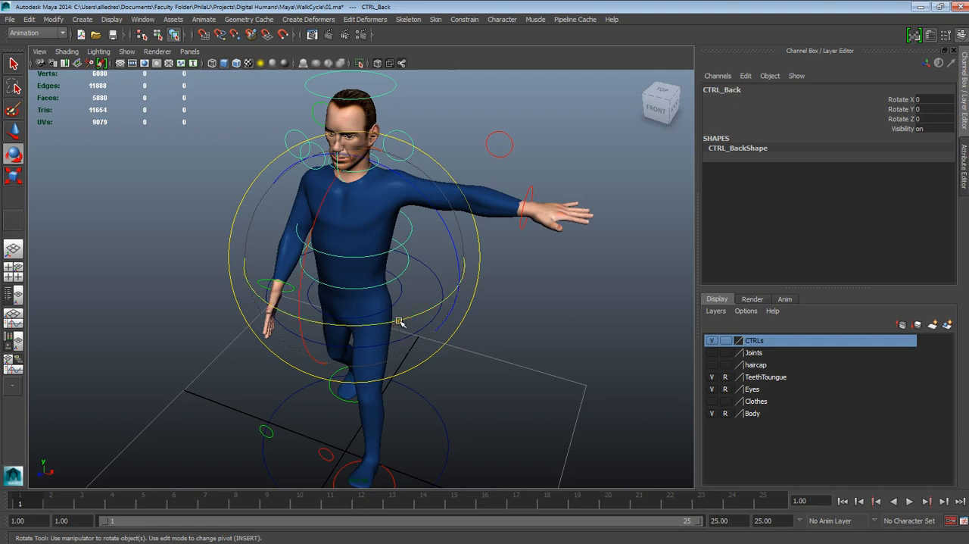
pyautogui.moveTo(400, 319); pyautogui.dragTo(416, 319)
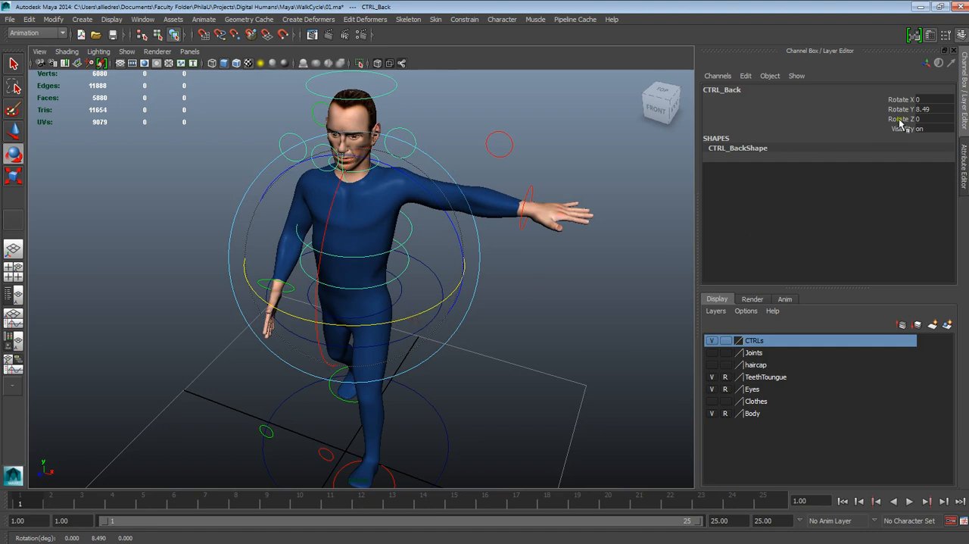
pyautogui.click(922, 110)
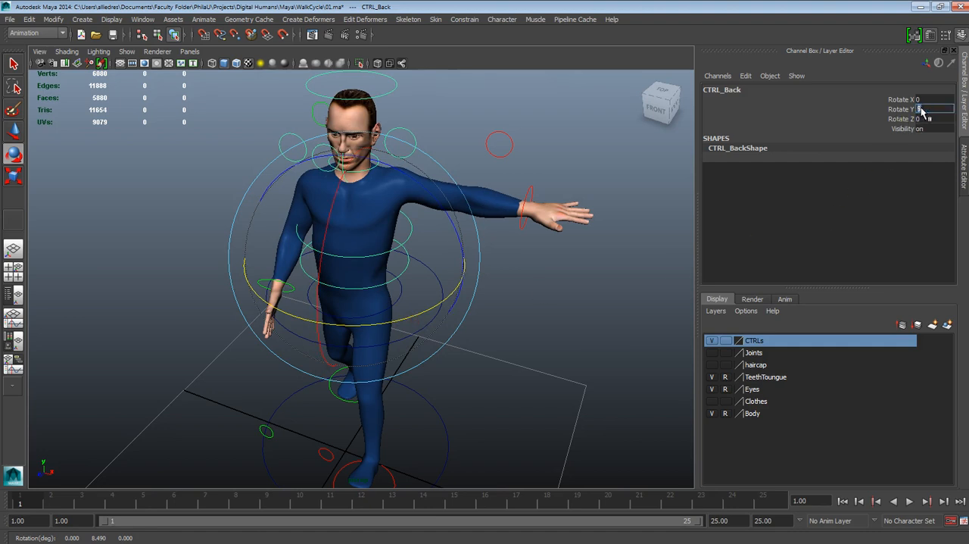
# - Key the back control's Rotate Y channel on frame 1
pyautogui.click(903, 111)
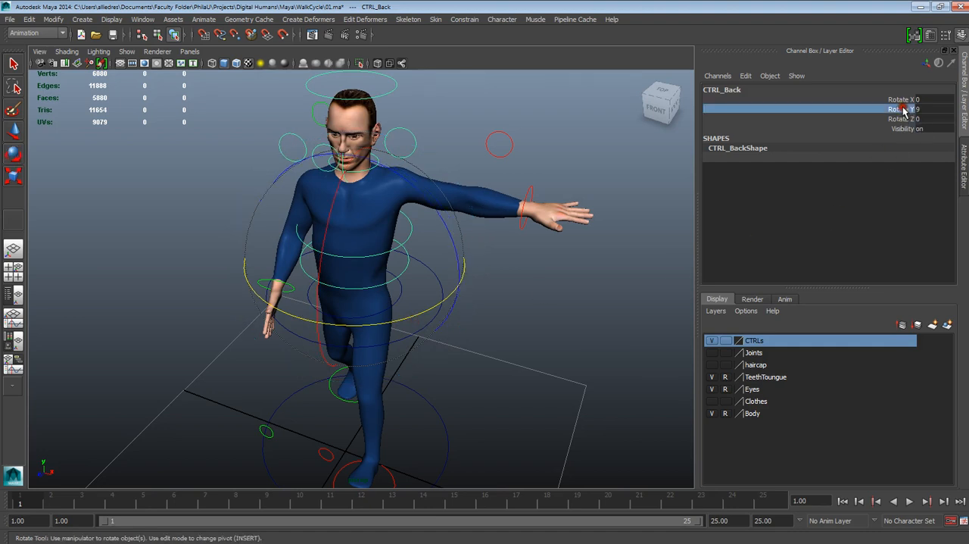
pyautogui.rightClick(903, 111)
pyautogui.click(900, 127)
# - Move the right wrist control slightly forward and set its Translate Z to 0.8
pyautogui.keyDown('alt'); pyautogui.moveTo(448, 302); pyautogui.dragTo(568, 272); pyautogui.keyUp('alt')
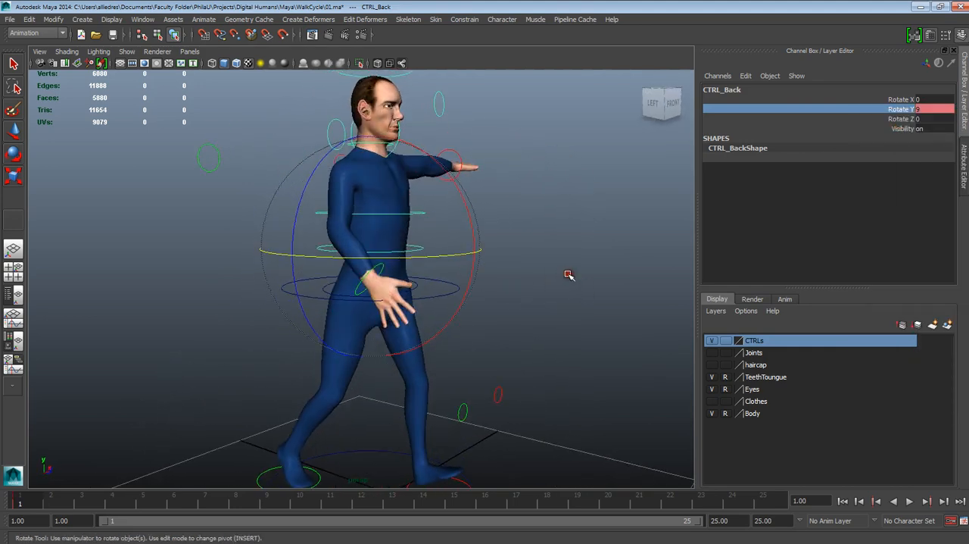
pyautogui.press('w')
pyautogui.keyDown('alt'); pyautogui.moveTo(320, 303); pyautogui.dragTo(403, 307); pyautogui.keyUp('alt')
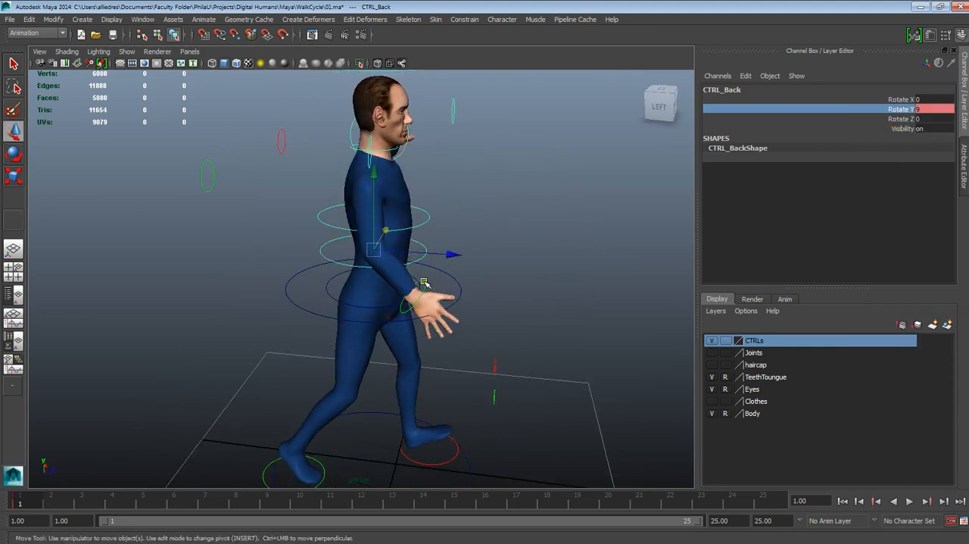
pyautogui.click(424, 283)
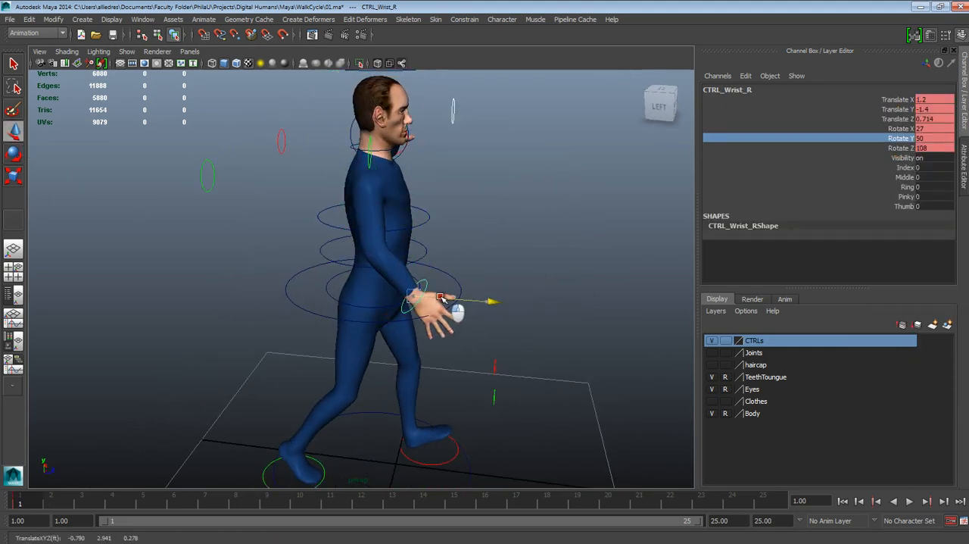
pyautogui.doubleClick(927, 119)
pyautogui.write('.')
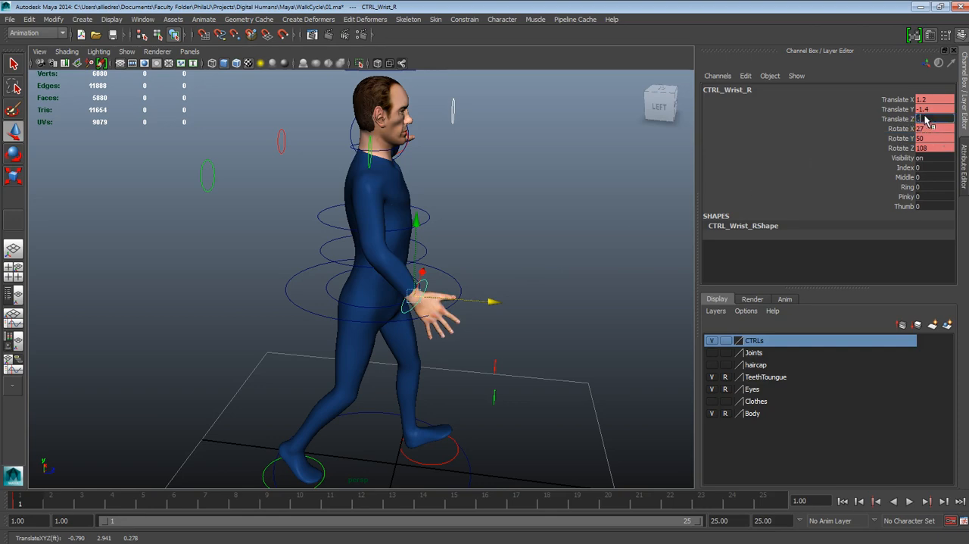
pyautogui.write('8')
pyautogui.press('Return')
pyautogui.click(638, 227)
# - Try rotating the right clavicle control to about 19.4 in Rotate Z, and undo that rotation
pyautogui.keyDown('alt'); pyautogui.moveTo(612, 249); pyautogui.dragTo(448, 350); pyautogui.keyUp('alt')
pyautogui.click(313, 177)
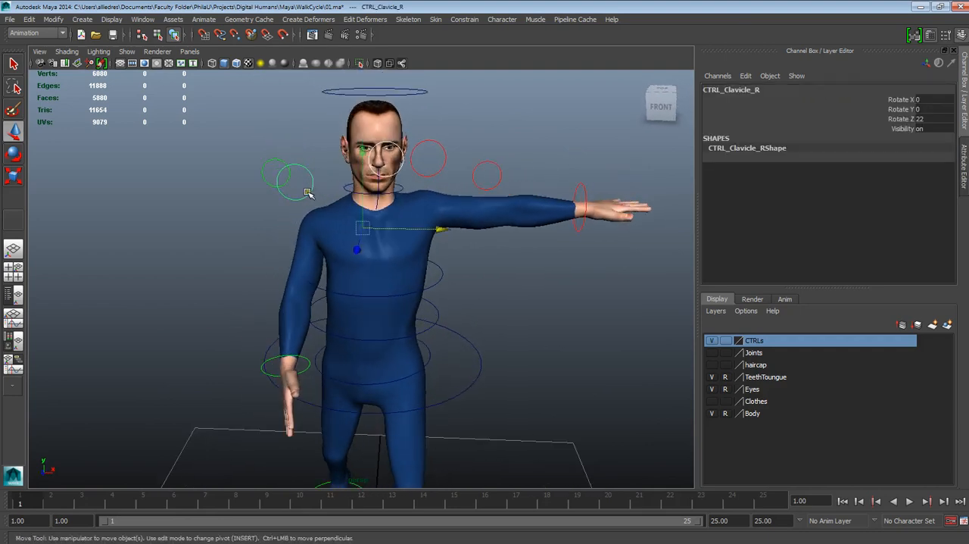
pyautogui.keyDown('alt'); pyautogui.moveTo(363, 223); pyautogui.dragTo(353, 220); pyautogui.keyUp('alt')
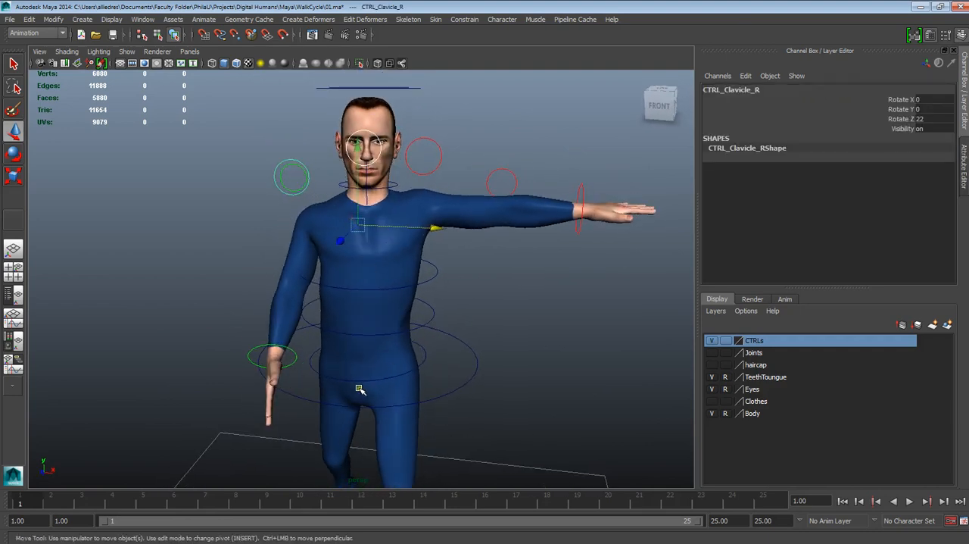
pyautogui.keyDown('alt'); pyautogui.moveTo(337, 384); pyautogui.dragTo(386, 371); pyautogui.keyUp('alt')
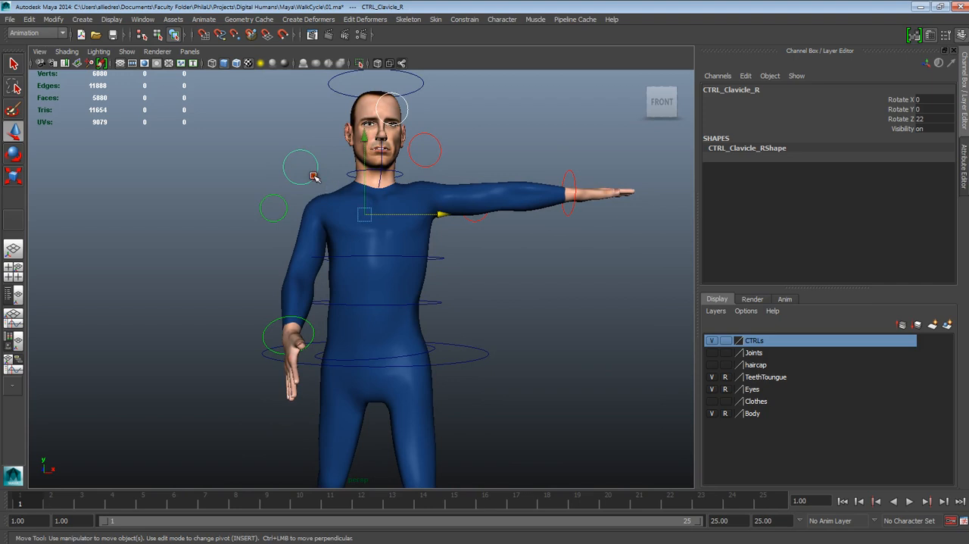
pyautogui.click(12, 155)
pyautogui.keyDown('alt'); pyautogui.moveTo(287, 170); pyautogui.dragTo(307, 135); pyautogui.keyUp('alt')
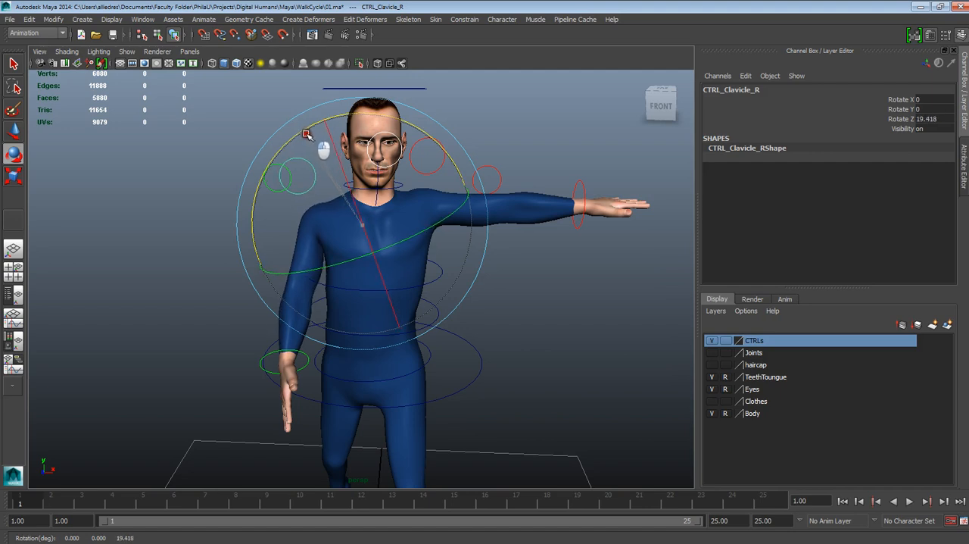
pyautogui.hotkey('ctrl', 'z')
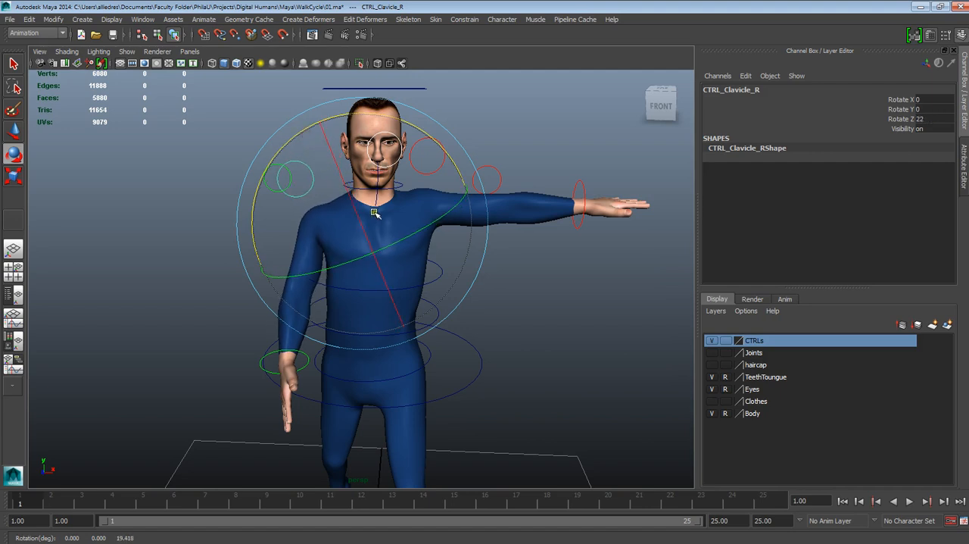
pyautogui.click(515, 136)
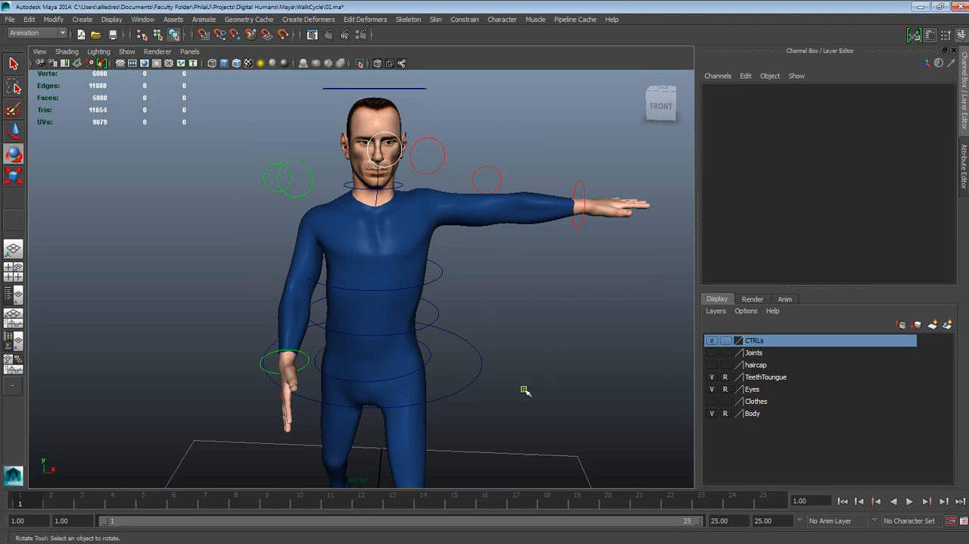
# - Examine the character's shoulders and arms from the front and at an angle, and check the left clavicle control's rotation channels
pyautogui.keyDown('alt'); pyautogui.moveTo(525, 390); pyautogui.dragTo(514, 314); pyautogui.keyUp('alt')
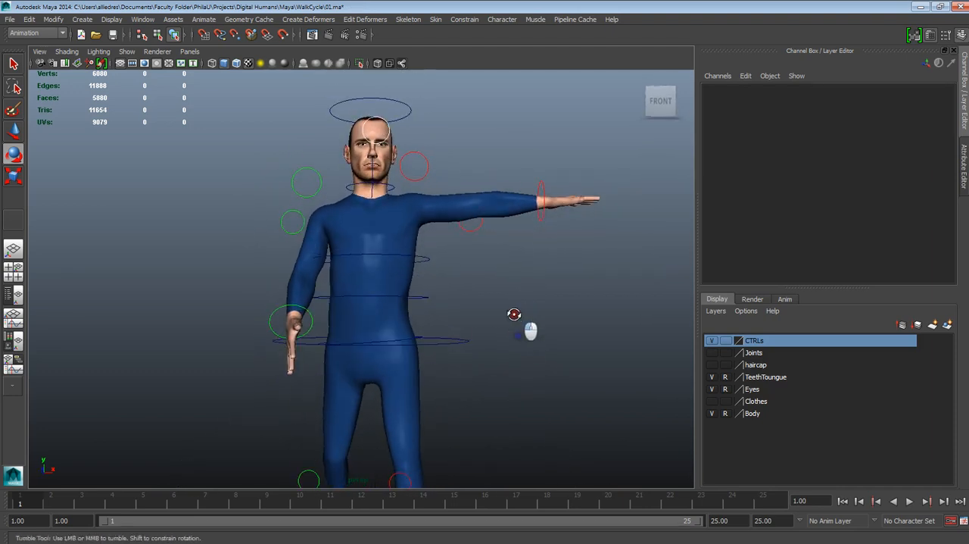
pyautogui.keyDown('alt'); pyautogui.moveTo(514, 312); pyautogui.dragTo(502, 222, button='right'); pyautogui.keyUp('alt')
pyautogui.keyDown('alt'); pyautogui.moveTo(501, 288); pyautogui.dragTo(461, 235, button='right'); pyautogui.keyUp('alt')
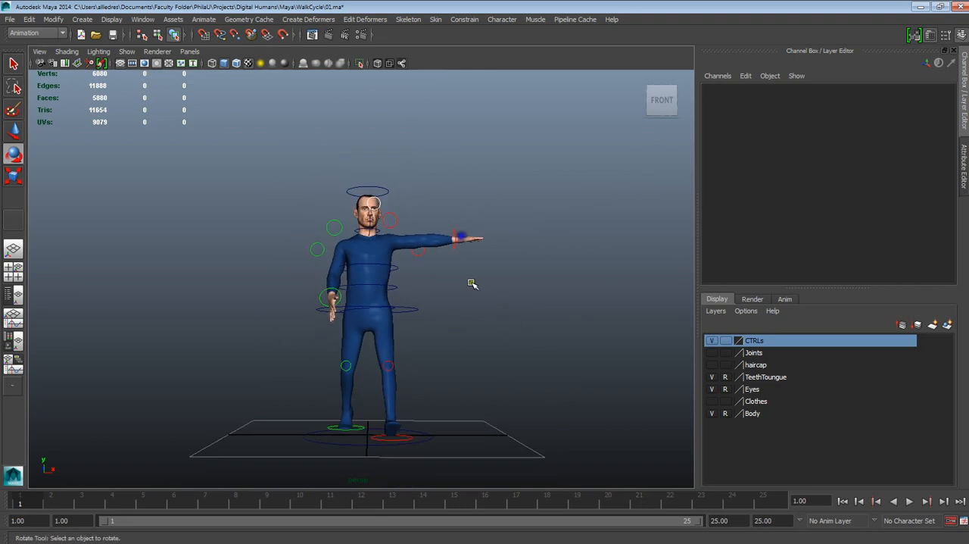
pyautogui.keyDown('alt'); pyautogui.moveTo(471, 282); pyautogui.dragTo(459, 306); pyautogui.keyUp('alt')
pyautogui.keyDown('alt'); pyautogui.moveTo(471, 346); pyautogui.dragTo(473, 475, button='right'); pyautogui.keyUp('alt')
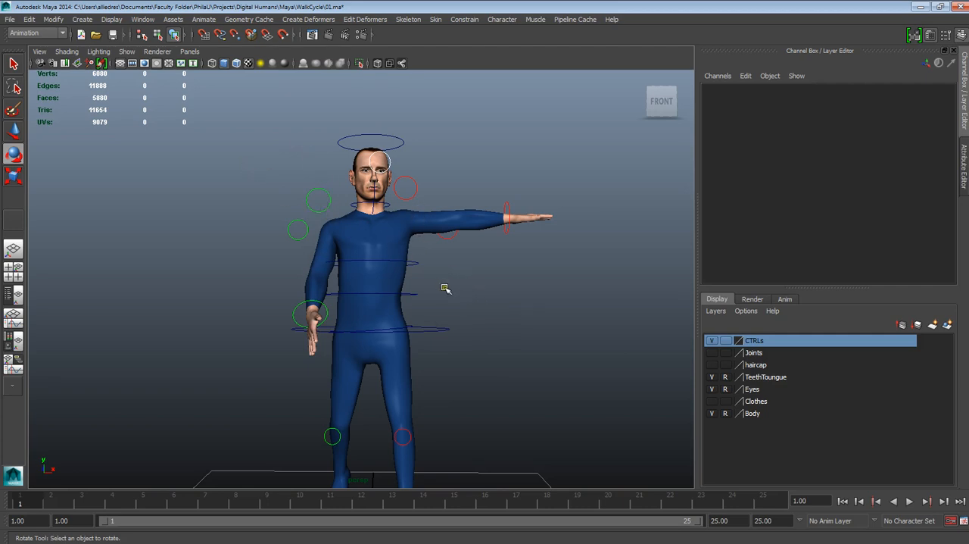
pyautogui.keyDown('alt'); pyautogui.moveTo(445, 288); pyautogui.dragTo(426, 296); pyautogui.keyUp('alt')
pyautogui.keyDown('alt'); pyautogui.moveTo(426, 296); pyautogui.dragTo(417, 232, button='right'); pyautogui.keyUp('alt')
pyautogui.keyDown('alt'); pyautogui.moveTo(417, 232); pyautogui.dragTo(416, 257); pyautogui.keyUp('alt')
pyautogui.moveTo(416, 257)
pyautogui.keyDown('alt'); pyautogui.mouseDown(button='right')
pyautogui.moveTo(419, 300)
pyautogui.moveTo(415, 251)
pyautogui.mouseUp(button='right'); pyautogui.keyUp('alt')
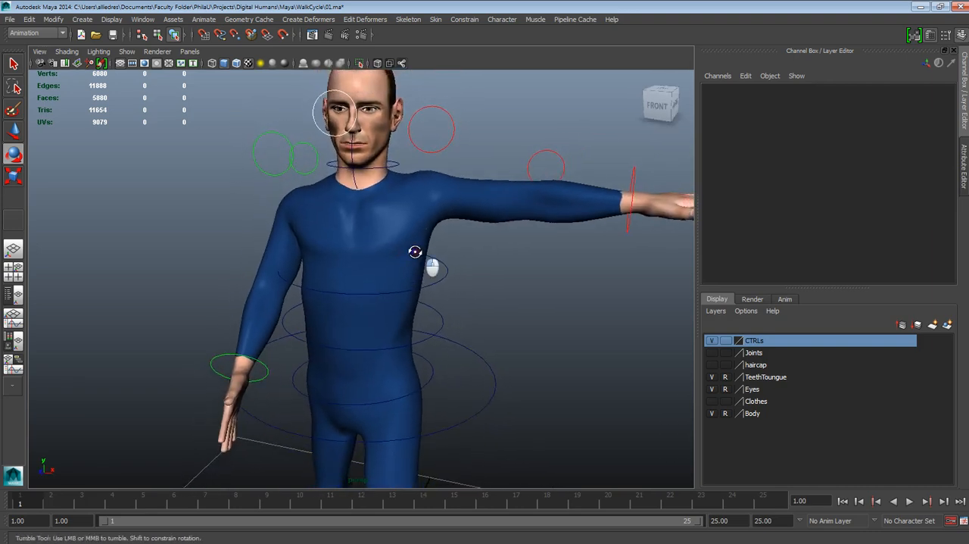
pyautogui.keyDown('alt'); pyautogui.moveTo(415, 251); pyautogui.dragTo(417, 272); pyautogui.keyUp('alt')
pyautogui.click(440, 156)
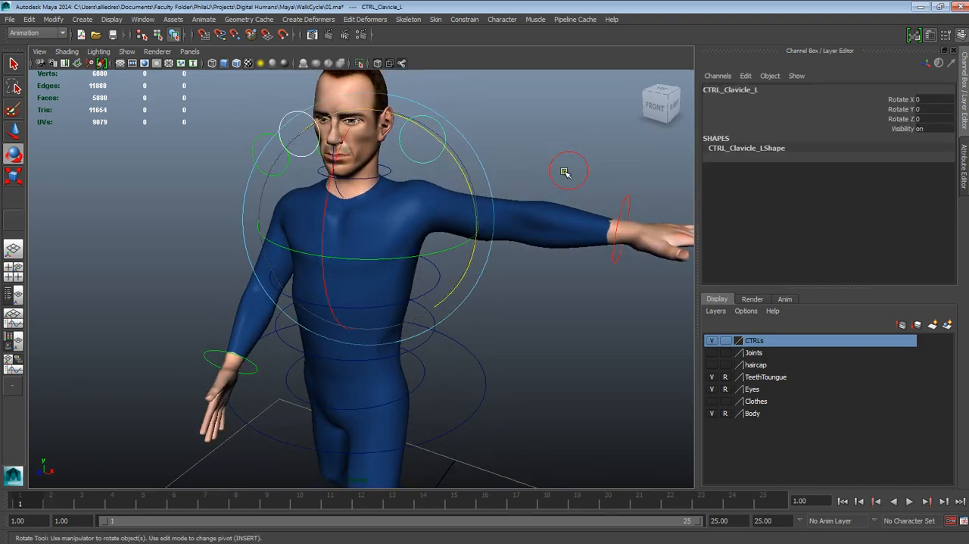
pyautogui.click(483, 134)
pyautogui.keyDown('alt'); pyautogui.moveTo(489, 128); pyautogui.dragTo(456, 177); pyautogui.keyUp('alt')
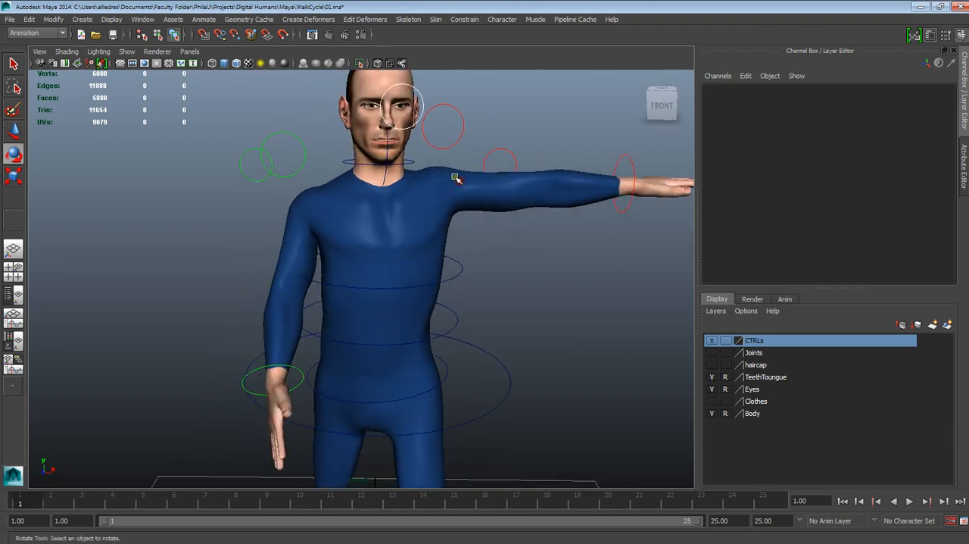
pyautogui.keyDown('alt'); pyautogui.moveTo(376, 133); pyautogui.dragTo(415, 173); pyautogui.keyUp('alt')
# - Key the right clavicle control's Rotate Z channel on frame 1
pyautogui.click(310, 140)
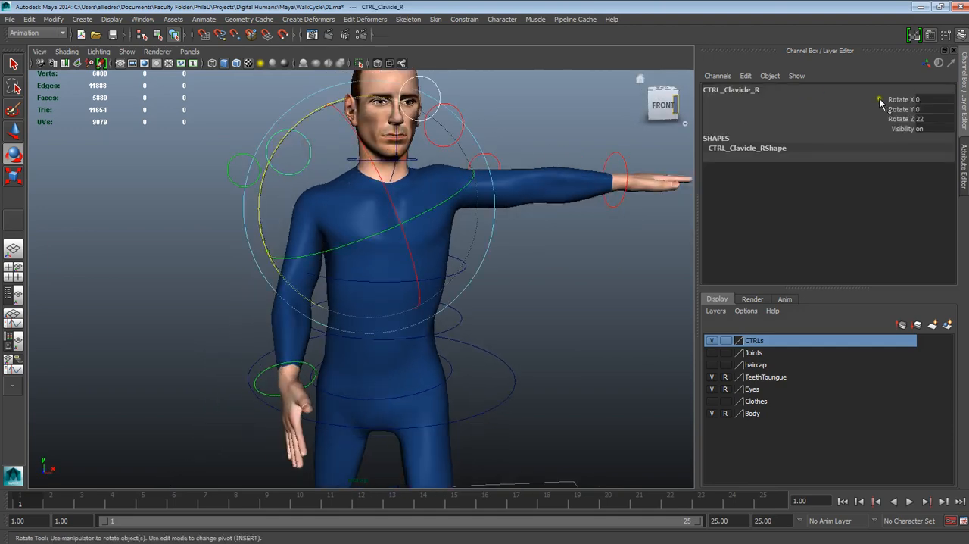
pyautogui.click(892, 121)
pyautogui.rightClick(892, 121)
pyautogui.click(893, 140)
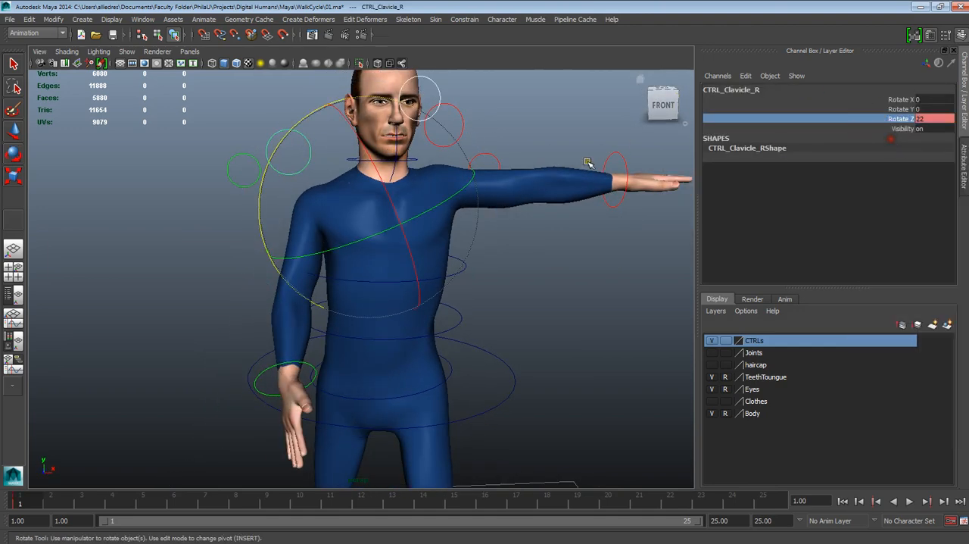
# - Rotate the left clavicle control to lower the shoulder and set its Rotate Z to -19
pyautogui.keyDown('alt'); pyautogui.moveTo(589, 162); pyautogui.dragTo(549, 198); pyautogui.keyUp('alt')
pyautogui.click(465, 141)
pyautogui.click(459, 144)
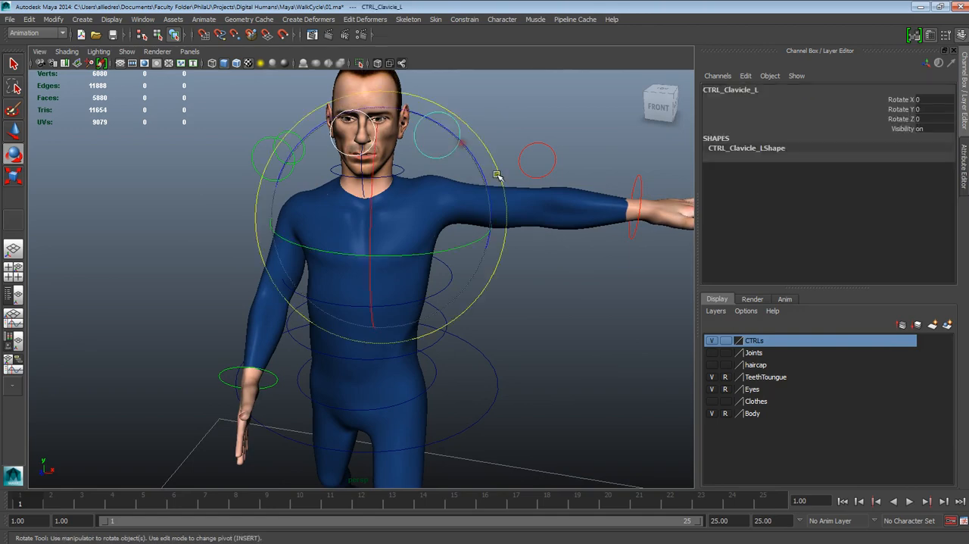
pyautogui.moveTo(448, 134); pyautogui.dragTo(481, 328)
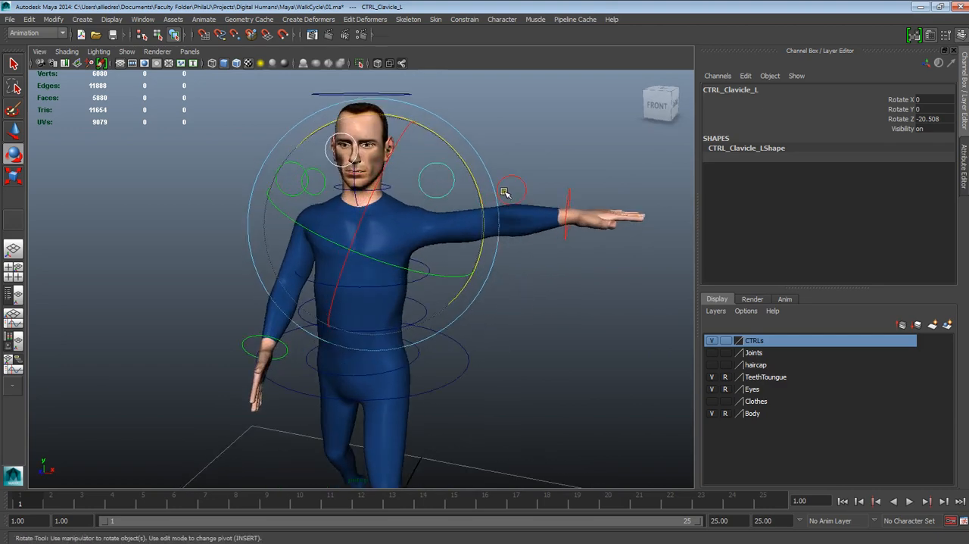
pyautogui.doubleClick(939, 119)
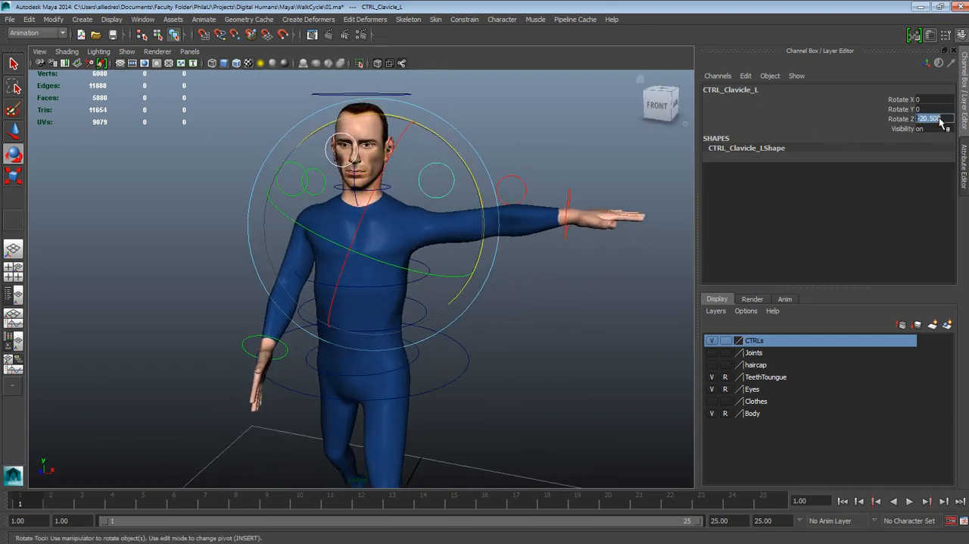
pyautogui.write('-19')
pyautogui.press('Return')
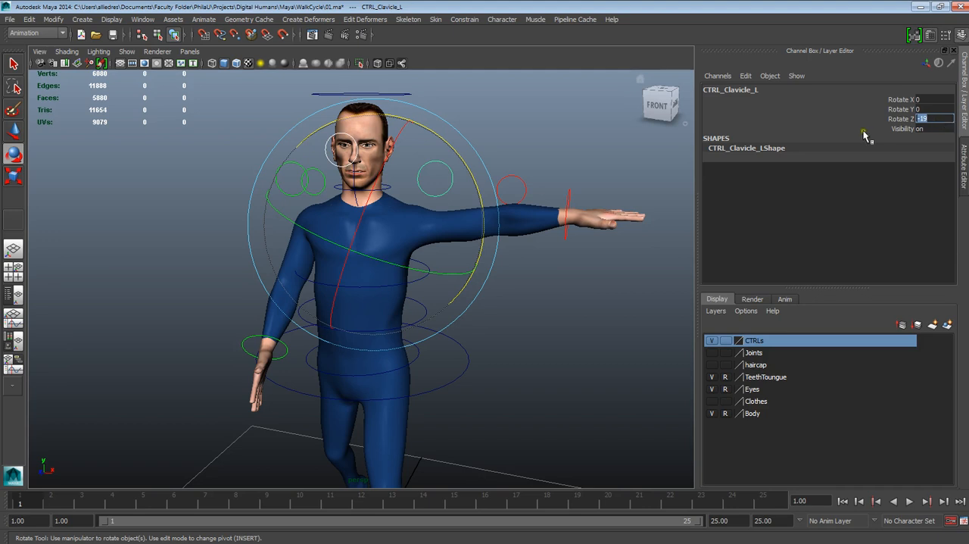
# - Lower the left clavicle control slightly more and set its Rotate Z to -20
pyautogui.click(928, 119)
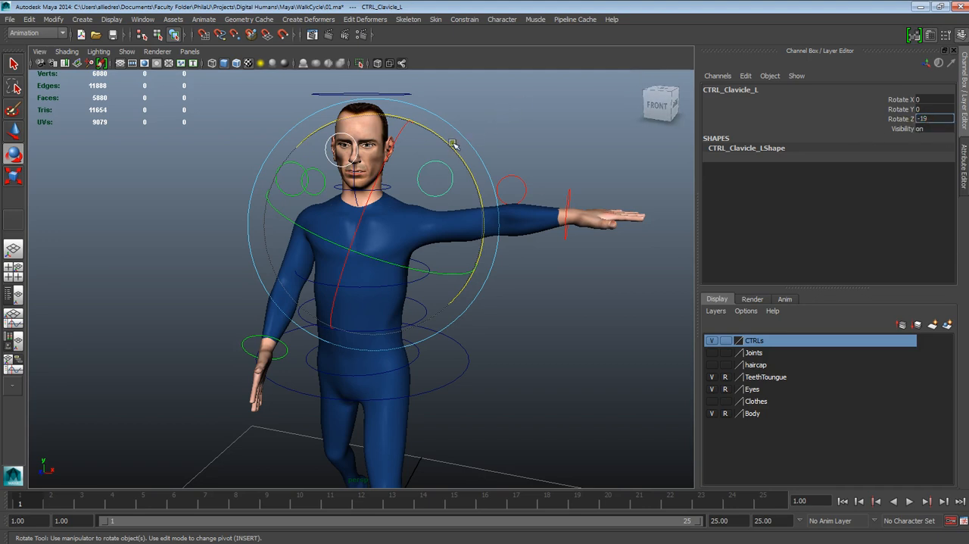
pyautogui.moveTo(454, 147); pyautogui.dragTo(469, 163)
pyautogui.click(925, 120)
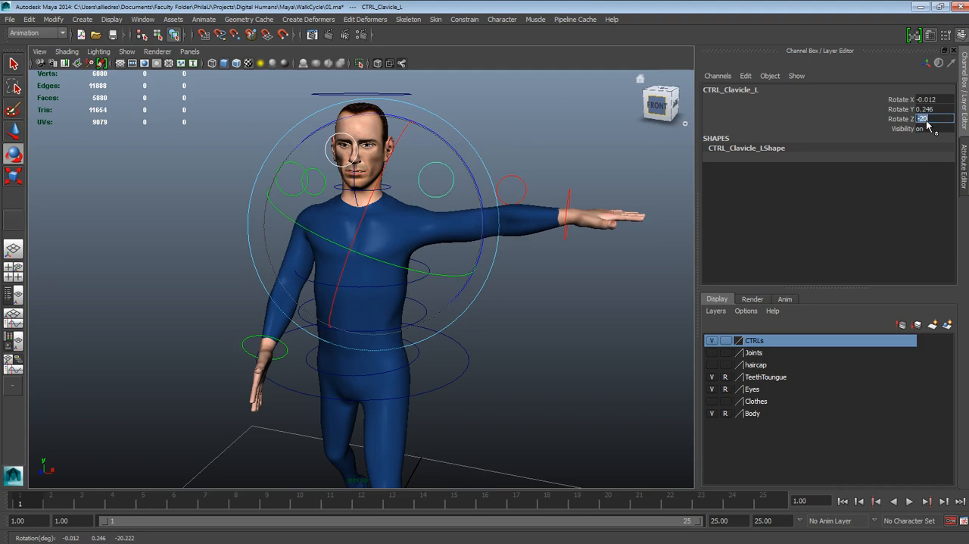
# - Set the left clavicle control's Rotate X and Rotate Y to 0
pyautogui.click(932, 111)
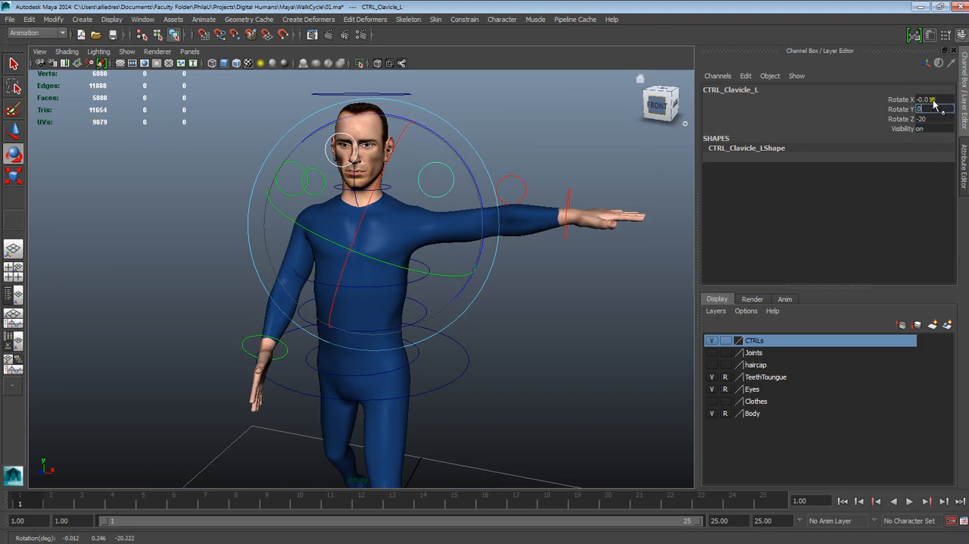
pyautogui.write('0')
pyautogui.press('Return')
pyautogui.click(573, 162)
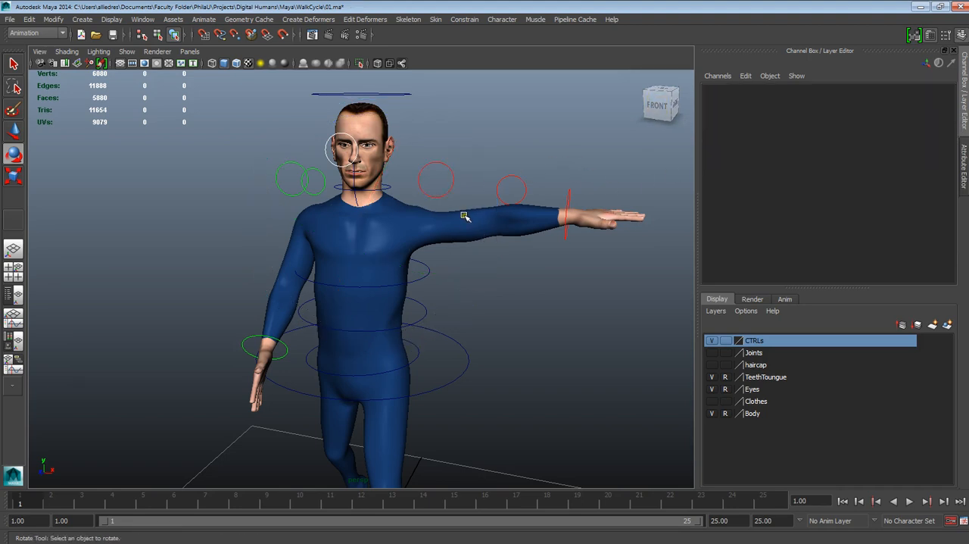
pyautogui.keyDown('alt'); pyautogui.moveTo(465, 218); pyautogui.dragTo(466, 250); pyautogui.keyUp('alt')
pyautogui.click(445, 196)
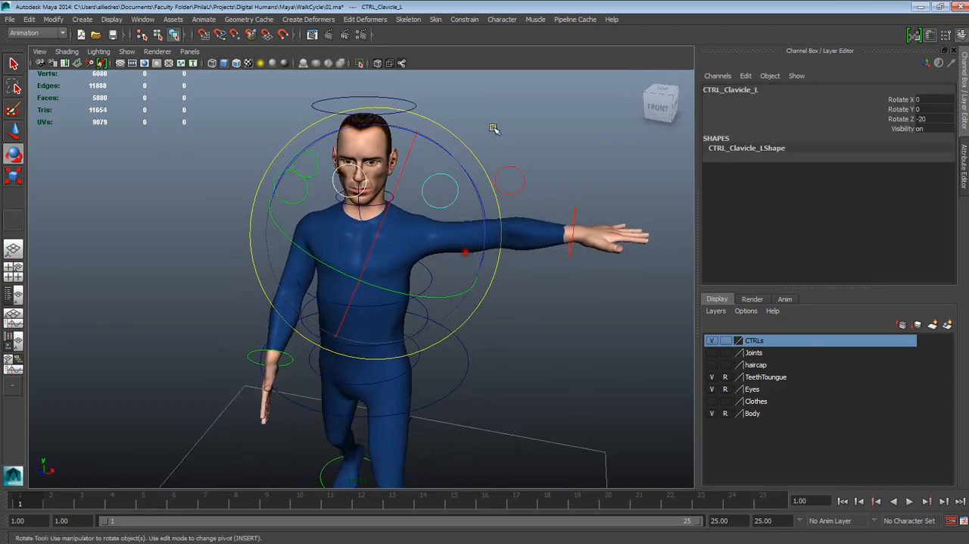
pyautogui.click(495, 129)
# - Rotate the right clavicle control on Y, set its Rotate Y to 10 and key that channel on frame 1
pyautogui.keyDown('alt'); pyautogui.moveTo(397, 217); pyautogui.dragTo(436, 220); pyautogui.keyUp('alt')
pyautogui.click(326, 204)
pyautogui.keyDown('alt'); pyautogui.moveTo(326, 203); pyautogui.dragTo(424, 218); pyautogui.keyUp('alt')
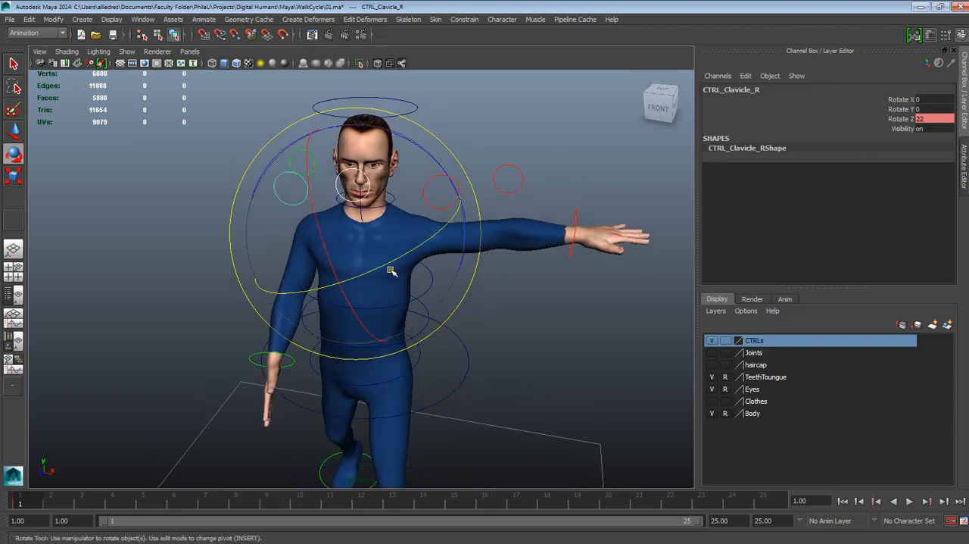
pyautogui.click(905, 112)
pyautogui.moveTo(587, 120)
pyautogui.mouseDown(button='middle')
pyautogui.moveTo(608, 126)
pyautogui.moveTo(570, 127)
pyautogui.mouseUp(button='middle')
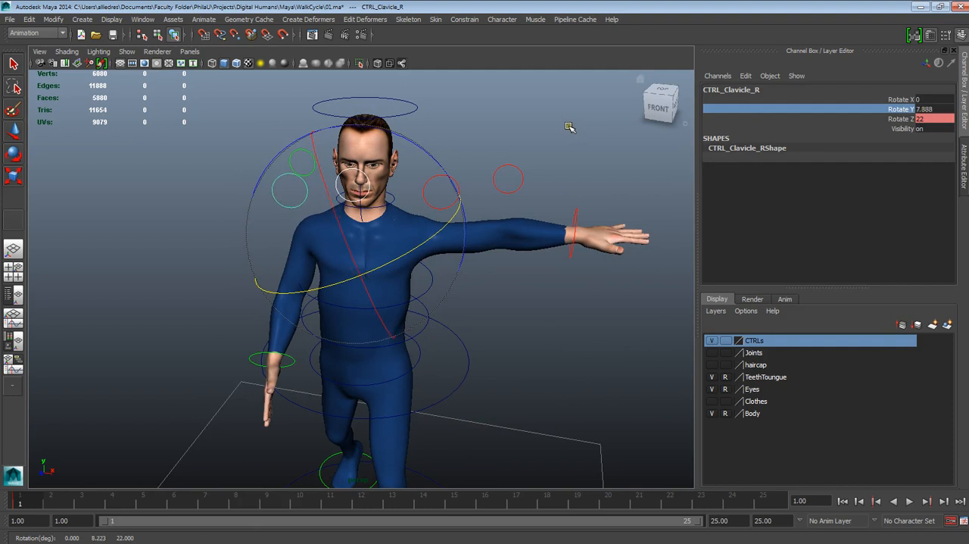
pyautogui.click(932, 110)
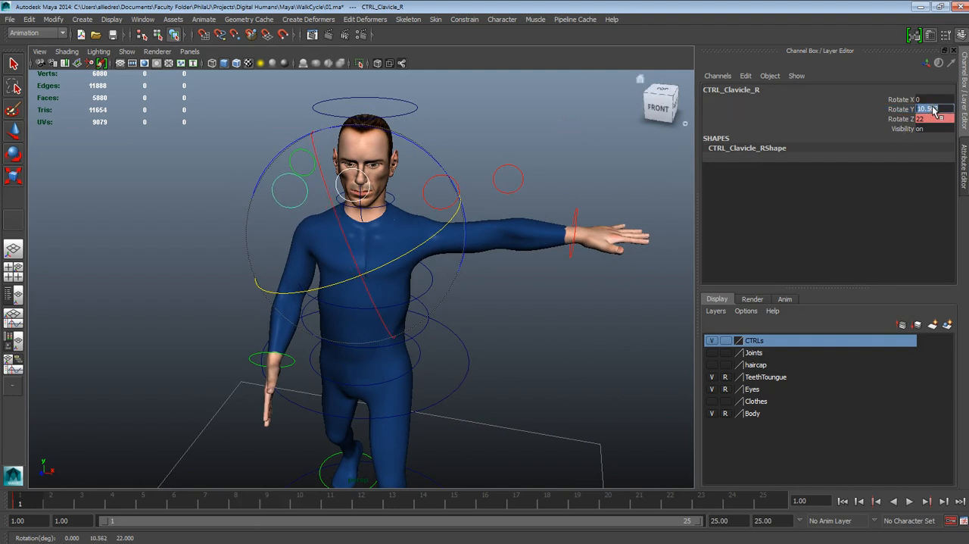
pyautogui.click(906, 112)
pyautogui.rightClick(906, 112)
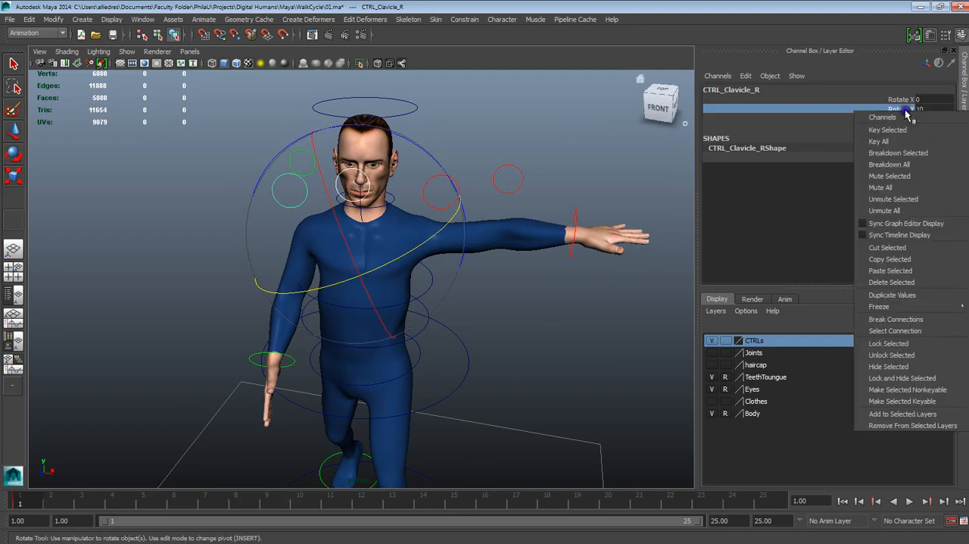
pyautogui.click(902, 132)
pyautogui.click(598, 192)
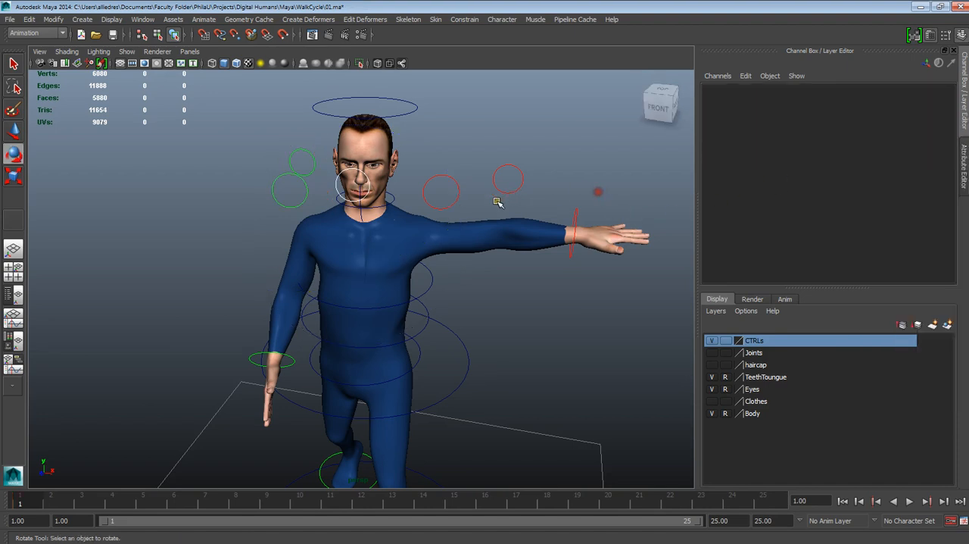
# - Set the left clavicle control's Rotate Y to 7 and key its Rotate Y and Rotate Z channels on frame 1
pyautogui.click(448, 206)
pyautogui.click(898, 110)
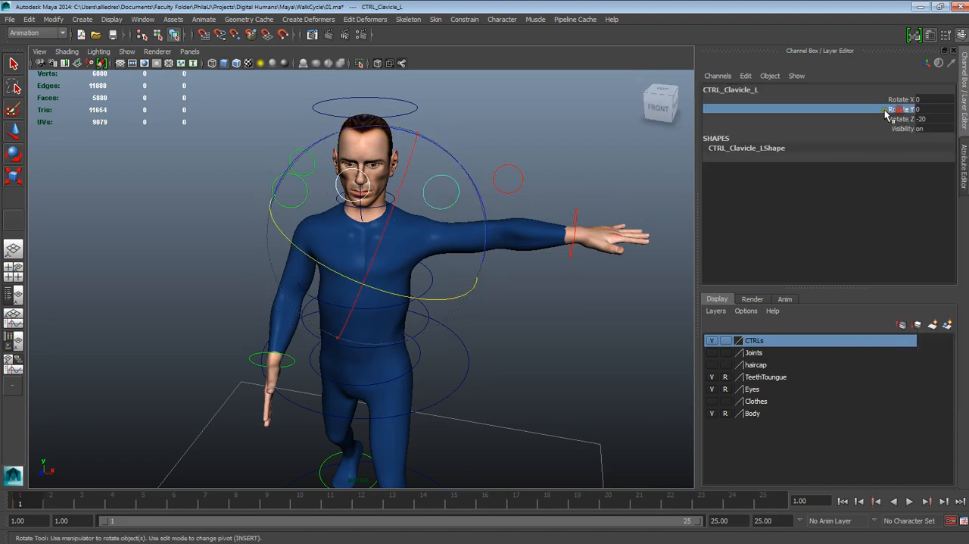
pyautogui.moveTo(598, 104); pyautogui.dragTo(578, 120, button='middle')
pyautogui.doubleClick(930, 110)
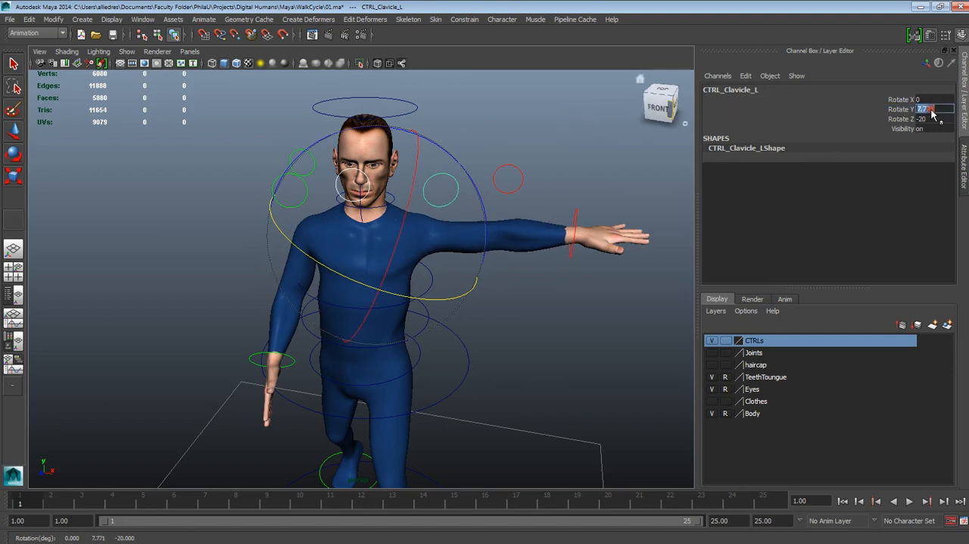
pyautogui.moveTo(888, 108); pyautogui.dragTo(898, 119)
pyautogui.rightClick(898, 120)
pyautogui.click(887, 138)
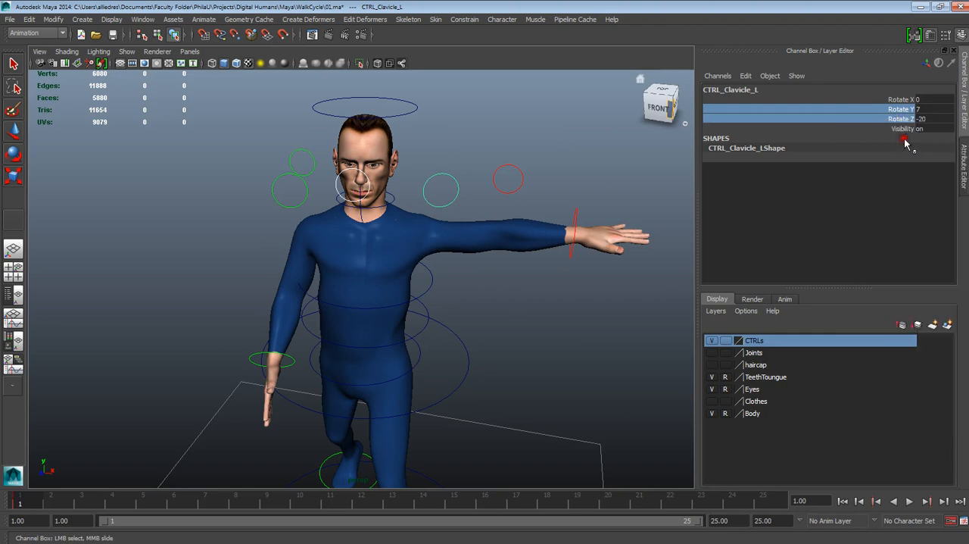
# - Lower the left wrist control beside the body and rotate it to about -100 on Z so the hand points down
pyautogui.keyDown('alt'); pyautogui.moveTo(669, 208); pyautogui.dragTo(530, 218); pyautogui.keyUp('alt')
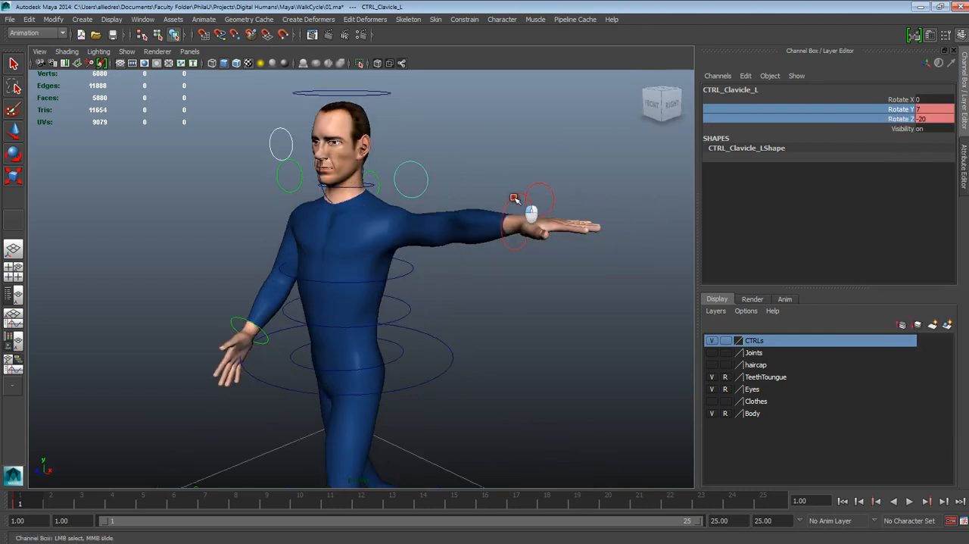
pyautogui.click(514, 203)
pyautogui.click(13, 130)
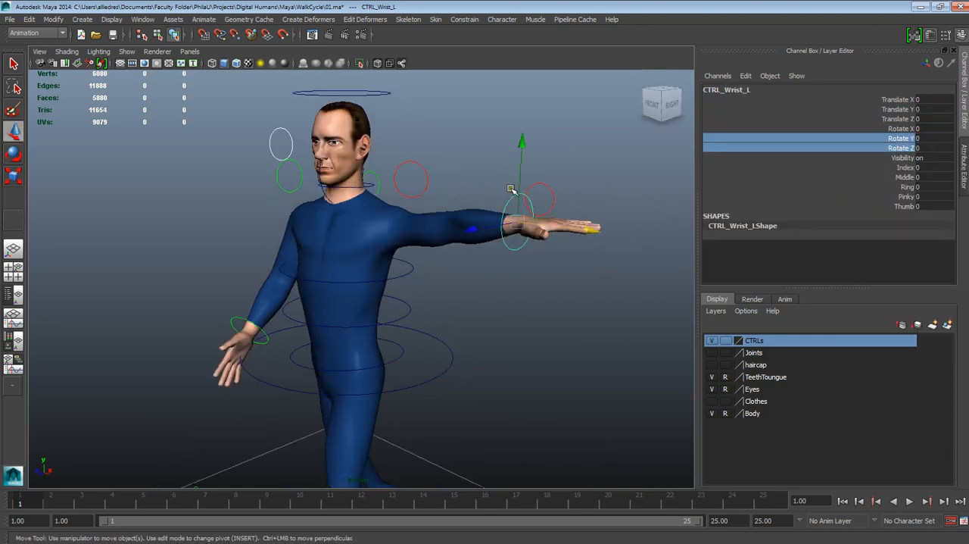
pyautogui.moveTo(521, 144); pyautogui.dragTo(459, 338)
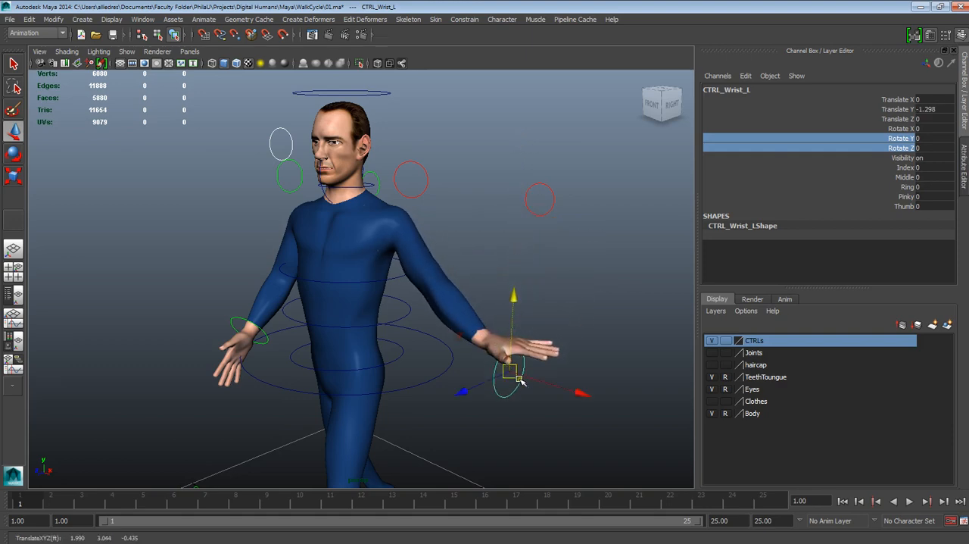
pyautogui.moveTo(540, 379); pyautogui.dragTo(513, 368)
pyautogui.press('e')
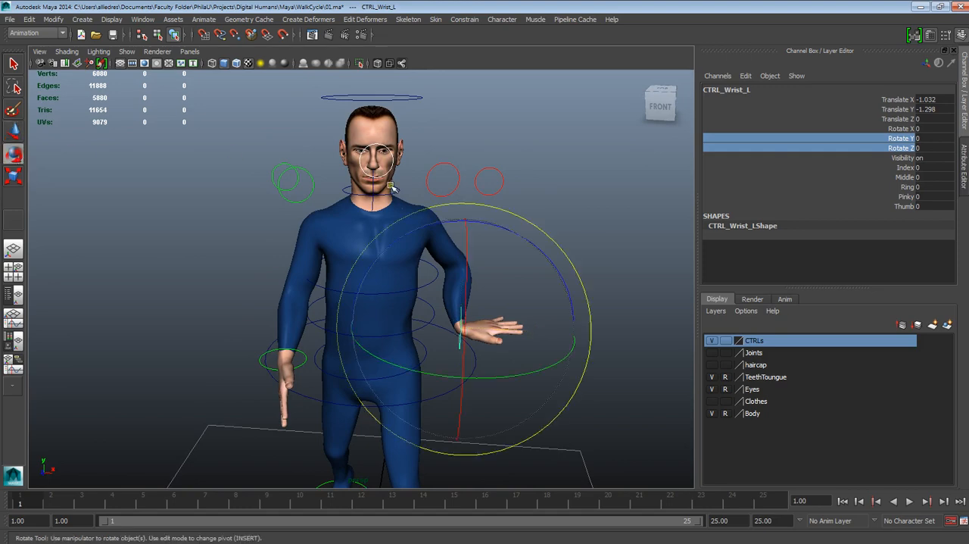
pyautogui.moveTo(502, 232); pyautogui.dragTo(568, 411)
# - Move the left wrist control behind the body to about -1.15 on X, -1.45 on Y and -0.53 on Z
pyautogui.keyDown('alt'); pyautogui.moveTo(522, 292); pyautogui.dragTo(360, 278); pyautogui.keyUp('alt')
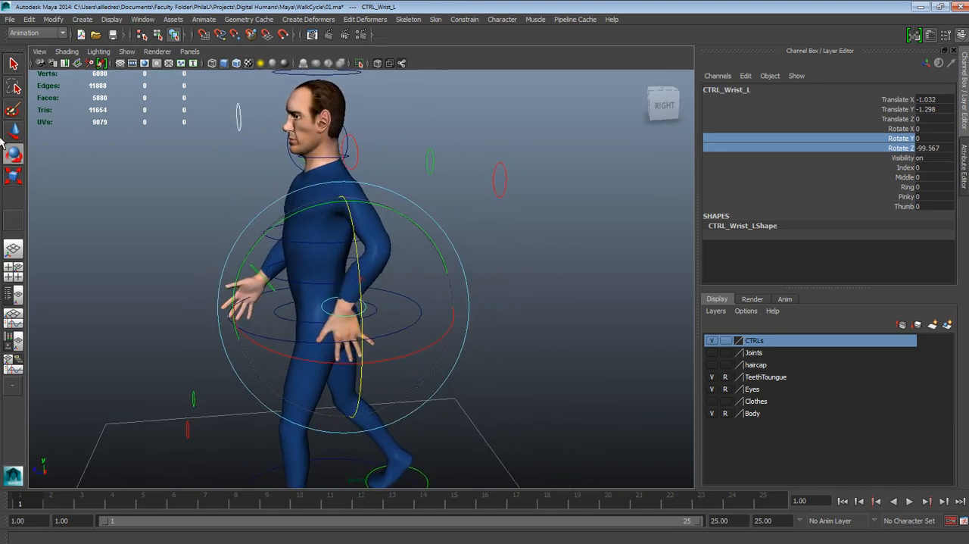
pyautogui.click(13, 132)
pyautogui.moveTo(357, 325); pyautogui.dragTo(434, 296)
pyautogui.click(460, 295)
pyautogui.click(436, 296)
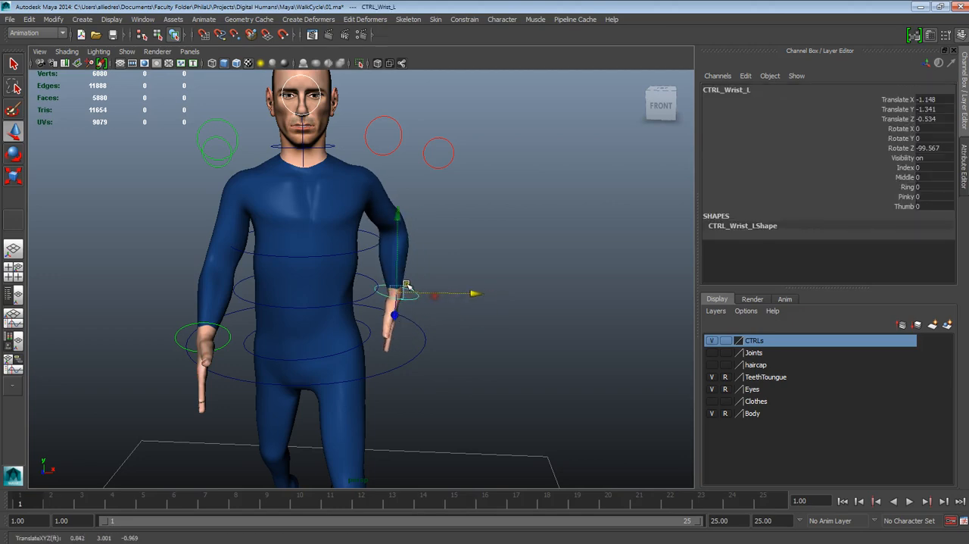
pyautogui.moveTo(396, 265); pyautogui.dragTo(341, 280)
# - Rotate the left wrist control to about -94 on Z and move it farther back, to about -0.66 on Translate Z
pyautogui.click(14, 154)
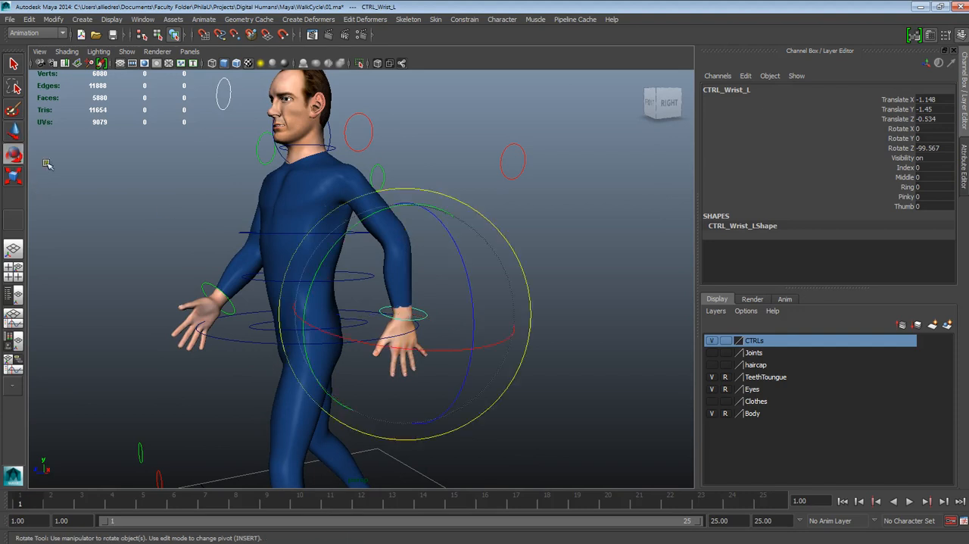
pyautogui.keyDown('alt'); pyautogui.moveTo(434, 295); pyautogui.dragTo(426, 264); pyautogui.keyUp('alt')
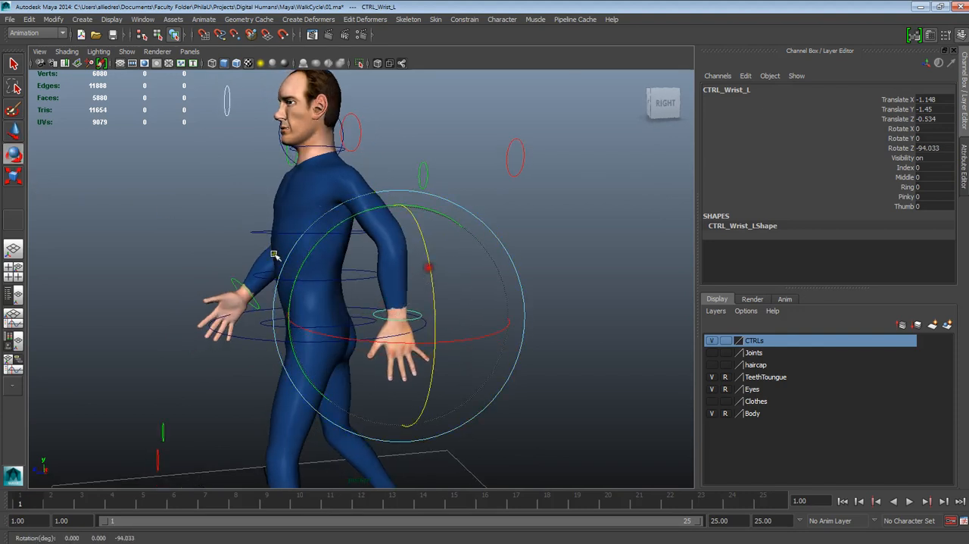
pyautogui.click(13, 131)
pyautogui.moveTo(400, 310); pyautogui.dragTo(461, 351)
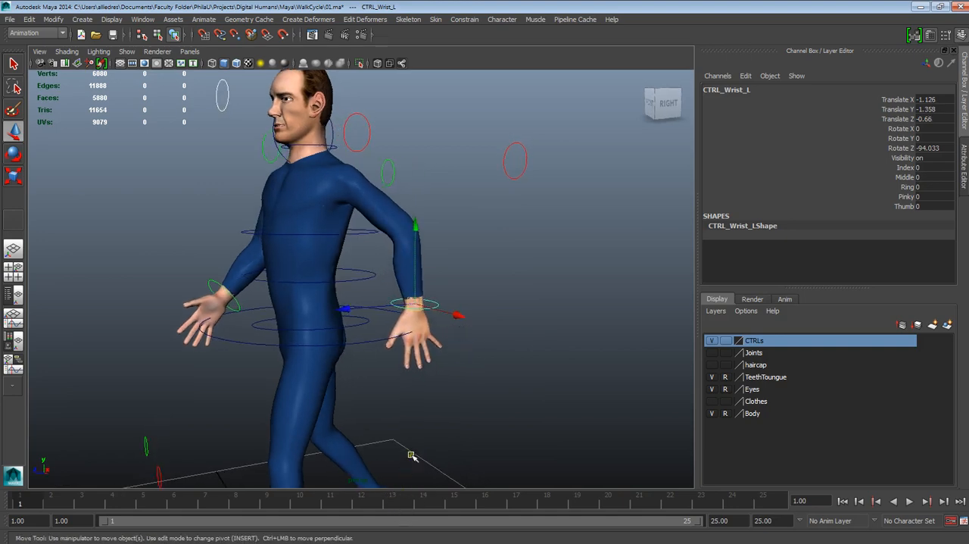
pyautogui.keyDown('alt'); pyautogui.moveTo(411, 455); pyautogui.dragTo(428, 390); pyautogui.keyUp('alt')
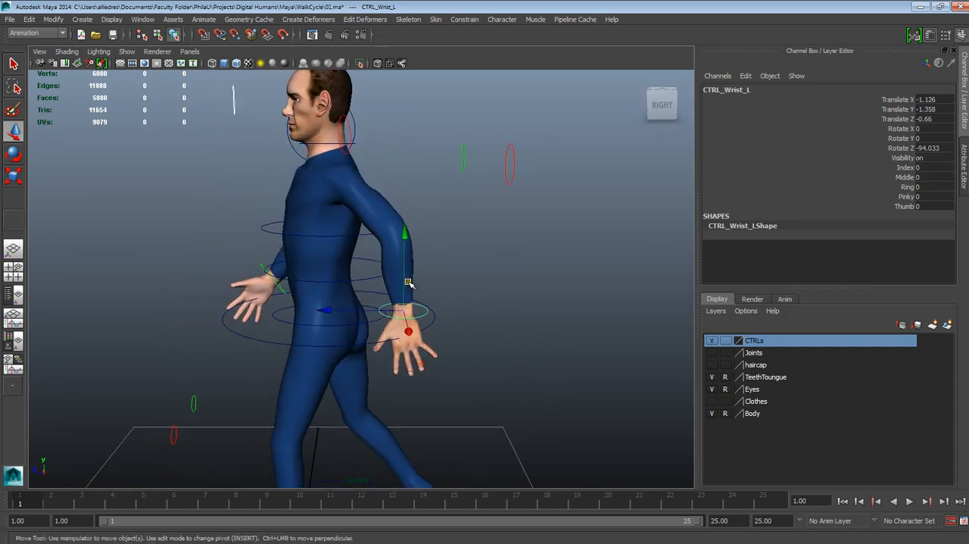
pyautogui.moveTo(407, 282); pyautogui.dragTo(404, 287)
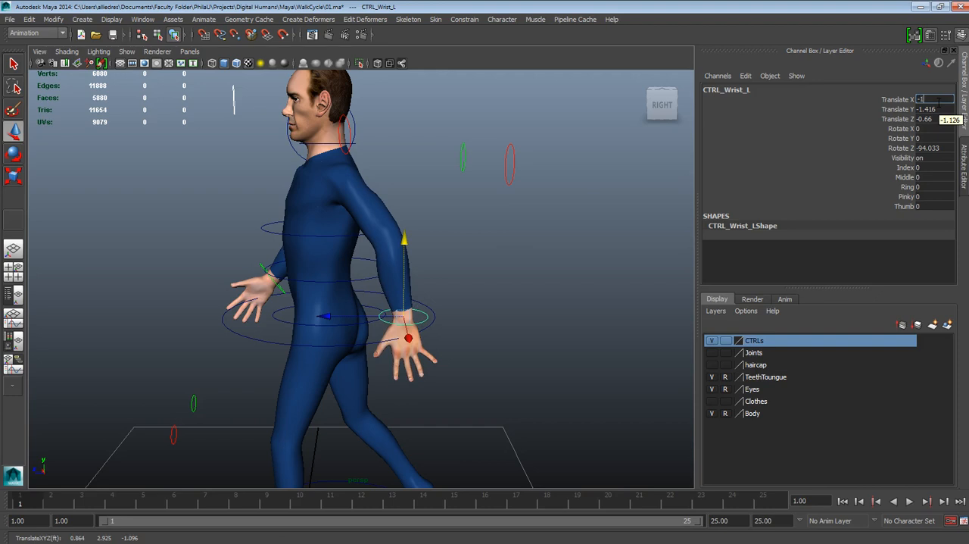
# - Try Translate X values of -1.3 and -1.4 on the left wrist control and lower it to about -1.46 on Y
pyautogui.press('Return')
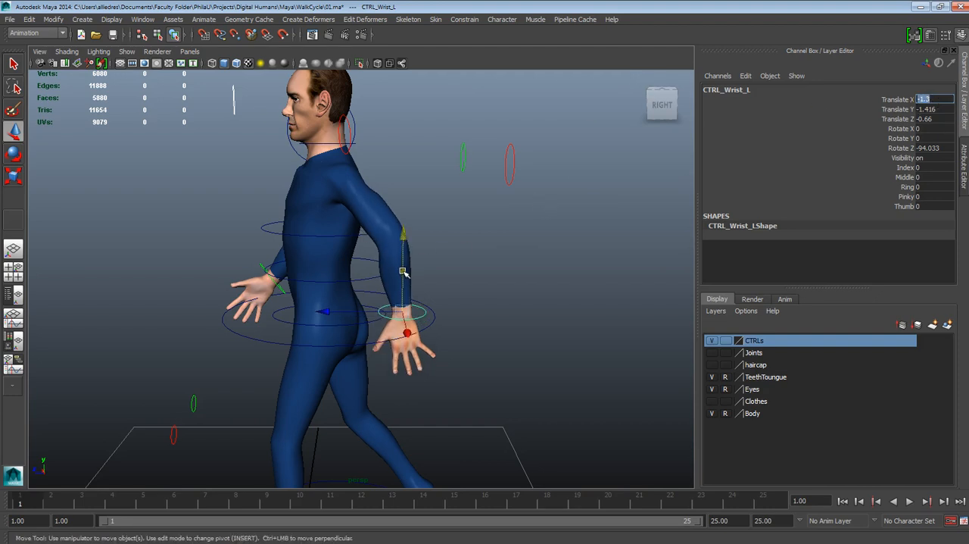
pyautogui.moveTo(403, 271); pyautogui.dragTo(421, 287)
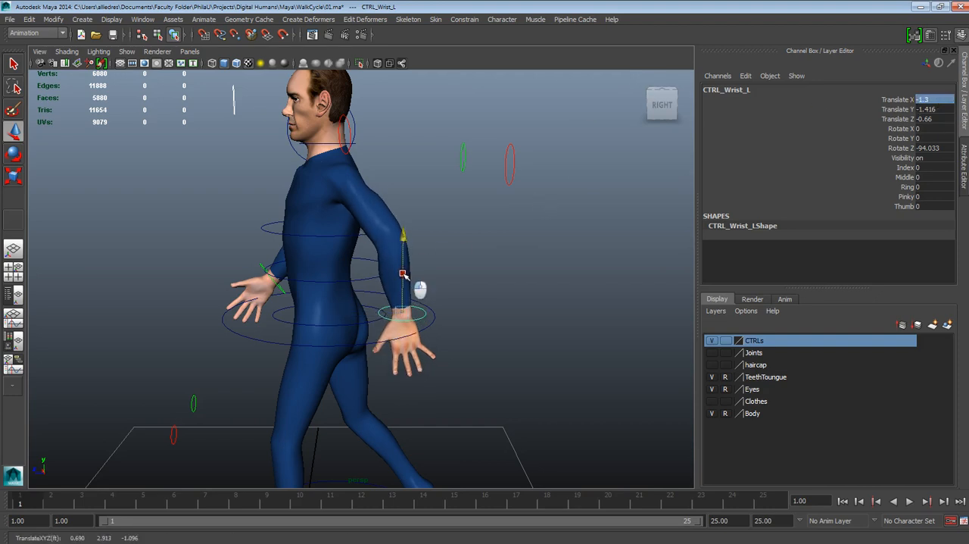
pyautogui.doubleClick(925, 99)
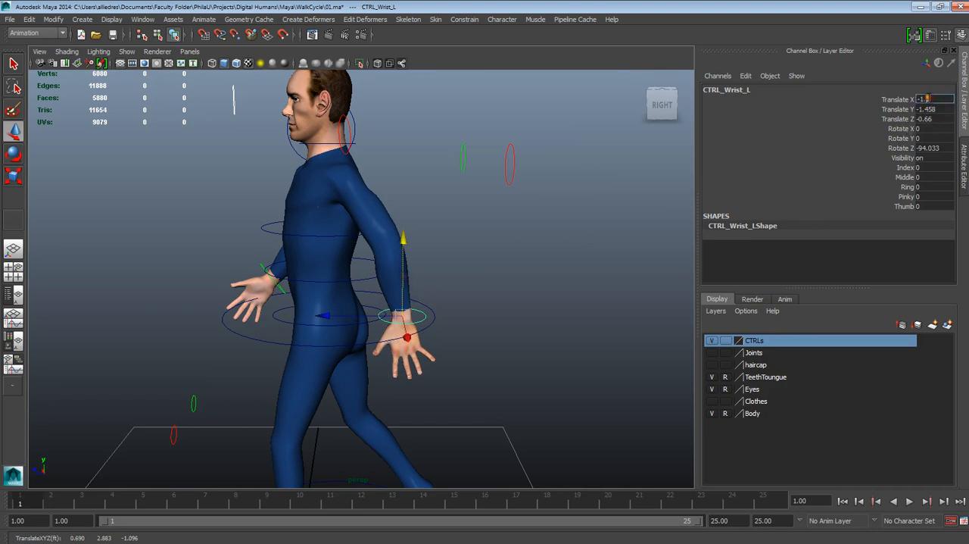
pyautogui.press('Return')
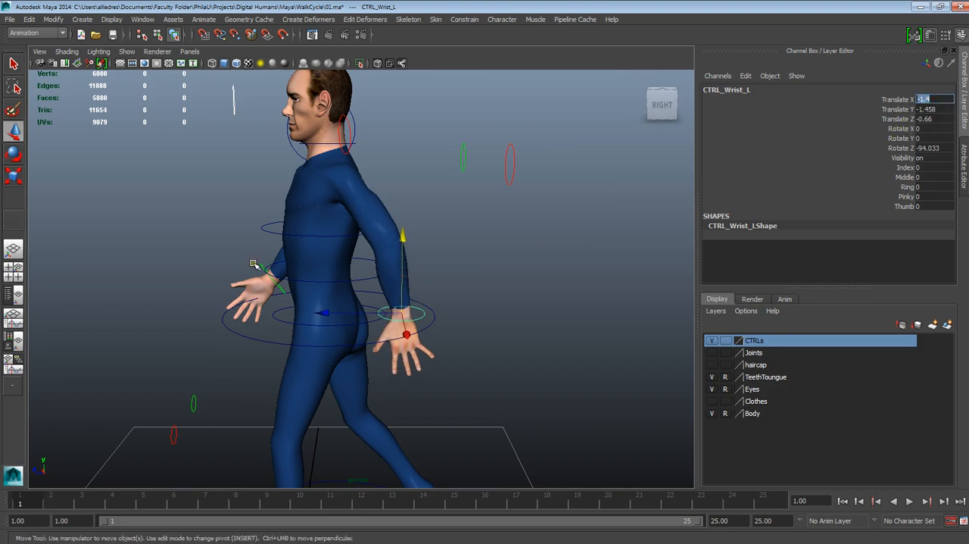
# - Set the left wrist control's Translate X to -1.2, Translate Y to -1.5 and Translate Z to -0.7
pyautogui.keyDown('alt'); pyautogui.moveTo(255, 264); pyautogui.dragTo(427, 304); pyautogui.keyUp('alt')
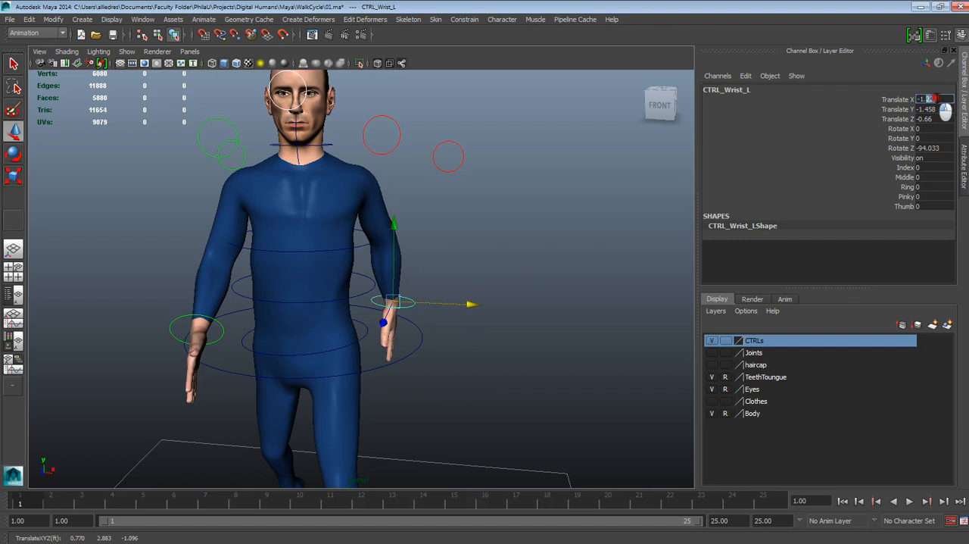
pyautogui.press('Return')
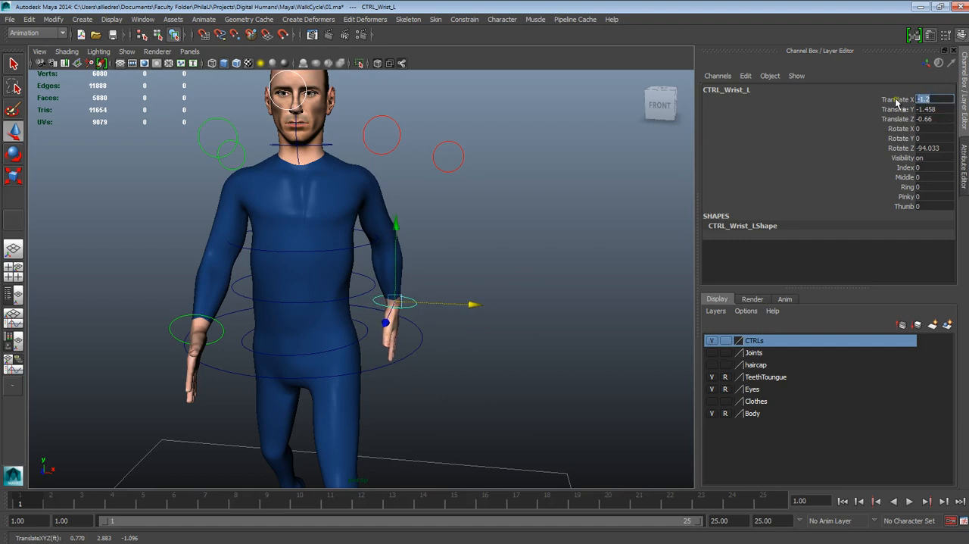
pyautogui.click(928, 110)
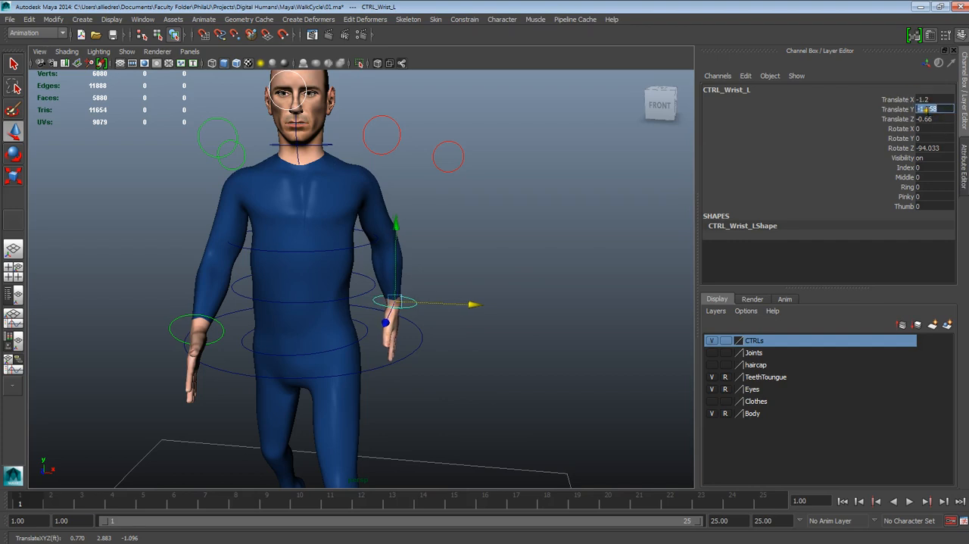
pyautogui.moveTo(924, 109); pyautogui.dragTo(948, 109)
pyautogui.press('Return')
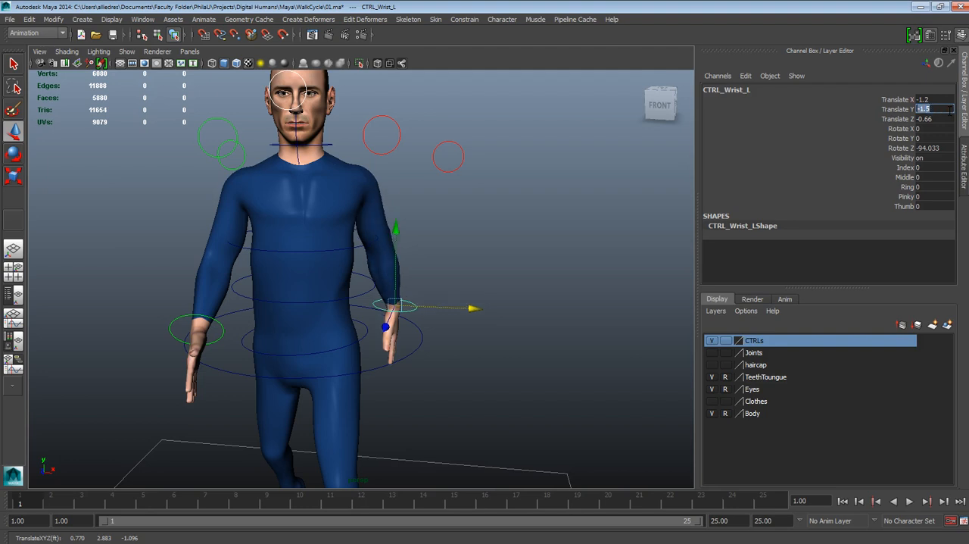
pyautogui.click(929, 120)
pyautogui.moveTo(925, 119); pyautogui.dragTo(954, 118)
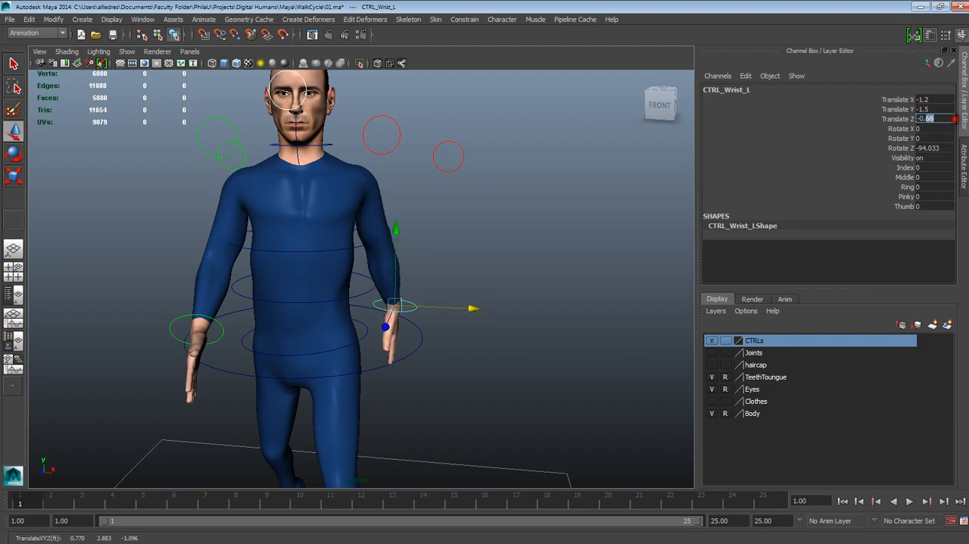
pyautogui.press('Return')
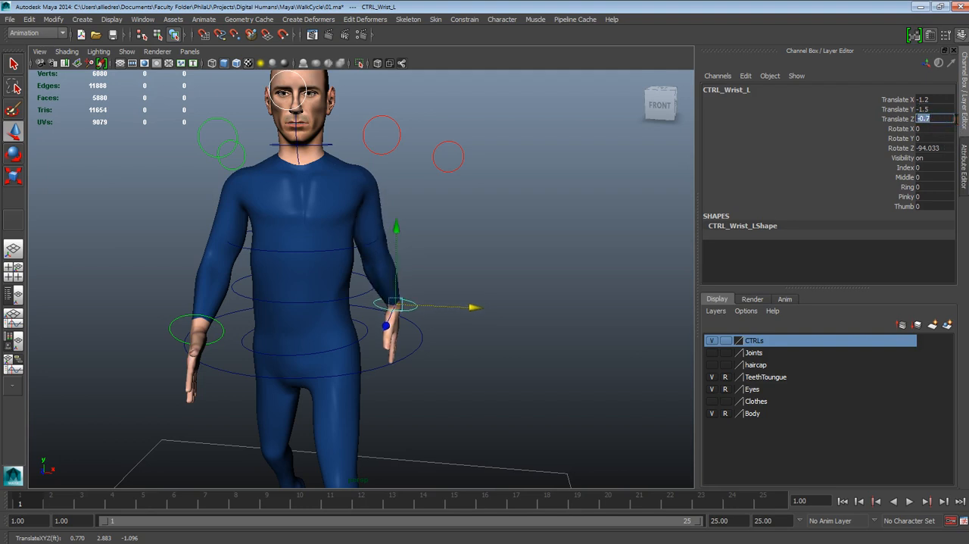
pyautogui.keyDown('alt'); pyautogui.moveTo(243, 235); pyautogui.dragTo(286, 237); pyautogui.keyUp('alt')
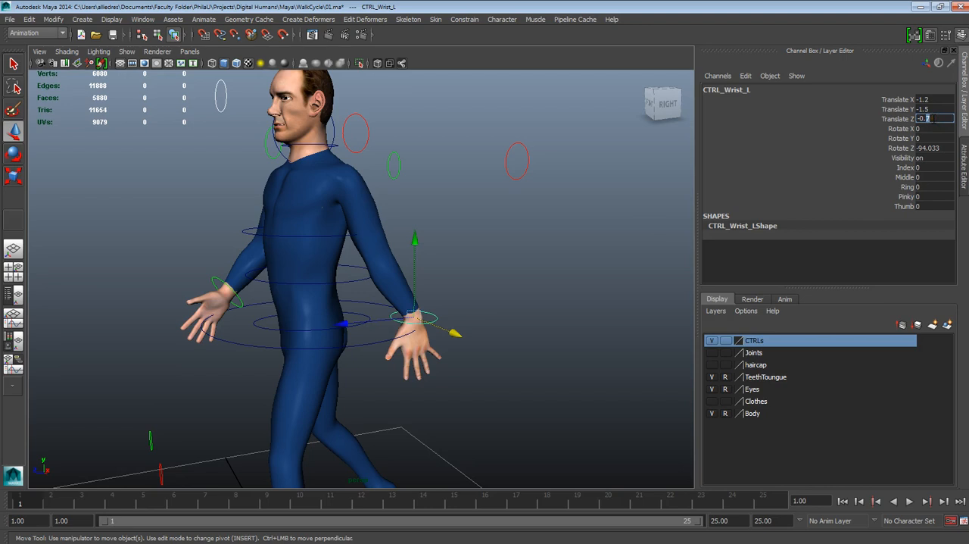
# - Set the left wrist control's Translate Z to -0.6 and key its three translate channels at frame 1
pyautogui.write('-0.5')
pyautogui.press('Return')
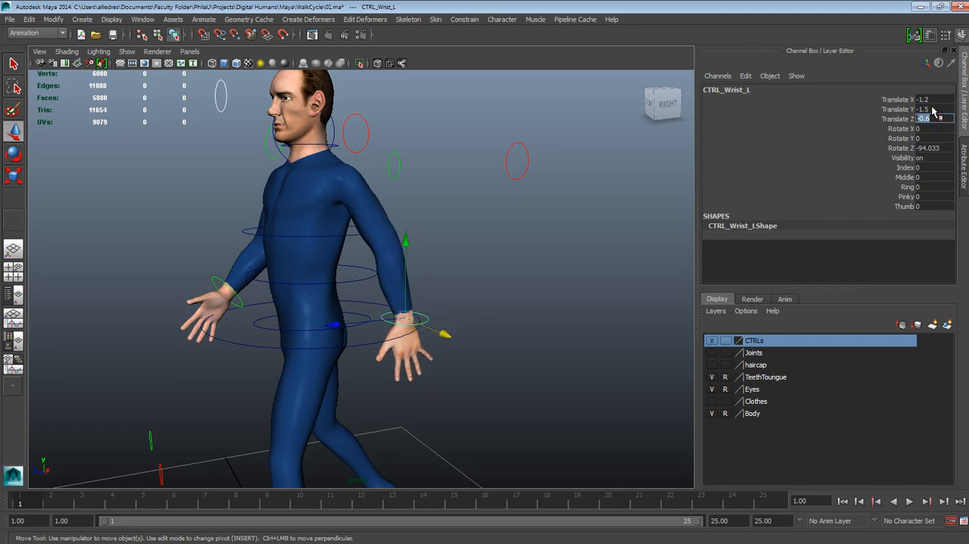
pyautogui.press('Return')
pyautogui.keyDown('alt'); pyautogui.moveTo(409, 356); pyautogui.dragTo(514, 357); pyautogui.keyUp('alt')
pyautogui.moveTo(890, 101); pyautogui.dragTo(892, 120)
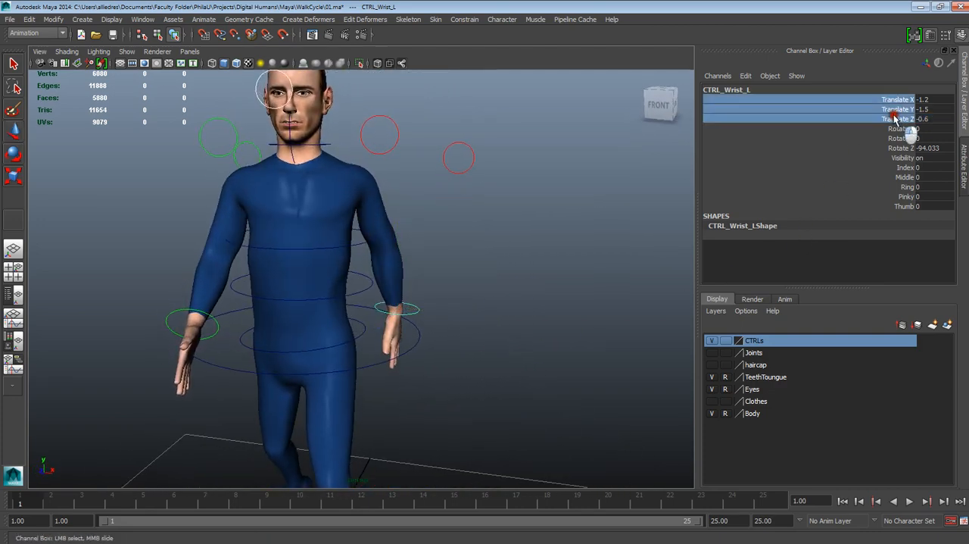
pyautogui.rightClick(891, 125)
pyautogui.click(903, 130)
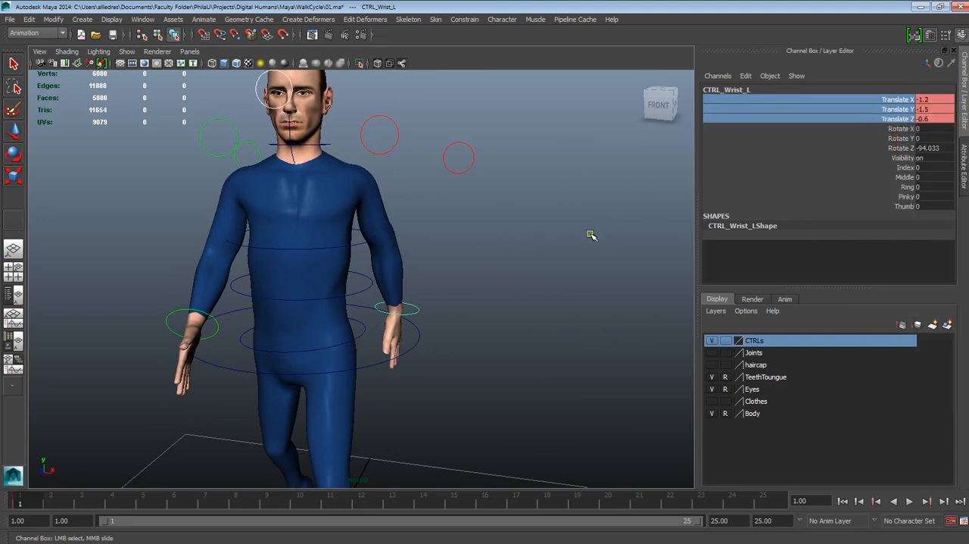
# - Try Rotate Z values of 0, about -96 and -100 on the left wrist control
pyautogui.keyDown('alt'); pyautogui.moveTo(590, 234); pyautogui.dragTo(483, 289); pyautogui.keyUp('alt')
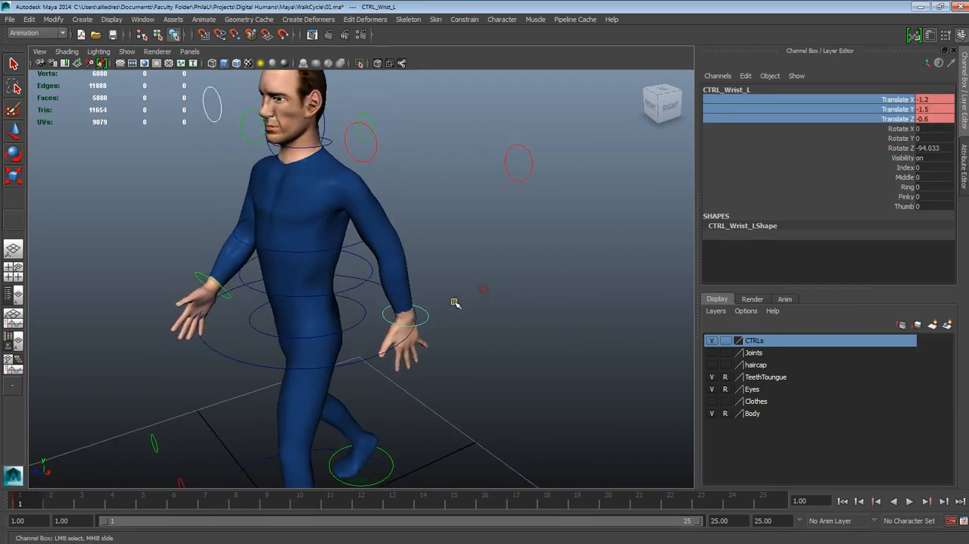
pyautogui.keyDown('alt'); pyautogui.moveTo(621, 234); pyautogui.dragTo(638, 259); pyautogui.keyUp('alt')
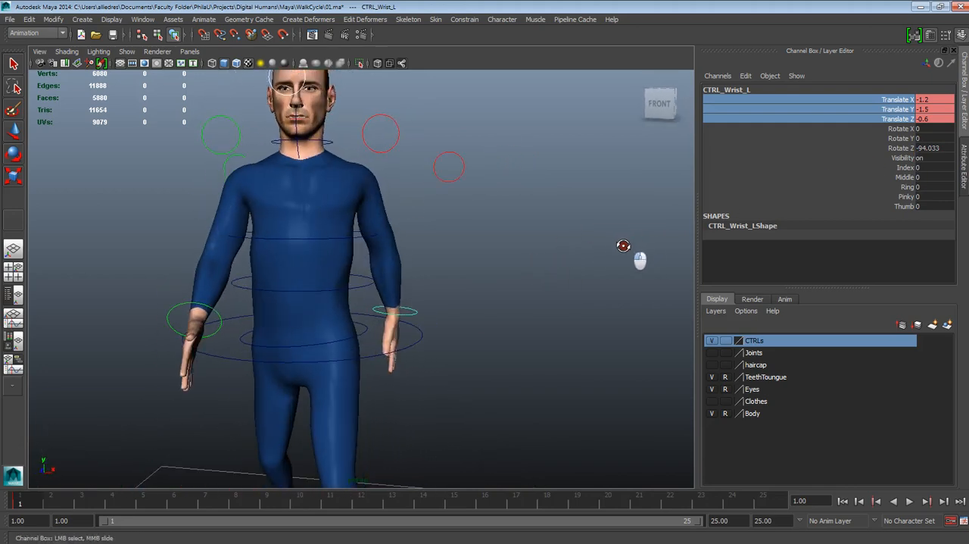
pyautogui.click(925, 148)
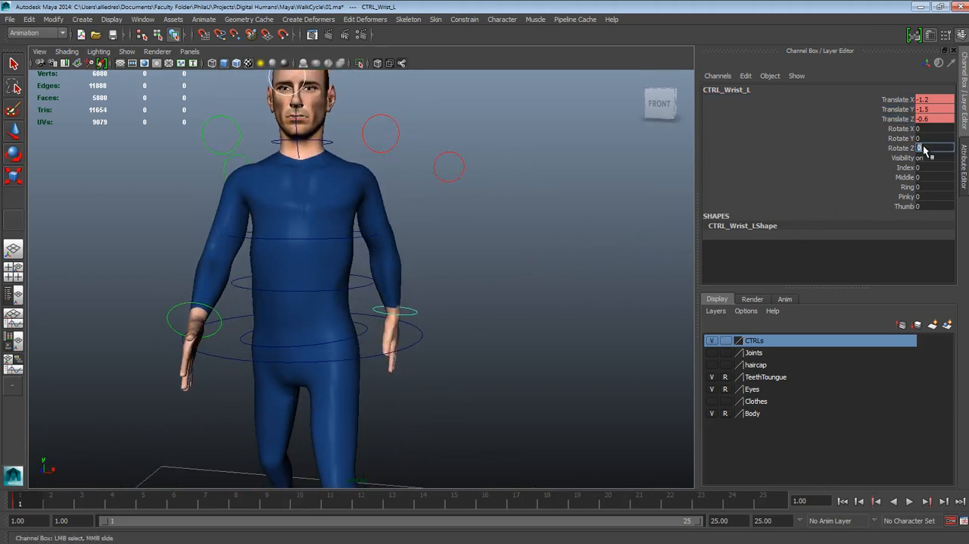
pyautogui.write('0')
pyautogui.press('Return')
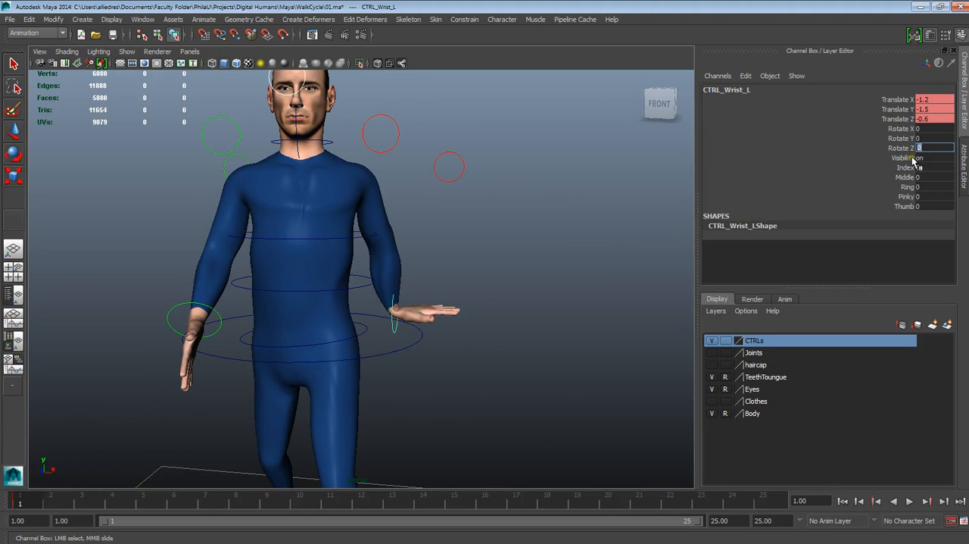
pyautogui.click(13, 152)
pyautogui.moveTo(405, 209); pyautogui.dragTo(519, 367)
pyautogui.doubleClick(937, 148)
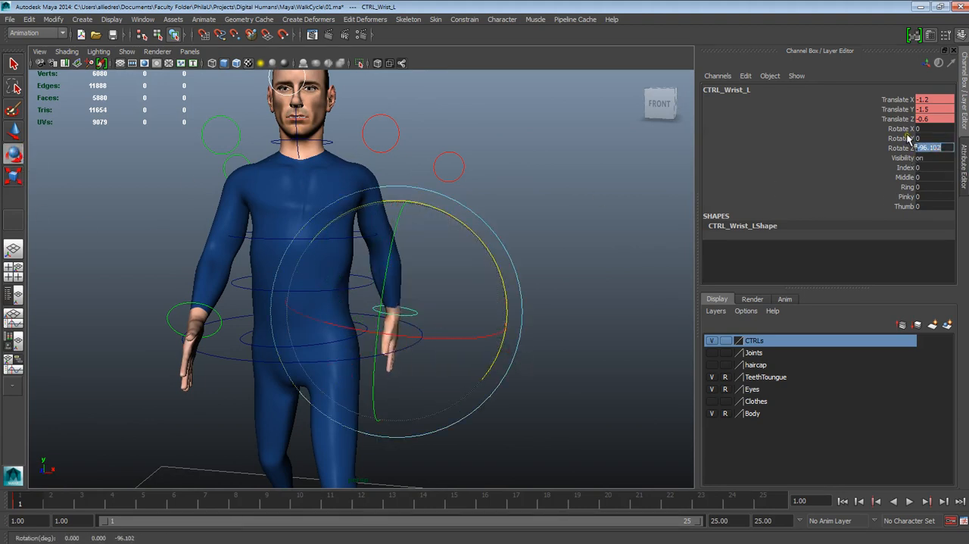
pyautogui.write('00')
pyautogui.press('Return')
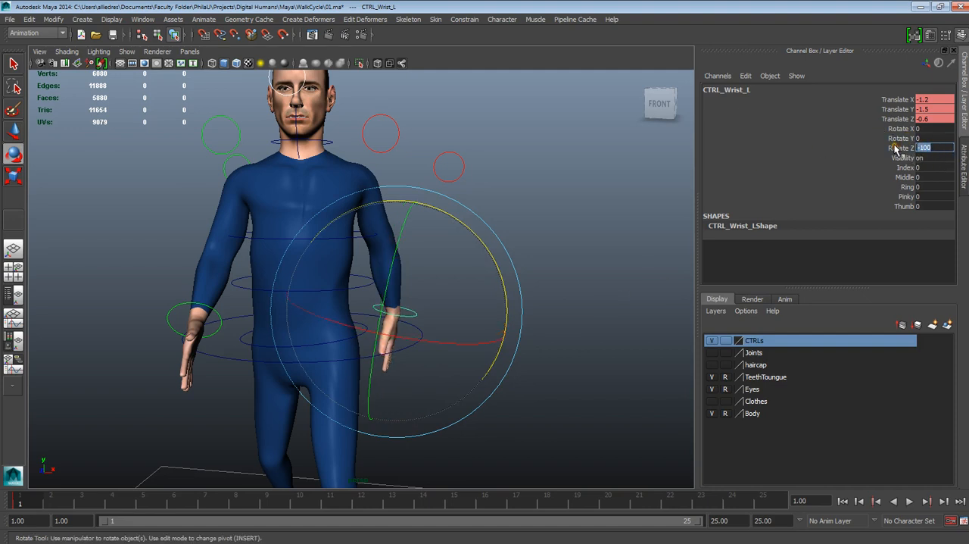
# - Set the left wrist control's Rotate Z to -90 and key the rotation at frame 1
pyautogui.press('Return')
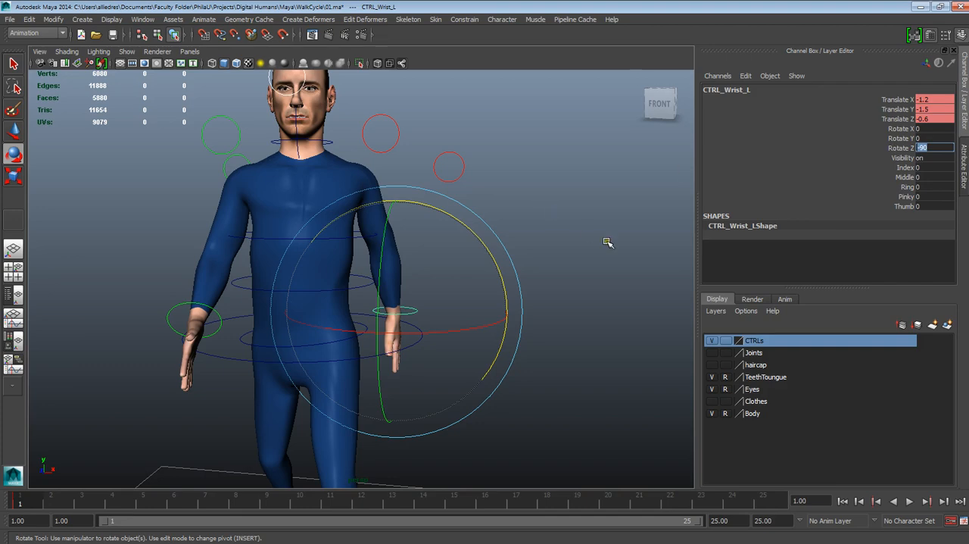
pyautogui.keyDown('alt'); pyautogui.moveTo(607, 243); pyautogui.dragTo(326, 248); pyautogui.keyUp('alt')
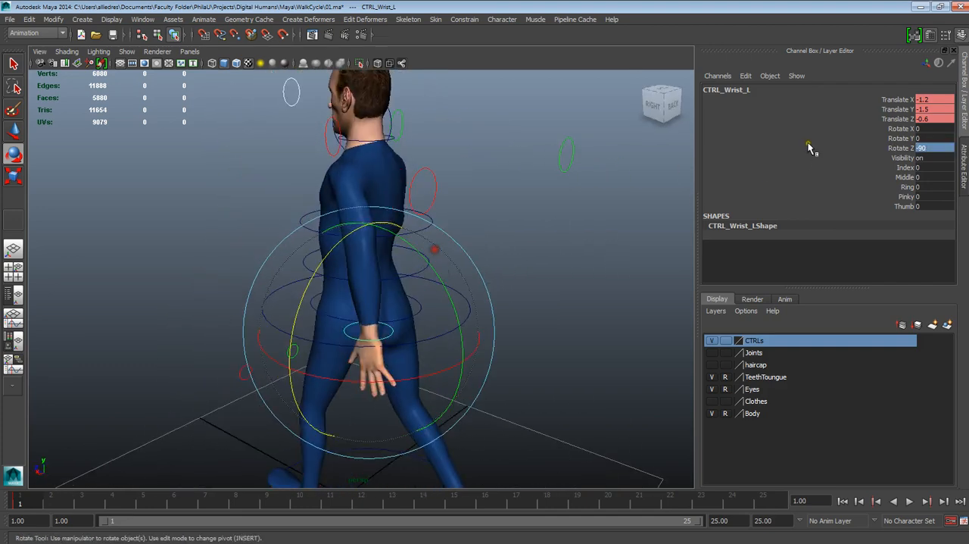
pyautogui.click(906, 150)
pyautogui.rightClick(904, 149)
pyautogui.click(905, 168)
# - Examine the arms, shoulders and overall contact pose in the perspective view and the front view
pyautogui.scroll(-5, 623, 250)
pyautogui.keyDown('alt'); pyautogui.moveTo(522, 273); pyautogui.dragTo(599, 277); pyautogui.keyUp('alt')
pyautogui.click(580, 273)
pyautogui.scroll(3, 524, 305)
pyautogui.keyDown('alt'); pyautogui.moveTo(476, 334); pyautogui.dragTo(538, 329); pyautogui.keyUp('alt')
pyautogui.scroll(3, 523, 327)
pyautogui.scroll(-3, 515, 352)
pyautogui.scroll(3, 356, 350)
pyautogui.scroll(2, 516, 325)
pyautogui.keyDown('alt'); pyautogui.moveTo(354, 173); pyautogui.dragTo(364, 258, button='middle'); pyautogui.keyUp('alt')
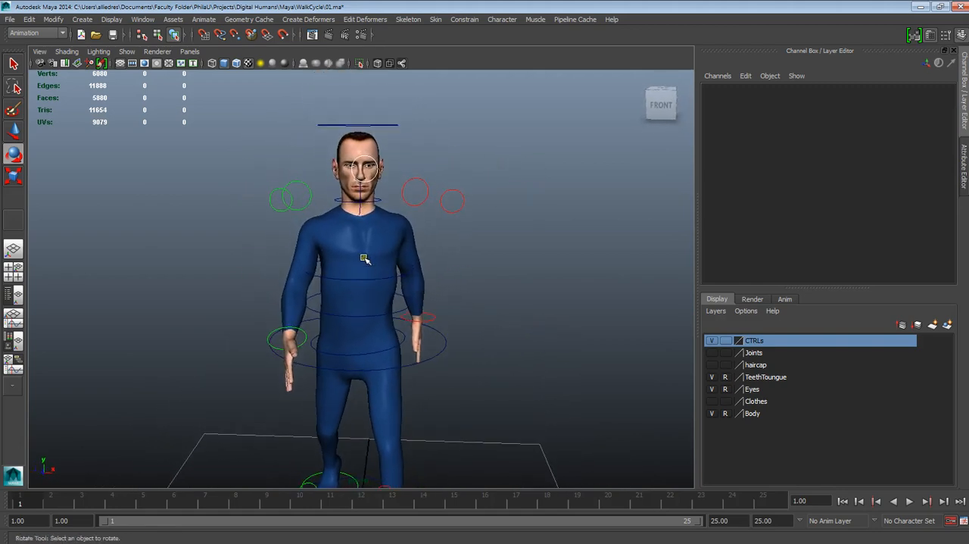
pyautogui.scroll(-3, 489, 317)
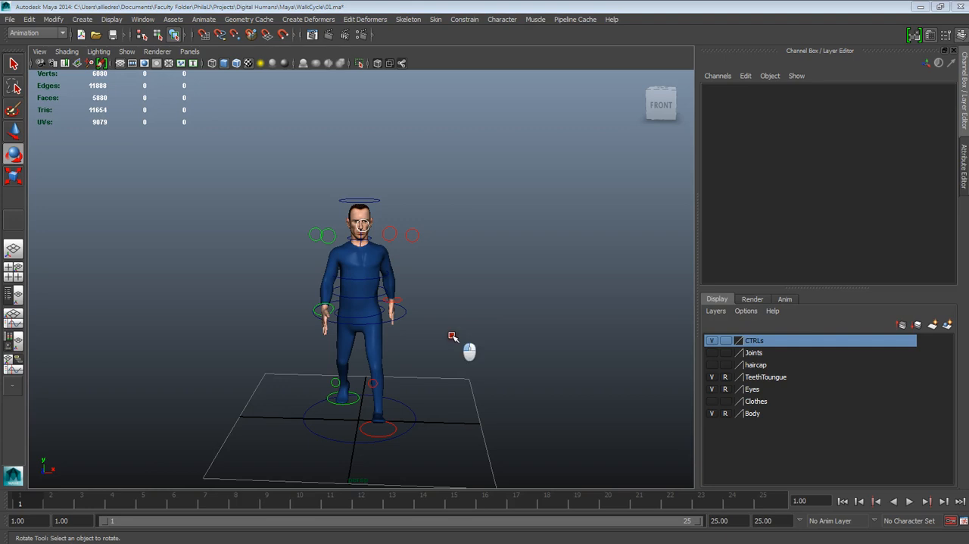
pyautogui.click(454, 370)
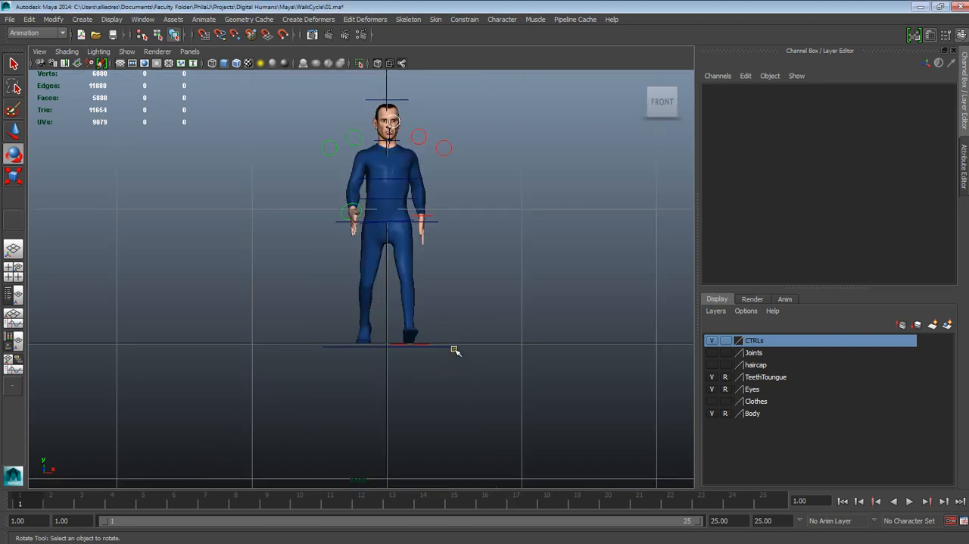
pyautogui.scroll(1, 454, 349)
pyautogui.scroll(2, 455, 350)
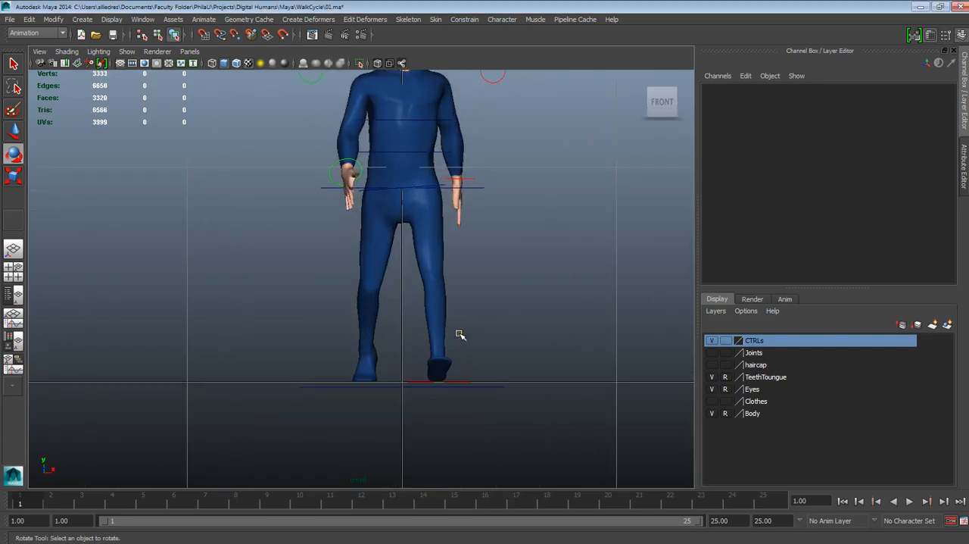
pyautogui.scroll(-3, 443, 262)
pyautogui.scroll(4, 444, 357)
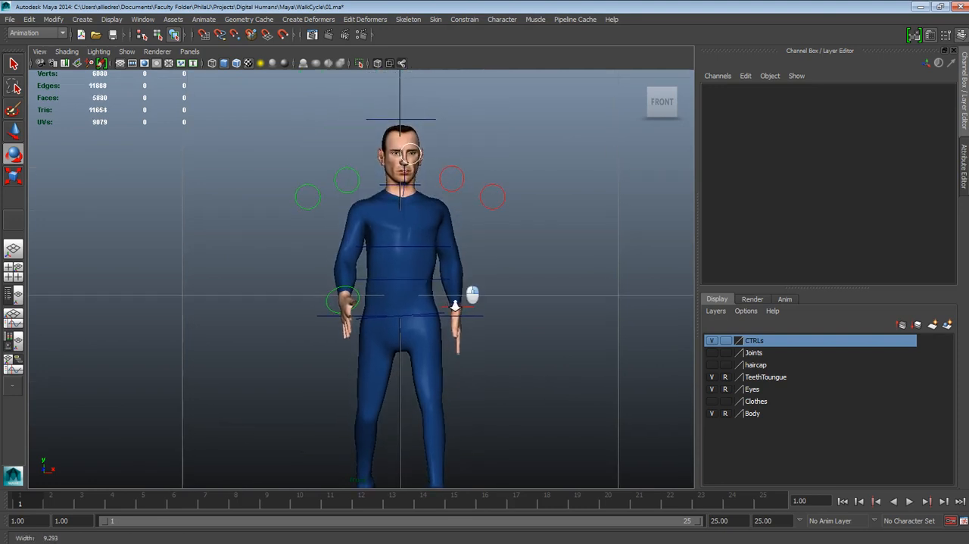
pyautogui.scroll(-2, 478, 340)
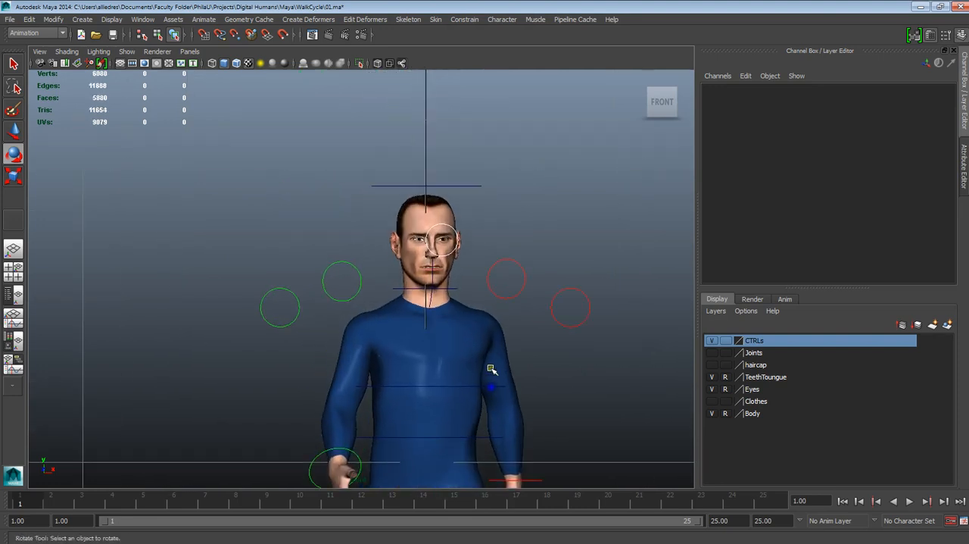
pyautogui.scroll(4, 480, 258)
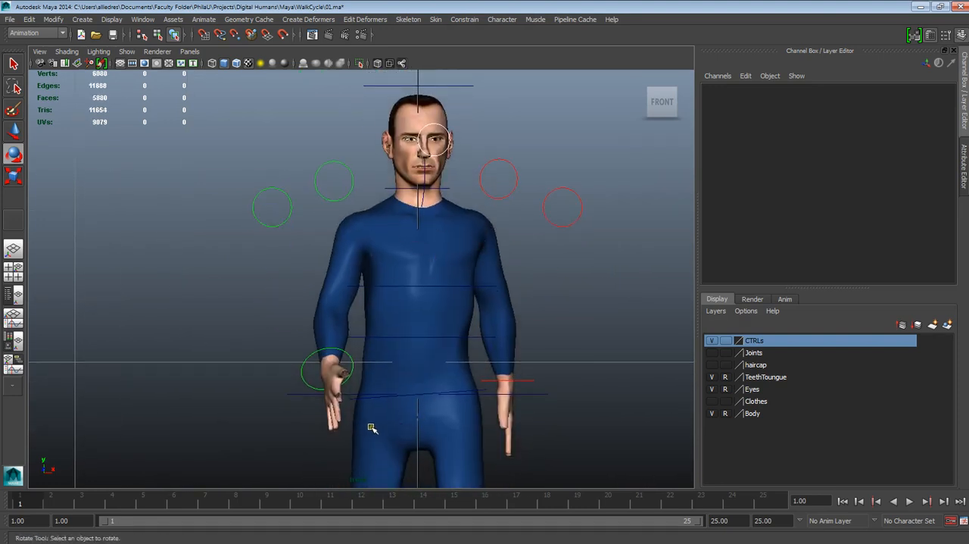
# - Set the right clavicle control's Rotate Z to 18 and deselect it
pyautogui.click(348, 193)
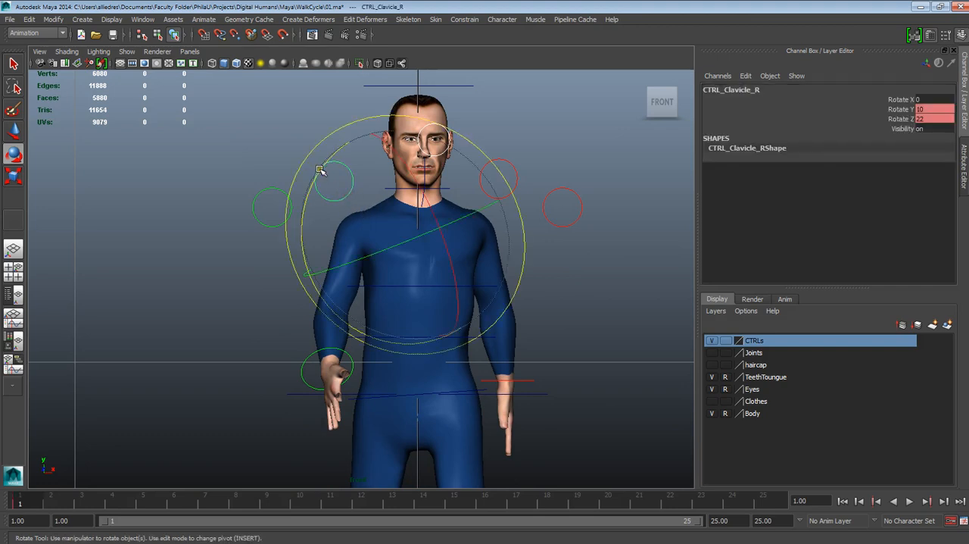
pyautogui.moveTo(321, 170)
pyautogui.mouseDown()
pyautogui.moveTo(335, 177)
pyautogui.moveTo(314, 181)
pyautogui.mouseUp()
pyautogui.click(884, 111)
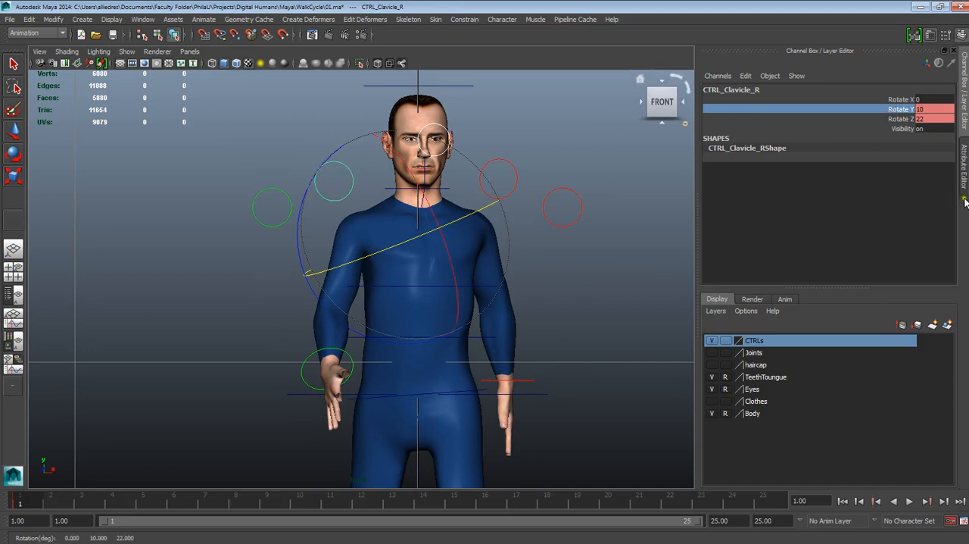
pyautogui.click(899, 119)
pyautogui.moveTo(541, 139); pyautogui.dragTo(564, 131, button='middle')
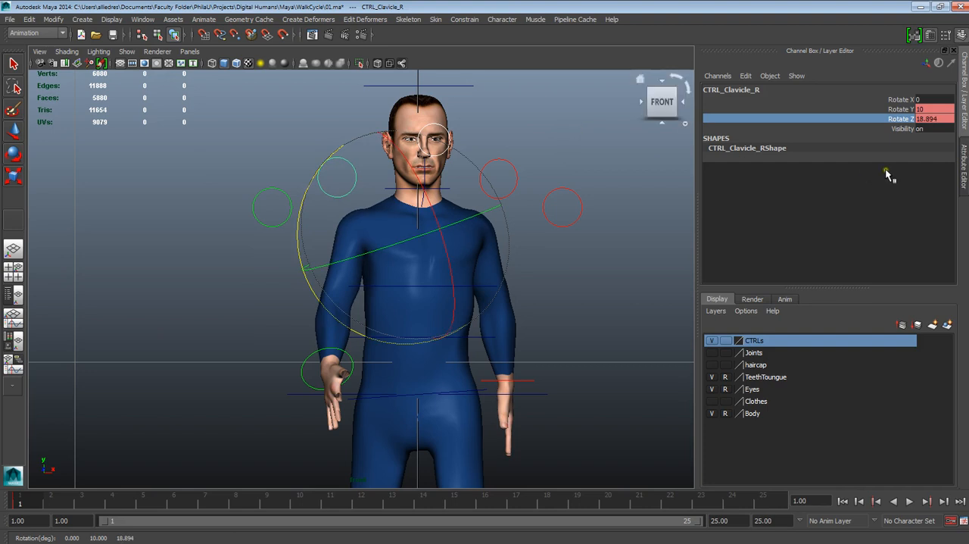
pyautogui.click(925, 118)
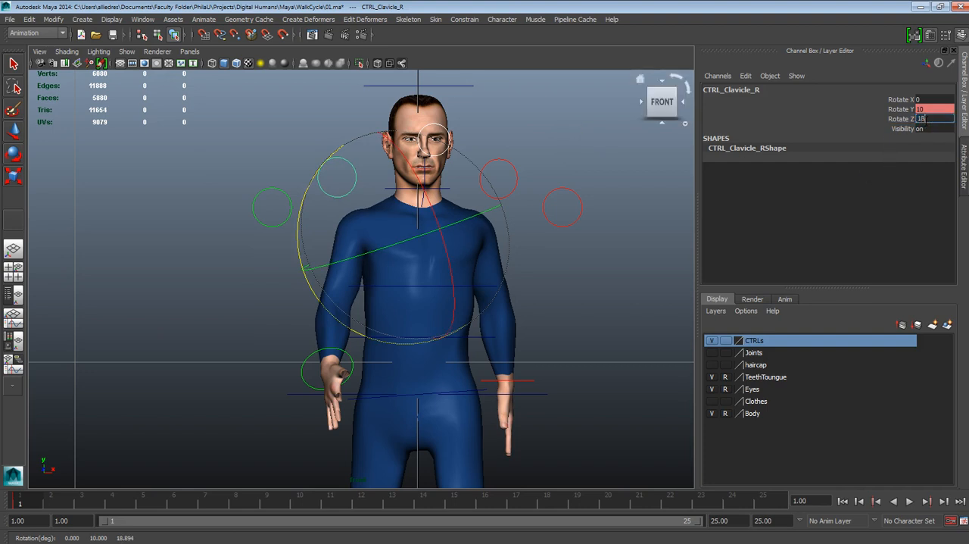
pyautogui.write('18')
pyautogui.press('Return')
pyautogui.click(568, 325)
pyautogui.scroll(-3, 564, 340)
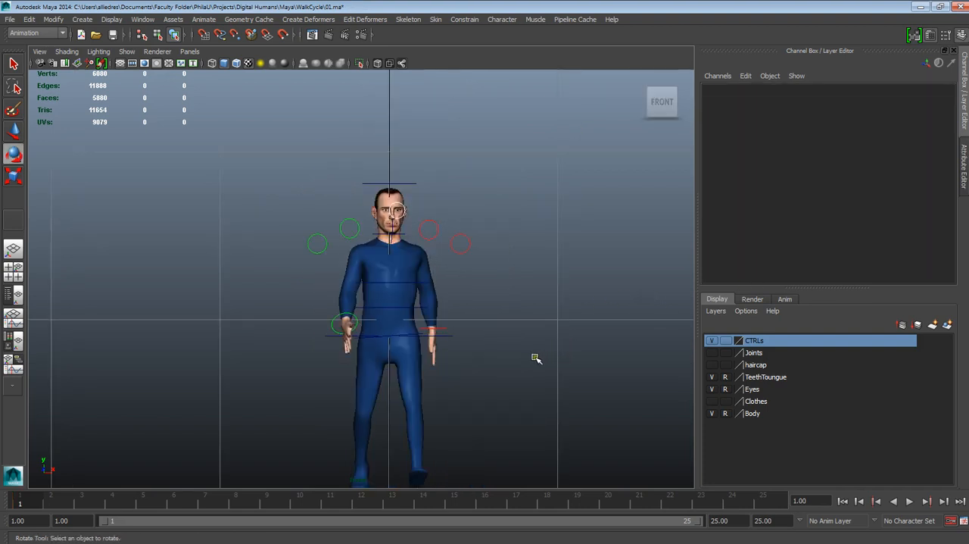
# - Set the left clavicle control's Rotate Z to -23 and deselect it
pyautogui.scroll(-1, 537, 359)
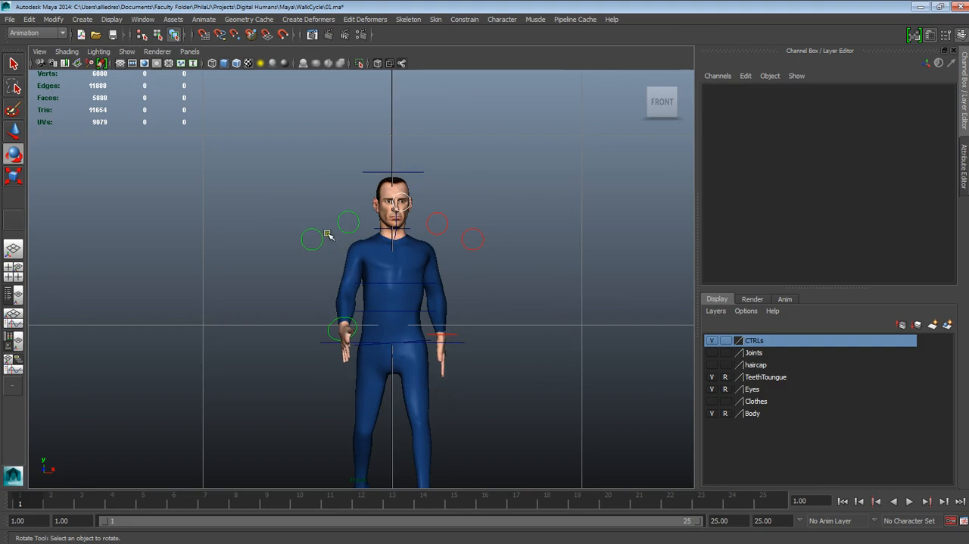
pyautogui.click(444, 231)
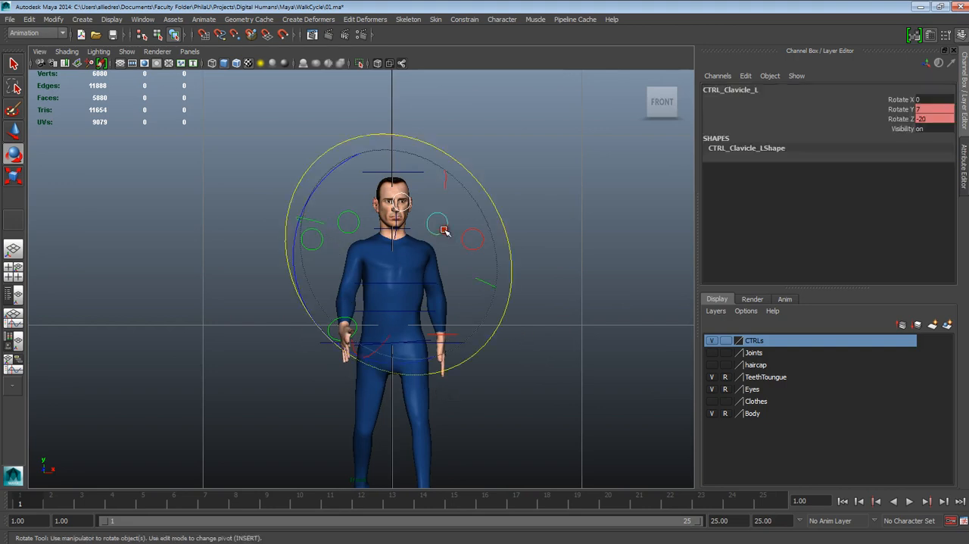
pyautogui.click(901, 109)
pyautogui.moveTo(648, 149); pyautogui.dragTo(658, 150, button='middle')
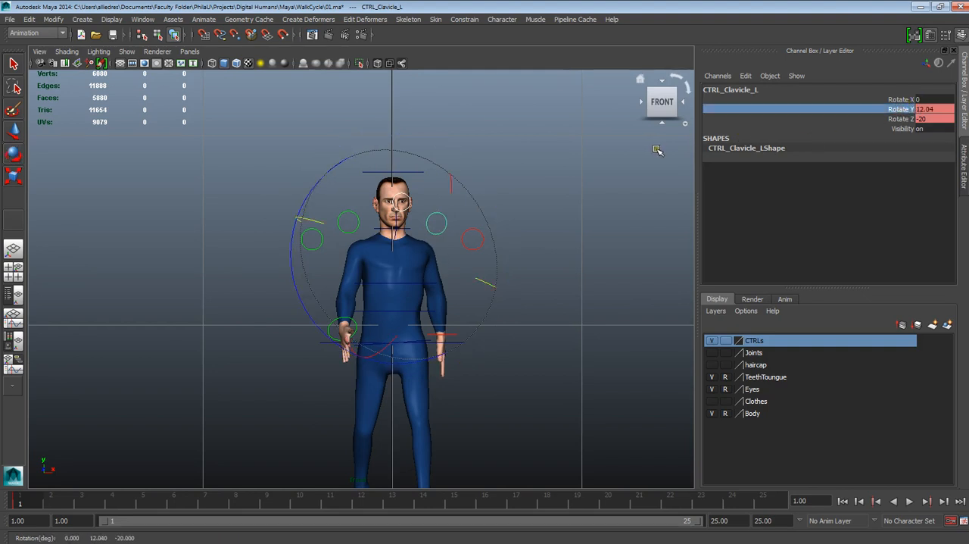
pyautogui.click(898, 119)
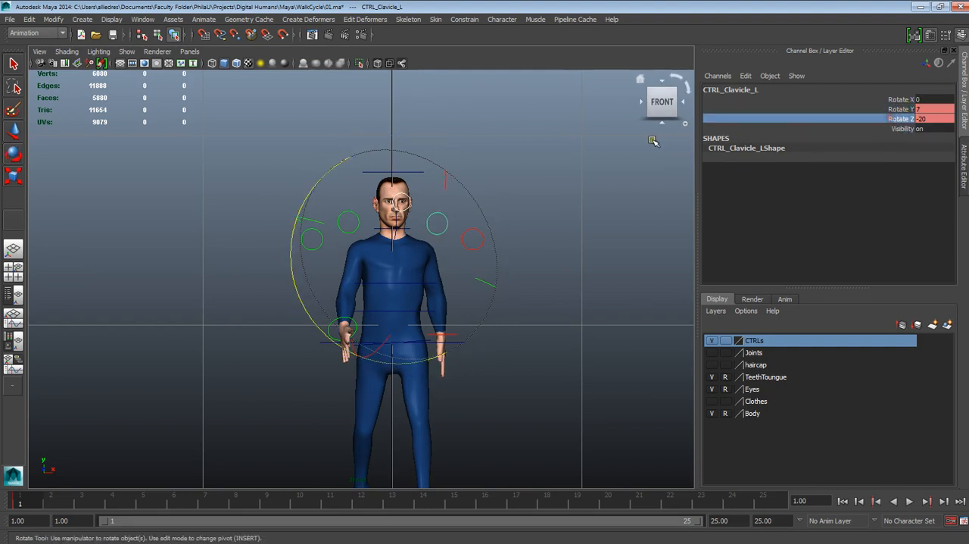
pyautogui.moveTo(657, 149); pyautogui.dragTo(655, 144, button='middle')
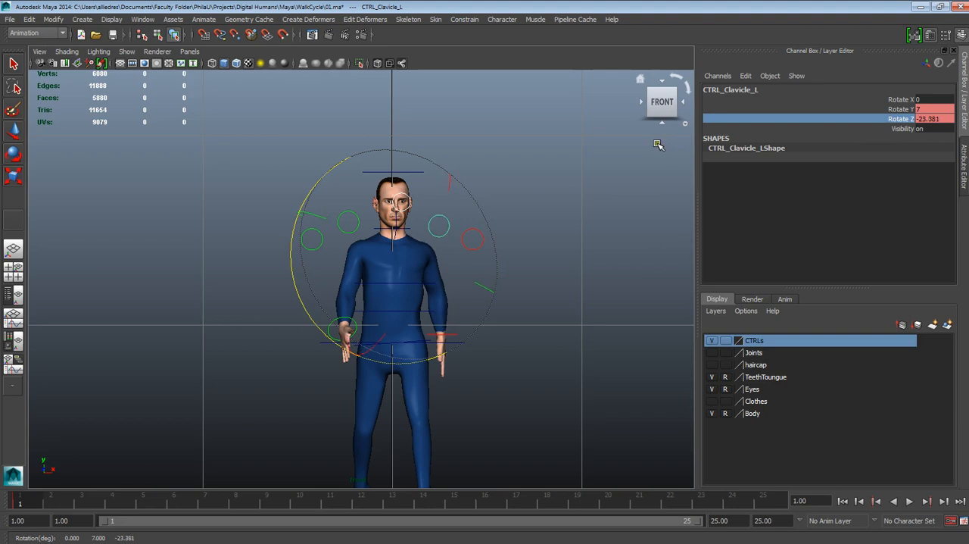
pyautogui.click(930, 120)
pyautogui.write('-23')
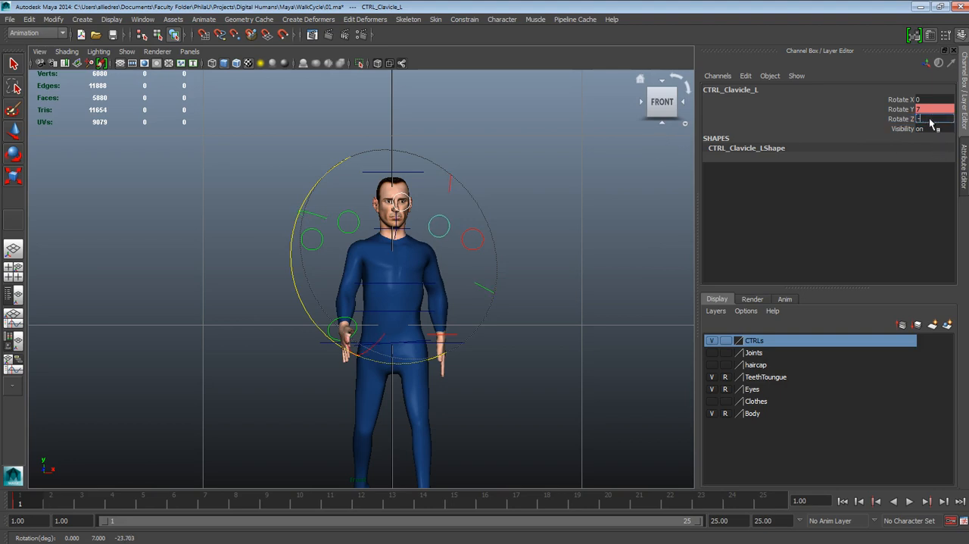
pyautogui.press('Return')
pyautogui.click(519, 395)
# - Examine the adjusted shoulders, head, hands and feet in the front view
pyautogui.scroll(-3, 518, 401)
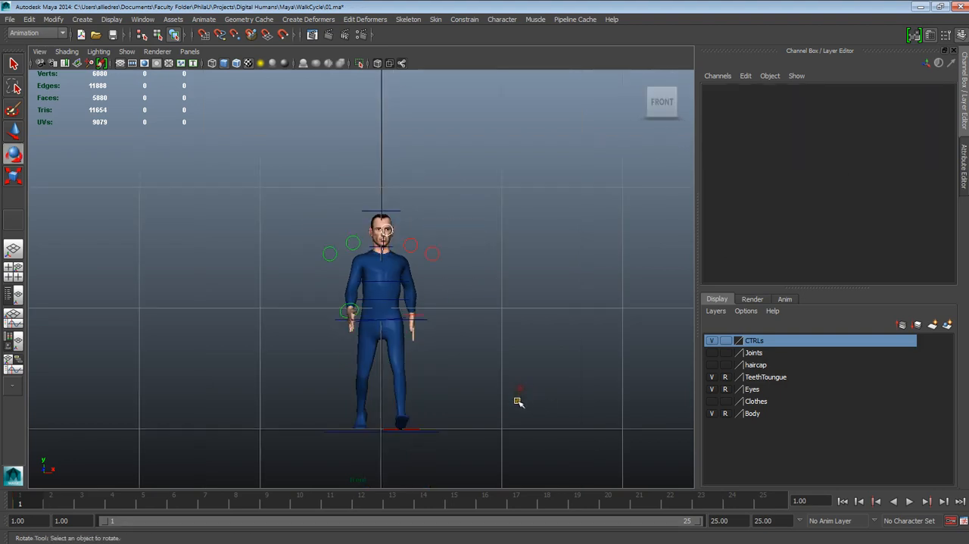
pyautogui.scroll(1, 515, 402)
pyautogui.keyDown('alt'); pyautogui.moveTo(501, 412); pyautogui.dragTo(517, 333, button='middle'); pyautogui.keyUp('alt')
pyautogui.scroll(2, 517, 338)
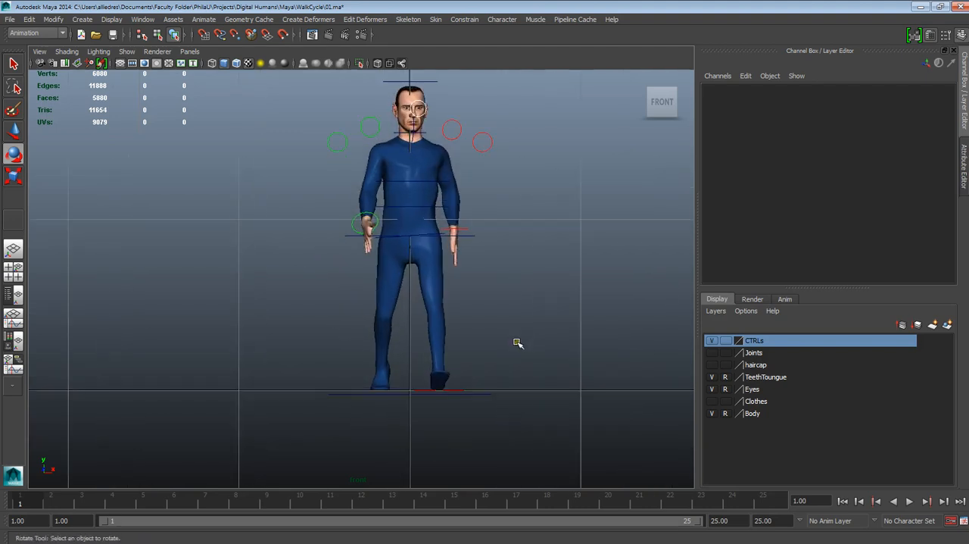
pyautogui.keyDown('alt'); pyautogui.moveTo(511, 276); pyautogui.dragTo(499, 352, button='middle'); pyautogui.keyUp('alt')
pyautogui.scroll(4, 501, 337)
pyautogui.keyDown('alt'); pyautogui.moveTo(508, 137); pyautogui.dragTo(482, 315, button='middle'); pyautogui.keyUp('alt')
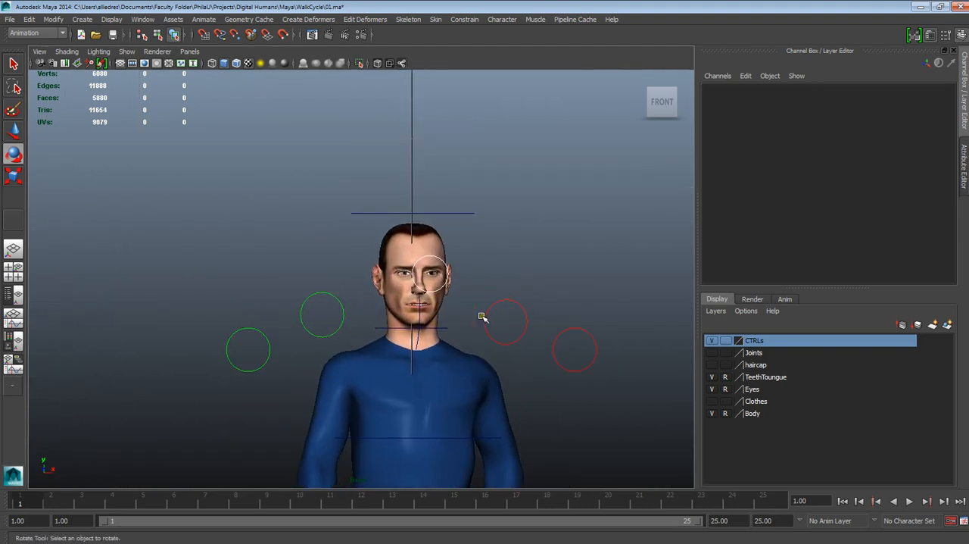
pyautogui.scroll(2, 483, 314)
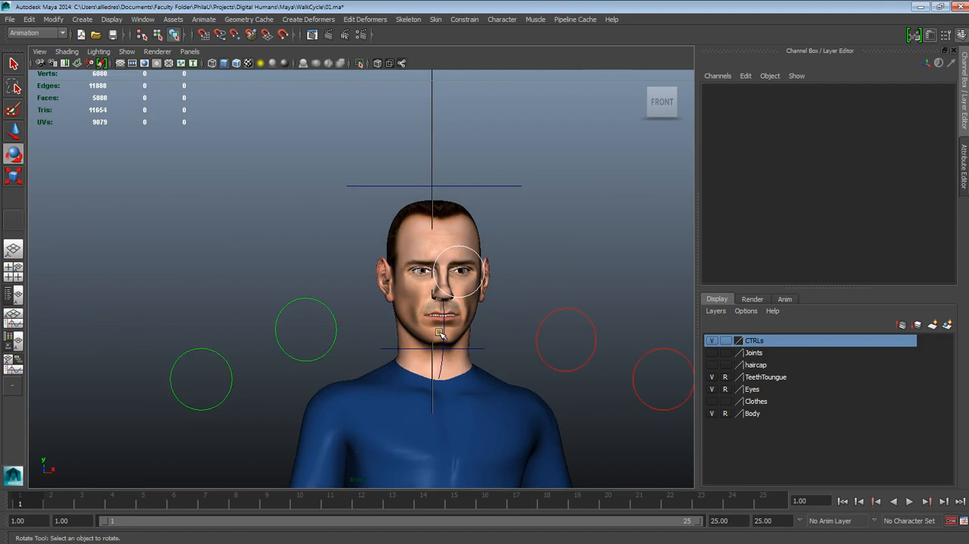
pyautogui.scroll(-5, 425, 355)
pyautogui.scroll(2, 364, 300)
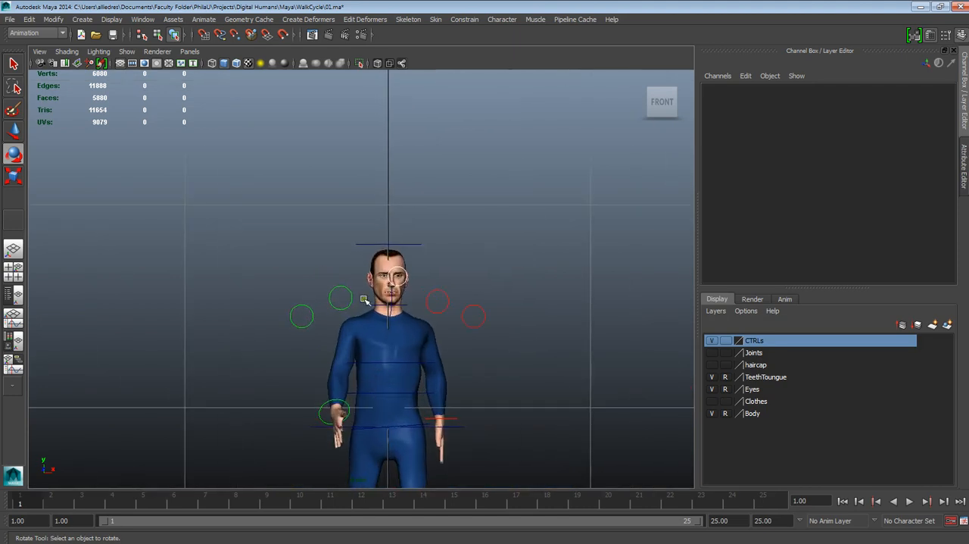
pyautogui.keyDown('alt'); pyautogui.moveTo(492, 429); pyautogui.dragTo(483, 208, button='middle'); pyautogui.keyUp('alt')
pyautogui.scroll(1, 486, 241)
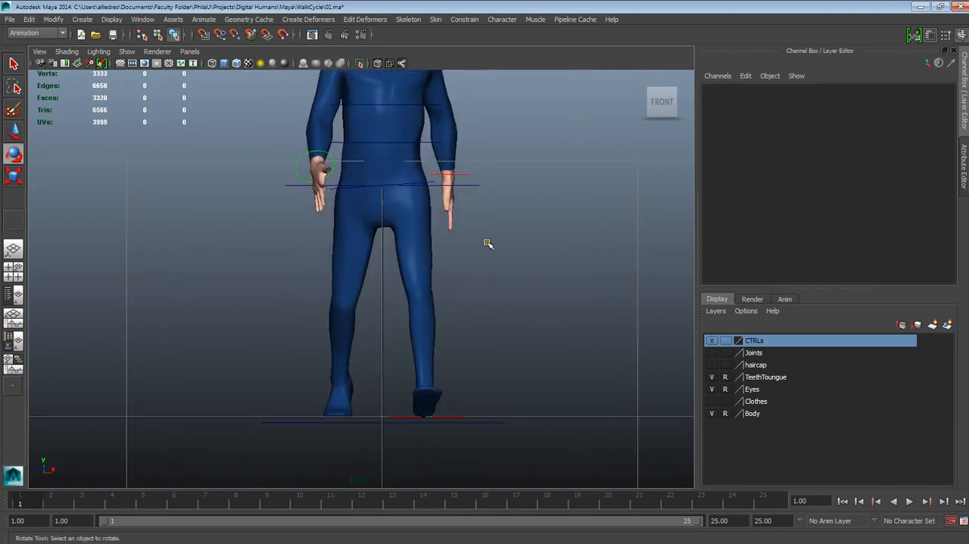
# - Move the left foot control inward in the front view and set its Translate X to -0.18
pyautogui.click(453, 418)
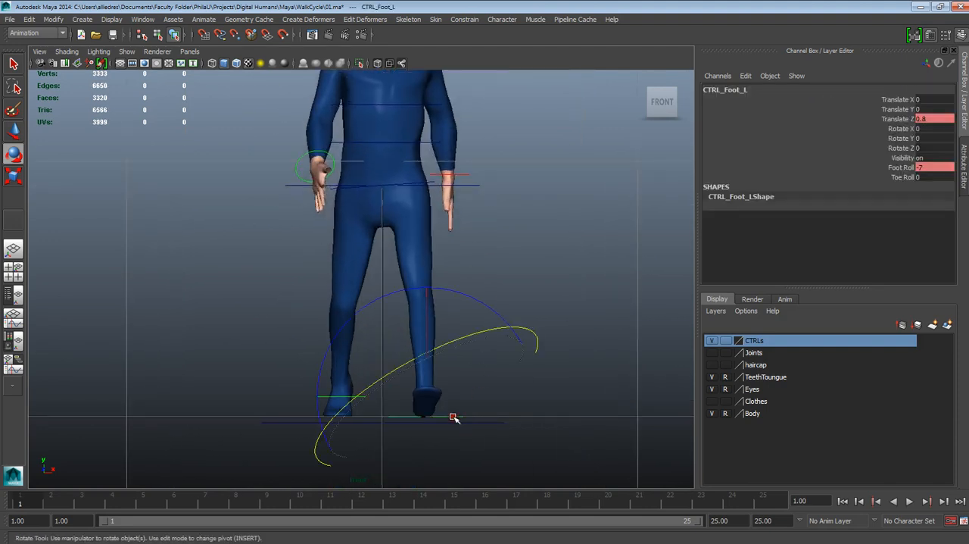
pyautogui.click(13, 130)
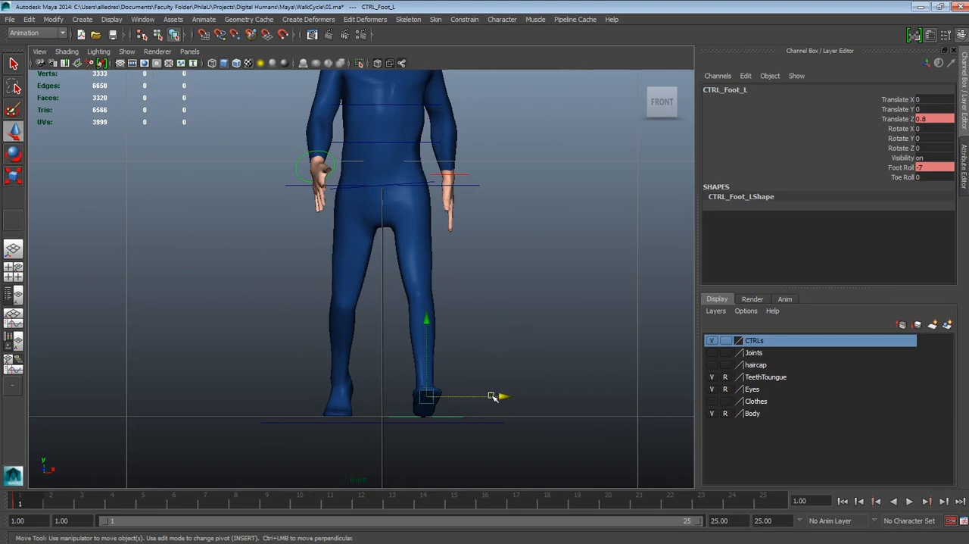
pyautogui.moveTo(492, 397); pyautogui.dragTo(473, 397)
pyautogui.hotkey('ctrl', 'z')
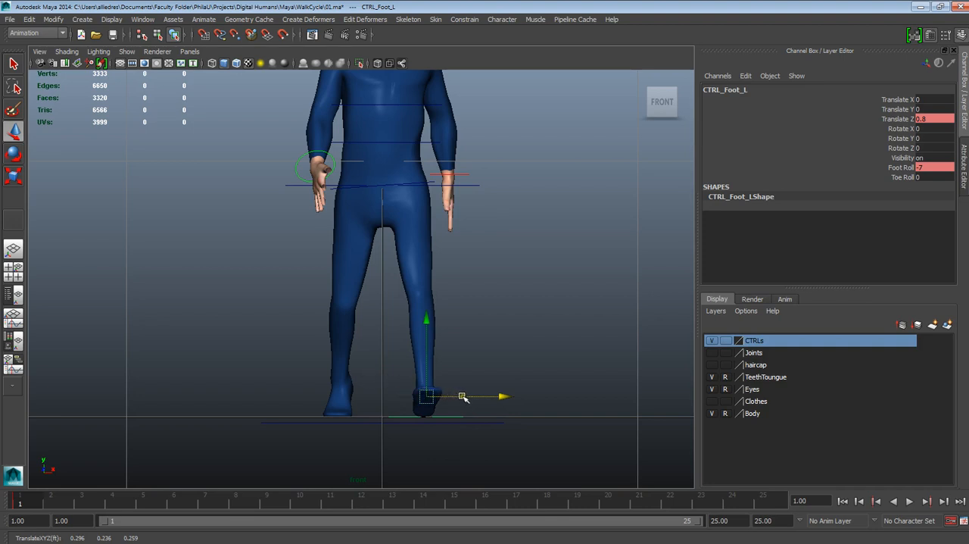
pyautogui.moveTo(463, 397); pyautogui.dragTo(453, 397)
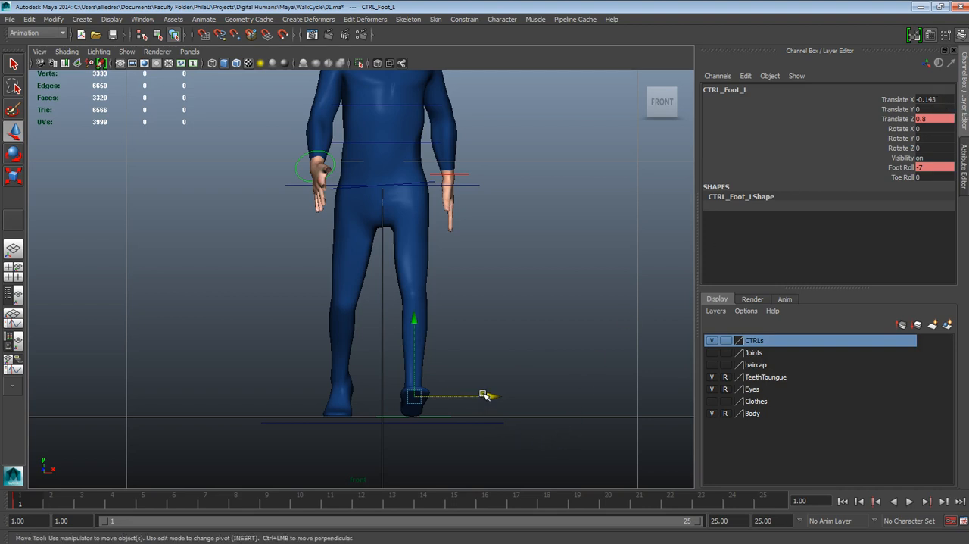
pyautogui.moveTo(485, 395); pyautogui.dragTo(480, 396)
pyautogui.click(929, 100)
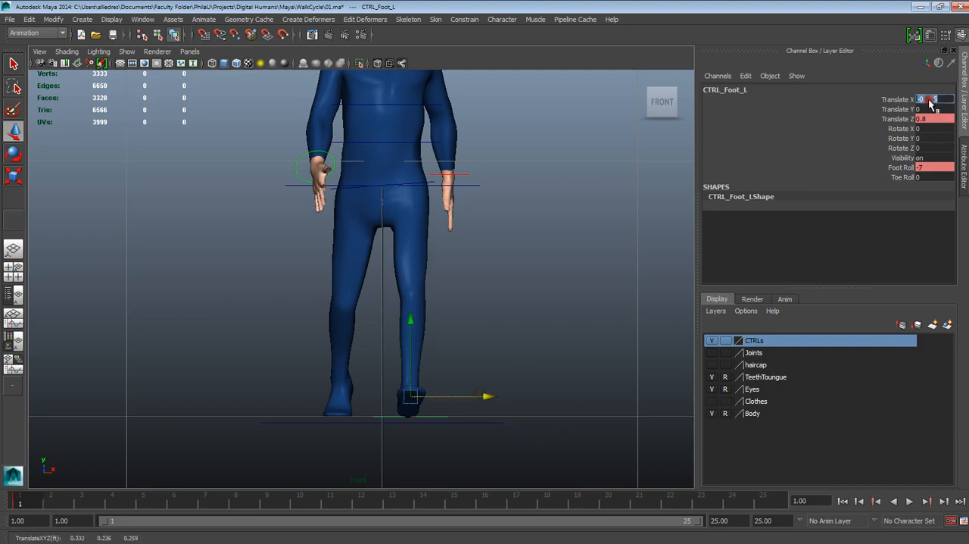
pyautogui.moveTo(927, 100); pyautogui.dragTo(945, 100)
pyautogui.write('180')
pyautogui.press('Return')
# - Key the left foot control's Translate X at frame 1
pyautogui.click(899, 99)
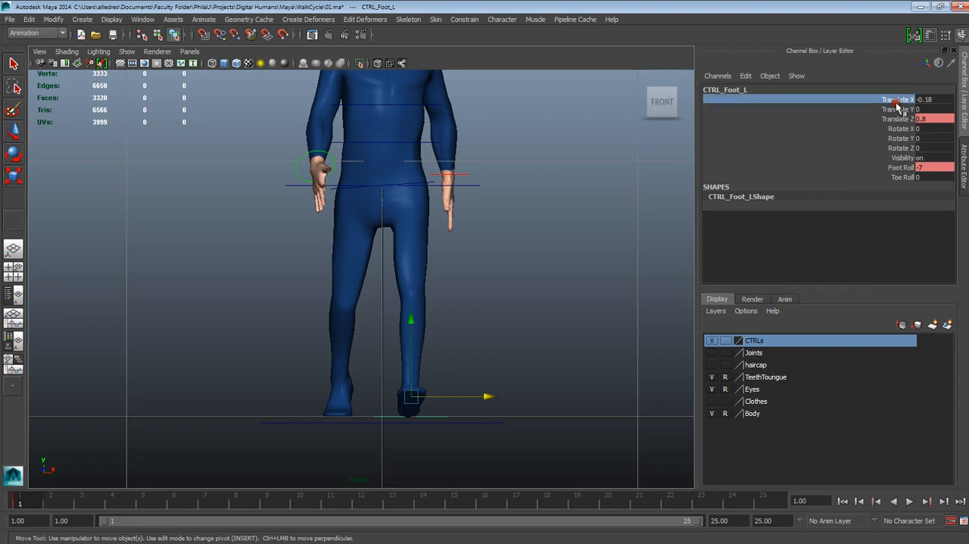
pyautogui.rightClick(891, 99)
pyautogui.click(893, 122)
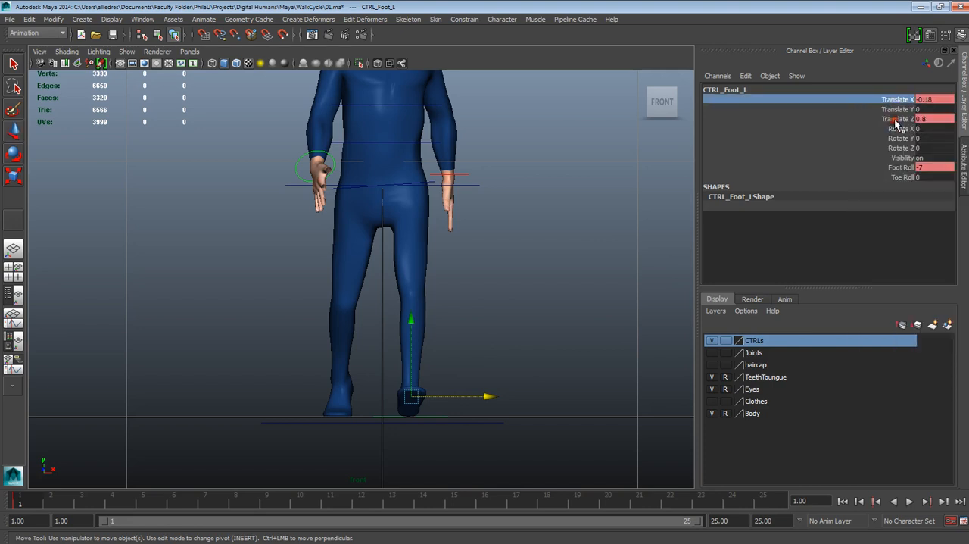
# - Move the right foot control inward, set its Translate X to 0.2 and deselect it
pyautogui.click(355, 414)
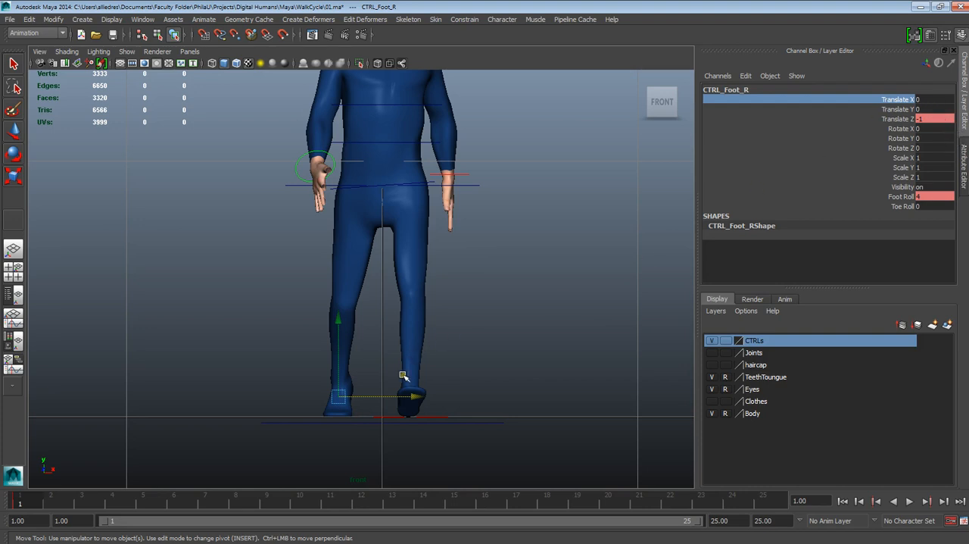
pyautogui.moveTo(398, 393); pyautogui.dragTo(417, 396)
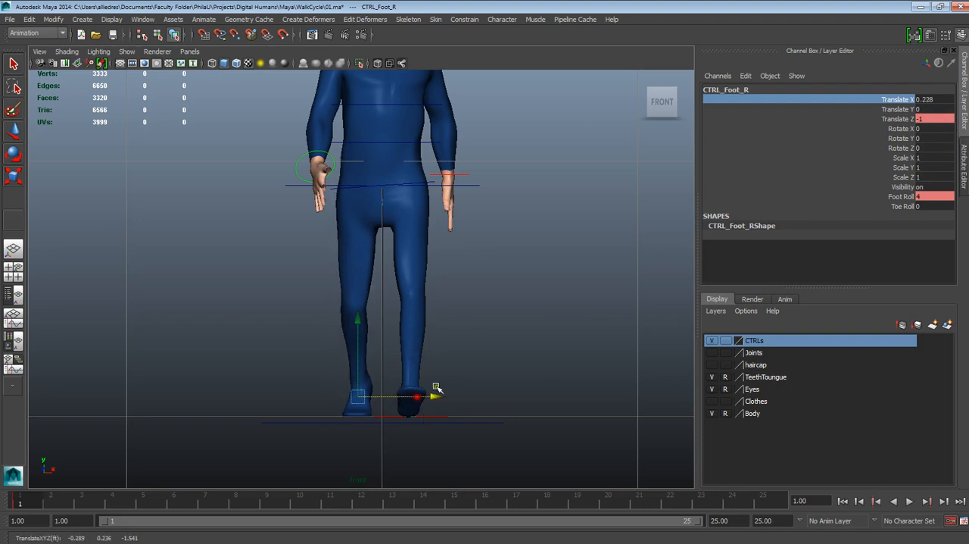
pyautogui.doubleClick(928, 99)
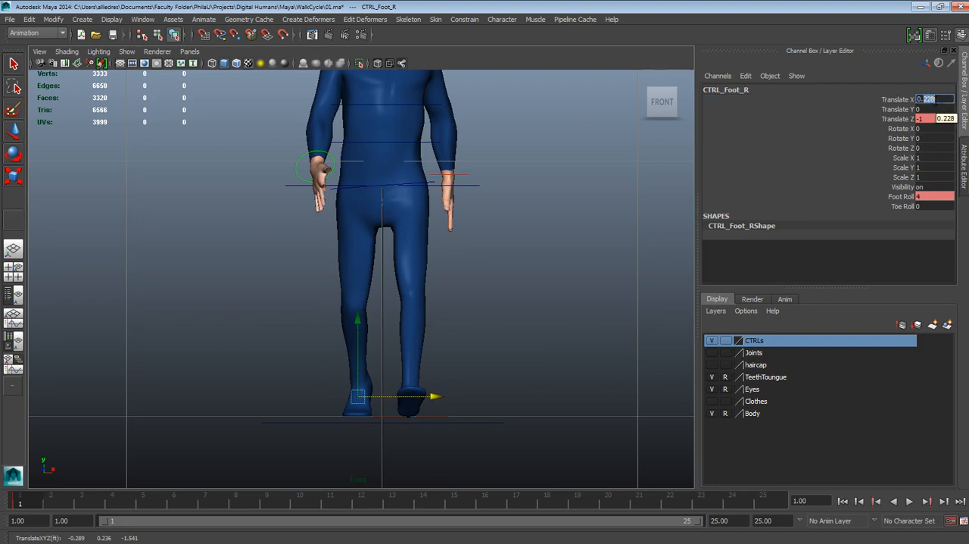
pyautogui.press('Return')
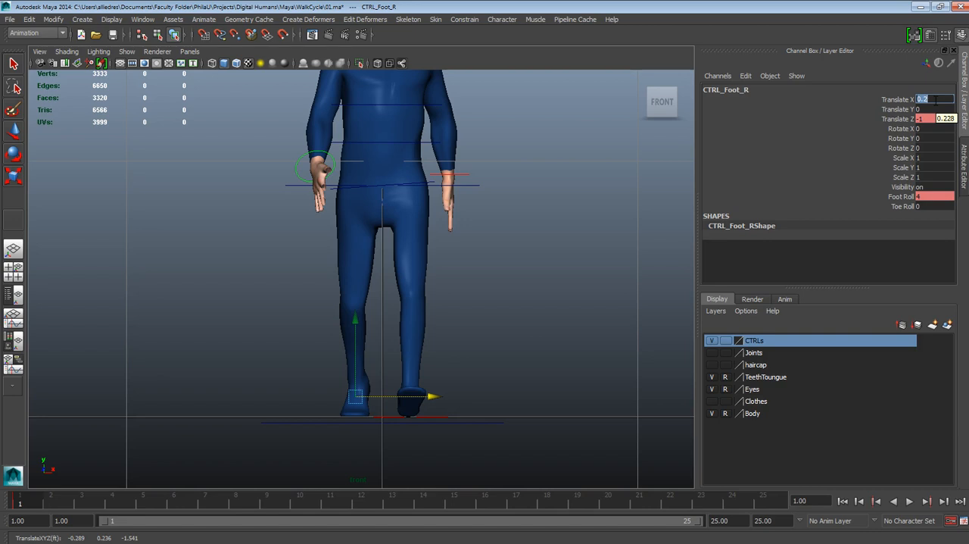
pyautogui.click(535, 255)
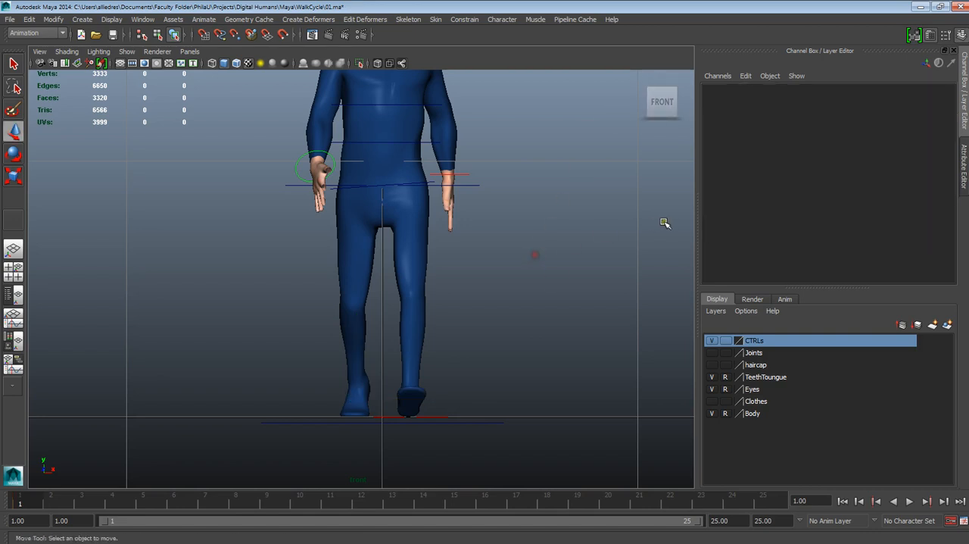
# - In the perspective view, key the right foot control's Translate X at frame 1 and deselect the control
pyautogui.click(442, 414)
pyautogui.click(443, 419)
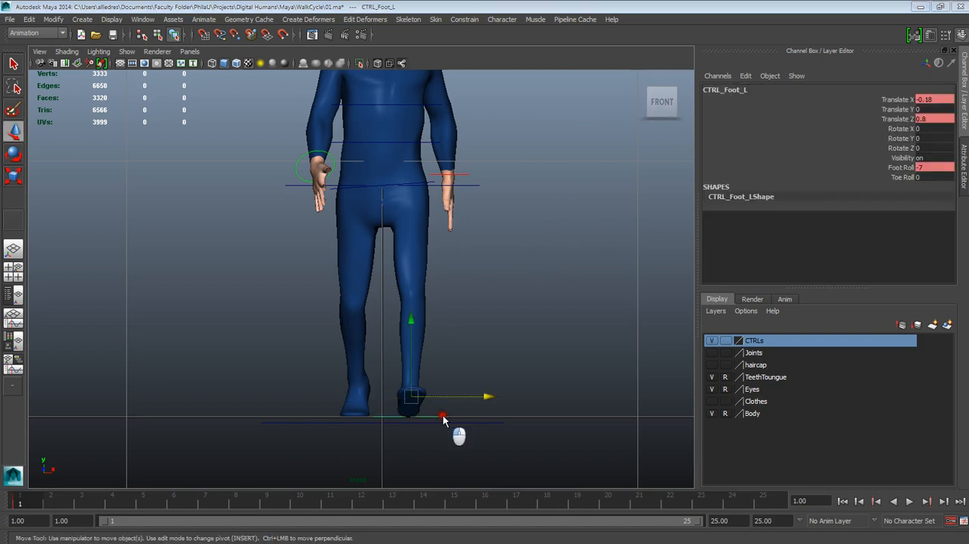
pyautogui.press('space')
pyautogui.moveTo(441, 389); pyautogui.dragTo(441, 356)
pyautogui.keyDown('alt'); pyautogui.moveTo(439, 422); pyautogui.dragTo(480, 420); pyautogui.keyUp('alt')
pyautogui.scroll(4, 480, 420)
pyautogui.keyDown('alt'); pyautogui.moveTo(390, 379); pyautogui.dragTo(425, 293, button='middle'); pyautogui.keyUp('alt')
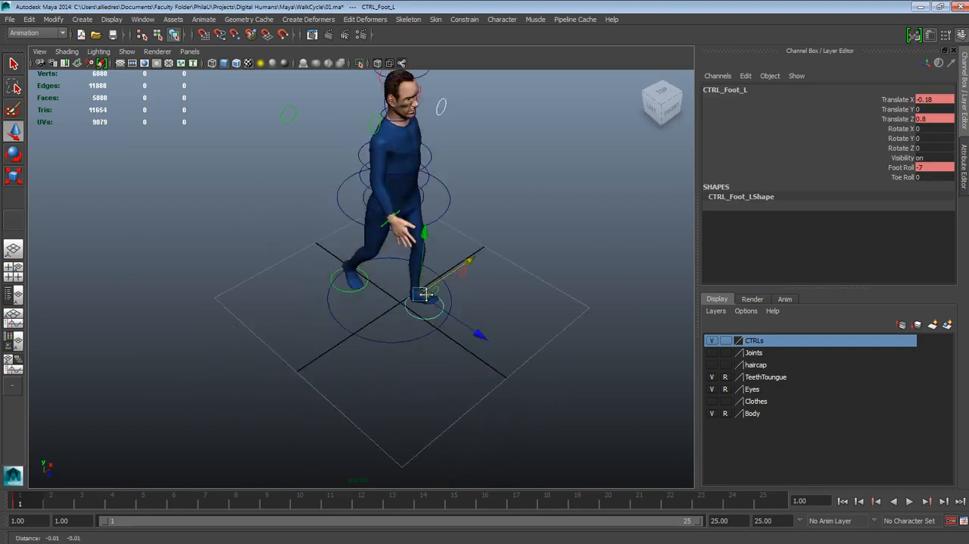
pyautogui.scroll(2, 426, 294)
pyautogui.keyDown('alt'); pyautogui.moveTo(426, 294); pyautogui.dragTo(387, 283); pyautogui.keyUp('alt')
pyautogui.click(385, 306)
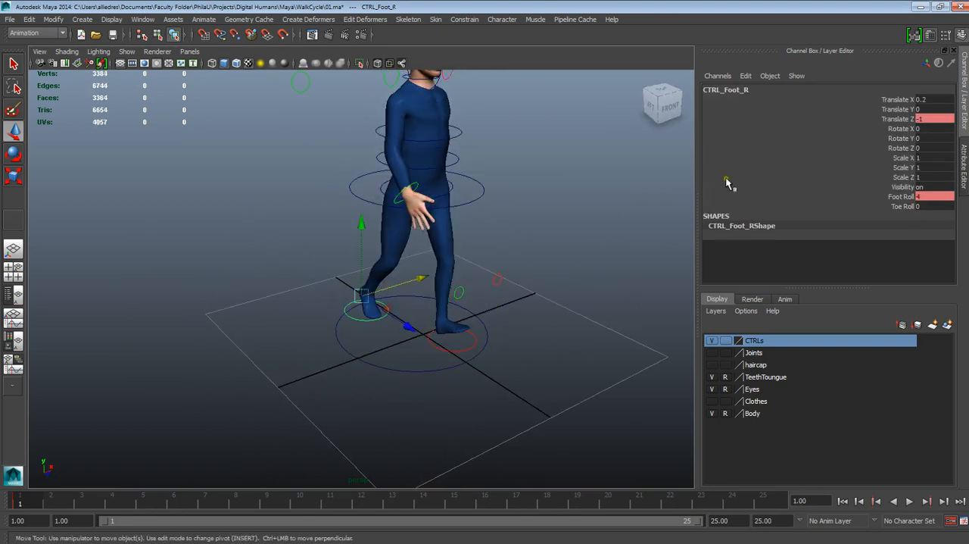
pyautogui.click(898, 99)
pyautogui.rightClick(905, 101)
pyautogui.click(901, 122)
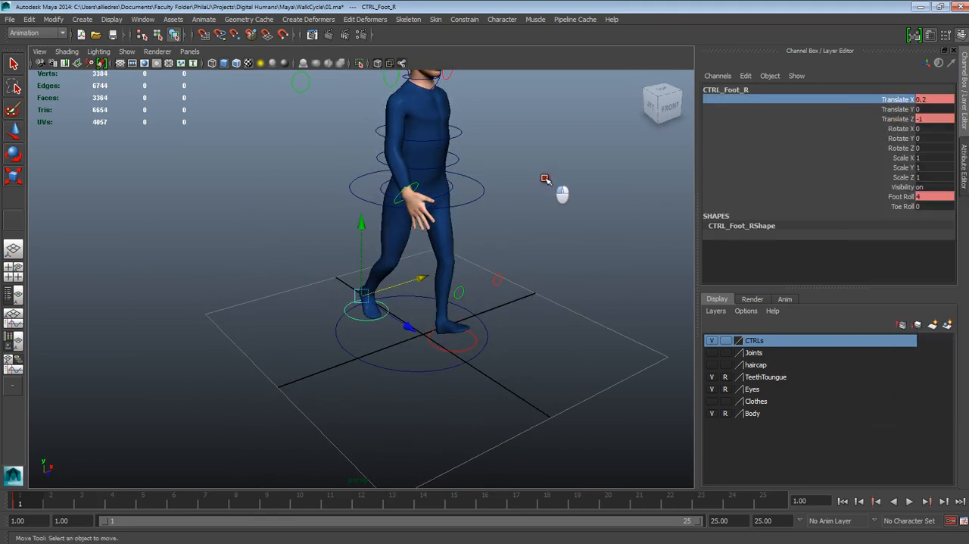
pyautogui.click(545, 179)
# - Select all of the character's rig controls and copy their keys at frame 1
pyautogui.keyDown('alt'); pyautogui.moveTo(545, 179); pyautogui.dragTo(460, 260); pyautogui.keyUp('alt')
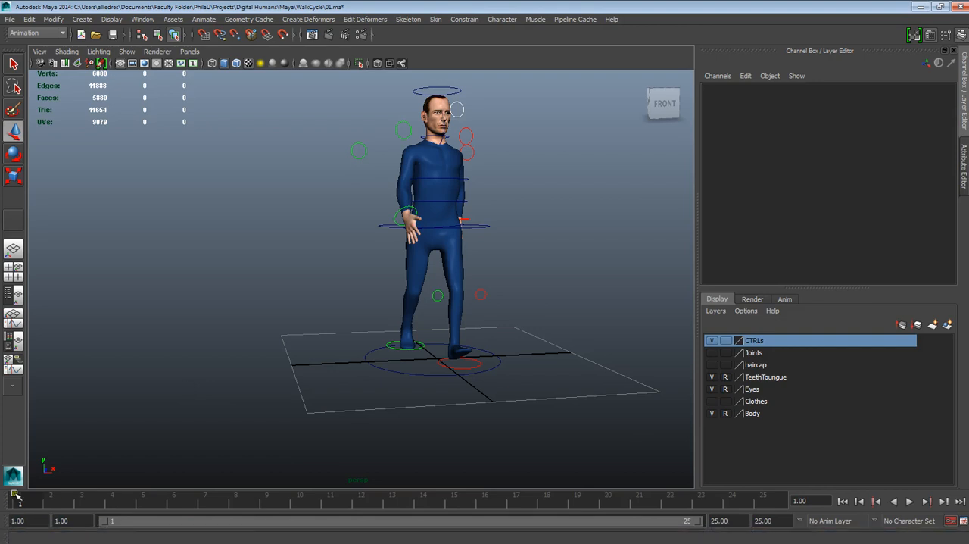
pyautogui.keyDown('alt'); pyautogui.moveTo(376, 277); pyautogui.dragTo(395, 293); pyautogui.keyUp('alt')
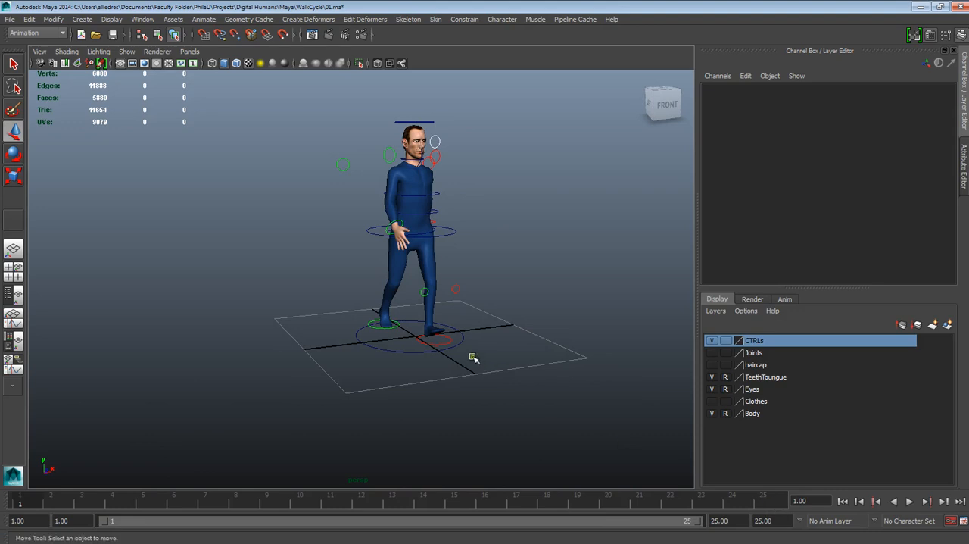
pyautogui.moveTo(547, 370); pyautogui.dragTo(231, 76)
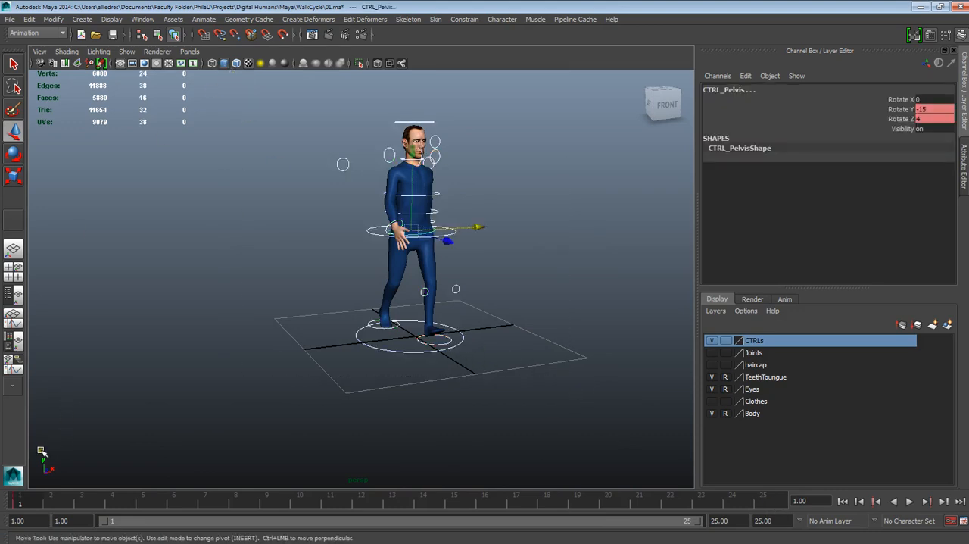
pyautogui.rightClick(24, 504)
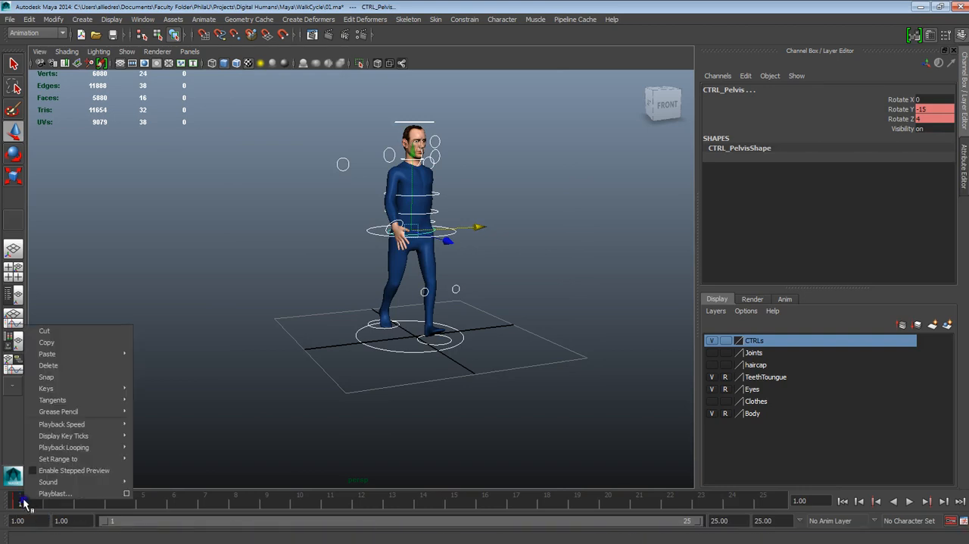
pyautogui.click(47, 342)
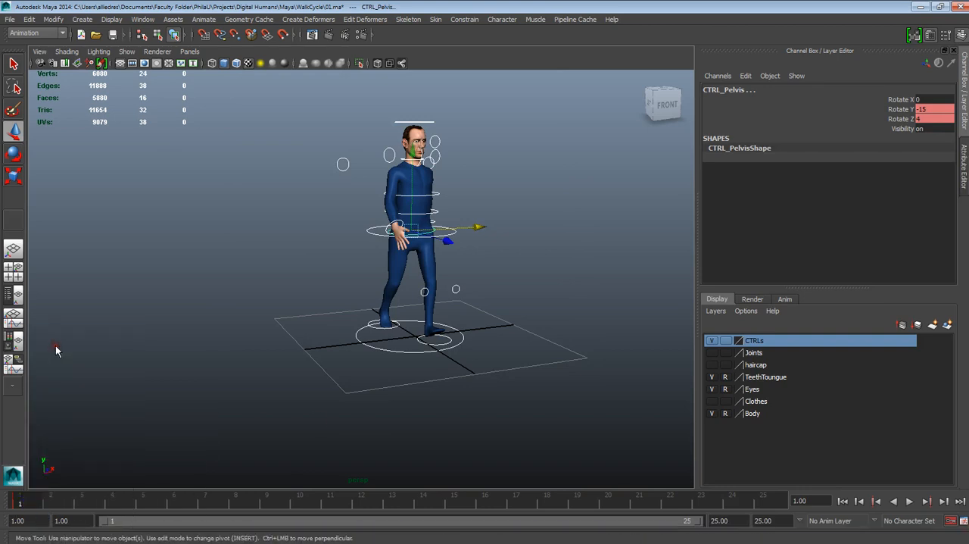
pyautogui.rightClick(25, 502)
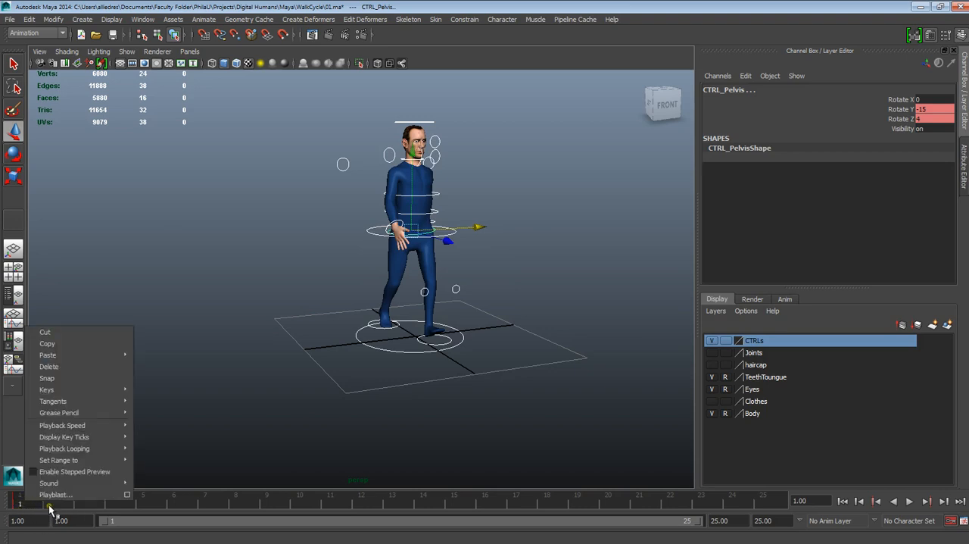
pyautogui.moveTo(145, 507); pyautogui.dragTo(25, 505)
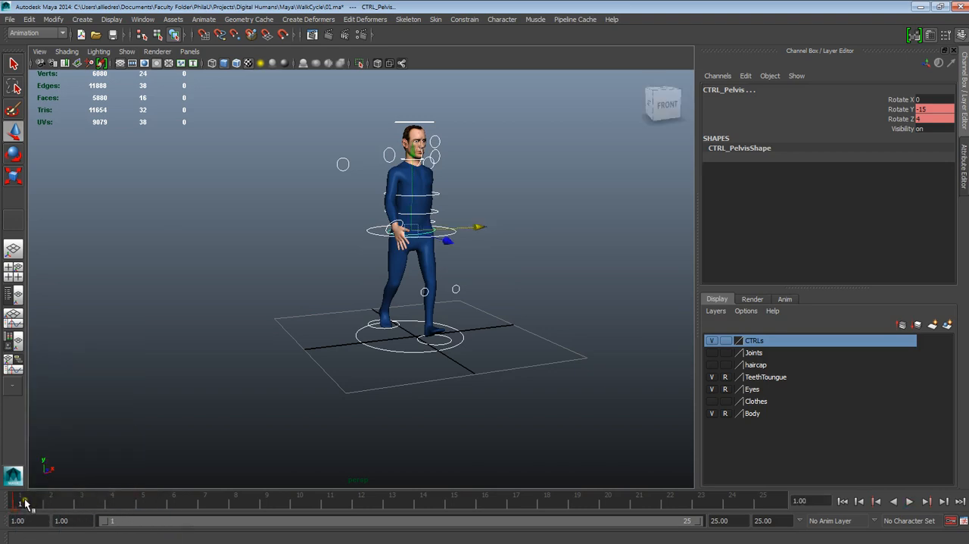
pyautogui.rightClick(24, 502)
pyautogui.click(56, 345)
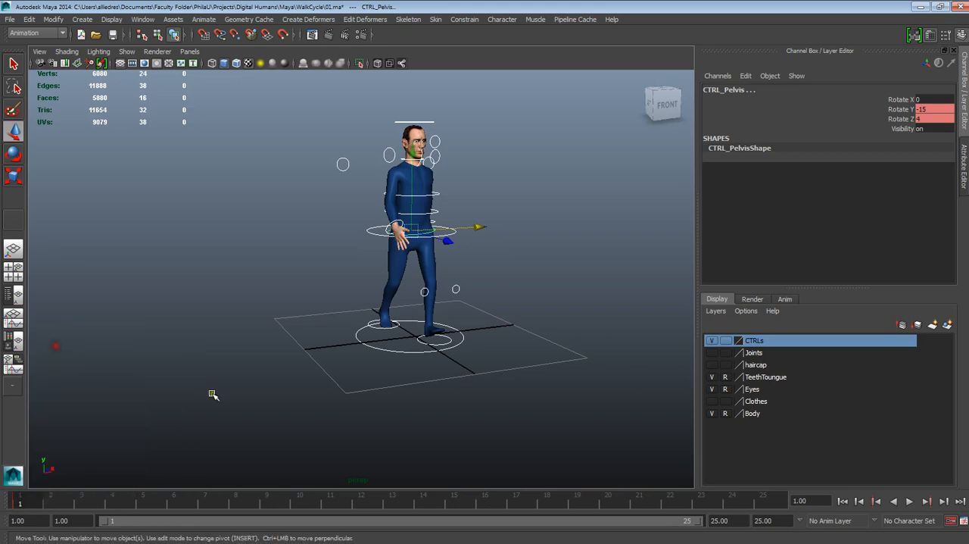
# - Paste the copied contact-pose keys at frame 25
pyautogui.click(764, 502)
pyautogui.rightClick(773, 503)
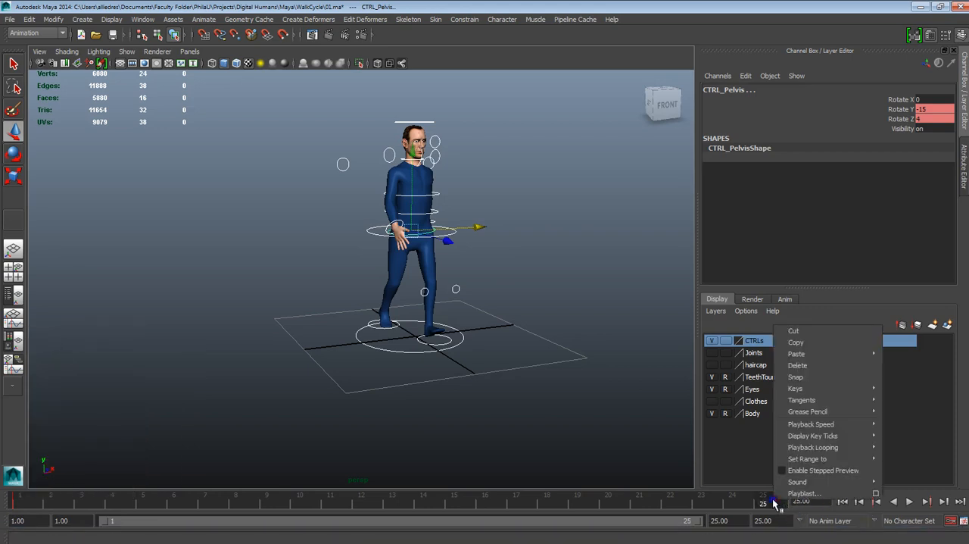
pyautogui.click(897, 361)
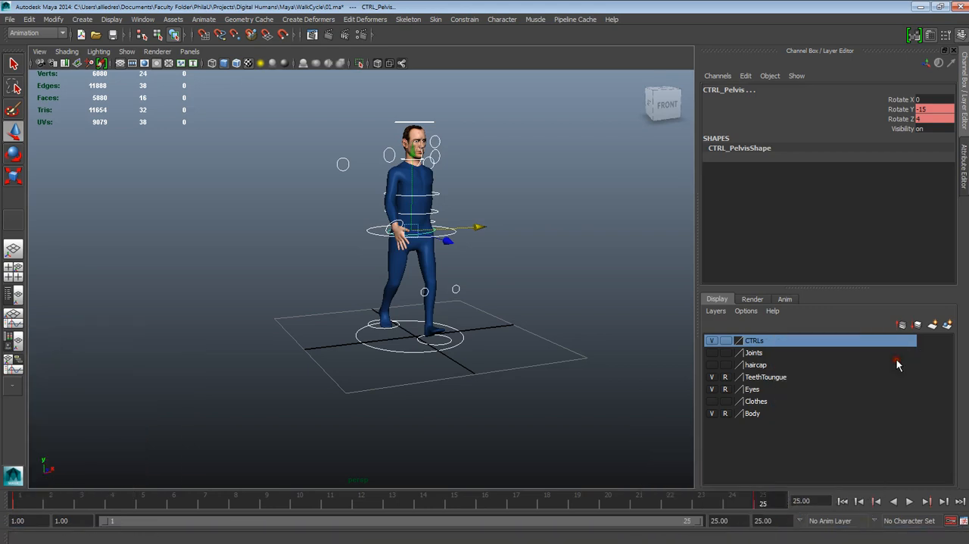
# - Inspect the foot, pelvis, wrist and clavicle controls at frame 25 for their keyed channels and the copied contact pose
pyautogui.click(454, 320)
pyautogui.scroll(3, 462, 333)
pyautogui.click(496, 377)
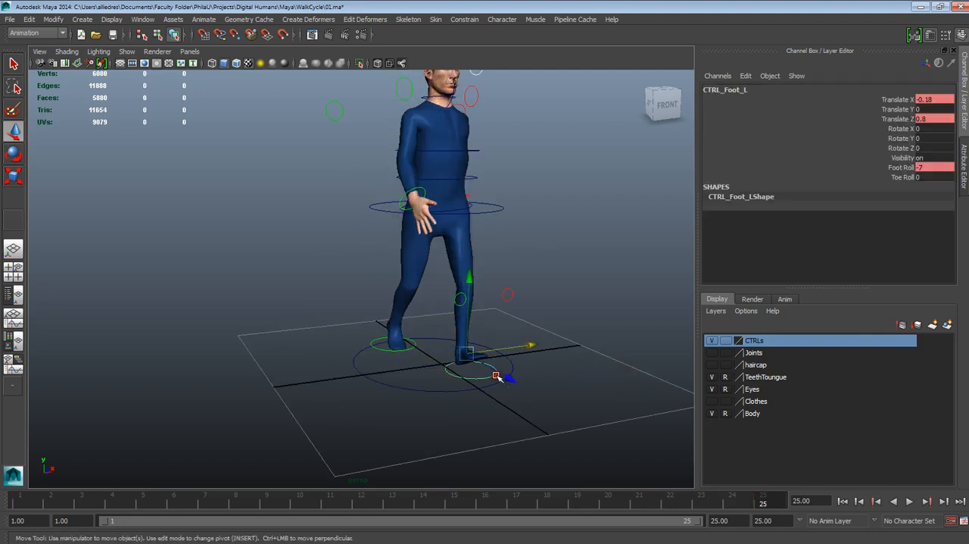
pyautogui.click(417, 346)
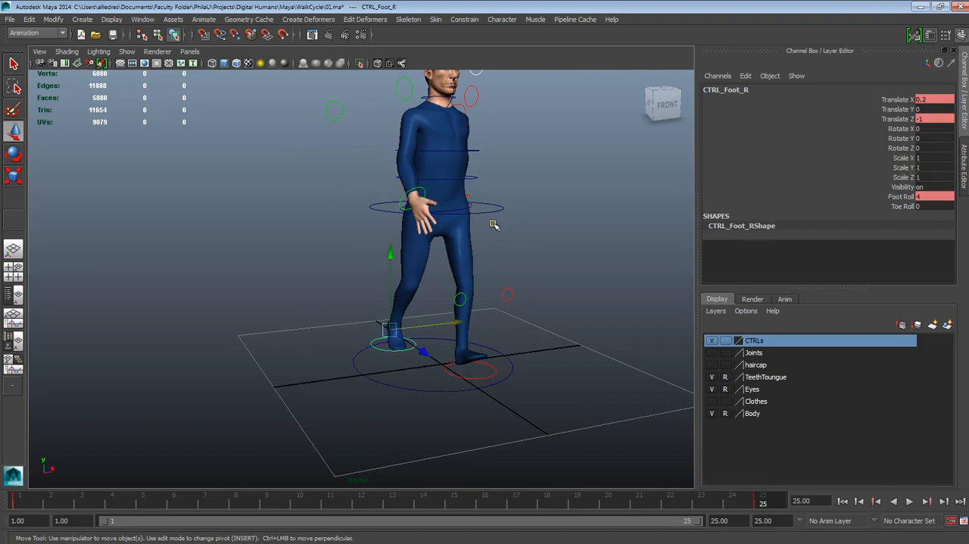
pyautogui.keyDown('alt'); pyautogui.moveTo(494, 225); pyautogui.dragTo(475, 265); pyautogui.keyUp('alt')
pyautogui.click(485, 272)
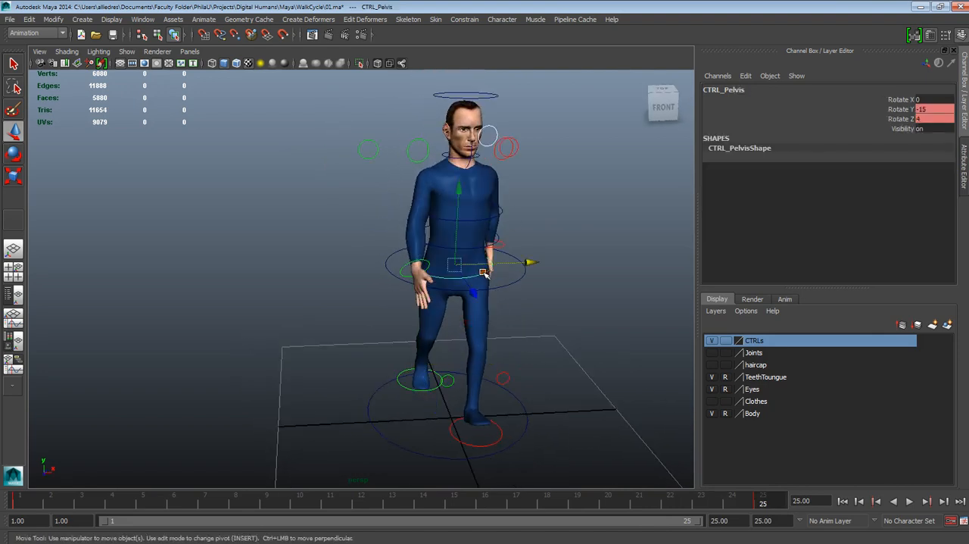
pyautogui.click(423, 274)
pyautogui.keyDown('alt'); pyautogui.moveTo(526, 280); pyautogui.dragTo(491, 271); pyautogui.keyUp('alt')
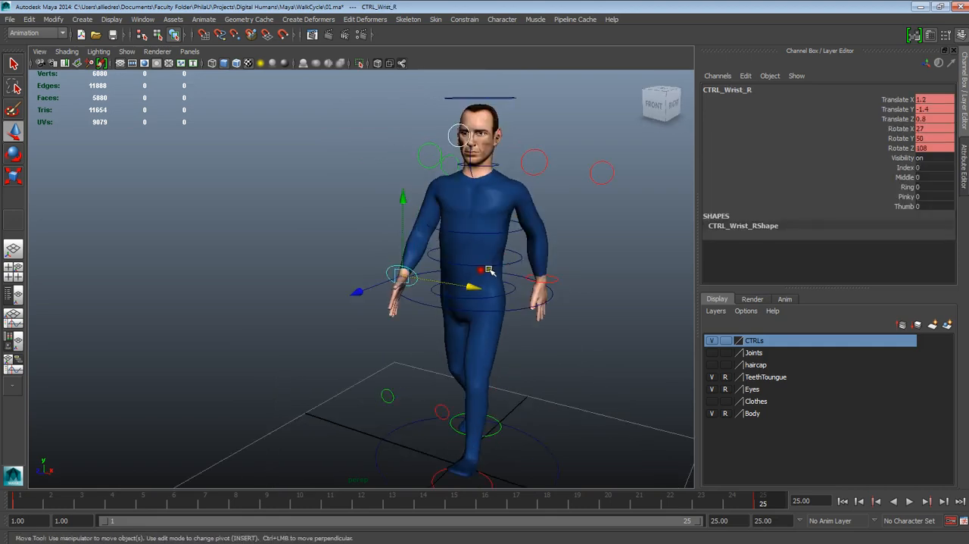
pyautogui.click(553, 281)
pyautogui.click(541, 171)
pyautogui.keyDown('alt'); pyautogui.moveTo(523, 192); pyautogui.dragTo(556, 244); pyautogui.keyUp('alt')
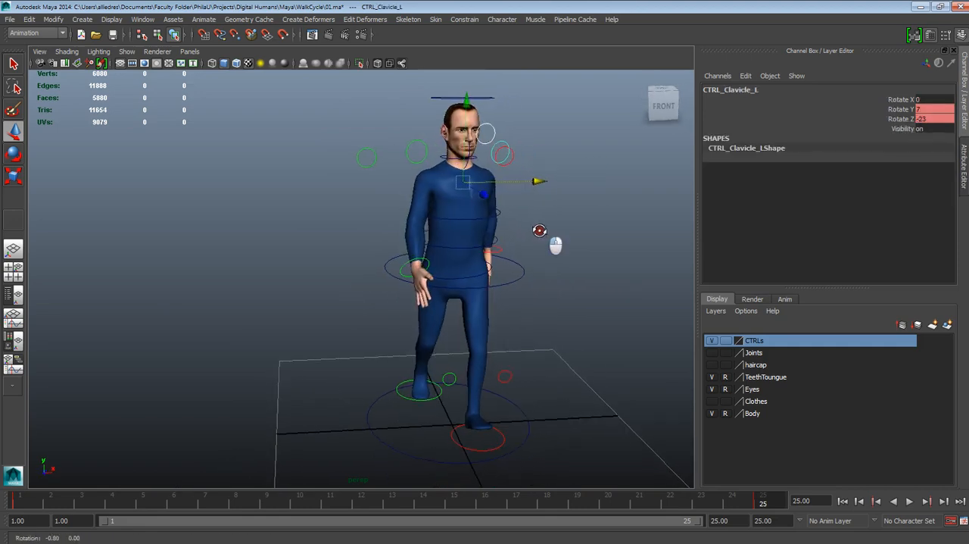
pyautogui.click(426, 158)
pyautogui.keyDown('alt'); pyautogui.moveTo(470, 192); pyautogui.dragTo(513, 213); pyautogui.keyUp('alt')
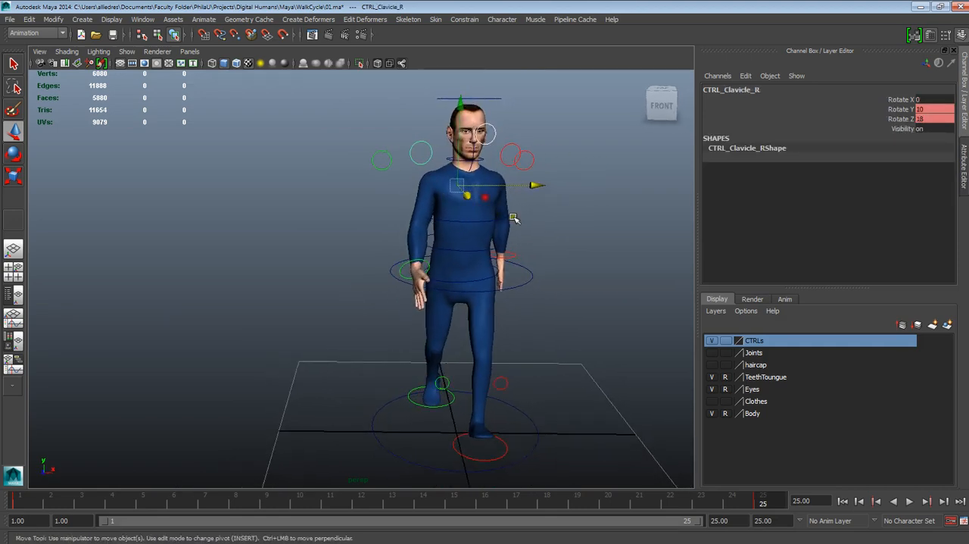
pyautogui.scroll(-5, 527, 249)
pyautogui.click(522, 343)
pyautogui.scroll(5, 532, 340)
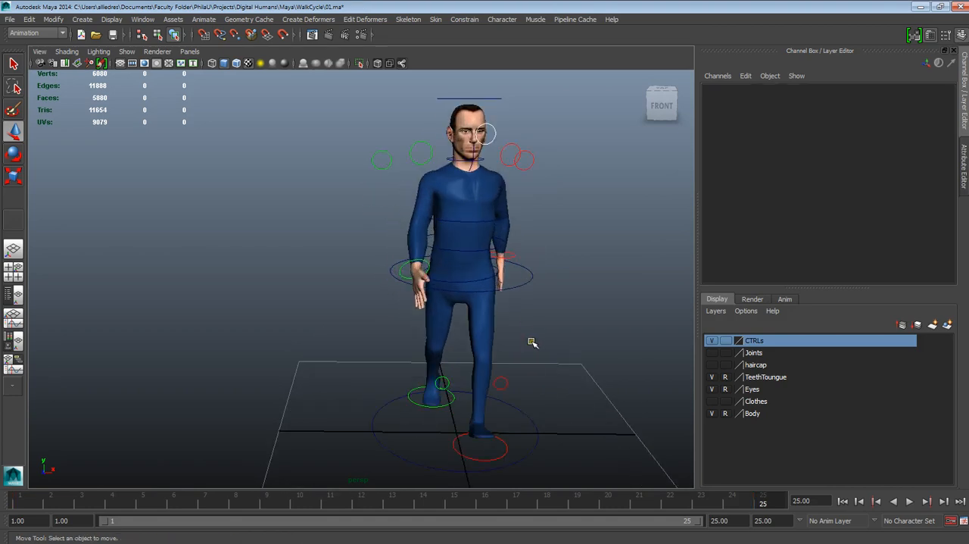
# - Switch to Windows Photo Viewer and bring the Ref walk-cycle image over the Maya viewport
pyautogui.click(776, 532)
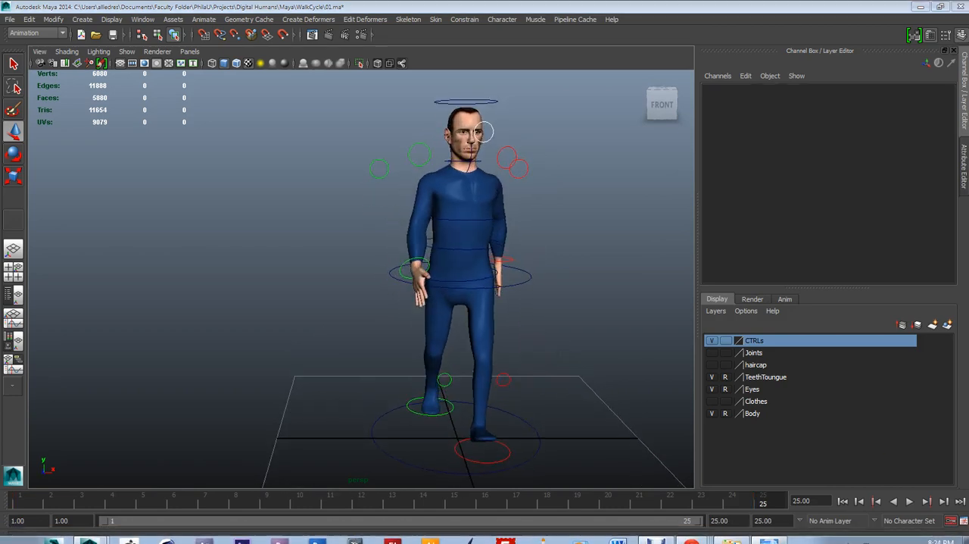
pyautogui.moveTo(968, 28); pyautogui.dragTo(489, 65)
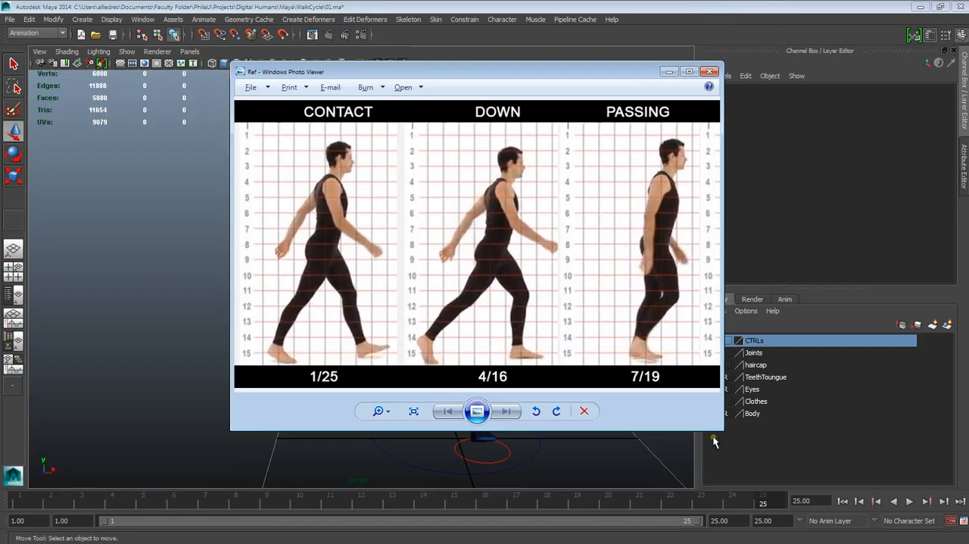
# - Enlarge the walk-cycle reference to show all five poses through CONTACT 13, examine it, and clear it from the viewport
pyautogui.moveTo(717, 428); pyautogui.dragTo(926, 475)
pyautogui.moveTo(696, 74); pyautogui.dragTo(487, 62)
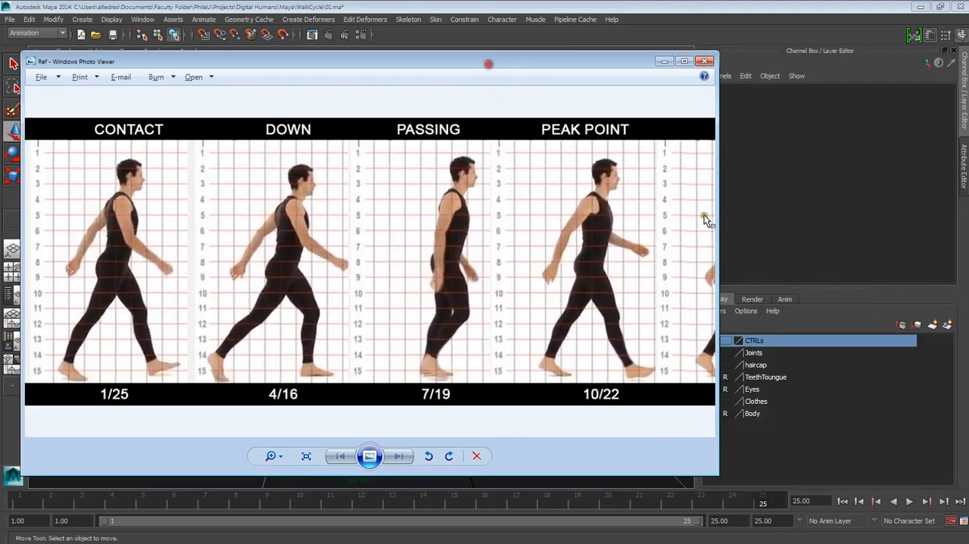
pyautogui.moveTo(716, 449); pyautogui.dragTo(868, 455)
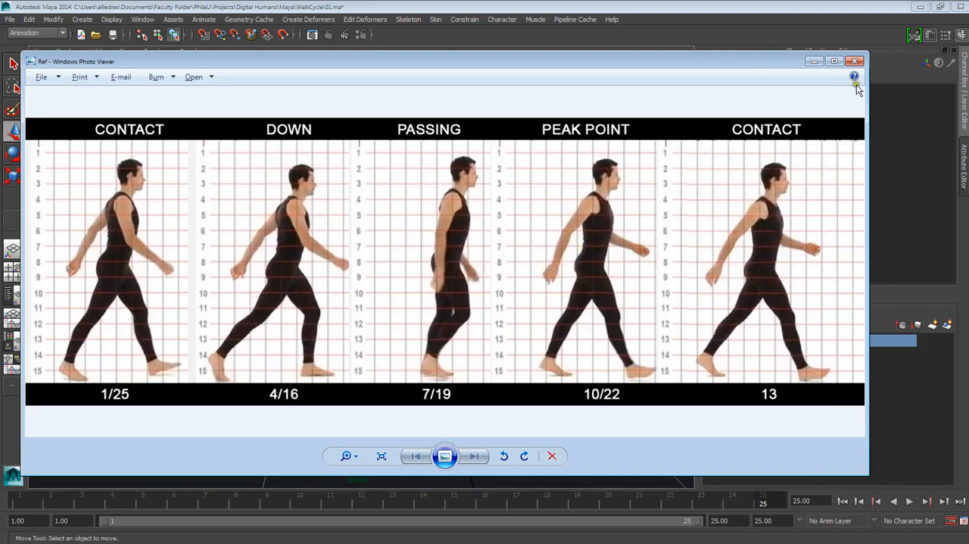
pyautogui.moveTo(772, 60); pyautogui.dragTo(968, 106)
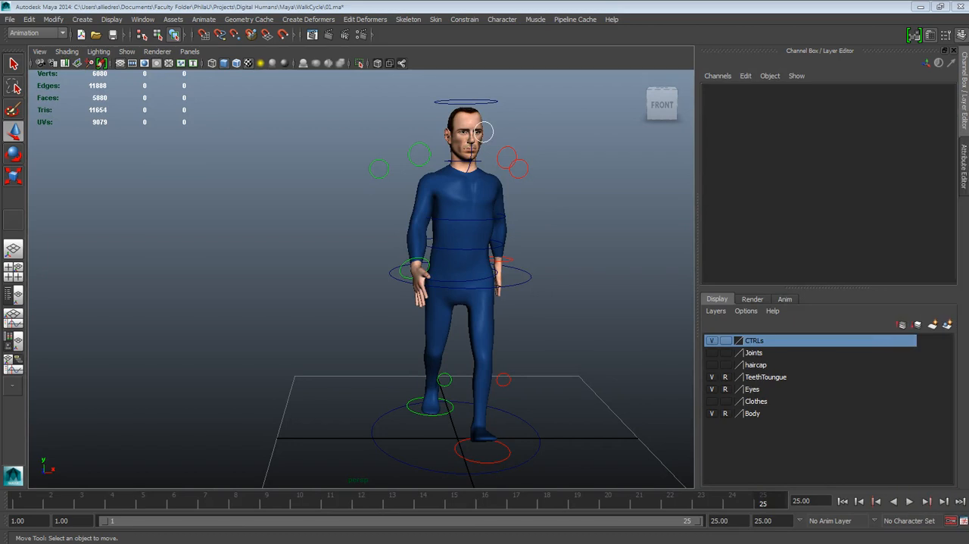
# - Set the current time to frame 13 with no rig controls selected
pyautogui.click(562, 319)
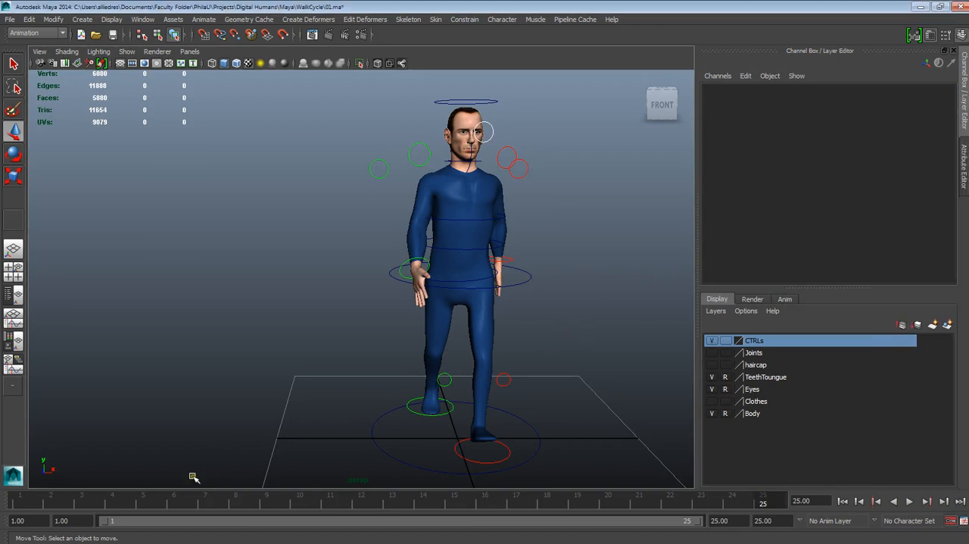
pyautogui.click(60, 504)
pyautogui.click(391, 505)
# - Examine the legs and feet at frame 13 from several angles and select the left foot control to read its channels
pyautogui.keyDown('alt'); pyautogui.moveTo(436, 286); pyautogui.dragTo(523, 322); pyautogui.keyUp('alt')
pyautogui.keyDown('alt'); pyautogui.moveTo(523, 323); pyautogui.dragTo(505, 174, button='middle'); pyautogui.keyUp('alt')
pyautogui.keyDown('alt'); pyautogui.moveTo(505, 174); pyautogui.dragTo(519, 350, button='right'); pyautogui.keyUp('alt')
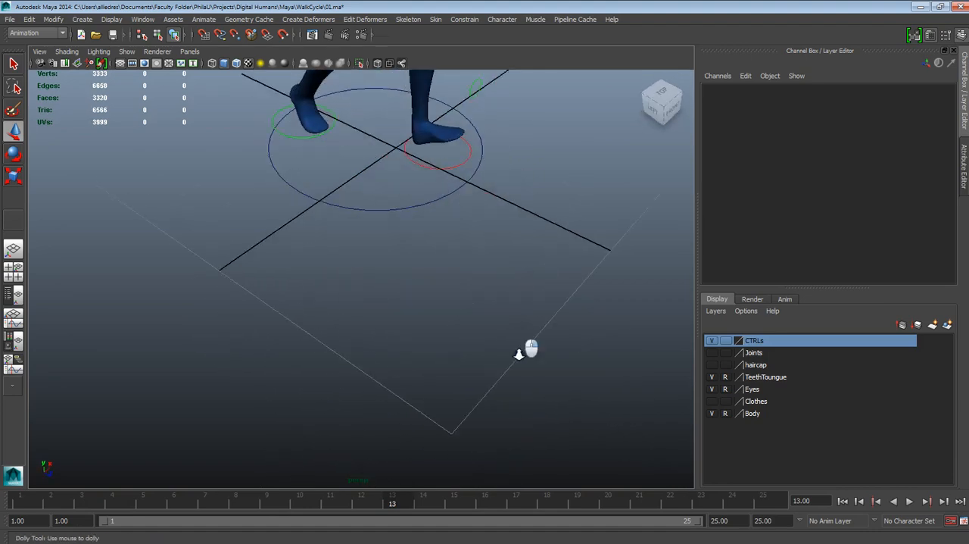
pyautogui.keyDown('alt'); pyautogui.moveTo(520, 350); pyautogui.dragTo(508, 457, button='middle'); pyautogui.keyUp('alt')
pyautogui.keyDown('alt'); pyautogui.moveTo(435, 350); pyautogui.dragTo(442, 263); pyautogui.keyUp('alt')
pyautogui.keyDown('alt'); pyautogui.moveTo(473, 324); pyautogui.dragTo(478, 381, button='middle'); pyautogui.keyUp('alt')
pyautogui.keyDown('alt'); pyautogui.moveTo(477, 381); pyautogui.dragTo(530, 428, button='right'); pyautogui.keyUp('alt')
pyautogui.keyDown('alt'); pyautogui.moveTo(529, 428); pyautogui.dragTo(495, 356, button='middle'); pyautogui.keyUp('alt')
pyautogui.keyDown('alt'); pyautogui.moveTo(495, 357); pyautogui.dragTo(474, 334, button='right'); pyautogui.keyUp('alt')
pyautogui.keyDown('alt'); pyautogui.moveTo(473, 334); pyautogui.dragTo(474, 274, button='middle'); pyautogui.keyUp('alt')
pyautogui.keyDown('alt'); pyautogui.moveTo(474, 274); pyautogui.dragTo(532, 340, button='right'); pyautogui.keyUp('alt')
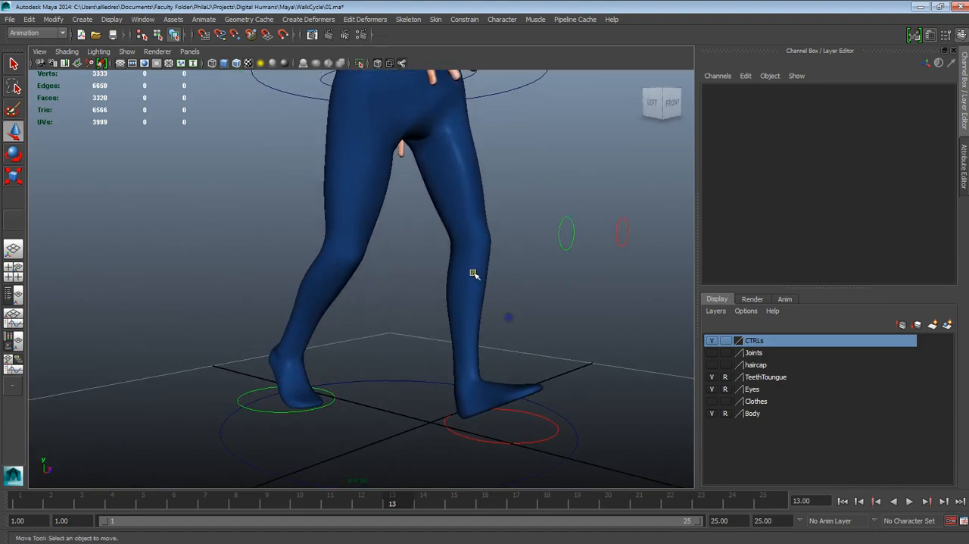
pyautogui.keyDown('alt'); pyautogui.moveTo(476, 274); pyautogui.dragTo(442, 221, button='right'); pyautogui.keyUp('alt')
pyautogui.keyDown('alt'); pyautogui.moveTo(464, 278); pyautogui.dragTo(478, 319, button='middle'); pyautogui.keyUp('alt')
pyautogui.keyDown('alt'); pyautogui.moveTo(478, 319); pyautogui.dragTo(496, 379); pyautogui.keyUp('alt')
pyautogui.keyDown('alt'); pyautogui.moveTo(496, 378); pyautogui.dragTo(515, 393, button='middle'); pyautogui.keyUp('alt')
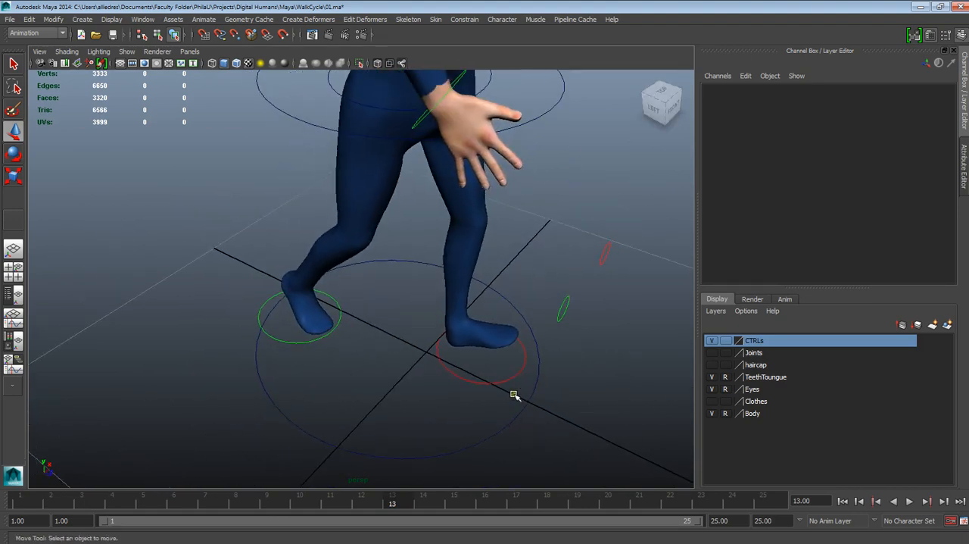
pyautogui.keyDown('alt'); pyautogui.moveTo(515, 394); pyautogui.dragTo(500, 325); pyautogui.keyUp('alt')
pyautogui.keyDown('alt'); pyautogui.moveTo(500, 326); pyautogui.dragTo(504, 372, button='middle'); pyautogui.keyUp('alt')
pyautogui.keyDown('alt'); pyautogui.moveTo(542, 459); pyautogui.dragTo(512, 424, button='right'); pyautogui.keyUp('alt')
pyautogui.click(511, 424)
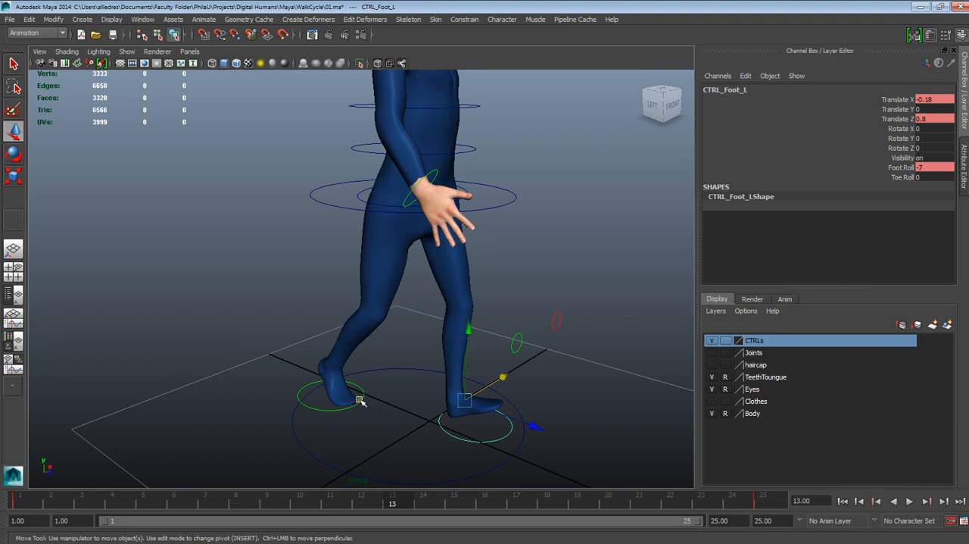
# - Examine the left foot control's placement against the right foot and the whole body from front and side angles
pyautogui.keyDown('alt'); pyautogui.moveTo(490, 441); pyautogui.dragTo(469, 380, button='right'); pyautogui.keyUp('alt')
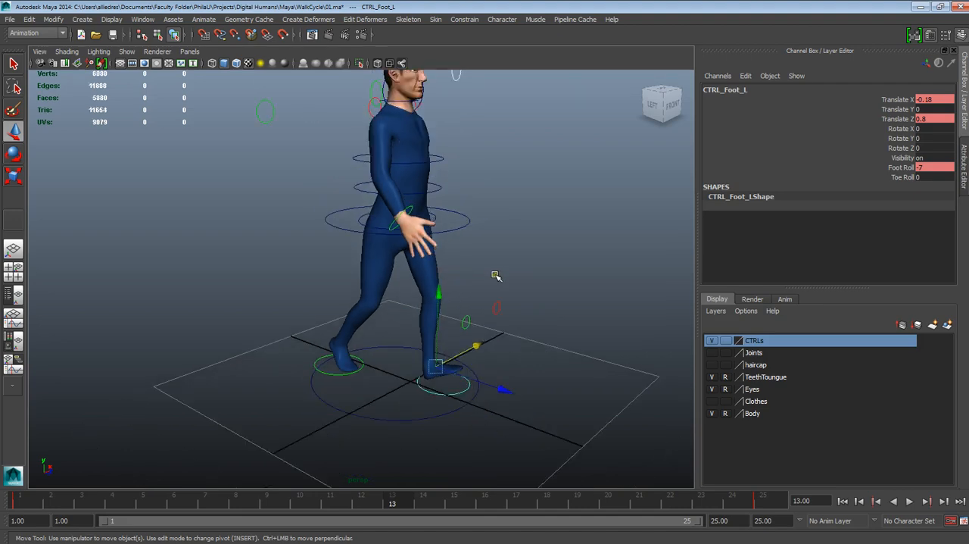
pyautogui.keyDown('alt'); pyautogui.moveTo(495, 275); pyautogui.dragTo(427, 269); pyautogui.keyUp('alt')
pyautogui.keyDown('alt'); pyautogui.moveTo(578, 276); pyautogui.dragTo(426, 327); pyautogui.keyUp('alt')
pyautogui.keyDown('alt'); pyautogui.moveTo(466, 358); pyautogui.dragTo(493, 386); pyautogui.keyUp('alt')
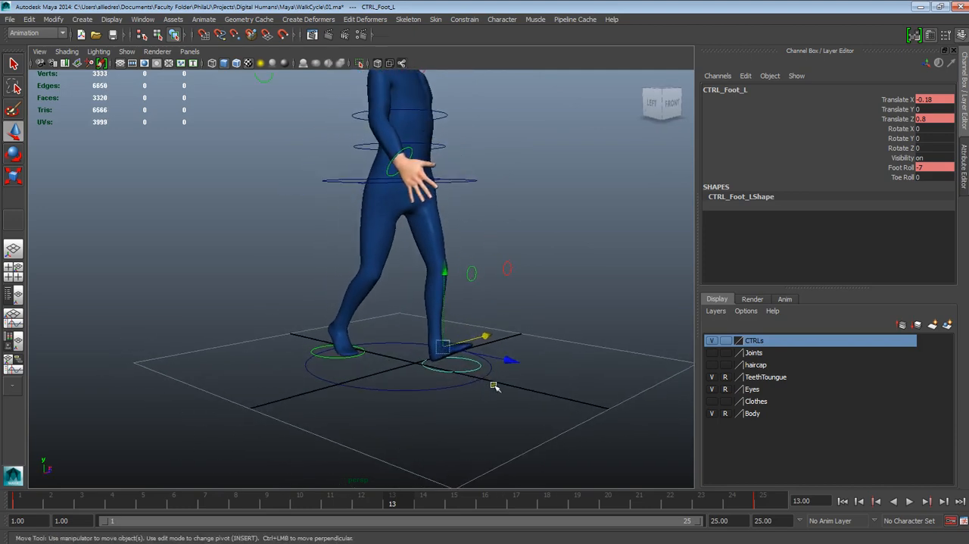
pyautogui.keyDown('alt'); pyautogui.moveTo(494, 386); pyautogui.dragTo(538, 433, button='right'); pyautogui.keyUp('alt')
pyautogui.keyDown('alt'); pyautogui.moveTo(538, 432); pyautogui.dragTo(496, 331, button='middle'); pyautogui.keyUp('alt')
pyautogui.keyDown('alt'); pyautogui.moveTo(496, 331); pyautogui.dragTo(537, 398); pyautogui.keyUp('alt')
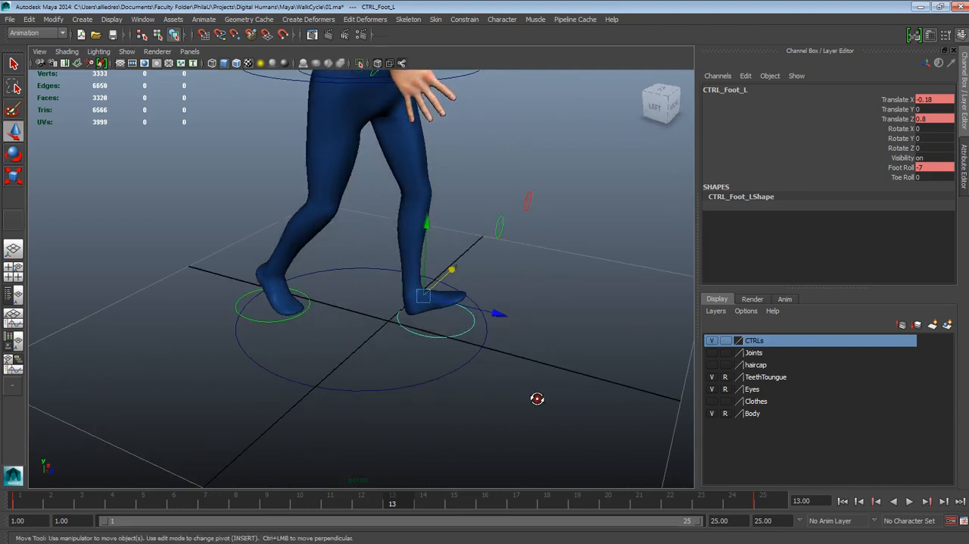
pyautogui.keyDown('alt'); pyautogui.moveTo(433, 313); pyautogui.dragTo(439, 340, button='middle'); pyautogui.keyUp('alt')
pyautogui.keyDown('alt'); pyautogui.moveTo(484, 309); pyautogui.dragTo(454, 282, button='right'); pyautogui.keyUp('alt')
pyautogui.keyDown('alt'); pyautogui.moveTo(496, 314); pyautogui.dragTo(448, 333); pyautogui.keyUp('alt')
pyautogui.keyDown('alt'); pyautogui.moveTo(486, 271); pyautogui.dragTo(496, 374, button='middle'); pyautogui.keyUp('alt')
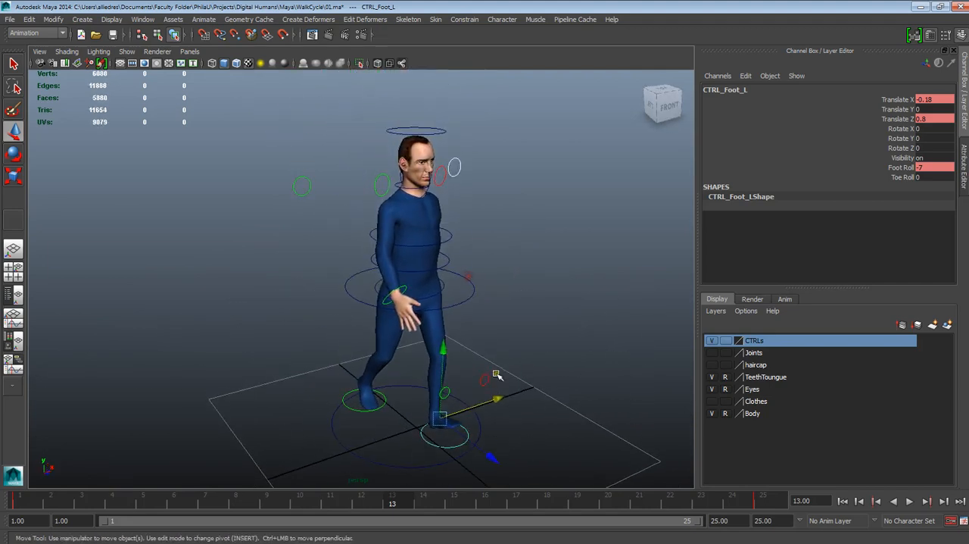
pyautogui.keyDown('alt'); pyautogui.moveTo(496, 374); pyautogui.dragTo(416, 353); pyautogui.keyUp('alt')
pyautogui.keyDown('alt'); pyautogui.moveTo(417, 352); pyautogui.dragTo(400, 294, button='middle'); pyautogui.keyUp('alt')
pyautogui.keyDown('alt'); pyautogui.moveTo(402, 354); pyautogui.dragTo(431, 396, button='right'); pyautogui.keyUp('alt')
pyautogui.keyDown('alt'); pyautogui.moveTo(431, 395); pyautogui.dragTo(492, 423); pyautogui.keyUp('alt')
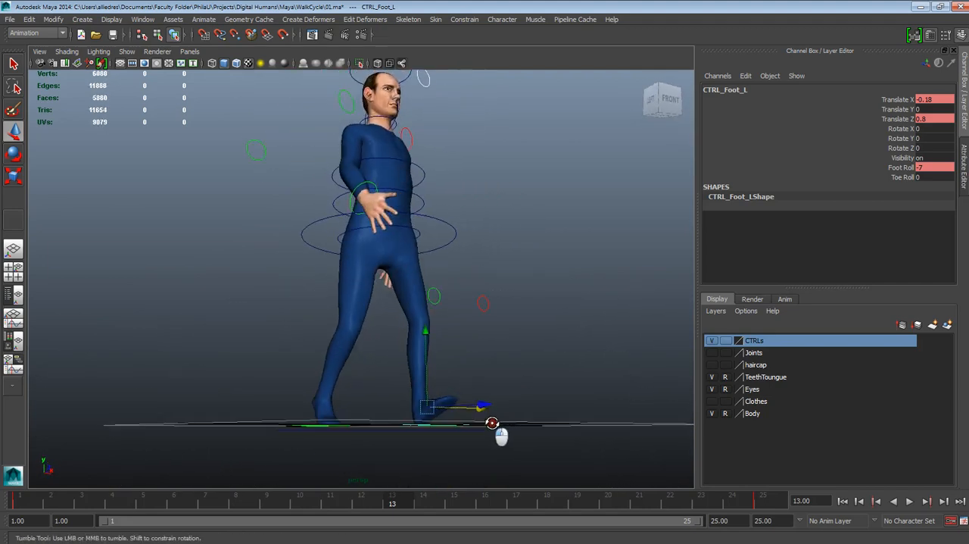
pyautogui.keyDown('alt'); pyautogui.moveTo(492, 422); pyautogui.dragTo(492, 367, button='middle'); pyautogui.keyUp('alt')
pyautogui.keyDown('alt'); pyautogui.moveTo(490, 368); pyautogui.dragTo(469, 387); pyautogui.keyUp('alt')
pyautogui.keyDown('alt'); pyautogui.moveTo(469, 386); pyautogui.dragTo(480, 407, button='right'); pyautogui.keyUp('alt')
pyautogui.keyDown('alt'); pyautogui.moveTo(479, 406); pyautogui.dragTo(489, 370, button='middle'); pyautogui.keyUp('alt')
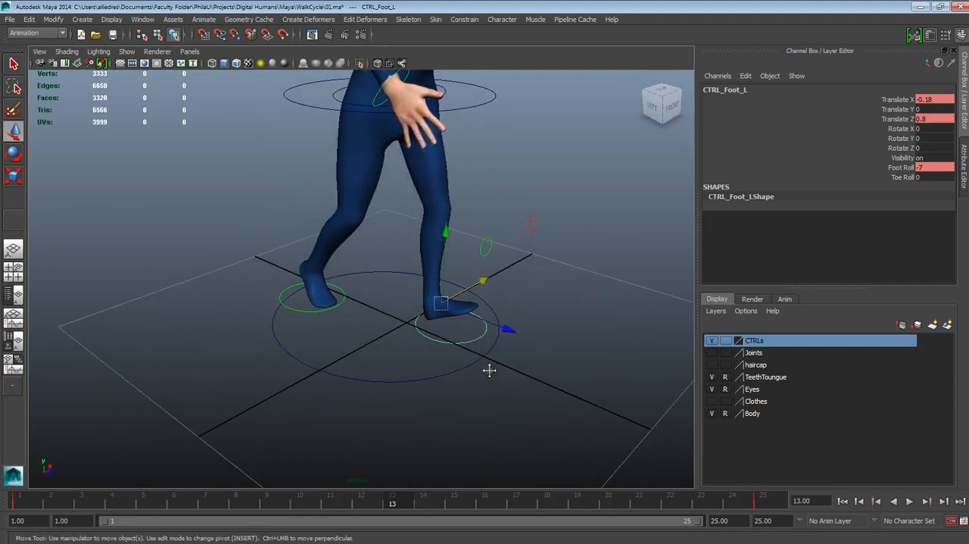
pyautogui.keyDown('alt'); pyautogui.moveTo(512, 324); pyautogui.dragTo(521, 389, button='middle'); pyautogui.keyUp('alt')
pyautogui.keyDown('alt'); pyautogui.moveTo(522, 389); pyautogui.dragTo(456, 376); pyautogui.keyUp('alt')
pyautogui.moveTo(457, 337)
pyautogui.keyDown('alt'); pyautogui.mouseDown(button='middle')
pyautogui.moveTo(497, 417)
pyautogui.moveTo(440, 346)
pyautogui.mouseUp(button='middle'); pyautogui.keyUp('alt')
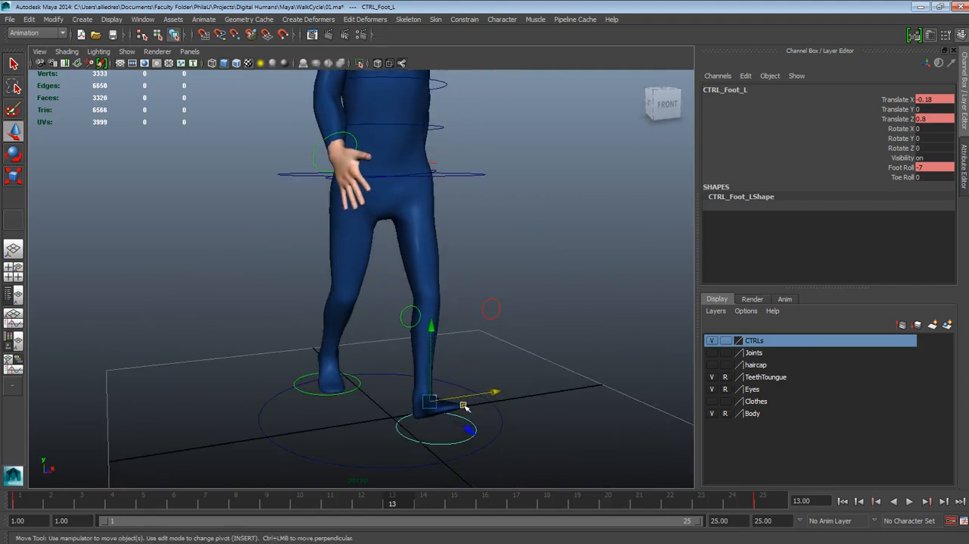
pyautogui.keyDown('alt'); pyautogui.moveTo(465, 406); pyautogui.dragTo(511, 415); pyautogui.keyUp('alt')
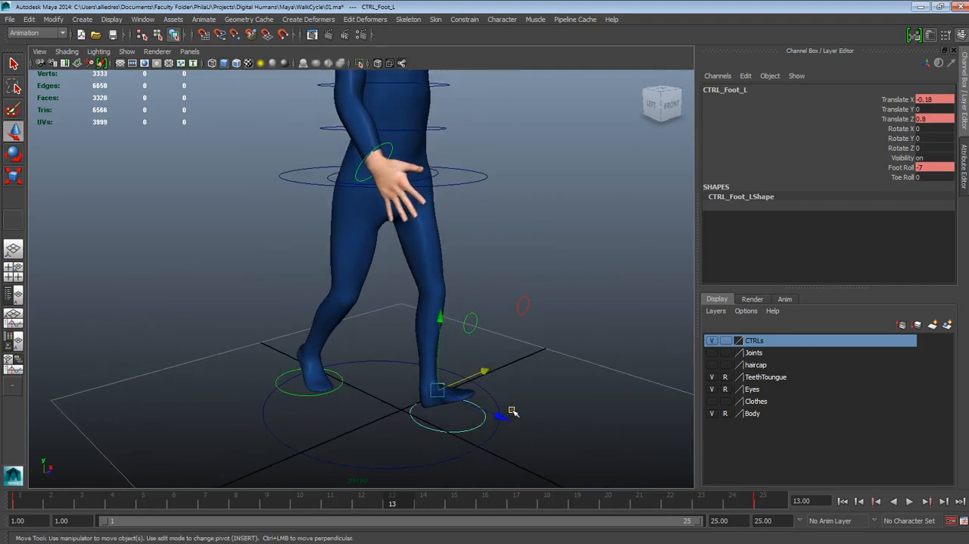
# - Check the right foot control's keyed channels and set the left foot control's Translate X to 0.2 at frame 13
pyautogui.click(502, 414)
pyautogui.click(340, 386)
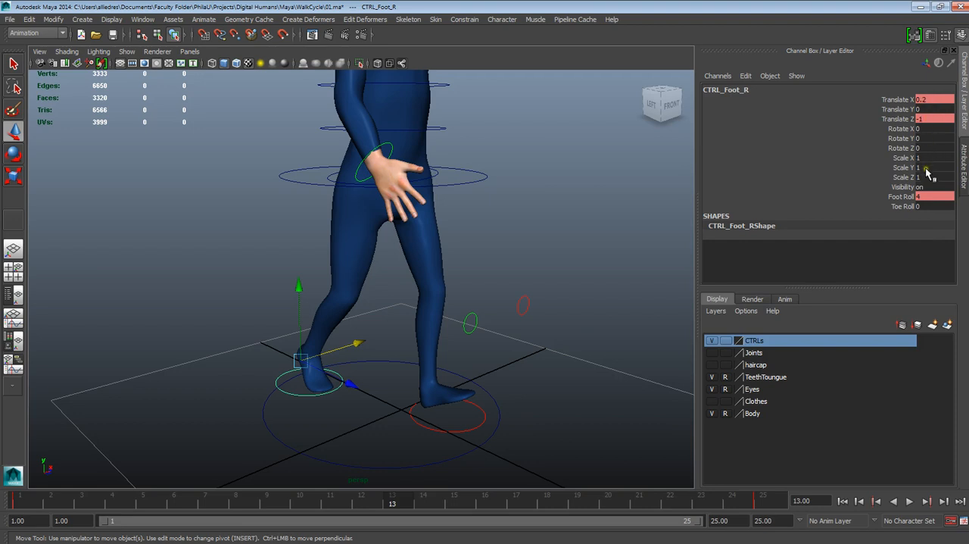
pyautogui.click(460, 433)
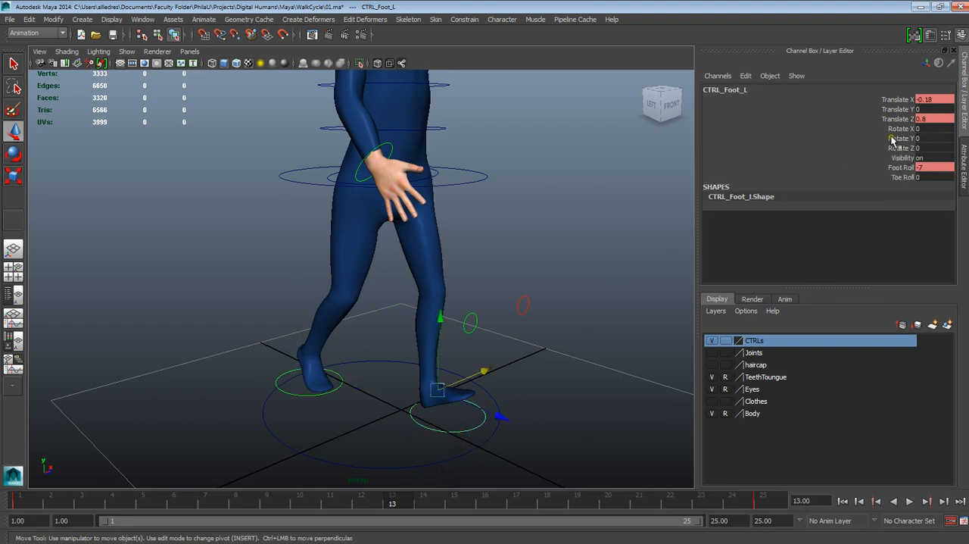
pyautogui.click(933, 99)
pyautogui.write('.2')
pyautogui.press('Return')
# - Set the left foot control's Translate Z to -1 and Foot Roll to 4 at frame 13
pyautogui.click(924, 118)
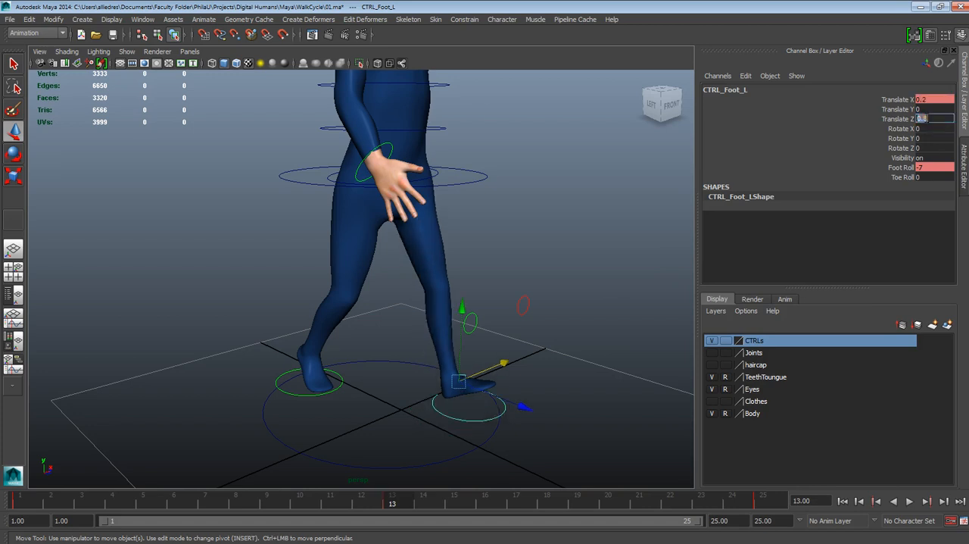
pyautogui.write('-1')
pyautogui.press('Return')
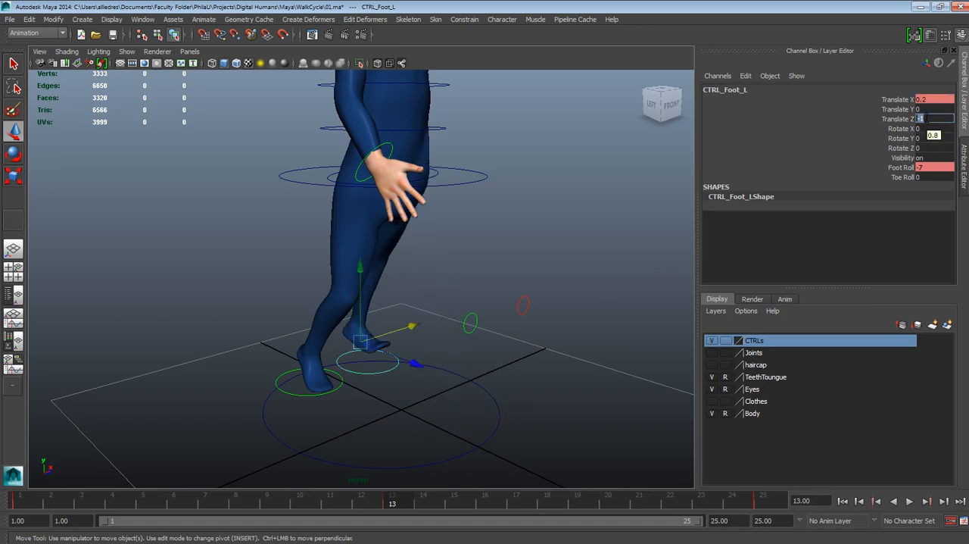
pyautogui.click(925, 168)
pyautogui.moveTo(926, 167); pyautogui.dragTo(911, 167)
pyautogui.press('Return')
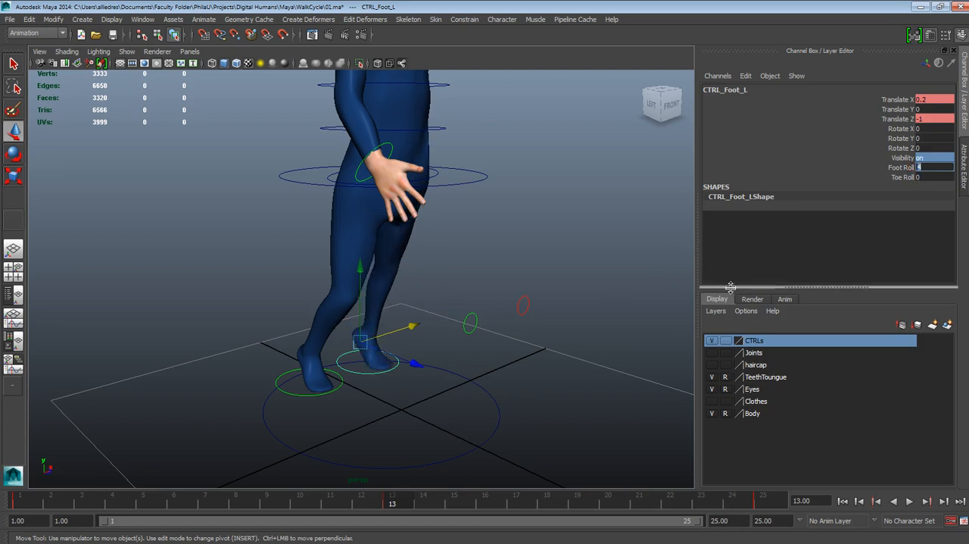
# - Inspect both feet from the side and compare the right and left foot controls' channel values at frame 13
pyautogui.click(601, 292)
pyautogui.keyDown('alt'); pyautogui.moveTo(575, 320); pyautogui.dragTo(420, 311); pyautogui.keyUp('alt')
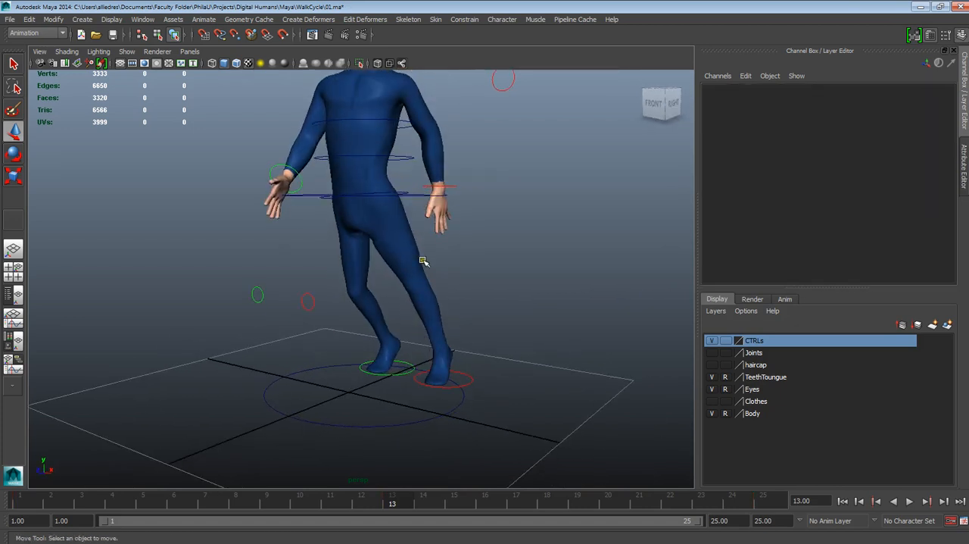
pyautogui.keyDown('alt'); pyautogui.moveTo(423, 261); pyautogui.dragTo(407, 372); pyautogui.keyUp('alt')
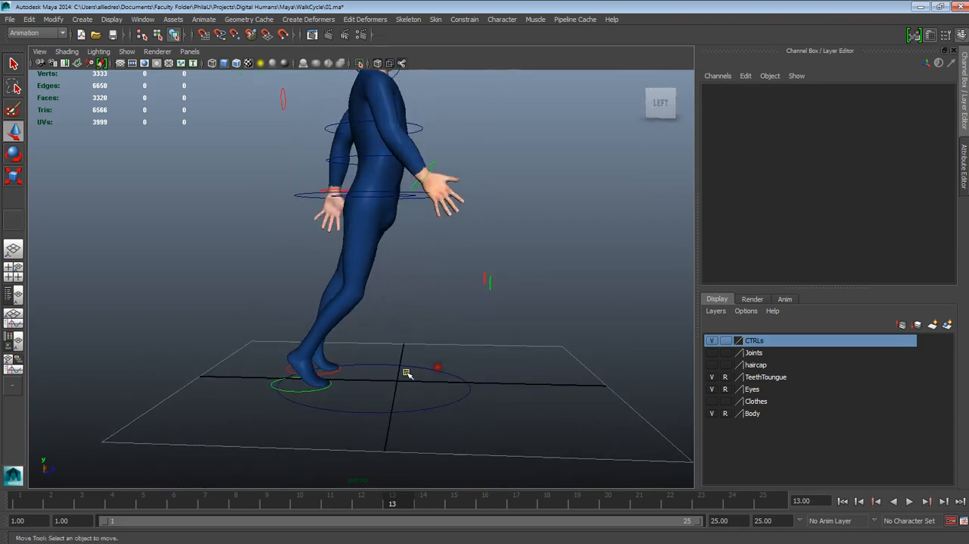
pyautogui.scroll(2, 406, 372)
pyautogui.click(319, 414)
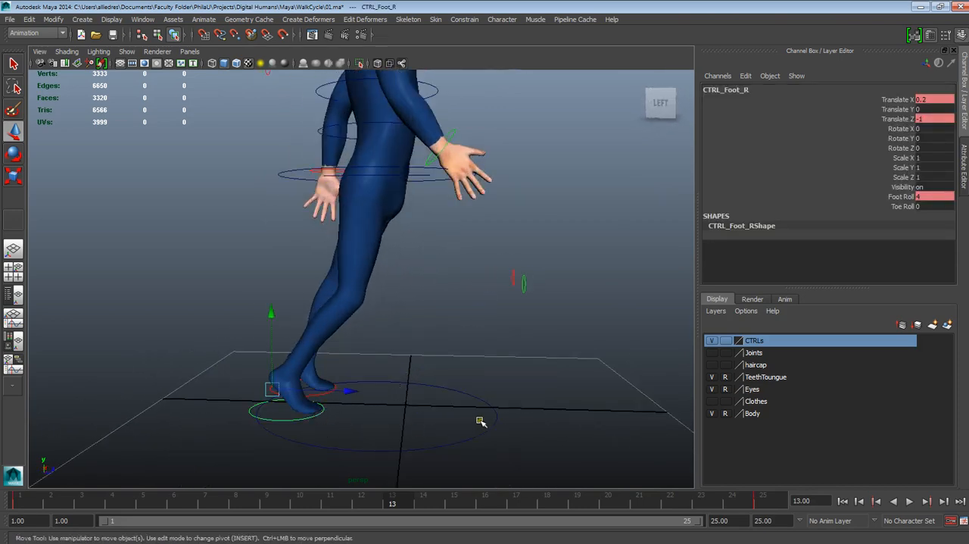
pyautogui.click(394, 376)
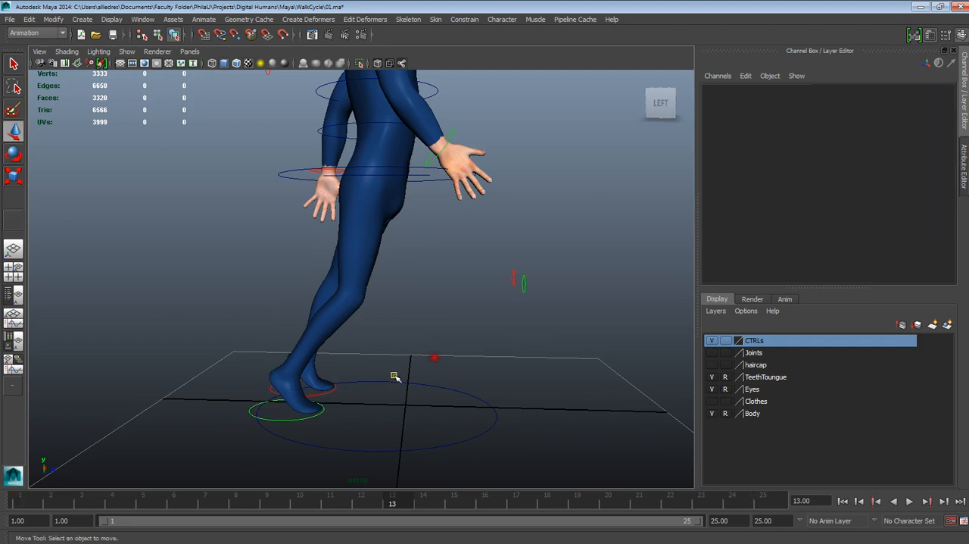
pyautogui.click(326, 389)
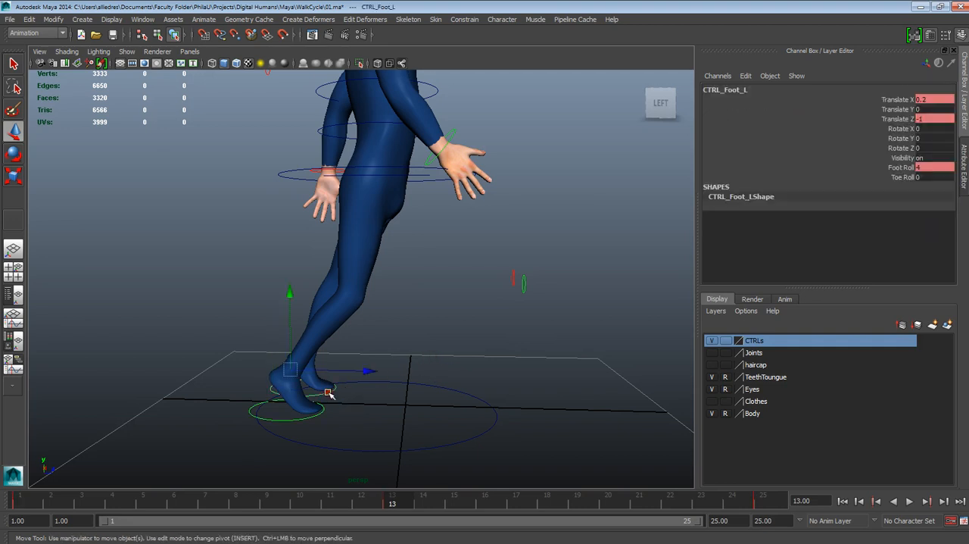
# - Try setting the right foot control's Translate X to -0.18 at frame 1, and undo the change
pyautogui.click(21, 505)
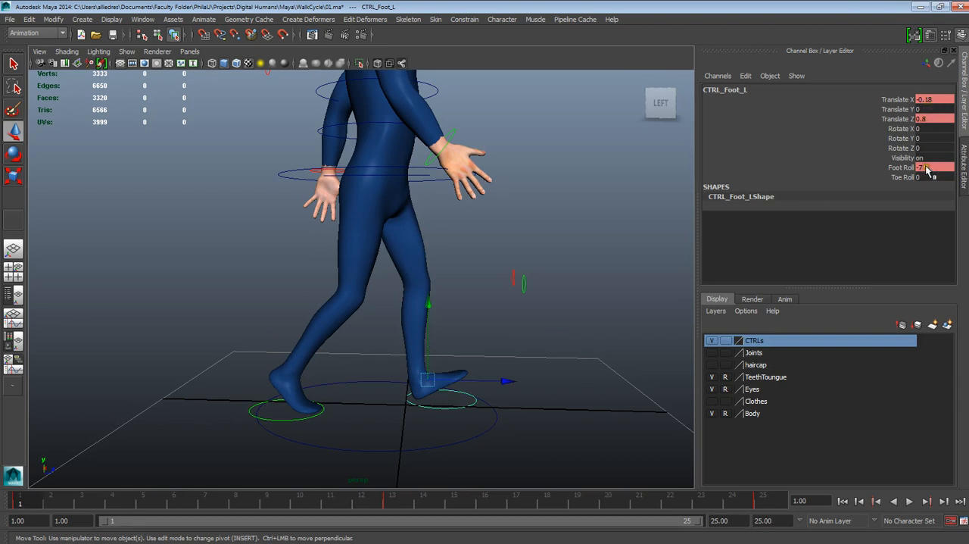
pyautogui.click(312, 419)
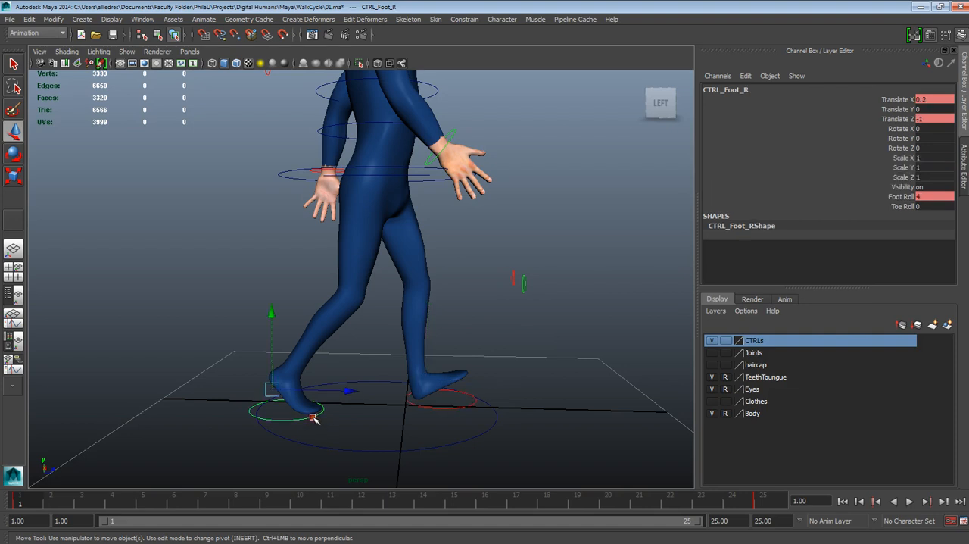
pyautogui.doubleClick(925, 100)
pyautogui.click(917, 99)
pyautogui.moveTo(936, 102); pyautogui.dragTo(921, 99)
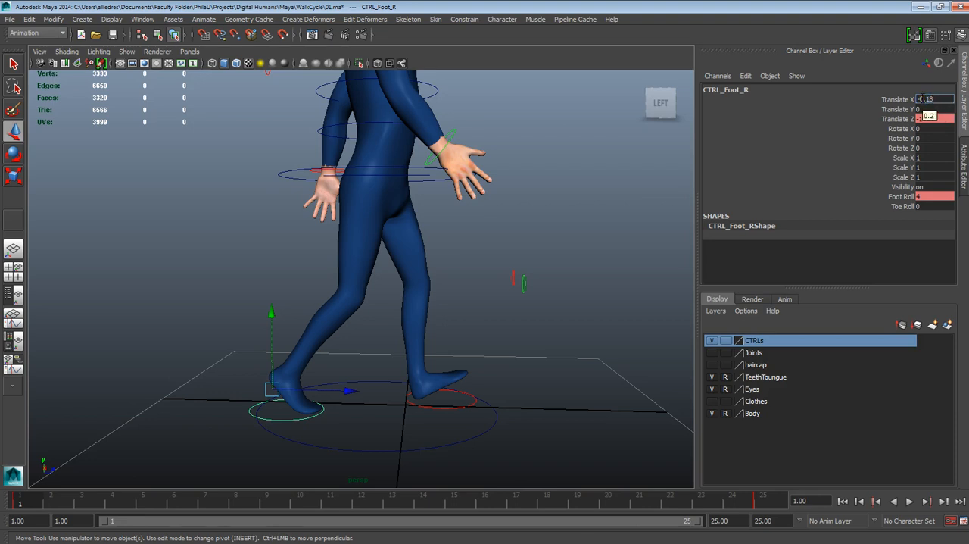
pyautogui.press('Return')
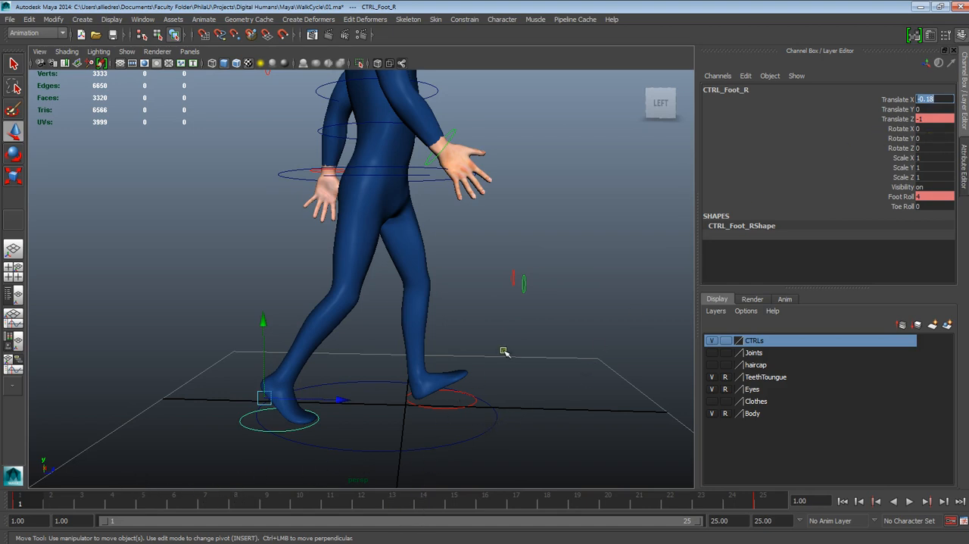
pyautogui.press('Return')
pyautogui.hotkey('ctrl', 'z')
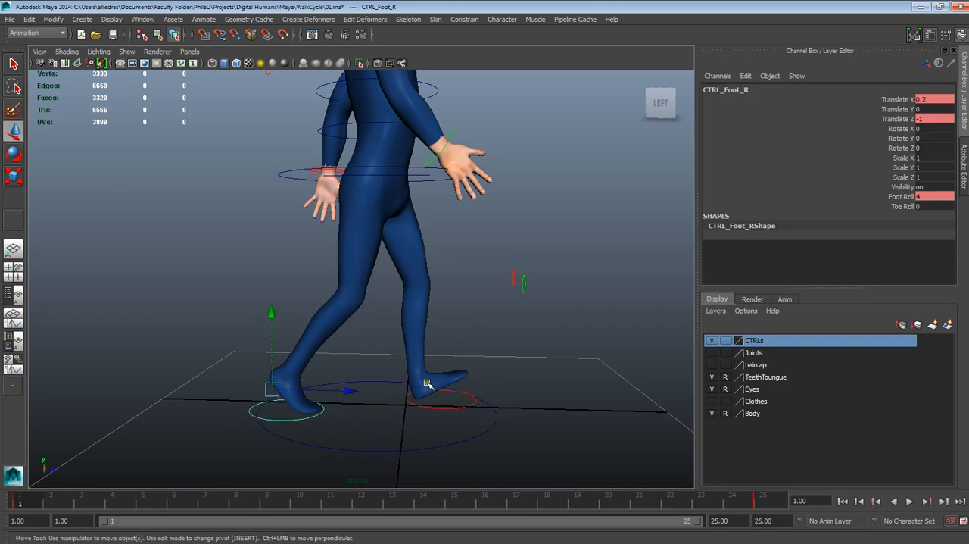
# - Check the left foot control's keyed channel values at frame 1
pyautogui.keyDown('alt'); pyautogui.moveTo(427, 384); pyautogui.dragTo(342, 396); pyautogui.keyUp('alt')
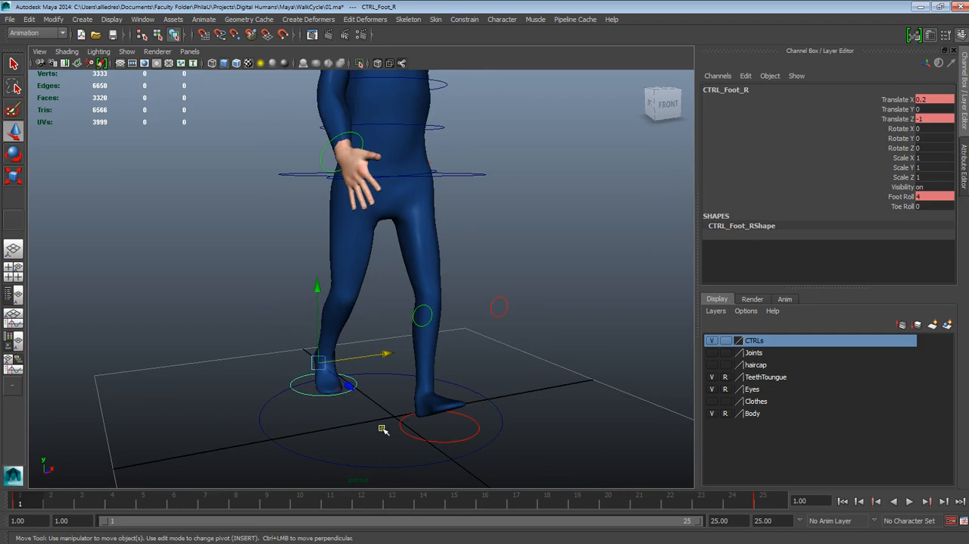
pyautogui.click(444, 445)
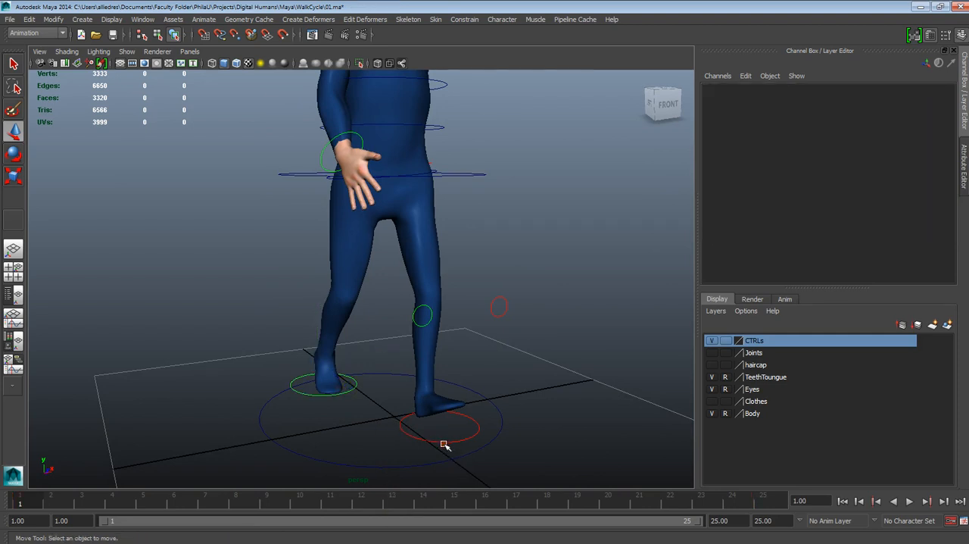
pyautogui.click(452, 444)
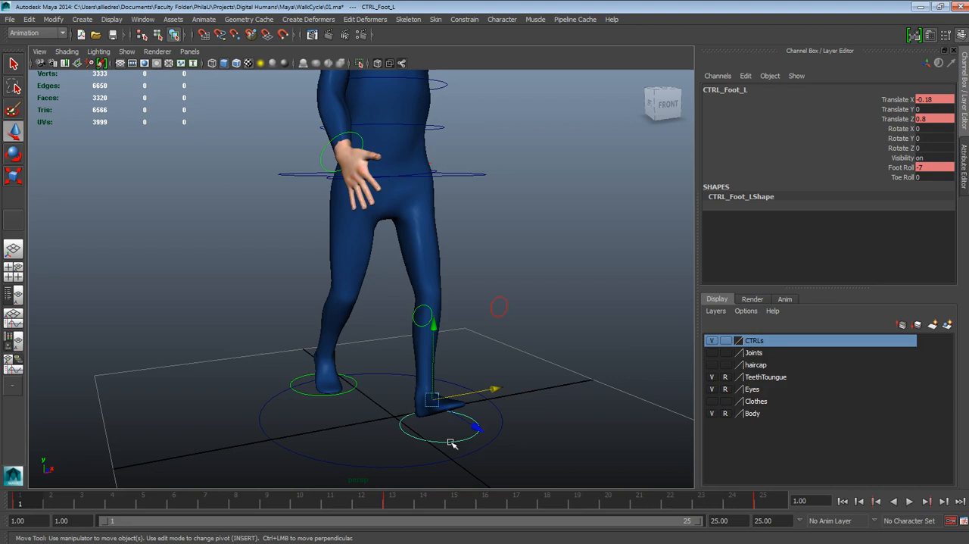
# - Set the right foot control's Translate X to -0.18, Translate Z to 0.8 and Foot Roll to -7 at frame 13
pyautogui.moveTo(278, 509); pyautogui.dragTo(394, 509)
pyautogui.click(353, 389)
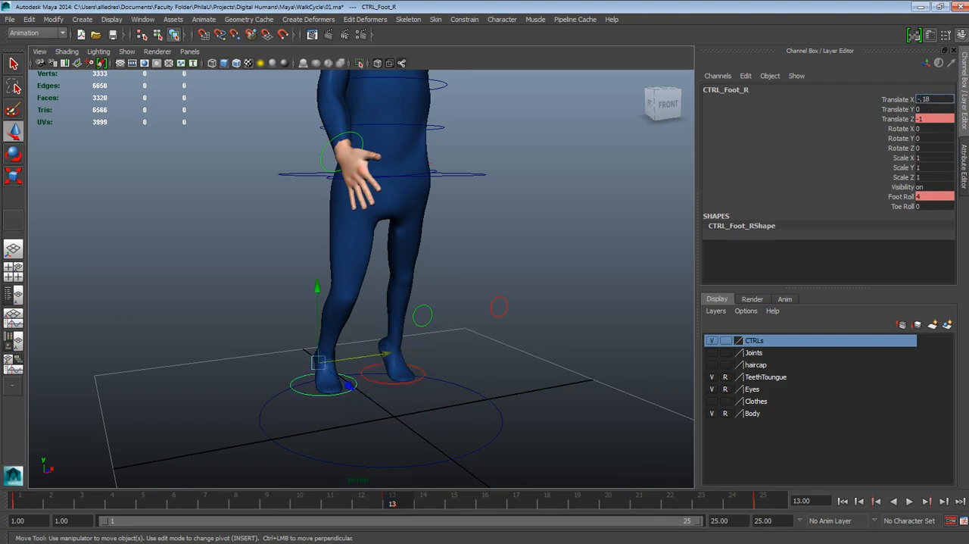
pyautogui.click(938, 119)
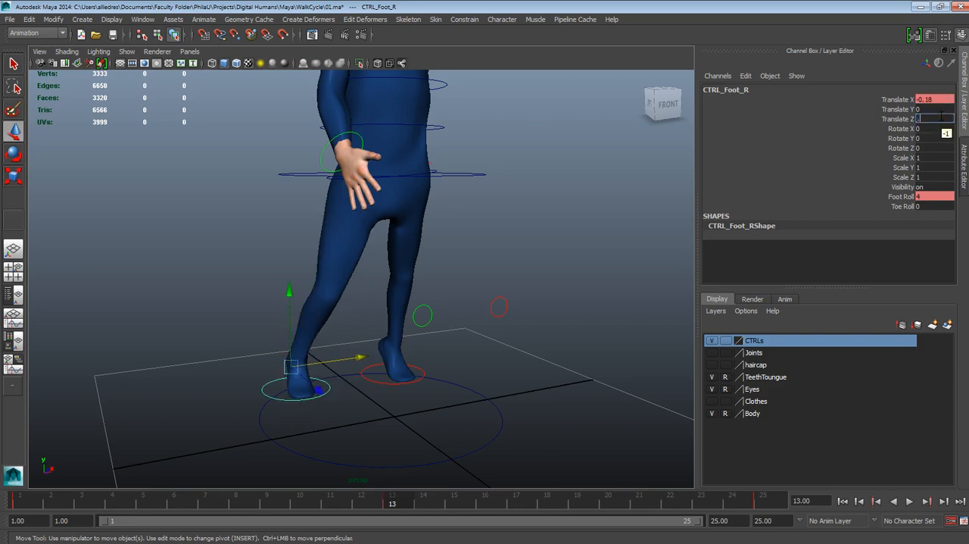
pyautogui.write('0.8')
pyautogui.press('Return')
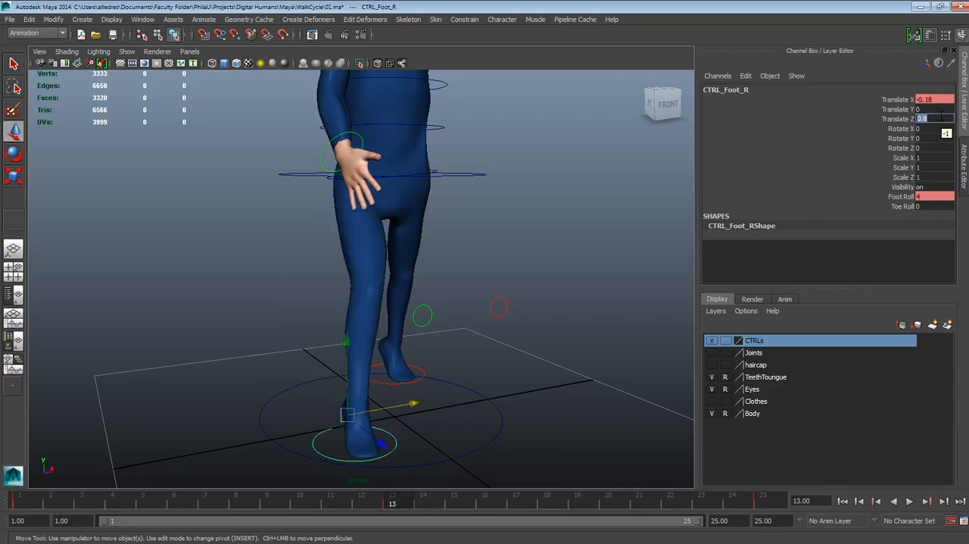
pyautogui.click(923, 196)
pyautogui.write('-7')
pyautogui.press('Return')
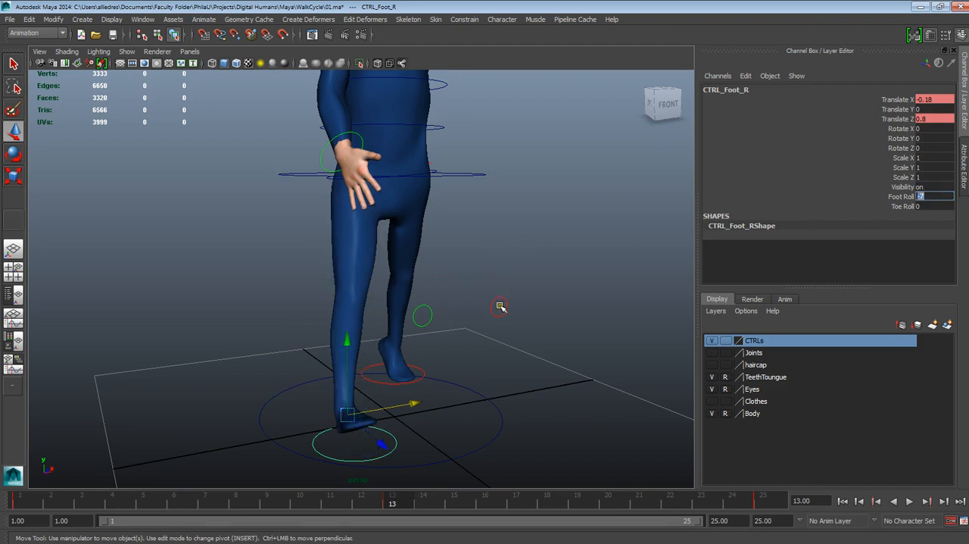
# - Try shifting the right foot sideways, undo the move, and set its control's Translate X to 0.18 at frame 13
pyautogui.keyDown('alt'); pyautogui.moveTo(499, 302); pyautogui.dragTo(461, 334); pyautogui.keyUp('alt')
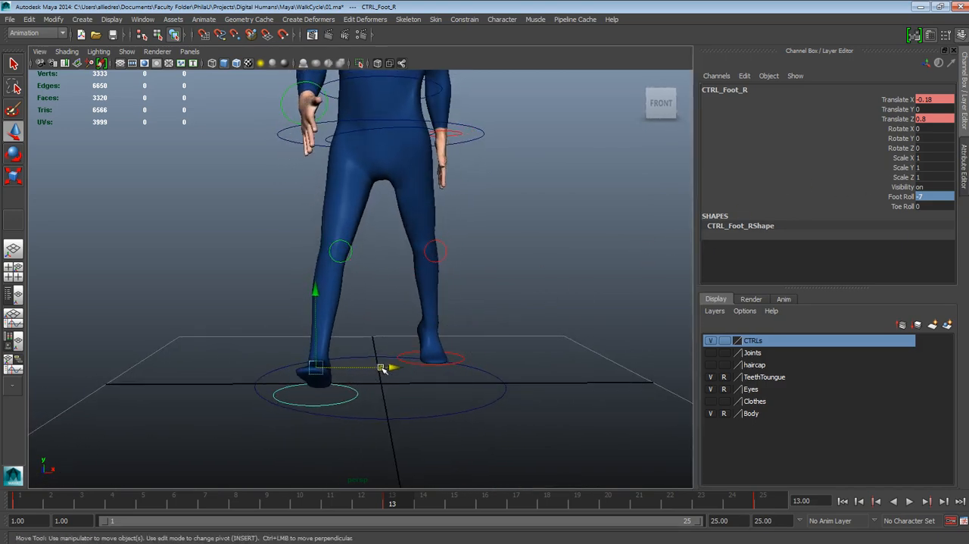
pyautogui.moveTo(384, 370); pyautogui.dragTo(388, 366)
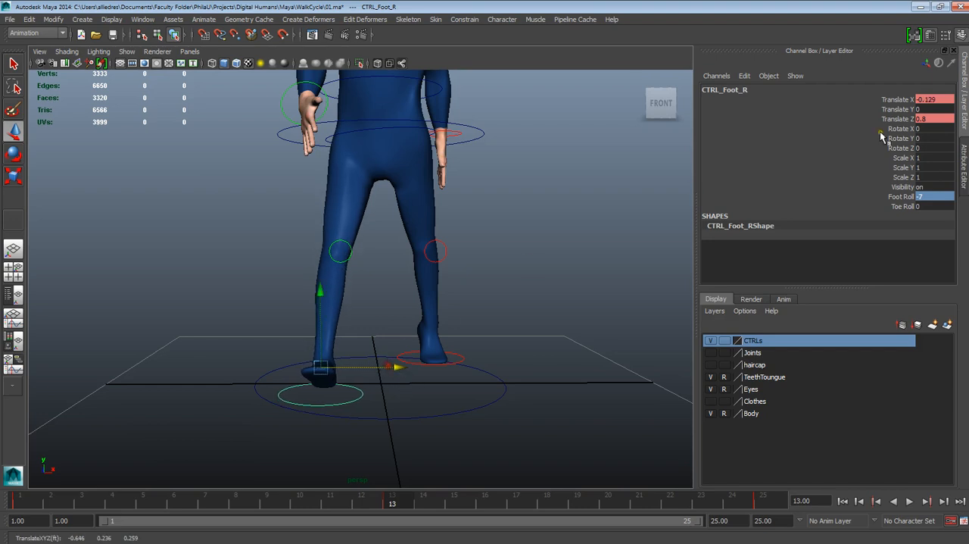
pyautogui.hotkey('ctrl', 'z')
pyautogui.click(919, 103)
pyautogui.click(920, 99)
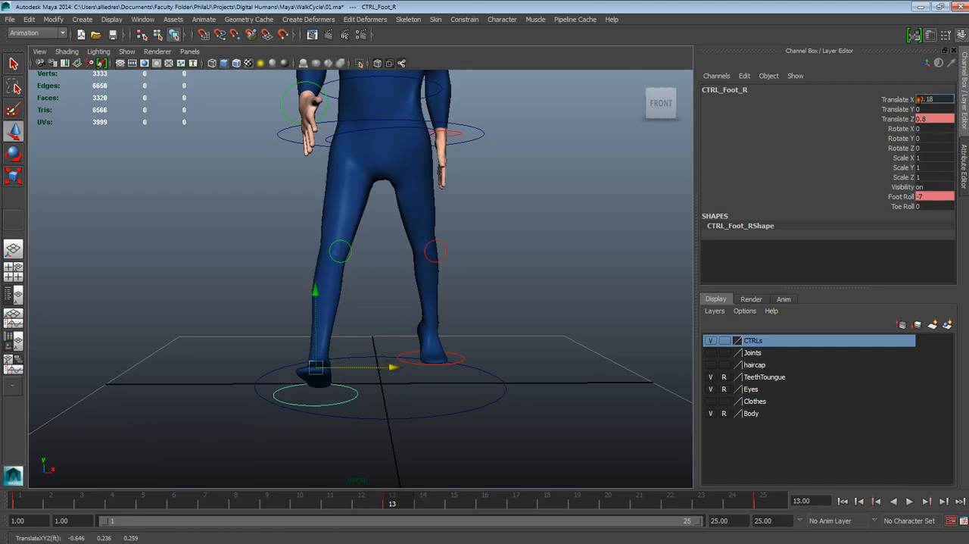
pyautogui.press('BackSpace')
pyautogui.press('Return')
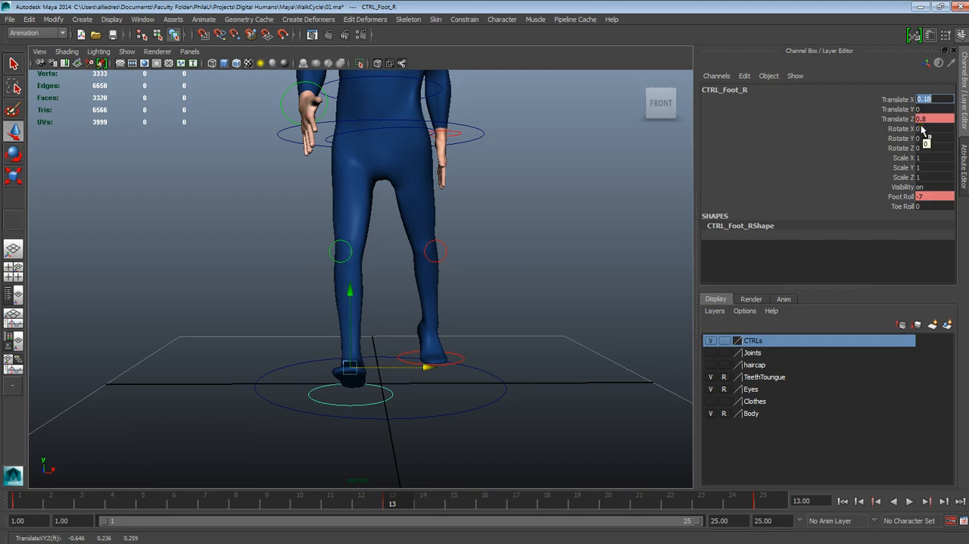
# - Set the left foot control's Translate X to -0.2 at frame 13
pyautogui.click(535, 292)
pyautogui.click(455, 352)
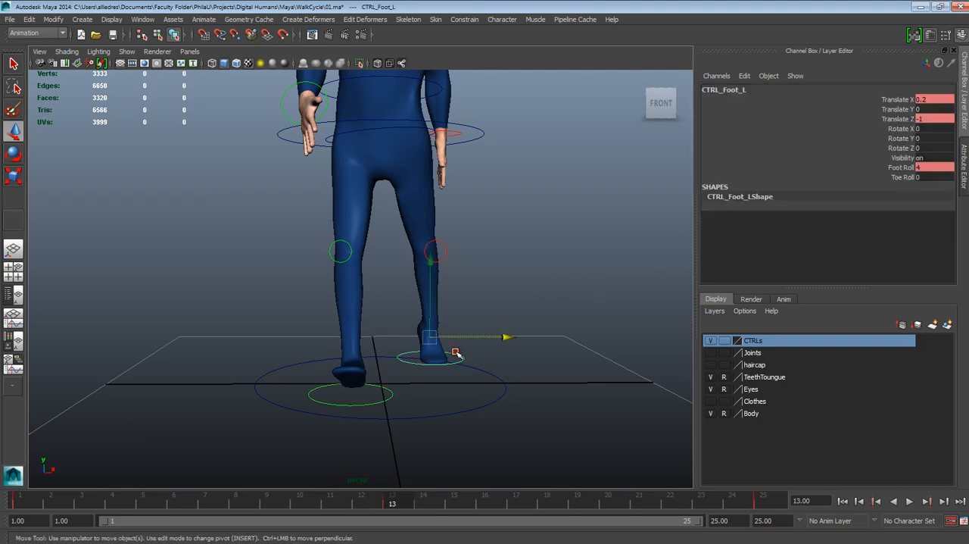
pyautogui.doubleClick(919, 99)
pyautogui.write('-0.2')
pyautogui.press('Return')
# - Play back the walk animation and check the foot motion from a front three-quarter view
pyautogui.scroll(-3, 595, 206)
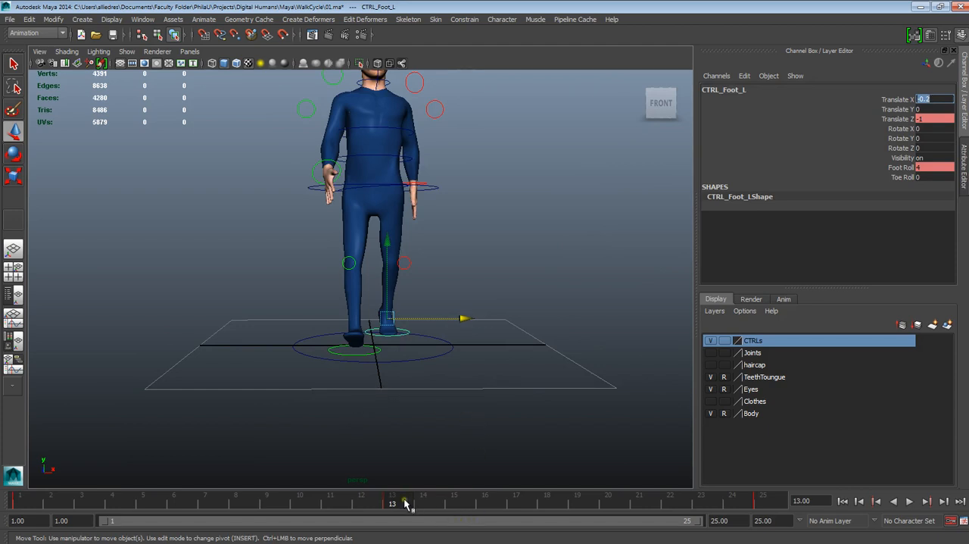
pyautogui.hotkey('alt', 'v')
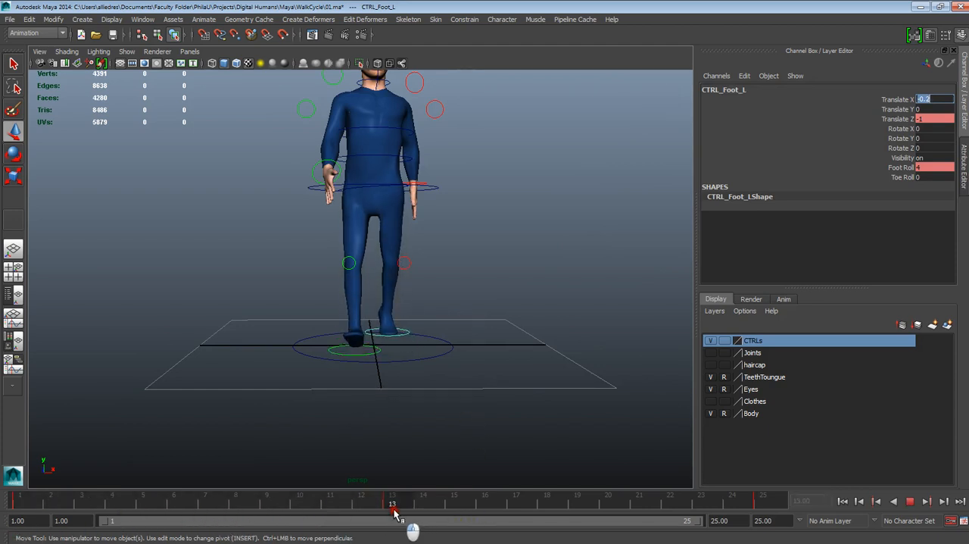
pyautogui.click(391, 504)
pyautogui.keyDown('alt'); pyautogui.moveTo(459, 347); pyautogui.dragTo(550, 368); pyautogui.keyUp('alt')
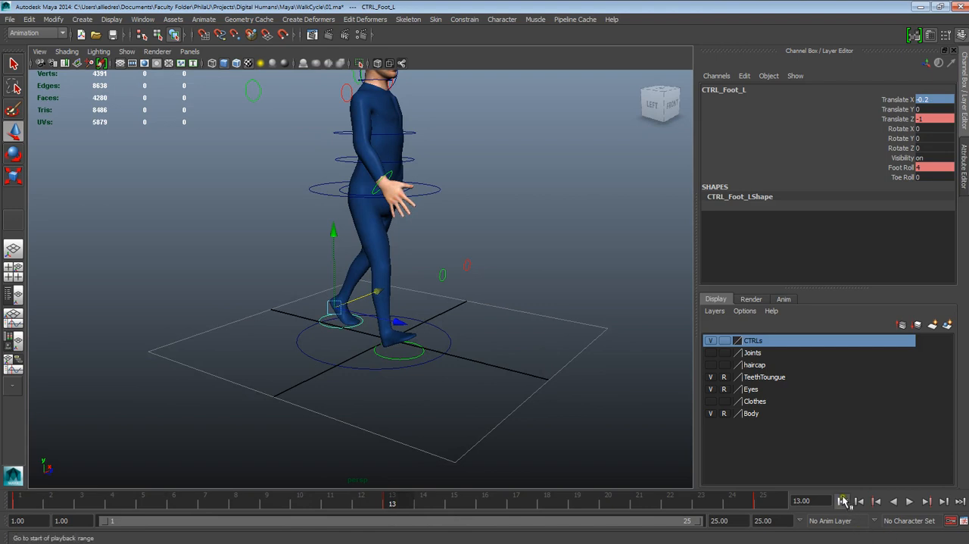
pyautogui.click(911, 501)
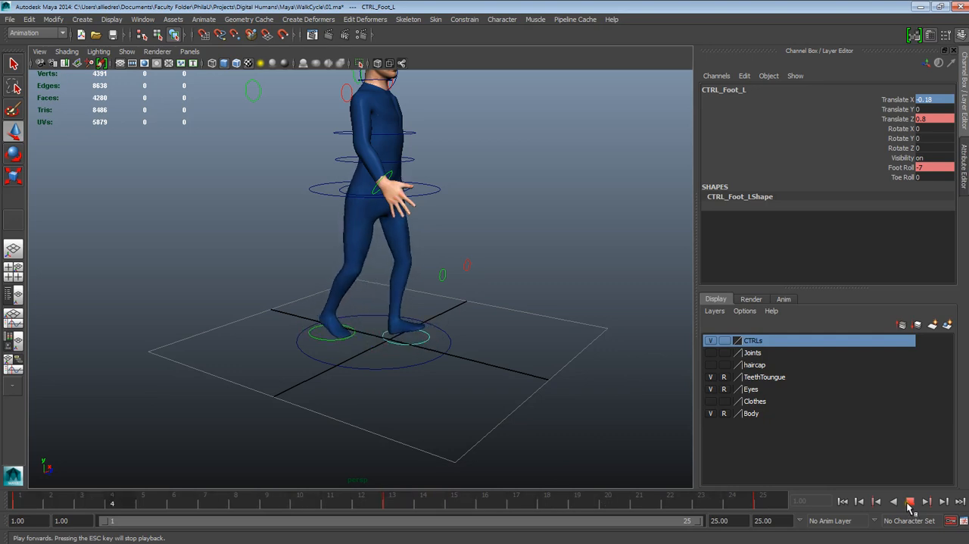
pyautogui.click(910, 502)
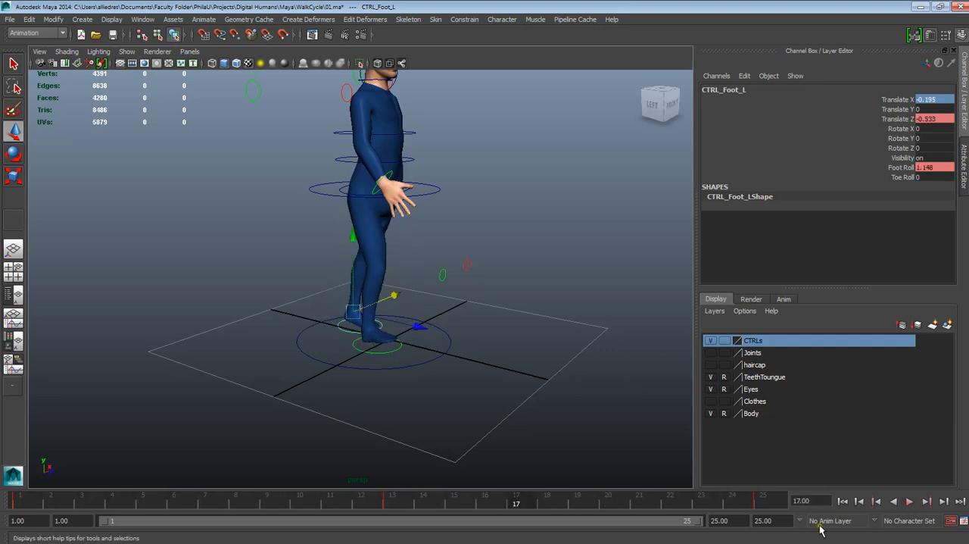
# - Key the root control's Translate Y at its current value at frame 13
pyautogui.click(394, 503)
pyautogui.keyDown('alt'); pyautogui.moveTo(469, 325); pyautogui.dragTo(429, 258); pyautogui.keyUp('alt')
pyautogui.scroll(5, 409, 261)
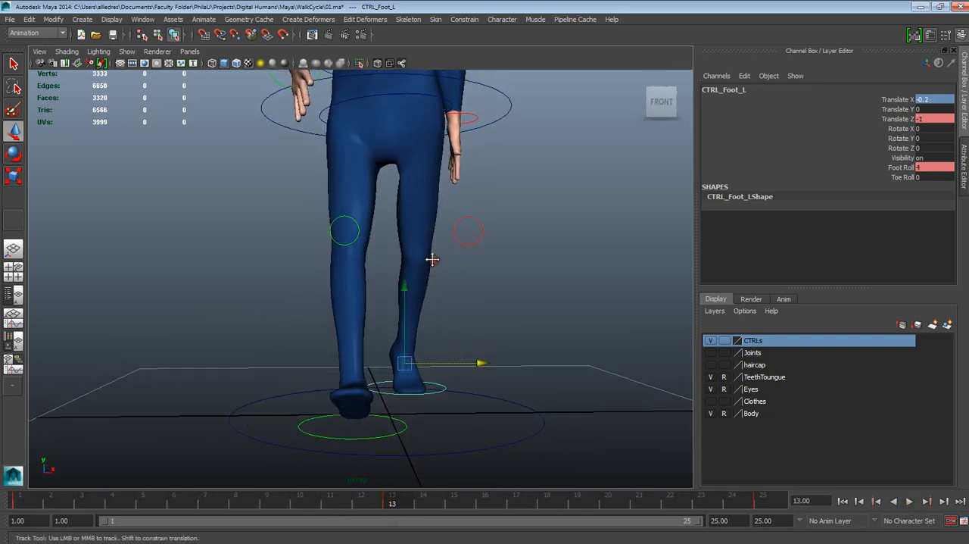
pyautogui.keyDown('alt'); pyautogui.moveTo(430, 258); pyautogui.dragTo(443, 356, button='middle'); pyautogui.keyUp('alt')
pyautogui.keyDown('alt'); pyautogui.moveTo(443, 356); pyautogui.dragTo(447, 361); pyautogui.keyUp('alt')
pyautogui.keyDown('alt'); pyautogui.moveTo(490, 256); pyautogui.dragTo(494, 261); pyautogui.keyUp('alt')
pyautogui.click(502, 237)
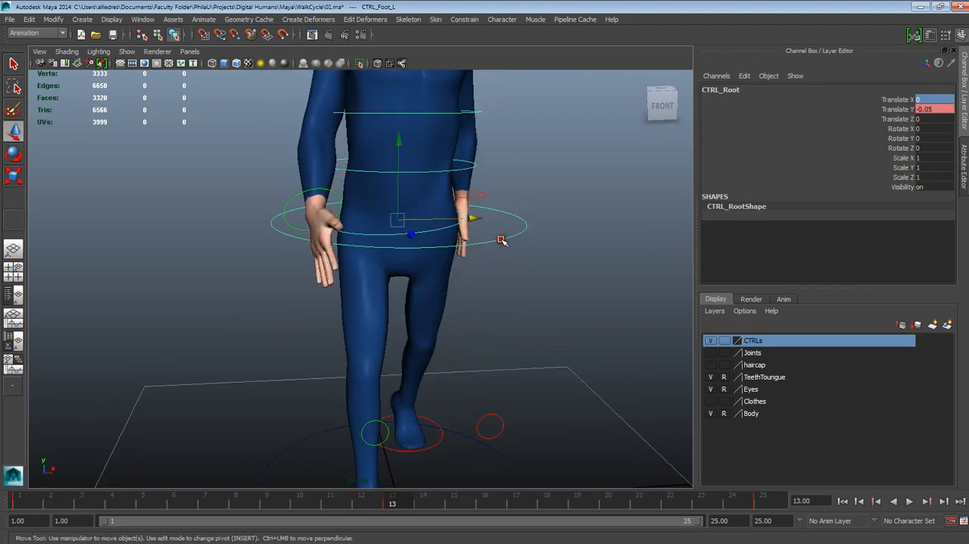
pyautogui.keyDown('alt'); pyautogui.moveTo(547, 284); pyautogui.dragTo(536, 277); pyautogui.keyUp('alt')
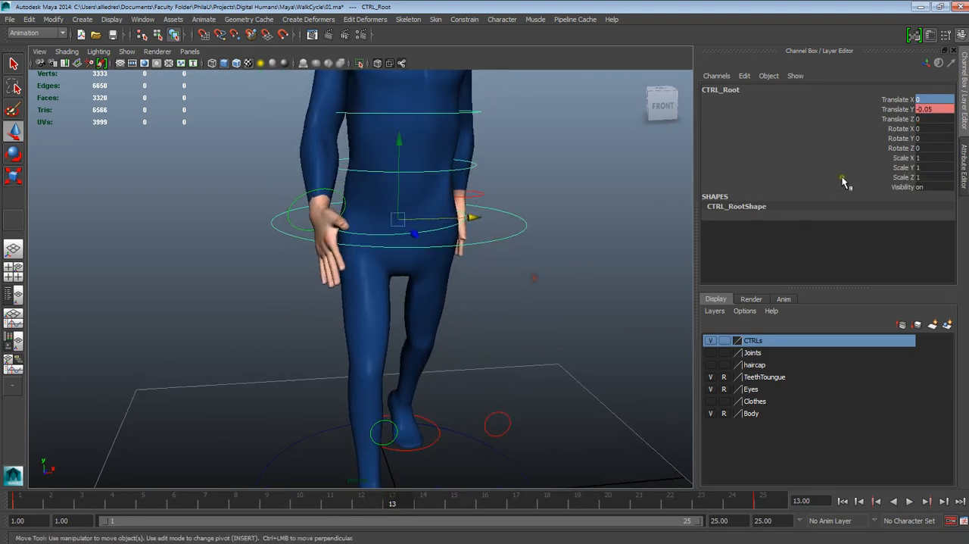
pyautogui.click(897, 109)
pyautogui.rightClick(894, 119)
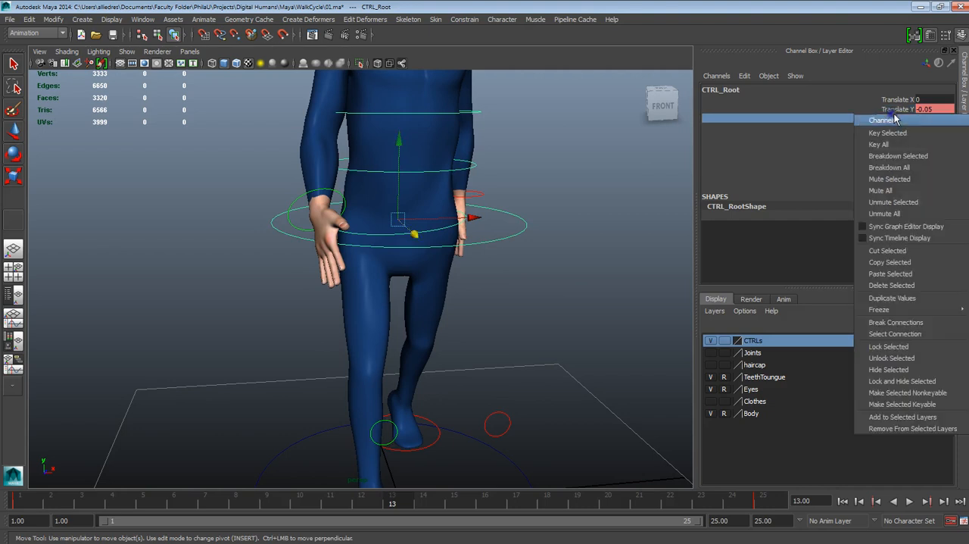
pyautogui.click(897, 132)
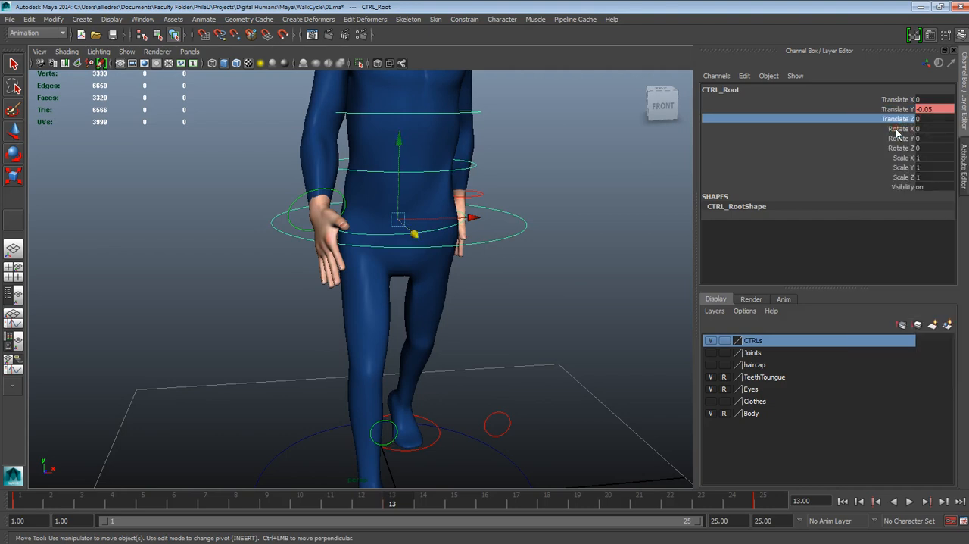
pyautogui.click(902, 109)
pyautogui.rightClick(903, 111)
pyautogui.click(885, 130)
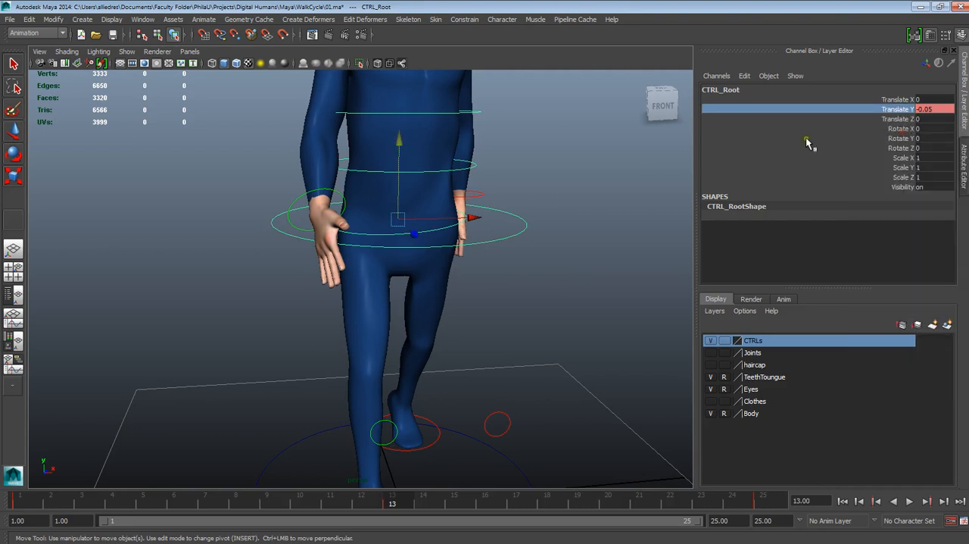
pyautogui.click(532, 236)
pyautogui.click(528, 232)
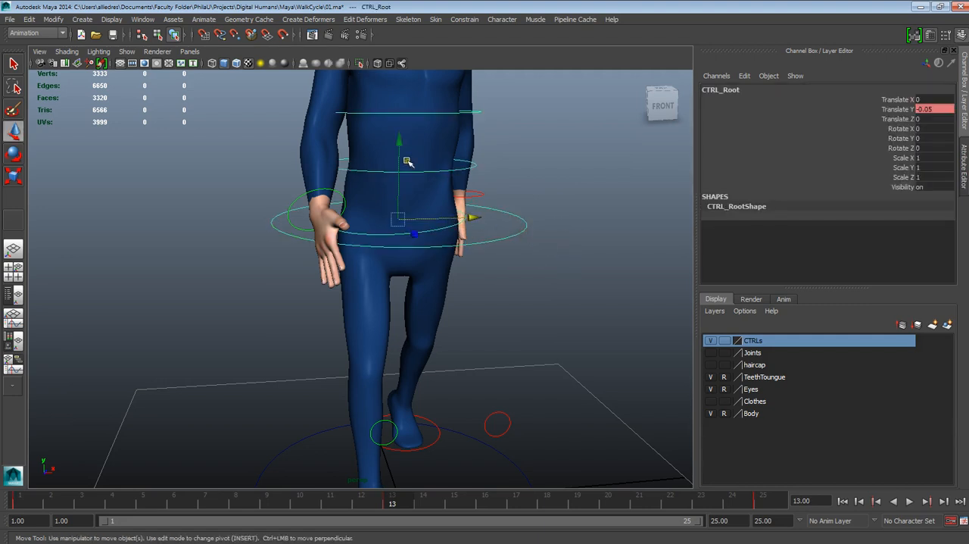
# - Set the pelvis control's Rotate Y to 15 and Rotate Z to -4 at frame 13
pyautogui.click(519, 277)
pyautogui.click(460, 225)
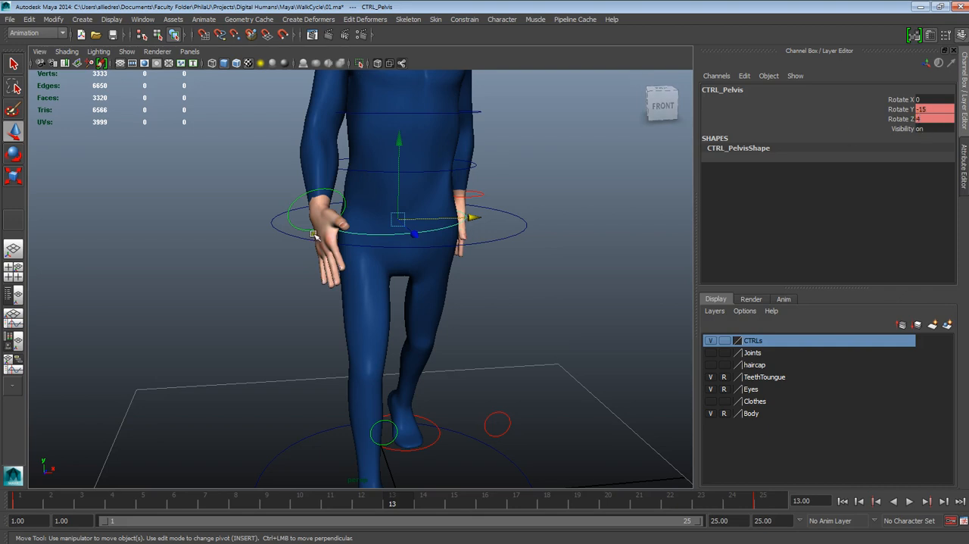
pyautogui.click(920, 110)
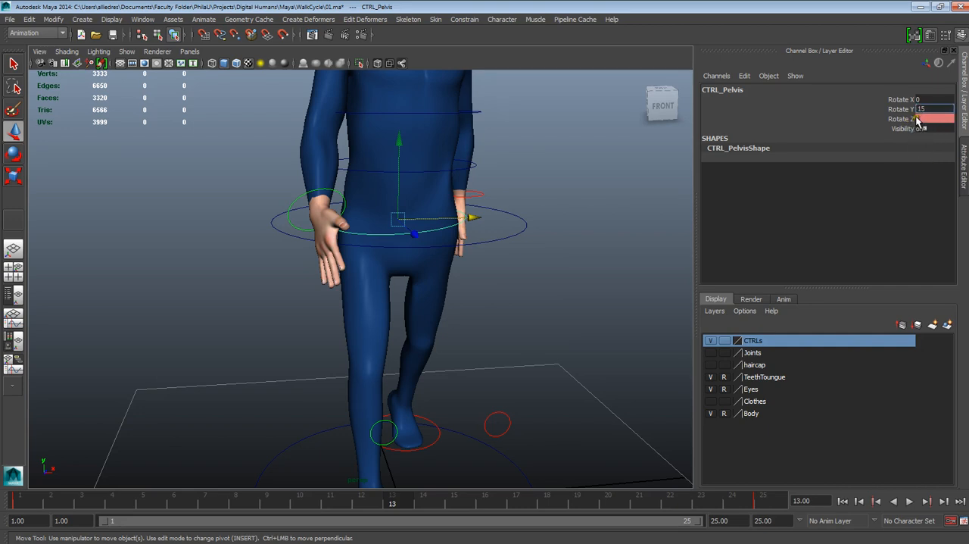
pyautogui.click(917, 119)
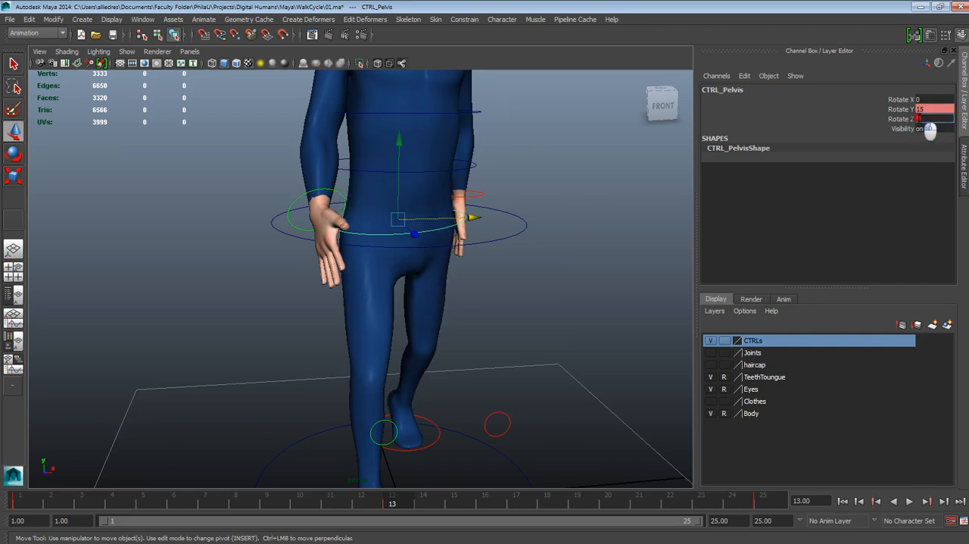
pyautogui.press('Return')
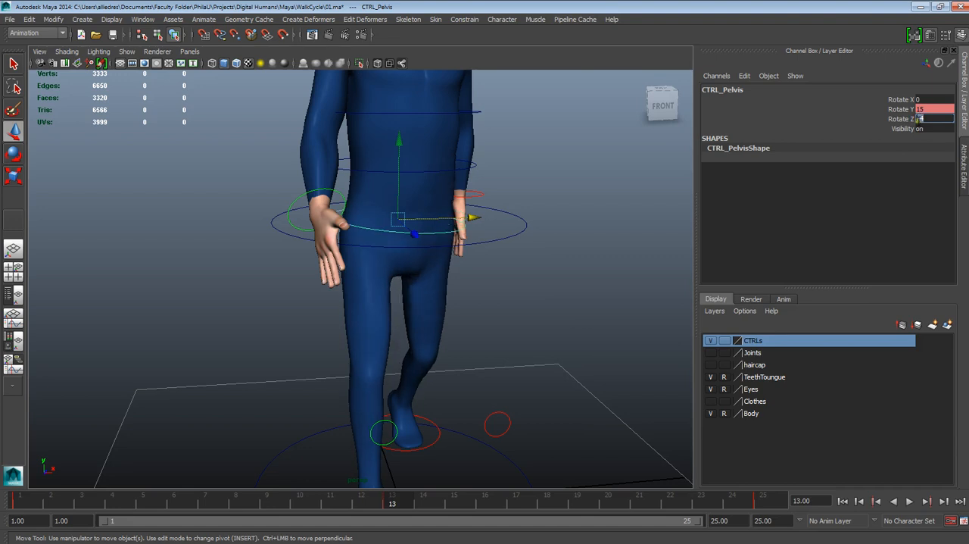
# - Inspect the pelvis pose from several angles and check the pelvis control's keyed channels at frame 13
pyautogui.click(564, 271)
pyautogui.keyDown('alt'); pyautogui.moveTo(564, 271); pyautogui.dragTo(541, 320); pyautogui.keyUp('alt')
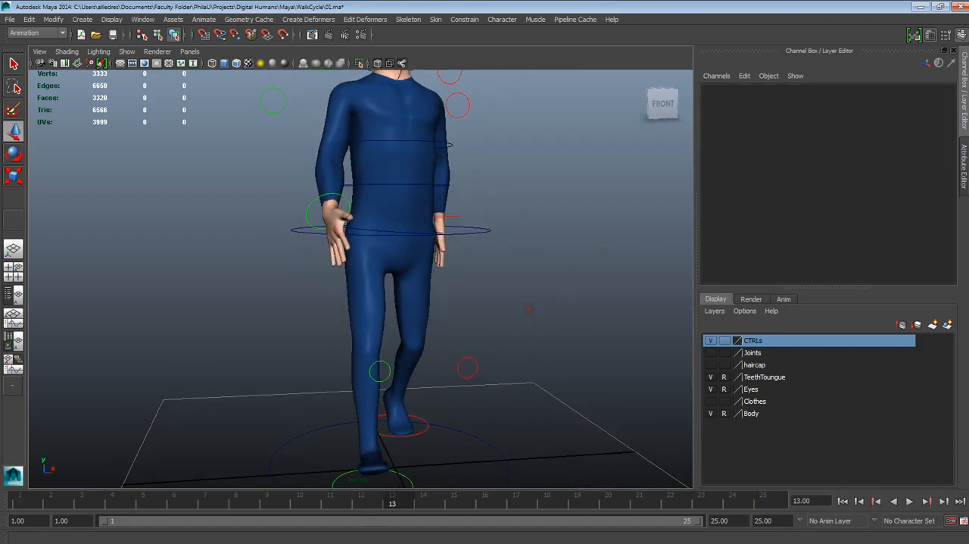
pyautogui.keyDown('alt'); pyautogui.moveTo(457, 338); pyautogui.dragTo(421, 253); pyautogui.keyUp('alt')
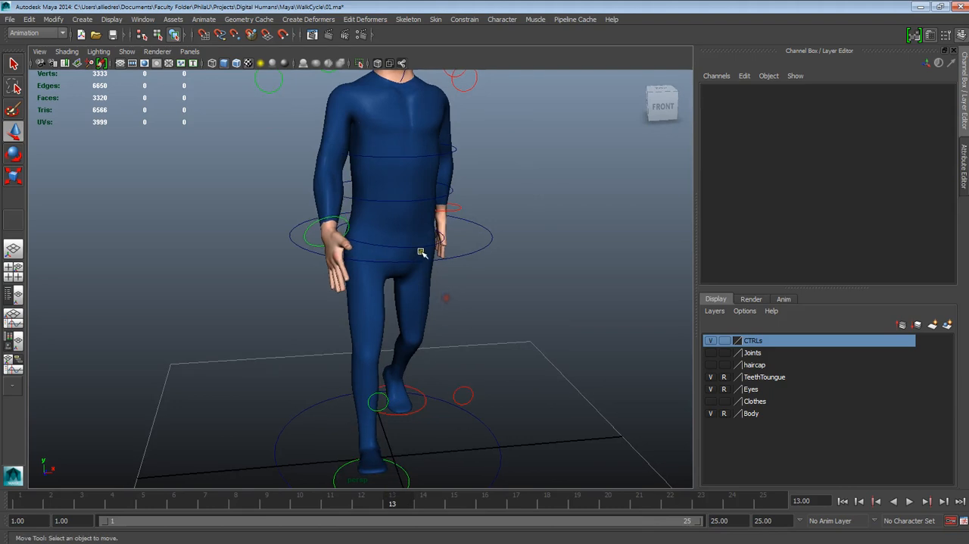
pyautogui.click(421, 253)
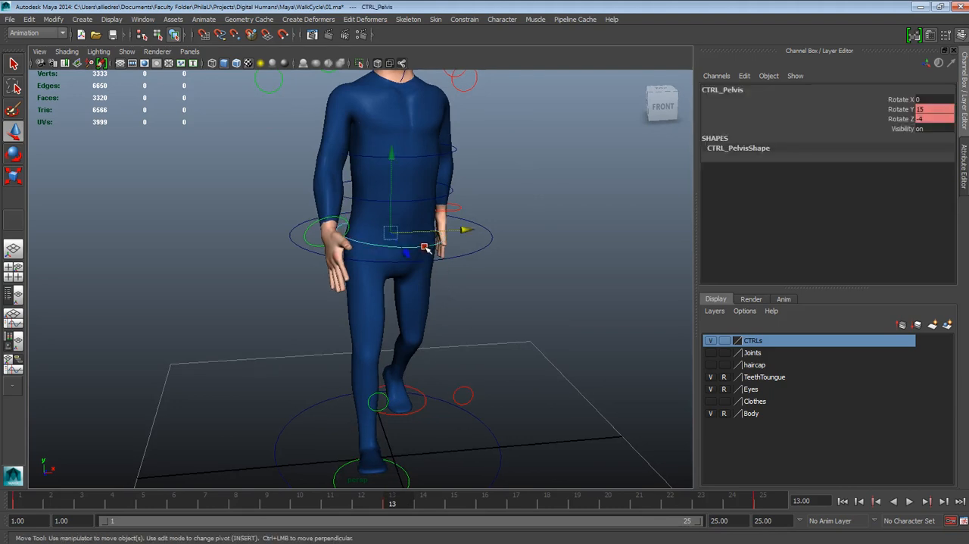
pyautogui.click(952, 522)
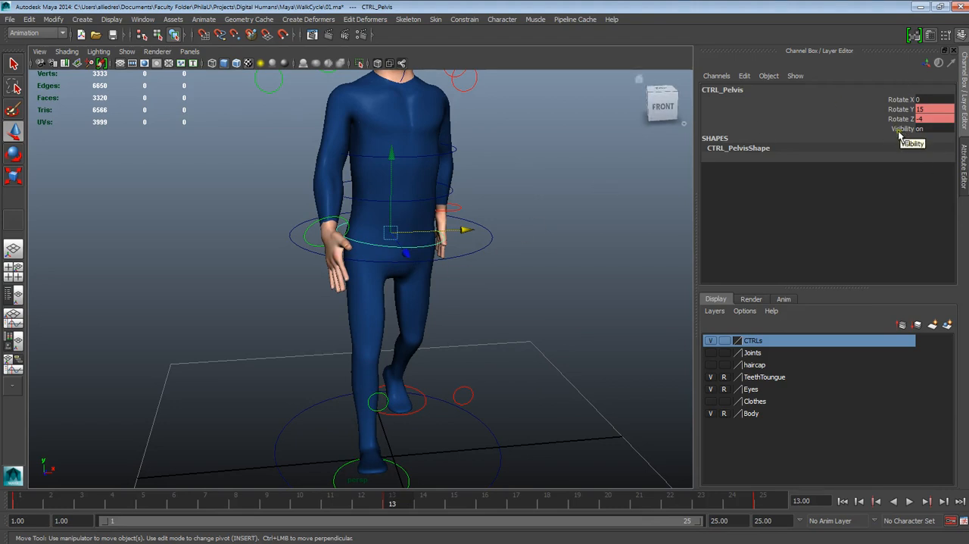
pyautogui.moveTo(392, 498)
pyautogui.mouseDown()
pyautogui.moveTo(276, 512)
pyautogui.moveTo(10, 515)
pyautogui.moveTo(393, 514)
pyautogui.mouseUp()
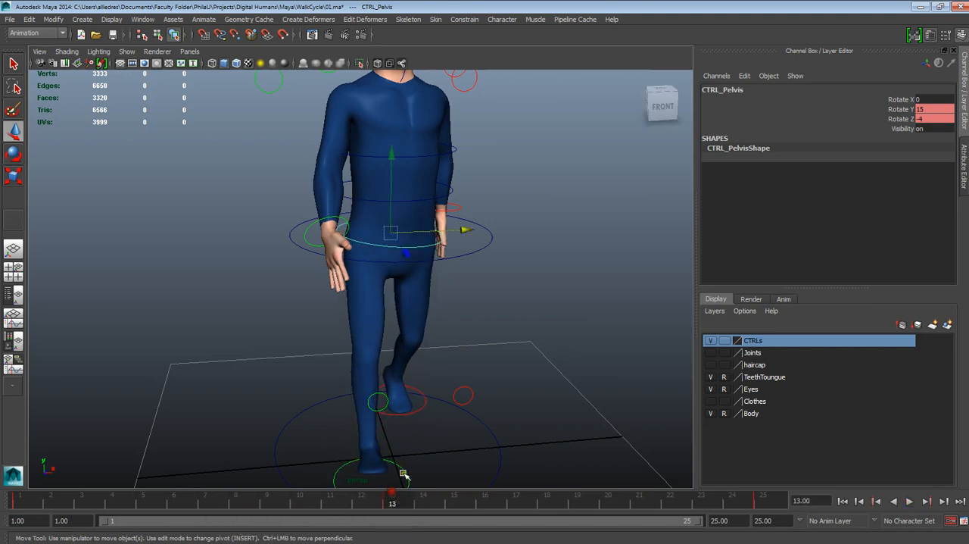
# - Set the back control's Rotate Y to -9 at frame 13
pyautogui.keyDown('alt'); pyautogui.moveTo(479, 342); pyautogui.dragTo(504, 404, button='middle'); pyautogui.keyUp('alt')
pyautogui.moveTo(496, 390)
pyautogui.keyDown('alt'); pyautogui.mouseDown()
pyautogui.moveTo(476, 383)
pyautogui.moveTo(494, 389)
pyautogui.moveTo(487, 397)
pyautogui.mouseUp(); pyautogui.keyUp('alt')
pyautogui.scroll(2, 491, 357)
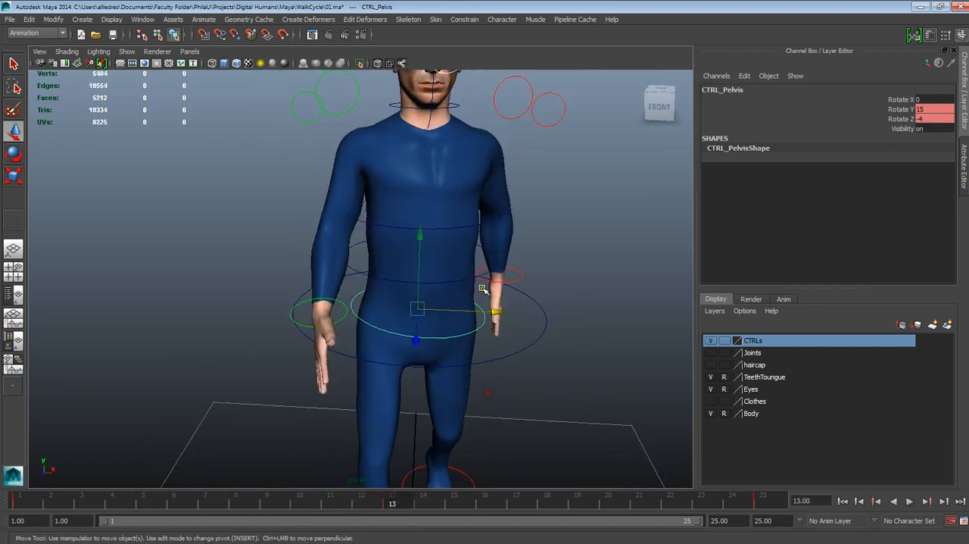
pyautogui.click(479, 274)
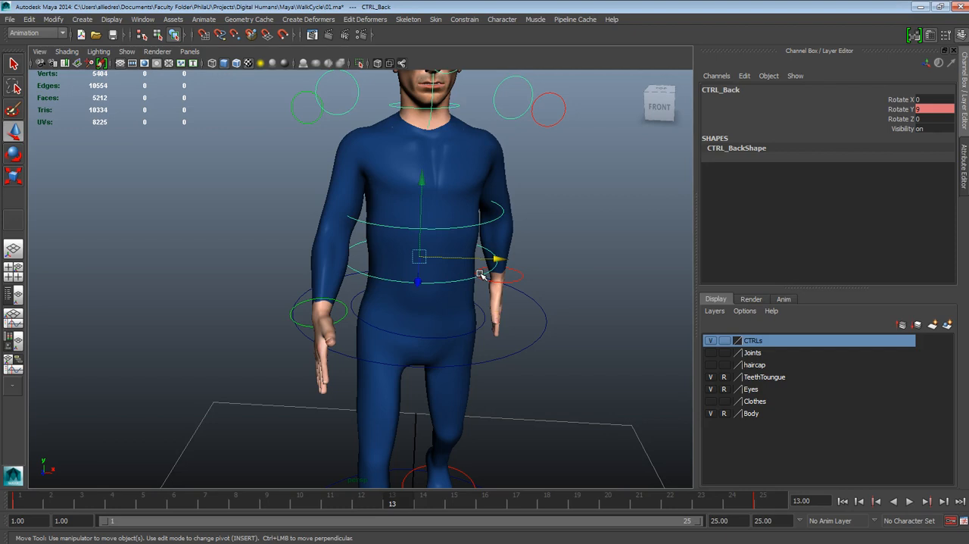
pyautogui.keyDown('alt'); pyautogui.moveTo(483, 276); pyautogui.dragTo(517, 300); pyautogui.keyUp('alt')
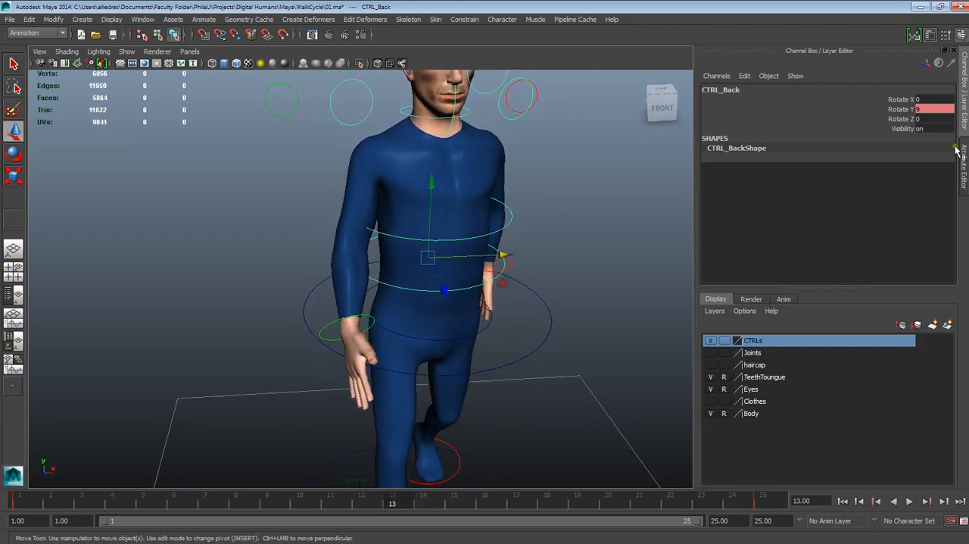
pyautogui.click(920, 110)
pyautogui.write('90')
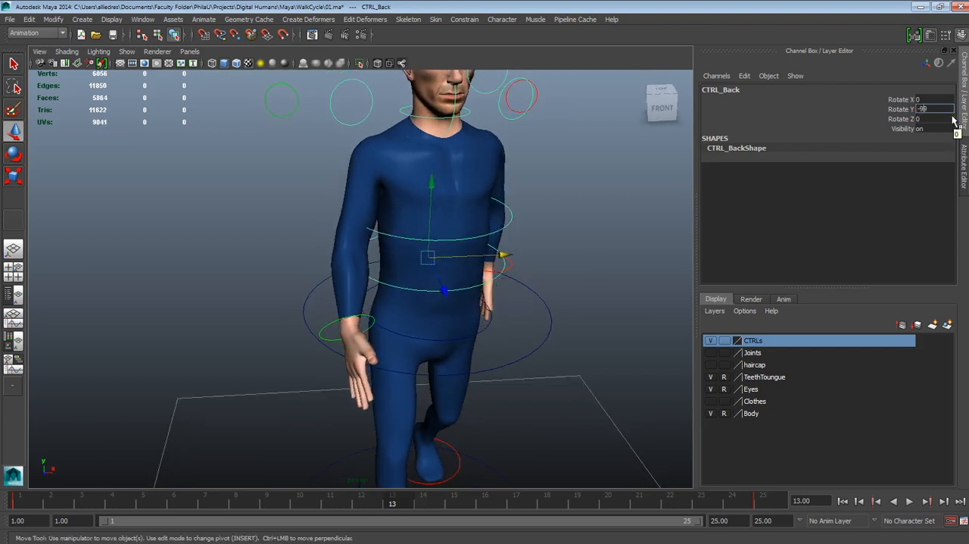
pyautogui.press('Return')
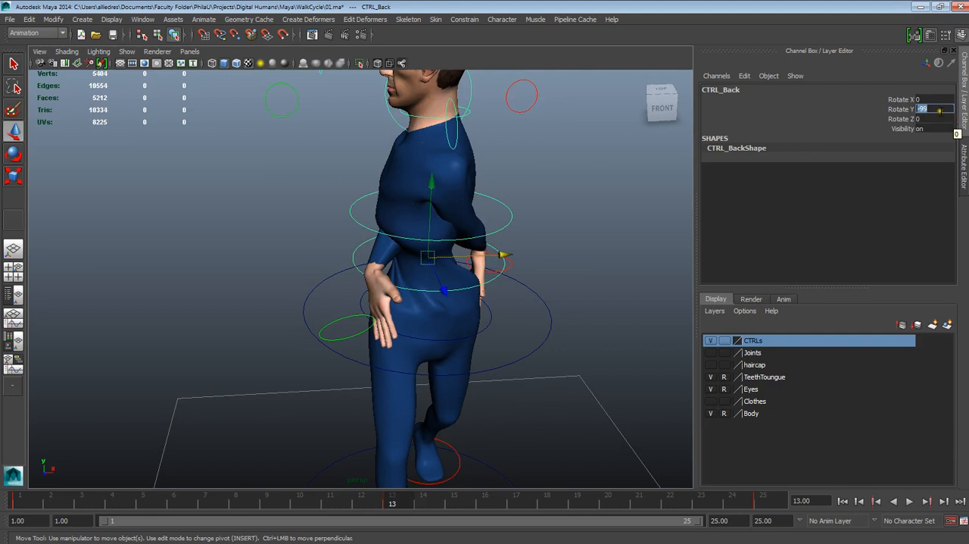
pyautogui.click(924, 110)
pyautogui.click(924, 110)
pyautogui.press('Return')
pyautogui.click(636, 215)
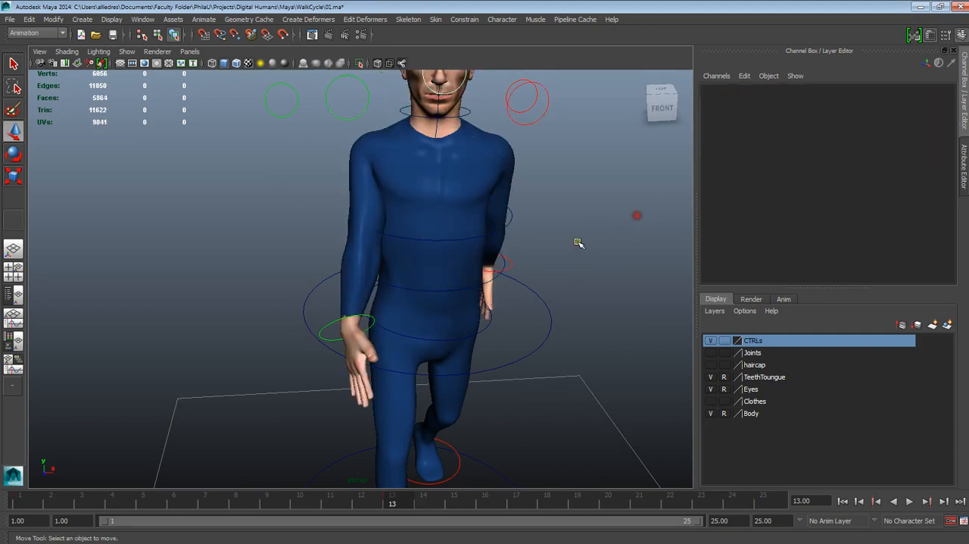
# - Compare the rotation values of the left and right clavicle controls at frame 13
pyautogui.scroll(-4, 560, 270)
pyautogui.keyDown('alt'); pyautogui.moveTo(553, 283); pyautogui.dragTo(521, 305); pyautogui.keyUp('alt')
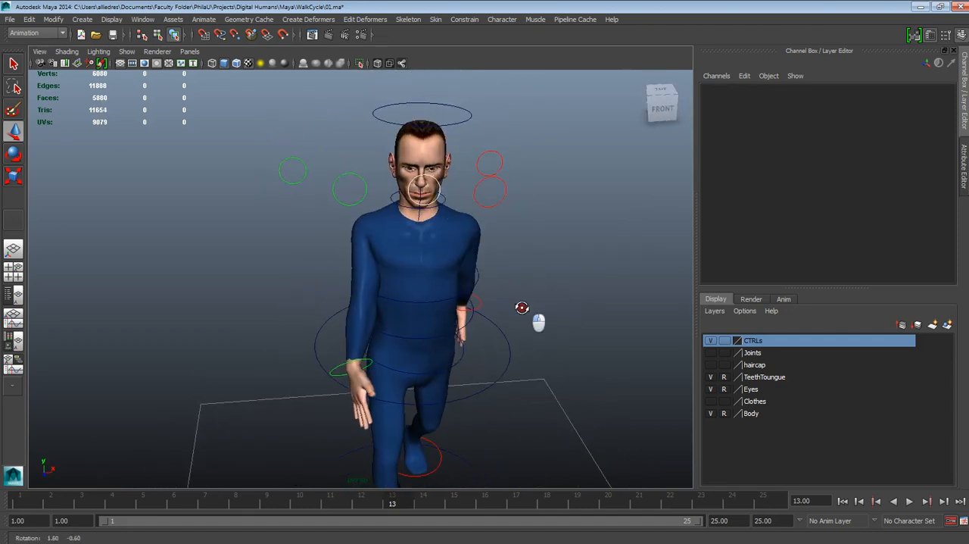
pyautogui.click(487, 205)
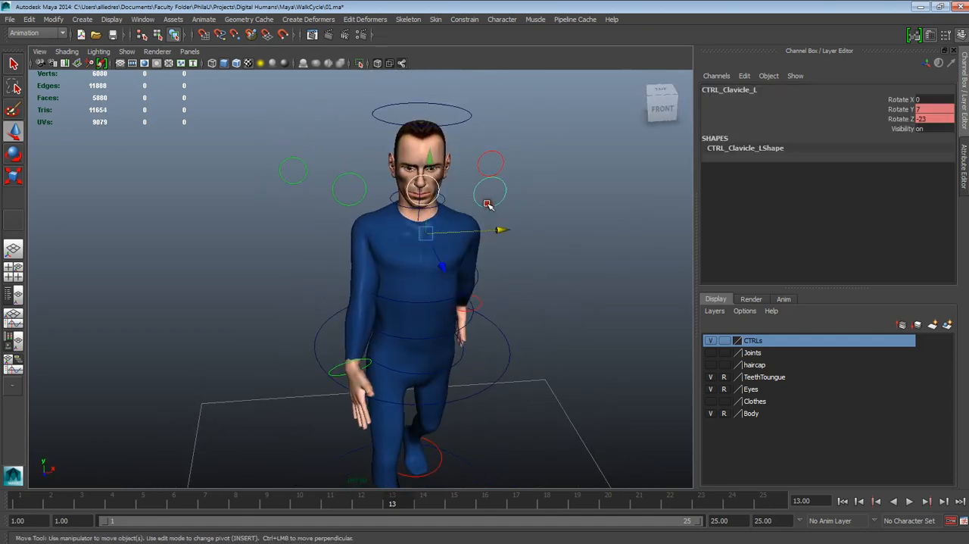
pyautogui.click(564, 242)
pyautogui.click(366, 196)
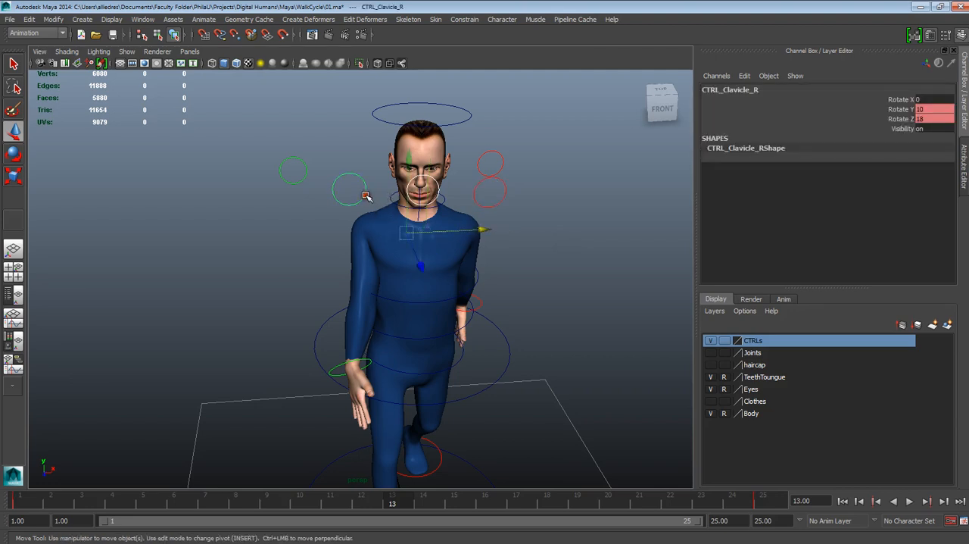
pyautogui.click(543, 224)
pyautogui.click(496, 203)
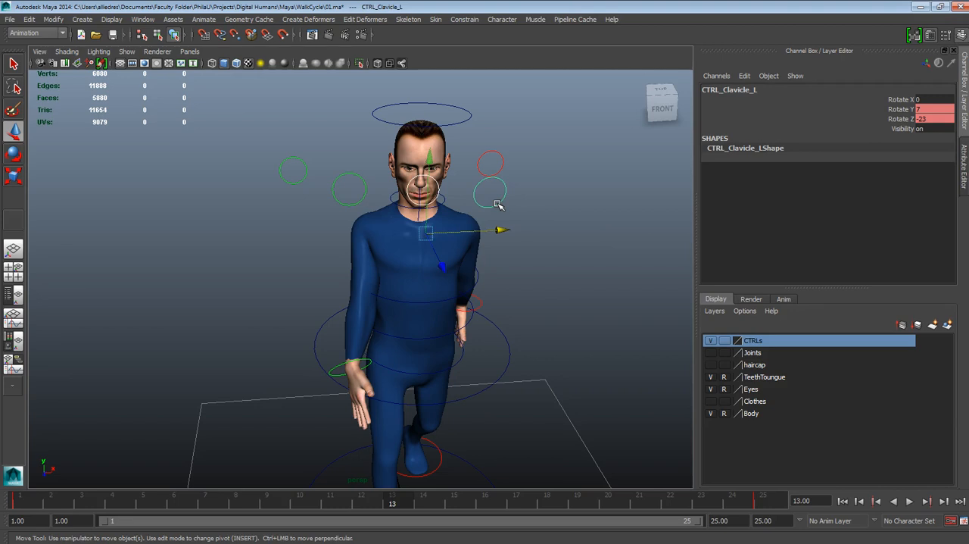
pyautogui.click(358, 181)
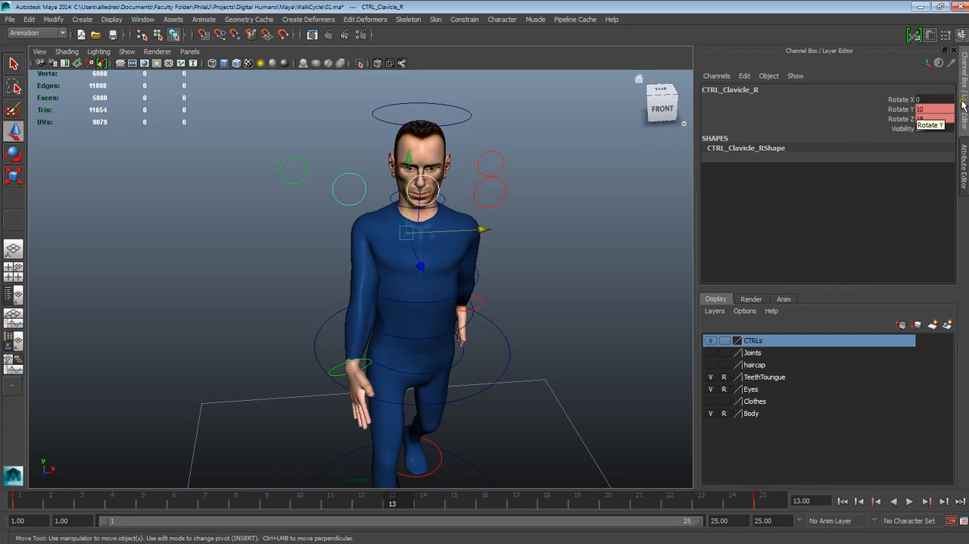
# - Set the left clavicle control's Rotate Y to -10 and Rotate Z to -18 at frame 13
pyautogui.click(498, 200)
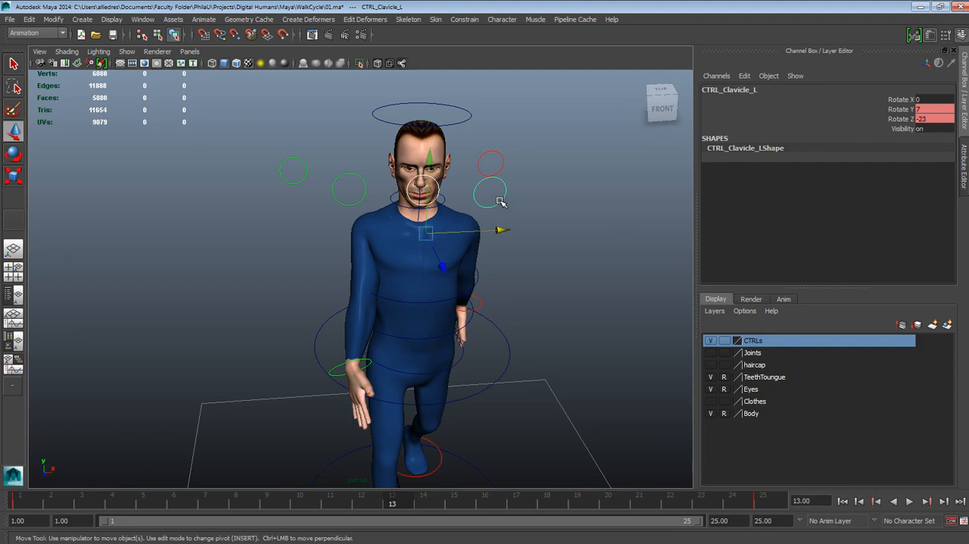
pyautogui.click(923, 111)
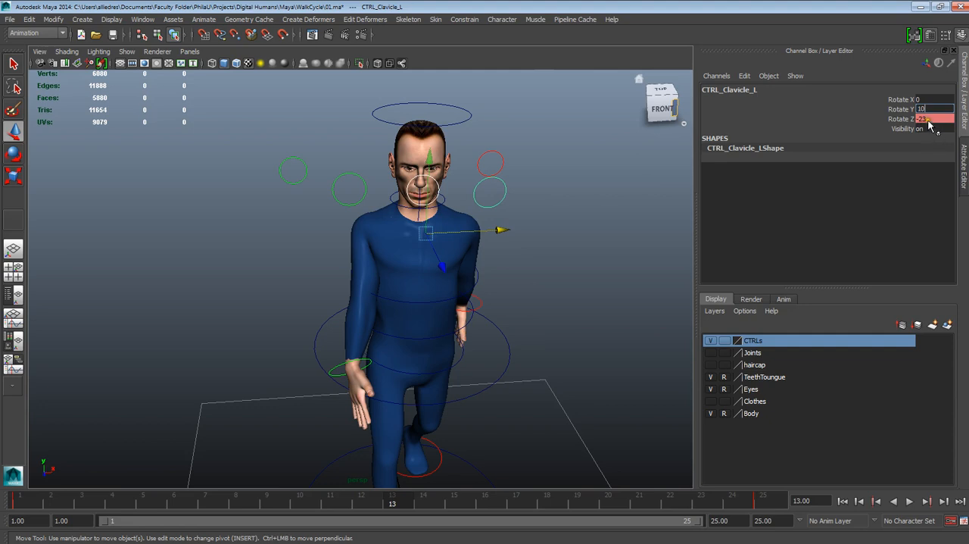
pyautogui.click(929, 119)
pyautogui.write('18')
pyautogui.press('Return')
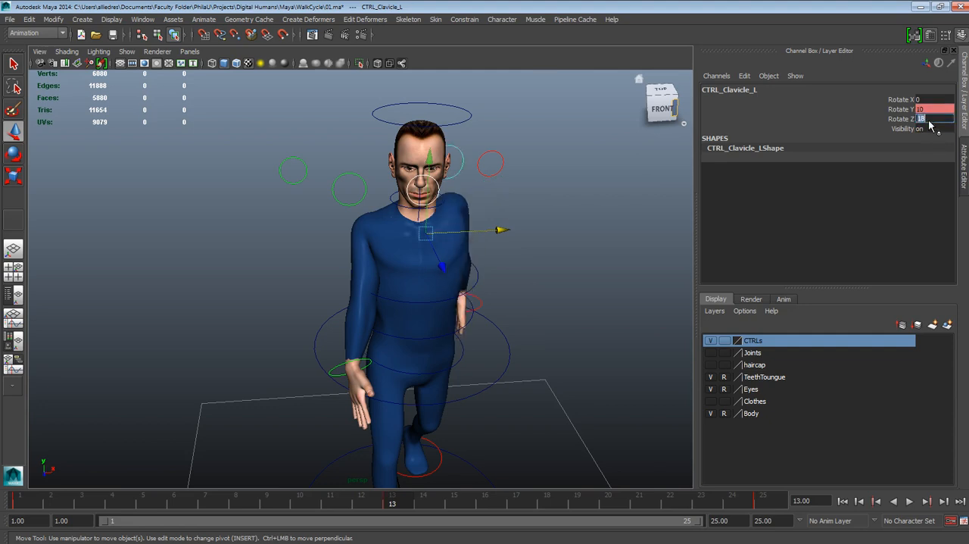
pyautogui.click(920, 110)
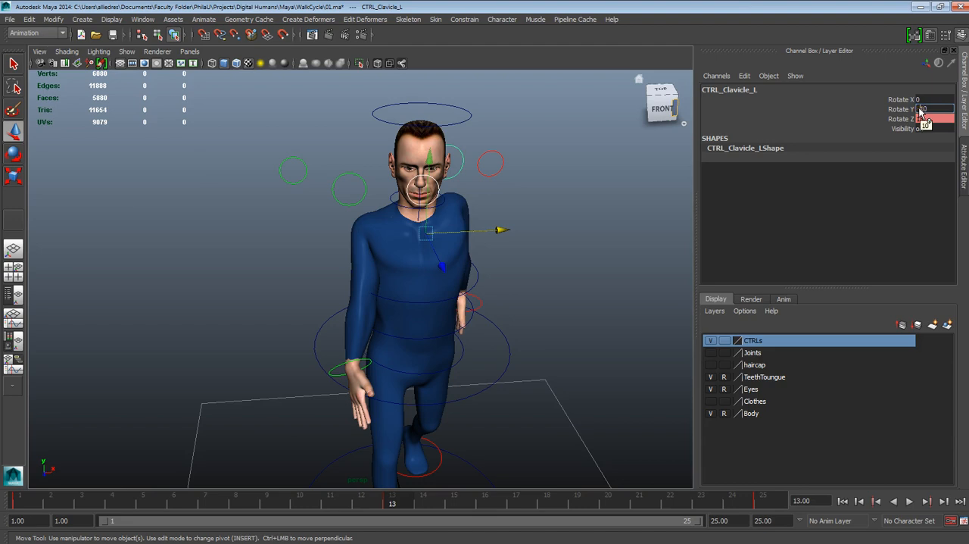
pyautogui.click(919, 119)
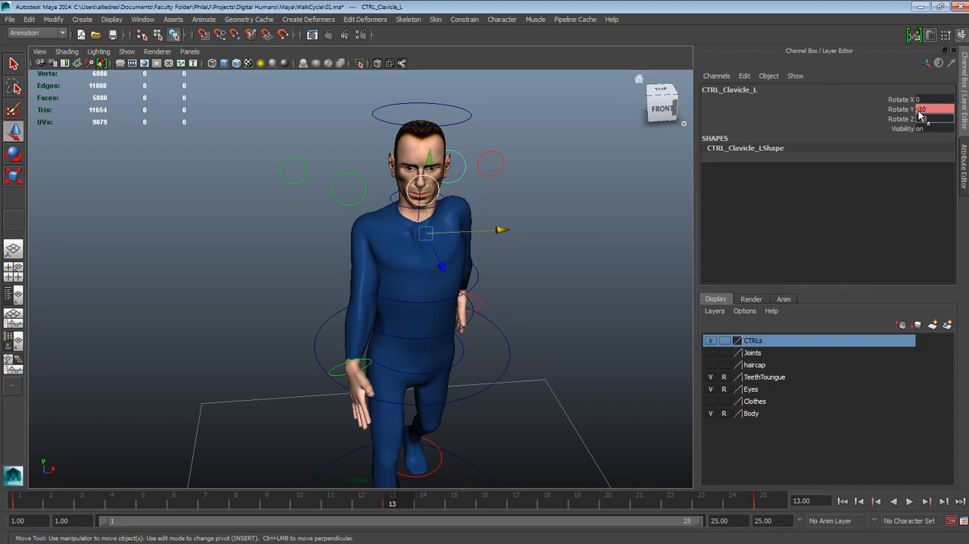
pyautogui.press('Return')
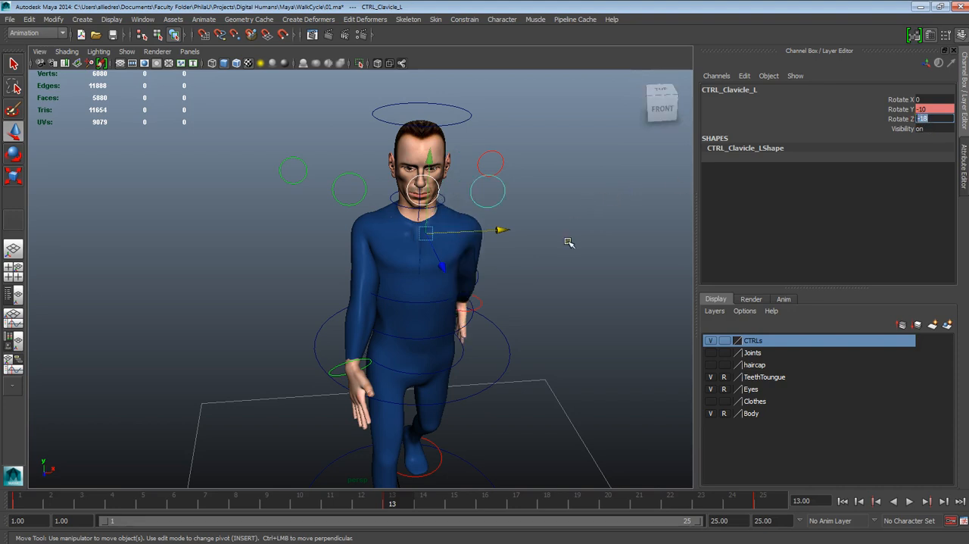
# - Try a slight free rotation of the left clavicle control from the front view, and undo it
pyautogui.keyDown('alt'); pyautogui.moveTo(554, 253); pyautogui.dragTo(571, 301); pyautogui.keyUp('alt')
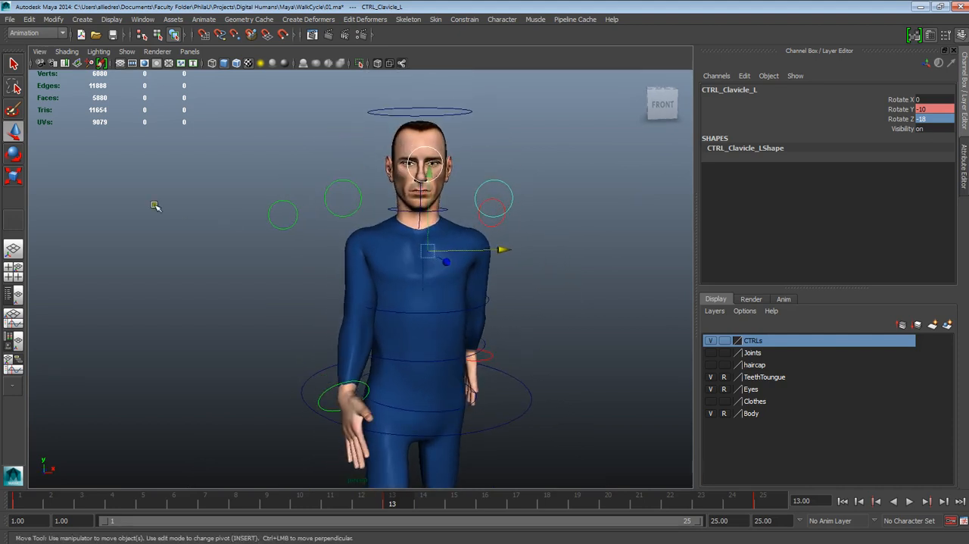
pyautogui.click(572, 171)
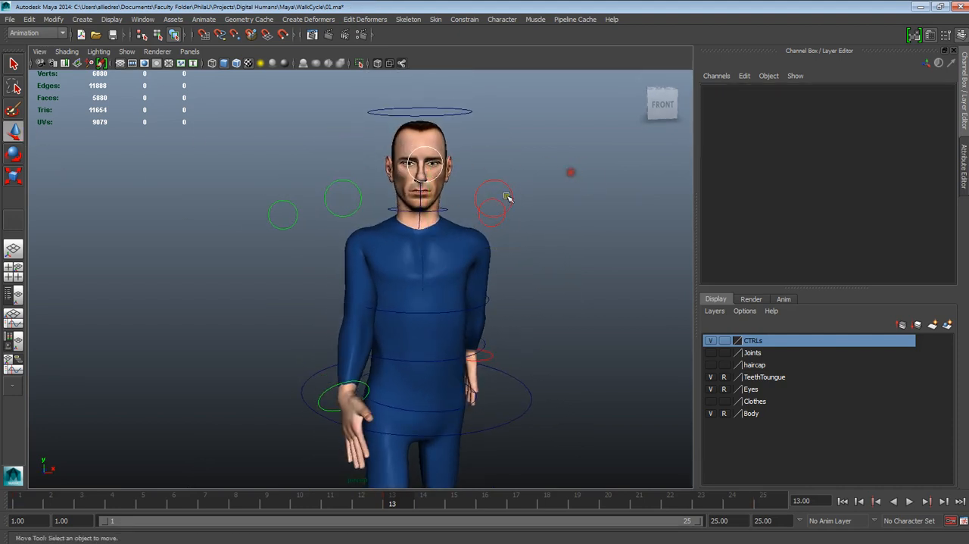
pyautogui.click(511, 188)
pyautogui.press('e')
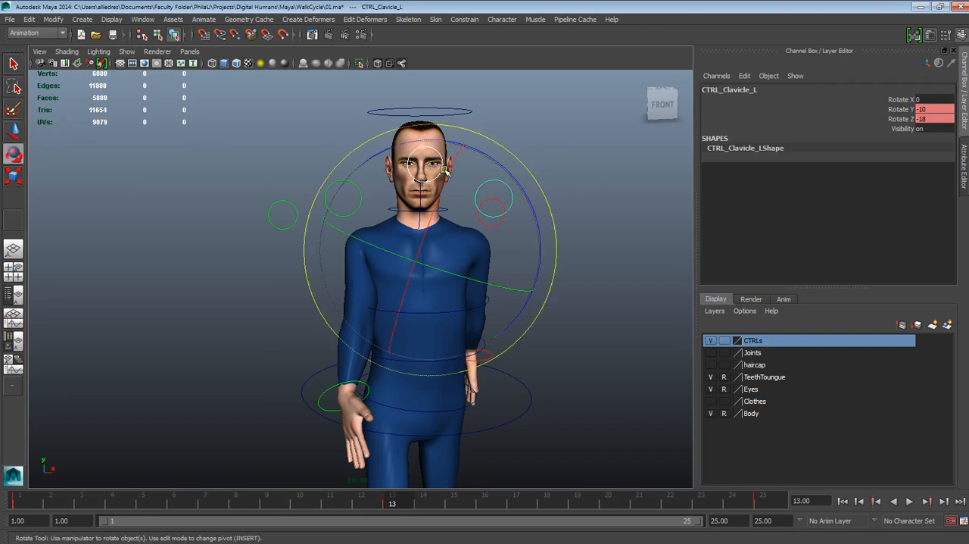
pyautogui.moveTo(480, 150)
pyautogui.mouseDown()
pyautogui.moveTo(500, 164)
pyautogui.moveTo(481, 155)
pyautogui.mouseUp()
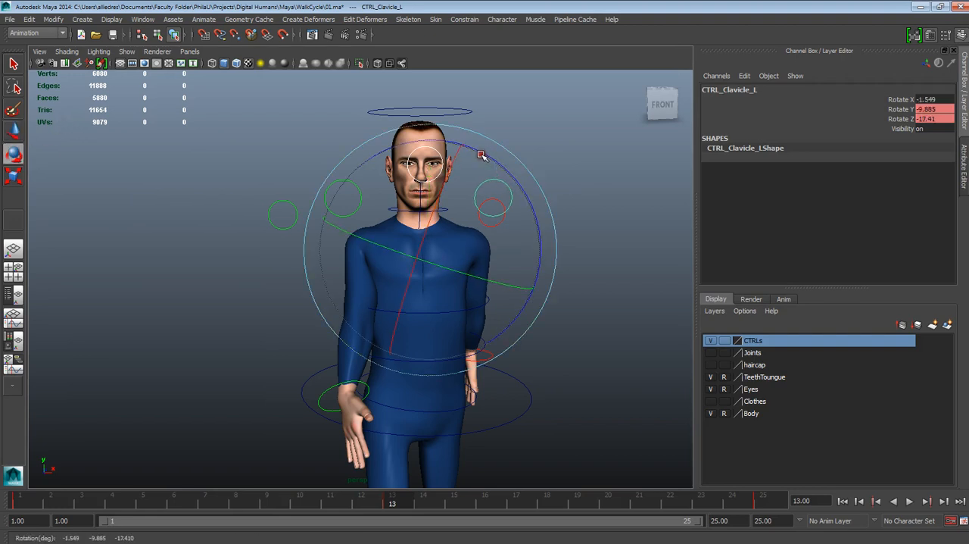
pyautogui.hotkey('ctrl', 'z')
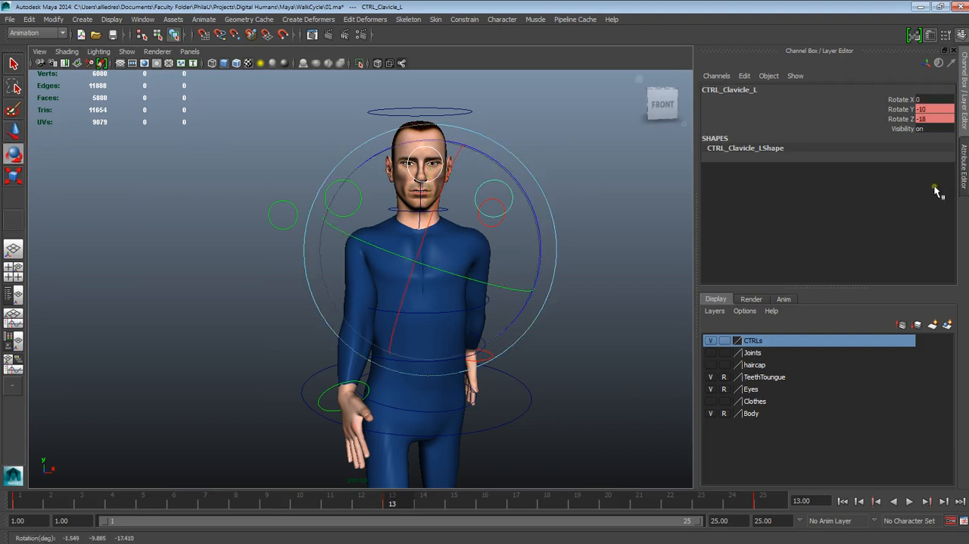
pyautogui.click(595, 208)
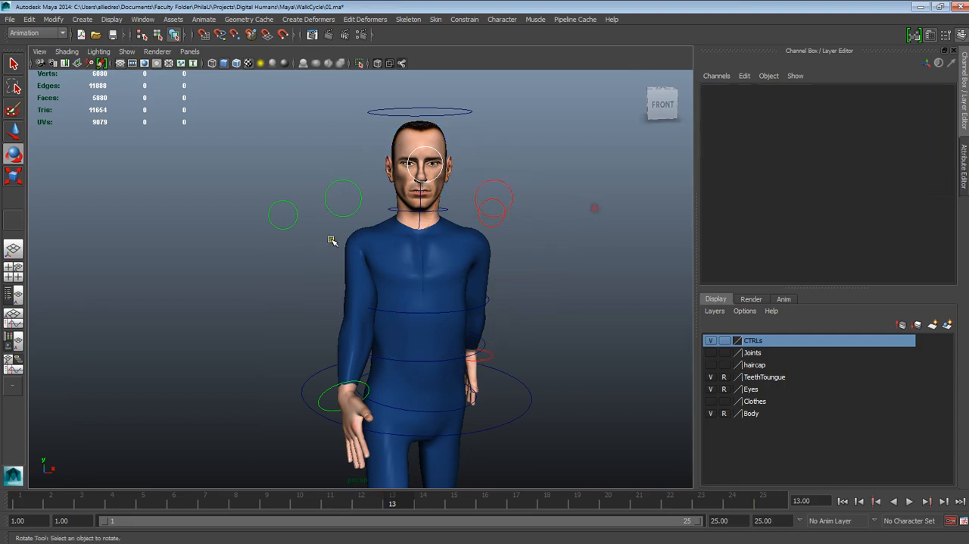
# - Set the right clavicle control's Rotate Y to 7 and Rotate Z to 23 at frame 13
pyautogui.click(344, 214)
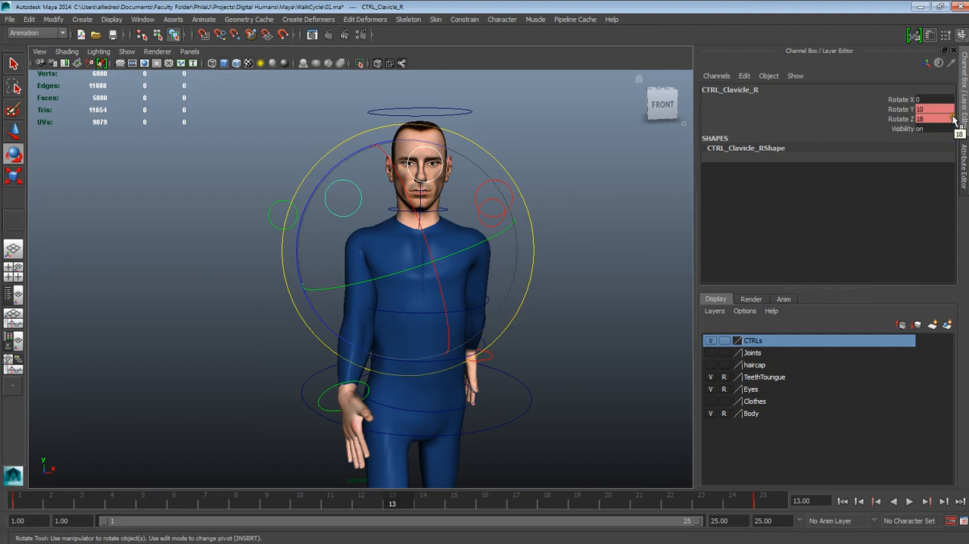
pyautogui.click(921, 109)
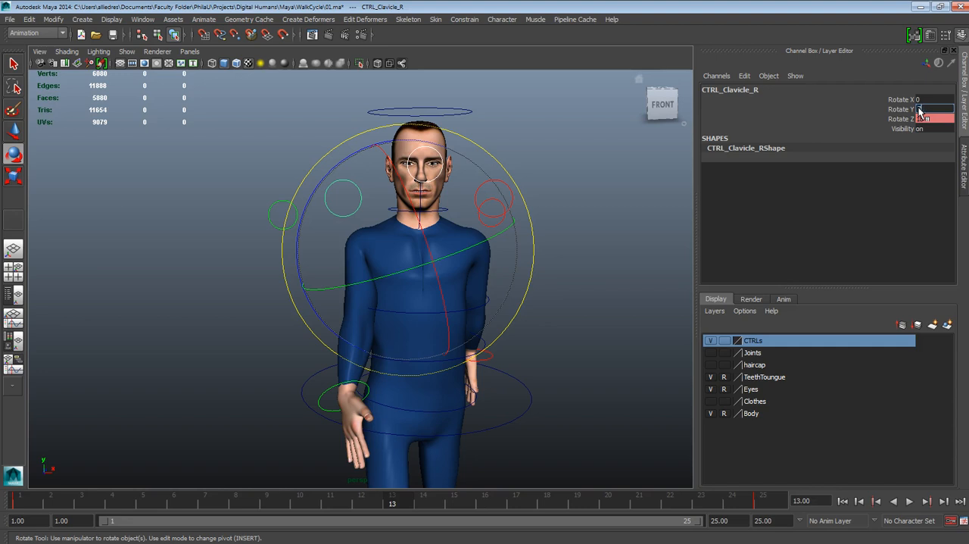
pyautogui.write('7')
pyautogui.press('Tab')
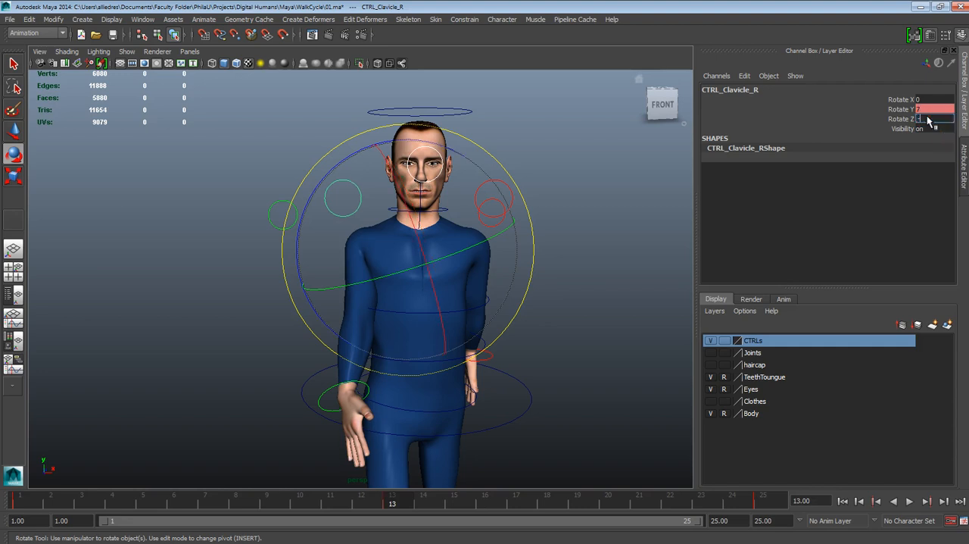
pyautogui.write('-20')
pyautogui.press('Return')
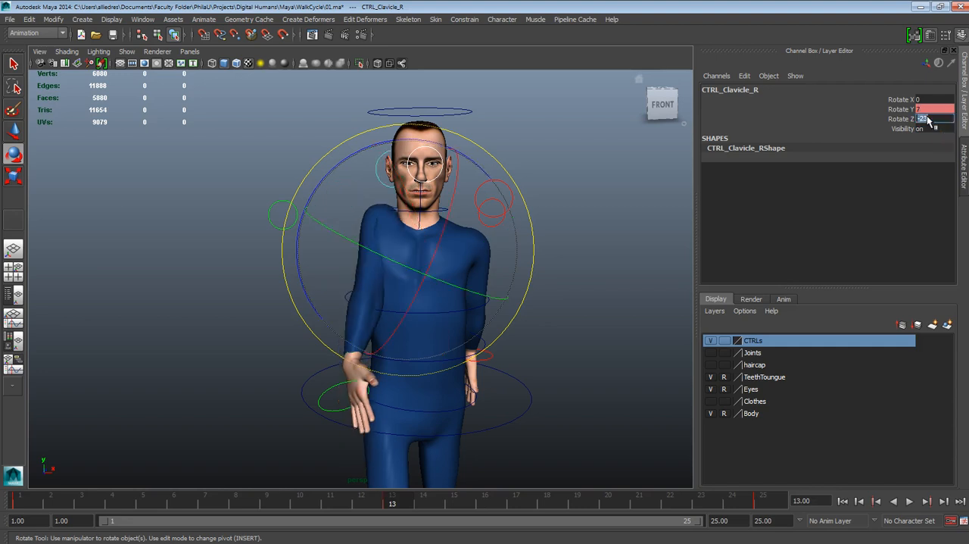
pyautogui.click(917, 119)
pyautogui.press('Return')
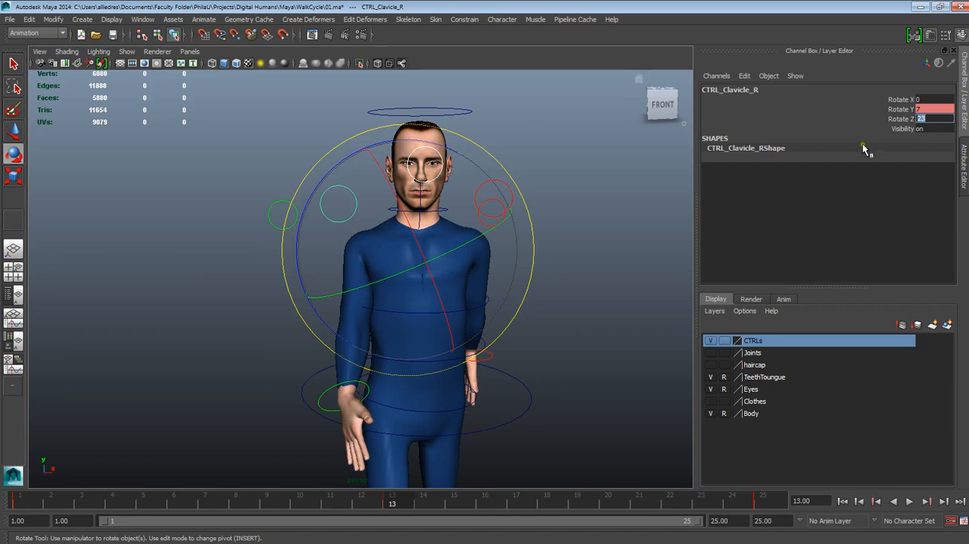
pyautogui.click(558, 245)
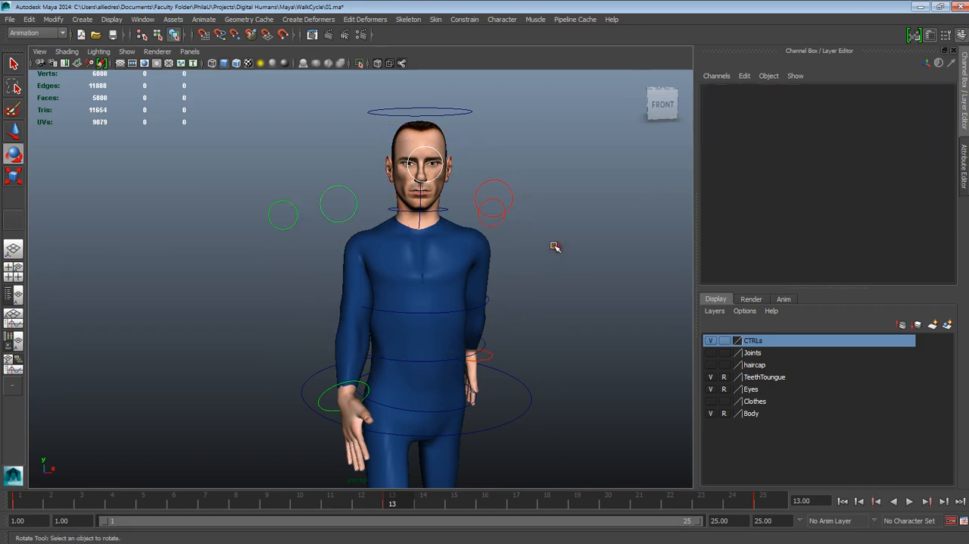
# - Test other Rotate Y values on the left clavicle control at frame 13, and set it back to -10
pyautogui.click(509, 211)
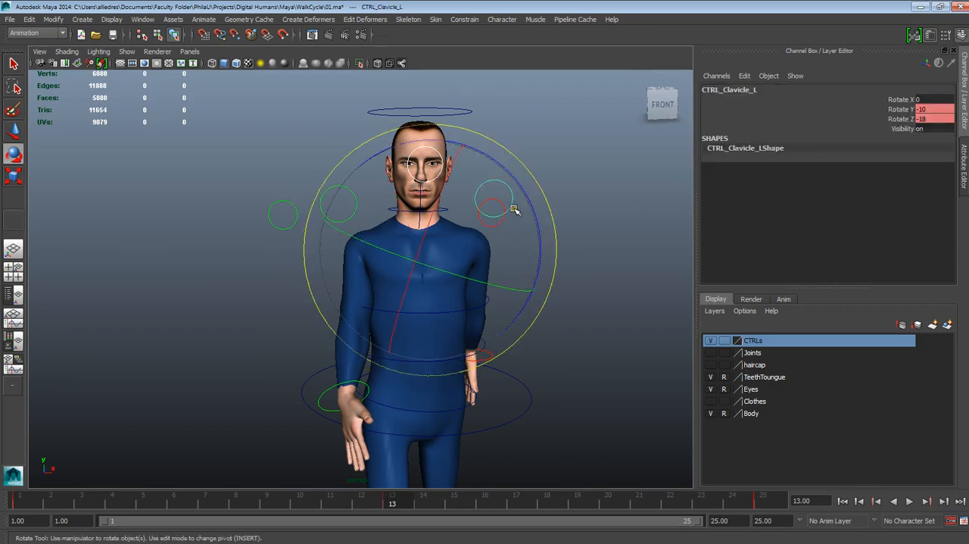
pyautogui.keyDown('alt'); pyautogui.moveTo(553, 239); pyautogui.dragTo(586, 262); pyautogui.keyUp('alt')
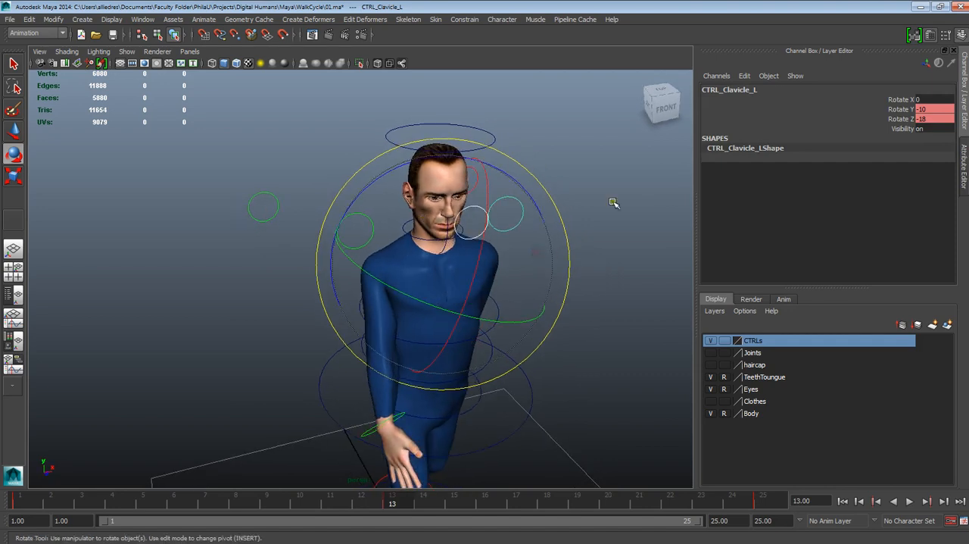
pyautogui.click(900, 111)
pyautogui.moveTo(641, 145)
pyautogui.mouseDown(button='middle')
pyautogui.moveTo(649, 148)
pyautogui.moveTo(625, 152)
pyautogui.mouseUp(button='middle')
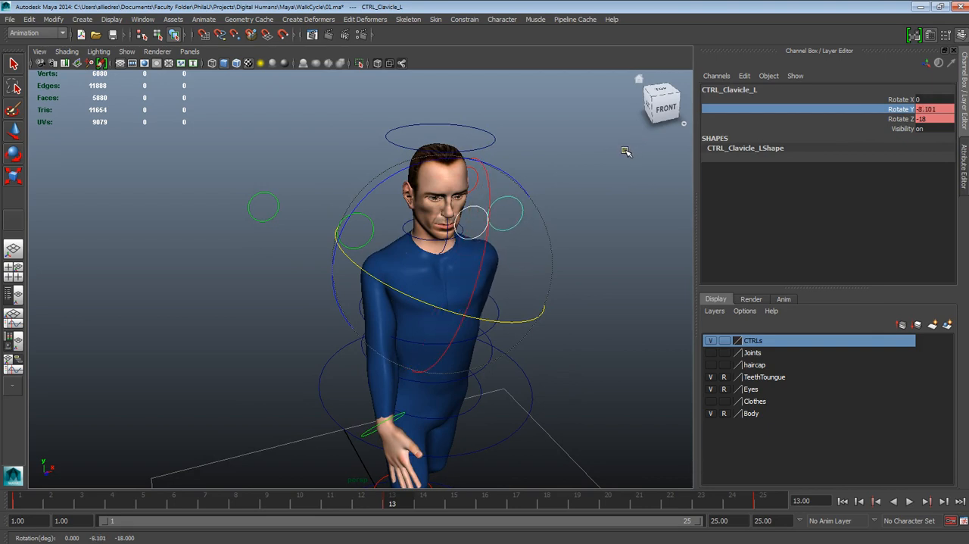
pyautogui.doubleClick(931, 110)
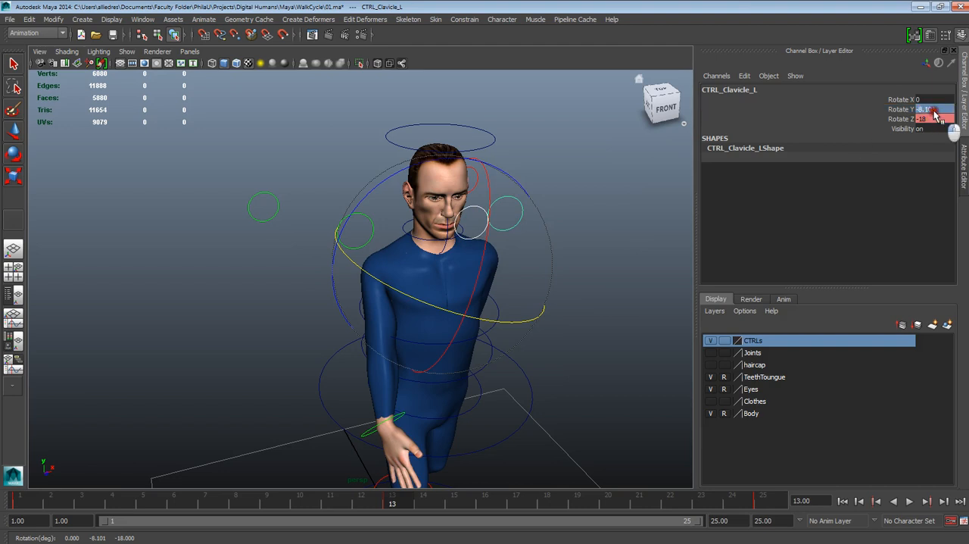
pyautogui.write('10')
pyautogui.press('Return')
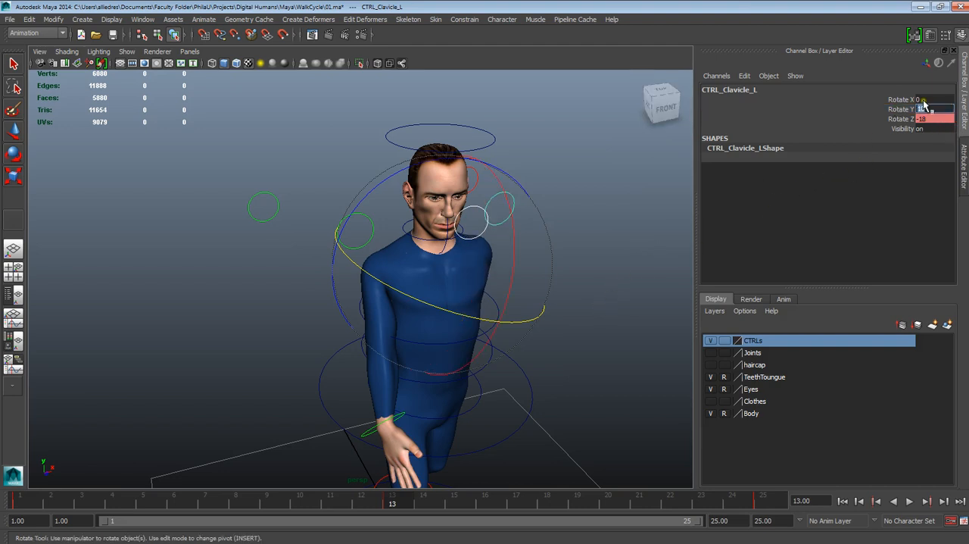
pyautogui.click(923, 107)
pyautogui.click(917, 108)
pyautogui.write('-')
pyautogui.press('Return')
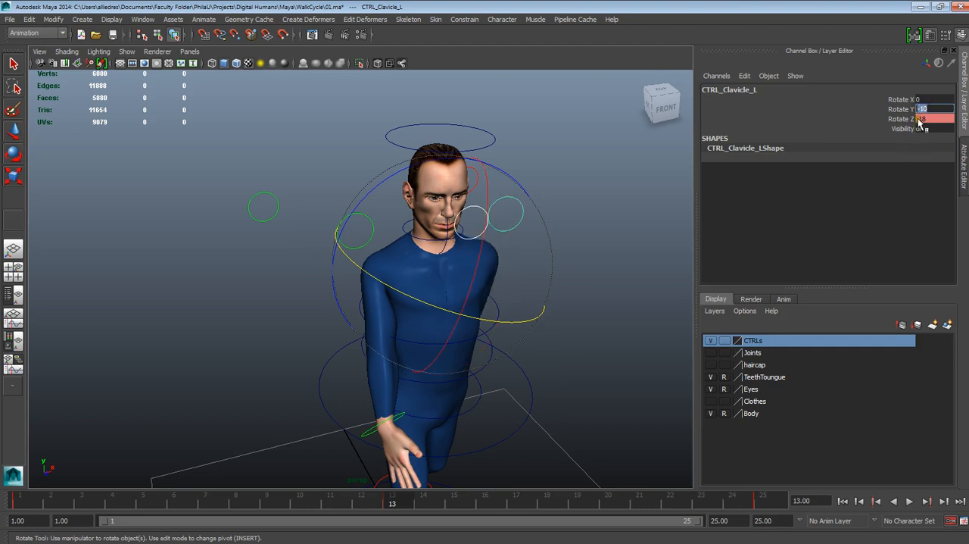
# - Try Rotate Z values of about -28.6 and 18 on the left clavicle control at frame 13
pyautogui.click(920, 119)
pyautogui.click(914, 121)
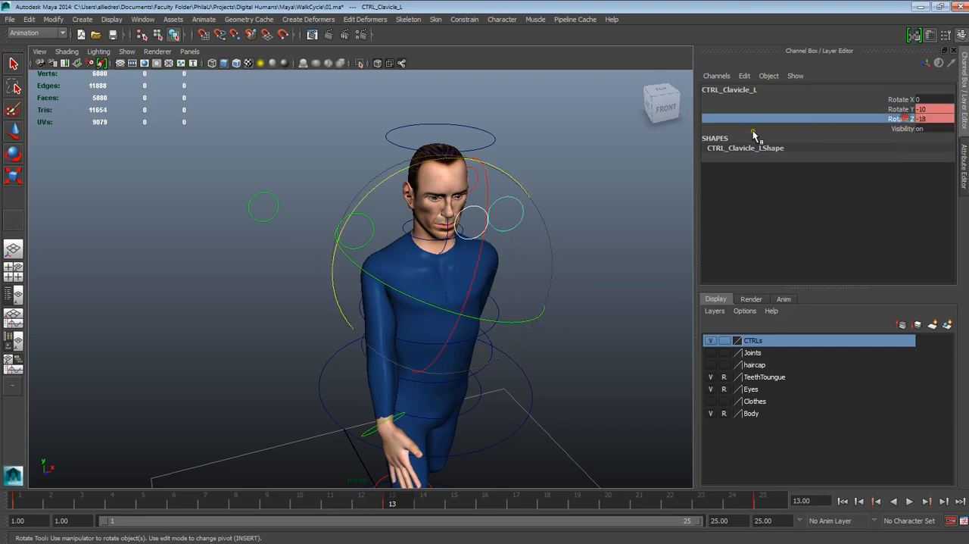
pyautogui.moveTo(639, 134); pyautogui.dragTo(655, 144, button='middle')
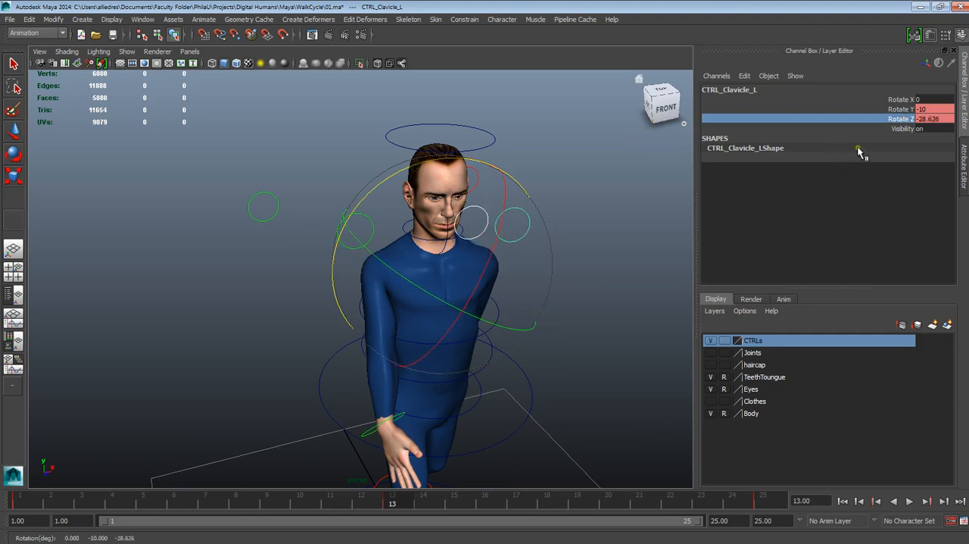
pyautogui.click(941, 118)
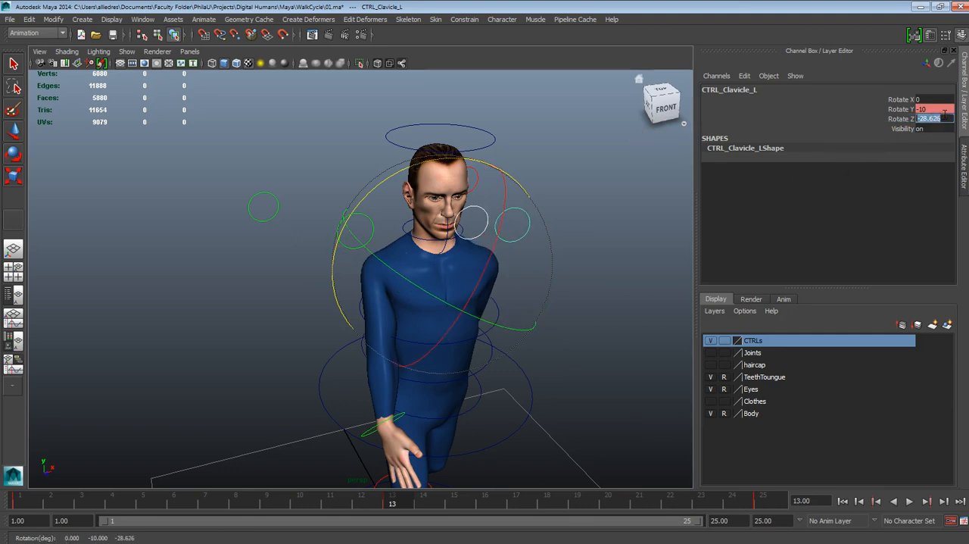
pyautogui.write('18')
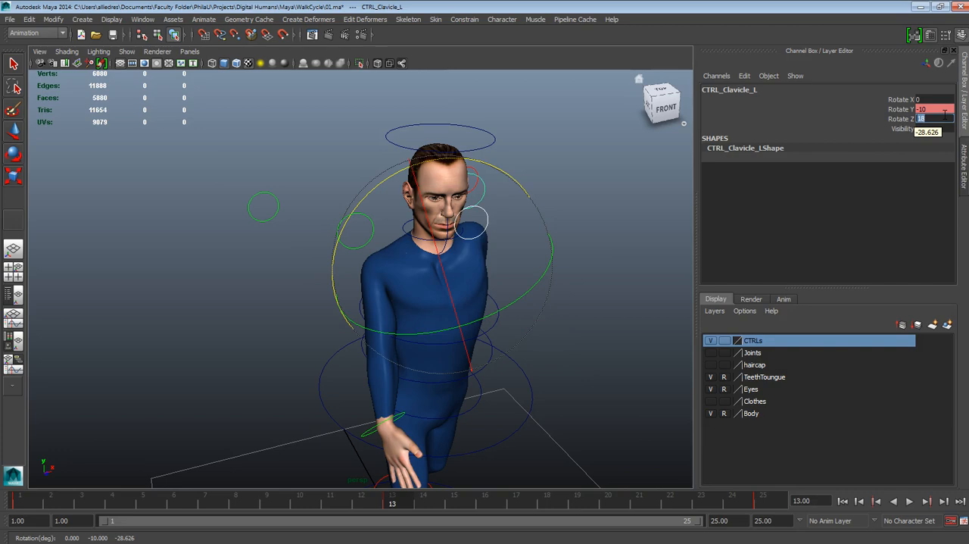
# - Try a Rotate Z of -3.6 on the left clavicle control at frame 13, checking the shoulders from the front
pyautogui.keyDown('alt'); pyautogui.moveTo(519, 296); pyautogui.dragTo(502, 235); pyautogui.keyUp('alt')
pyautogui.click(603, 353)
pyautogui.scroll(-4, 605, 353)
pyautogui.scroll(2, 560, 374)
pyautogui.click(453, 180)
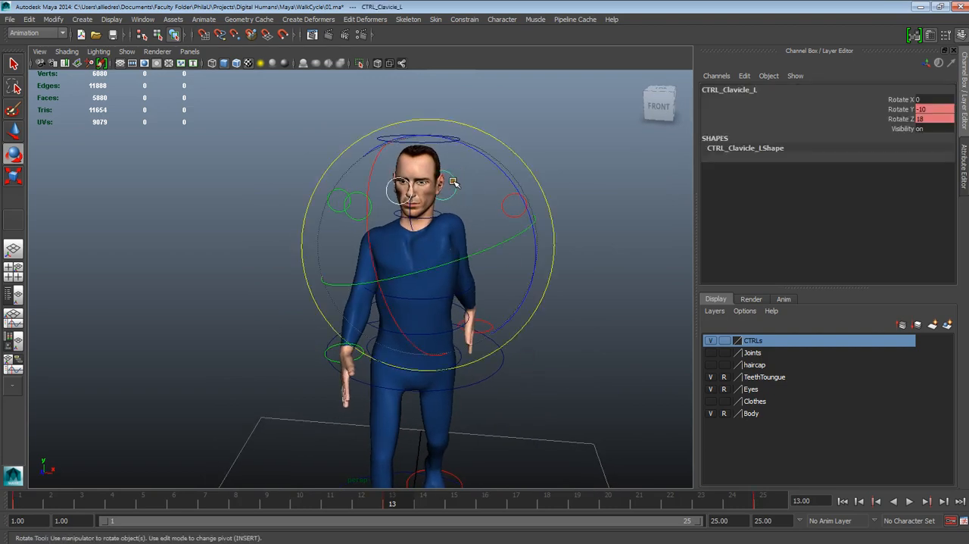
pyautogui.click(900, 119)
pyautogui.moveTo(573, 180); pyautogui.dragTo(607, 184, button='middle')
pyautogui.keyDown('alt'); pyautogui.moveTo(607, 187); pyautogui.dragTo(636, 243); pyautogui.keyUp('alt')
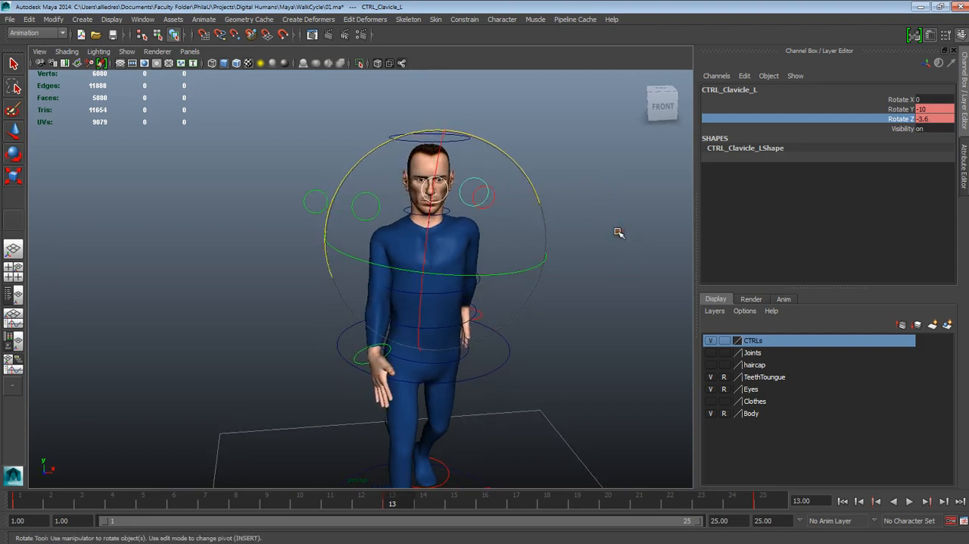
pyautogui.click(619, 232)
# - Check the right clavicle control at frame 1, and try a Rotate Z of 18 on the left clavicle control there
pyautogui.click(44, 501)
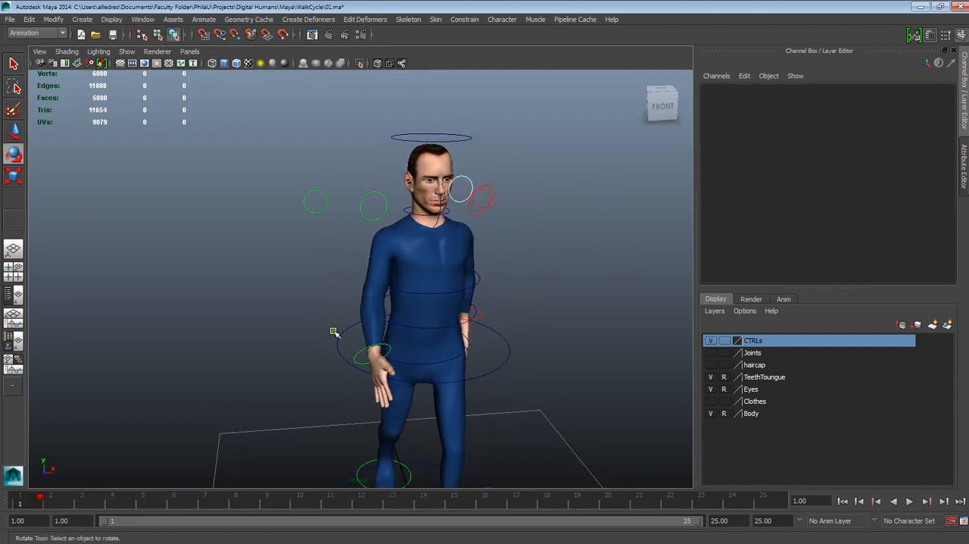
pyautogui.click(373, 216)
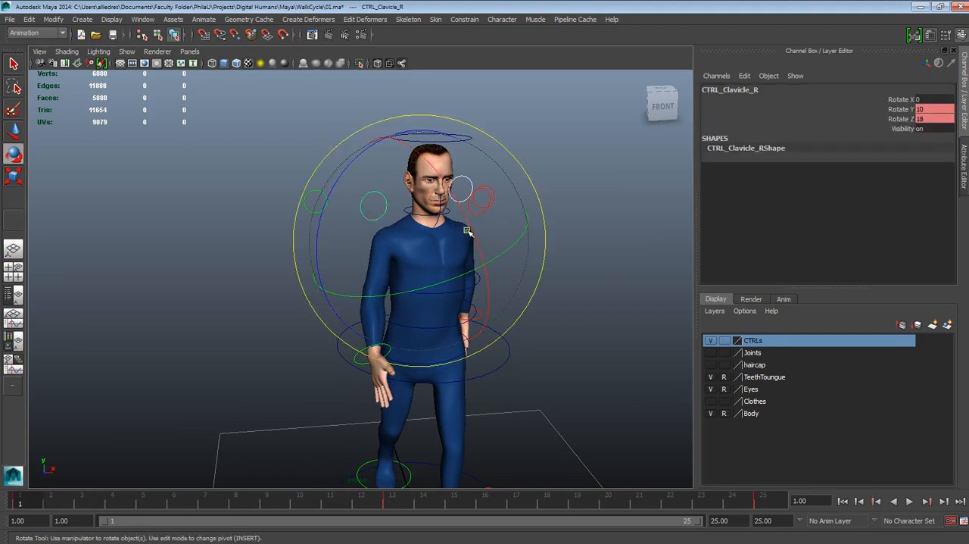
pyautogui.click(551, 262)
pyautogui.keyDown('alt'); pyautogui.moveTo(551, 262); pyautogui.dragTo(479, 224); pyautogui.keyUp('alt')
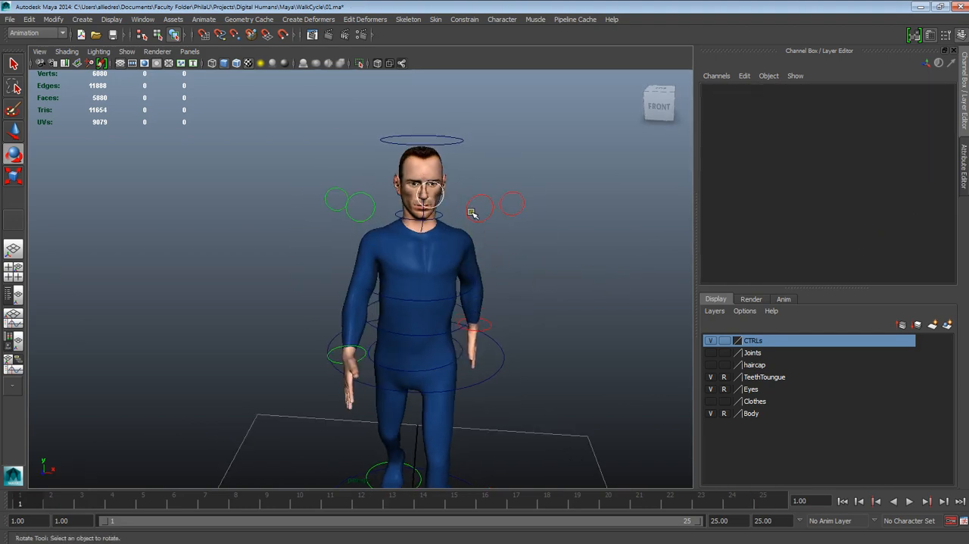
pyautogui.click(478, 218)
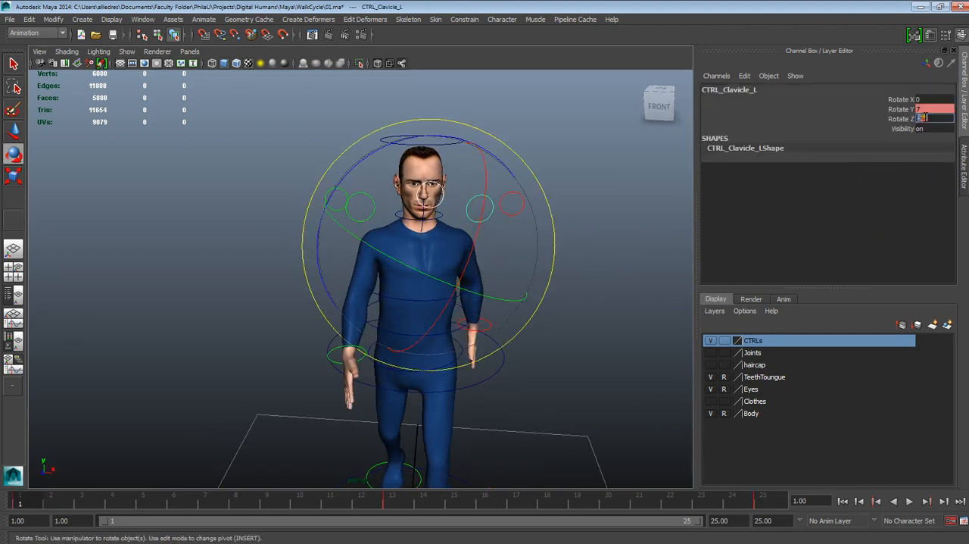
pyautogui.write('18')
pyautogui.press('Return')
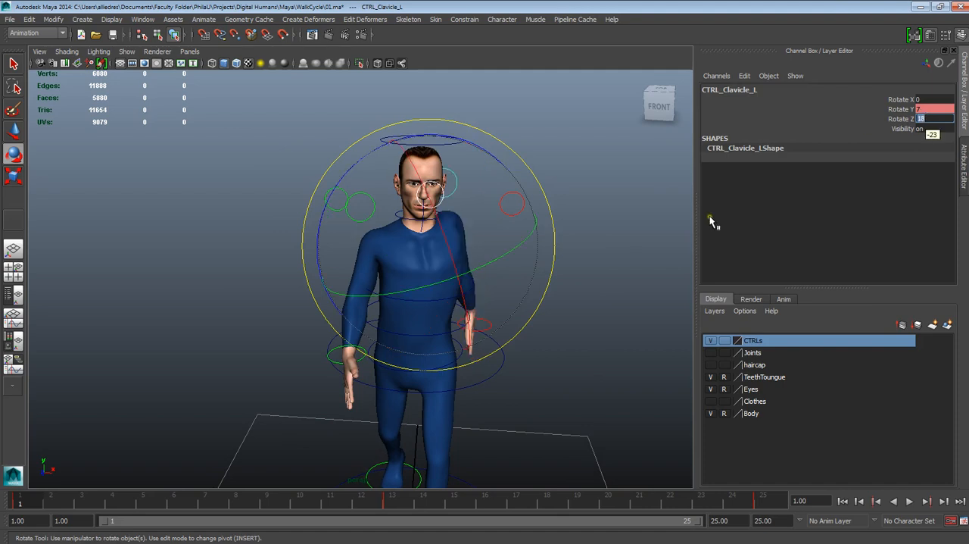
# - Compare the character's shoulder and arm poses at frames 1 and 13 from the side and at an angle
pyautogui.click(636, 277)
pyautogui.keyDown('alt'); pyautogui.moveTo(636, 277); pyautogui.dragTo(572, 325); pyautogui.keyUp('alt')
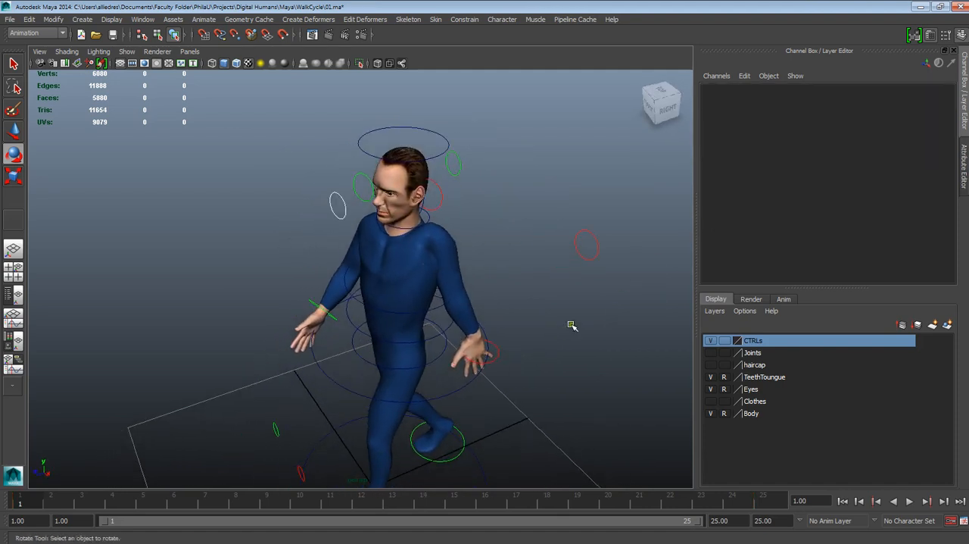
pyautogui.scroll(1, 572, 325)
pyautogui.click(394, 503)
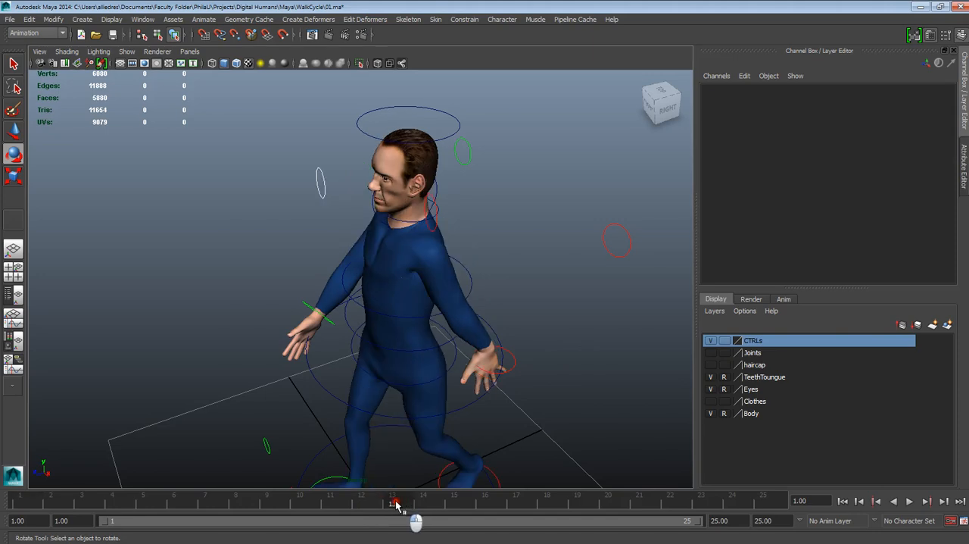
pyautogui.keyDown('alt'); pyautogui.moveTo(424, 424); pyautogui.dragTo(477, 405); pyautogui.keyUp('alt')
pyautogui.moveTo(391, 504)
pyautogui.mouseDown()
pyautogui.moveTo(81, 509)
pyautogui.moveTo(62, 520)
pyautogui.moveTo(22, 521)
pyautogui.moveTo(394, 506)
pyautogui.mouseUp()
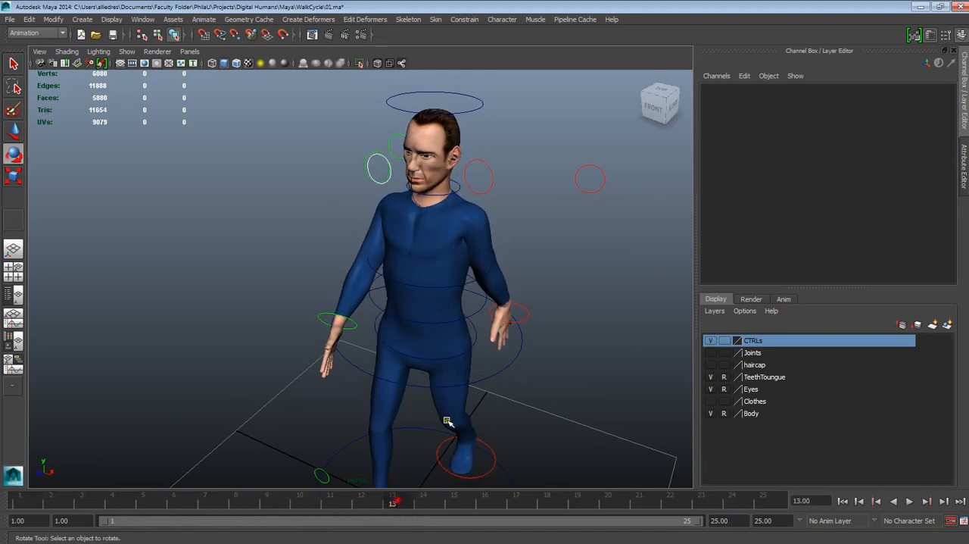
pyautogui.scroll(3, 513, 345)
pyautogui.keyDown('alt'); pyautogui.moveTo(514, 345); pyautogui.dragTo(531, 361); pyautogui.keyUp('alt')
# - Undo the recent clavicle rotation changes until the left clavicle control at frame 13 is back at Rotate Y 7 and Rotate Z -23
pyautogui.hotkey('ctrl', 'z')
pyautogui.hotkey('ctrl', 'z')
pyautogui.hotkey('ctrl', 'z')
pyautogui.hotkey('ctrl', 'z')
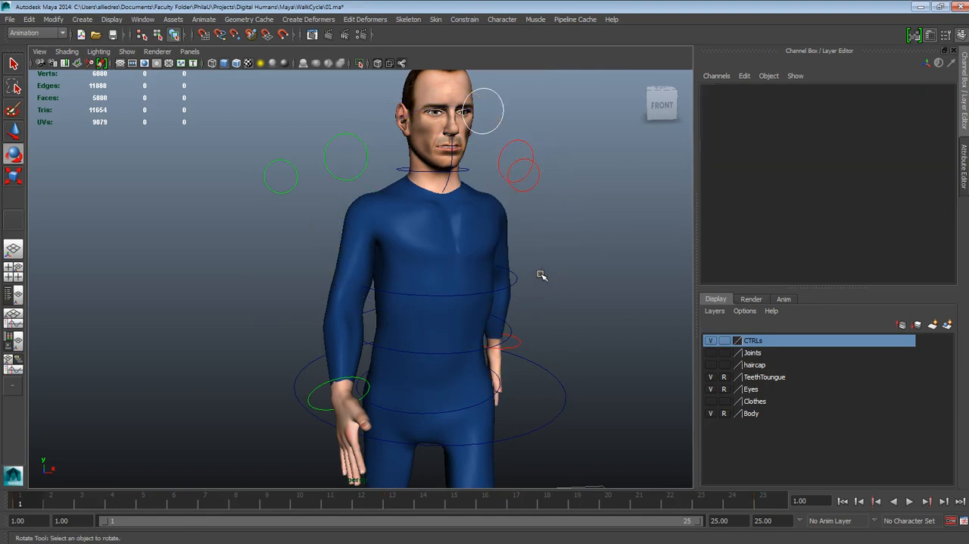
pyautogui.hotkey('ctrl', 'z')
pyautogui.hotkey('ctrl', 'z')
pyautogui.hotkey('ctrl', 'z')
pyautogui.hotkey('ctrl', 'z')
pyautogui.hotkey('ctrl', 'z')
pyautogui.hotkey('ctrl', 'z')
pyautogui.hotkey('ctrl', 'z')
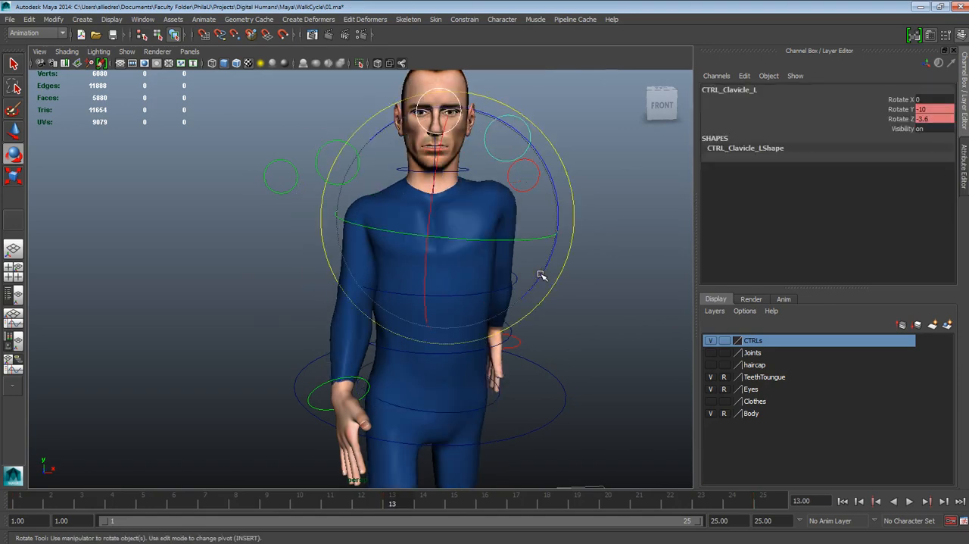
pyautogui.hotkey('ctrl', 'z')
pyautogui.hotkey('ctrl', 'z')
pyautogui.hotkey('ctrl', 'z')
pyautogui.hotkey('ctrl', 'z')
pyautogui.hotkey('ctrl', 'z')
pyautogui.hotkey('ctrl', 'z')
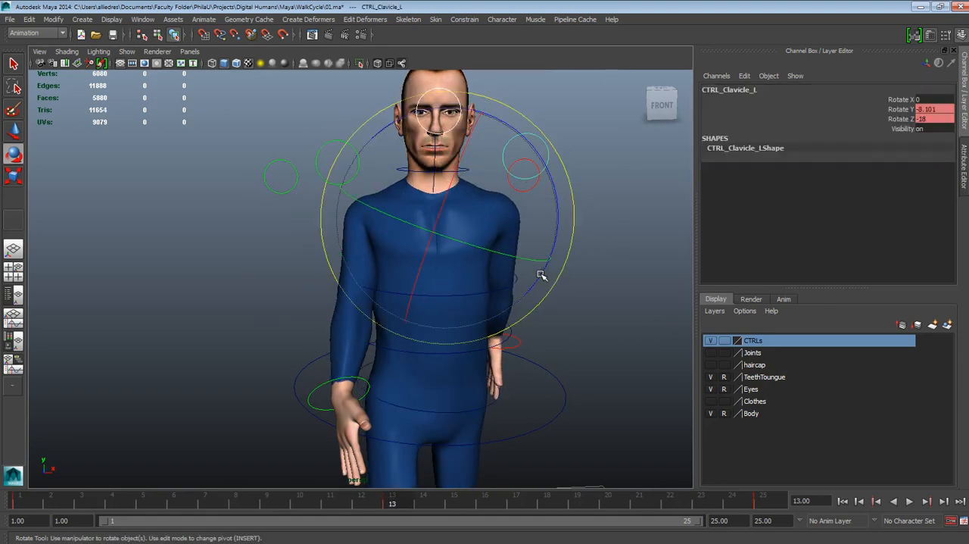
pyautogui.hotkey('ctrl', 'z')
pyautogui.hotkey('ctrl', 'z')
pyautogui.hotkey('ctrl', 'z')
pyautogui.hotkey('ctrl', 'z')
pyautogui.hotkey('ctrl', 'z')
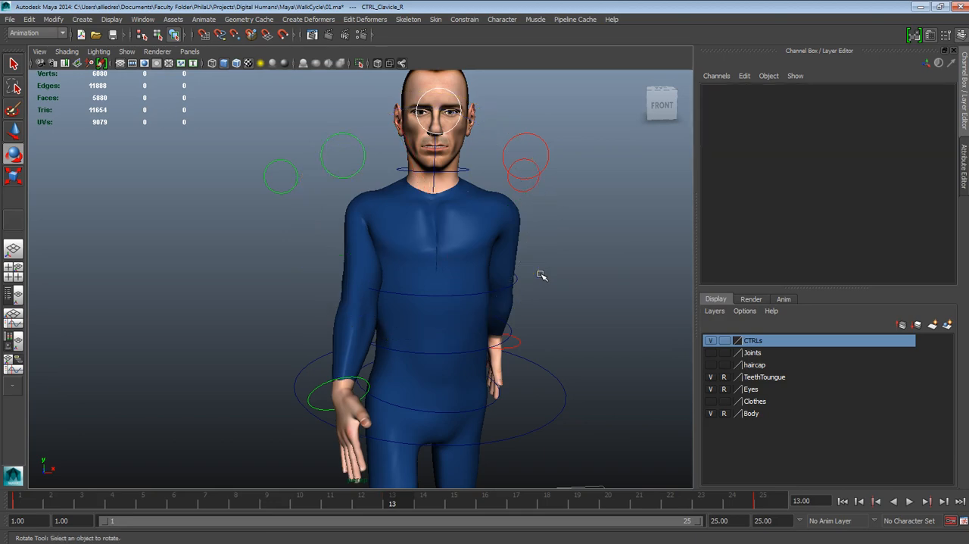
pyautogui.hotkey('ctrl', 'z')
pyautogui.hotkey('ctrl', 'z')
pyautogui.hotkey('ctrl', 'z')
pyautogui.hotkey('ctrl', 'z')
pyautogui.hotkey('ctrl', 'z')
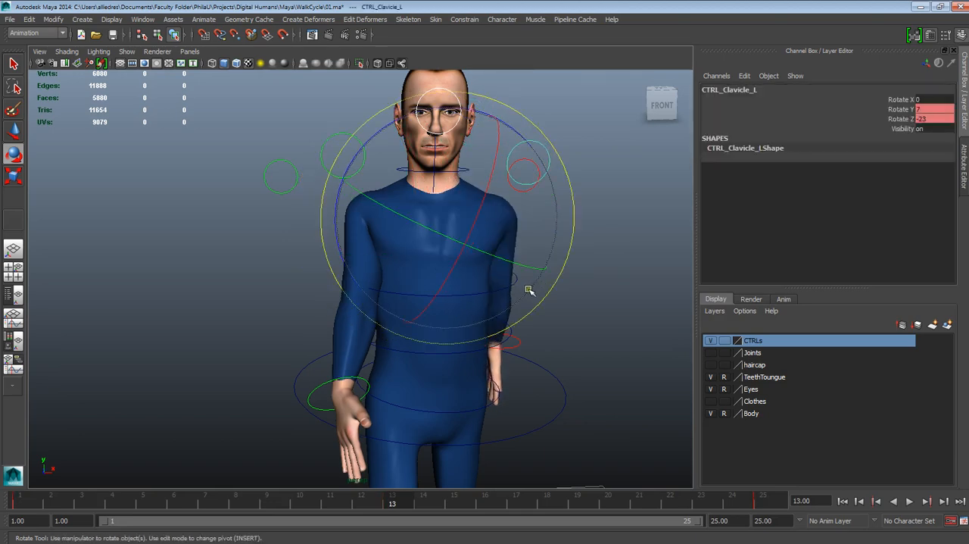
pyautogui.hotkey('ctrl', 'z')
pyautogui.hotkey('ctrl', 'z')
pyautogui.hotkey('ctrl', 'z')
pyautogui.hotkey('ctrl', 'z')
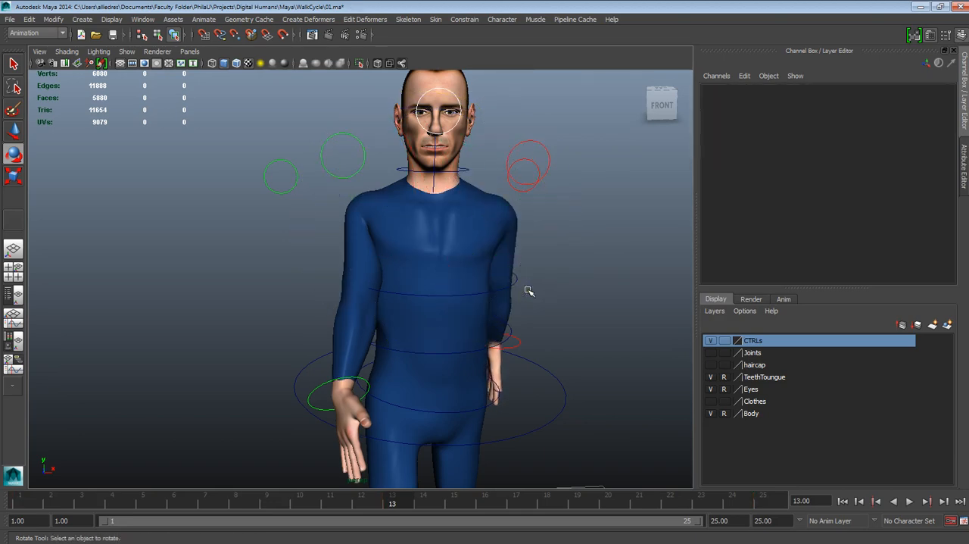
# - Play the animation briefly and compare the upper-body pose at frames 1 and 13
pyautogui.keyDown('alt'); pyautogui.moveTo(545, 291); pyautogui.dragTo(530, 315); pyautogui.keyUp('alt')
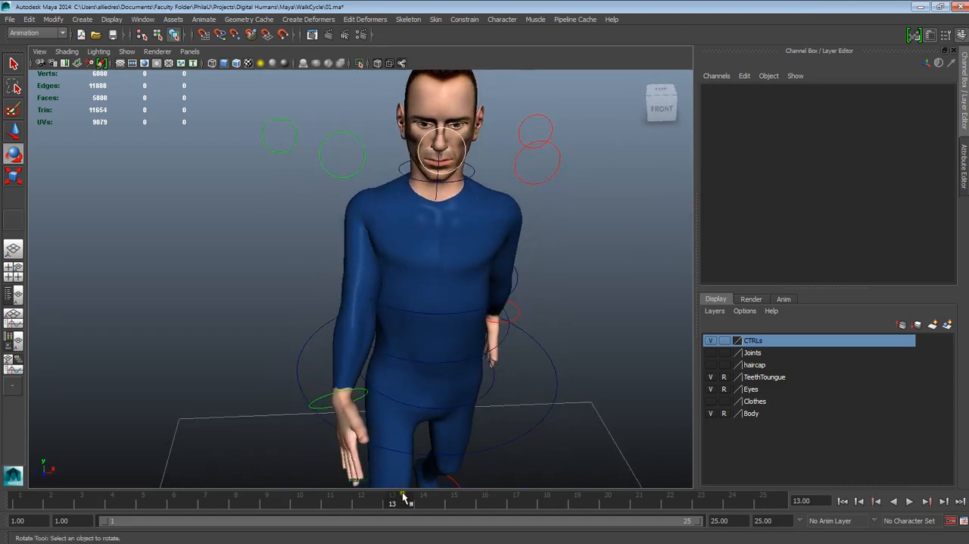
pyautogui.hotkey('alt', 'v')
pyautogui.hotkey('alt', 'v')
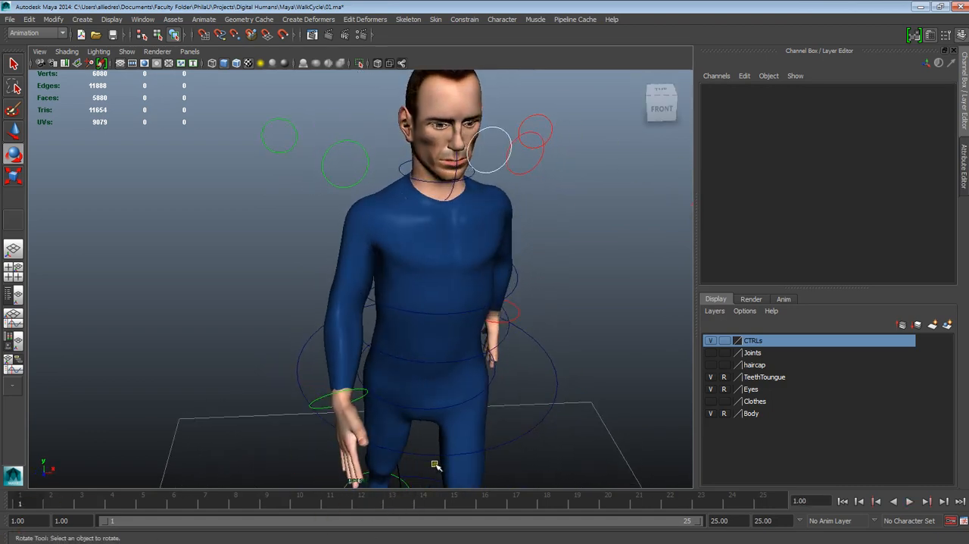
pyautogui.click(383, 504)
pyautogui.keyDown('alt'); pyautogui.moveTo(557, 442); pyautogui.dragTo(528, 398); pyautogui.keyUp('alt')
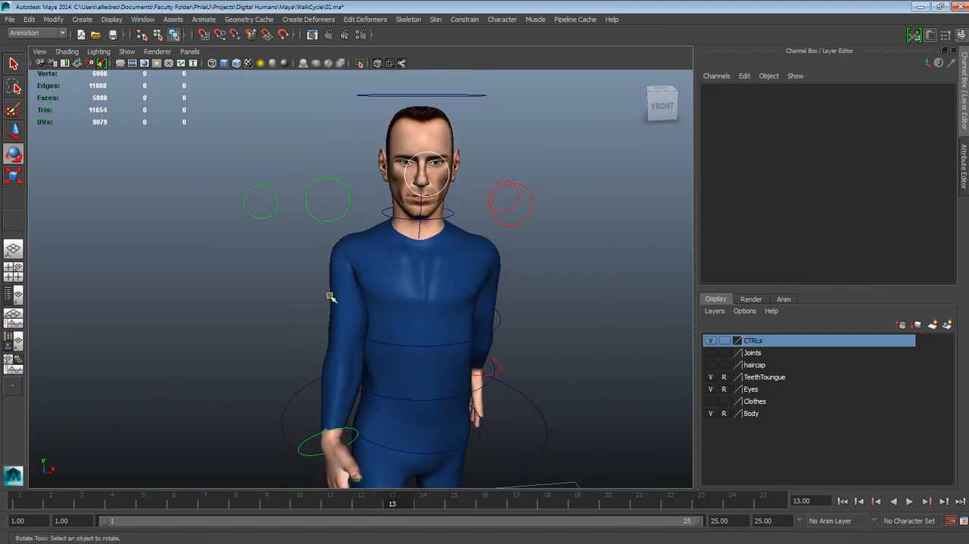
# - Examine the left clavicle control's values and the shoulder pose at frame 13 from several angles
pyautogui.keyDown('alt'); pyautogui.moveTo(330, 296); pyautogui.dragTo(370, 290); pyautogui.keyUp('alt')
pyautogui.click(491, 207)
pyautogui.keyDown('alt'); pyautogui.moveTo(522, 245); pyautogui.dragTo(496, 254); pyautogui.keyUp('alt')
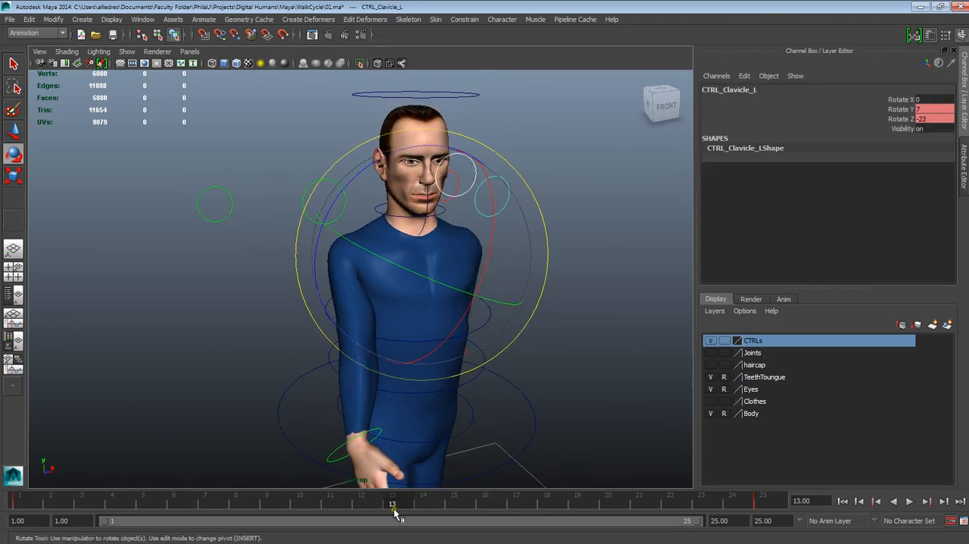
pyautogui.keyDown('alt'); pyautogui.moveTo(577, 314); pyautogui.dragTo(558, 309); pyautogui.keyUp('alt')
pyautogui.click(530, 340)
pyautogui.keyDown('alt'); pyautogui.moveTo(530, 340); pyautogui.dragTo(472, 364); pyautogui.keyUp('alt')
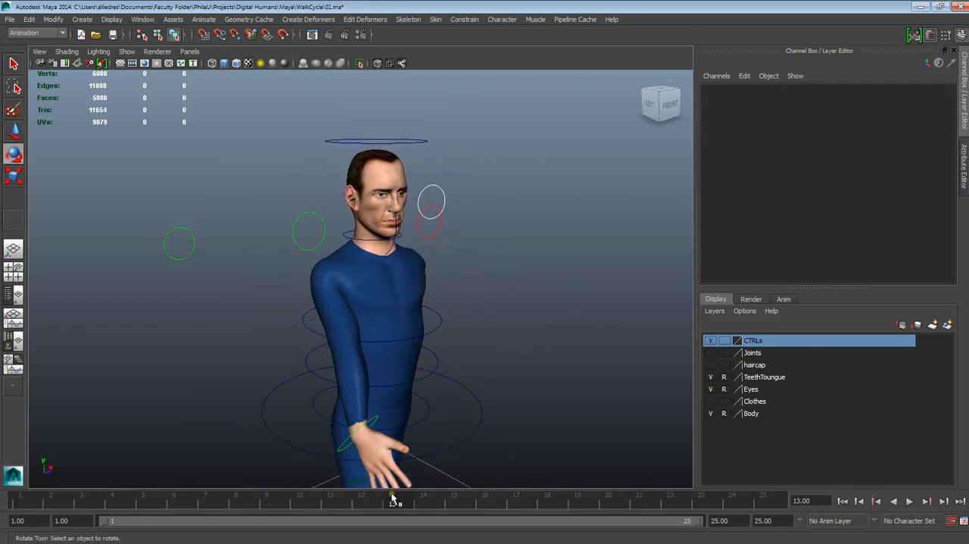
pyautogui.keyDown('alt'); pyautogui.moveTo(438, 415); pyautogui.dragTo(388, 451); pyautogui.keyUp('alt')
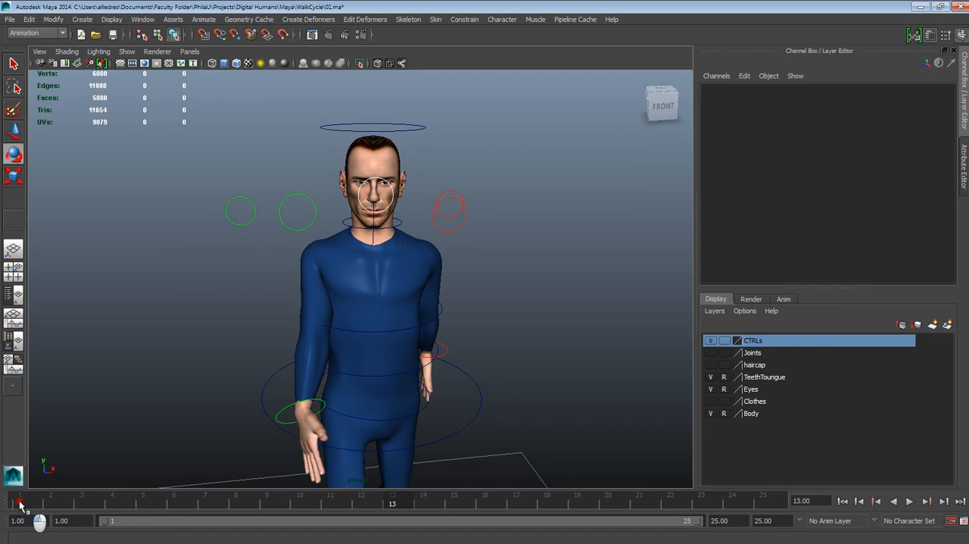
# - Compare the arm and shoulder poses at frames 1, 7 and 13, checking the left wrist control, and return to frame 1
pyautogui.click(20, 501)
pyautogui.keyDown('alt'); pyautogui.moveTo(370, 352); pyautogui.dragTo(317, 335); pyautogui.keyUp('alt')
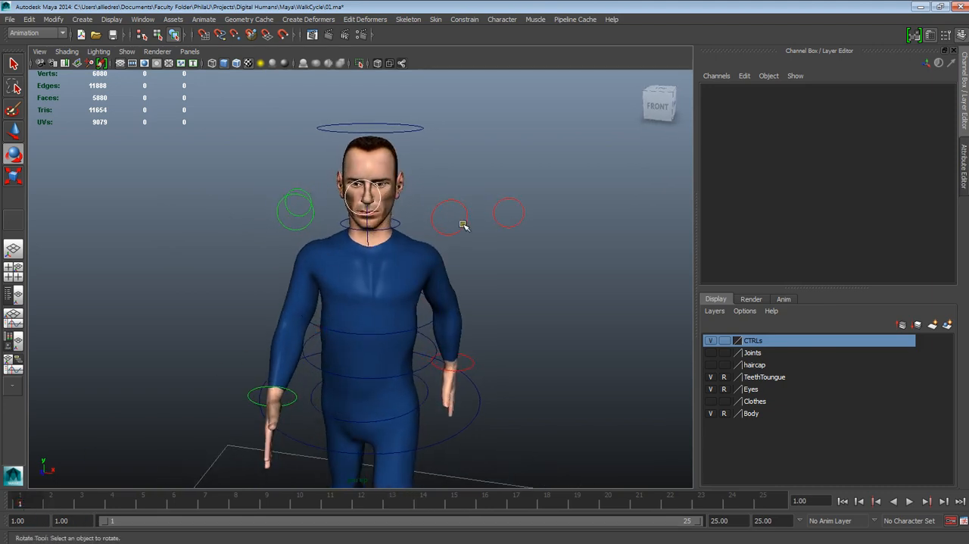
pyautogui.click(395, 502)
pyautogui.keyDown('alt'); pyautogui.moveTo(465, 342); pyautogui.dragTo(666, 308); pyautogui.keyUp('alt')
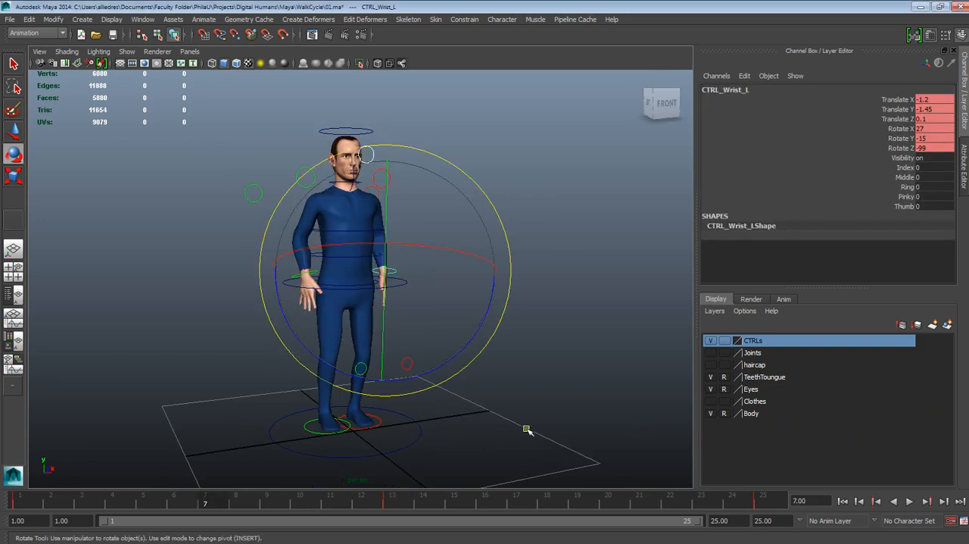
pyautogui.click(13, 130)
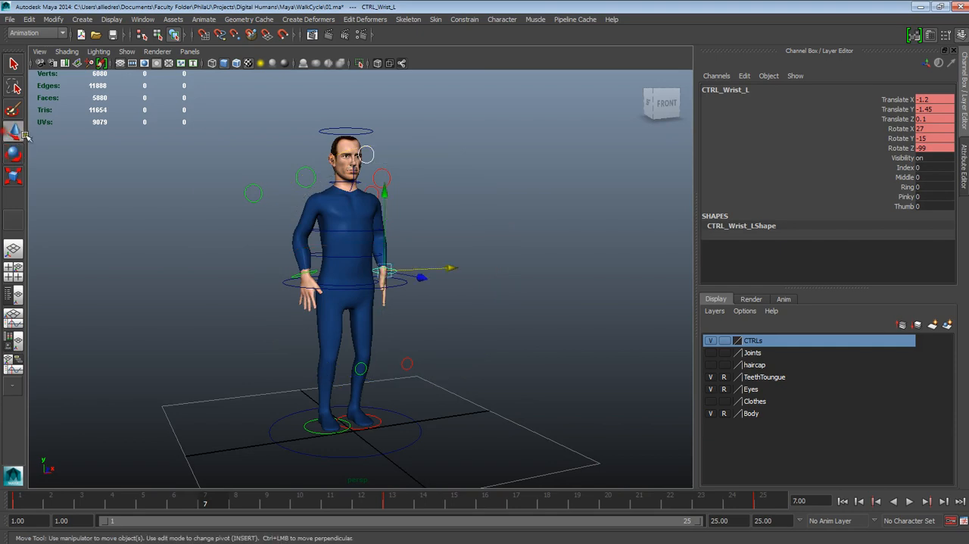
pyautogui.click(540, 266)
pyautogui.keyDown('alt'); pyautogui.moveTo(519, 331); pyautogui.dragTo(452, 310); pyautogui.keyUp('alt')
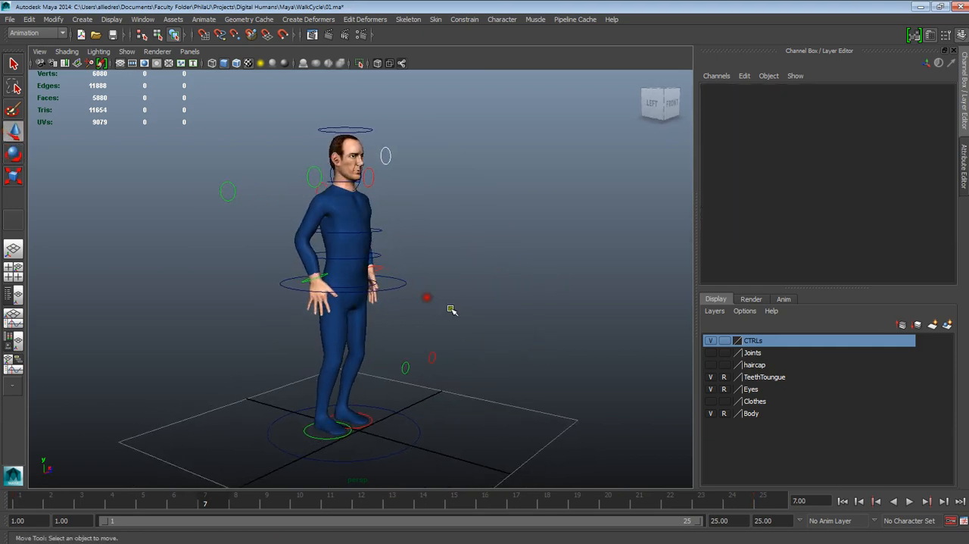
pyautogui.click(842, 500)
pyautogui.keyDown('alt'); pyautogui.moveTo(359, 302); pyautogui.dragTo(294, 301); pyautogui.keyUp('alt')
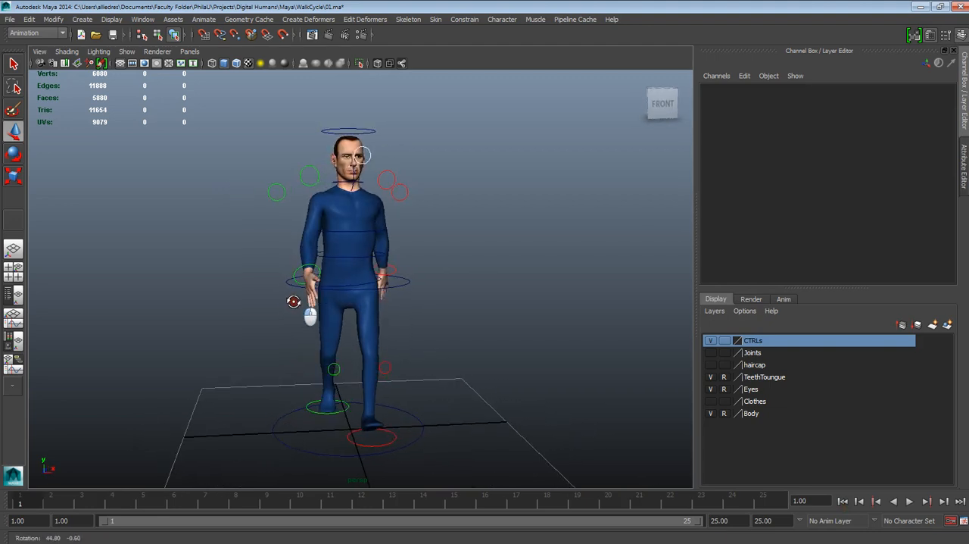
pyautogui.keyDown('alt'); pyautogui.moveTo(458, 346); pyautogui.dragTo(485, 390); pyautogui.keyUp('alt')
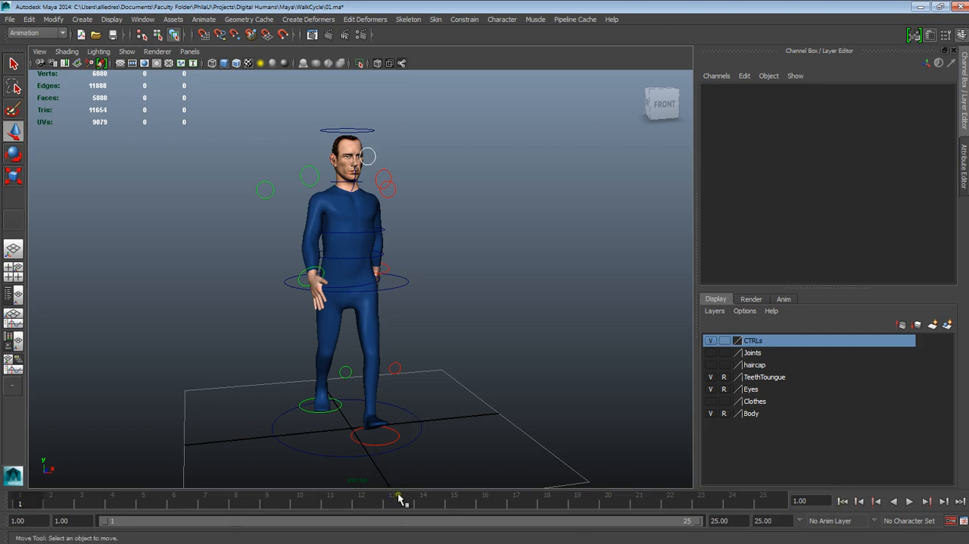
# - Play the walk cycle and review the character's motion from an angled front view
pyautogui.click(909, 501)
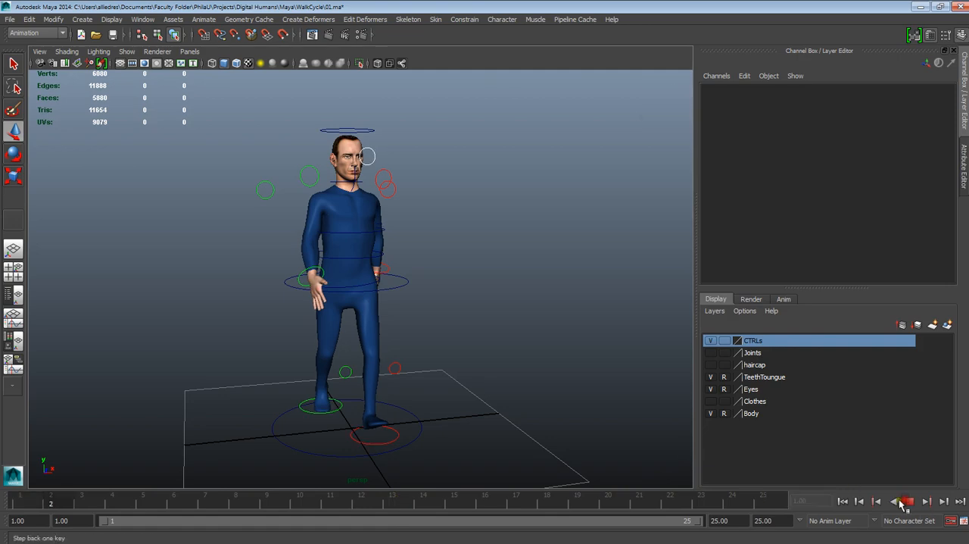
pyautogui.keyDown('alt'); pyautogui.moveTo(547, 396); pyautogui.dragTo(450, 371); pyautogui.keyUp('alt')
pyautogui.moveTo(655, 538)
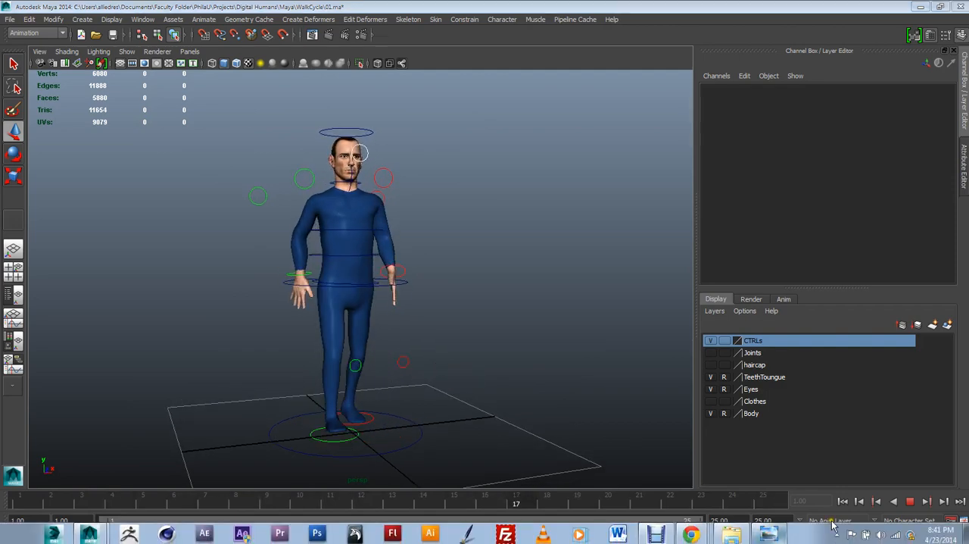
pyautogui.click(769, 533)
pyautogui.moveTo(930, 85); pyautogui.dragTo(316, 74)
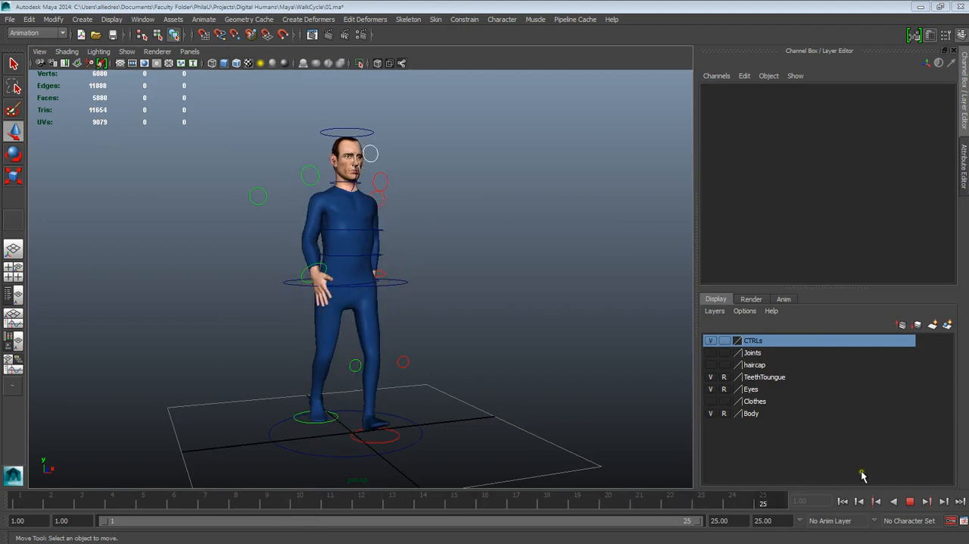
# - Stop the playback, go to frame 4 and select the character's left foot control
pyautogui.click(909, 501)
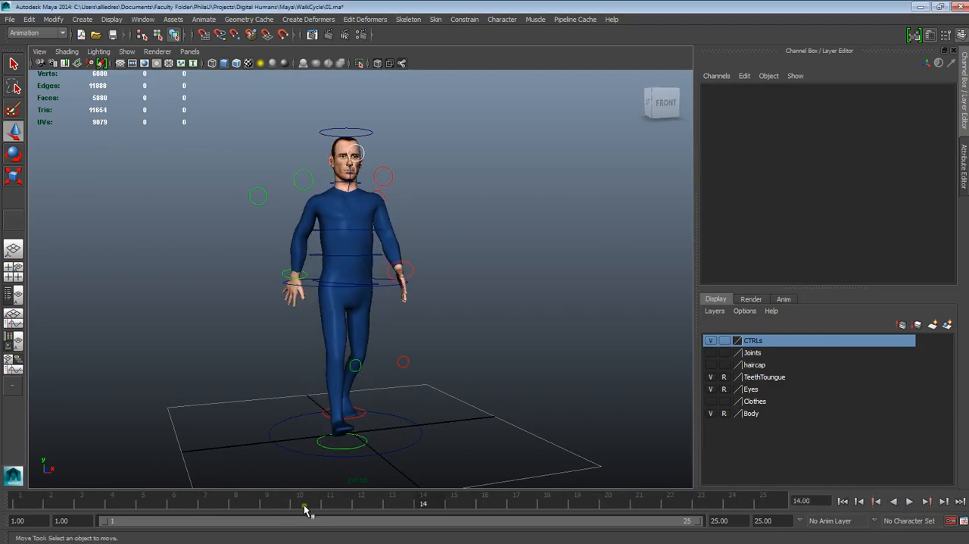
pyautogui.moveTo(304, 509); pyautogui.dragTo(131, 512)
pyautogui.keyDown('alt'); pyautogui.moveTo(426, 269); pyautogui.dragTo(539, 296); pyautogui.keyUp('alt')
pyautogui.keyDown('alt'); pyautogui.moveTo(468, 336); pyautogui.dragTo(462, 234, button='middle'); pyautogui.keyUp('alt')
pyautogui.keyDown('alt'); pyautogui.moveTo(447, 322); pyautogui.dragTo(480, 381, button='right'); pyautogui.keyUp('alt')
pyautogui.keyDown('alt'); pyautogui.moveTo(480, 381); pyautogui.dragTo(499, 361); pyautogui.keyUp('alt')
pyautogui.keyDown('alt'); pyautogui.moveTo(486, 343); pyautogui.dragTo(487, 383, button='middle'); pyautogui.keyUp('alt')
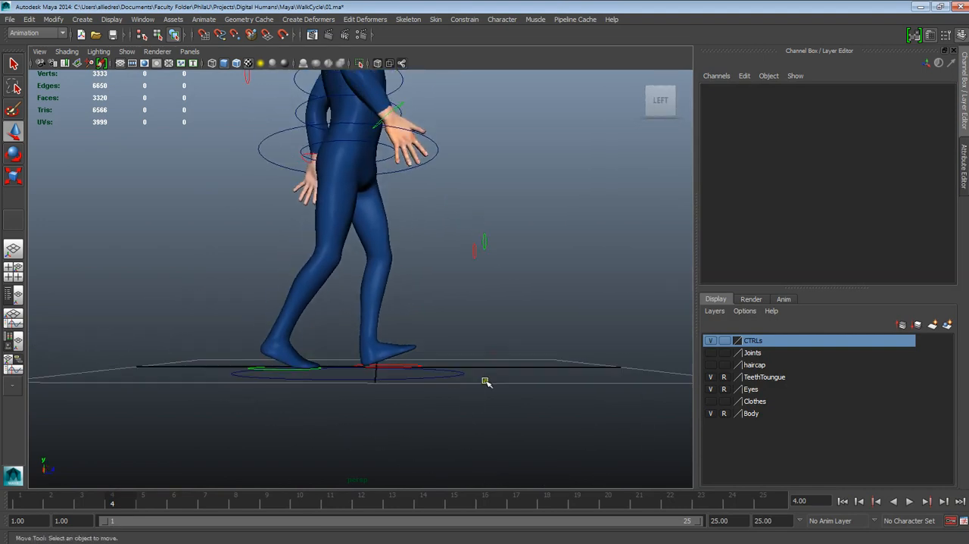
pyautogui.keyDown('alt'); pyautogui.moveTo(485, 381); pyautogui.dragTo(455, 389); pyautogui.keyUp('alt')
pyautogui.click(422, 362)
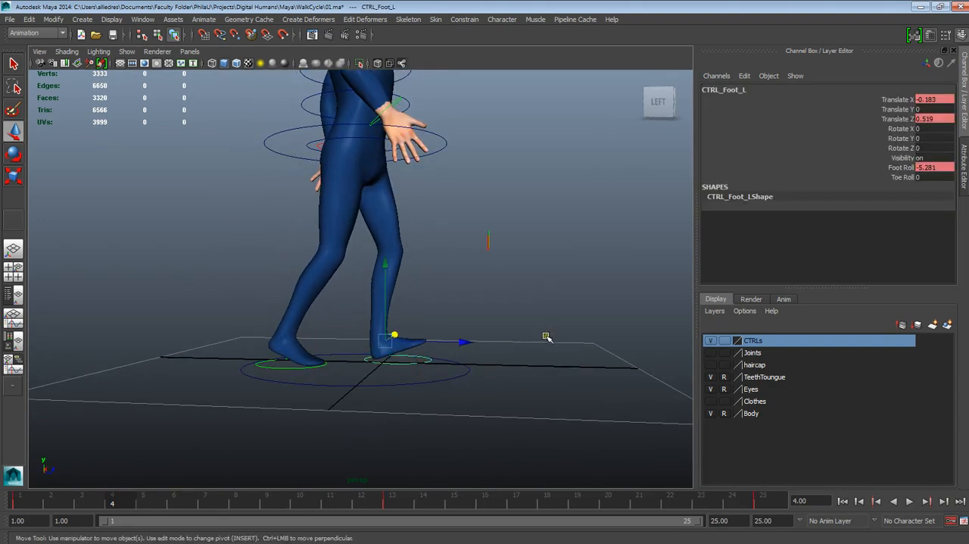
pyautogui.keyDown('alt'); pyautogui.moveTo(540, 342); pyautogui.dragTo(535, 353); pyautogui.keyUp('alt')
pyautogui.keyDown('alt'); pyautogui.moveTo(534, 353); pyautogui.dragTo(551, 415, button='right'); pyautogui.keyUp('alt')
pyautogui.moveTo(552, 416)
pyautogui.keyDown('alt'); pyautogui.mouseDown()
pyautogui.moveTo(557, 397)
pyautogui.moveTo(537, 411)
pyautogui.mouseUp(); pyautogui.keyUp('alt')
# - Copy the left foot control's key from frame 1 and paste it at frame 4
pyautogui.hotkey('alt', 'v')
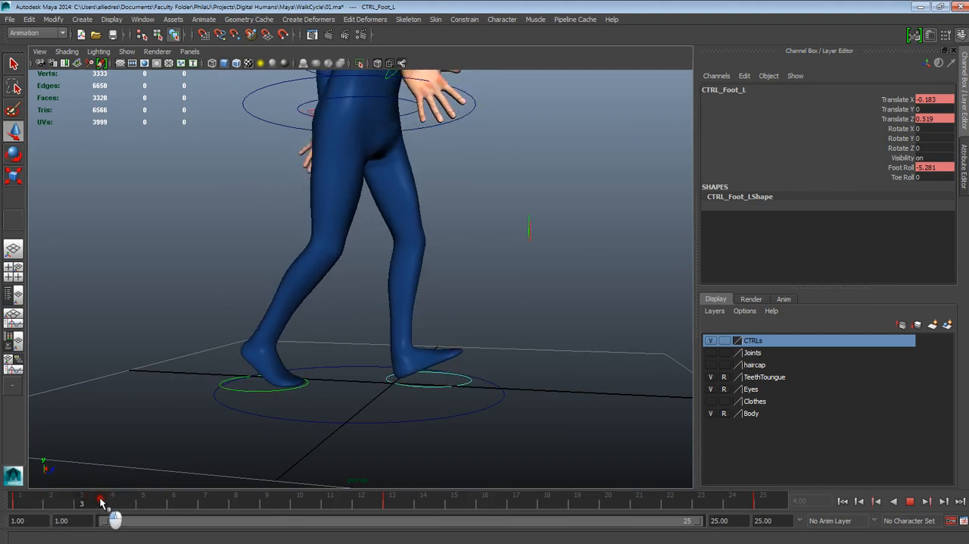
pyautogui.click(20, 503)
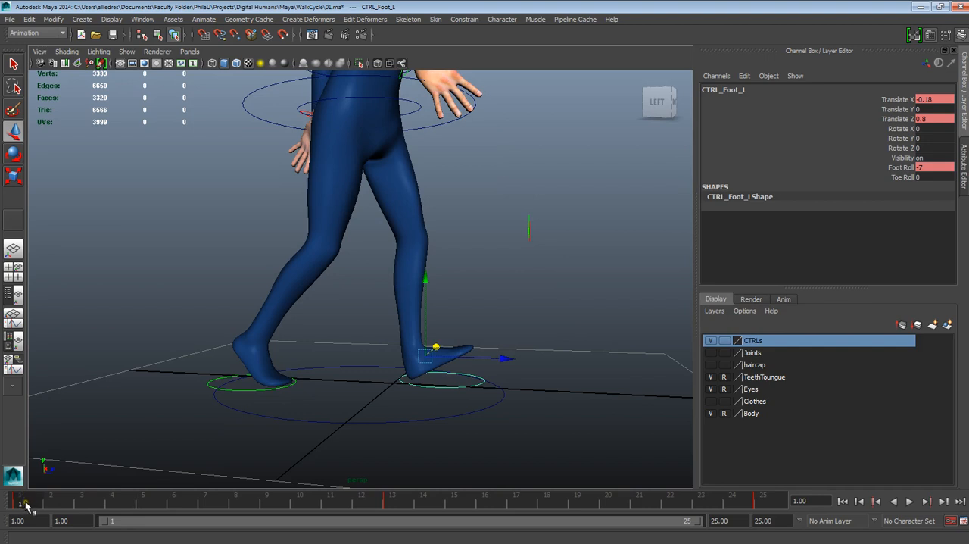
pyautogui.moveTo(23, 503); pyautogui.dragTo(113, 496)
pyautogui.click(26, 498)
pyautogui.rightClick(27, 501)
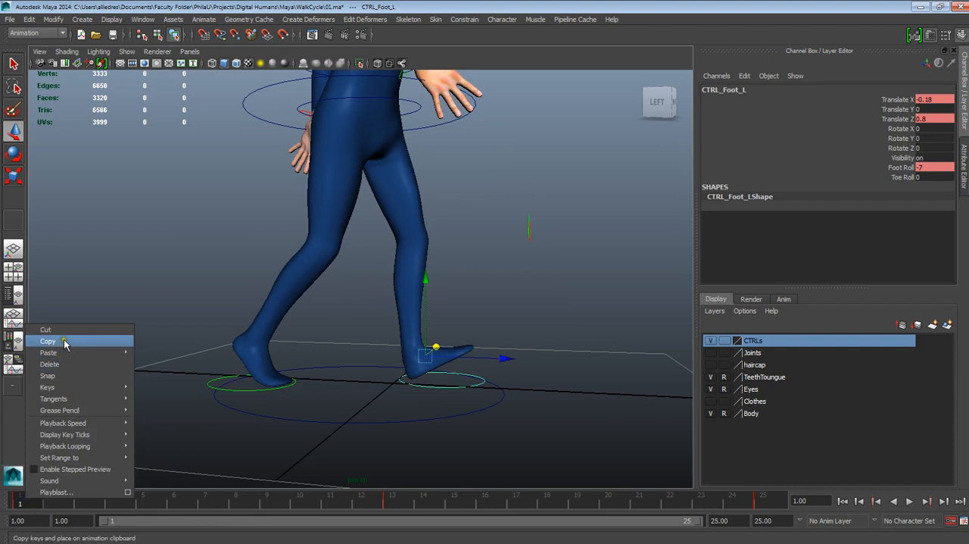
pyautogui.click(65, 340)
pyautogui.click(115, 501)
pyautogui.rightClick(115, 501)
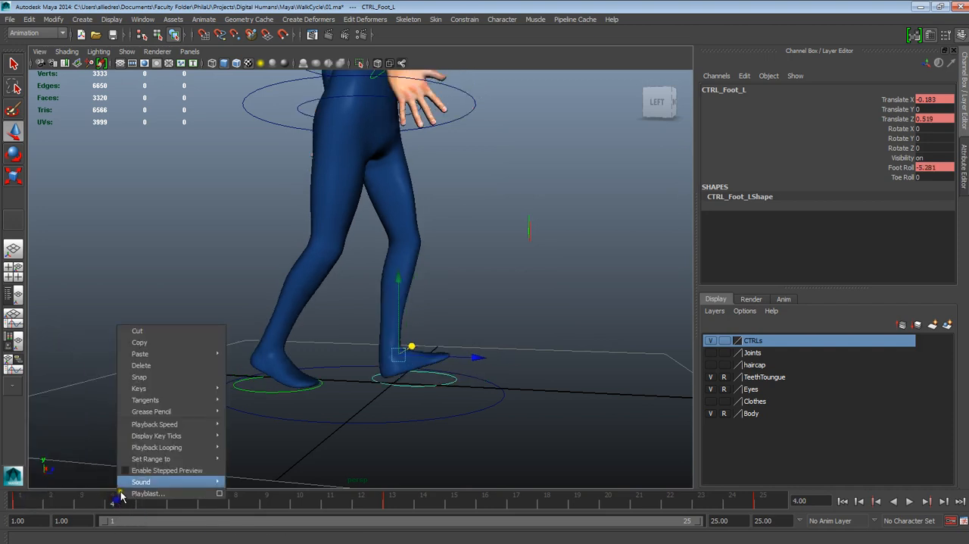
pyautogui.moveTo(204, 354)
pyautogui.click(248, 361)
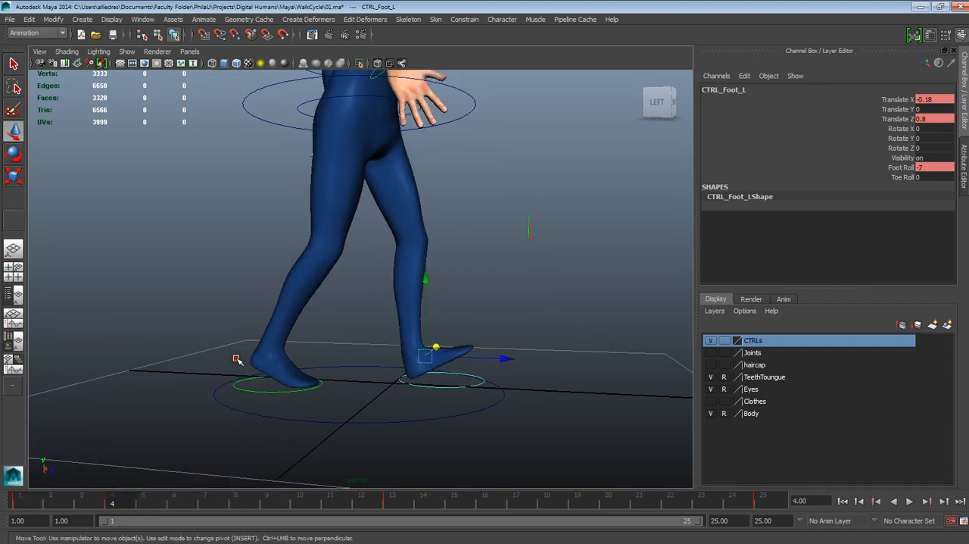
# - Set the left foot control's Foot Roll to 0 at frame 4 so the foot lies flat
pyautogui.hotkey('alt', 'v')
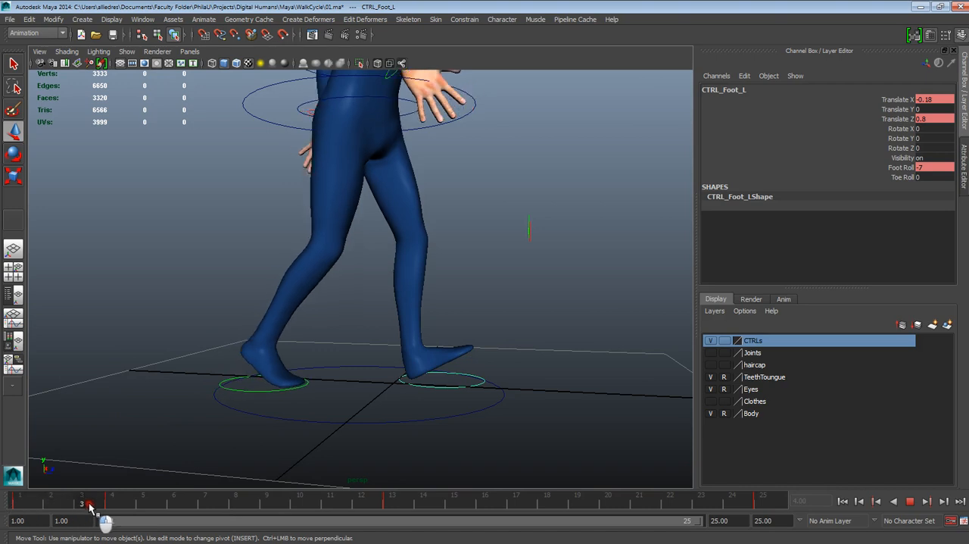
pyautogui.click(114, 506)
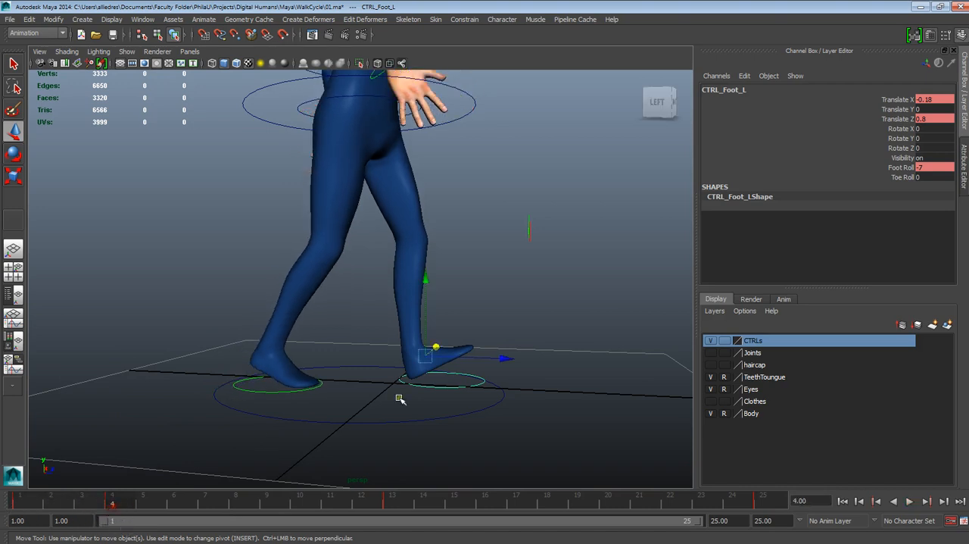
pyautogui.click(901, 168)
pyautogui.doubleClick(931, 168)
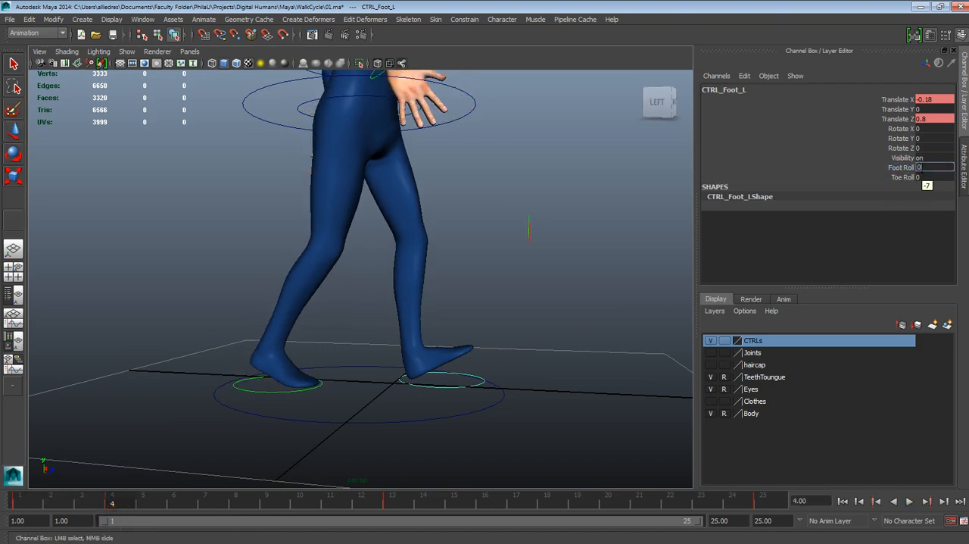
pyautogui.write('0')
pyautogui.press('Return')
pyautogui.keyDown('alt'); pyautogui.moveTo(469, 325); pyautogui.dragTo(463, 411); pyautogui.keyUp('alt')
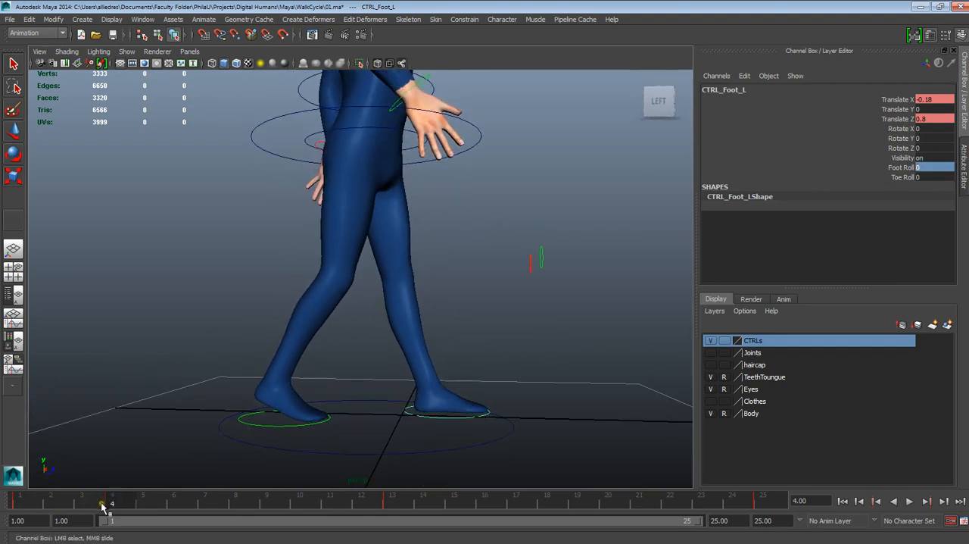
# - Scrub through the first frames of the walk and examine the leg pose at frame 4 from several angles
pyautogui.hotkey('alt', 'v')
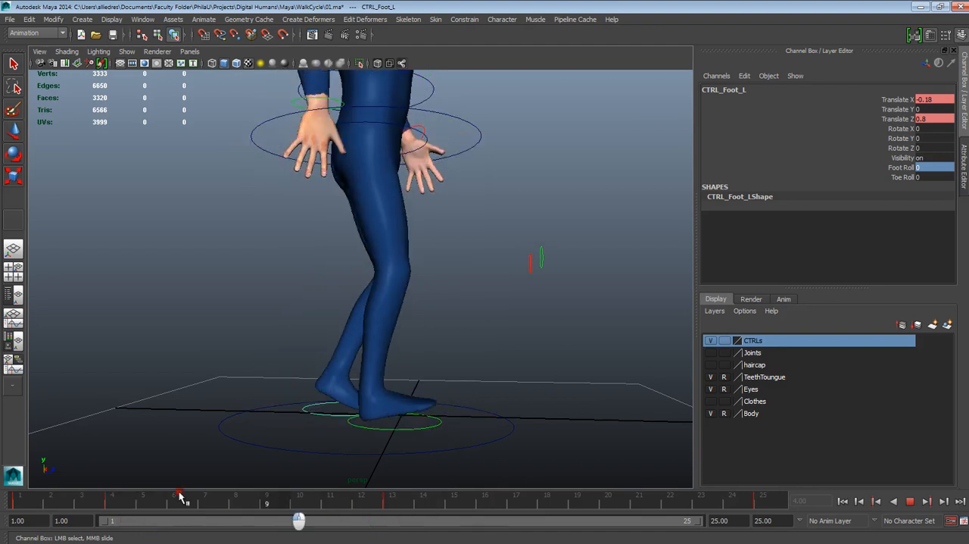
pyautogui.click(128, 504)
pyautogui.keyDown('alt'); pyautogui.moveTo(419, 394); pyautogui.dragTo(389, 395); pyautogui.keyUp('alt')
pyautogui.keyDown('alt'); pyautogui.moveTo(417, 363); pyautogui.dragTo(401, 410, button='middle'); pyautogui.keyUp('alt')
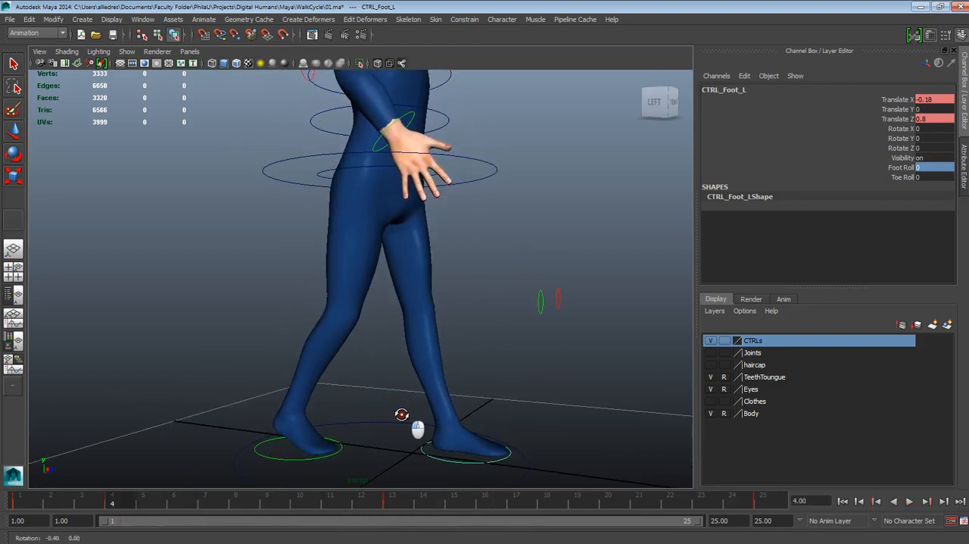
pyautogui.keyDown('alt'); pyautogui.moveTo(401, 411); pyautogui.dragTo(420, 415); pyautogui.keyUp('alt')
pyautogui.keyDown('alt'); pyautogui.moveTo(421, 423); pyautogui.dragTo(449, 418, button='middle'); pyautogui.keyUp('alt')
pyautogui.keyDown('alt'); pyautogui.moveTo(450, 418); pyautogui.dragTo(363, 434); pyautogui.keyUp('alt')
# - Copy the right foot control's key from frame 1 and paste it at frame 4
pyautogui.press('w')
pyautogui.click(340, 459)
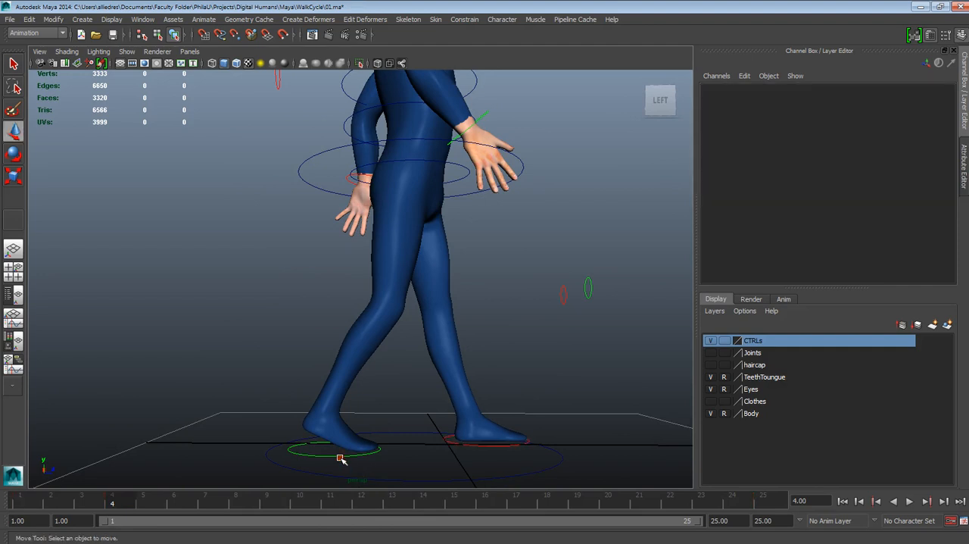
pyautogui.click(328, 454)
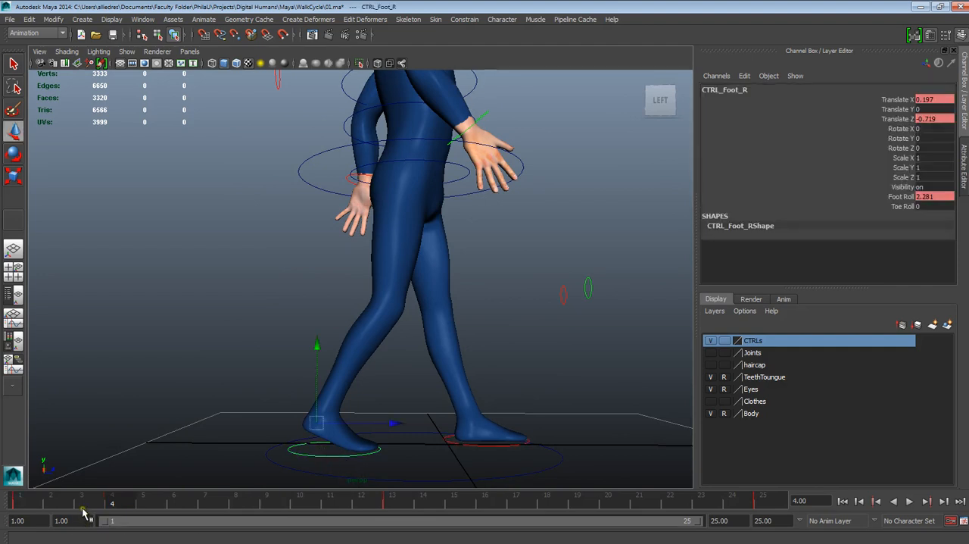
pyautogui.moveTo(50, 507); pyautogui.dragTo(15, 505)
pyautogui.rightClick(16, 504)
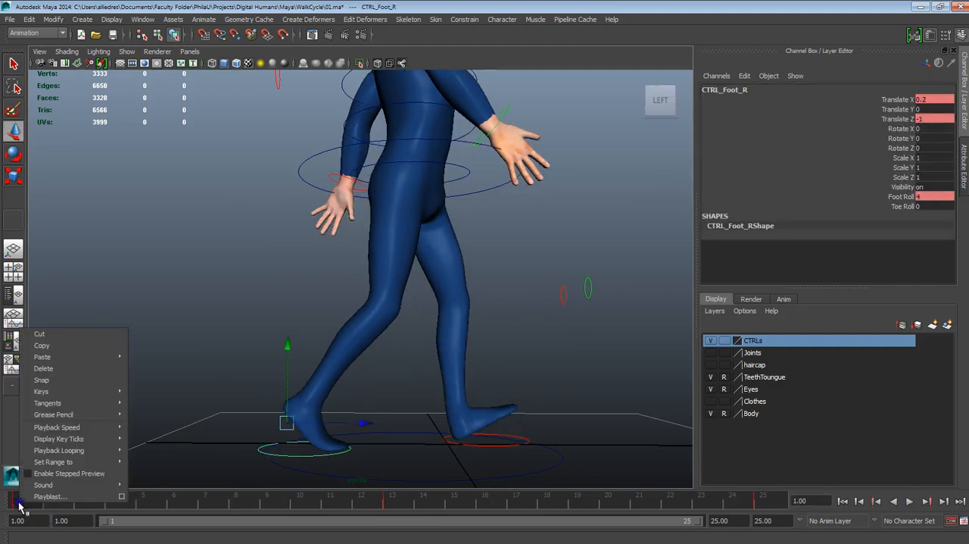
pyautogui.click(44, 346)
pyautogui.hotkey('alt', 'v')
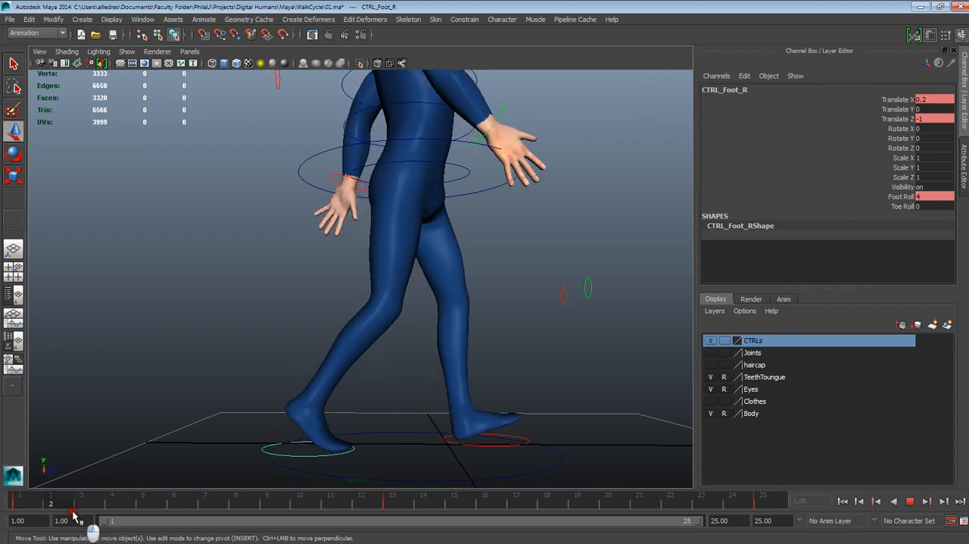
pyautogui.moveTo(128, 510)
pyautogui.mouseDown()
pyautogui.moveTo(64, 512)
pyautogui.moveTo(122, 505)
pyautogui.mouseUp()
pyautogui.rightClick(121, 504)
pyautogui.moveTo(152, 357)
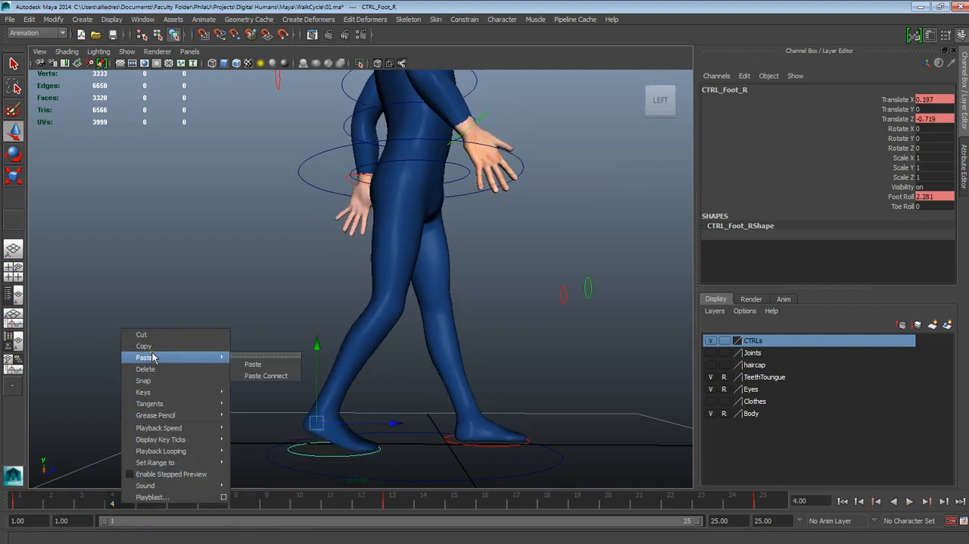
pyautogui.click(252, 364)
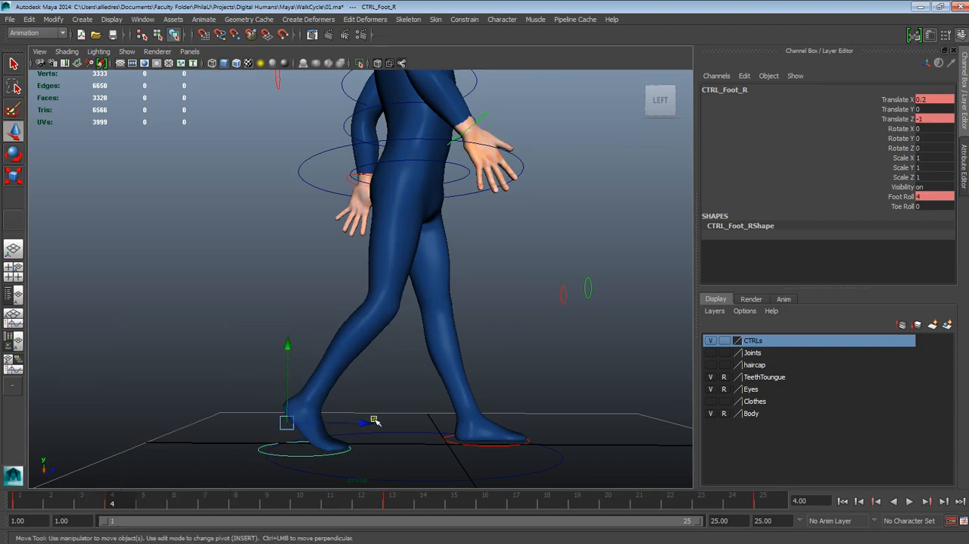
# - Raise the right foot control's Foot Roll to 9 at frame 4 to lift the back heel
pyautogui.moveTo(374, 420)
pyautogui.keyDown('alt'); pyautogui.mouseDown()
pyautogui.moveTo(272, 422)
pyautogui.moveTo(357, 428)
pyautogui.mouseUp(); pyautogui.keyUp('alt')
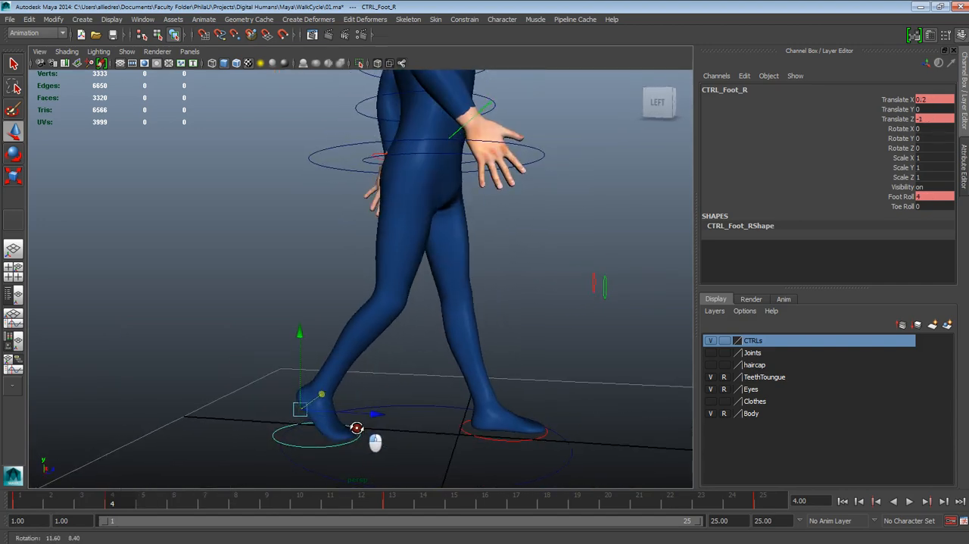
pyautogui.click(901, 196)
pyautogui.moveTo(643, 214); pyautogui.dragTo(671, 206, button='middle')
pyautogui.keyDown('alt'); pyautogui.moveTo(646, 225); pyautogui.dragTo(581, 295); pyautogui.keyUp('alt')
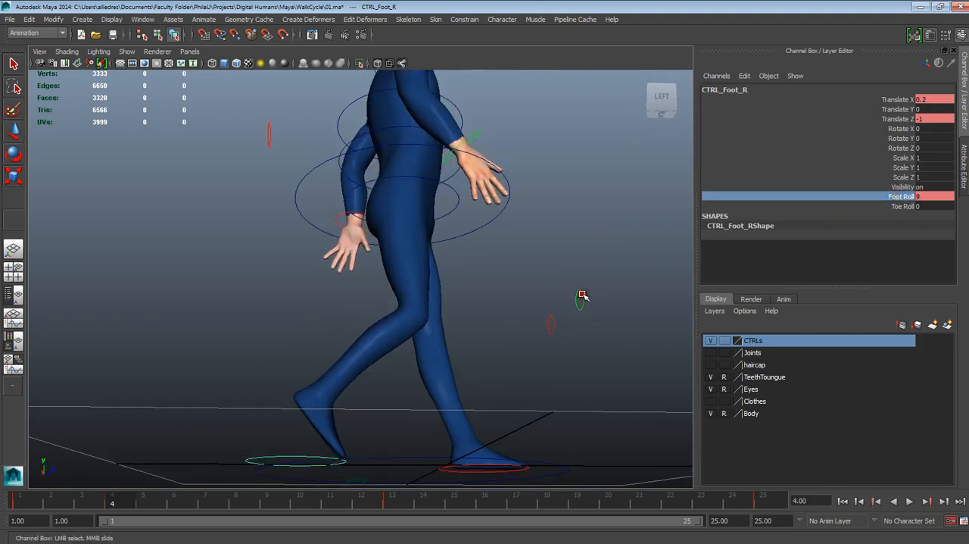
pyautogui.keyDown('alt'); pyautogui.moveTo(350, 464); pyautogui.dragTo(361, 482); pyautogui.keyUp('alt')
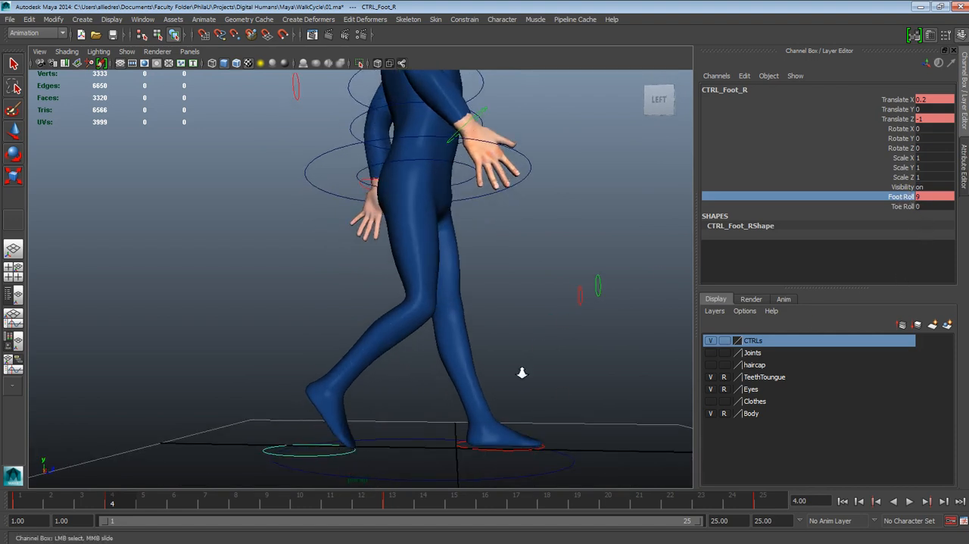
pyautogui.keyDown('alt'); pyautogui.moveTo(522, 372); pyautogui.dragTo(500, 418); pyautogui.keyUp('alt')
pyautogui.scroll(3, 486, 298)
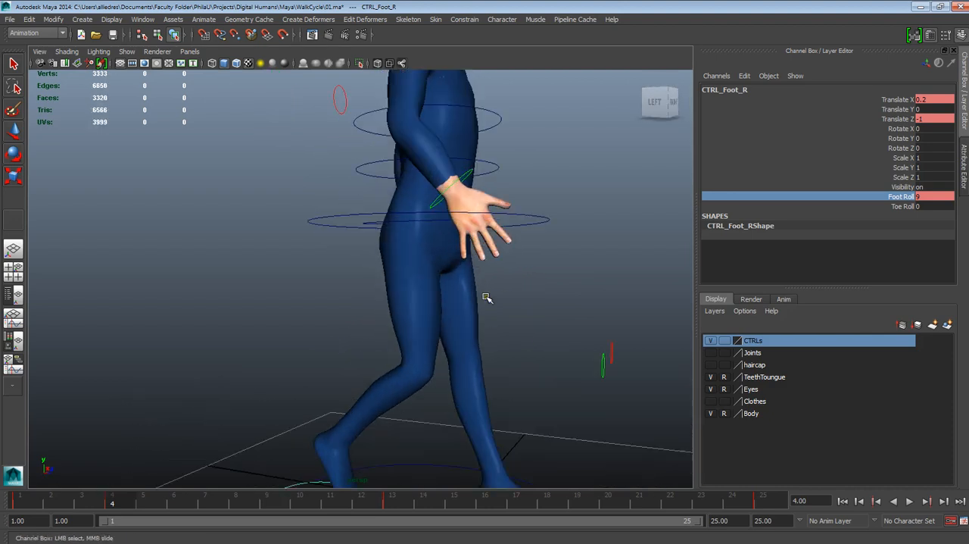
# - Lower the root control at frame 4 to bend the knees, setting its Translate Y to -0.2
pyautogui.keyDown('alt'); pyautogui.moveTo(487, 298); pyautogui.dragTo(459, 269); pyautogui.keyUp('alt')
pyautogui.click(531, 223)
pyautogui.press('w')
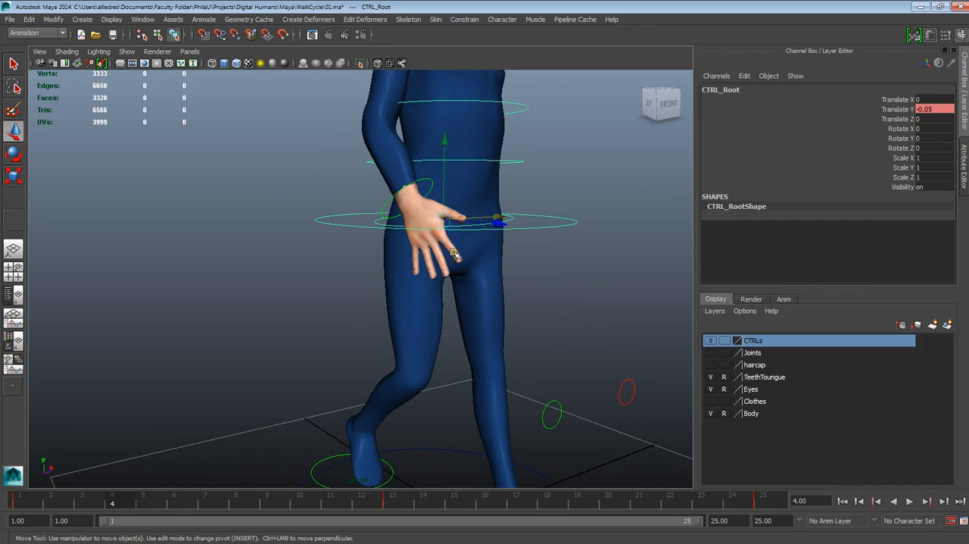
pyautogui.moveTo(444, 187); pyautogui.dragTo(444, 212)
pyautogui.keyDown('alt'); pyautogui.moveTo(529, 318); pyautogui.dragTo(484, 358); pyautogui.keyUp('alt')
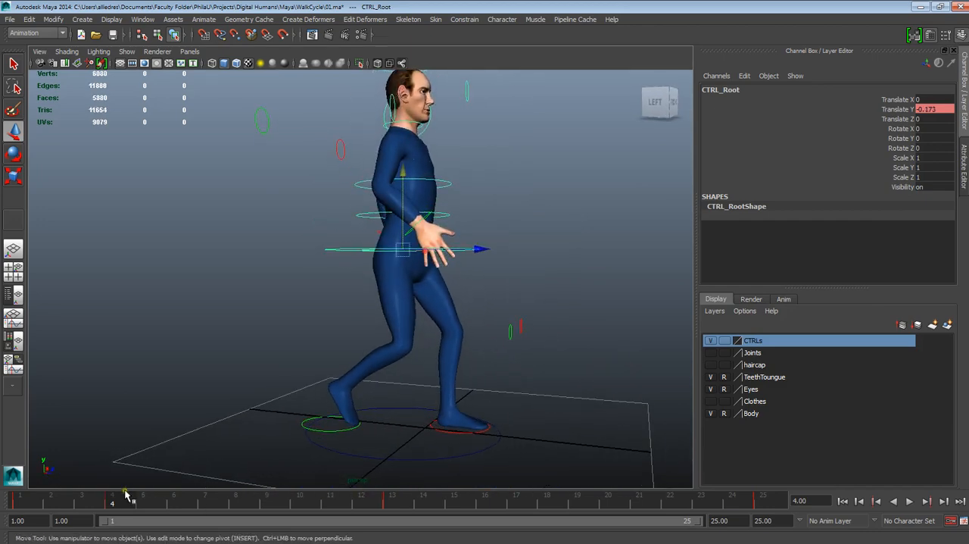
pyautogui.moveTo(125, 492); pyautogui.dragTo(127, 533)
pyautogui.doubleClick(937, 110)
pyautogui.moveTo(926, 109); pyautogui.dragTo(947, 107)
pyautogui.write('2')
pyautogui.press('Return')
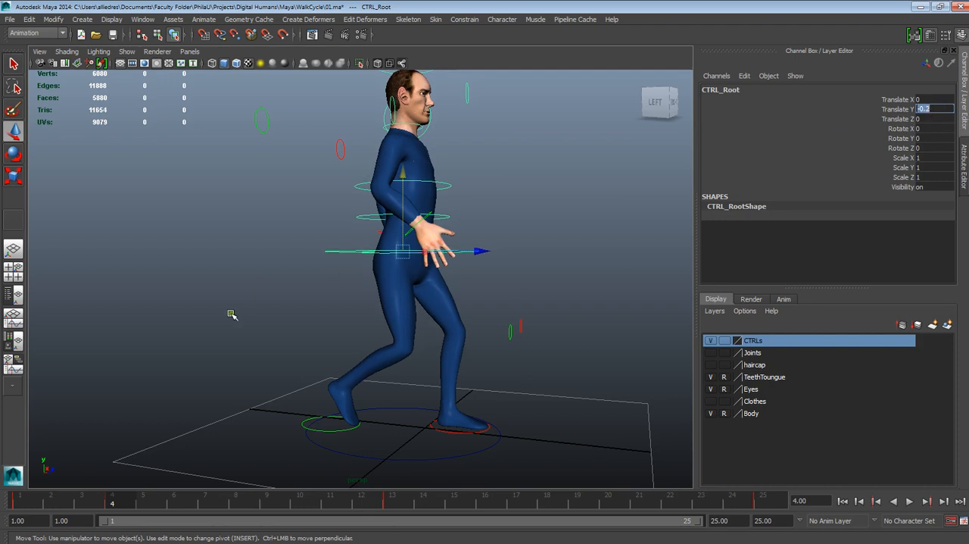
# - Scrub back to frame 1 and play the walk briefly to check the new frame 4 pose
pyautogui.hotkey('alt', 'v')
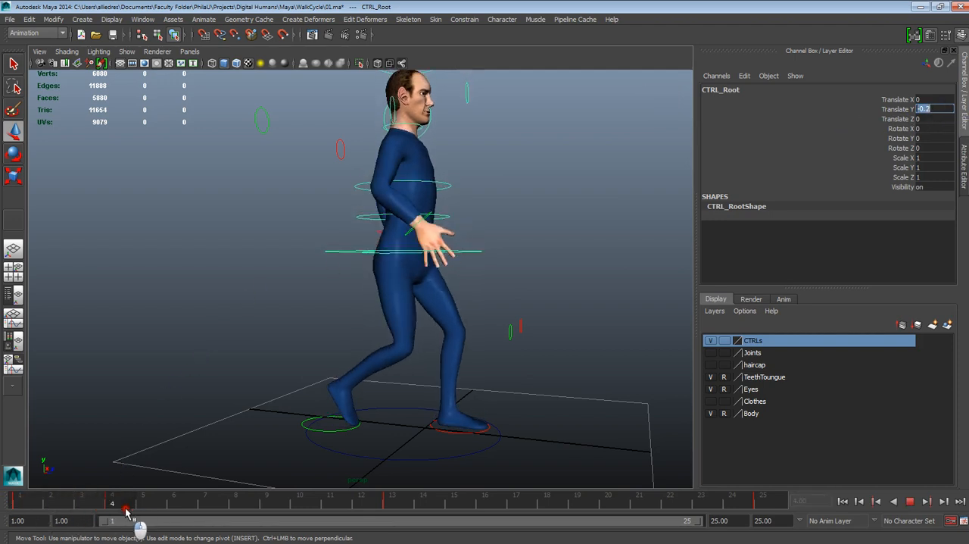
pyautogui.moveTo(129, 512); pyautogui.dragTo(11, 465)
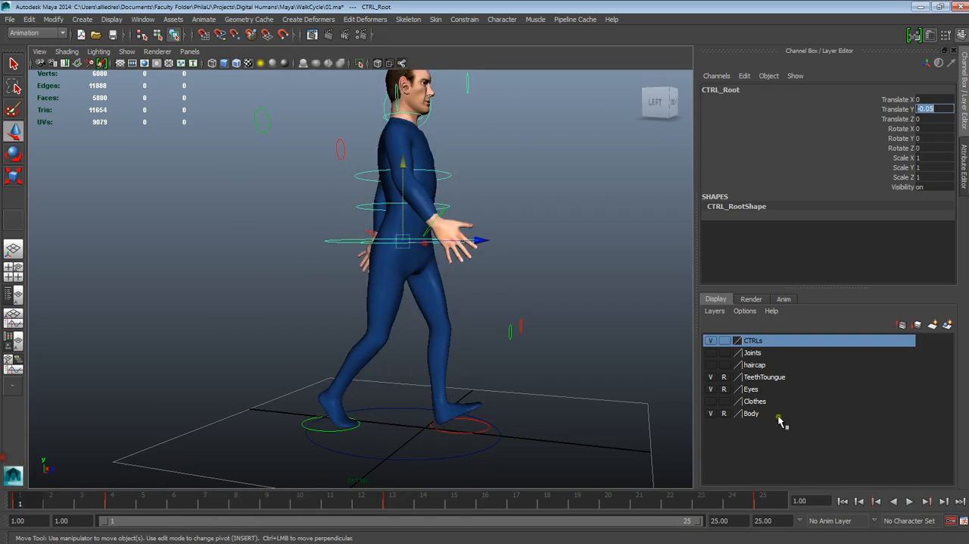
pyautogui.click(907, 501)
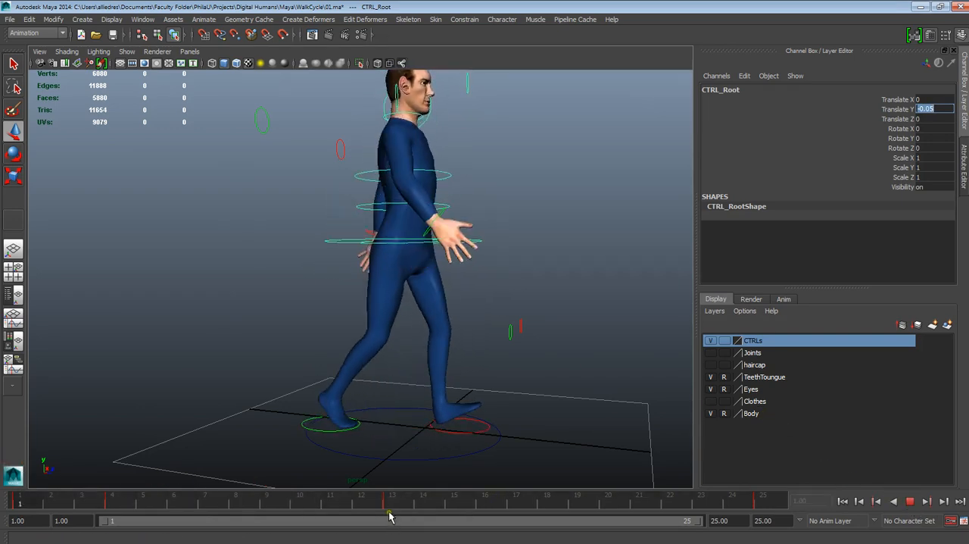
pyautogui.click(909, 501)
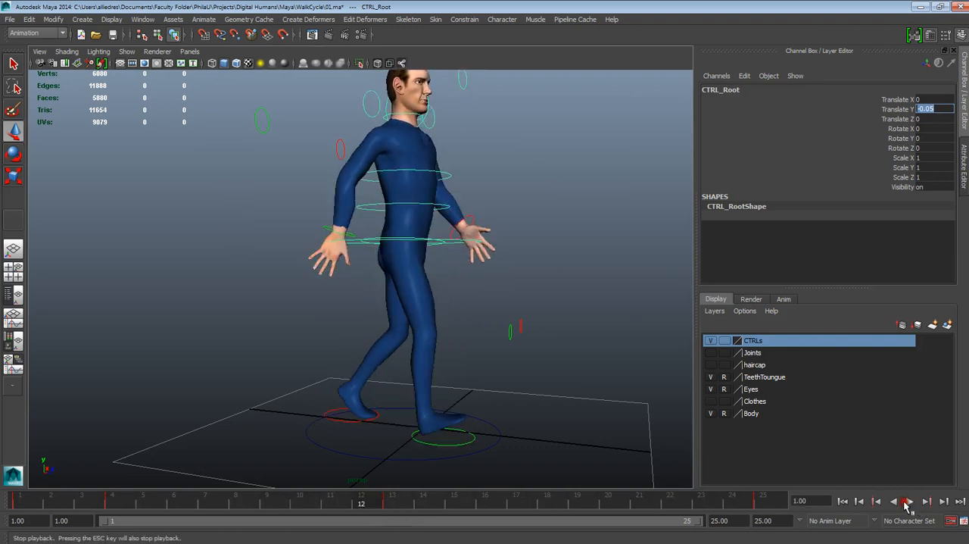
# - Copy the right foot control's key from frame 13 to frame 16 and flatten the foot there by setting Foot Roll to 0
pyautogui.moveTo(123, 506); pyautogui.dragTo(488, 505)
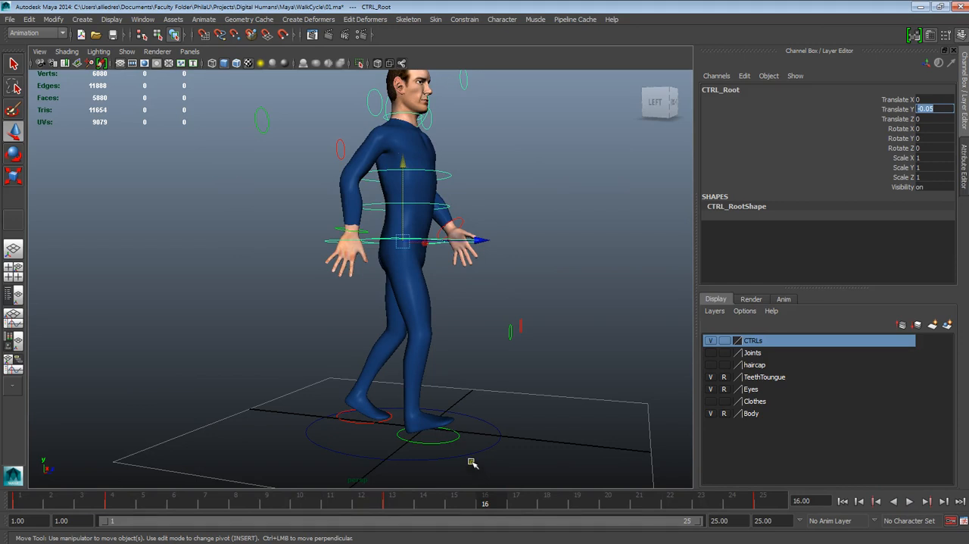
pyautogui.keyDown('alt'); pyautogui.moveTo(515, 421); pyautogui.dragTo(508, 396, button='middle'); pyautogui.keyUp('alt')
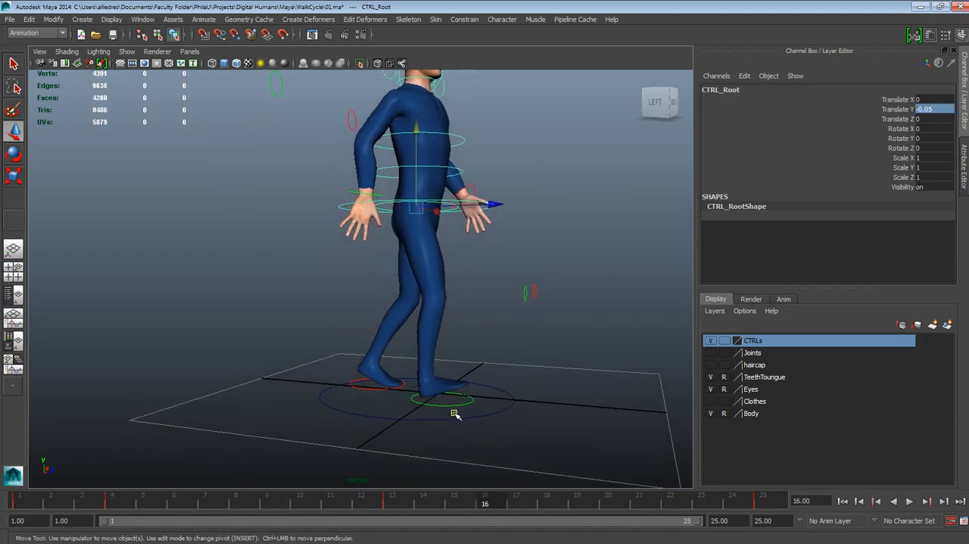
pyautogui.click(457, 403)
pyautogui.click(392, 497)
pyautogui.rightClick(392, 497)
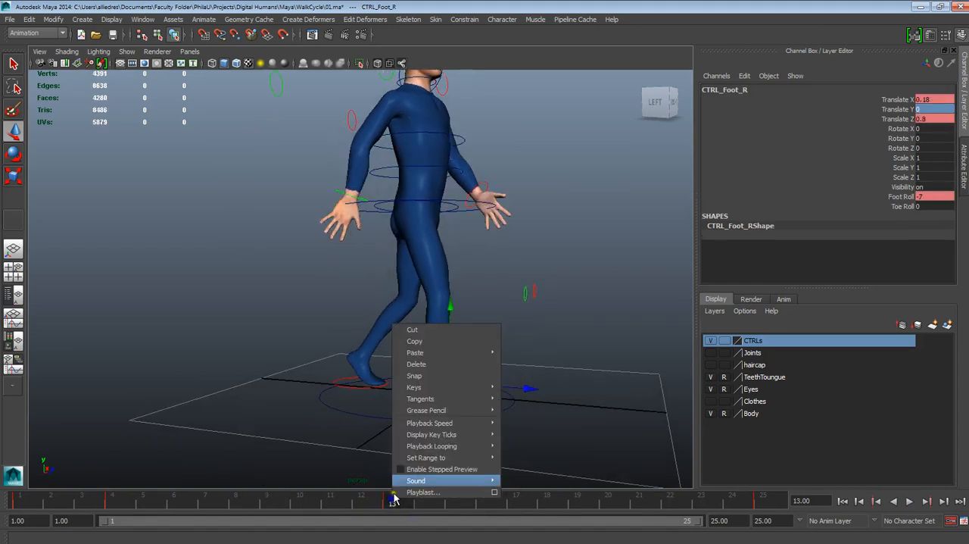
pyautogui.click(420, 343)
pyautogui.moveTo(409, 508); pyautogui.dragTo(485, 503)
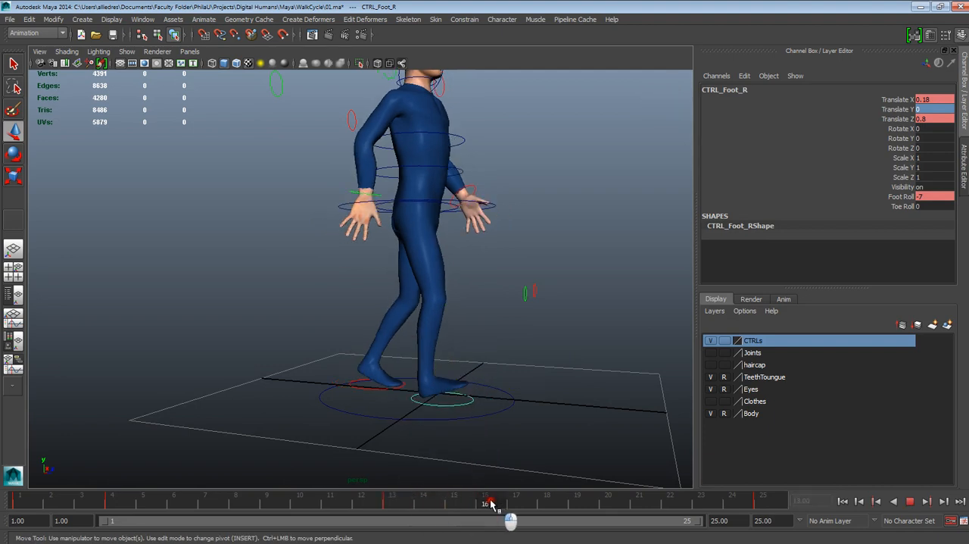
pyautogui.rightClick(492, 503)
pyautogui.moveTo(531, 356)
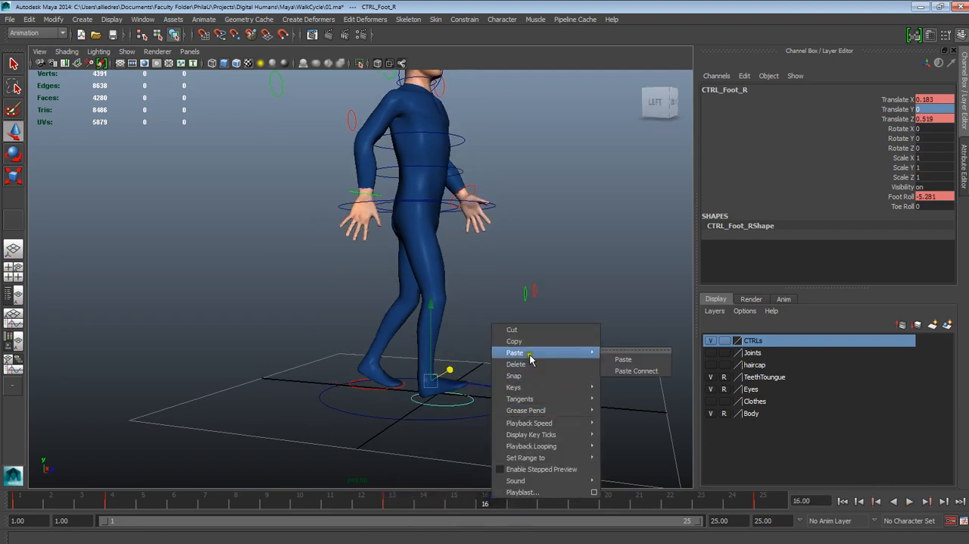
pyautogui.click(615, 359)
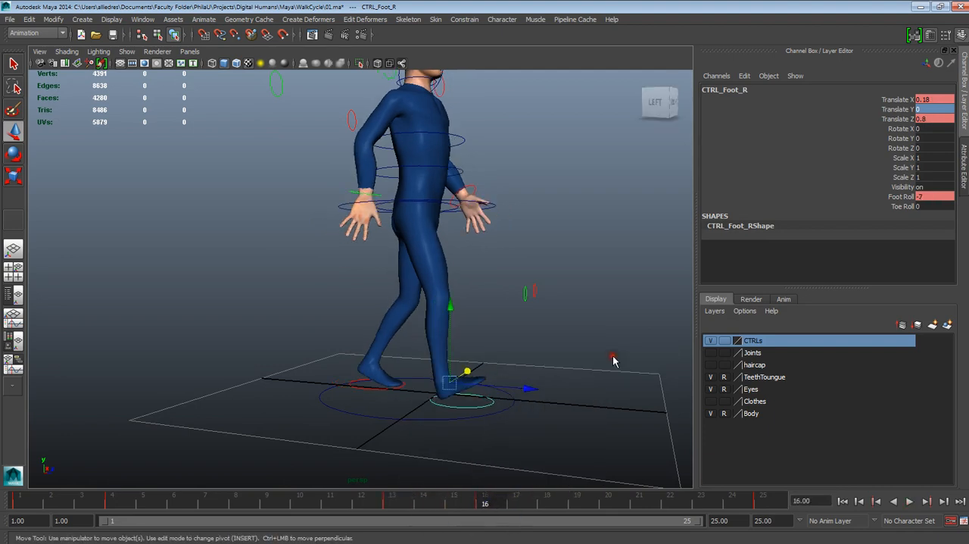
pyautogui.click(936, 197)
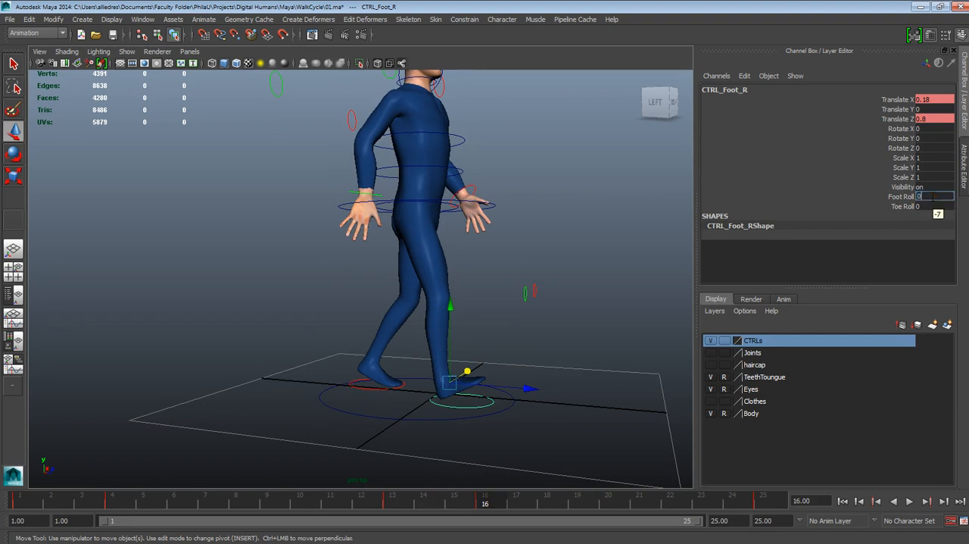
pyautogui.press('Return')
# - Copy the left foot control's key from frame 13 and paste it at frame 16
pyautogui.keyDown('alt'); pyautogui.moveTo(210, 293); pyautogui.dragTo(322, 386); pyautogui.keyUp('alt')
pyautogui.click(324, 389)
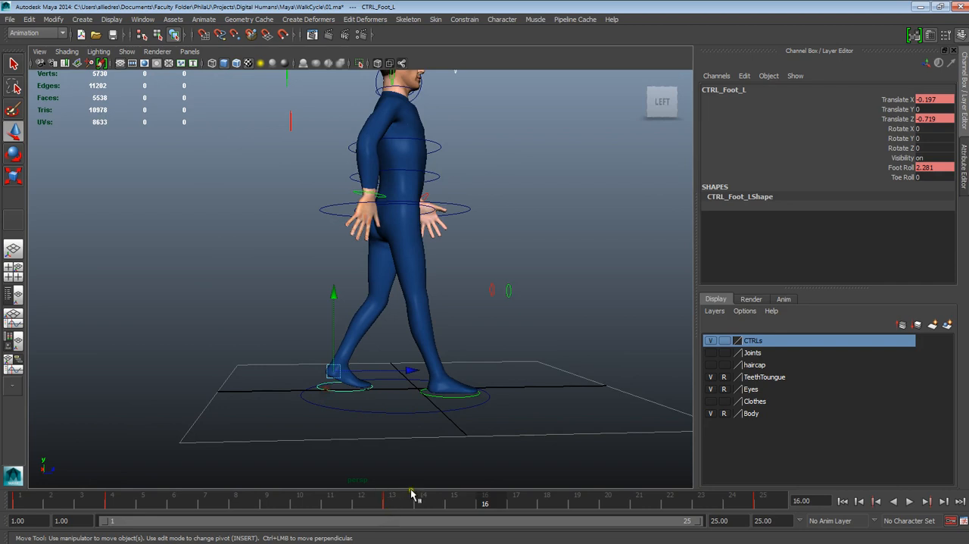
pyautogui.click(393, 502)
pyautogui.rightClick(395, 502)
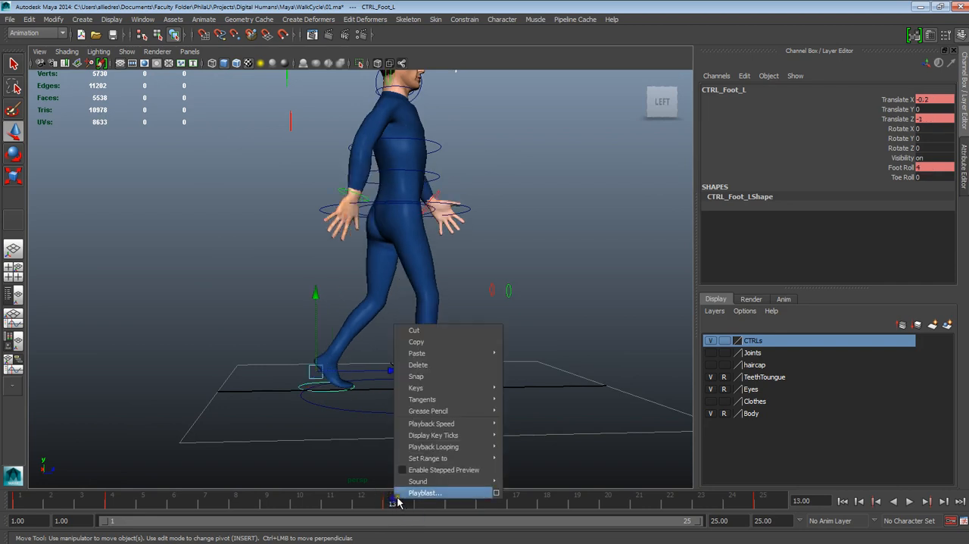
pyautogui.click(417, 341)
pyautogui.moveTo(468, 500); pyautogui.dragTo(484, 499)
pyautogui.rightClick(486, 499)
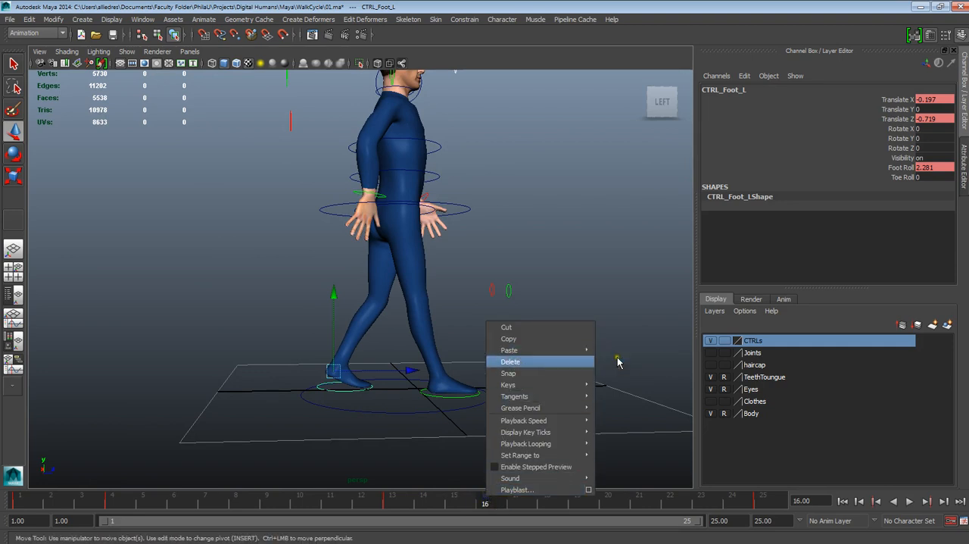
pyautogui.click(558, 362)
pyautogui.click(351, 393)
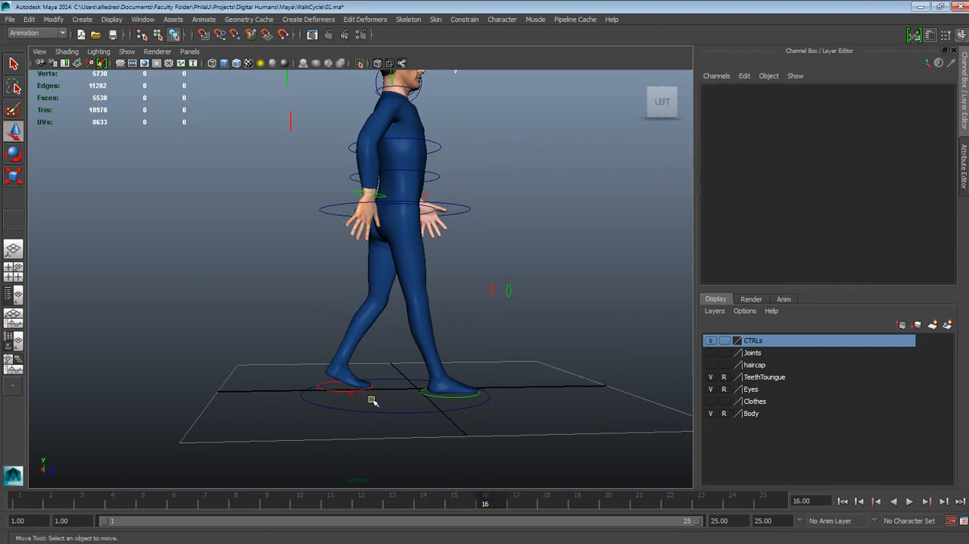
pyautogui.click(344, 391)
pyautogui.rightClick(486, 500)
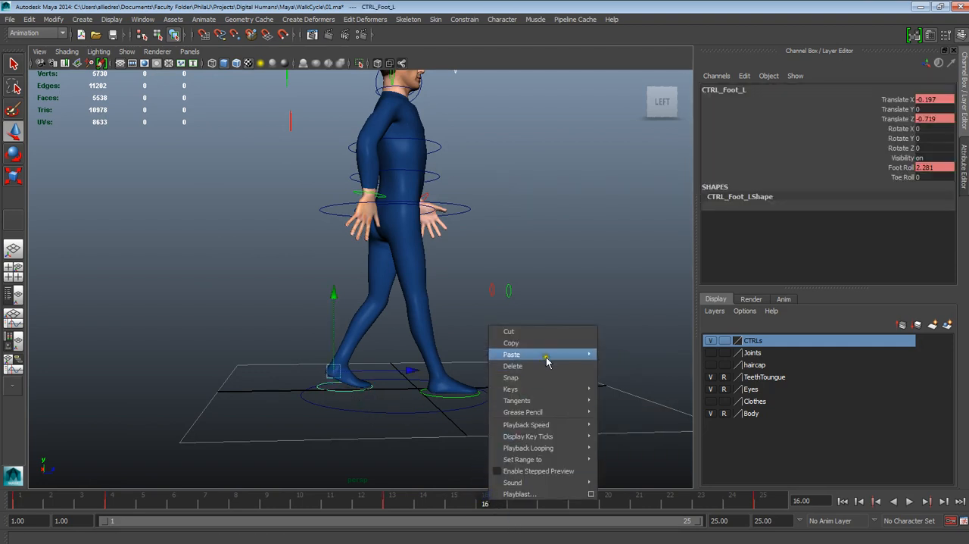
pyautogui.moveTo(548, 355)
pyautogui.click(608, 361)
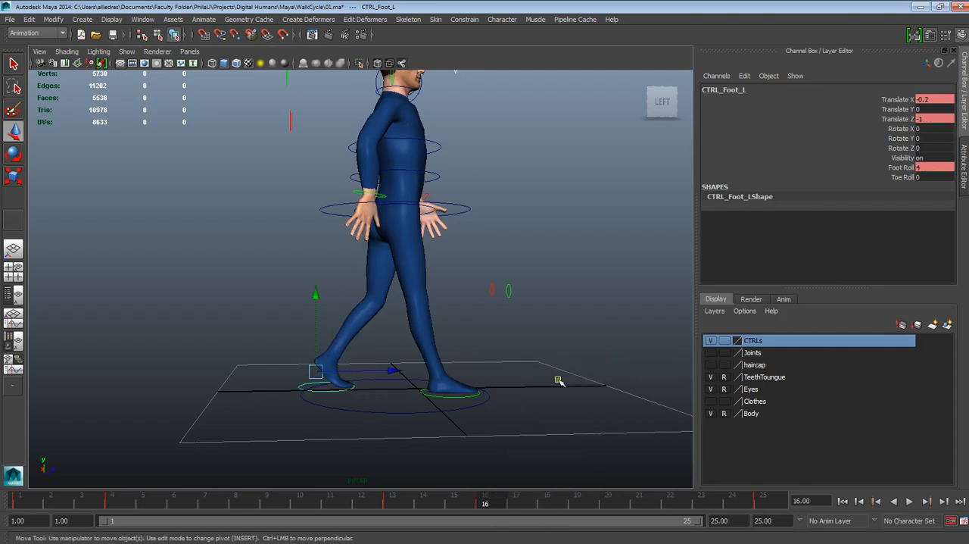
# - Check the right foot control's Foot Roll at frame 4 and set the left foot control's Foot Roll to 9 at frame 16
pyautogui.click(115, 506)
pyautogui.keyDown('alt'); pyautogui.moveTo(278, 467); pyautogui.dragTo(335, 396); pyautogui.keyUp('alt')
pyautogui.click(343, 386)
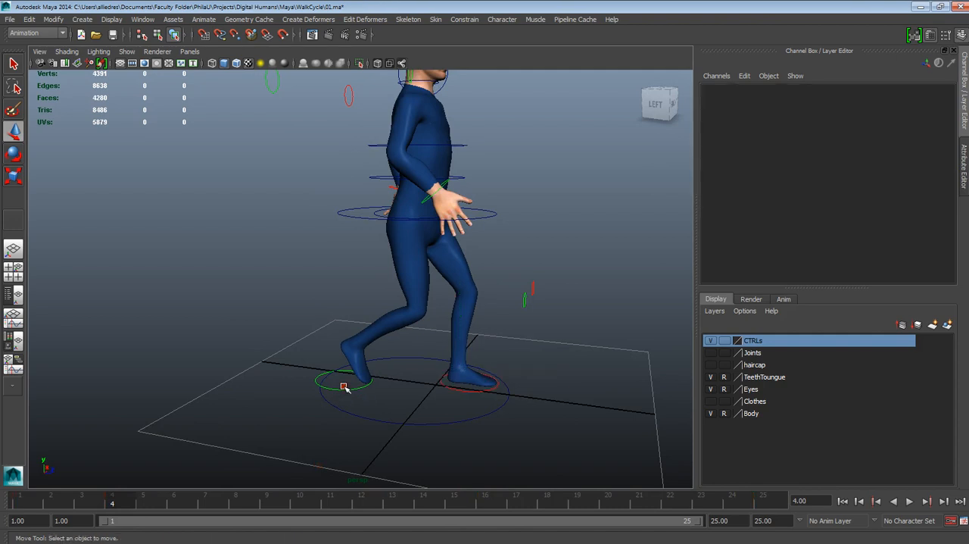
pyautogui.click(343, 387)
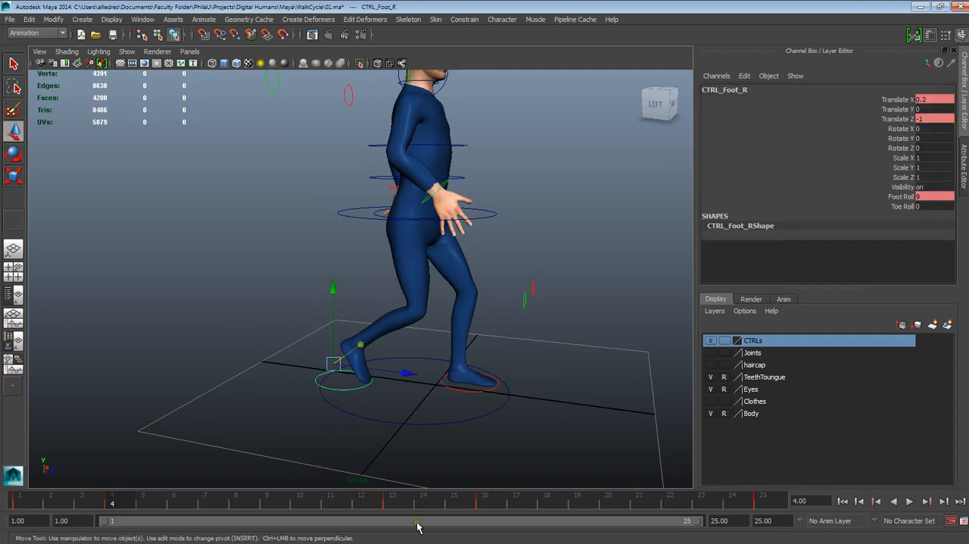
pyautogui.click(485, 504)
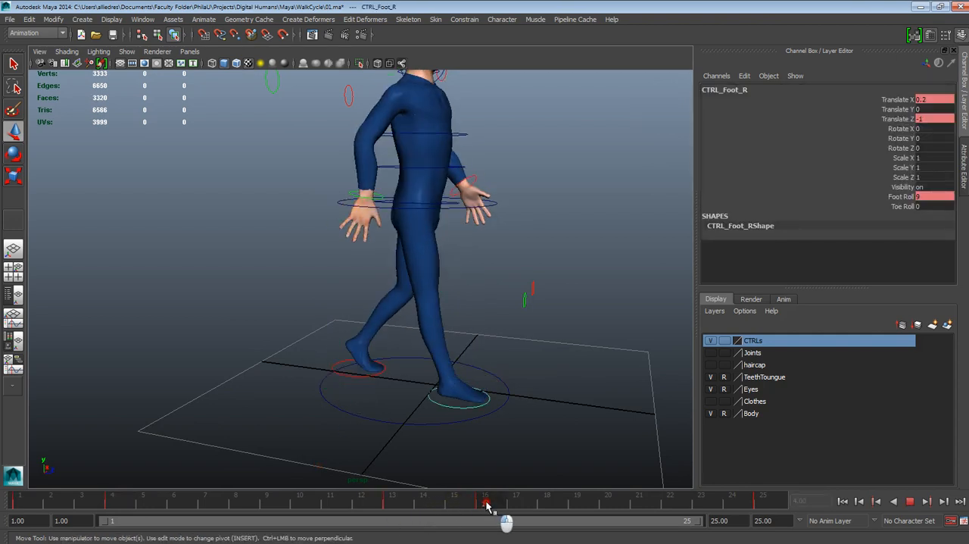
pyautogui.keyDown('alt'); pyautogui.moveTo(401, 461); pyautogui.dragTo(331, 386); pyautogui.keyUp('alt')
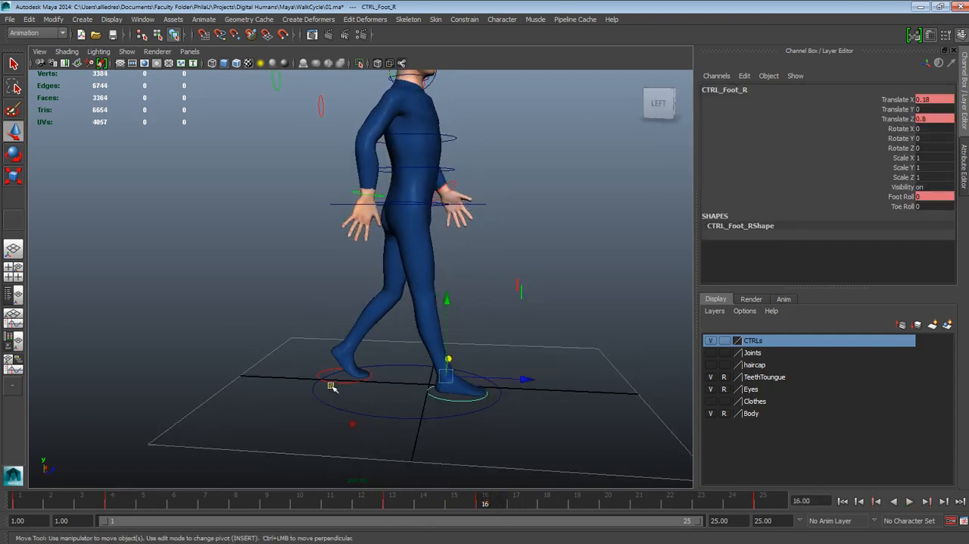
pyautogui.click(330, 384)
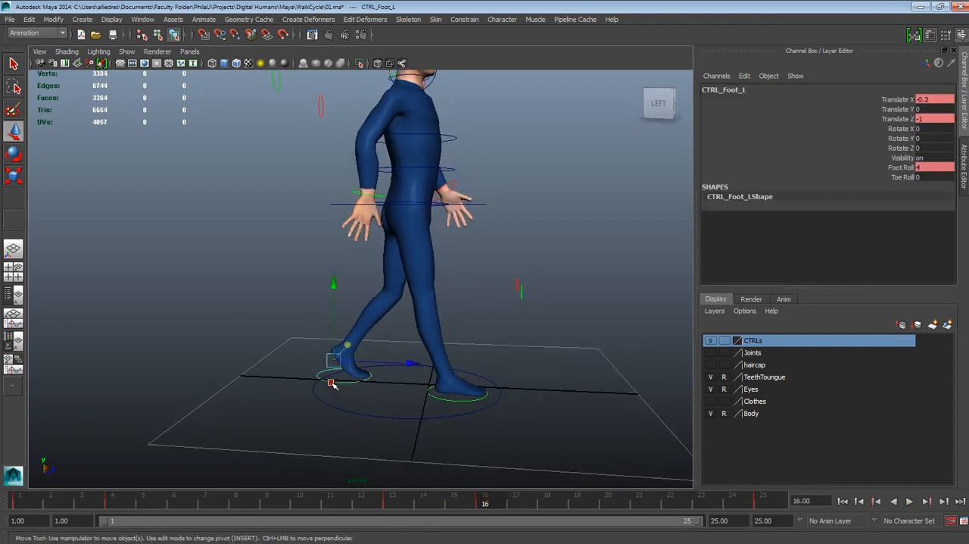
pyautogui.click(923, 167)
pyautogui.write('5')
pyautogui.press('Return')
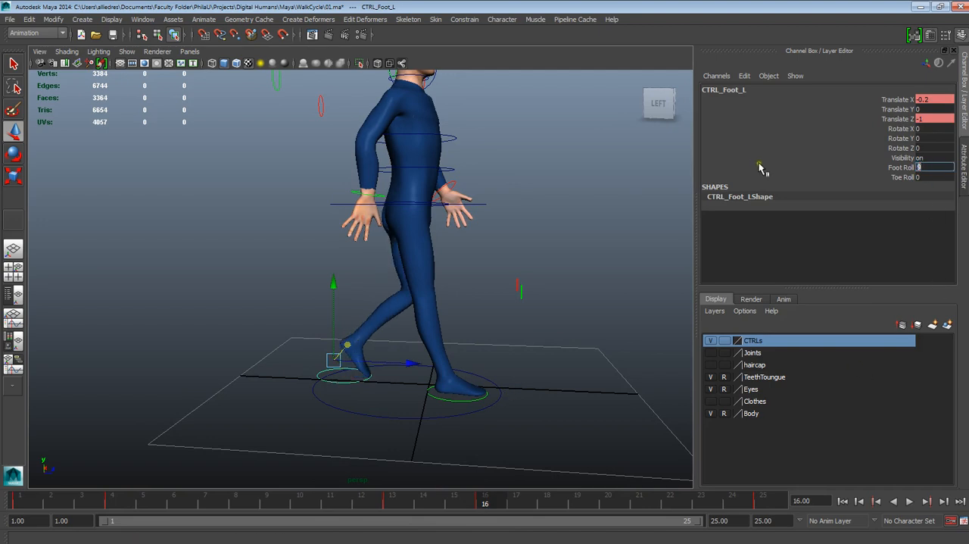
pyautogui.keyDown('alt'); pyautogui.moveTo(543, 352); pyautogui.dragTo(532, 365); pyautogui.keyUp('alt')
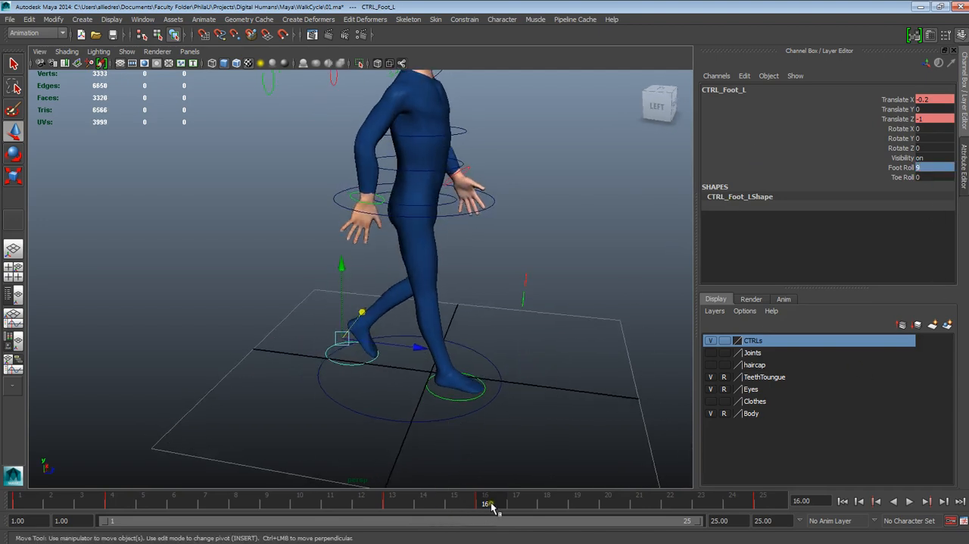
# - Lower the root control at frame 16 to match frame 4, setting its Translate Y to -0.2
pyautogui.moveTo(142, 506); pyautogui.dragTo(112, 506)
pyautogui.keyDown('alt'); pyautogui.moveTo(561, 265); pyautogui.dragTo(470, 230); pyautogui.keyUp('alt')
pyautogui.click(504, 218)
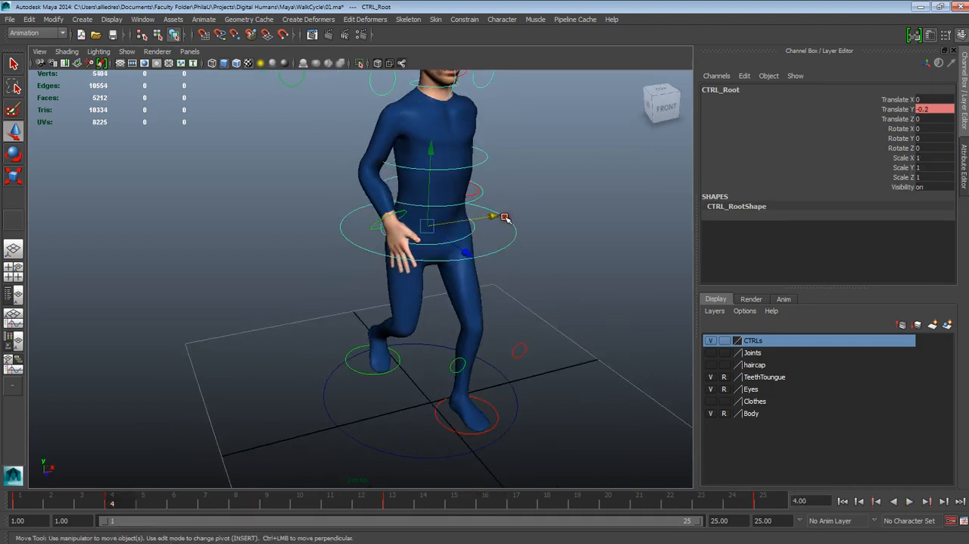
pyautogui.doubleClick(932, 110)
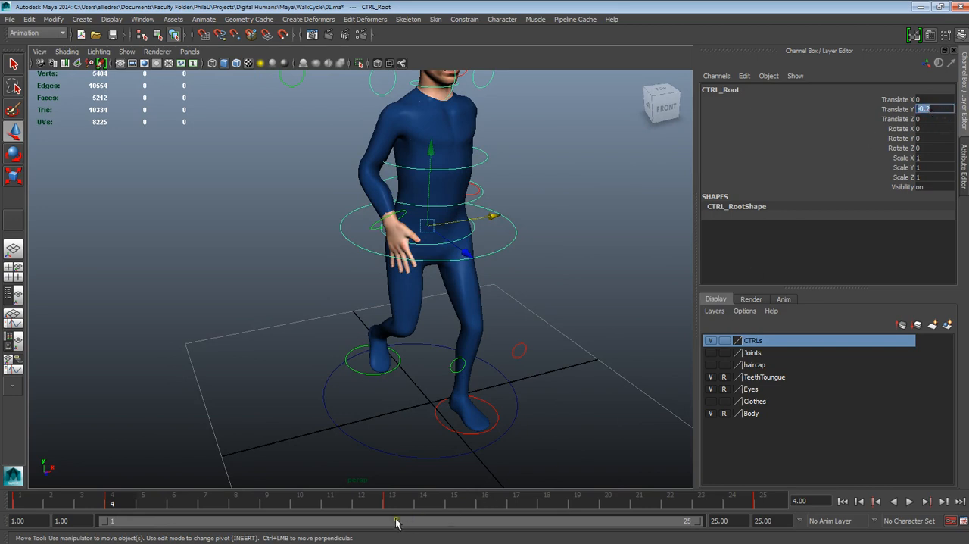
pyautogui.click(499, 505)
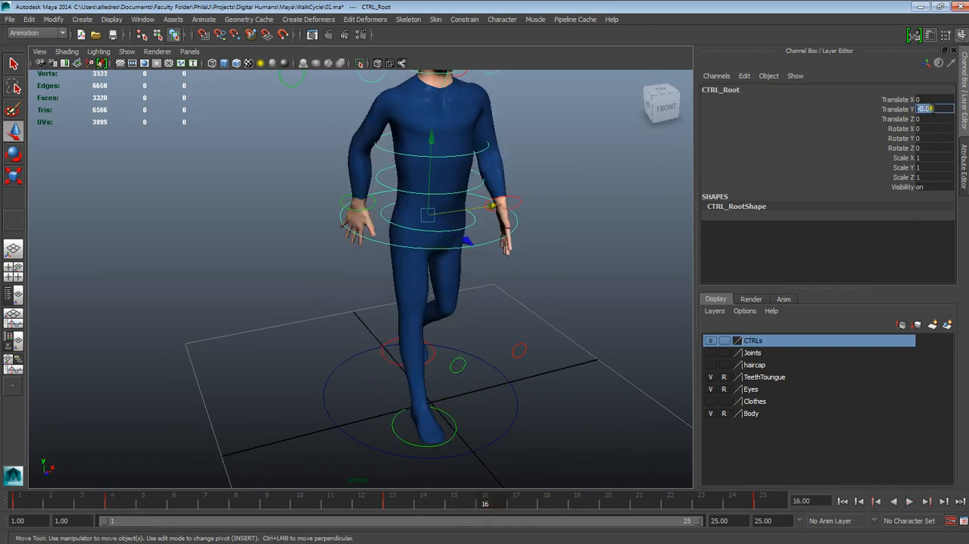
pyautogui.moveTo(936, 108); pyautogui.dragTo(914, 109)
pyautogui.write('-0.2')
pyautogui.press('Return')
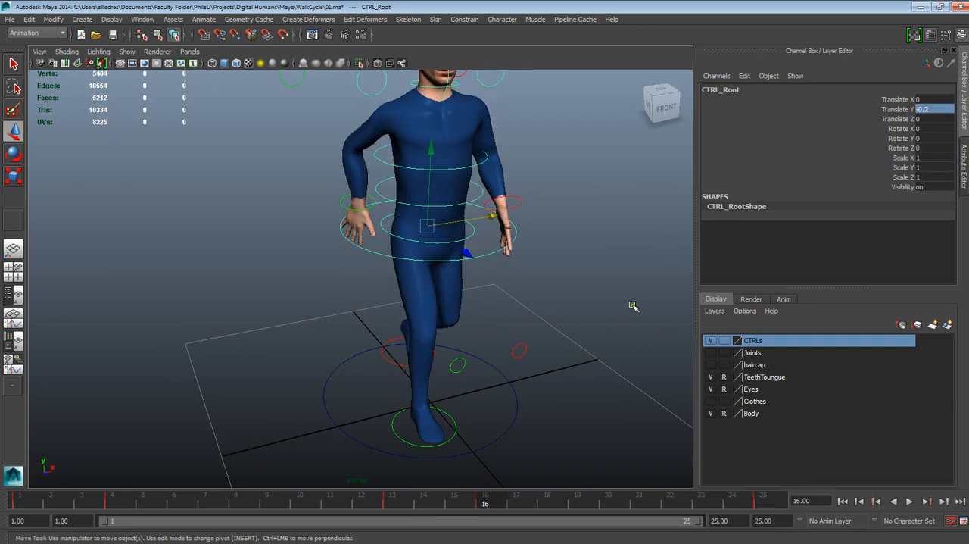
# - Play the walk cycle and examine the leg and hip motion from the side and front
pyautogui.scroll(-5, 588, 331)
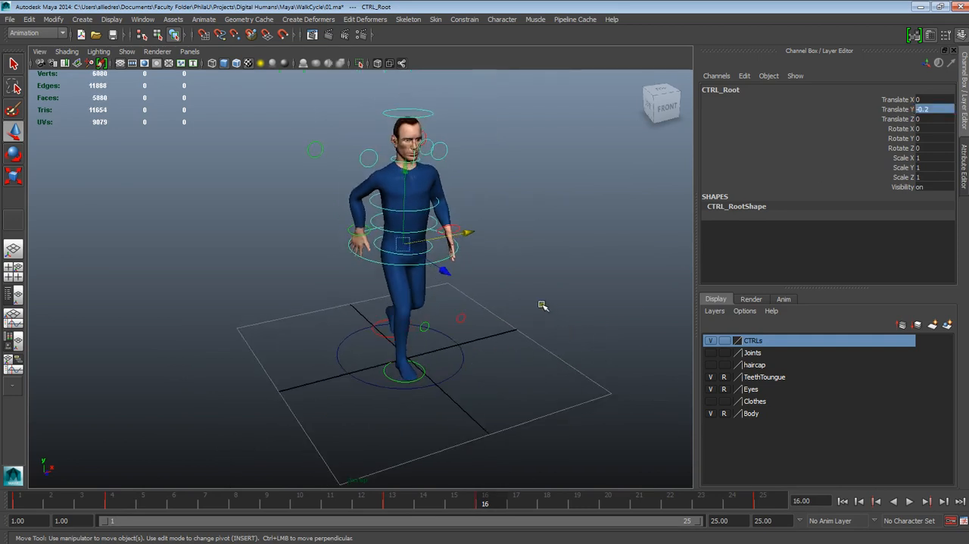
pyautogui.click(542, 305)
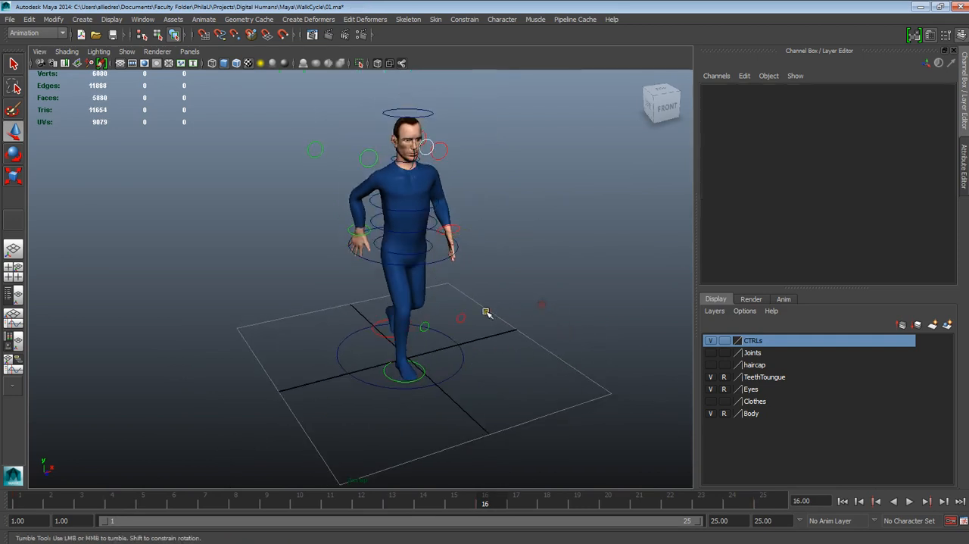
pyautogui.keyDown('alt'); pyautogui.moveTo(484, 313); pyautogui.dragTo(540, 344); pyautogui.keyUp('alt')
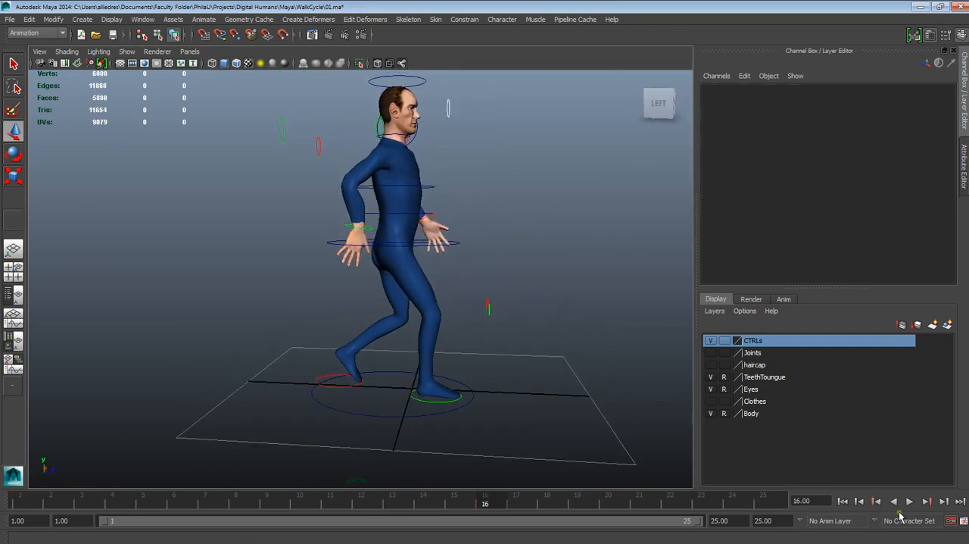
pyautogui.click(909, 501)
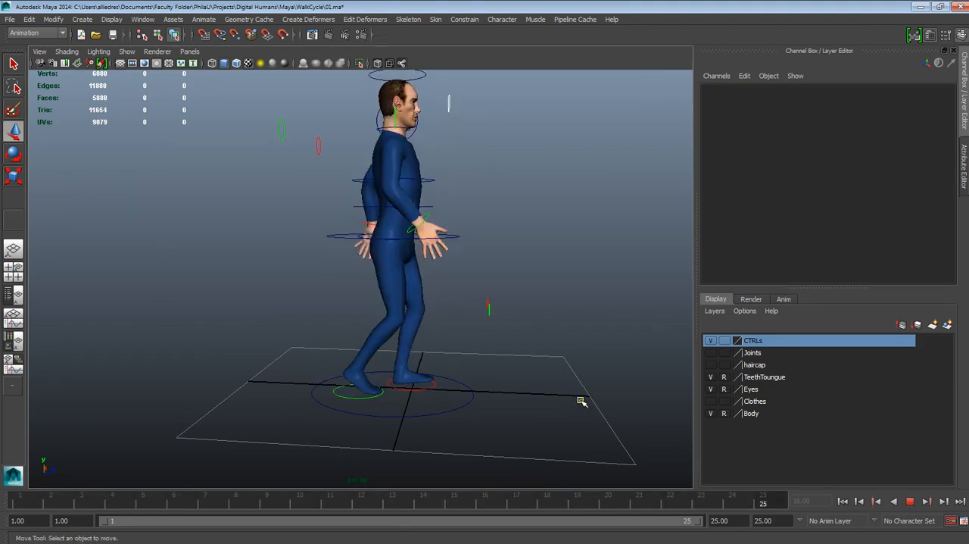
pyautogui.keyDown('alt'); pyautogui.moveTo(583, 402); pyautogui.dragTo(522, 374); pyautogui.keyUp('alt')
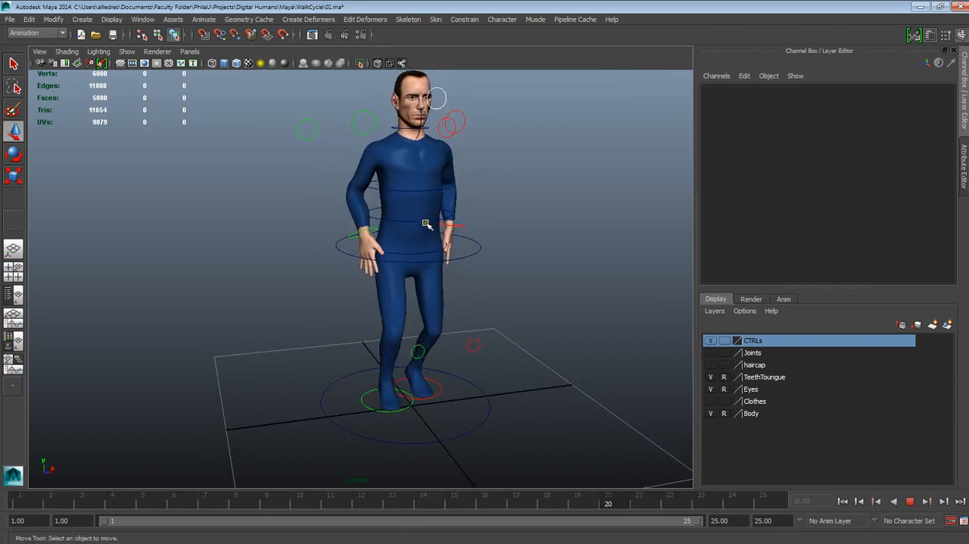
pyautogui.keyDown('alt'); pyautogui.moveTo(417, 242); pyautogui.dragTo(456, 238); pyautogui.keyUp('alt')
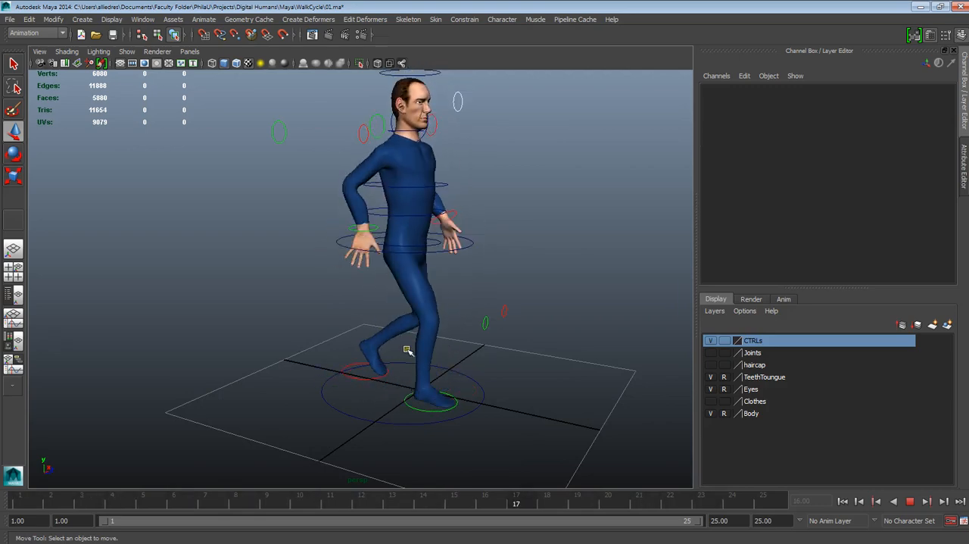
pyautogui.keyDown('alt'); pyautogui.moveTo(417, 324); pyautogui.dragTo(495, 338); pyautogui.keyUp('alt')
pyautogui.keyDown('alt'); pyautogui.moveTo(455, 284); pyautogui.dragTo(412, 264); pyautogui.keyUp('alt')
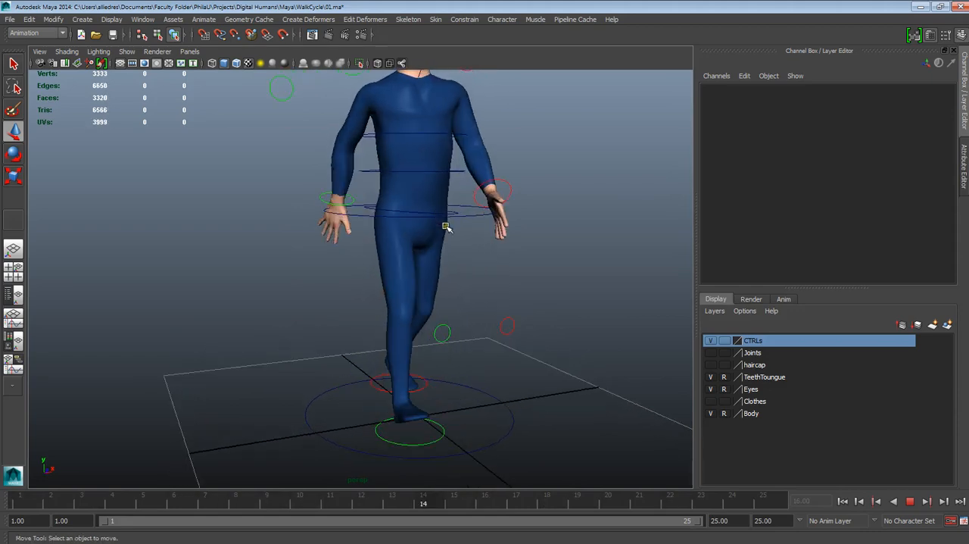
pyautogui.keyDown('alt'); pyautogui.moveTo(446, 225); pyautogui.dragTo(434, 254); pyautogui.keyUp('alt')
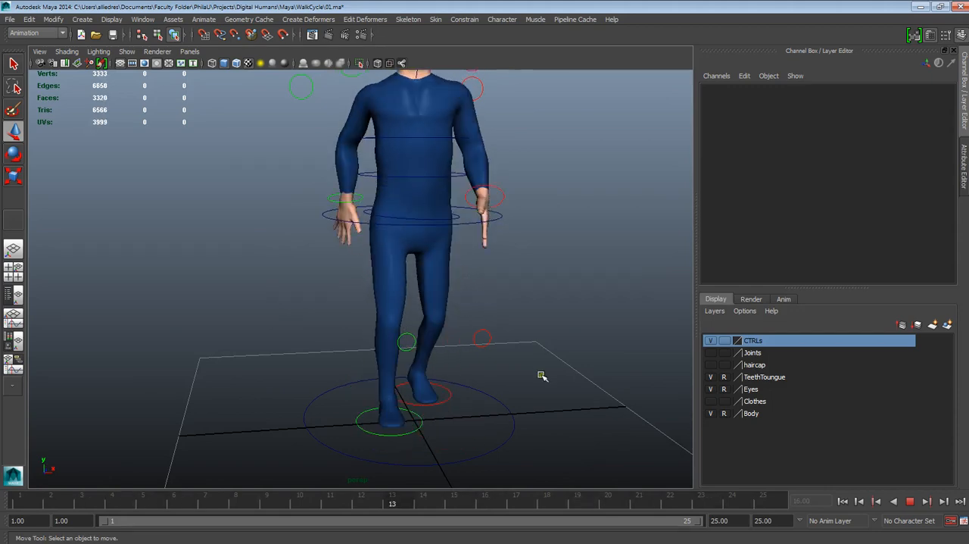
pyautogui.moveTo(538, 374)
pyautogui.keyDown('alt'); pyautogui.mouseDown()
pyautogui.moveTo(522, 328)
pyautogui.moveTo(484, 374)
pyautogui.moveTo(529, 376)
pyautogui.mouseUp(); pyautogui.keyUp('alt')
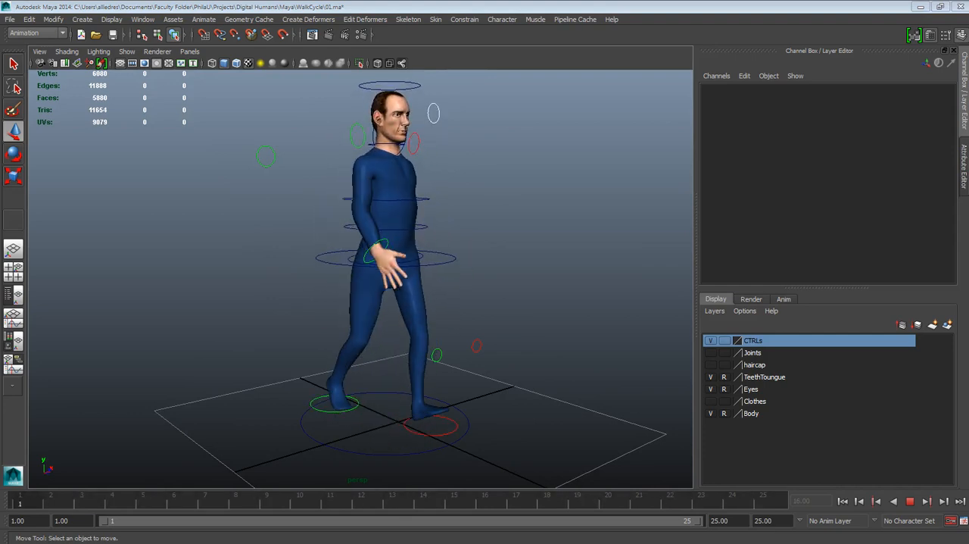
pyautogui.keyDown('alt'); pyautogui.moveTo(402, 452); pyautogui.dragTo(457, 437); pyautogui.keyUp('alt')
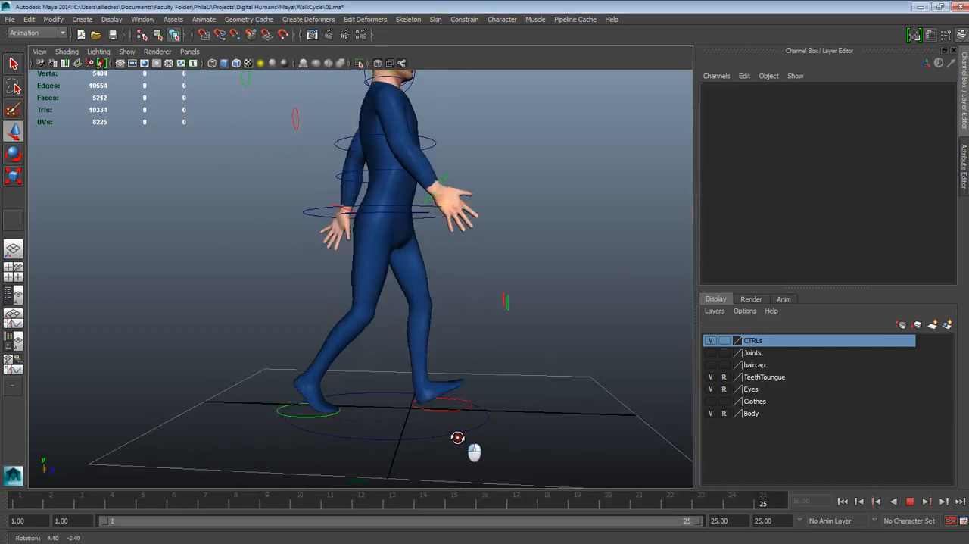
pyautogui.click(894, 502)
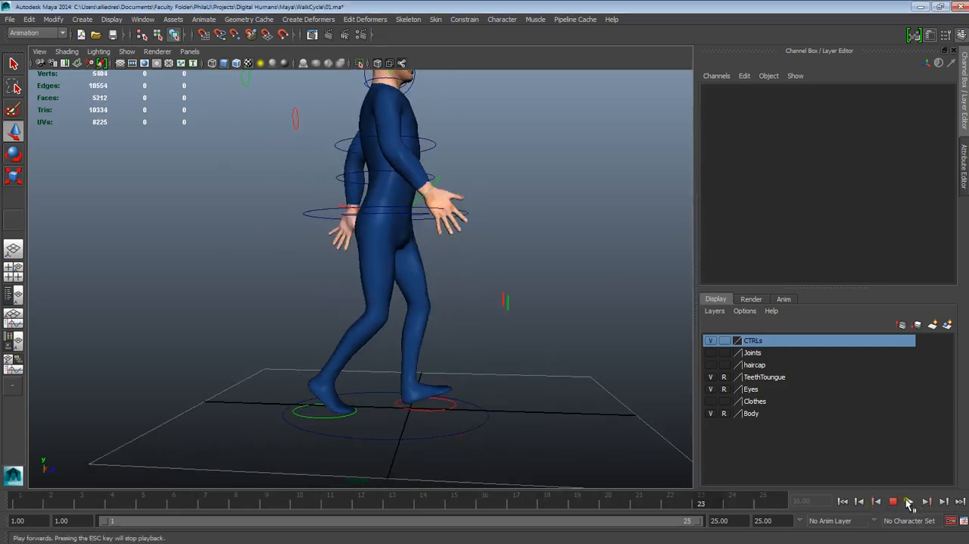
pyautogui.click(894, 501)
# - Inspect the poses at frames 10 and 22 and bring the walk reference image into full view for comparison
pyautogui.click(298, 502)
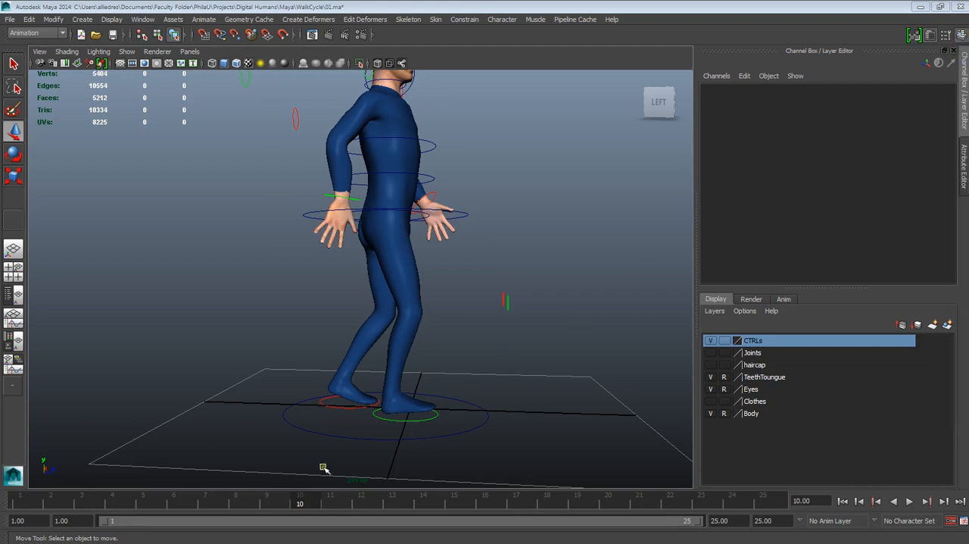
pyautogui.moveTo(312, 505); pyautogui.dragTo(688, 522)
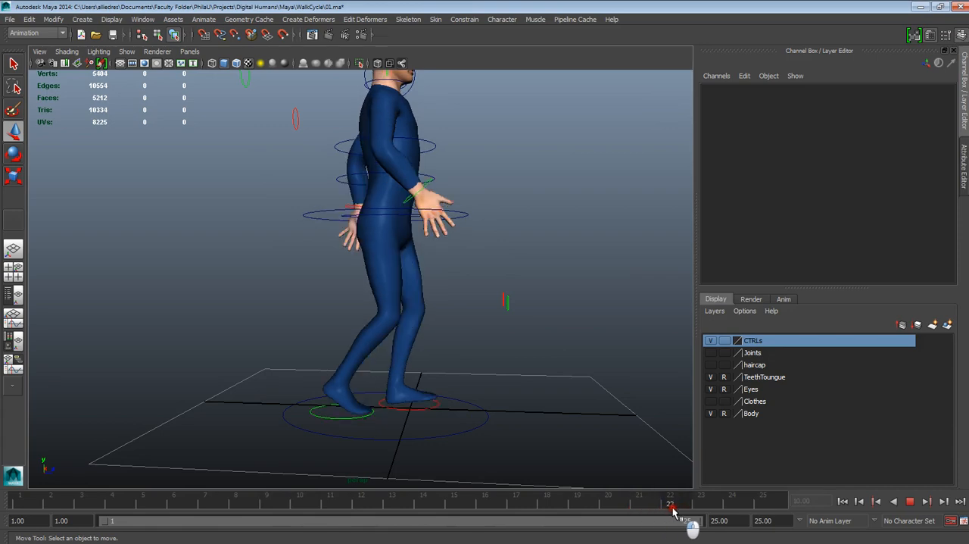
pyautogui.moveTo(968, 57); pyautogui.dragTo(144, 71)
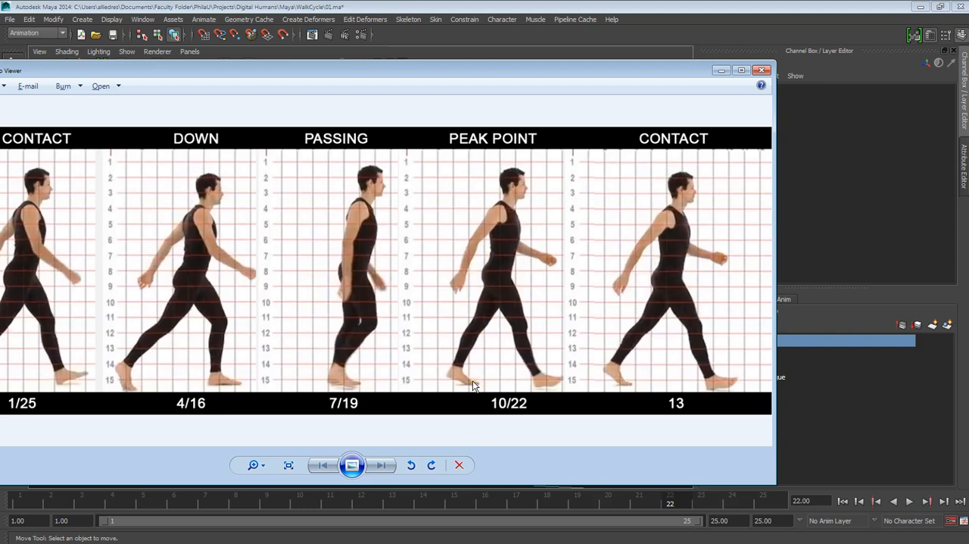
pyautogui.moveTo(390, 70); pyautogui.dragTo(489, 50)
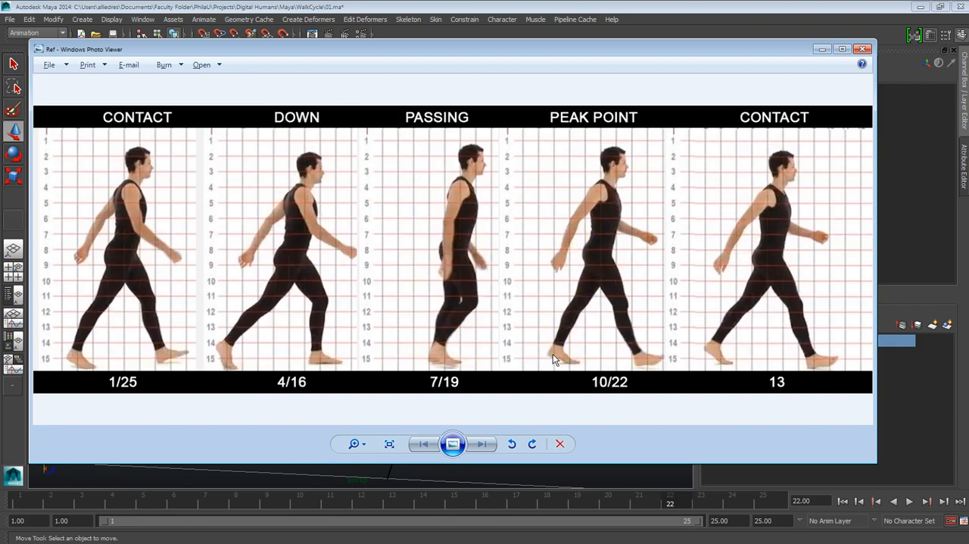
# - Return to Maya and compare the right foot control's pose at frame 25 with the left foot control's pose at frame 13
pyautogui.click(479, 35)
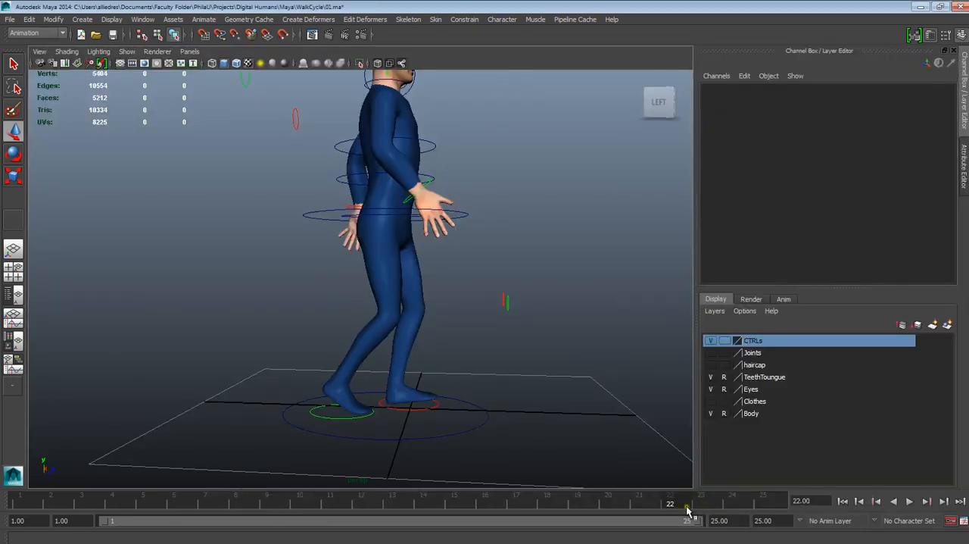
pyautogui.moveTo(691, 509); pyautogui.dragTo(765, 502)
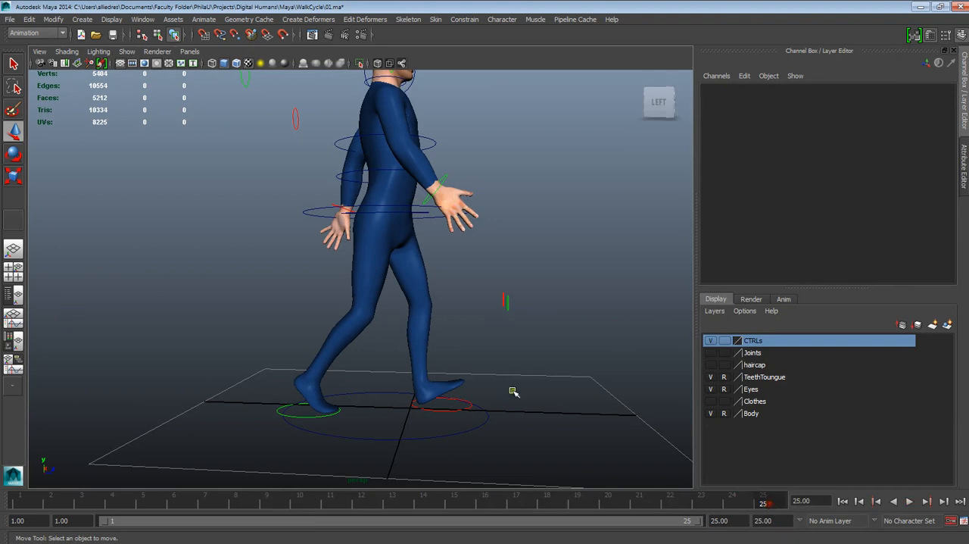
pyautogui.keyDown('alt'); pyautogui.moveTo(515, 391); pyautogui.dragTo(379, 379); pyautogui.keyUp('alt')
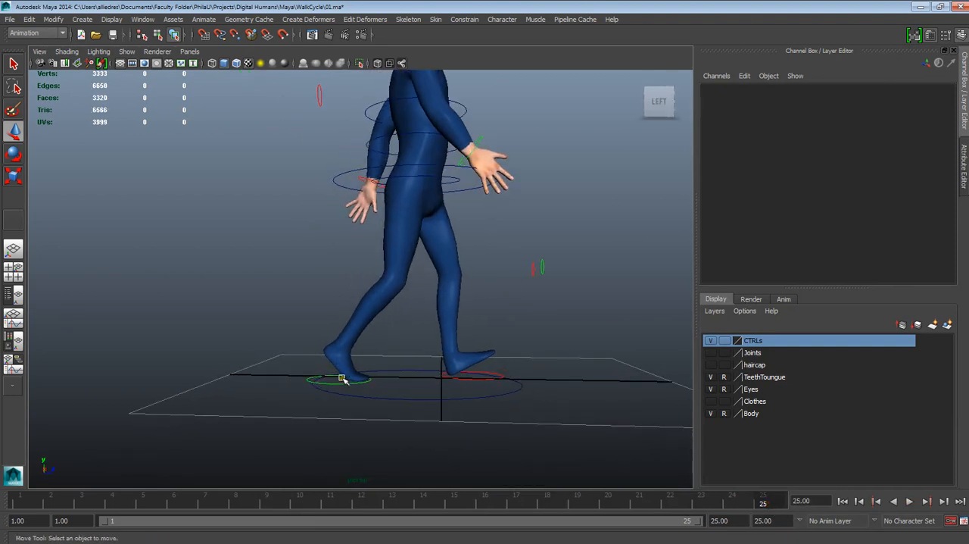
pyautogui.click(340, 383)
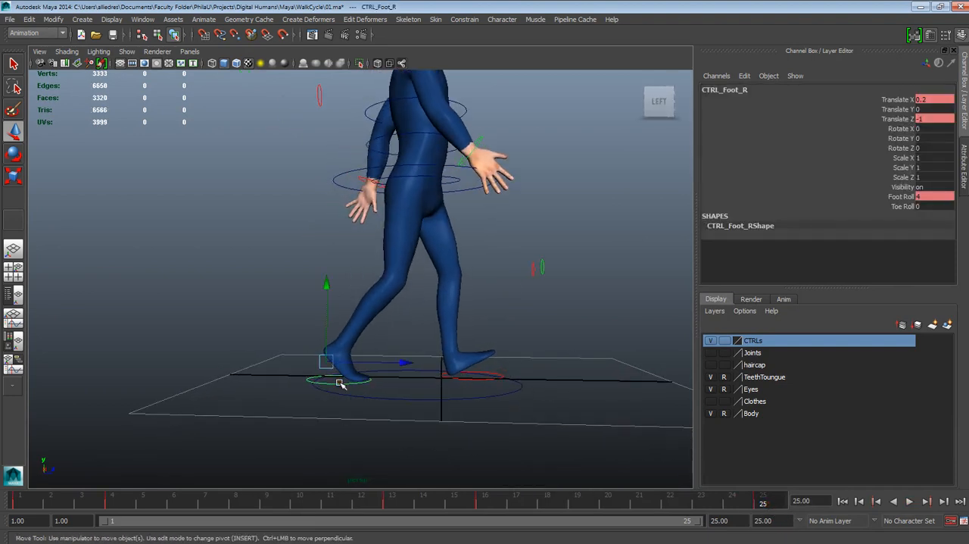
pyautogui.hotkey('alt', 'v')
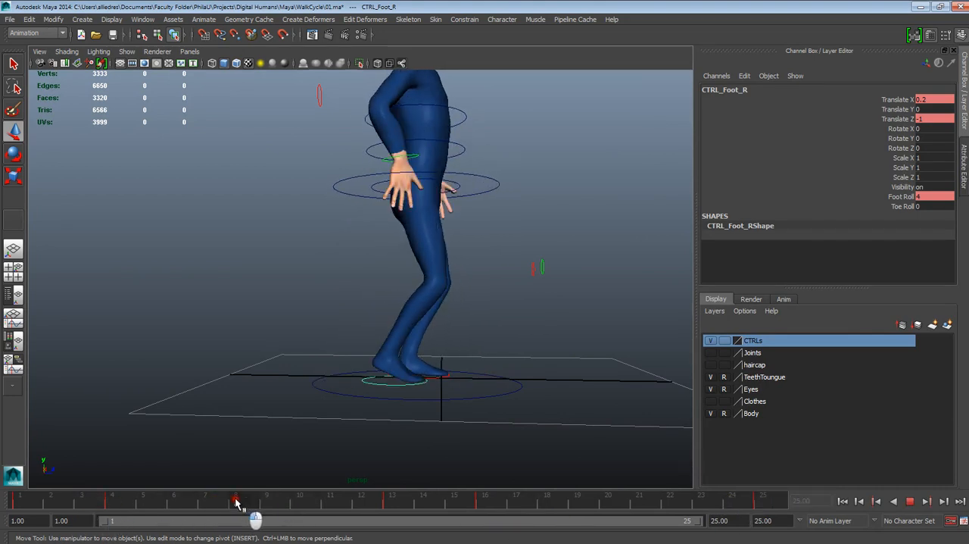
pyautogui.moveTo(236, 502)
pyautogui.mouseDown()
pyautogui.moveTo(394, 507)
pyautogui.moveTo(347, 504)
pyautogui.mouseUp()
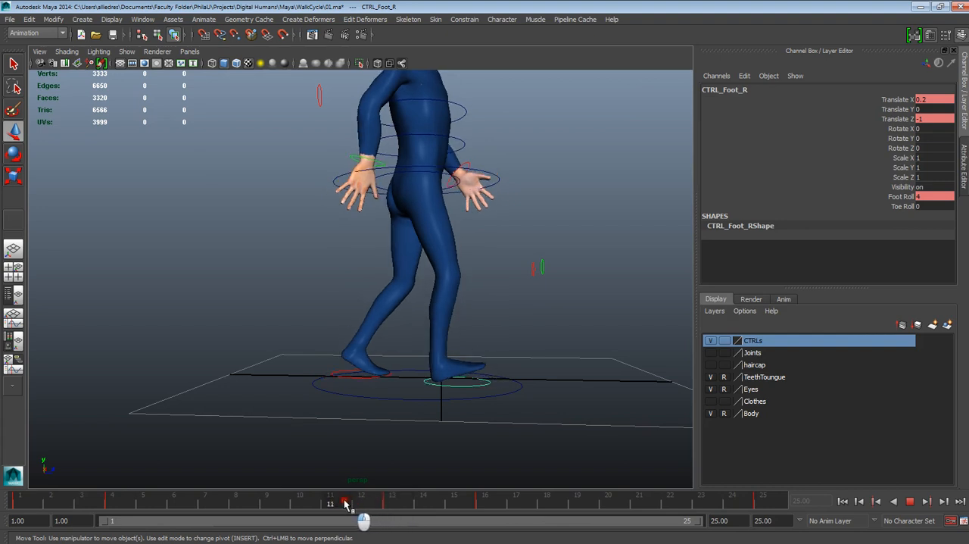
pyautogui.click(348, 378)
pyautogui.click(392, 502)
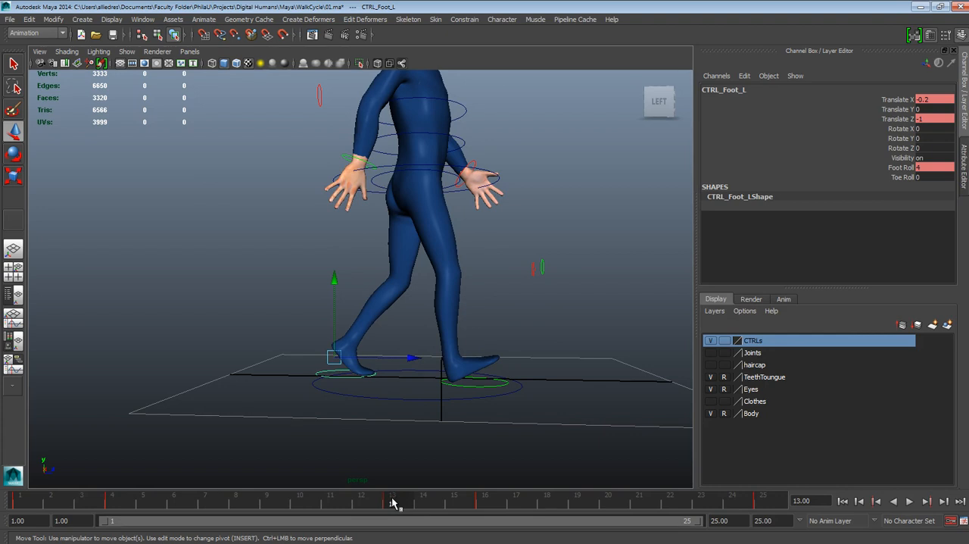
# - Examine the right foot control's pose at frames 13 and 10
pyautogui.hotkey('alt', 'v')
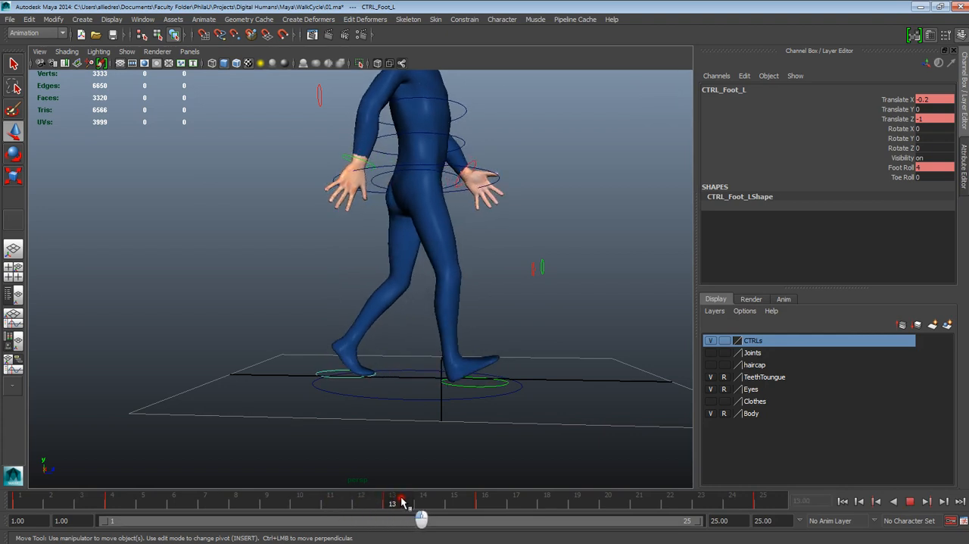
pyautogui.hotkey('alt', 'v')
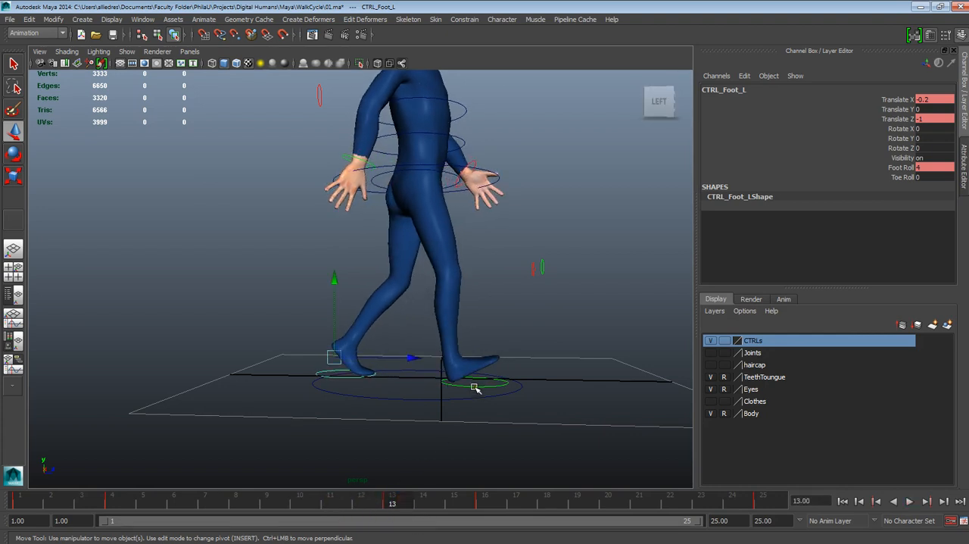
pyautogui.click(475, 388)
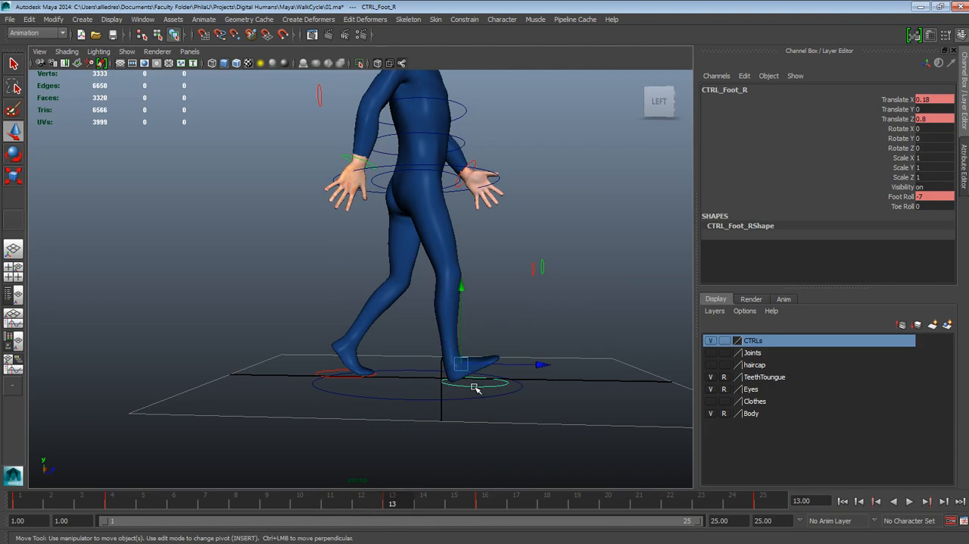
pyautogui.moveTo(475, 388)
pyautogui.keyDown('alt'); pyautogui.mouseDown()
pyautogui.moveTo(472, 396)
pyautogui.moveTo(396, 392)
pyautogui.moveTo(512, 399)
pyautogui.moveTo(475, 397)
pyautogui.mouseUp(); pyautogui.keyUp('alt')
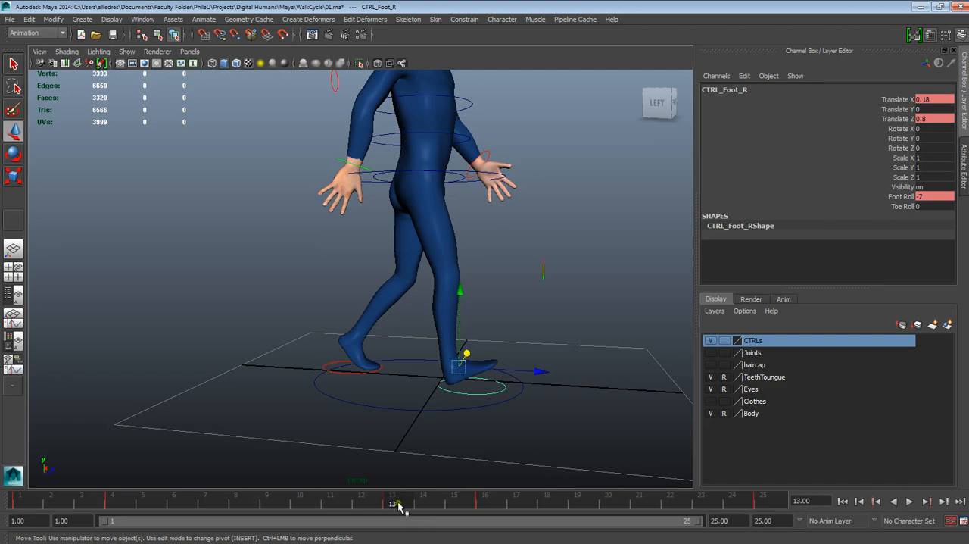
pyautogui.hotkey('alt', 'v')
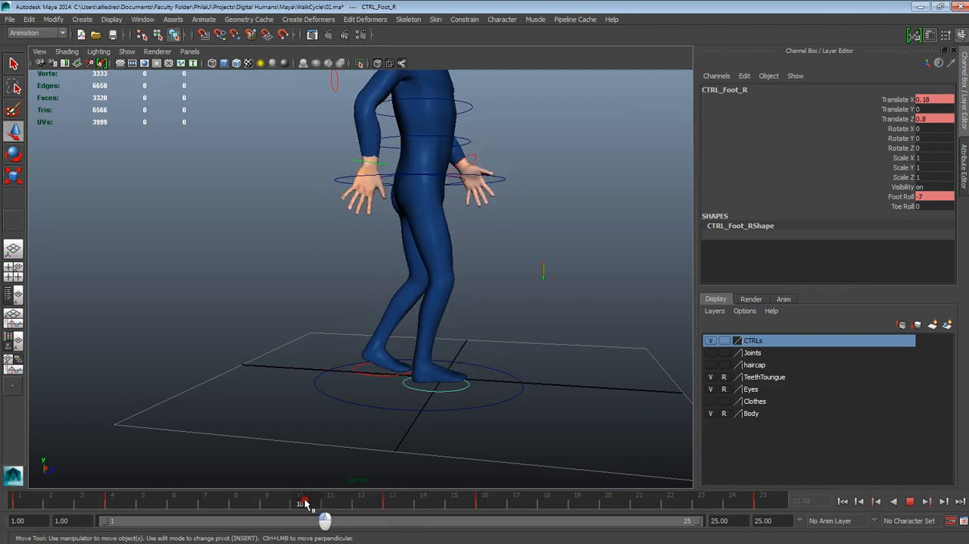
pyautogui.hotkey('alt', 'v')
pyautogui.keyDown('alt'); pyautogui.moveTo(424, 447); pyautogui.dragTo(452, 431); pyautogui.keyUp('alt')
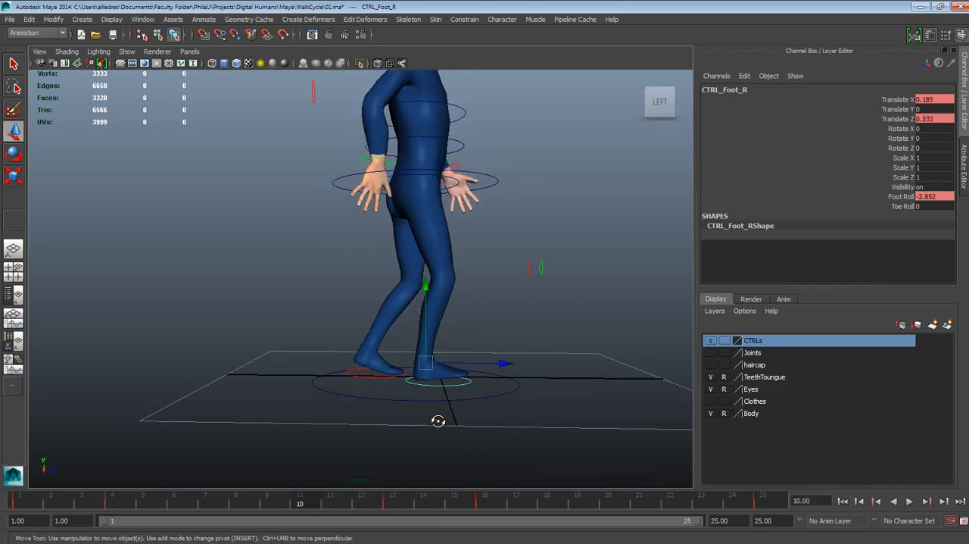
# - Copy the right foot control's key from frame 13 and paste it at frame 10
pyautogui.click(393, 502)
pyautogui.rightClick(393, 502)
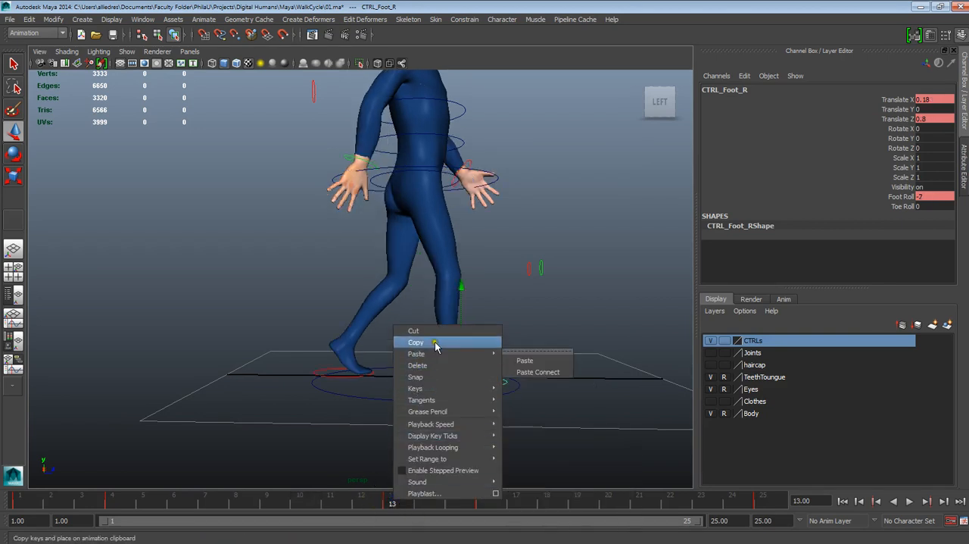
pyautogui.click(477, 343)
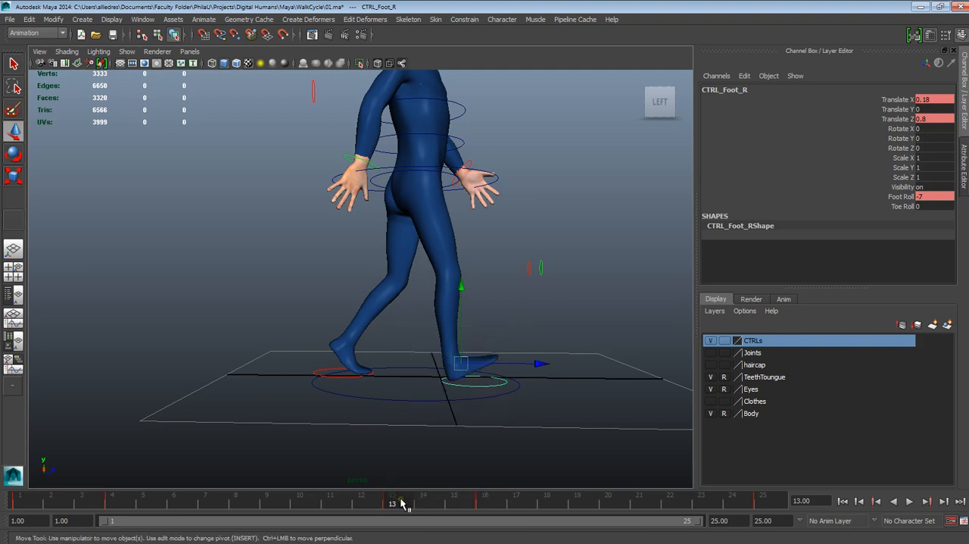
pyautogui.moveTo(402, 502); pyautogui.dragTo(300, 504)
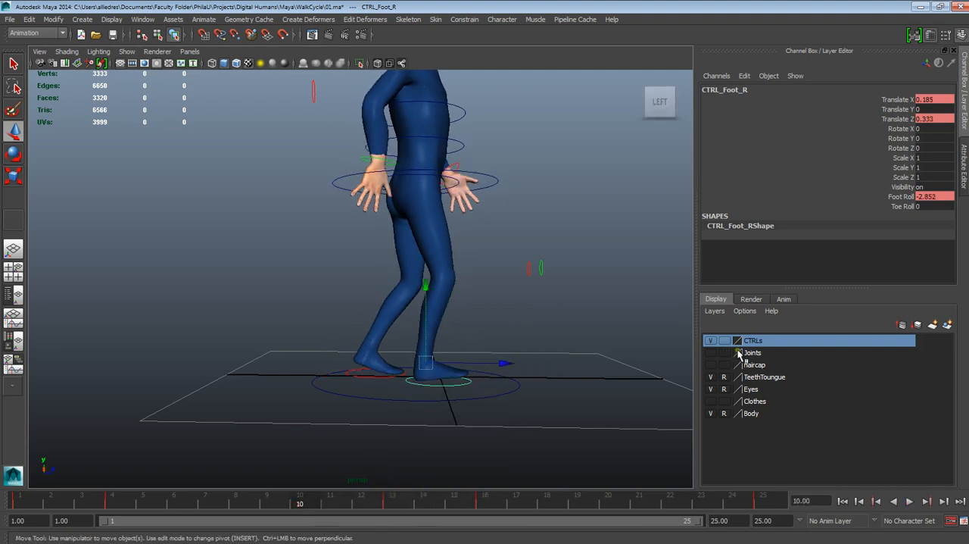
pyautogui.rightClick(308, 505)
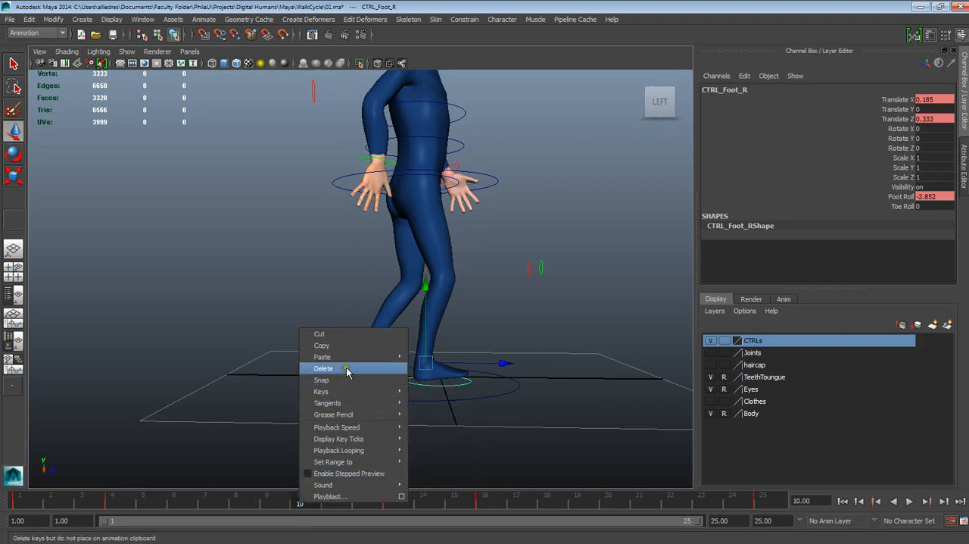
pyautogui.moveTo(337, 355)
pyautogui.click(426, 362)
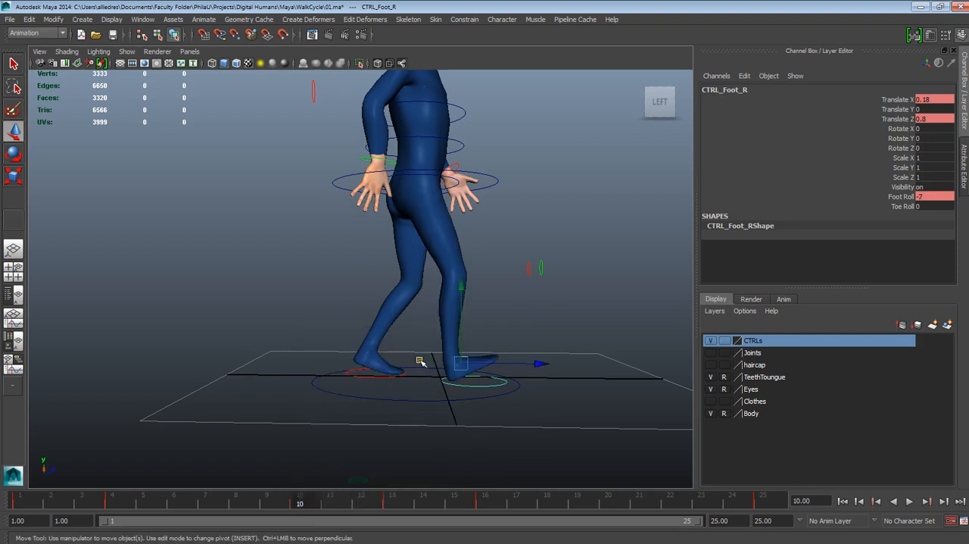
# - Try raising the right foot control at frame 10 to a Translate Y of about 0.064, and undo the move
pyautogui.scroll(2, 516, 380)
pyautogui.keyDown('alt'); pyautogui.moveTo(505, 402); pyautogui.dragTo(513, 411); pyautogui.keyUp('alt')
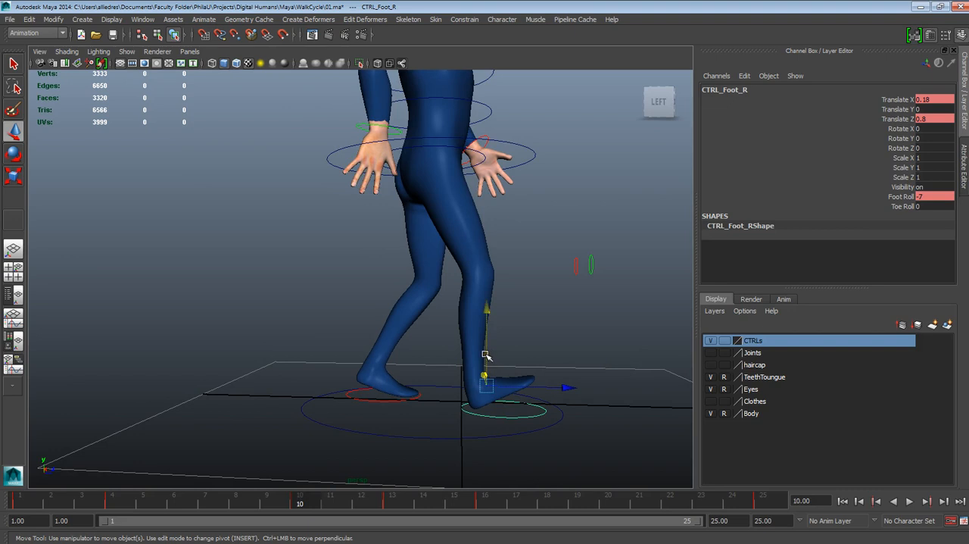
pyautogui.moveTo(486, 355); pyautogui.dragTo(487, 349)
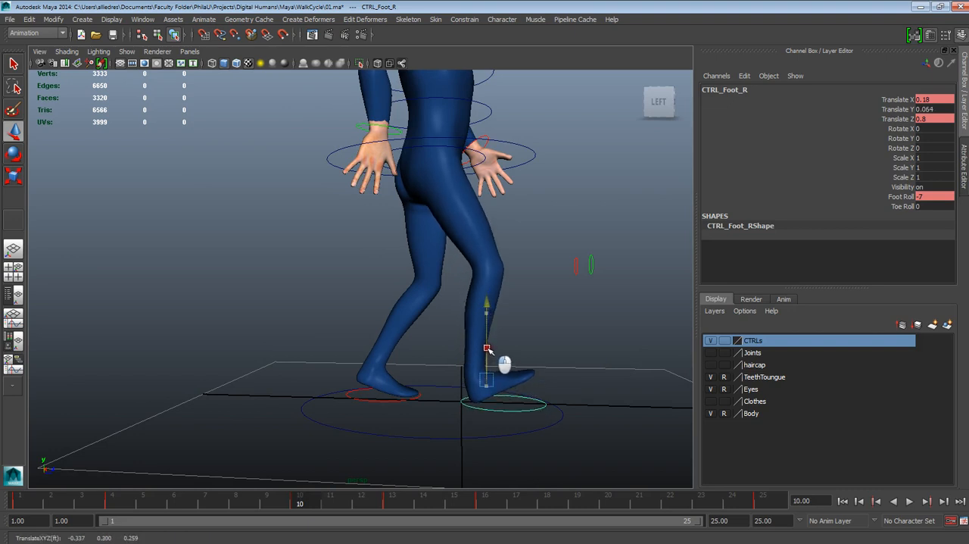
pyautogui.hotkey('ctrl', 'z')
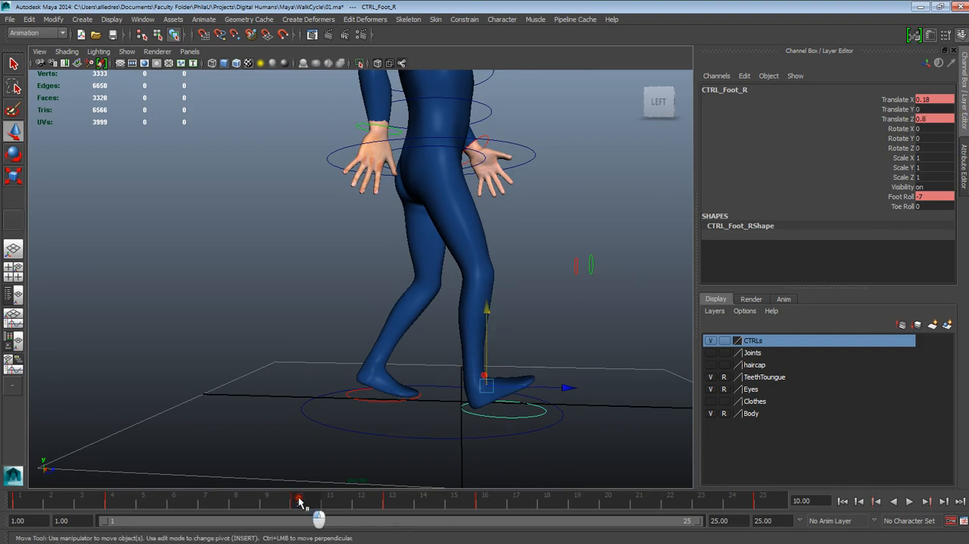
# - Key only the right foot control's Translate Y at 0 on frames 1 and 4
pyautogui.hotkey('alt', 'v')
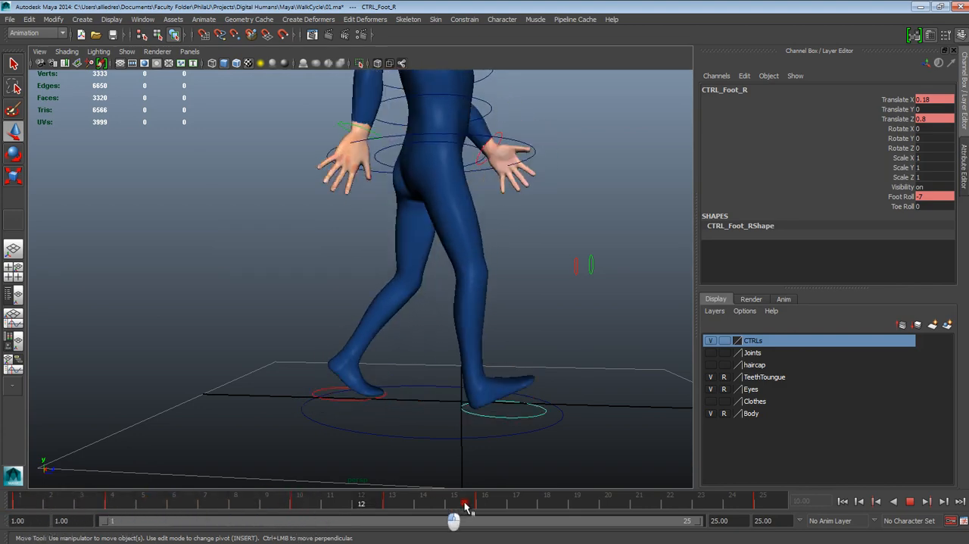
pyautogui.moveTo(750, 522); pyautogui.dragTo(2, 507)
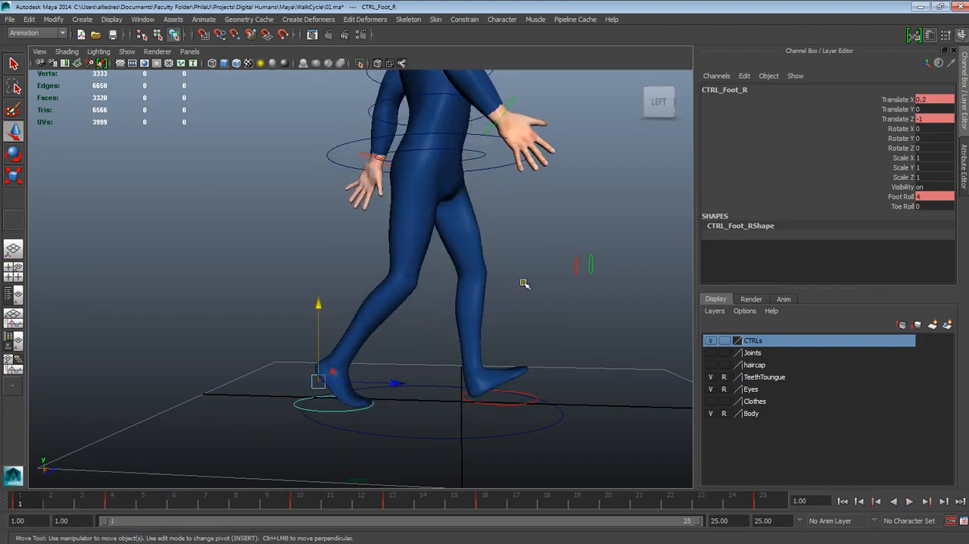
pyautogui.click(890, 110)
pyautogui.rightClick(892, 111)
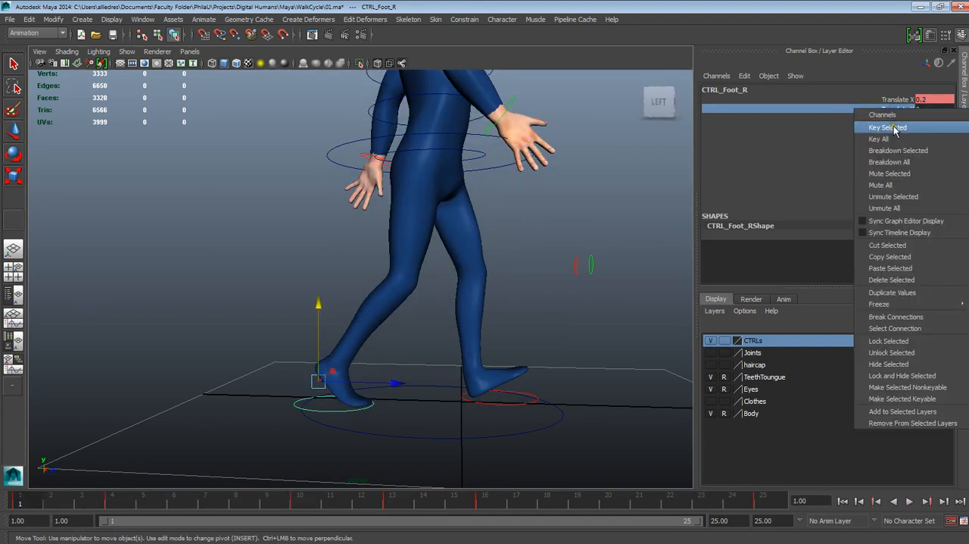
pyautogui.click(895, 128)
pyautogui.moveTo(43, 502); pyautogui.dragTo(114, 506)
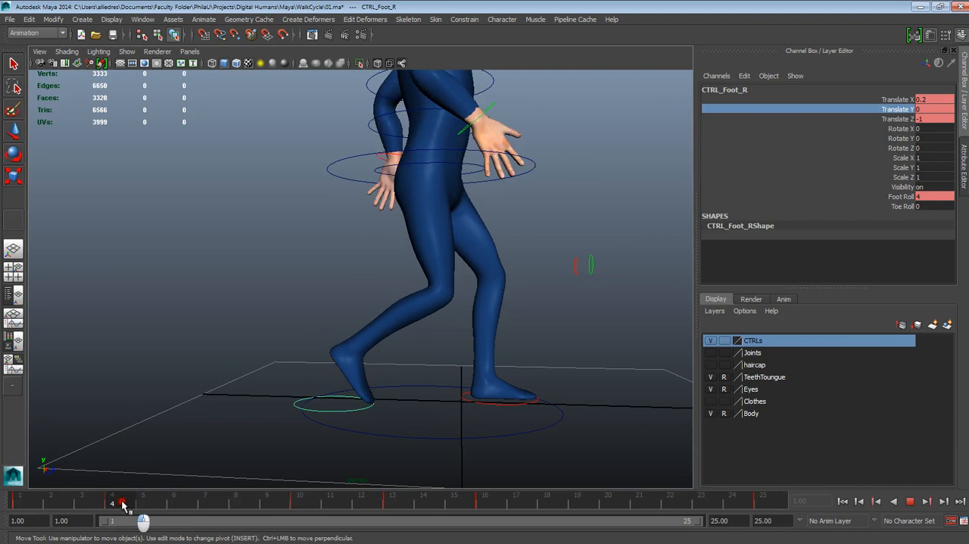
pyautogui.rightClick(893, 110)
pyautogui.click(895, 129)
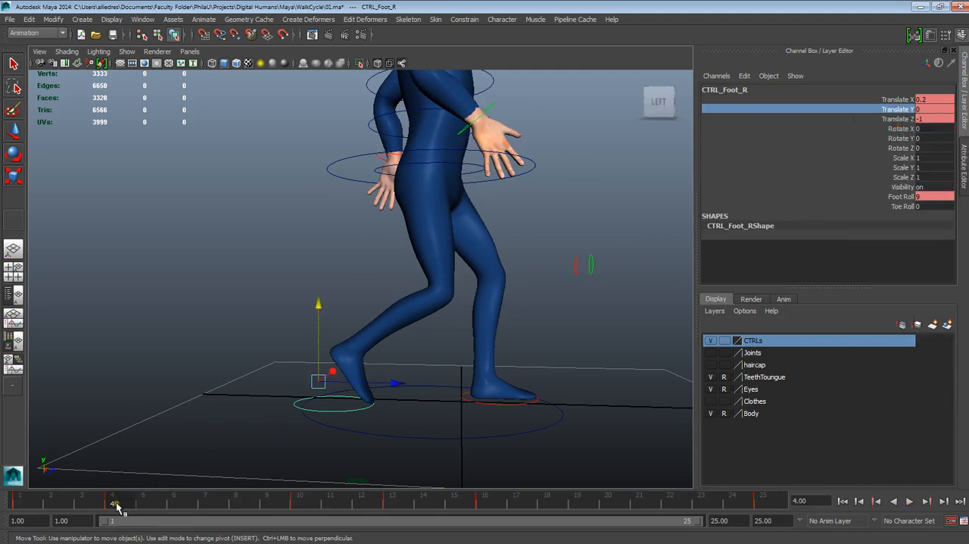
# - Review the poses between frames 4 and 16 and key the right foot control's Translate Y at 0 on frame 13
pyautogui.moveTo(131, 505); pyautogui.dragTo(306, 506)
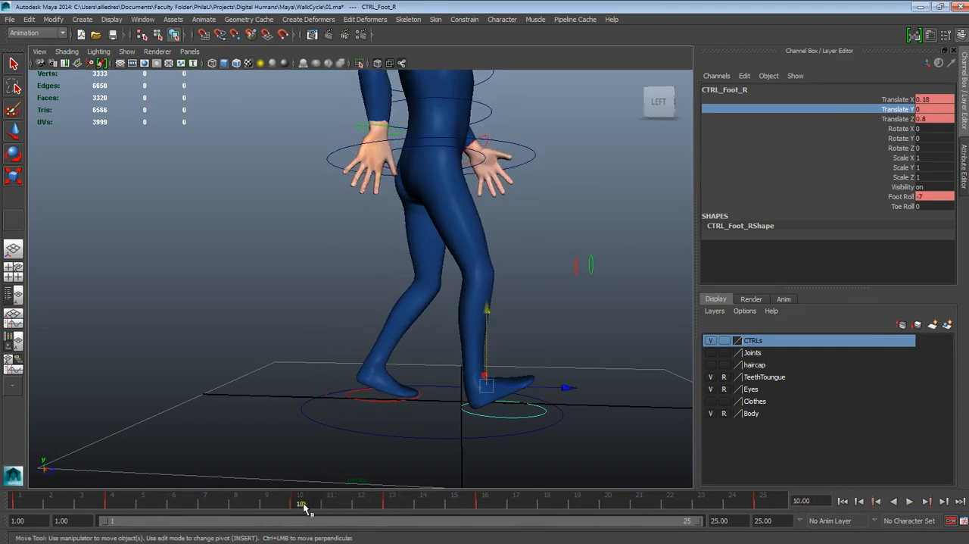
pyautogui.hotkey('alt', 'v')
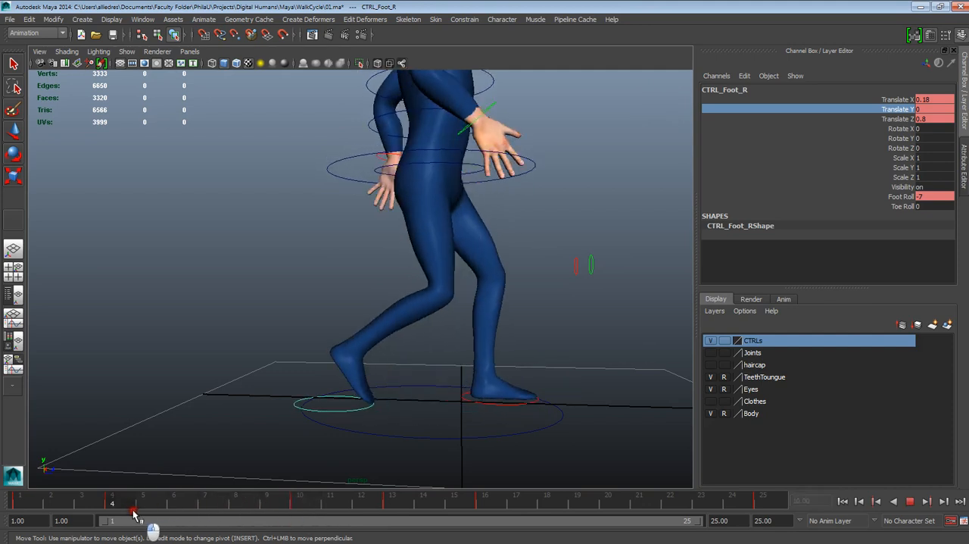
pyautogui.hotkey('alt', 'v')
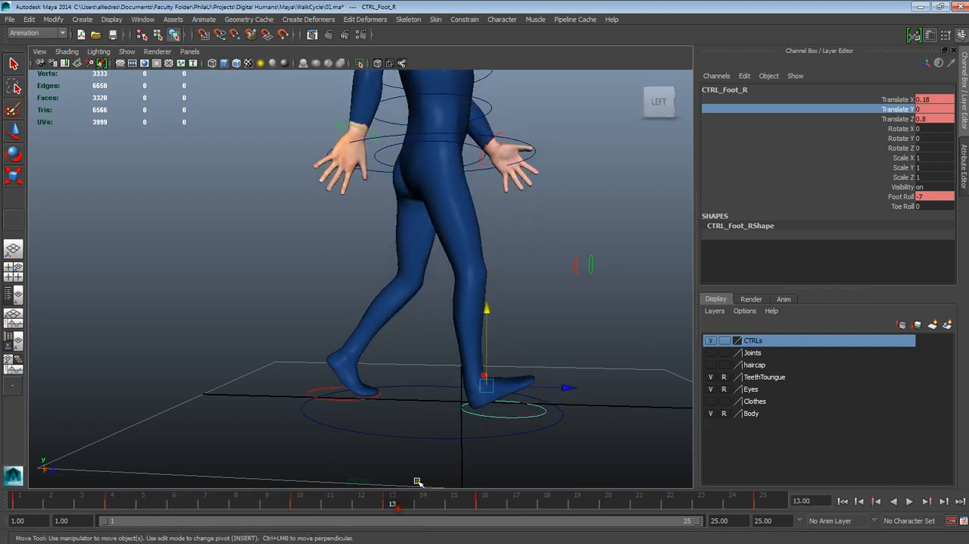
pyautogui.click(485, 501)
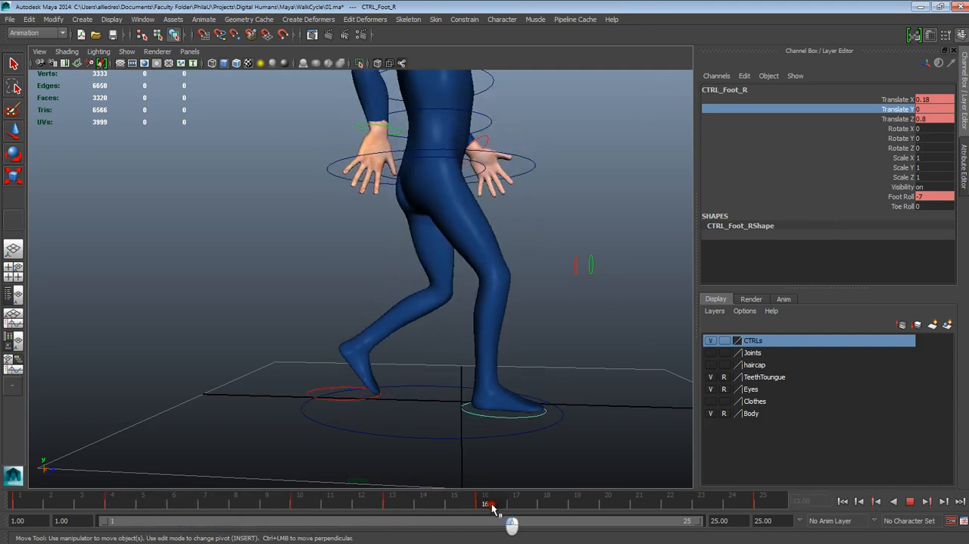
pyautogui.moveTo(485, 503); pyautogui.dragTo(309, 503)
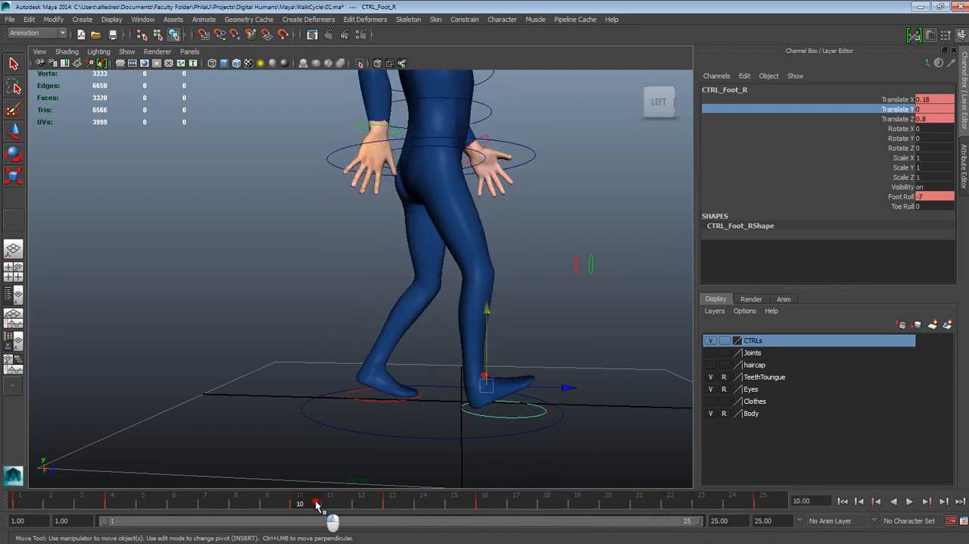
pyautogui.click(394, 503)
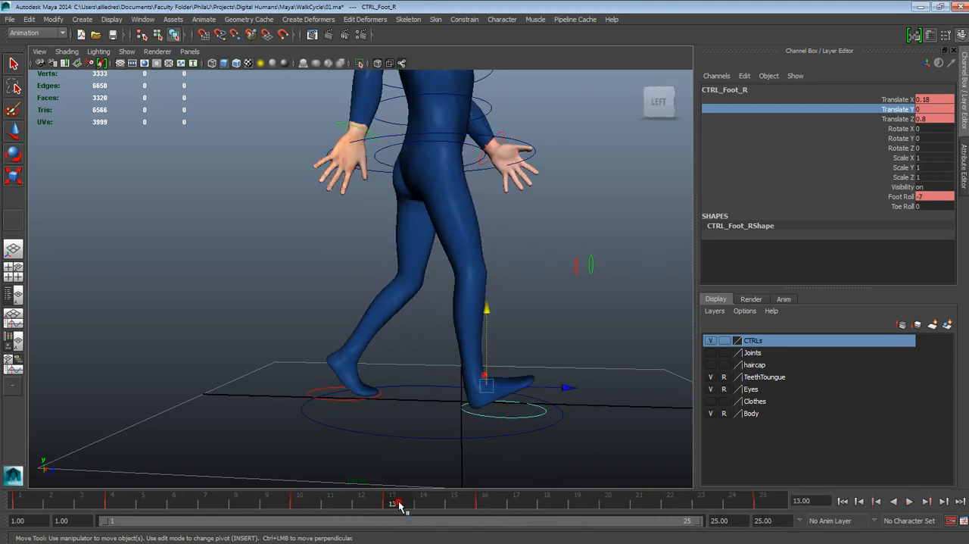
pyautogui.rightClick(901, 108)
pyautogui.click(894, 125)
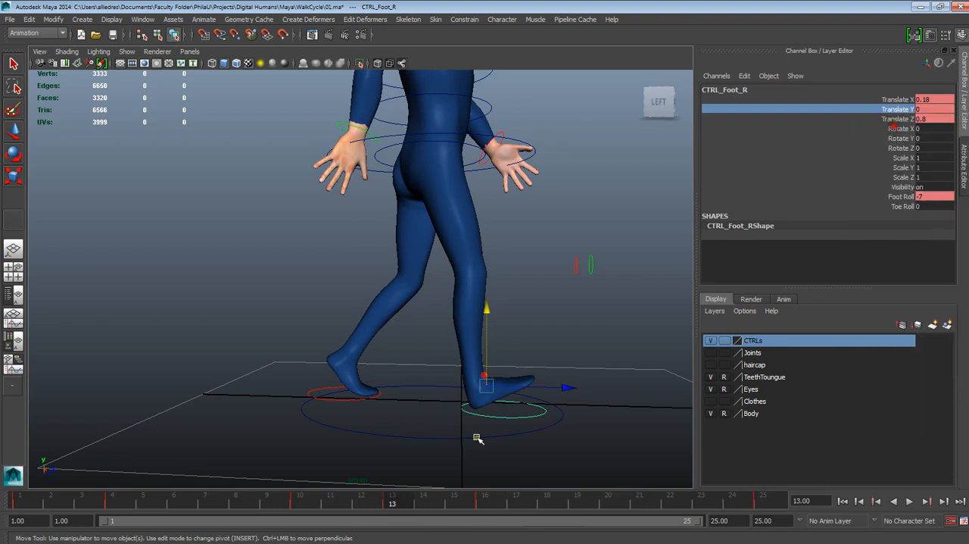
# - Key the right foot control's Translate Y at 0 on frames 16 and 25
pyautogui.click(485, 503)
pyautogui.rightClick(896, 111)
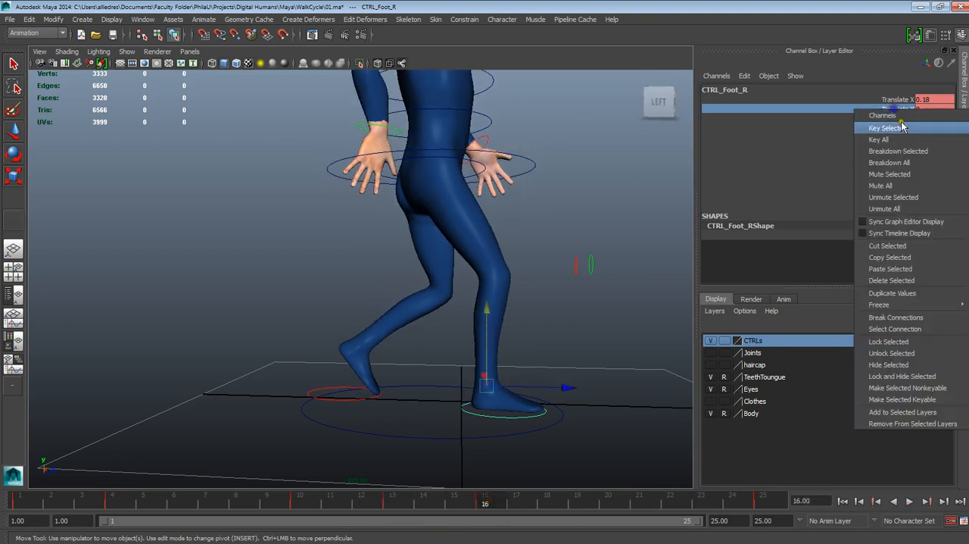
pyautogui.click(892, 127)
pyautogui.click(762, 499)
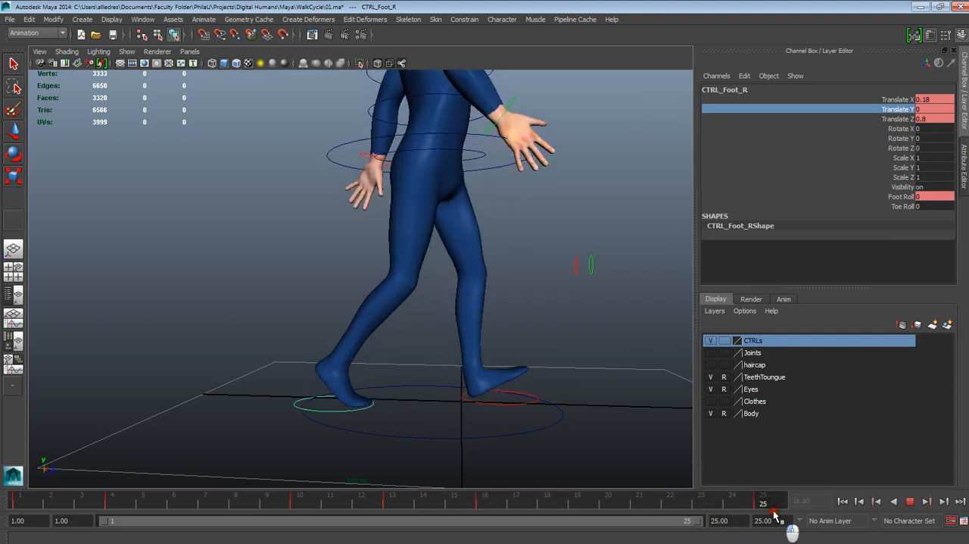
pyautogui.click(909, 127)
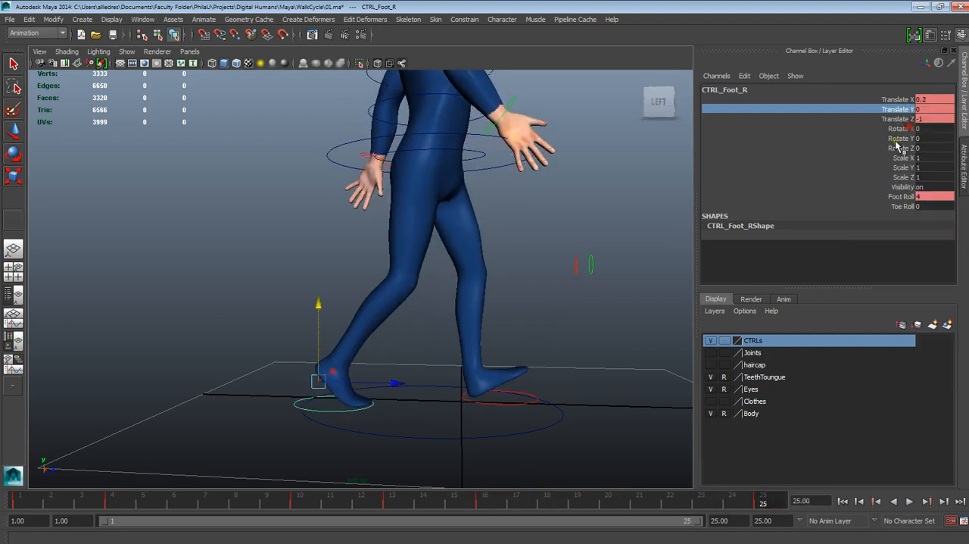
# - Raise the right foot control at frame 10 to a Translate Y of 0.1
pyautogui.hotkey('alt', 'v')
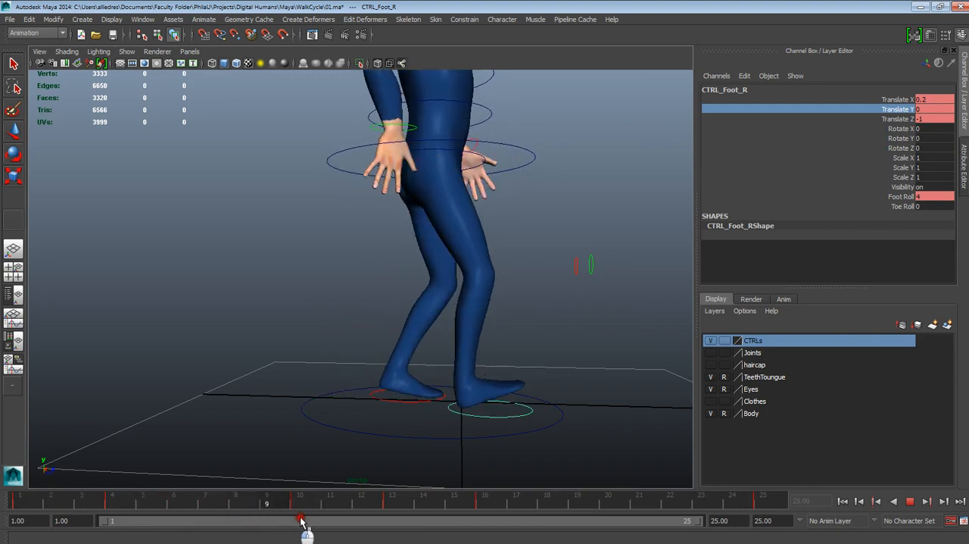
pyautogui.hotkey('alt', 'v')
pyautogui.press('w')
pyautogui.click(541, 308)
pyautogui.click(521, 417)
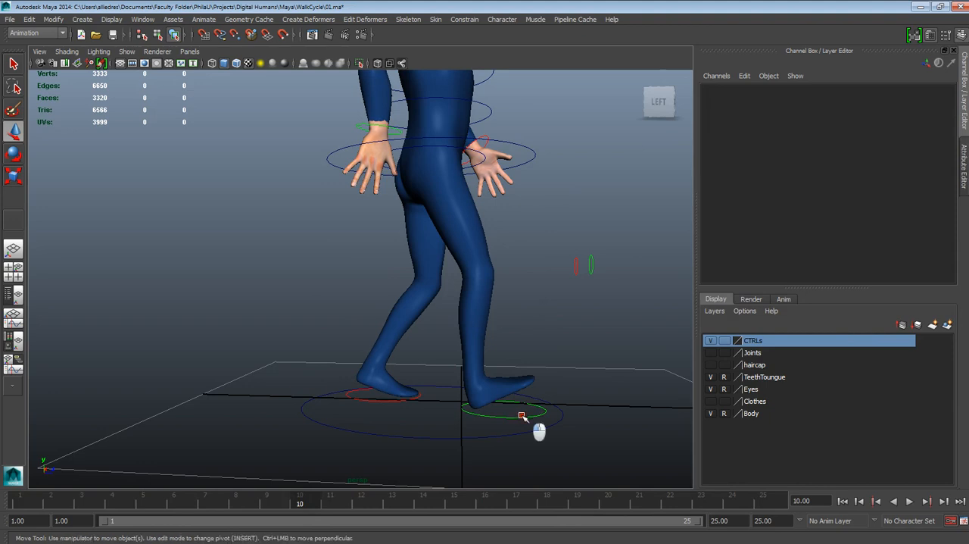
pyautogui.moveTo(489, 352); pyautogui.dragTo(488, 344)
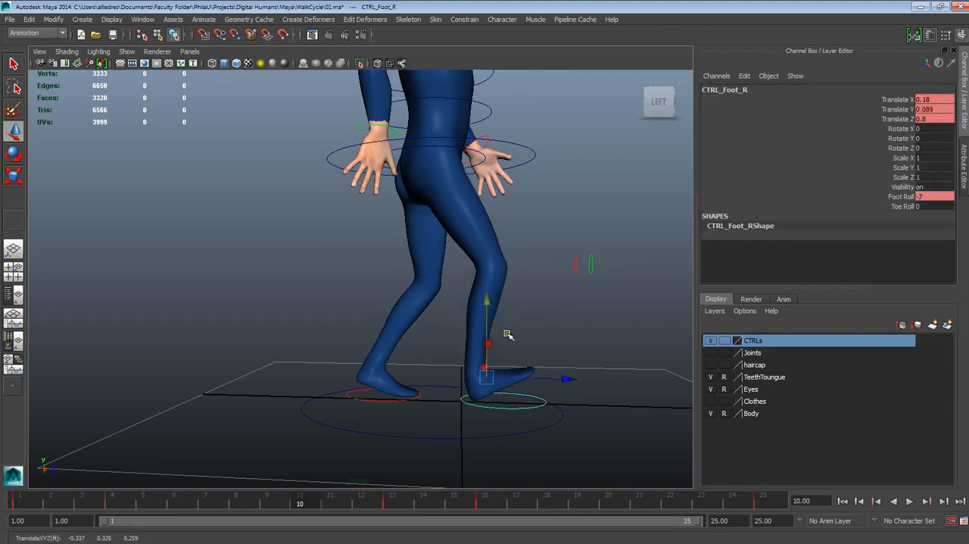
pyautogui.doubleClick(928, 109)
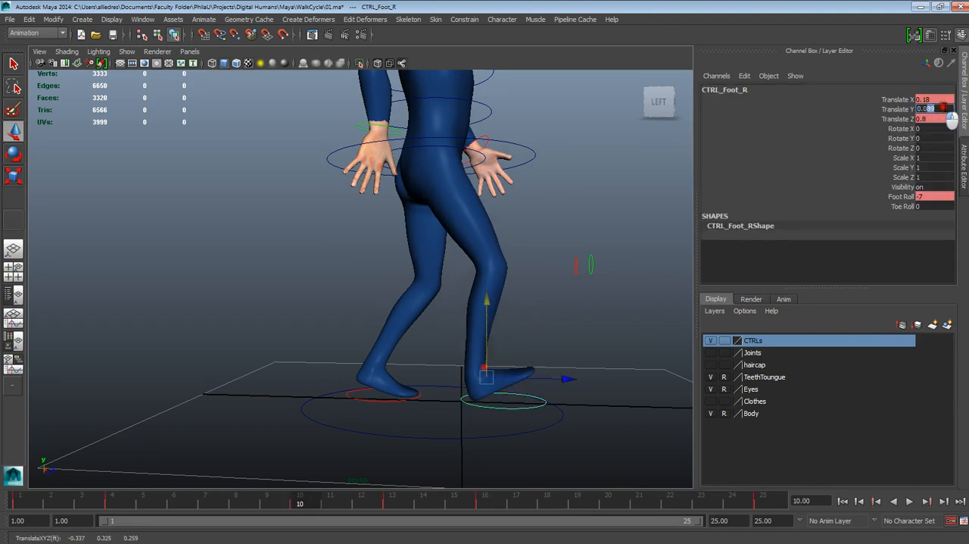
pyautogui.moveTo(923, 108); pyautogui.dragTo(945, 108)
pyautogui.write('1')
pyautogui.press('Return')
pyautogui.keyDown('alt'); pyautogui.moveTo(562, 346); pyautogui.dragTo(542, 390); pyautogui.keyUp('alt')
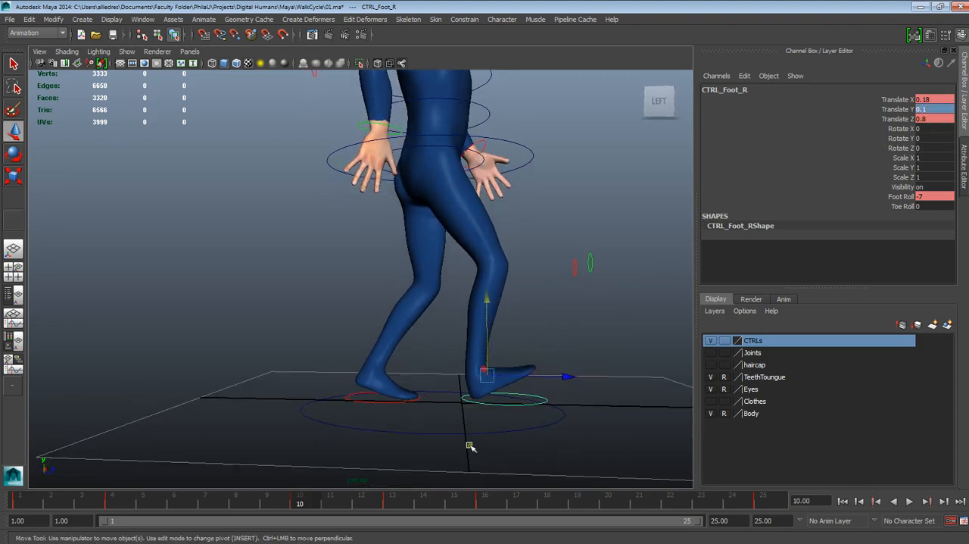
# - Scrub the walk between frames 4 and 10, then copy the left foot control's keys from frame 13
pyautogui.hotkey('alt', 'v')
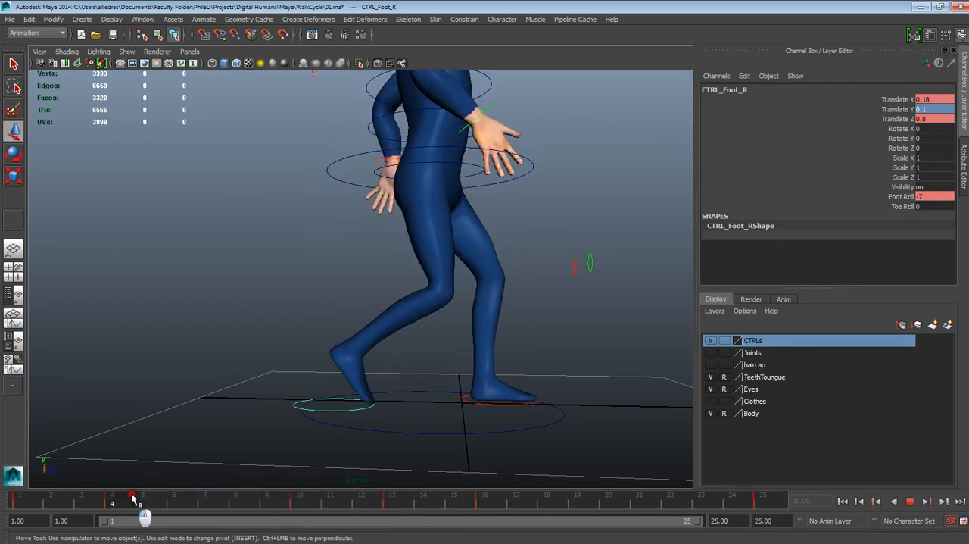
pyautogui.moveTo(194, 497)
pyautogui.mouseDown()
pyautogui.moveTo(321, 501)
pyautogui.moveTo(309, 495)
pyautogui.mouseUp()
pyautogui.keyDown('alt'); pyautogui.moveTo(395, 450); pyautogui.dragTo(409, 456); pyautogui.keyUp('alt')
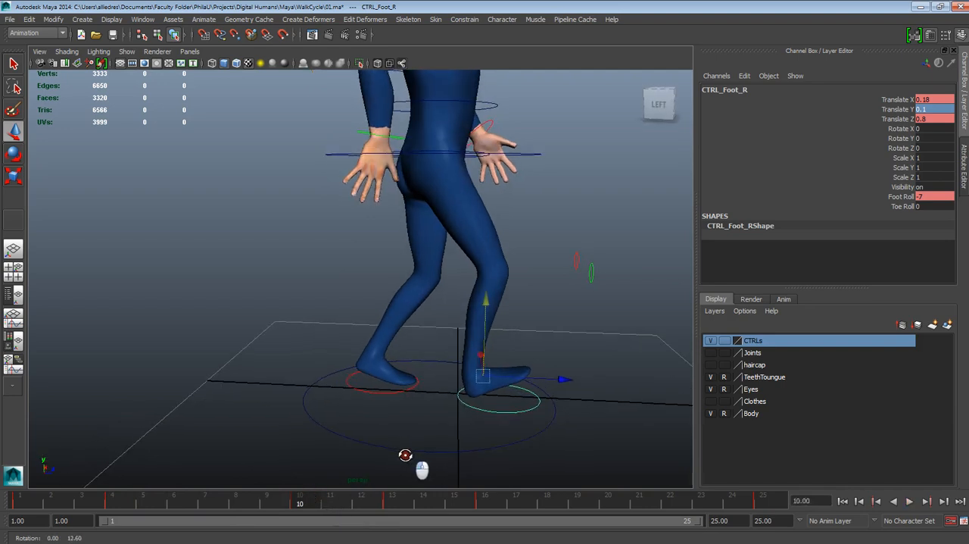
pyautogui.click(382, 392)
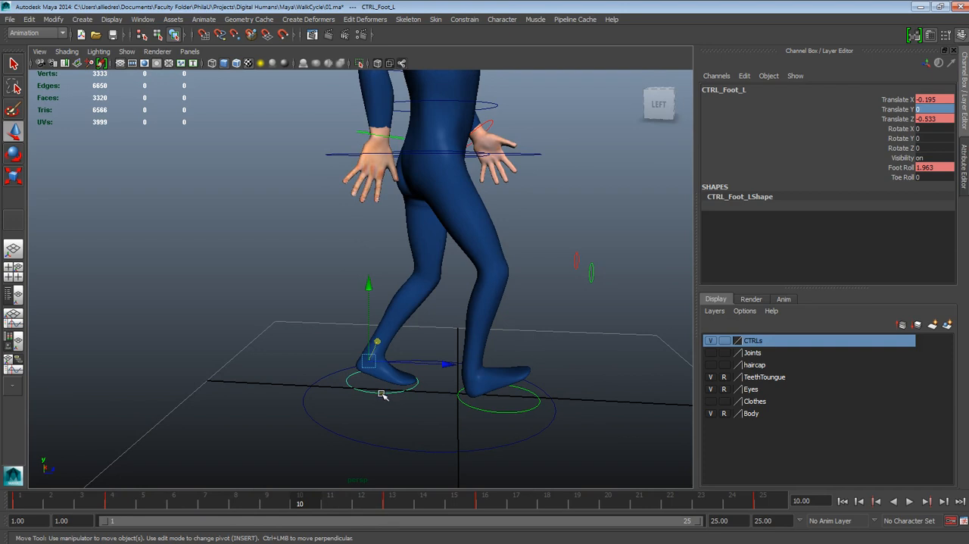
pyautogui.moveTo(390, 403)
pyautogui.keyDown('alt'); pyautogui.mouseDown()
pyautogui.moveTo(413, 419)
pyautogui.moveTo(396, 401)
pyautogui.moveTo(409, 412)
pyautogui.moveTo(382, 405)
pyautogui.mouseUp(); pyautogui.keyUp('alt')
pyautogui.moveTo(311, 501); pyautogui.dragTo(398, 506)
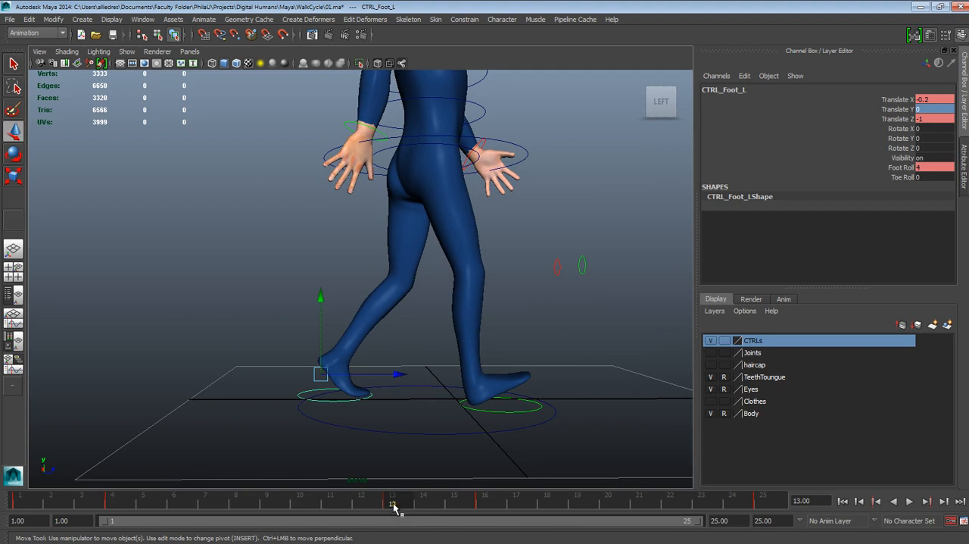
pyautogui.moveTo(391, 502)
pyautogui.mouseDown()
pyautogui.moveTo(357, 493)
pyautogui.moveTo(391, 497)
pyautogui.mouseUp()
pyautogui.rightClick(395, 501)
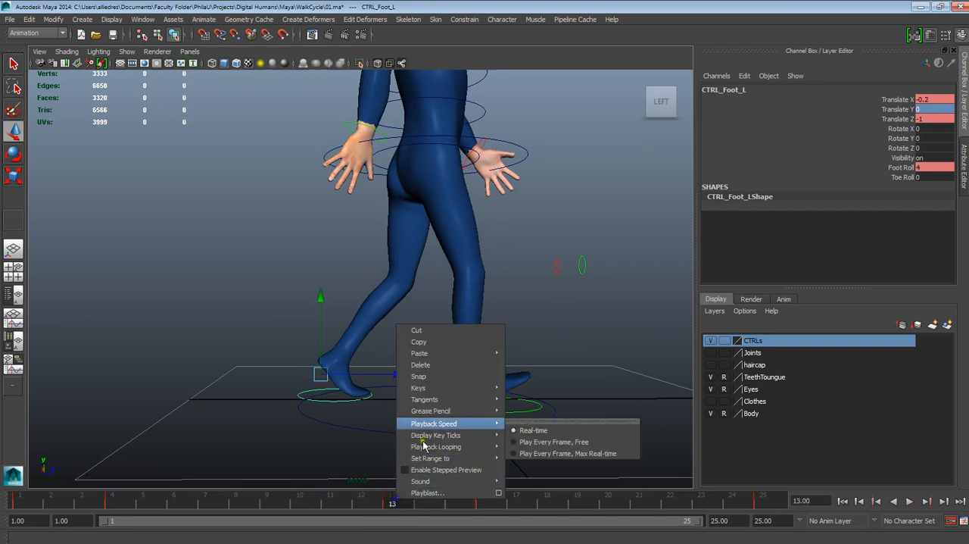
pyautogui.click(438, 341)
# - Paste the copied left foot keys at frame 10 and compare the pose with frame 13
pyautogui.moveTo(397, 500); pyautogui.dragTo(307, 499)
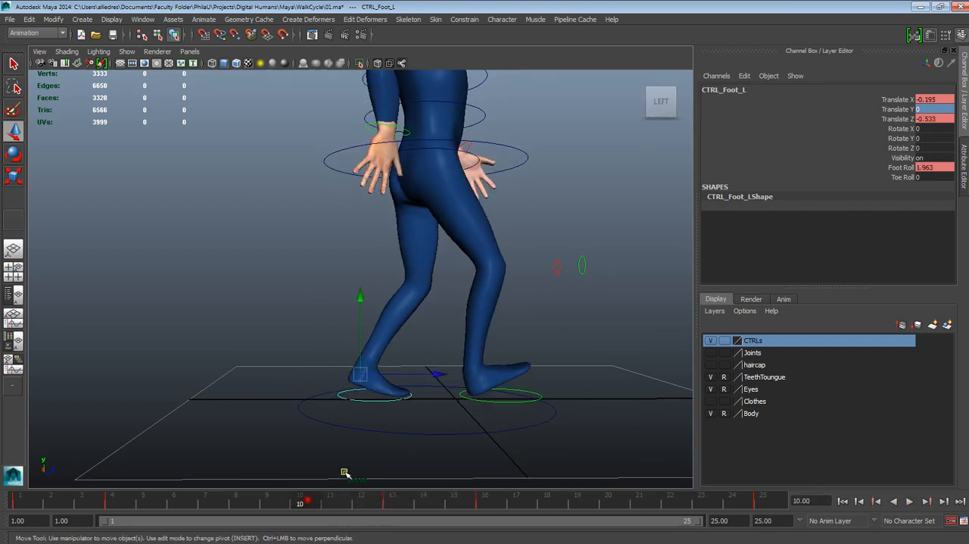
pyautogui.rightClick(306, 504)
pyautogui.moveTo(361, 358)
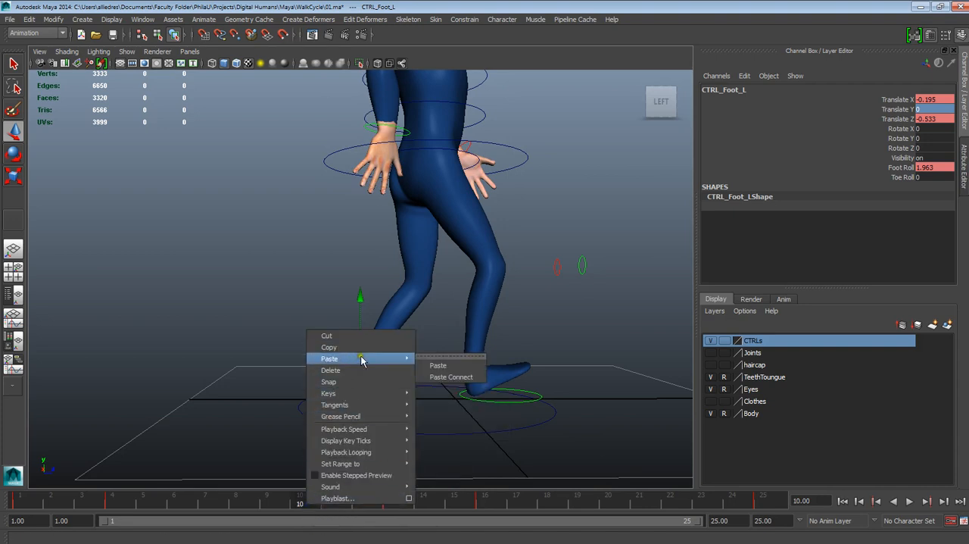
pyautogui.click(438, 366)
pyautogui.hotkey('alt', 'v')
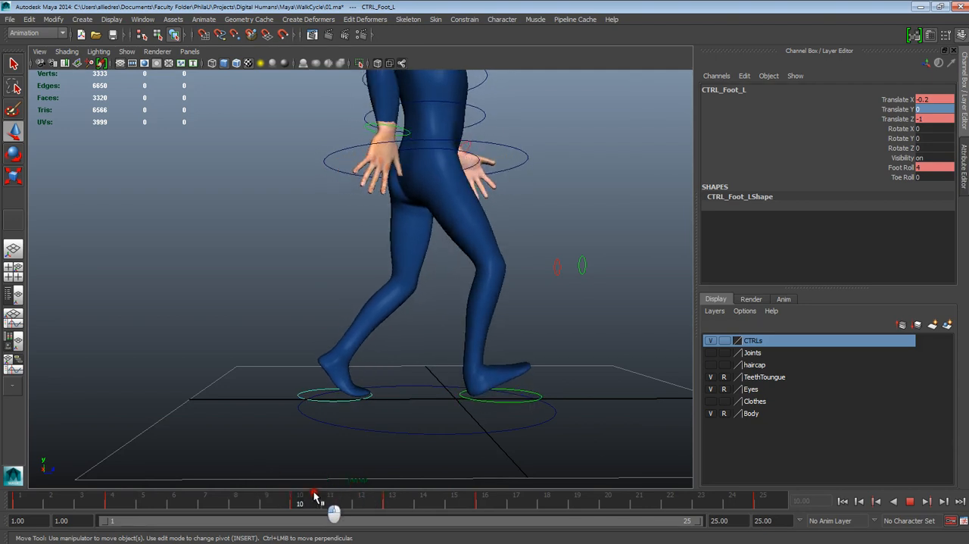
pyautogui.moveTo(317, 496)
pyautogui.mouseDown()
pyautogui.moveTo(392, 493)
pyautogui.moveTo(304, 497)
pyautogui.moveTo(426, 504)
pyautogui.moveTo(300, 503)
pyautogui.mouseUp()
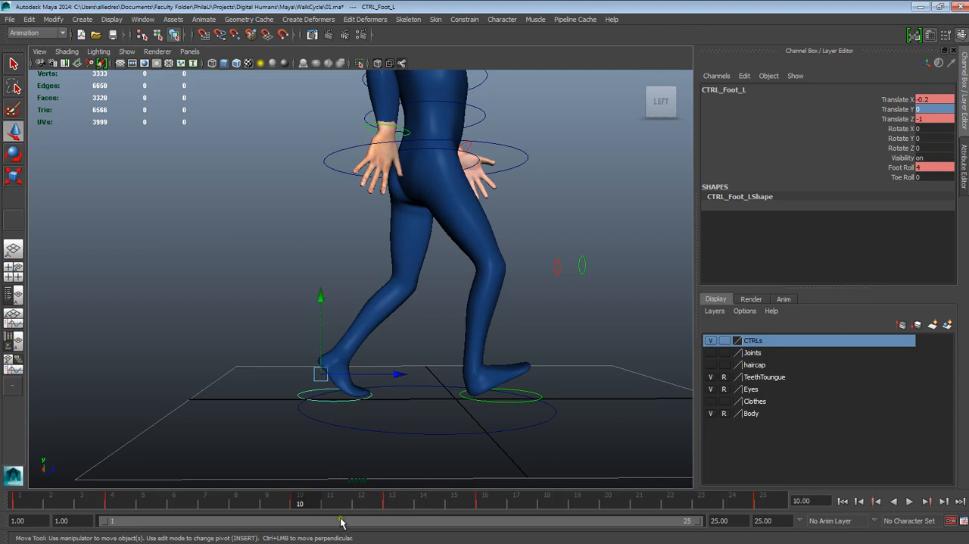
pyautogui.click(392, 503)
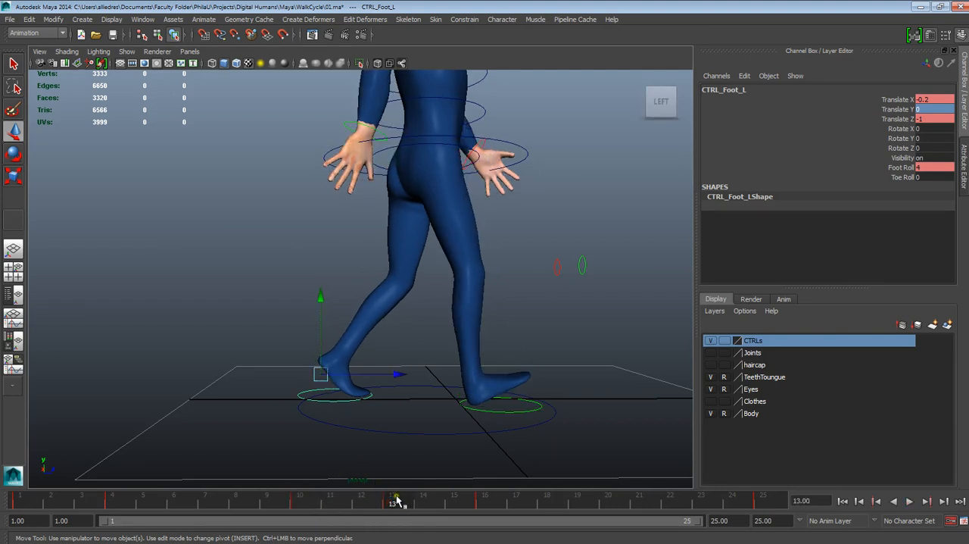
pyautogui.moveTo(398, 502); pyautogui.dragTo(301, 503)
# - Set the left foot control's Foot Roll at frame 10 to 3
pyautogui.click(888, 167)
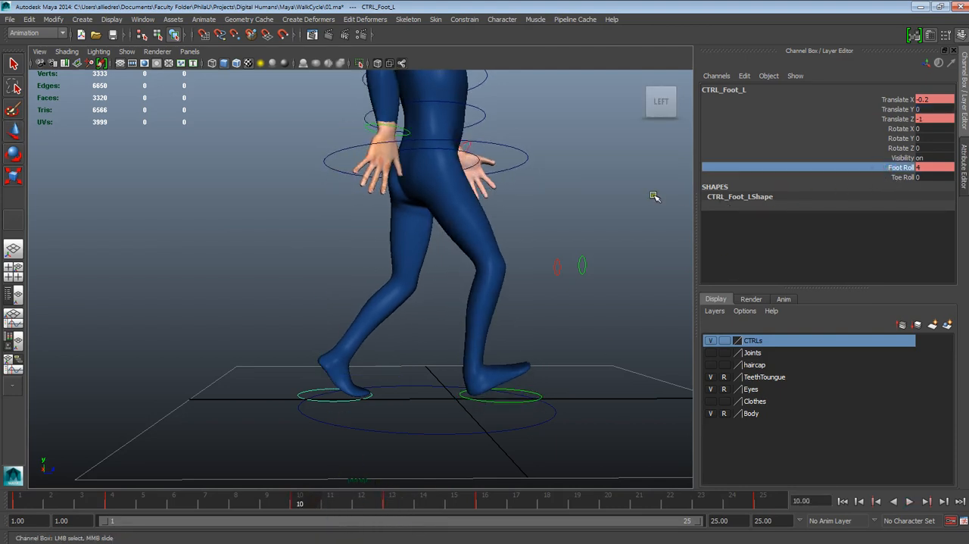
pyautogui.moveTo(655, 196); pyautogui.dragTo(643, 195, button='middle')
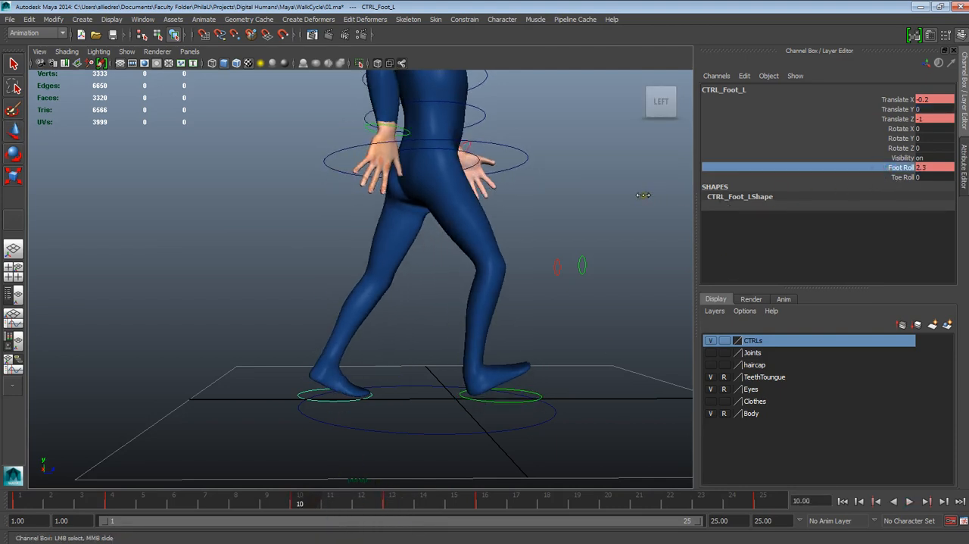
pyautogui.click(924, 168)
pyautogui.press('Return')
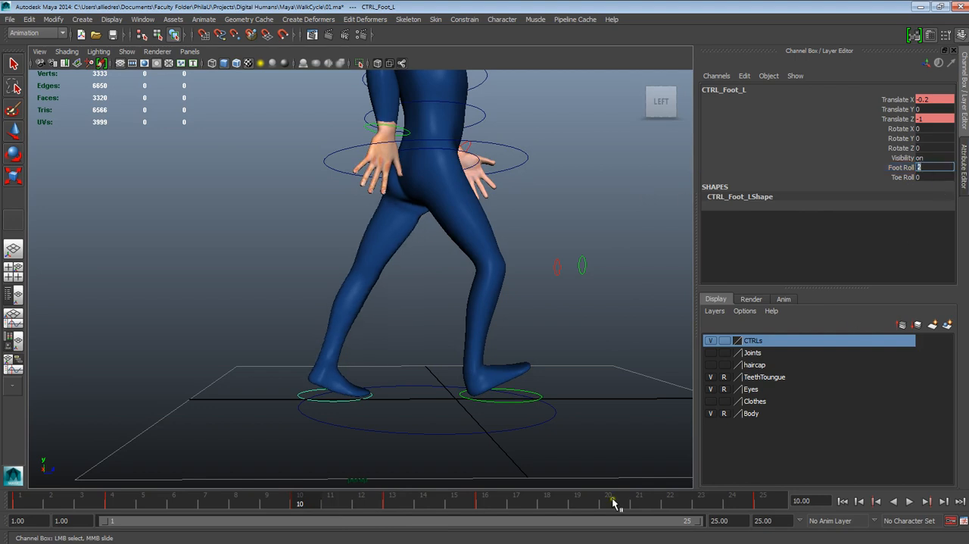
pyautogui.moveTo(300, 502)
pyautogui.mouseDown()
pyautogui.moveTo(212, 510)
pyautogui.moveTo(335, 507)
pyautogui.moveTo(401, 522)
pyautogui.moveTo(296, 509)
pyautogui.moveTo(396, 506)
pyautogui.moveTo(315, 514)
pyautogui.mouseUp()
pyautogui.press('Return')
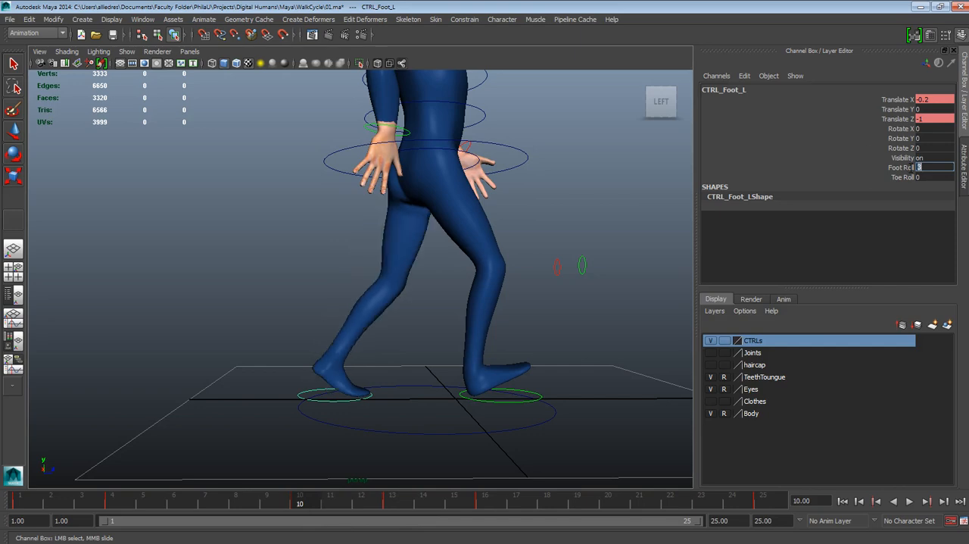
# - Scrub and play back the walk cycle to examine the foot motion around frame 10
pyautogui.hotkey('alt', 'v')
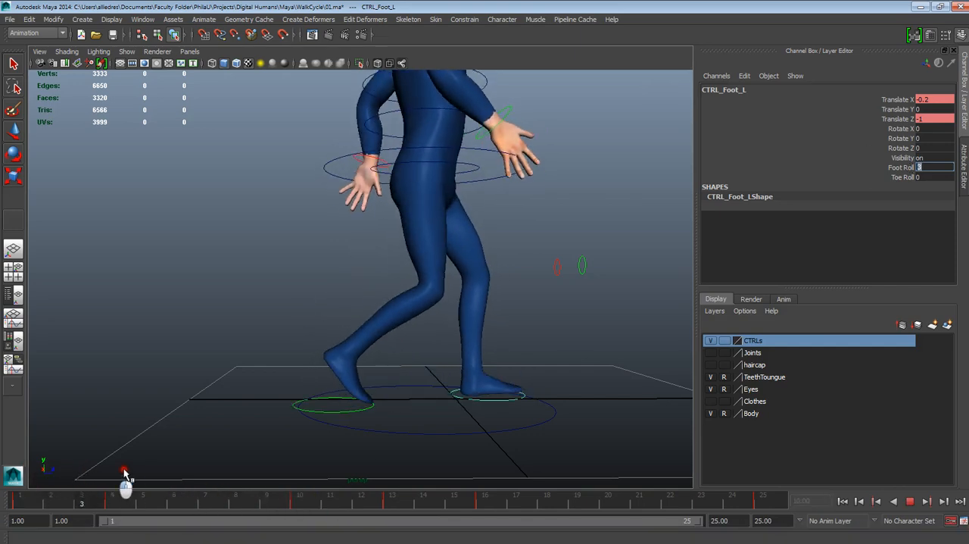
pyautogui.moveTo(243, 490); pyautogui.dragTo(71, 487)
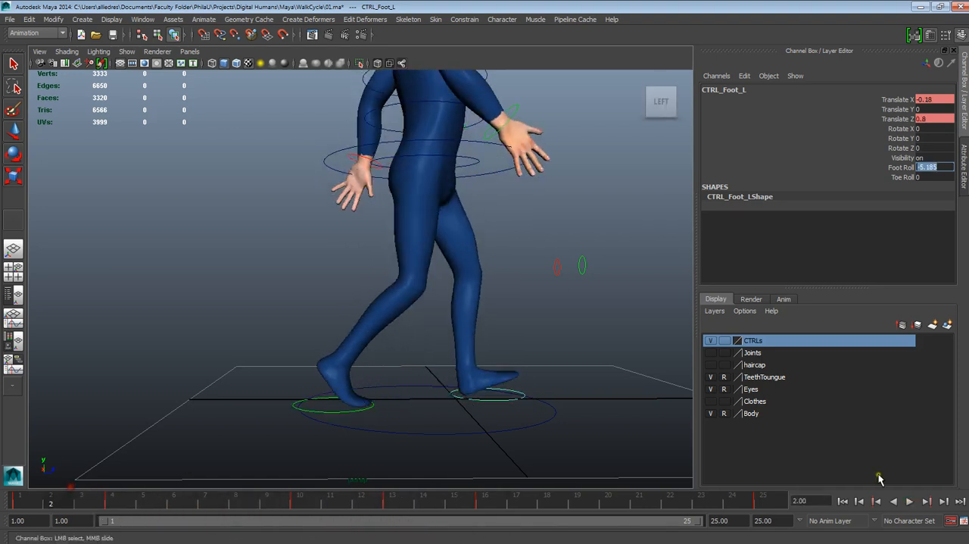
pyautogui.keyDown('alt'); pyautogui.moveTo(606, 304); pyautogui.dragTo(579, 310); pyautogui.keyUp('alt')
pyautogui.click(910, 501)
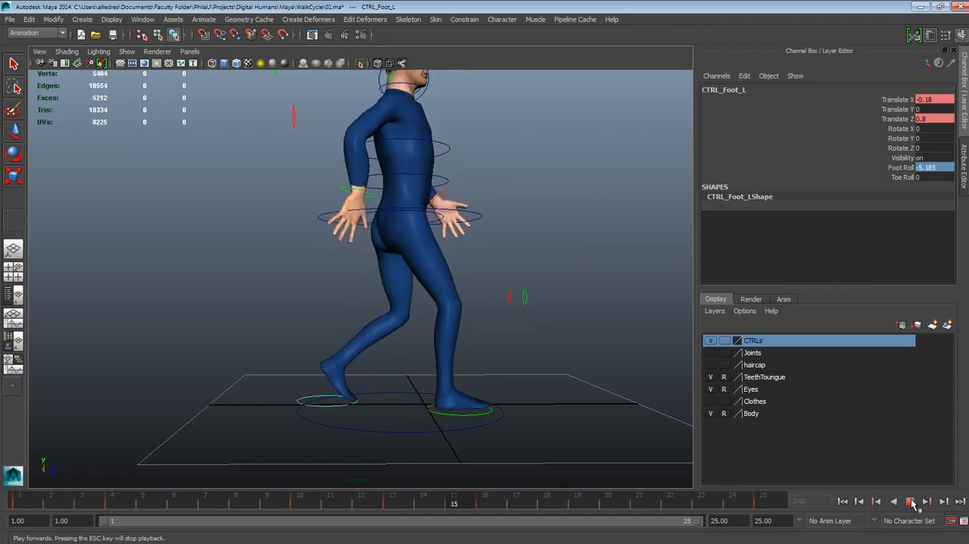
pyautogui.click(908, 501)
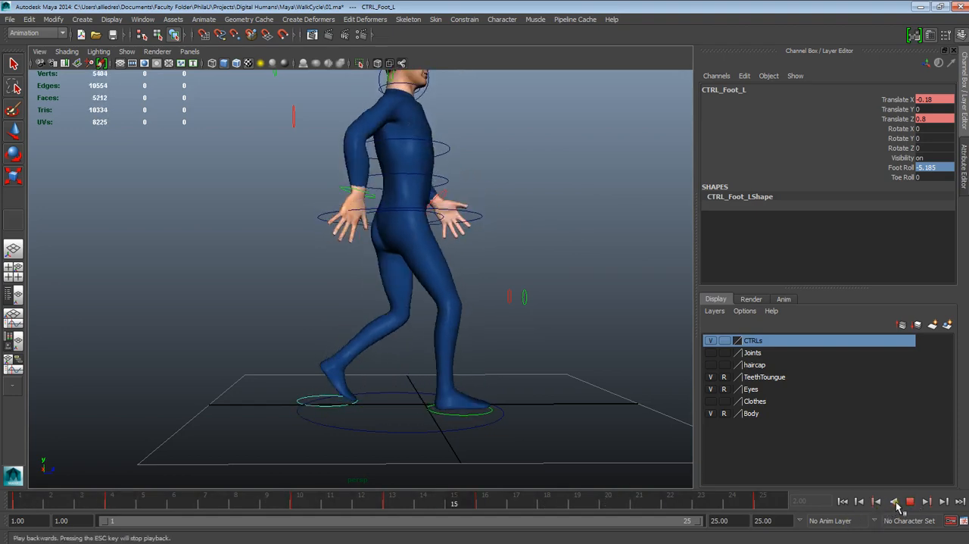
pyautogui.click(300, 501)
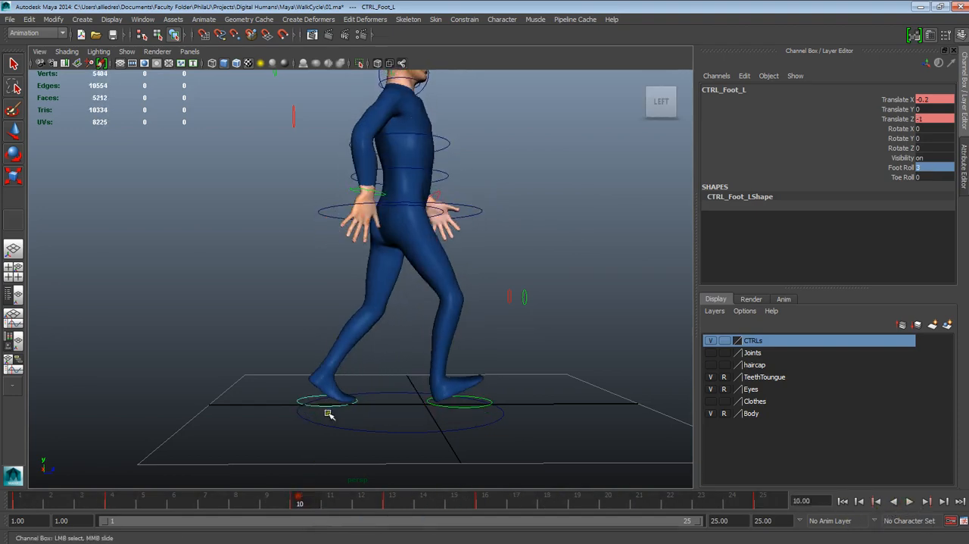
pyautogui.press('w')
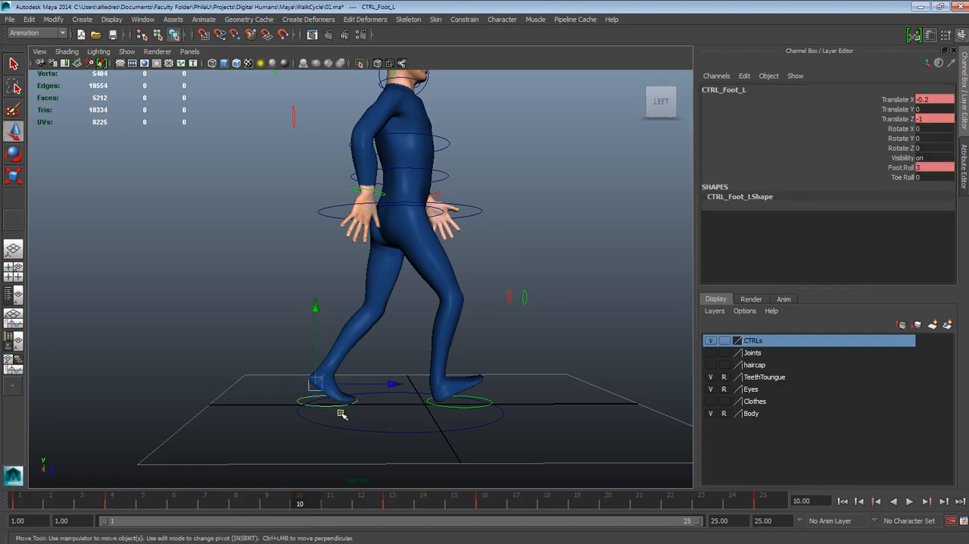
pyautogui.hotkey('alt', 'v')
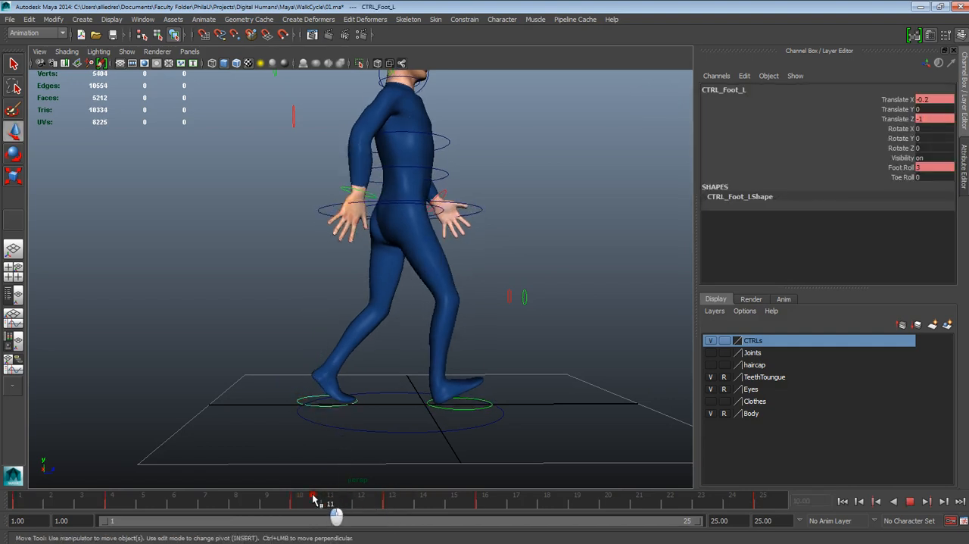
pyautogui.moveTo(308, 503)
pyautogui.mouseDown()
pyautogui.moveTo(401, 504)
pyautogui.moveTo(210, 506)
pyautogui.mouseUp()
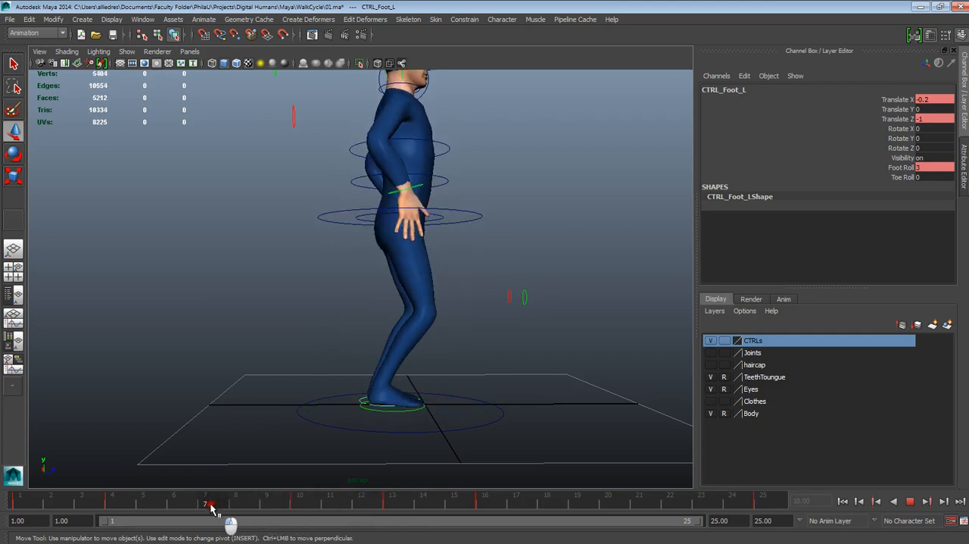
pyautogui.click(901, 505)
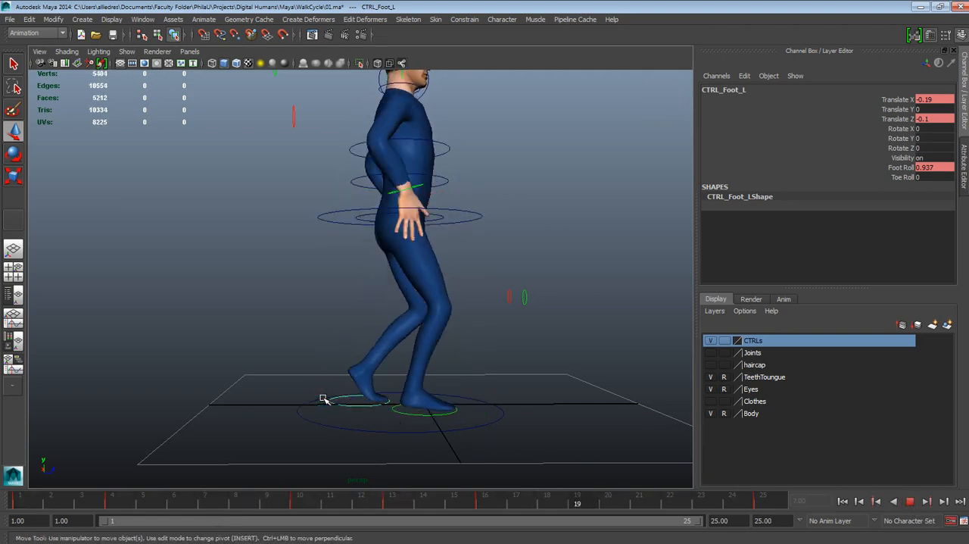
pyautogui.click(909, 500)
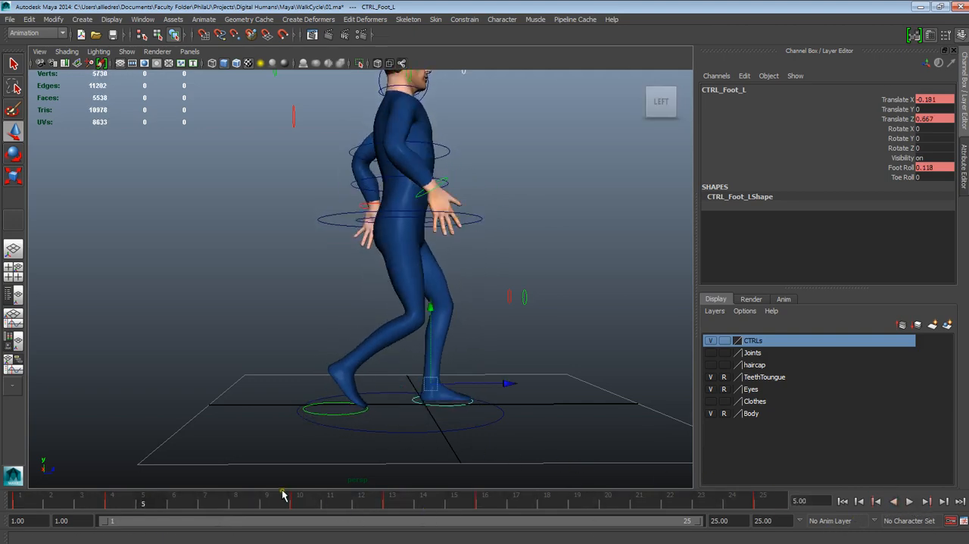
# - Set the left foot control's Translate Z at frame 10 to -0.8 and play back the cycle from frame 1
pyautogui.click(308, 503)
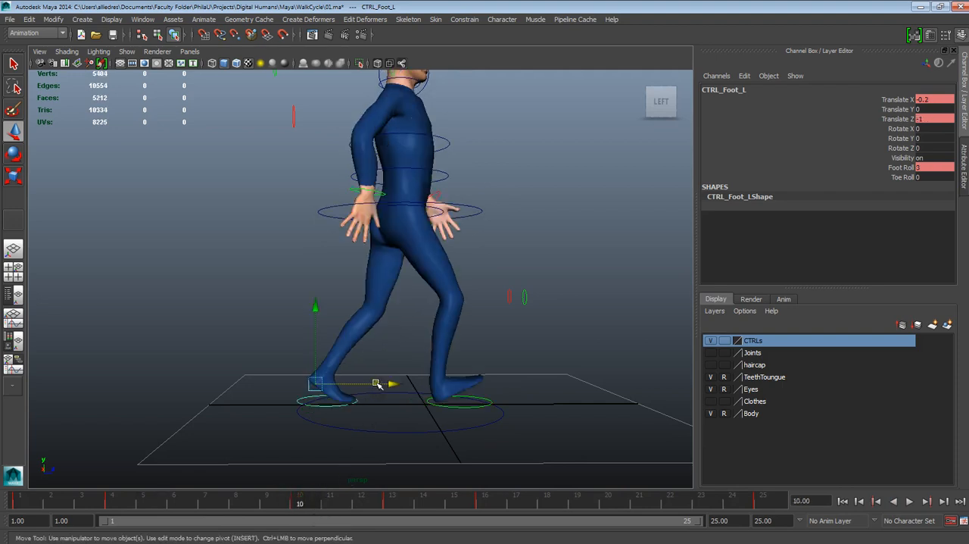
pyautogui.moveTo(381, 385); pyautogui.dragTo(383, 385)
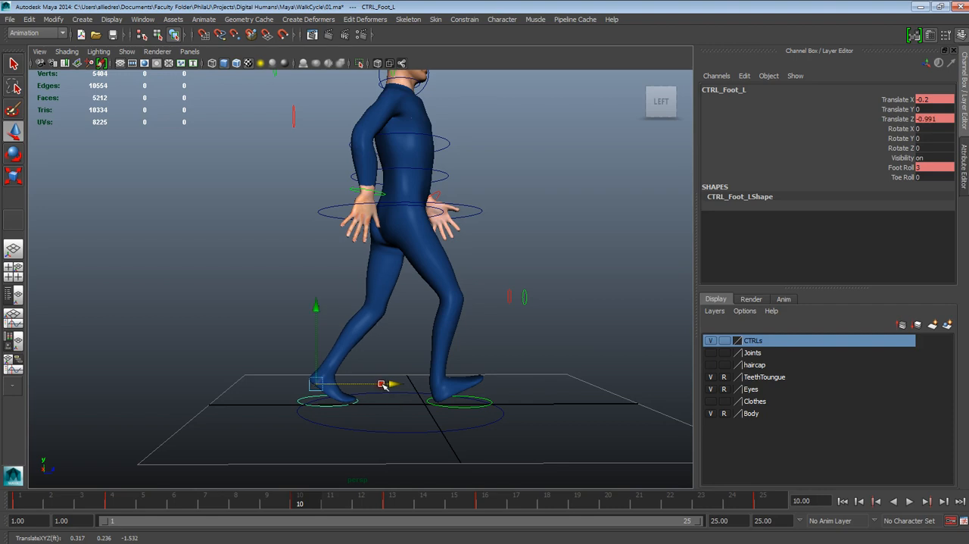
pyautogui.doubleClick(928, 121)
pyautogui.doubleClick(937, 118)
pyautogui.write('-0.8')
pyautogui.press('Return')
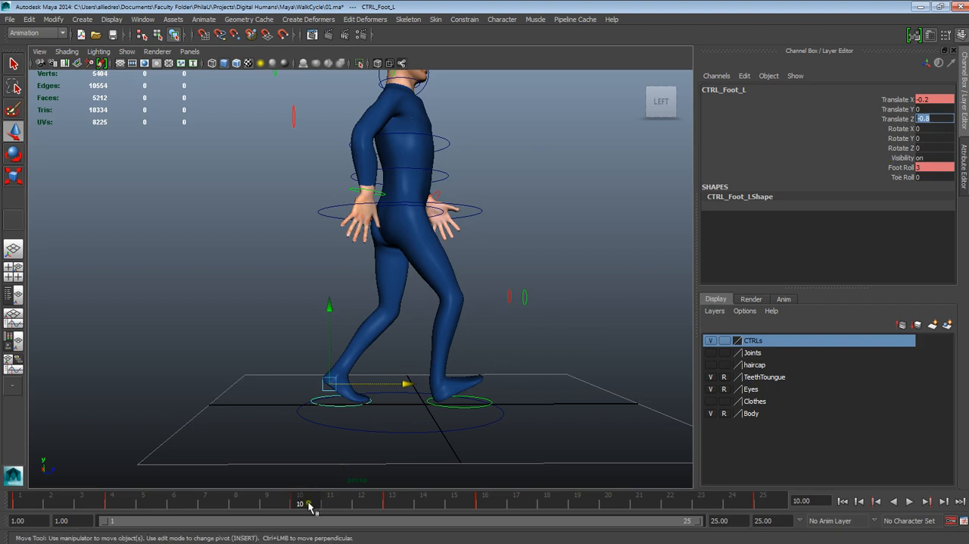
pyautogui.moveTo(310, 505); pyautogui.dragTo(20, 503)
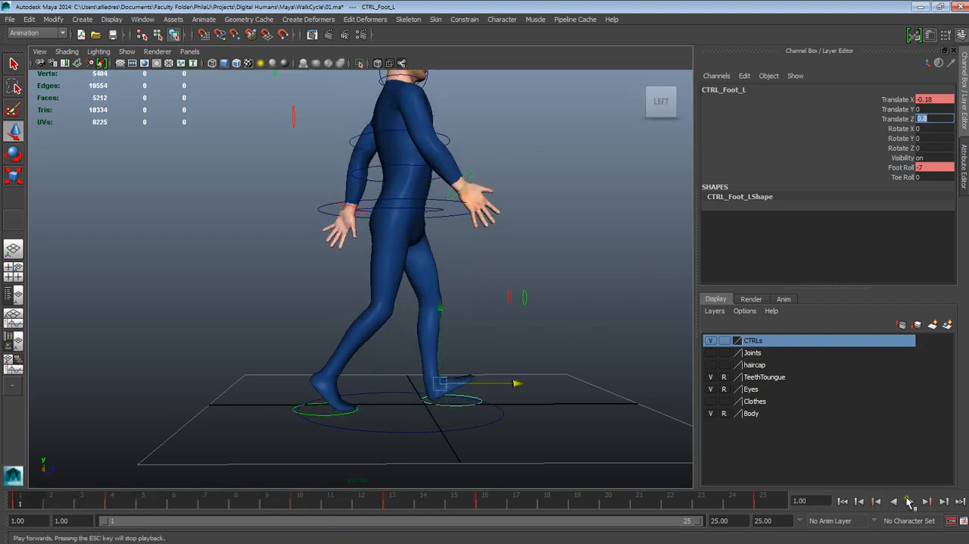
pyautogui.click(910, 501)
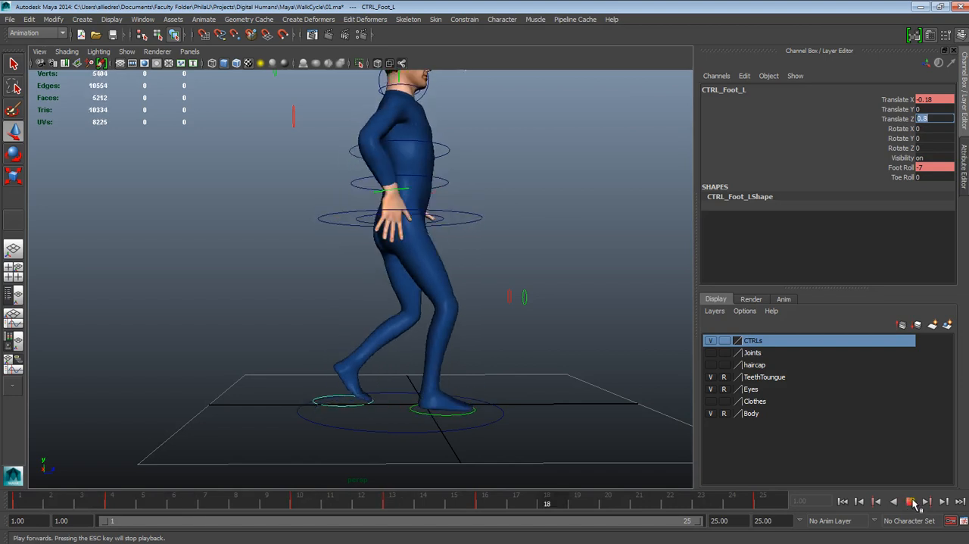
pyautogui.click(910, 502)
# - Raise the root control at frame 10 by setting its Translate Y to -0.005
pyautogui.click(299, 501)
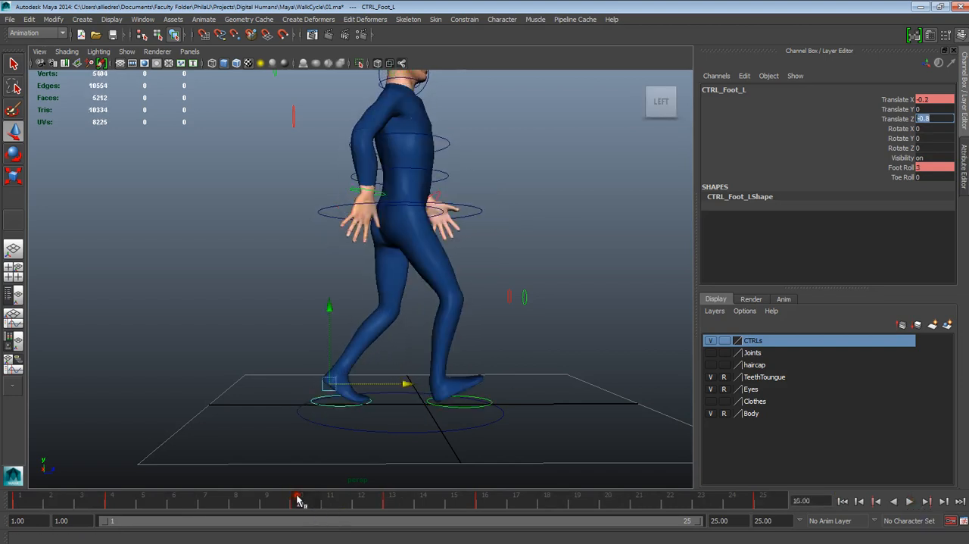
pyautogui.click(489, 239)
pyautogui.click(468, 206)
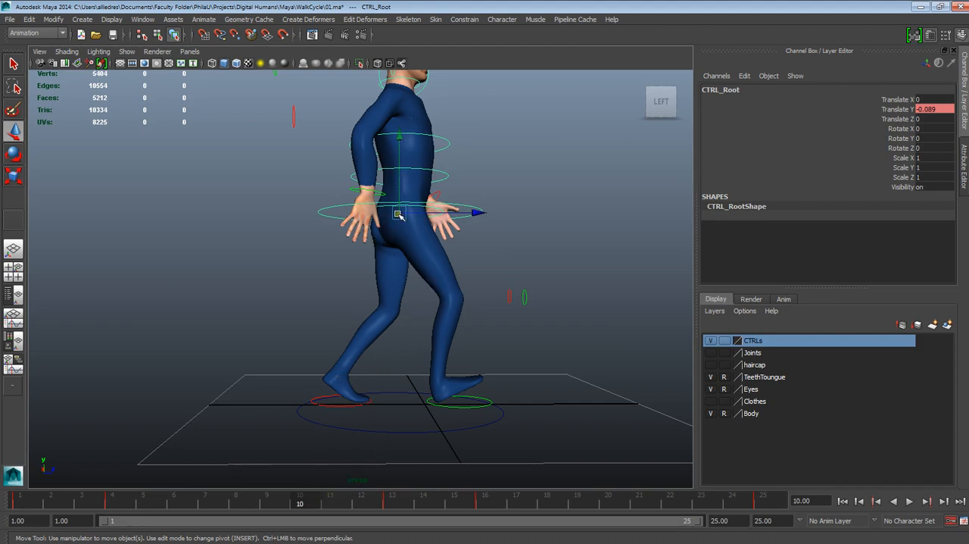
pyautogui.moveTo(400, 190)
pyautogui.mouseDown()
pyautogui.moveTo(397, 181)
pyautogui.moveTo(405, 195)
pyautogui.mouseUp()
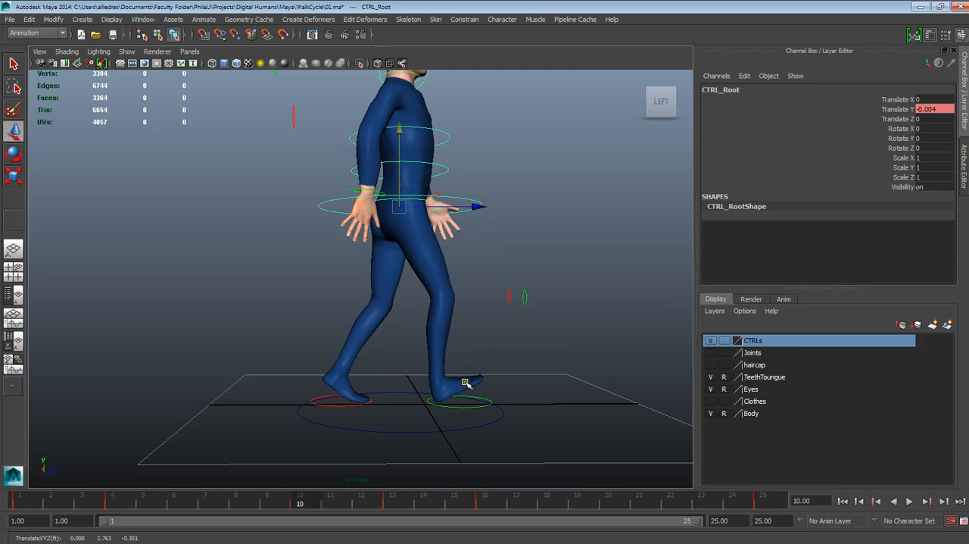
pyautogui.keyDown('alt'); pyautogui.moveTo(465, 382); pyautogui.dragTo(424, 430); pyautogui.keyUp('alt')
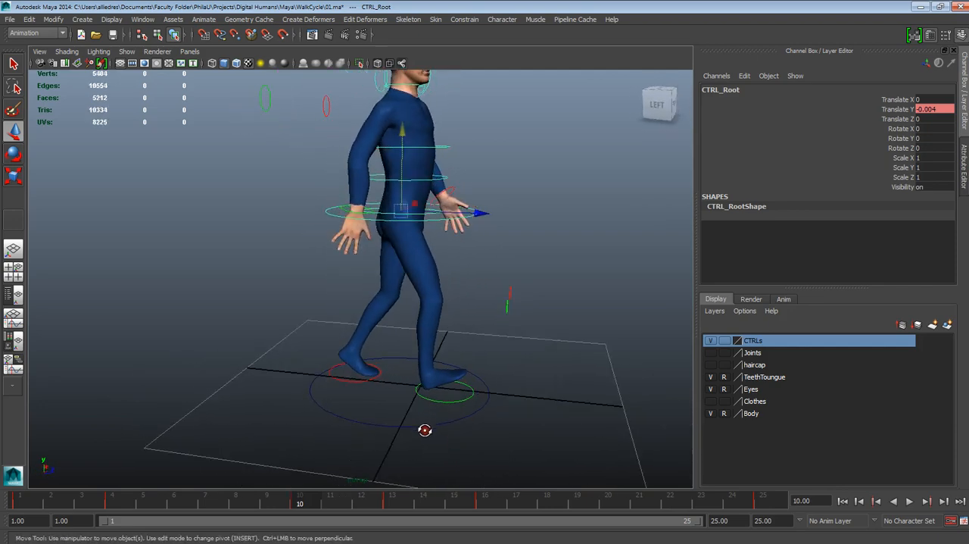
pyautogui.click(937, 111)
# - Play back the walk cycle from frame 1 in side view to examine the root's up-and-down motion
pyautogui.moveTo(344, 505); pyautogui.dragTo(26, 520)
pyautogui.keyDown('alt'); pyautogui.moveTo(341, 424); pyautogui.dragTo(333, 401, button='right'); pyautogui.keyUp('alt')
pyautogui.keyDown('alt'); pyautogui.moveTo(334, 401); pyautogui.dragTo(454, 382); pyautogui.keyUp('alt')
pyautogui.keyDown('alt'); pyautogui.moveTo(454, 383); pyautogui.dragTo(484, 382, button='right'); pyautogui.keyUp('alt')
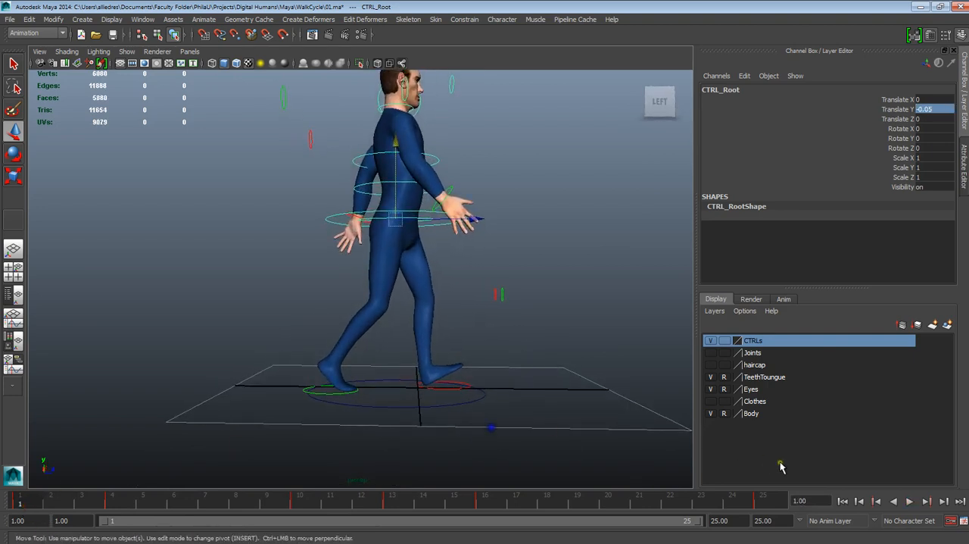
pyautogui.click(910, 501)
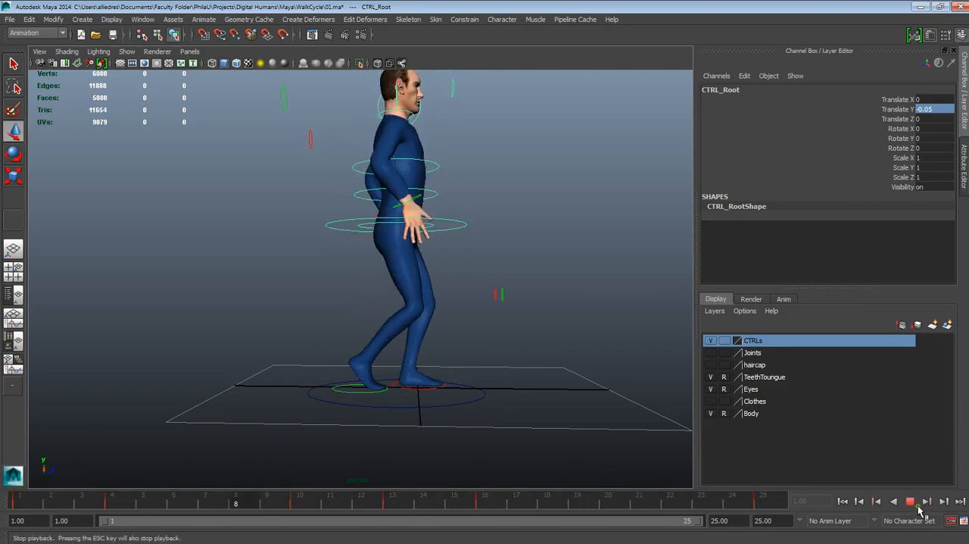
pyautogui.click(910, 500)
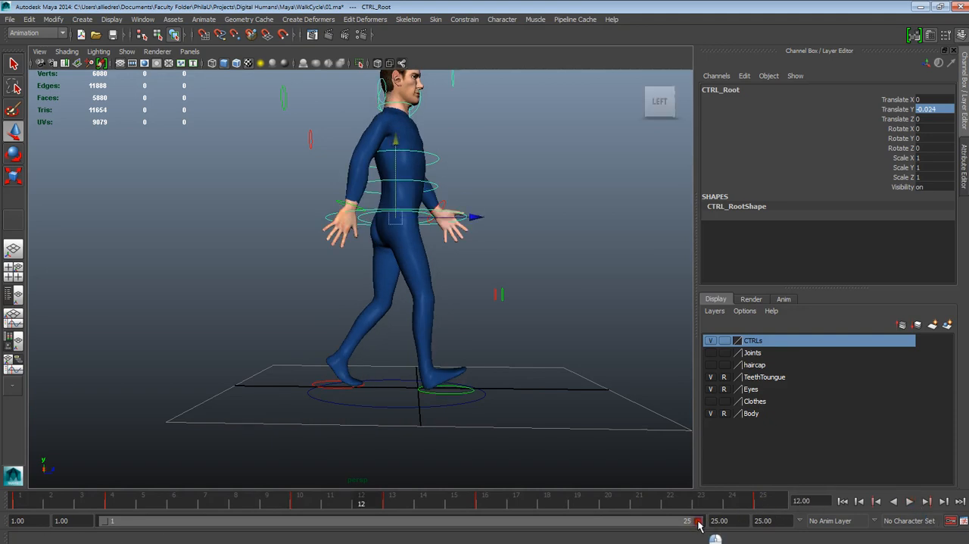
# - Shorten the playback range to end at frame 24 and play the cycle from the start
pyautogui.moveTo(691, 521); pyautogui.dragTo(670, 521)
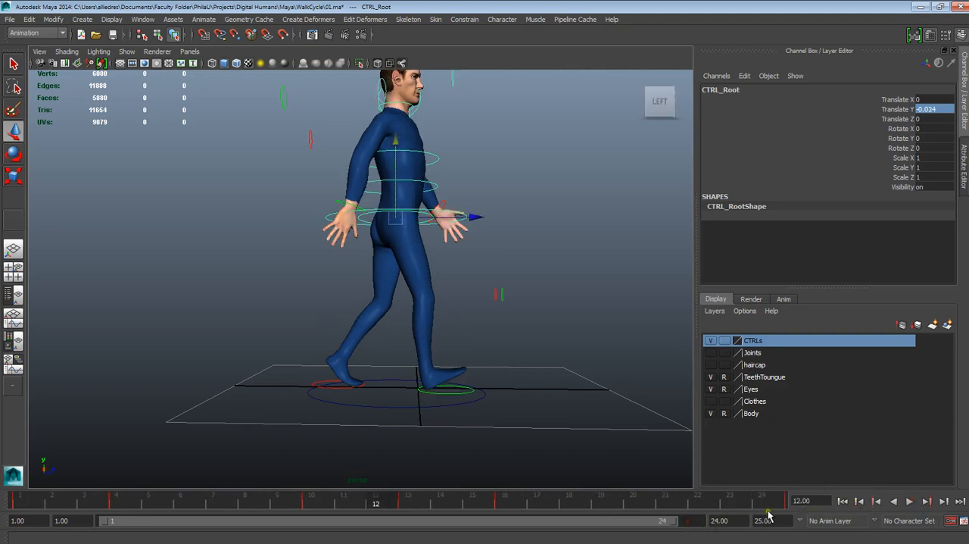
pyautogui.moveTo(698, 522); pyautogui.dragTo(686, 522)
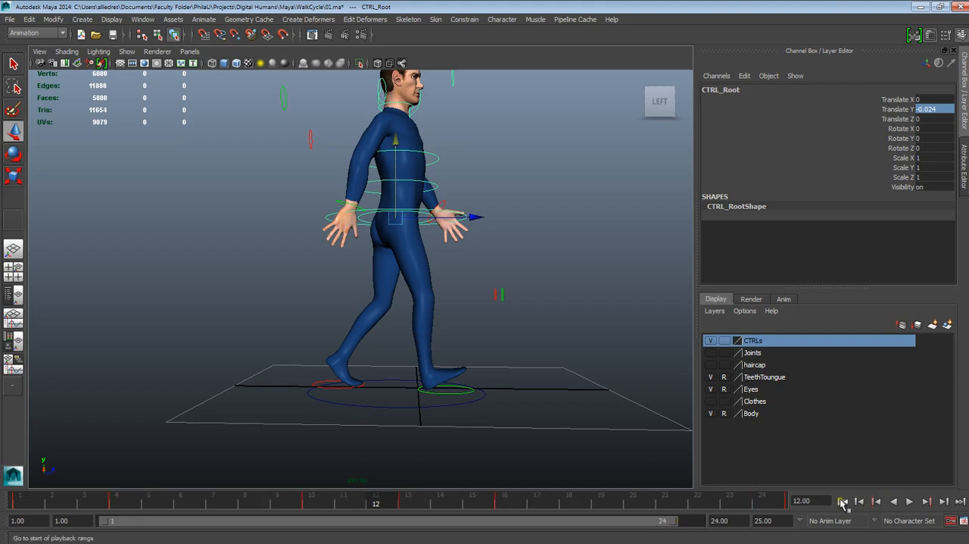
pyautogui.click(843, 500)
pyautogui.click(909, 500)
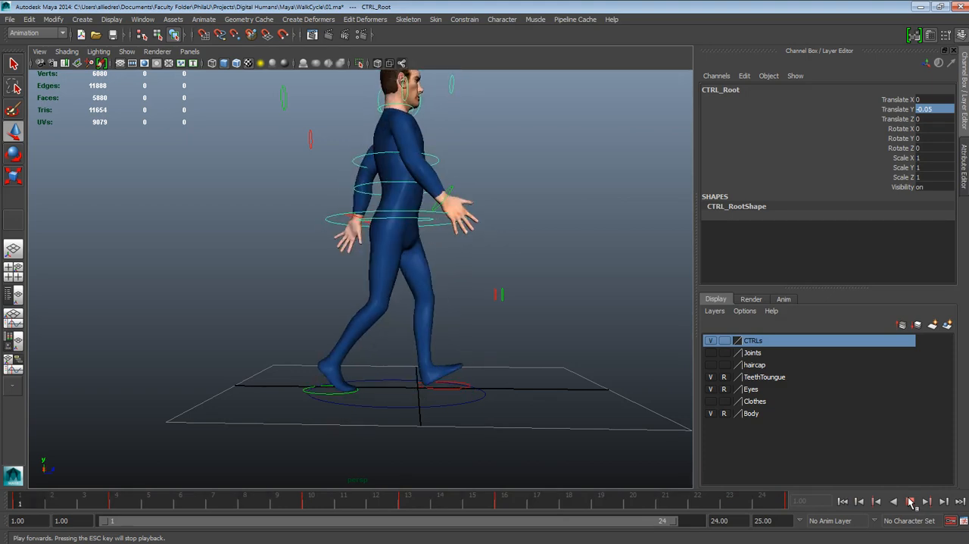
pyautogui.click(911, 501)
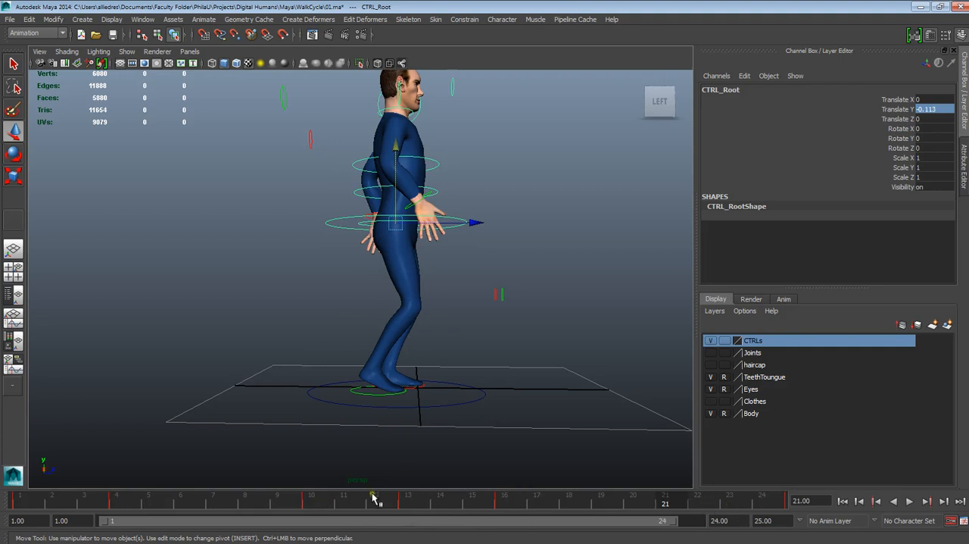
# - Play back and scrub the 24-frame loop to examine the pose around frame 10
pyautogui.hotkey('alt', 'v')
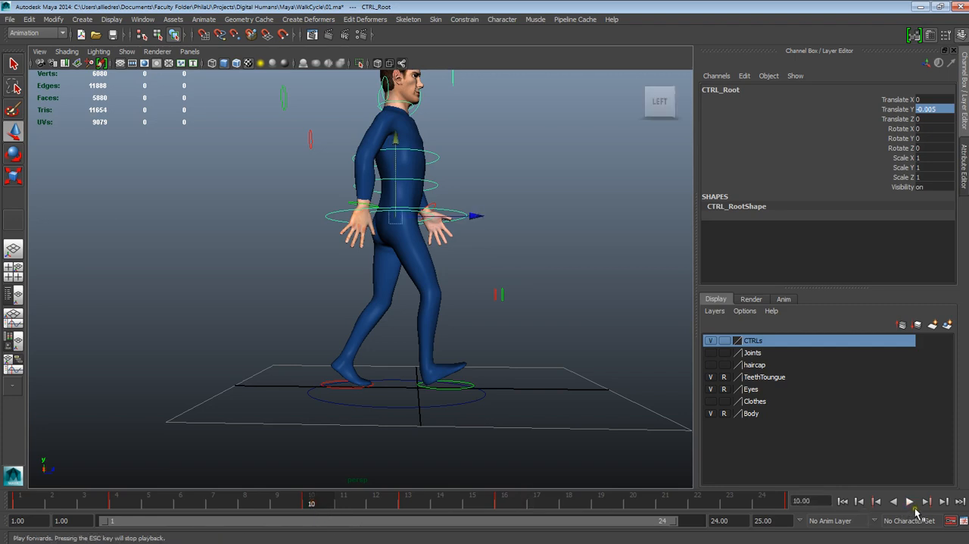
pyautogui.click(909, 501)
pyautogui.click(910, 501)
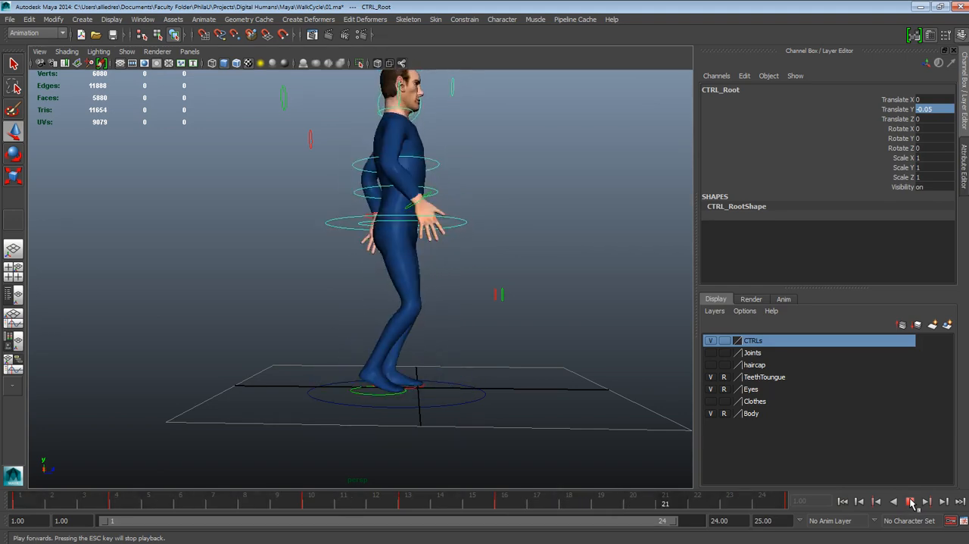
pyautogui.click(911, 501)
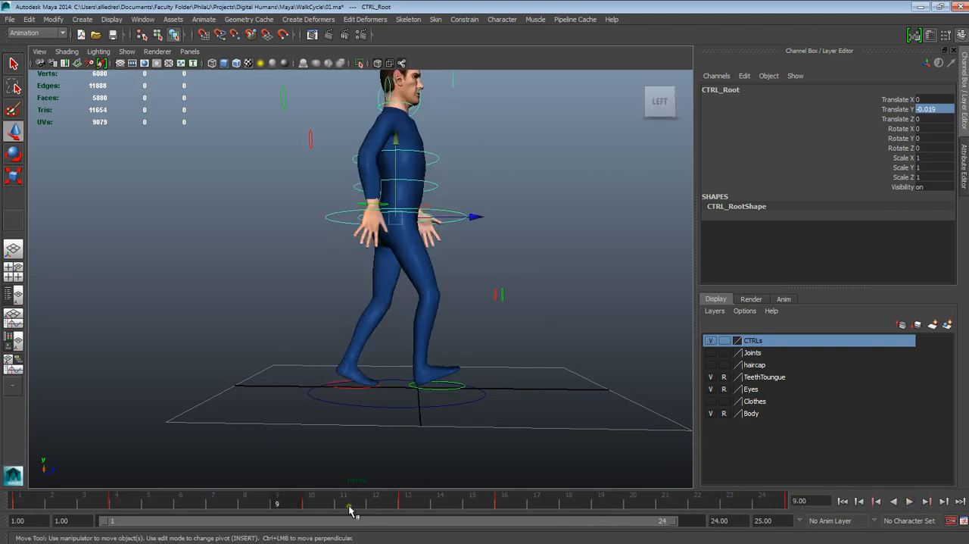
pyautogui.moveTo(348, 504); pyautogui.dragTo(318, 499)
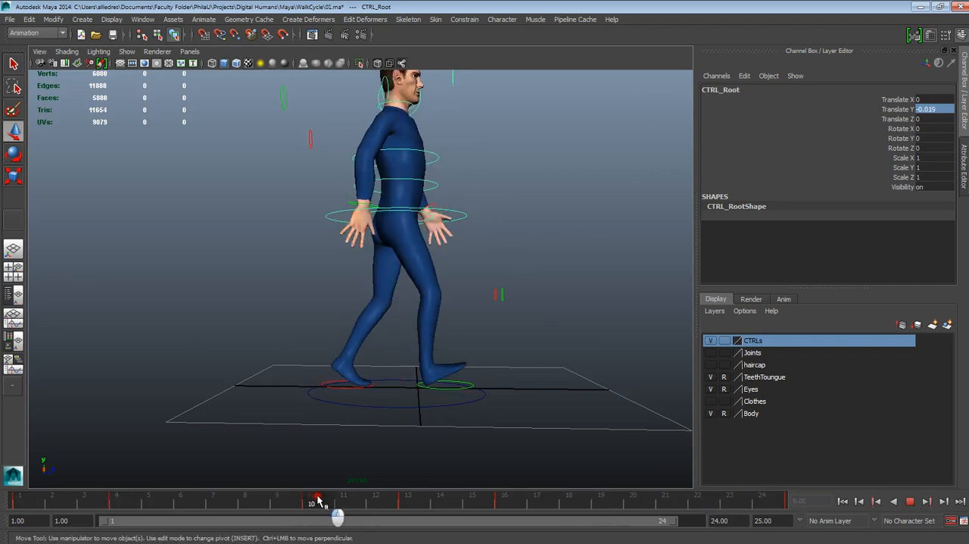
# - Set the right foot control's Translate Z at frame 10 to 0.6
pyautogui.click(449, 391)
pyautogui.hotkey('alt', 'v')
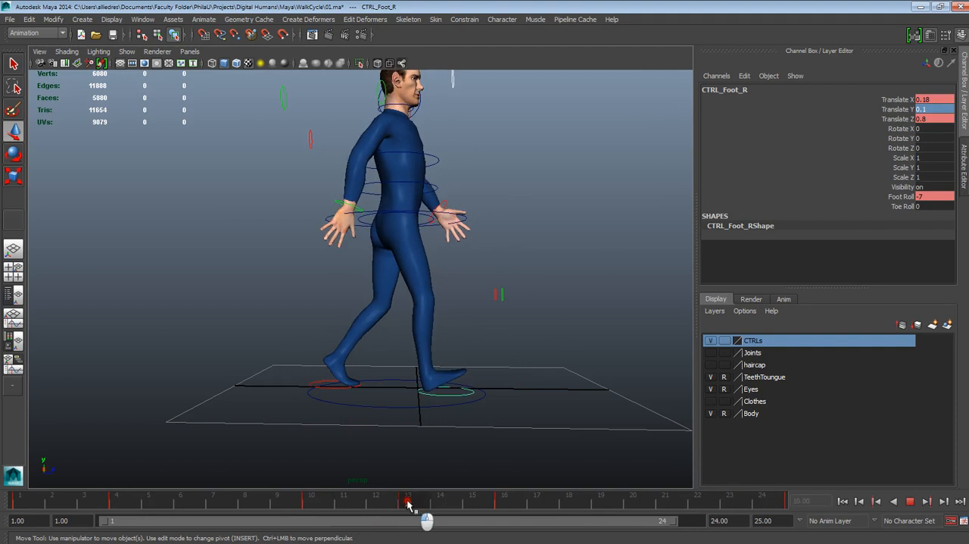
pyautogui.click(322, 500)
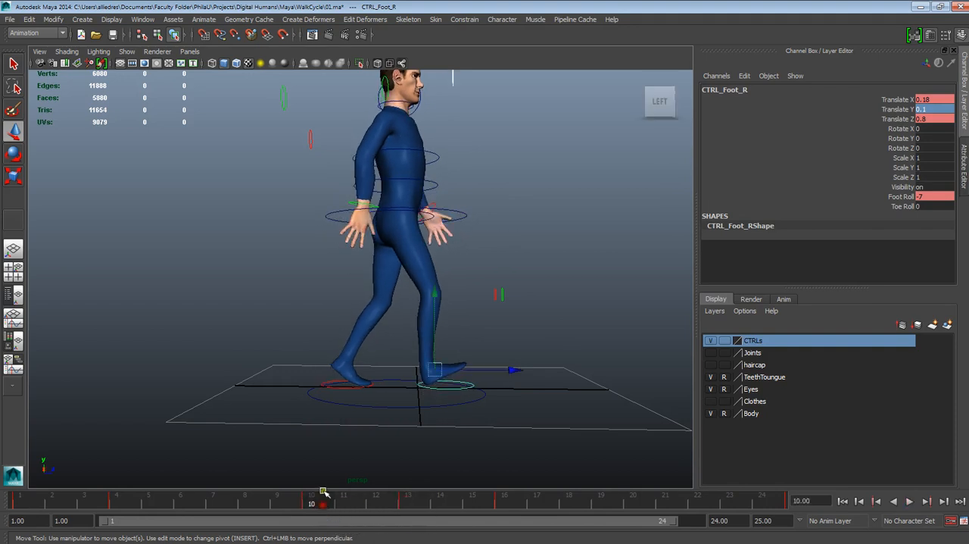
pyautogui.click(503, 355)
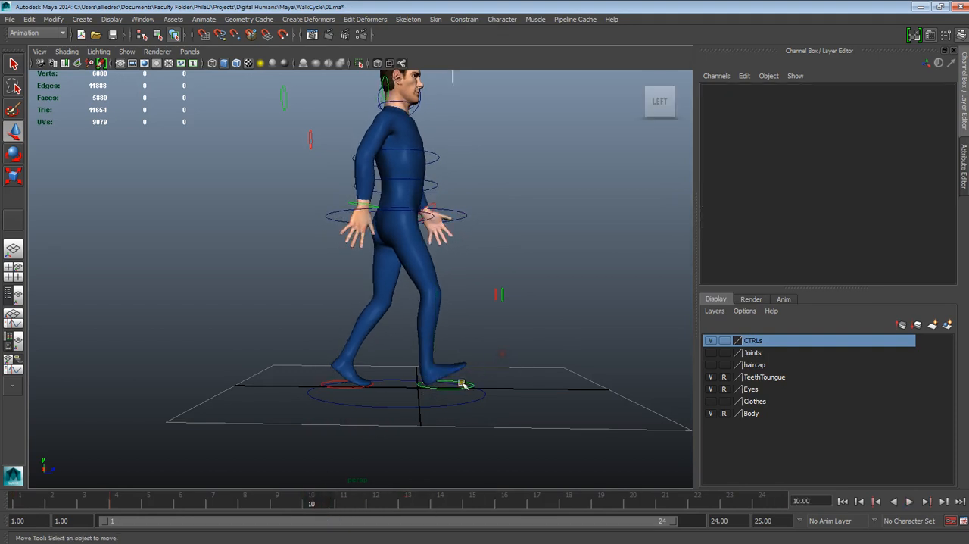
pyautogui.click(459, 388)
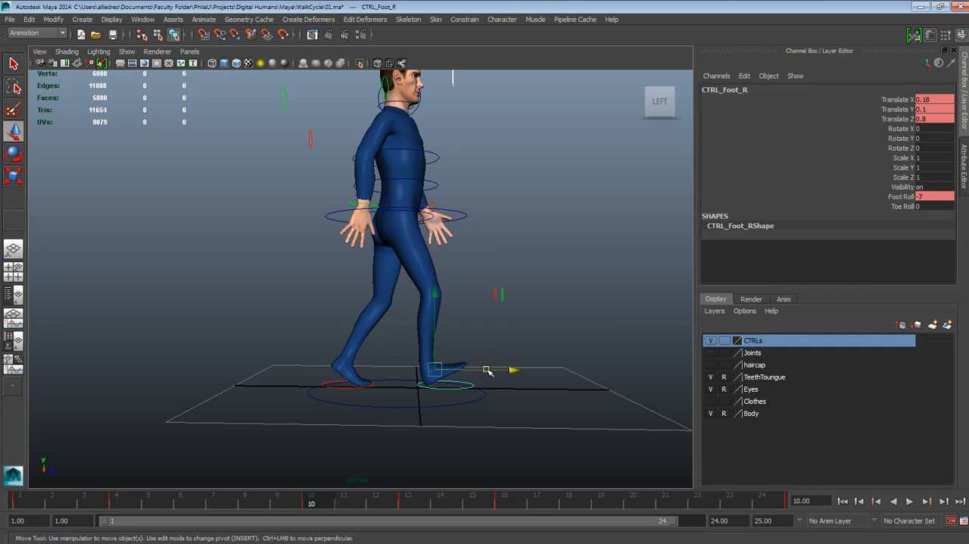
pyautogui.moveTo(488, 371); pyautogui.dragTo(483, 371)
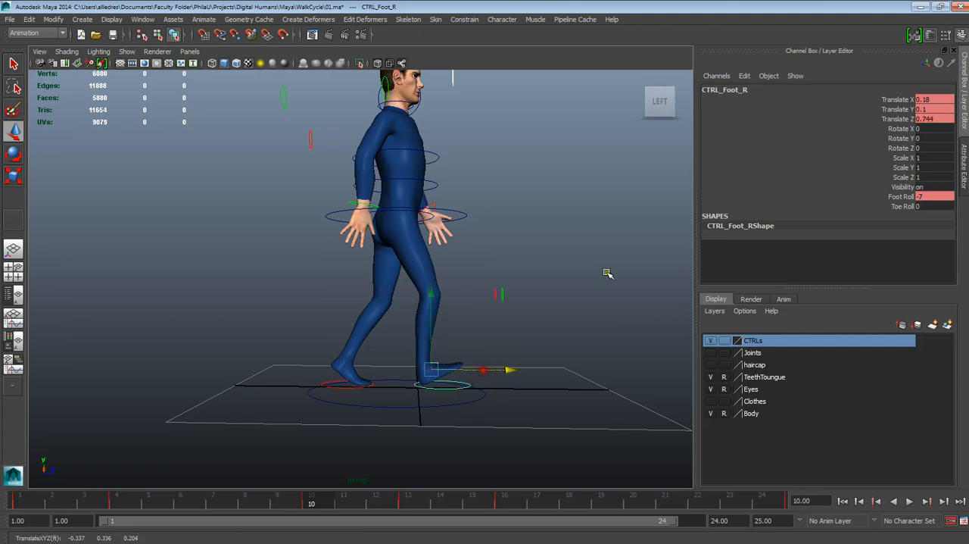
pyautogui.click(922, 118)
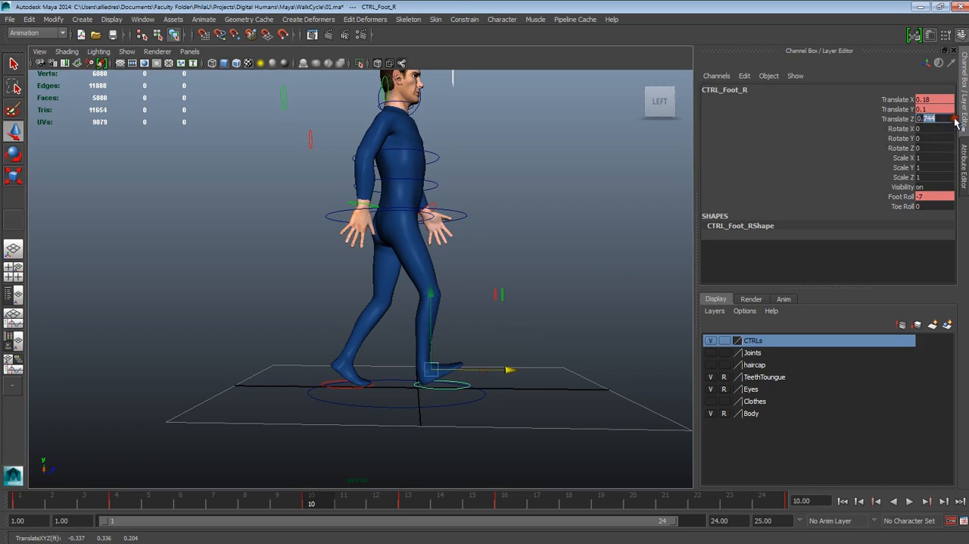
pyautogui.write('0.6')
pyautogui.press('Return')
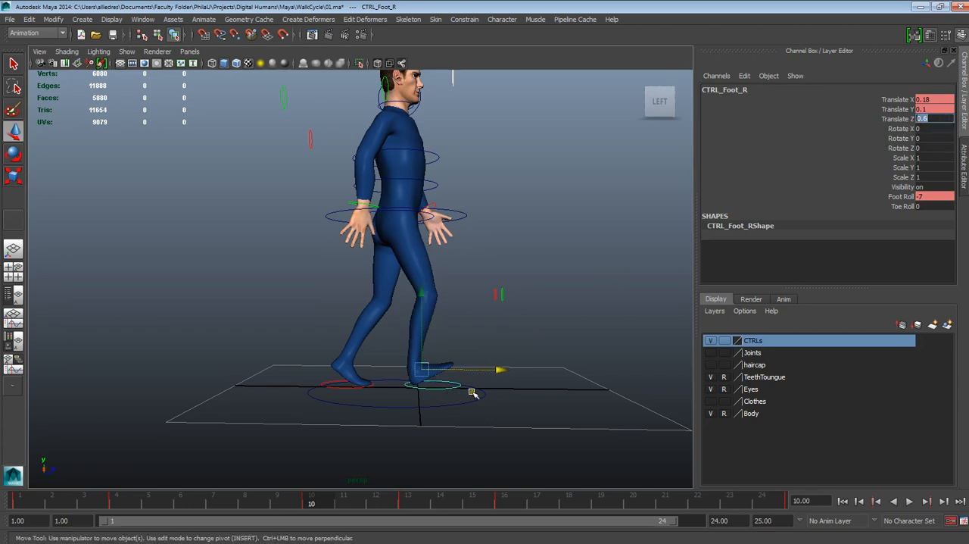
# - Set the right foot control's Foot Roll at frame 10 to -5 and play back the cycle from frame 1
pyautogui.click(902, 196)
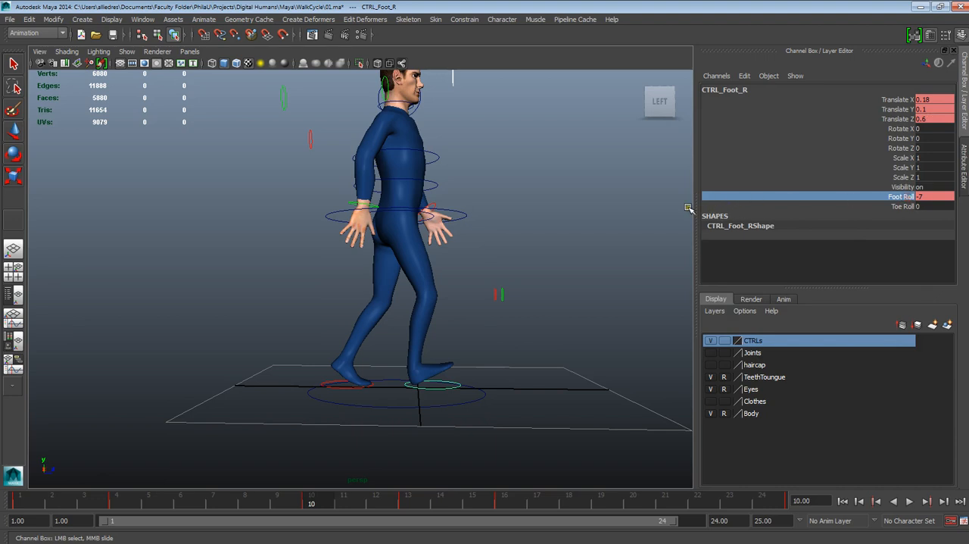
pyautogui.moveTo(660, 195); pyautogui.dragTo(674, 201, button='middle')
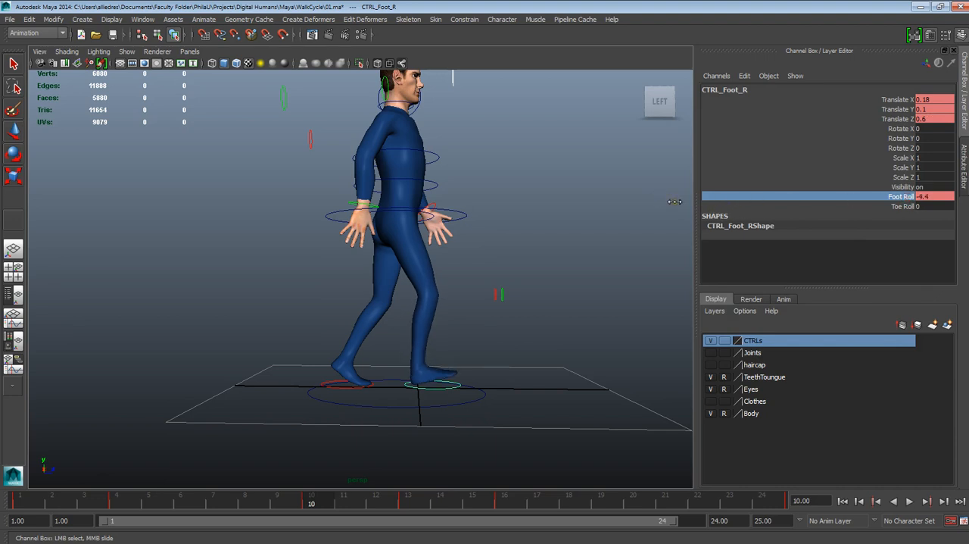
pyautogui.click(927, 196)
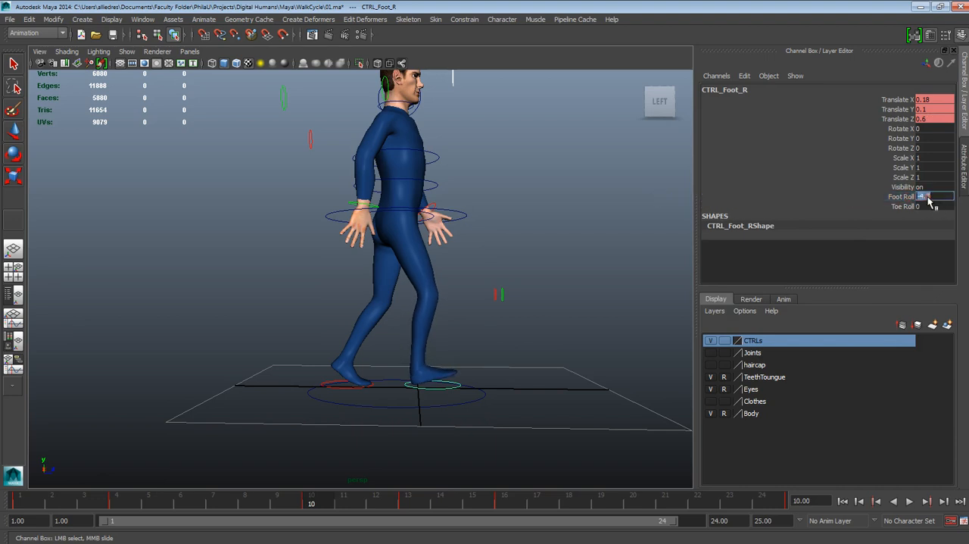
pyautogui.write('-5')
pyautogui.press('Return')
pyautogui.moveTo(314, 495); pyautogui.dragTo(115, 465)
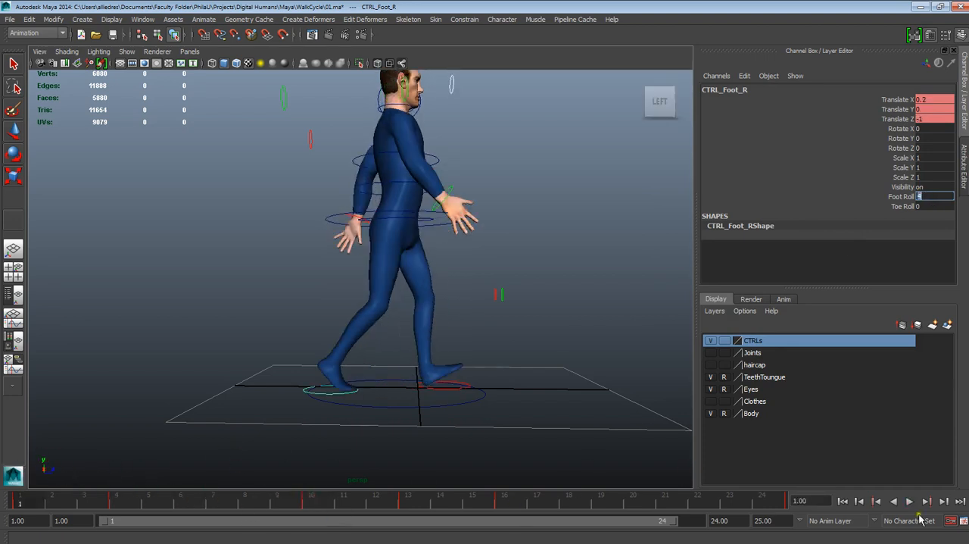
pyautogui.click(910, 502)
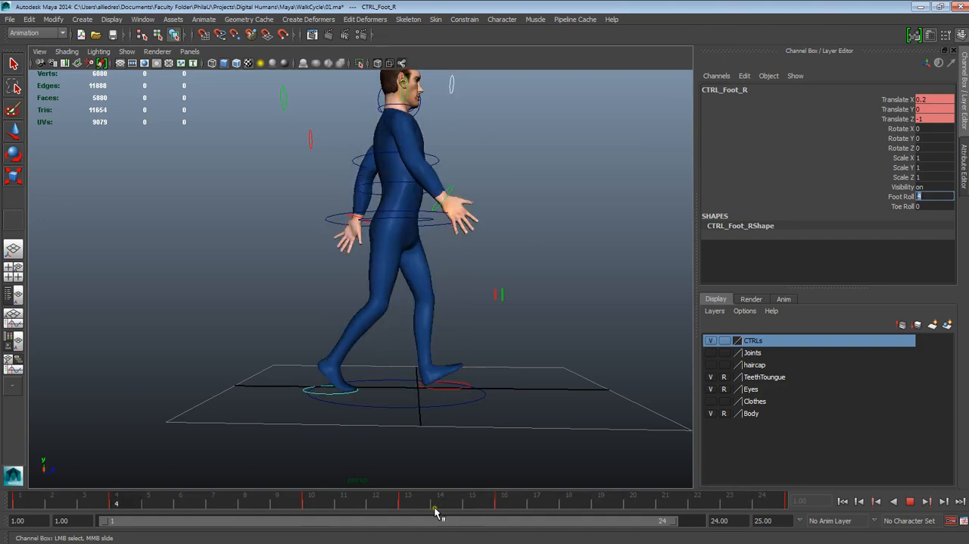
pyautogui.click(909, 502)
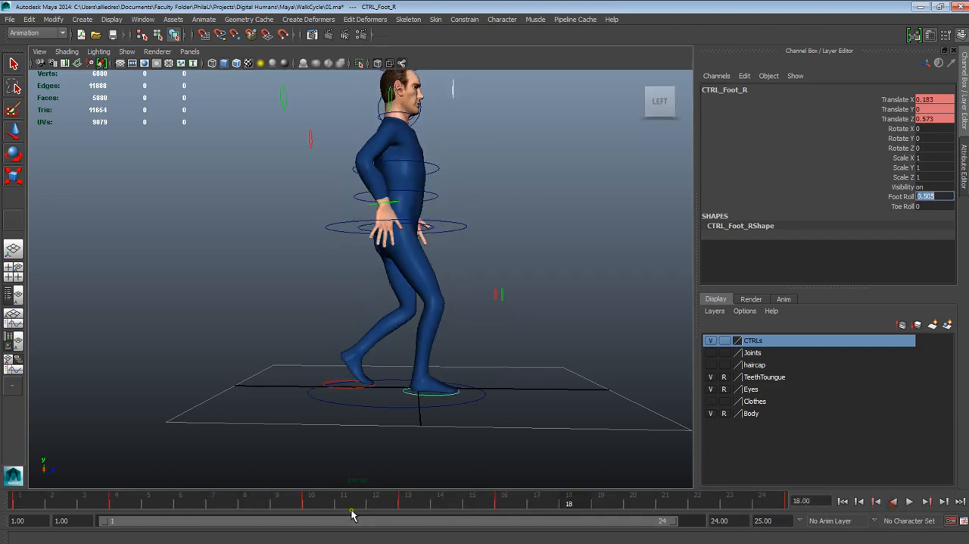
# - Inspect the right and left foot controls' poses and keyed channels at frame 10 from an angled view
pyautogui.click(316, 501)
pyautogui.keyDown('alt'); pyautogui.moveTo(496, 409); pyautogui.dragTo(450, 385); pyautogui.keyUp('alt')
pyautogui.click(451, 383)
pyautogui.press('w')
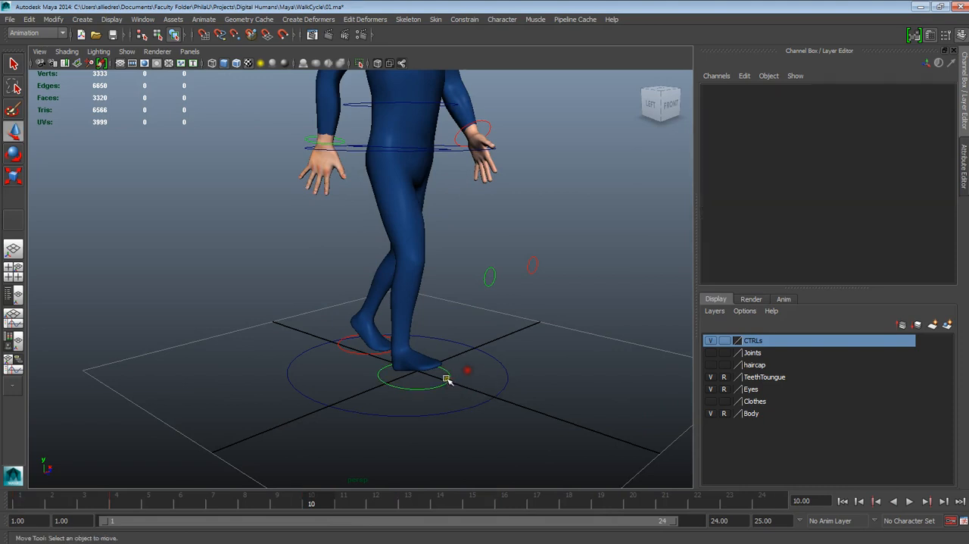
pyautogui.click(447, 380)
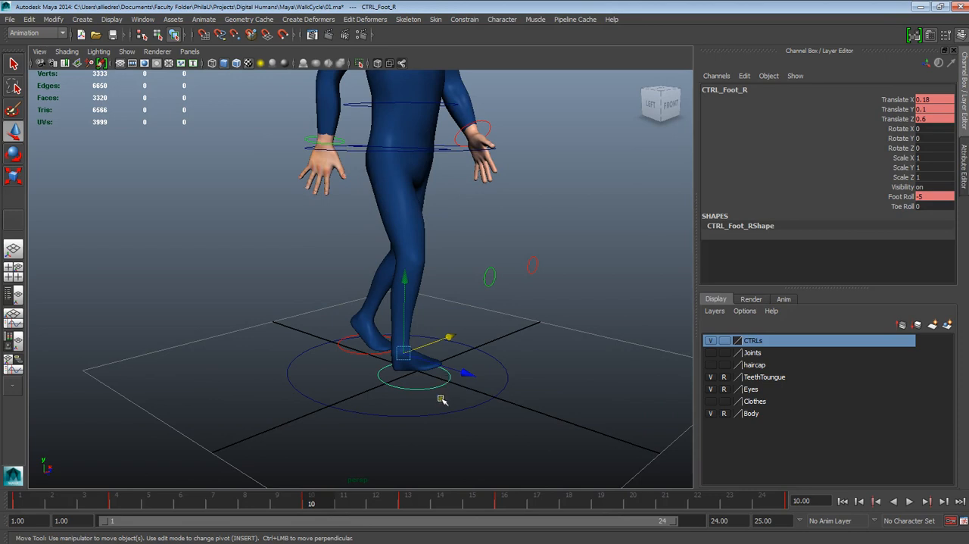
pyautogui.keyDown('alt'); pyautogui.moveTo(442, 399); pyautogui.dragTo(467, 399); pyautogui.keyUp('alt')
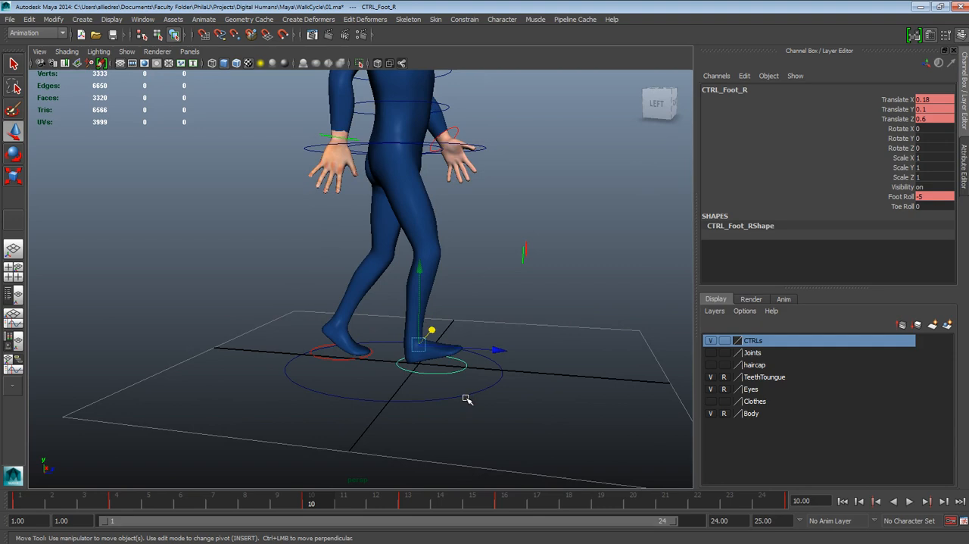
pyautogui.click(343, 356)
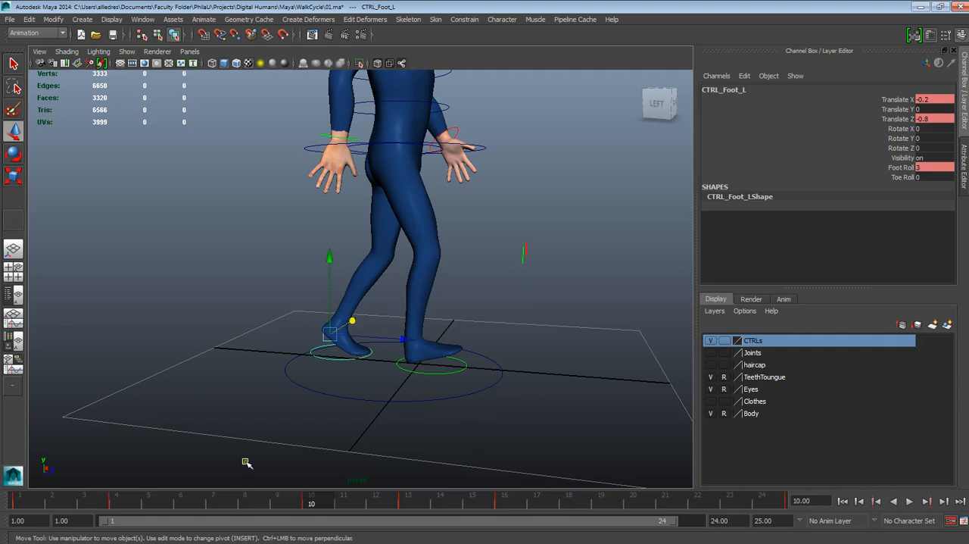
# - Key the left foot control's Translate Y at frame 1 and go to frame 4
pyautogui.moveTo(321, 504); pyautogui.dragTo(22, 506)
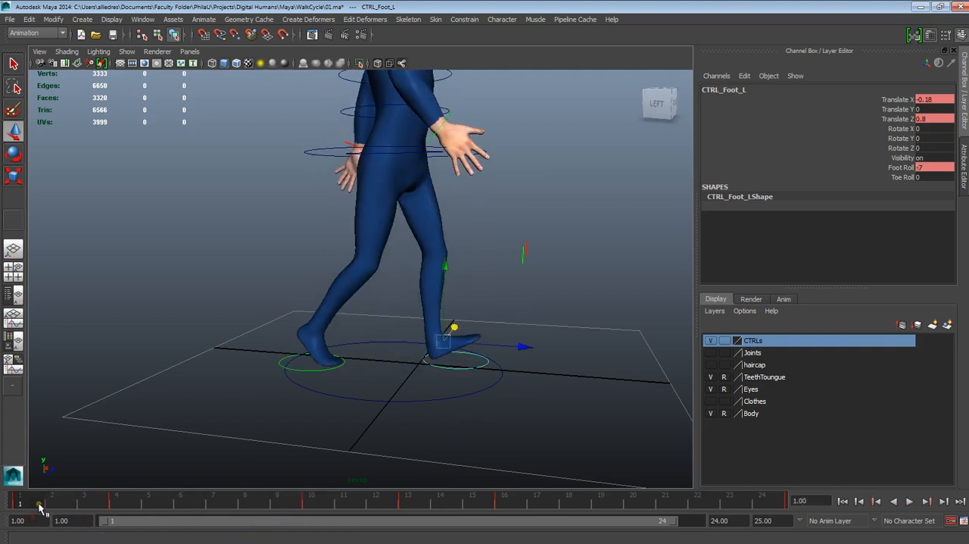
pyautogui.rightClick(40, 506)
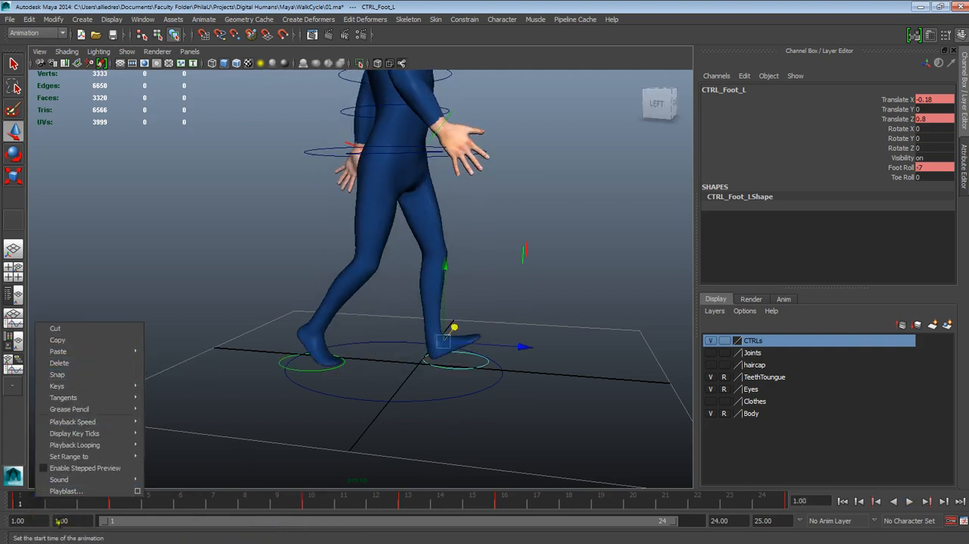
pyautogui.click(899, 110)
pyautogui.rightClick(900, 110)
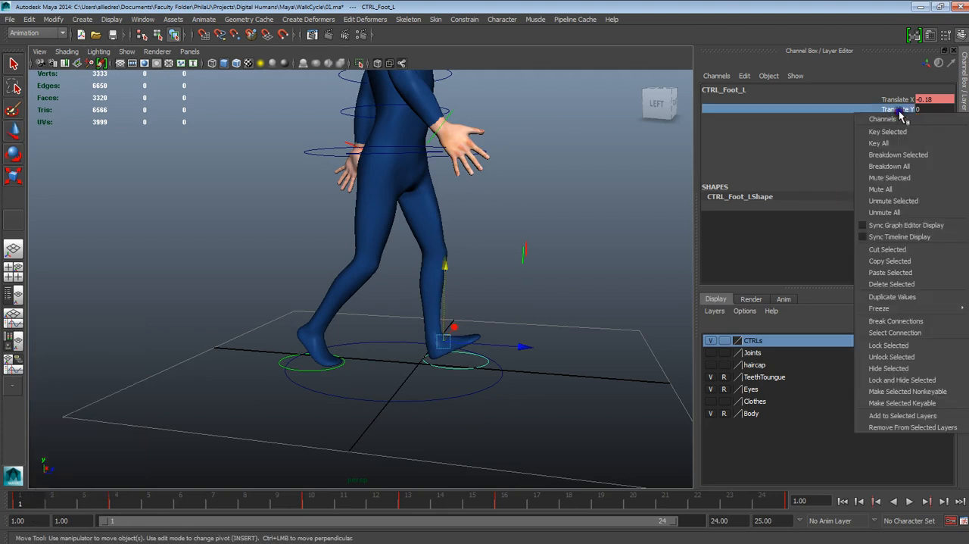
pyautogui.click(888, 132)
pyautogui.moveTo(86, 506); pyautogui.dragTo(137, 505)
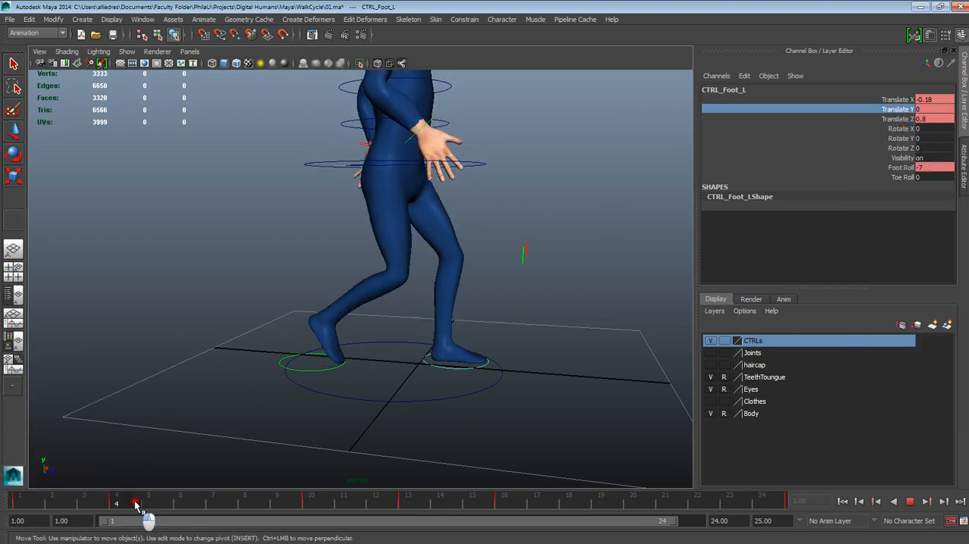
# - Key the left foot control's Translate Y at frames 4, 10, 13 and 16
pyautogui.rightClick(909, 110)
pyautogui.click(905, 129)
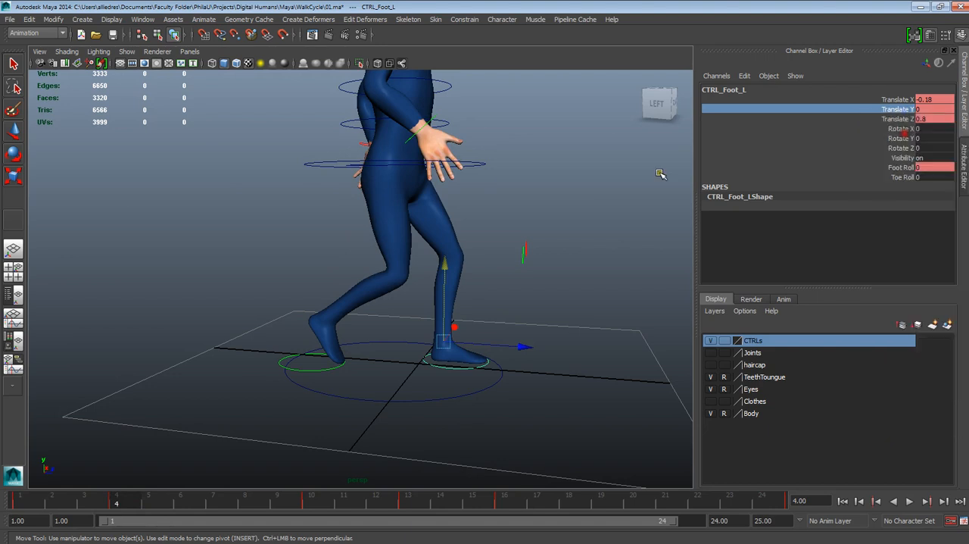
pyautogui.click(312, 499)
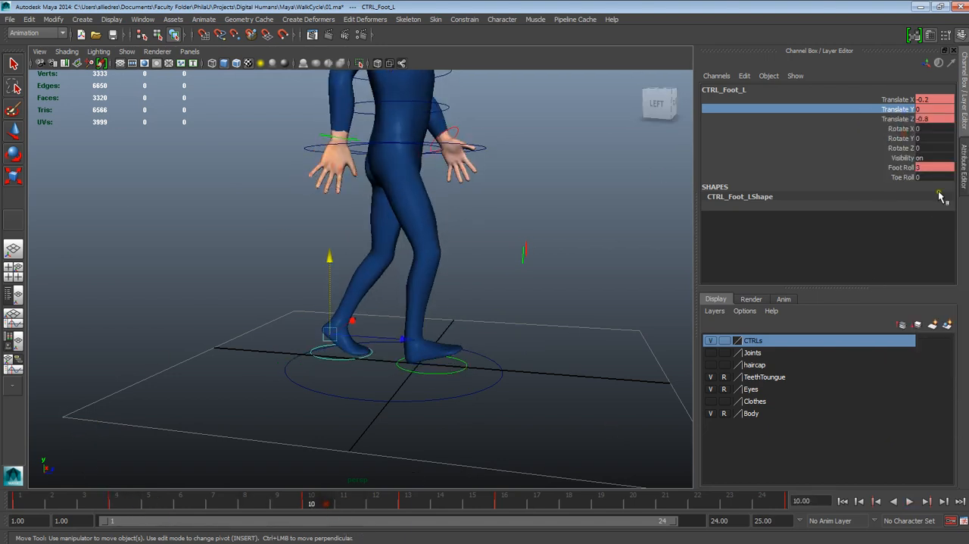
pyautogui.rightClick(902, 119)
pyautogui.click(904, 130)
pyautogui.moveTo(304, 502); pyautogui.dragTo(407, 503)
pyautogui.rightClick(899, 112)
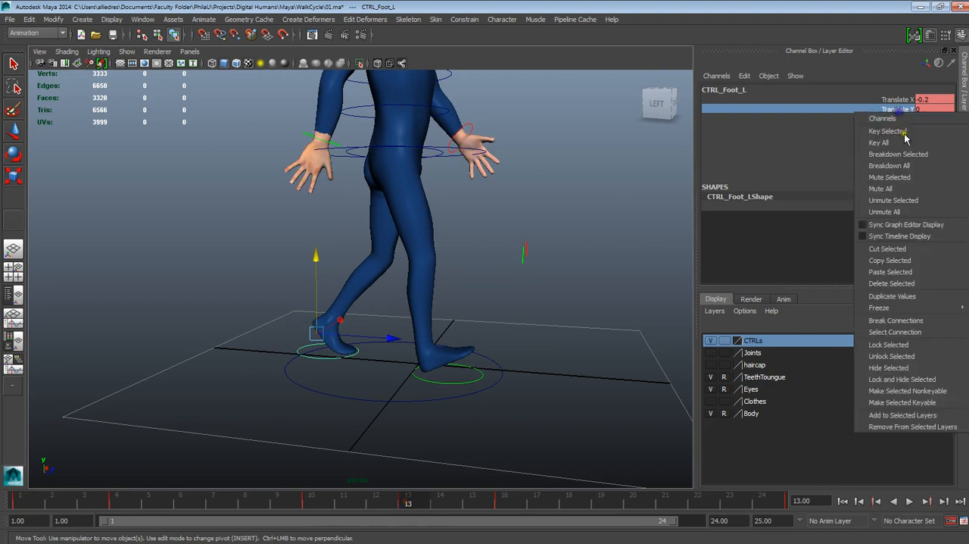
pyautogui.click(905, 133)
pyautogui.click(503, 502)
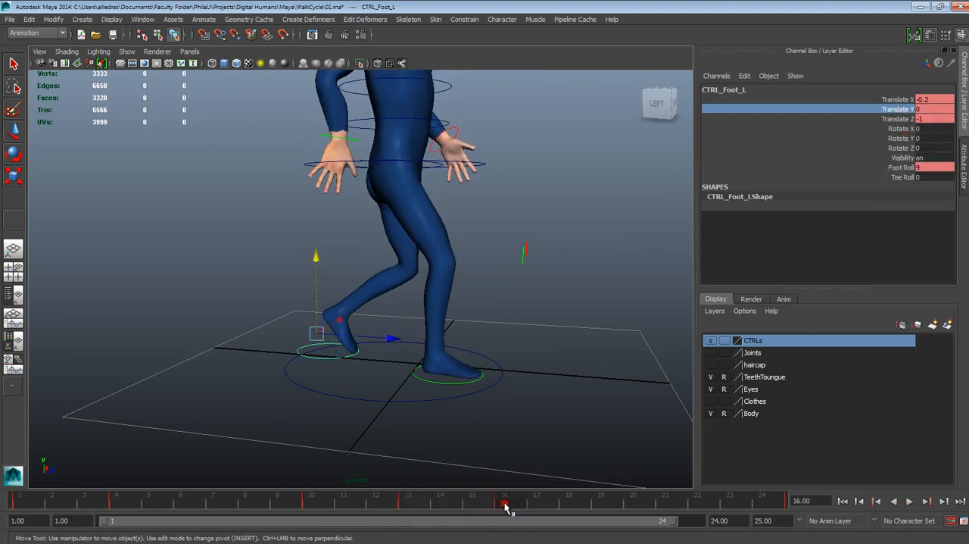
pyautogui.rightClick(901, 111)
pyautogui.click(899, 131)
# - Extend the playback range to frame 25 and key the left foot control's Translate Y at frame 25
pyautogui.click(762, 502)
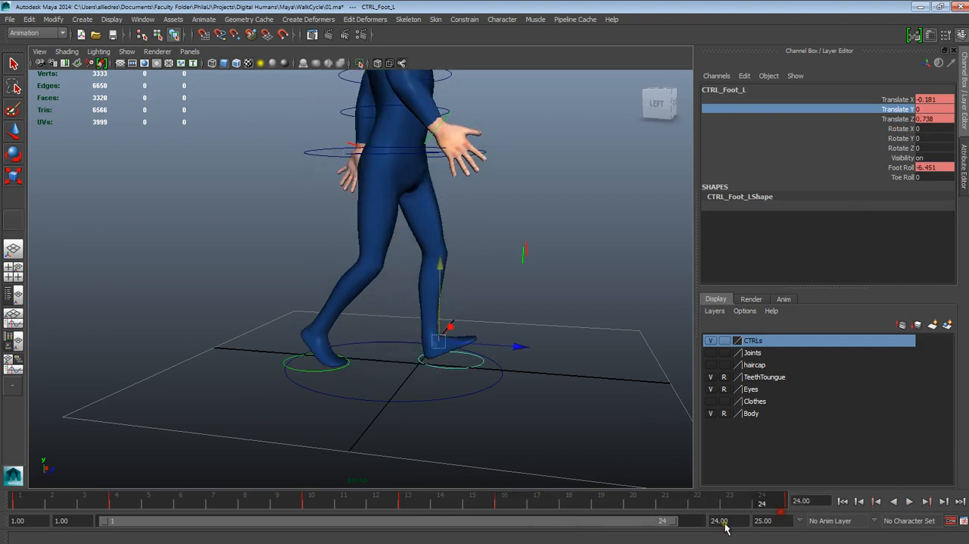
pyautogui.moveTo(674, 521); pyautogui.dragTo(692, 521)
pyautogui.click(763, 502)
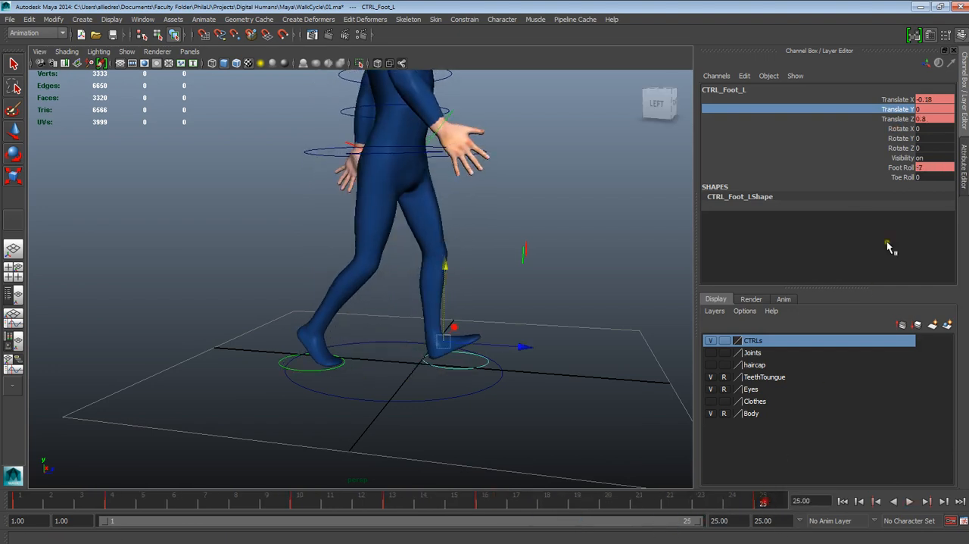
pyautogui.rightClick(895, 113)
pyautogui.click(899, 131)
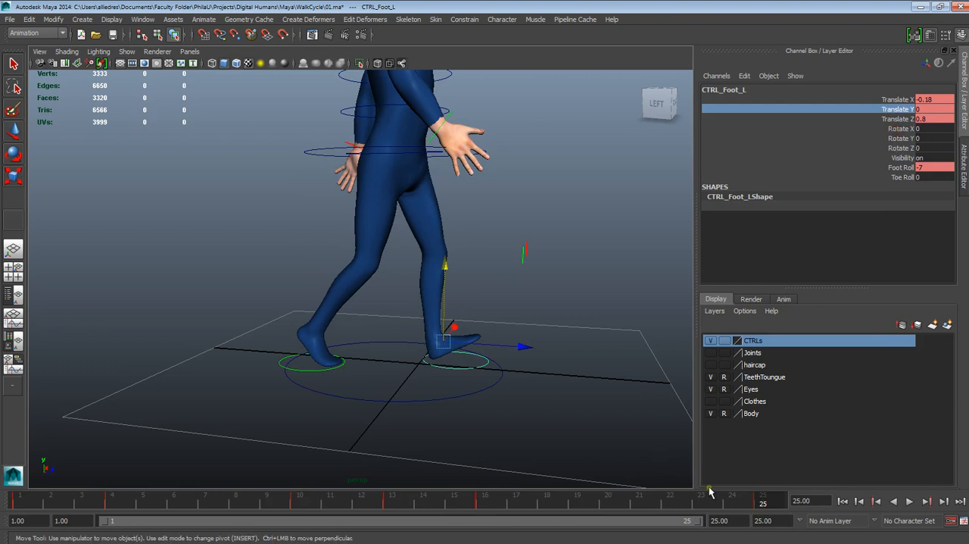
# - Set the left foot control's Translate X at frame 22 to -0.18
pyautogui.moveTo(751, 496); pyautogui.dragTo(302, 502)
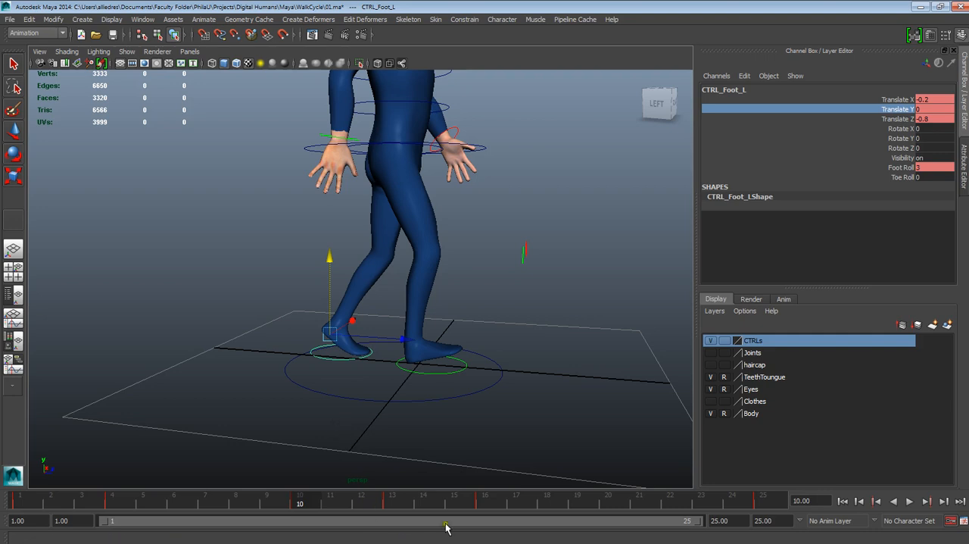
pyautogui.click(673, 499)
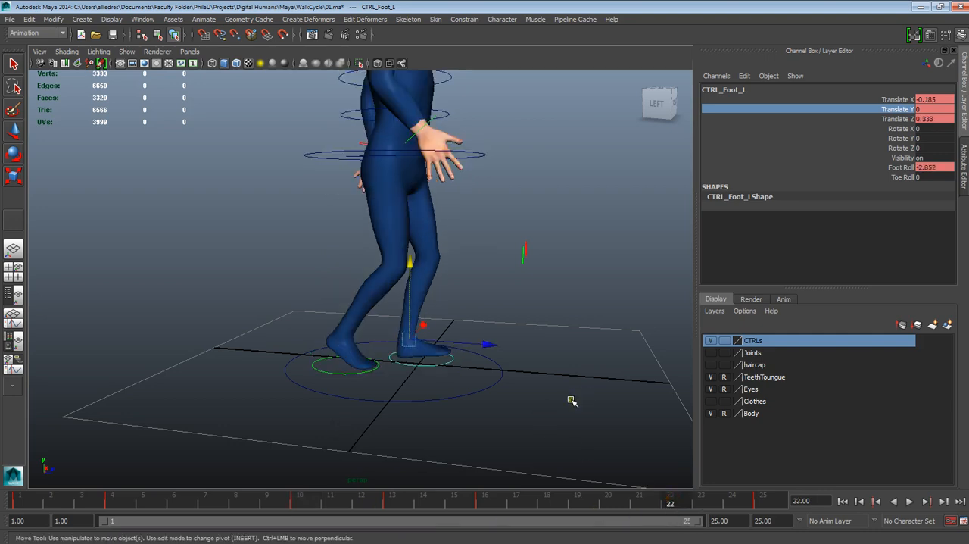
pyautogui.click(531, 419)
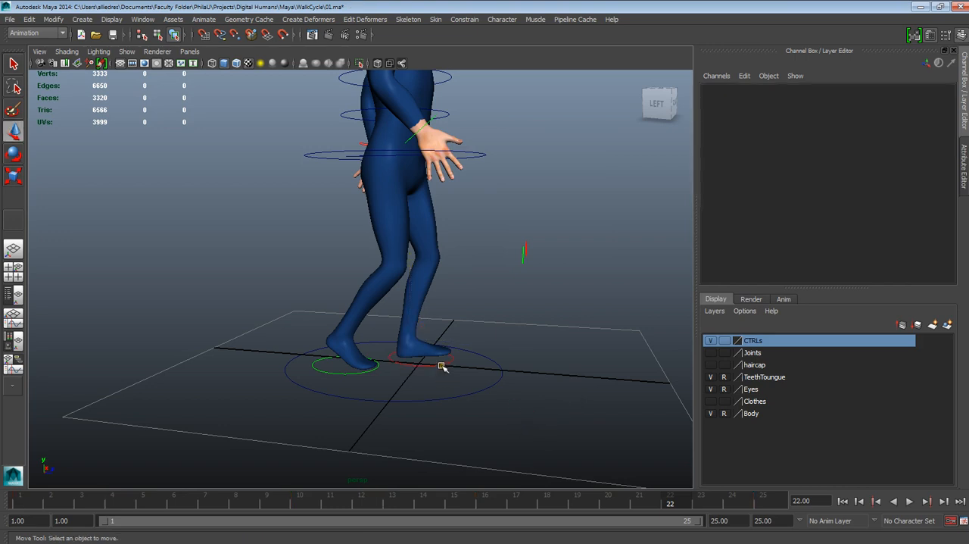
pyautogui.click(443, 366)
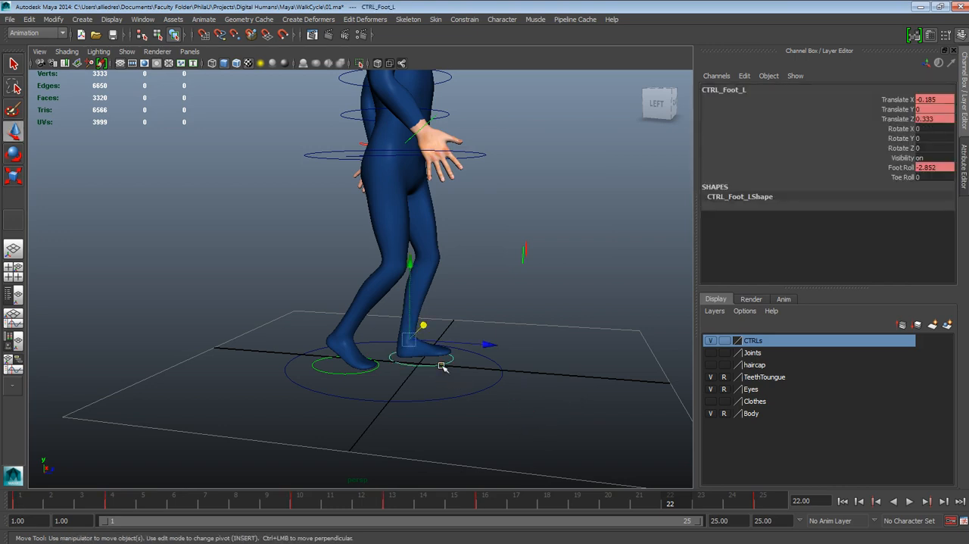
pyautogui.doubleClick(933, 99)
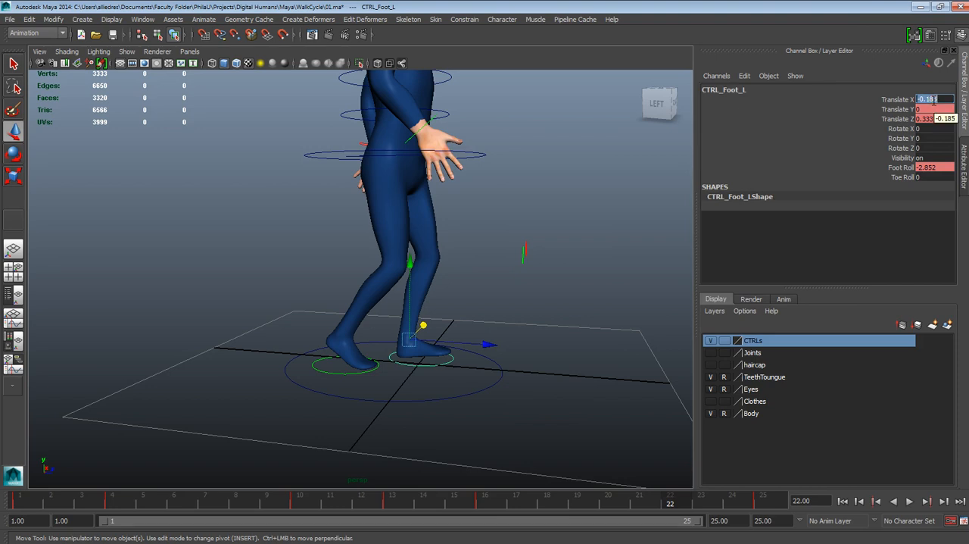
pyautogui.press('BackSpace')
pyautogui.write('.18')
pyautogui.press('Return')
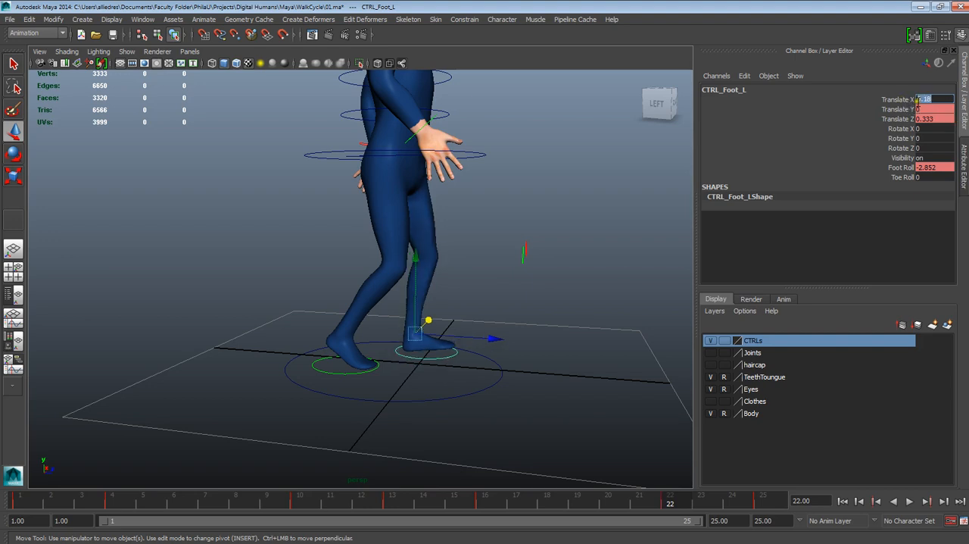
pyautogui.press('Return')
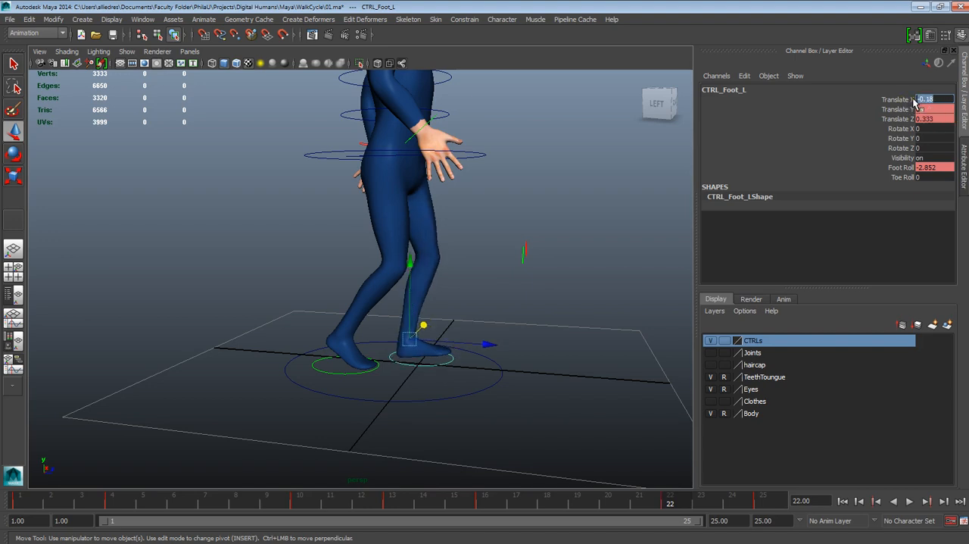
# - Set the left foot control's Translate Y to 0.1 and Translate Z to 0.6 at frame 22
pyautogui.click(927, 110)
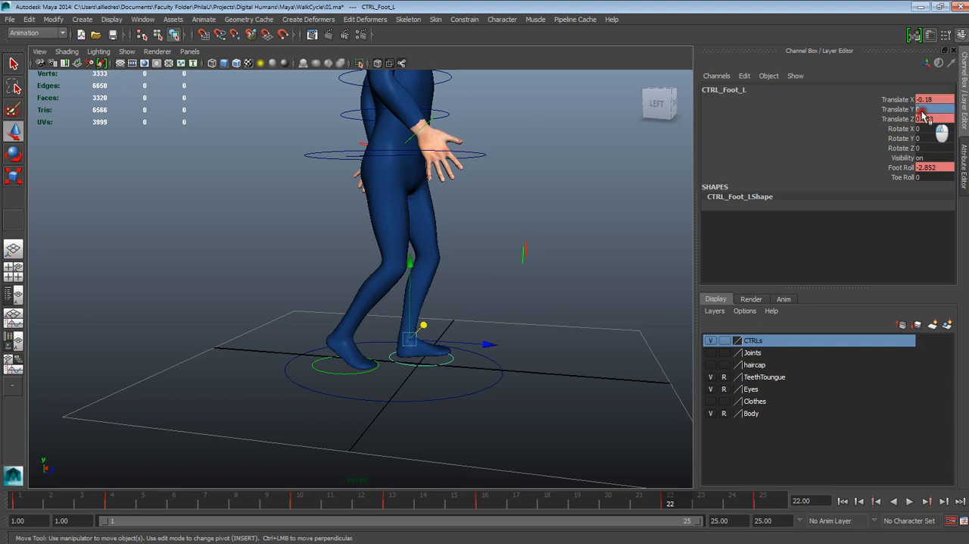
pyautogui.press('Return')
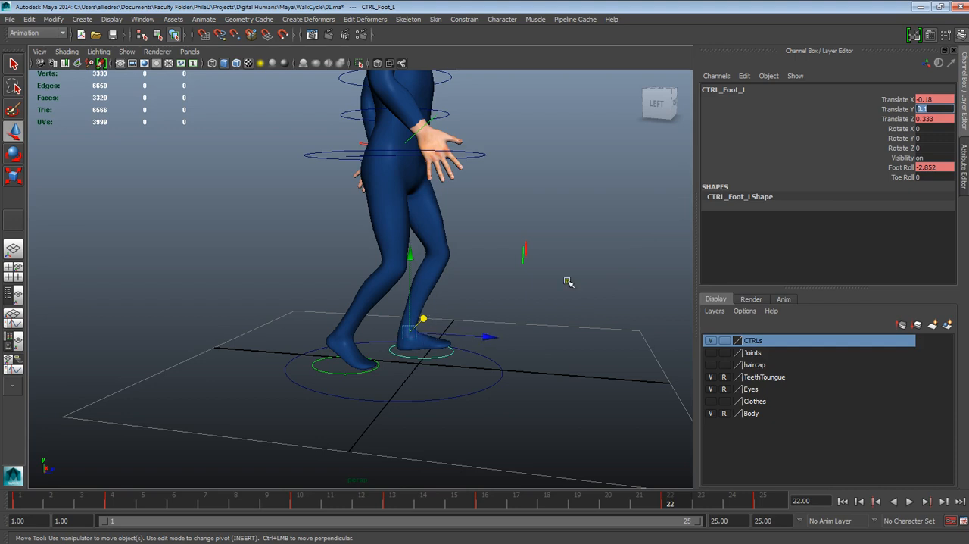
pyautogui.click(928, 120)
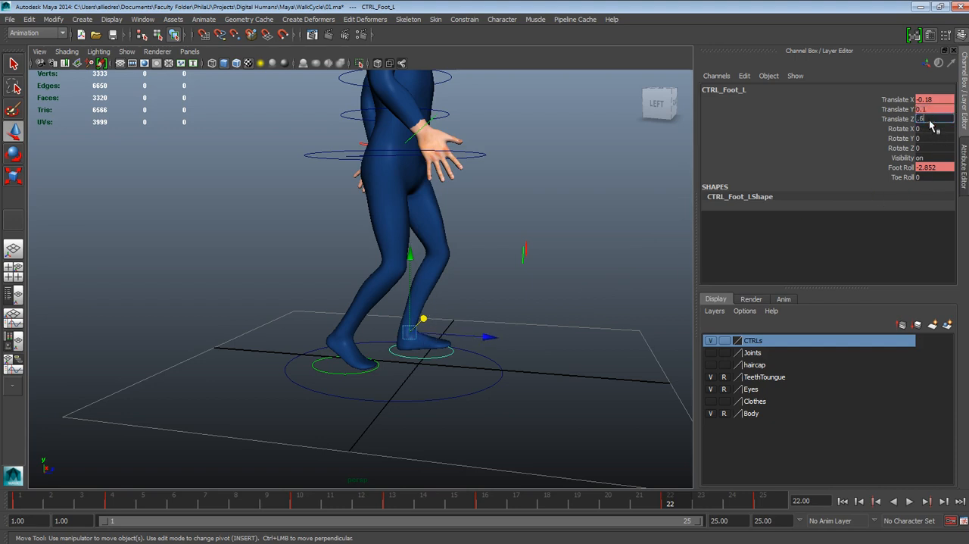
pyautogui.press('Return')
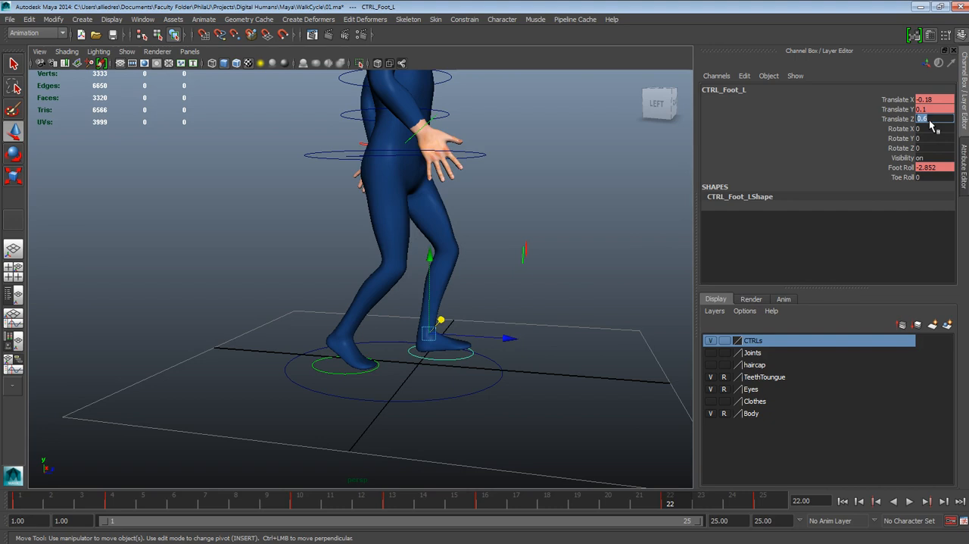
# - Set the left foot control's Foot Roll at frame 22 to -5 and review the motion by playing and scrubbing the cycle
pyautogui.click(930, 167)
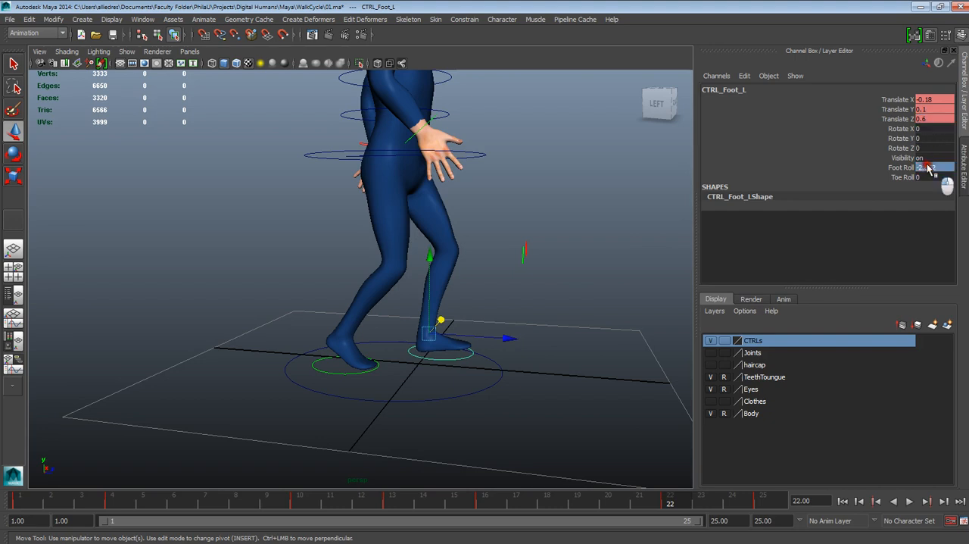
pyautogui.write('-5')
pyautogui.press('Return')
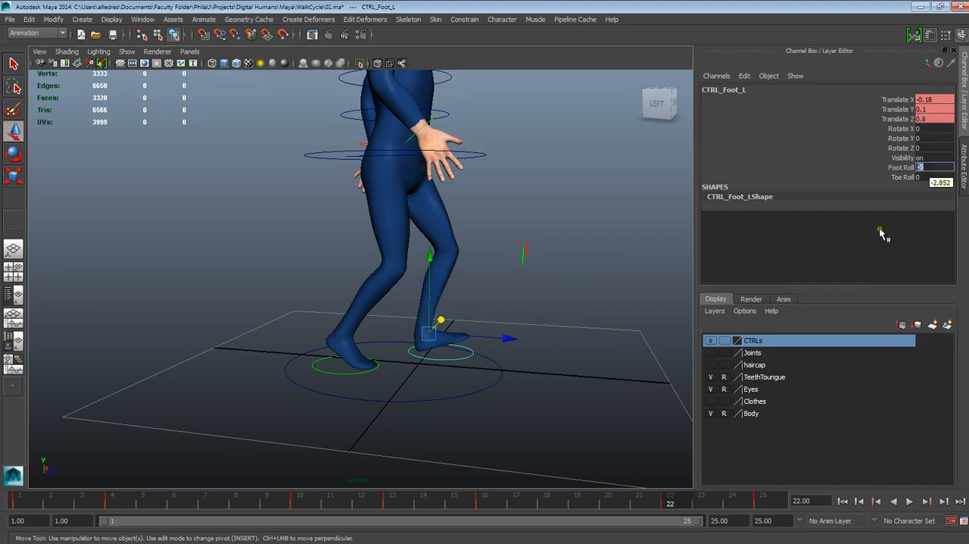
pyautogui.hotkey('alt', 'v')
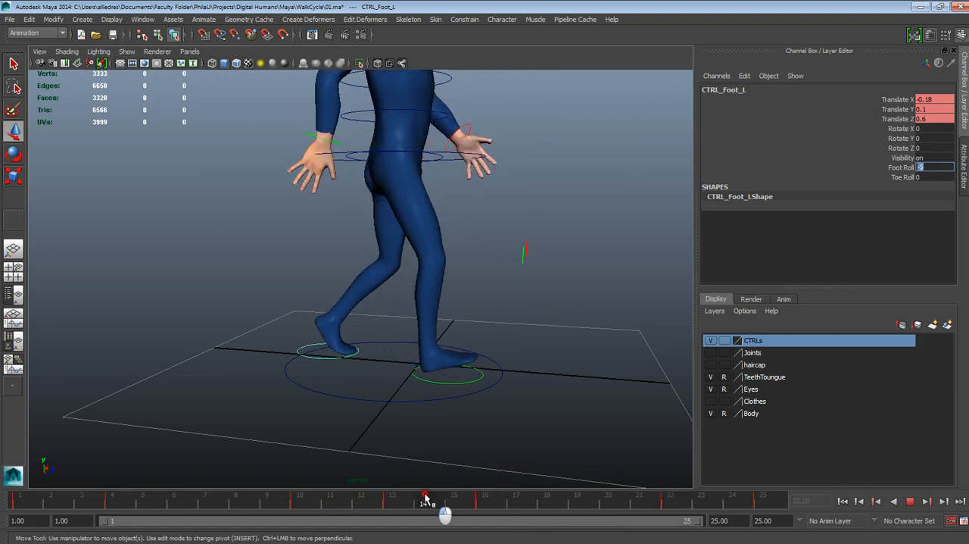
pyautogui.moveTo(426, 498); pyautogui.dragTo(671, 502)
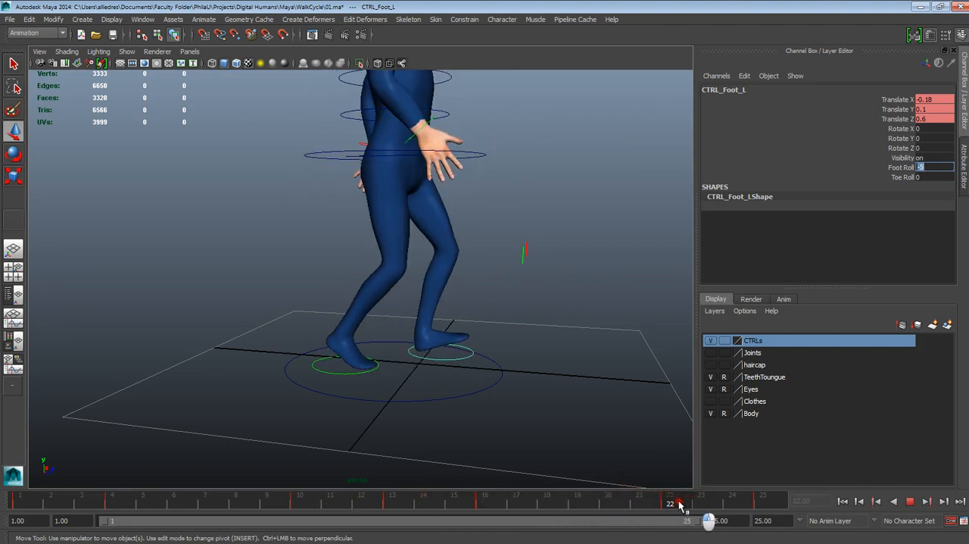
# - Set the right foot control's Translate X at frame 22 to 0.2
pyautogui.click(360, 372)
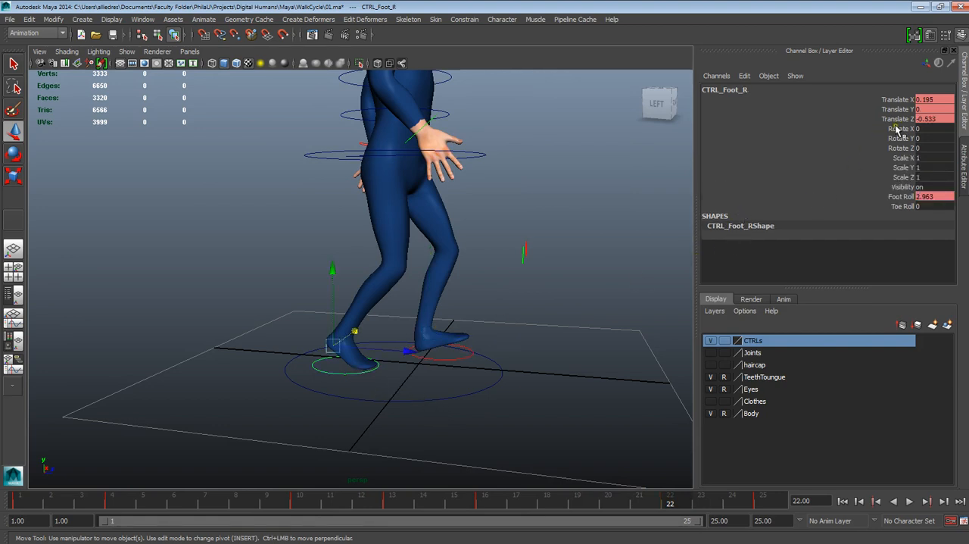
pyautogui.click(932, 102)
pyautogui.write('-.2')
pyautogui.press('Return')
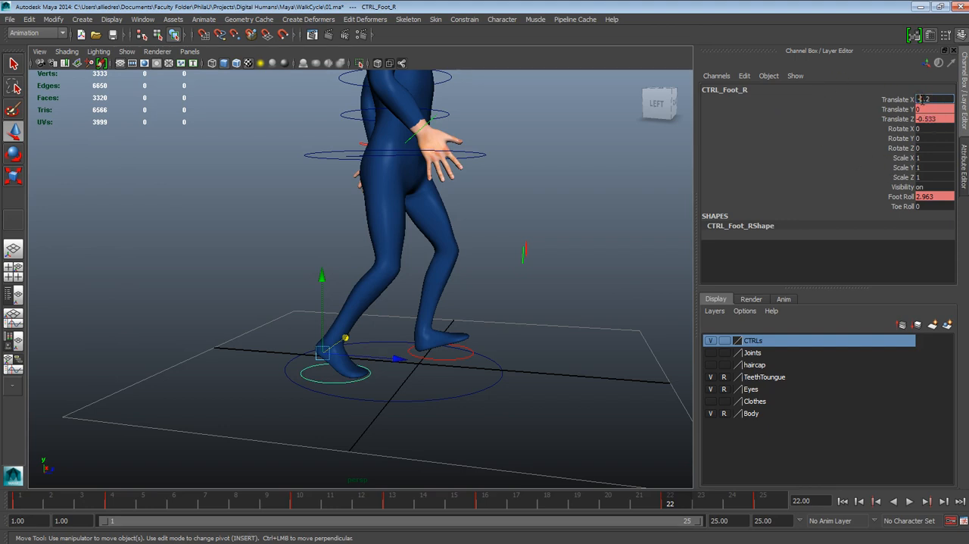
pyautogui.press('Return')
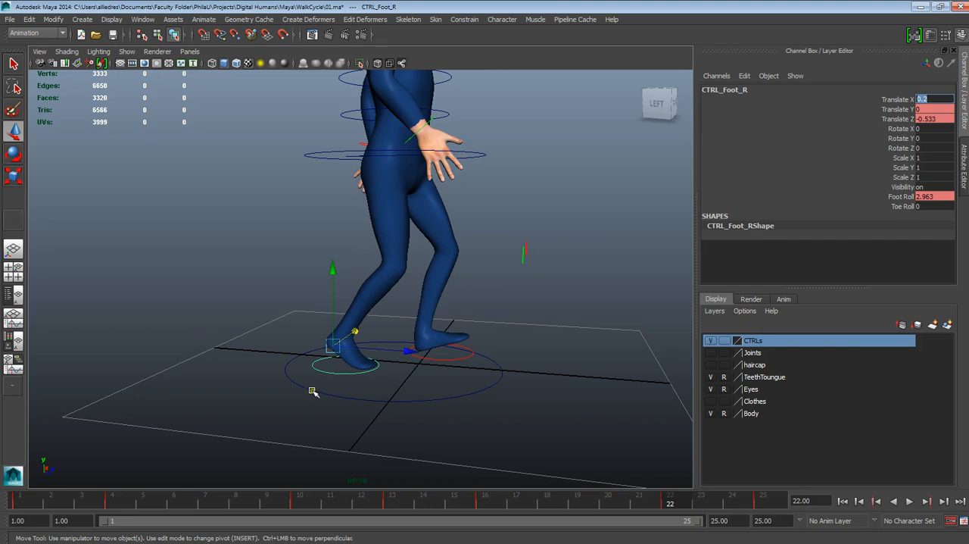
# - Keep the right foot control's Translate Y at 0 and set its Translate Z to -0.08 at frame 22
pyautogui.keyDown('alt'); pyautogui.moveTo(312, 391); pyautogui.dragTo(287, 374); pyautogui.keyUp('alt')
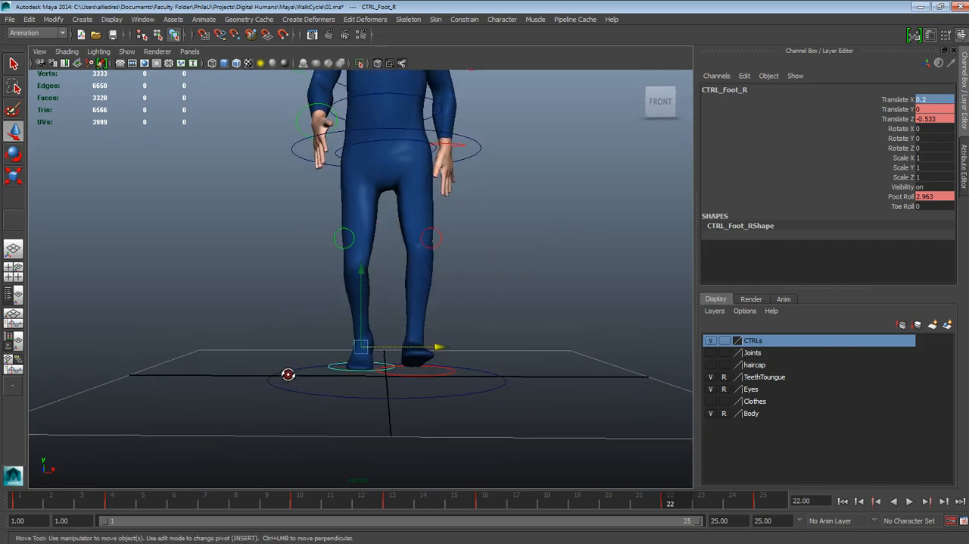
pyautogui.click(928, 109)
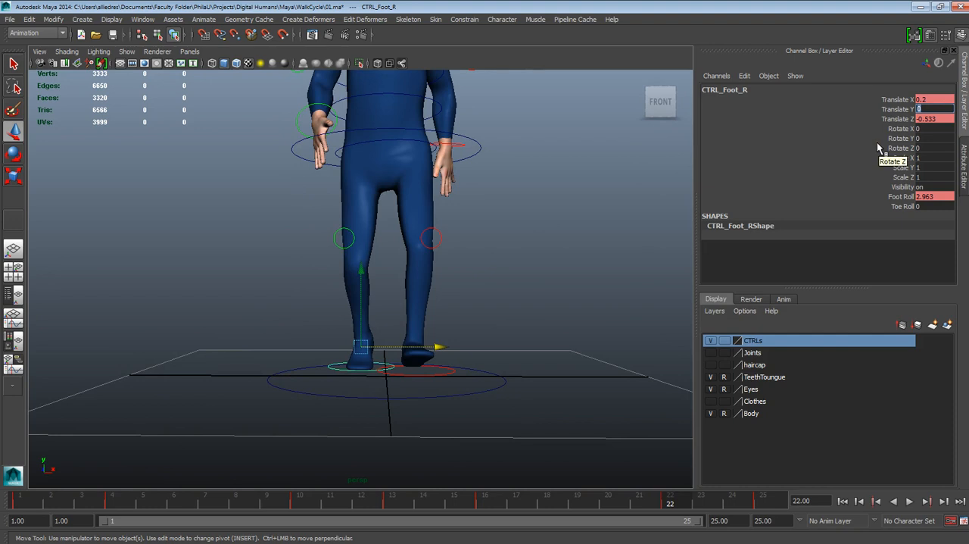
pyautogui.click(933, 123)
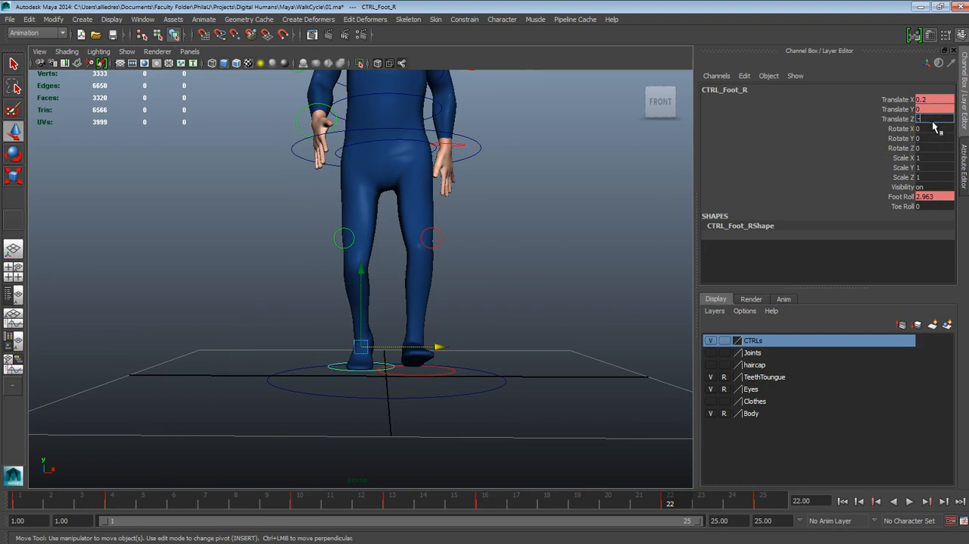
pyautogui.write('-.08')
pyautogui.press('Return')
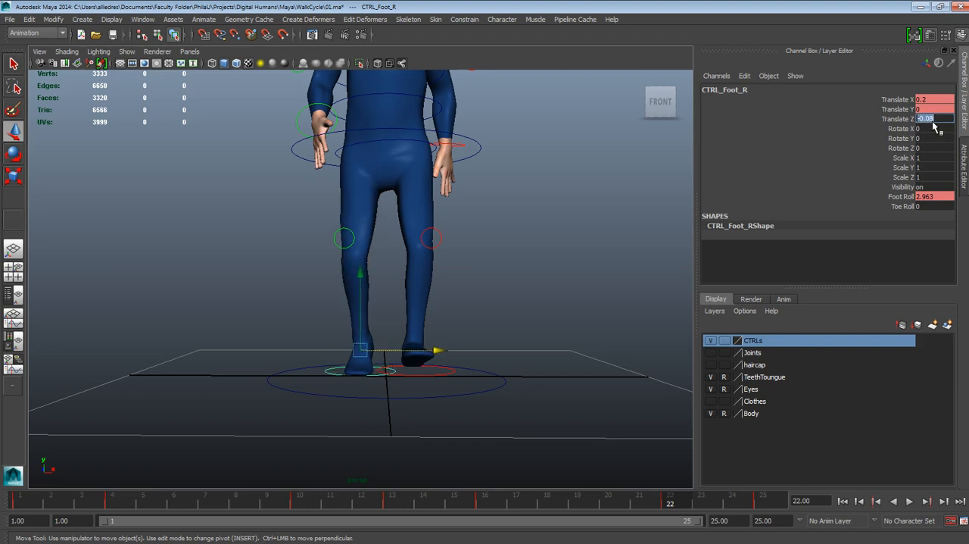
# - Try a Translate Z of 0.08 on the right foot control at frame 22 and return it to -0.08
pyautogui.keyDown('alt'); pyautogui.moveTo(436, 298); pyautogui.dragTo(598, 324); pyautogui.keyUp('alt')
pyautogui.click(920, 119)
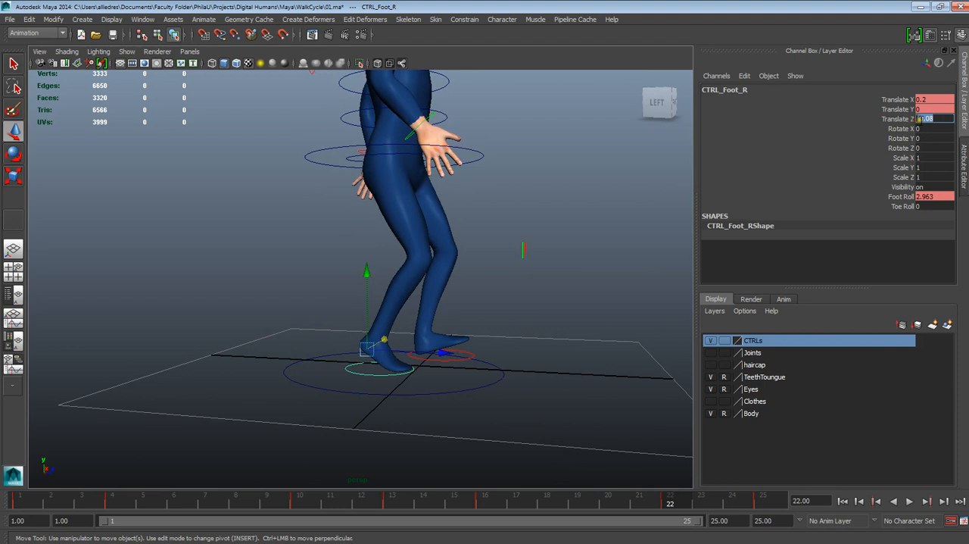
pyautogui.click(918, 119)
pyautogui.press('Return')
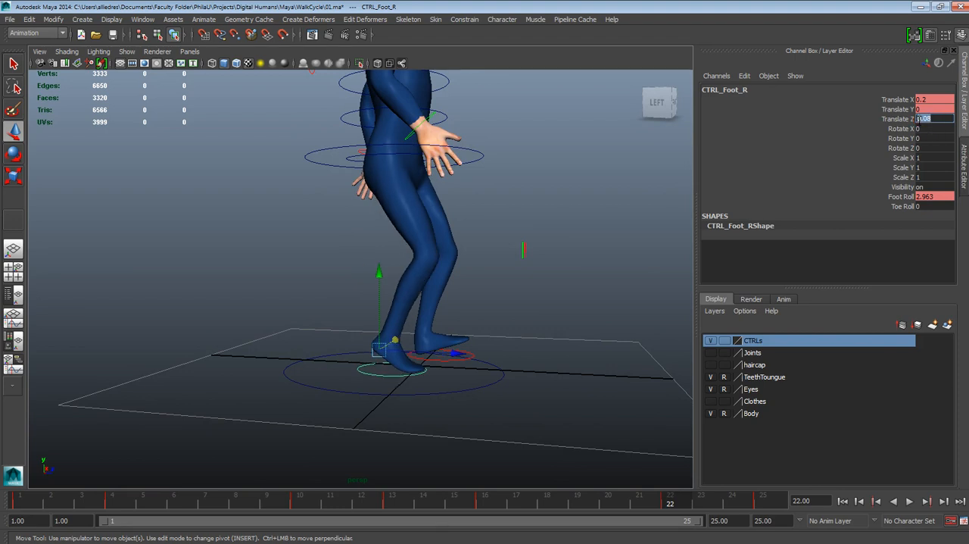
pyautogui.write('-')
pyautogui.press('Return')
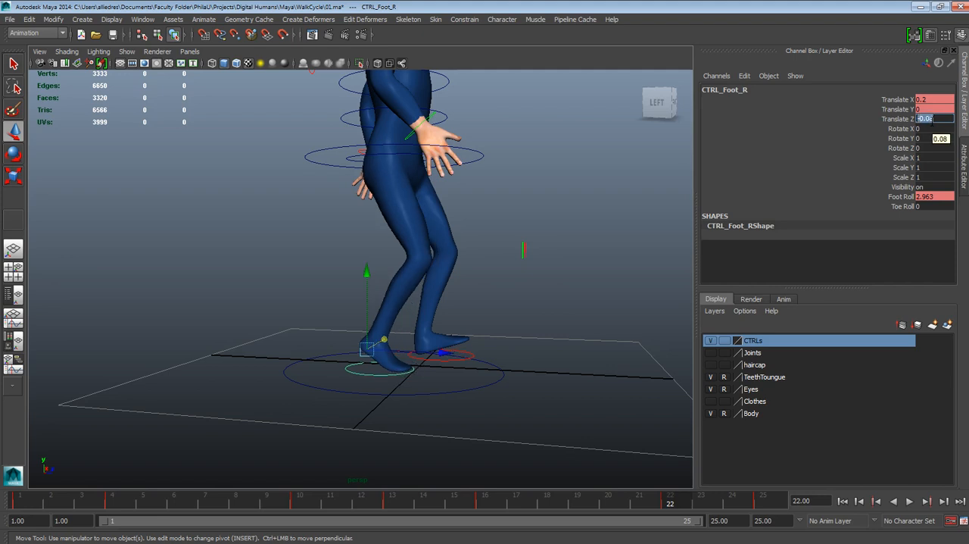
# - Check the left foot control's channel values at frame 10 for comparison with the right foot at frame 22
pyautogui.keyDown('alt'); pyautogui.moveTo(379, 345); pyautogui.dragTo(411, 349); pyautogui.keyUp('alt')
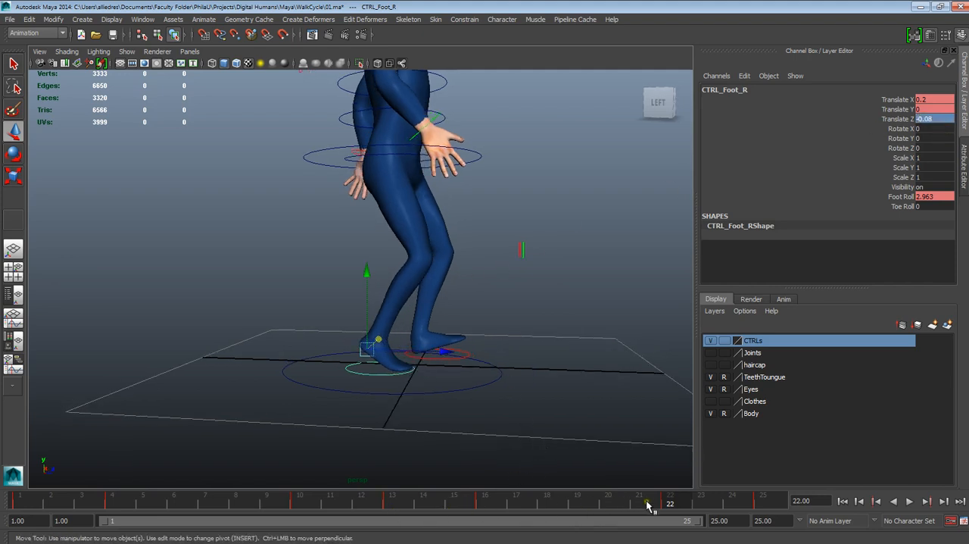
pyautogui.moveTo(672, 500); pyautogui.dragTo(299, 500)
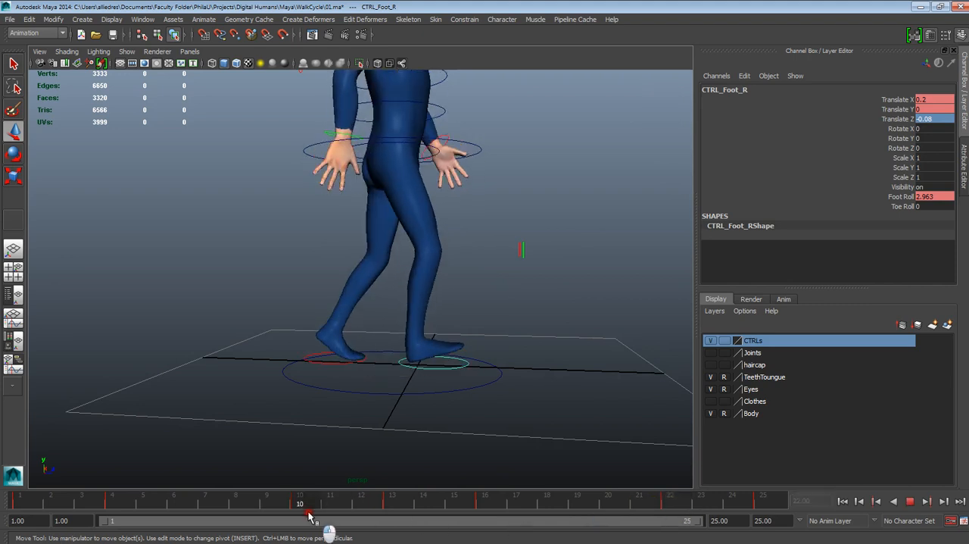
pyautogui.click(329, 364)
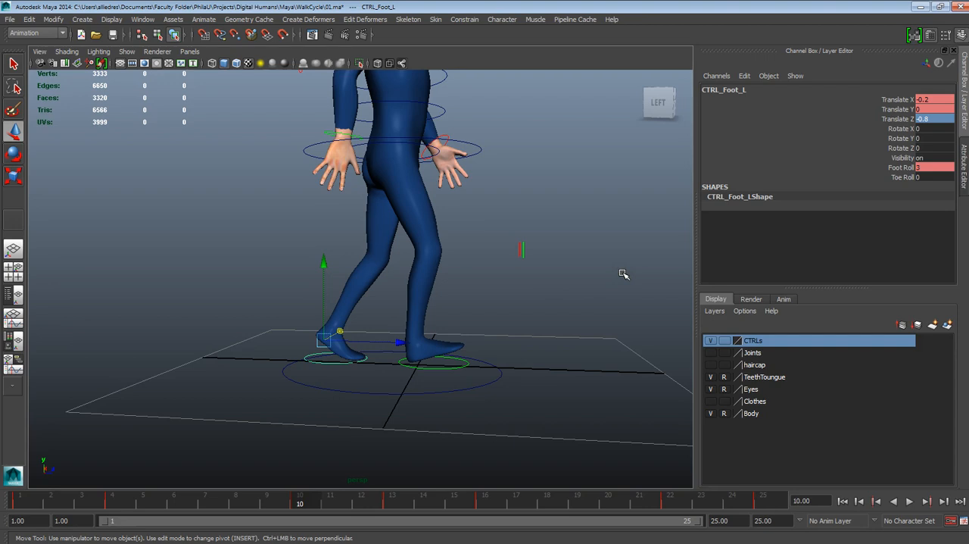
# - Set the right foot control's Translate Z at frame 22 to -0.8
pyautogui.click(670, 501)
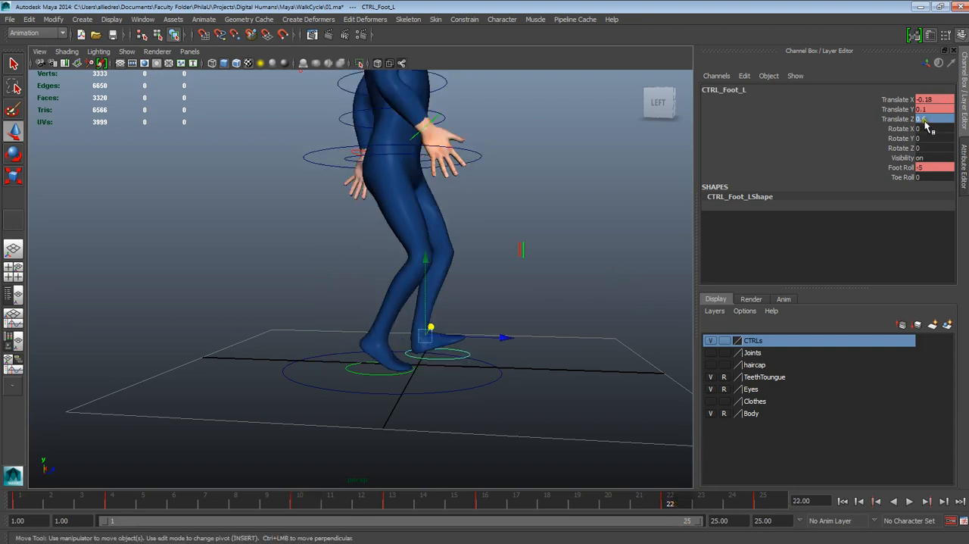
pyautogui.click(925, 120)
pyautogui.moveTo(923, 120); pyautogui.dragTo(930, 121)
pyautogui.click(405, 385)
pyautogui.click(396, 374)
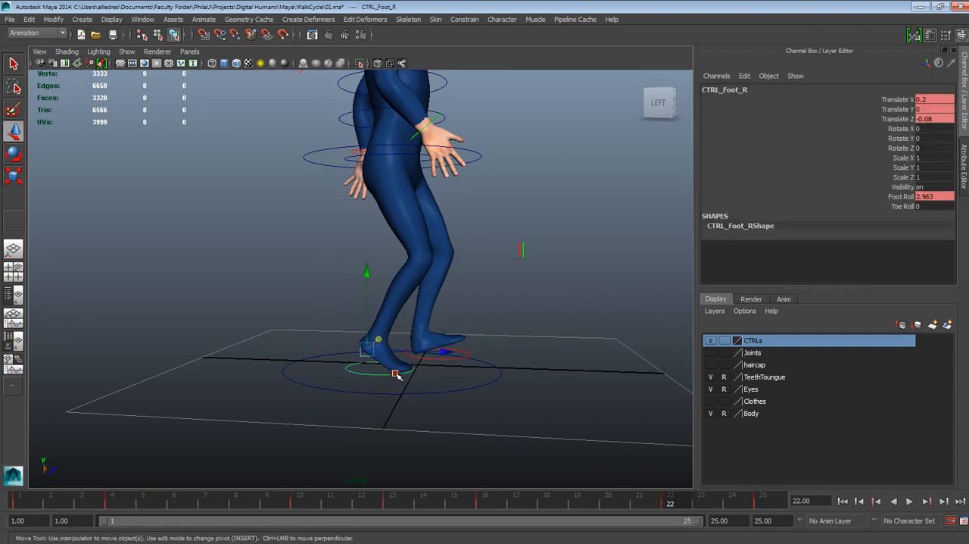
pyautogui.click(925, 119)
pyautogui.press('Return')
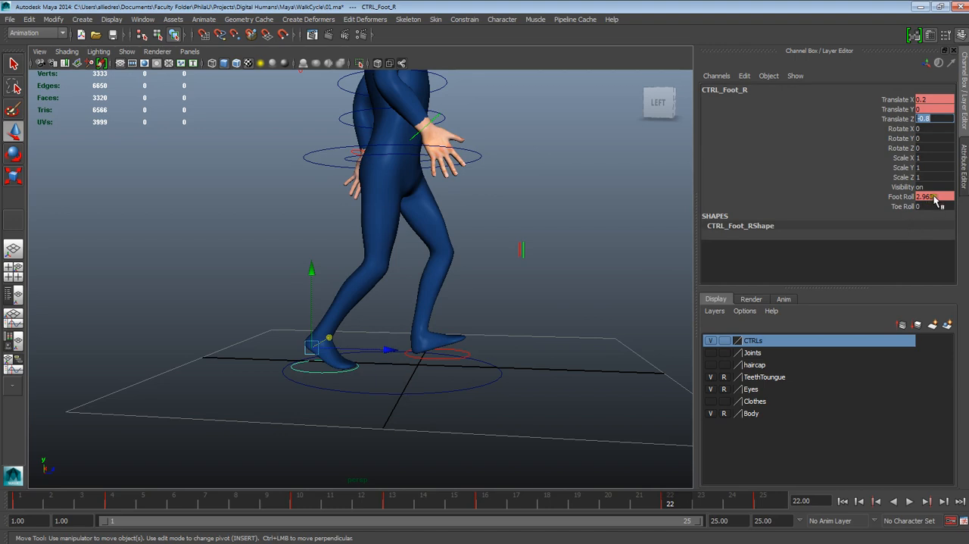
# - Set the right foot control's Foot Roll at frame 22 to 3 and clear the selection
pyautogui.click(936, 197)
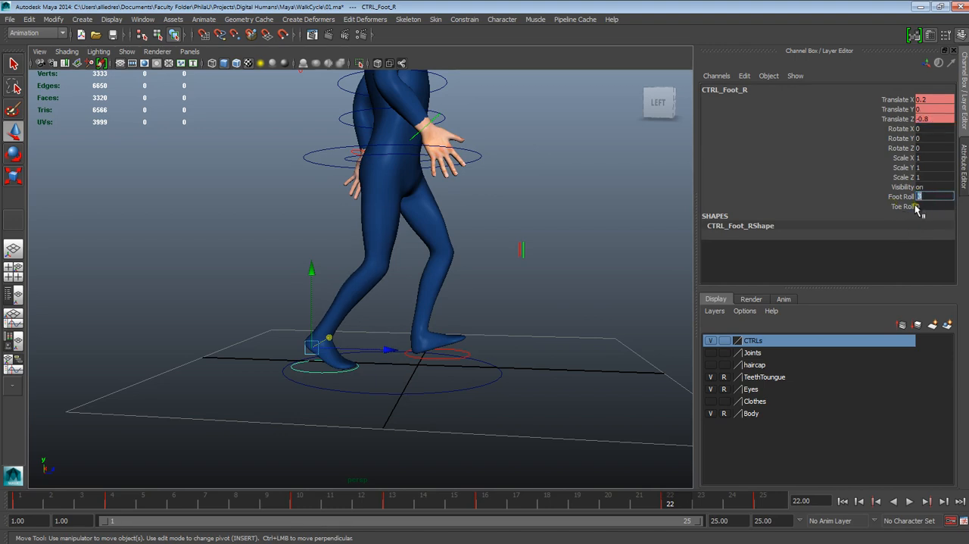
pyautogui.click(908, 197)
pyautogui.click(922, 196)
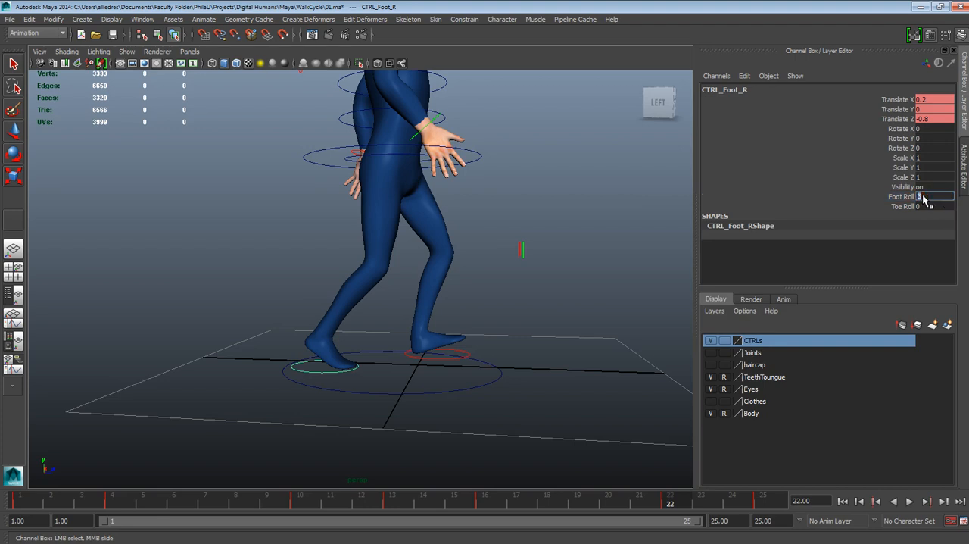
pyautogui.click(565, 314)
pyautogui.press('w')
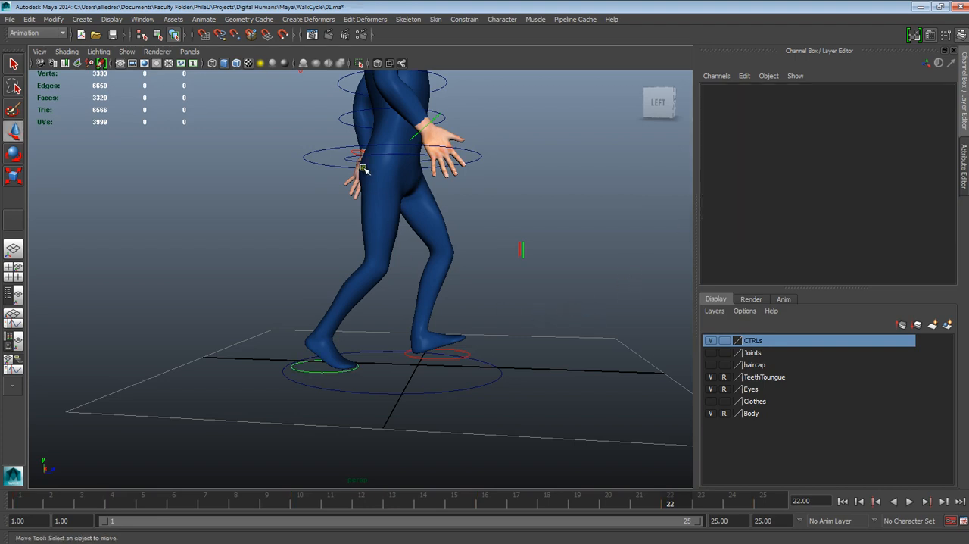
# - Copy the root control's Translate Y of -0.005 from frame 10 to frame 22
pyautogui.click(485, 160)
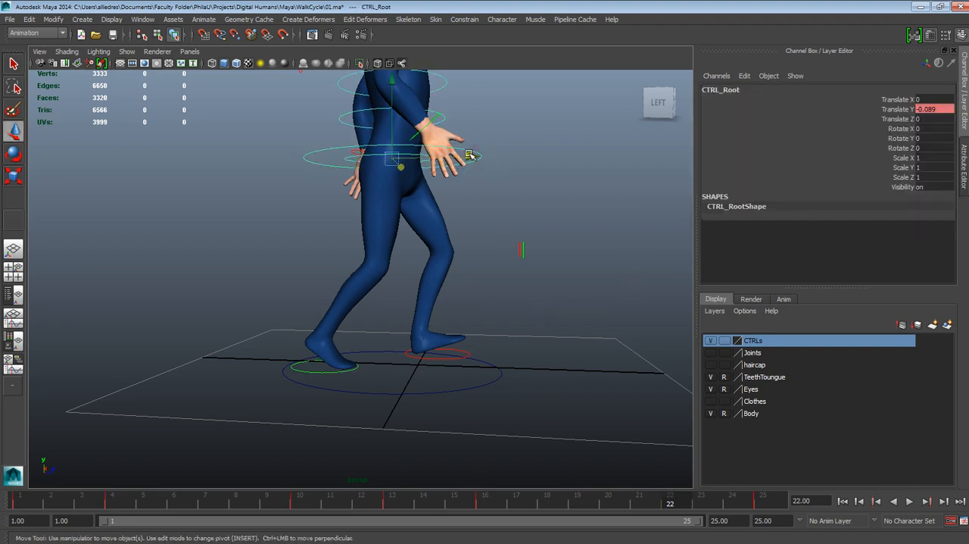
pyautogui.moveTo(675, 504); pyautogui.dragTo(308, 513)
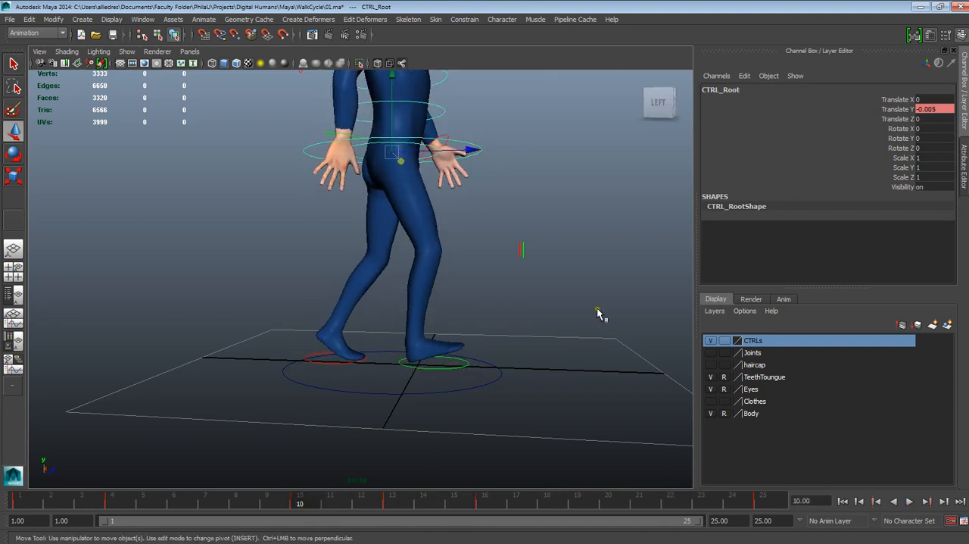
pyautogui.doubleClick(930, 109)
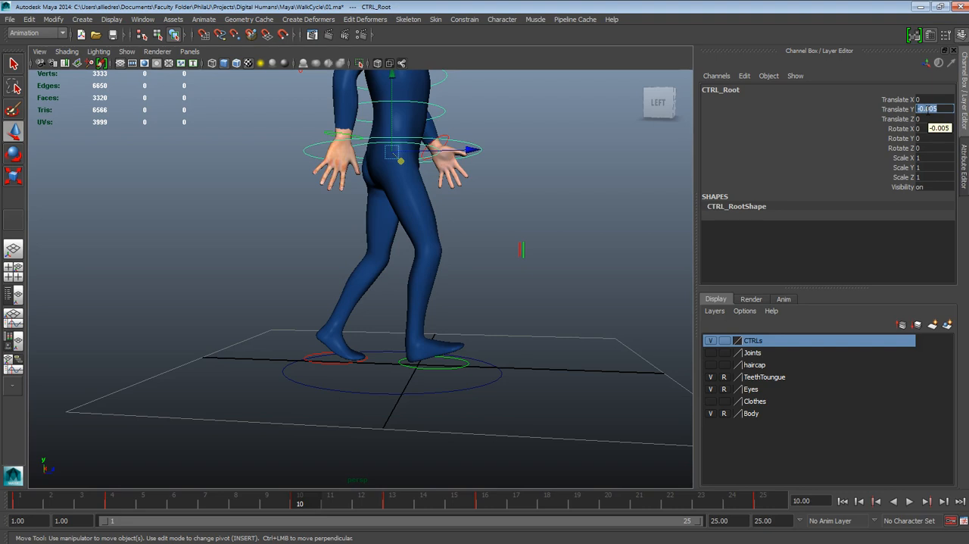
pyautogui.hotkey('alt', 'v')
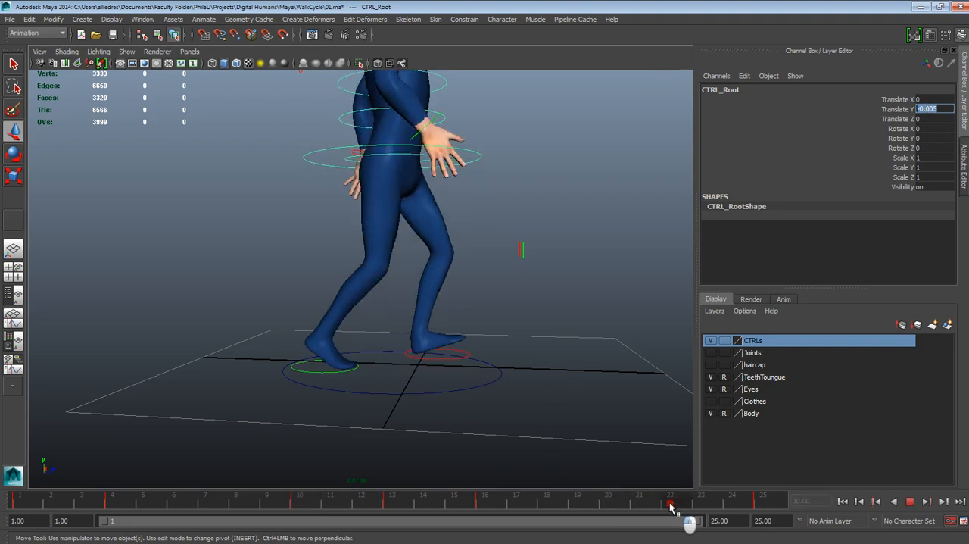
pyautogui.click(671, 504)
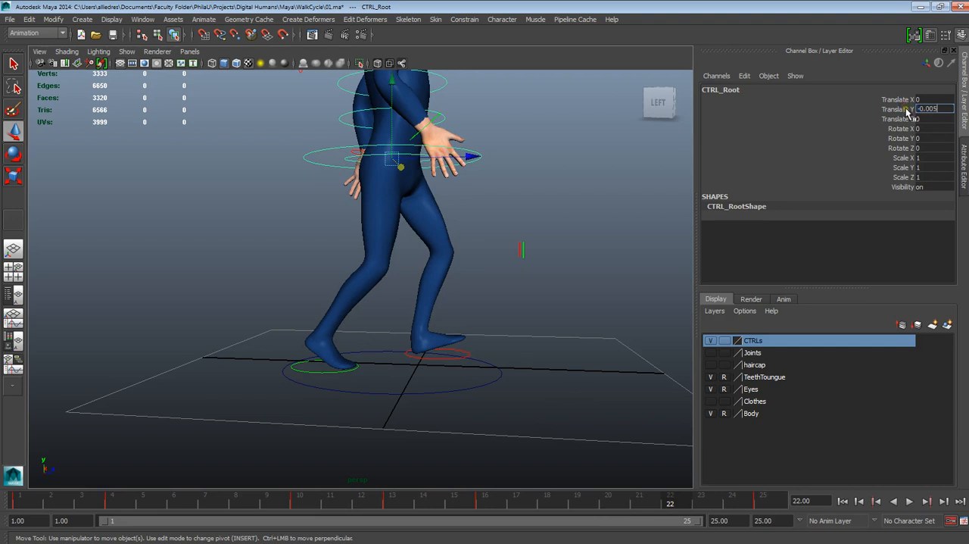
pyautogui.press('Return')
# - Play the walk cycle and examine the leg and body motion from the side and the front
pyautogui.keyDown('alt'); pyautogui.moveTo(566, 244); pyautogui.dragTo(513, 308); pyautogui.keyUp('alt')
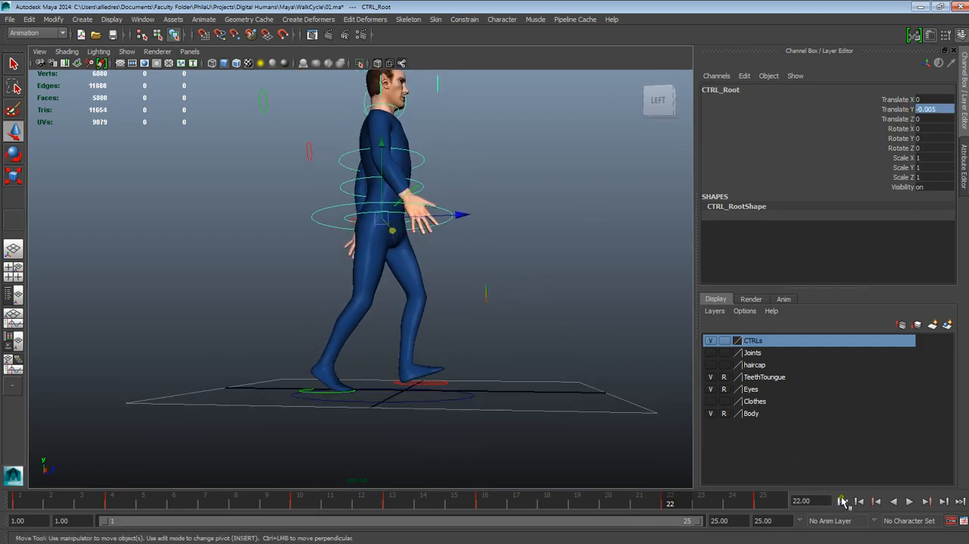
pyautogui.click(908, 501)
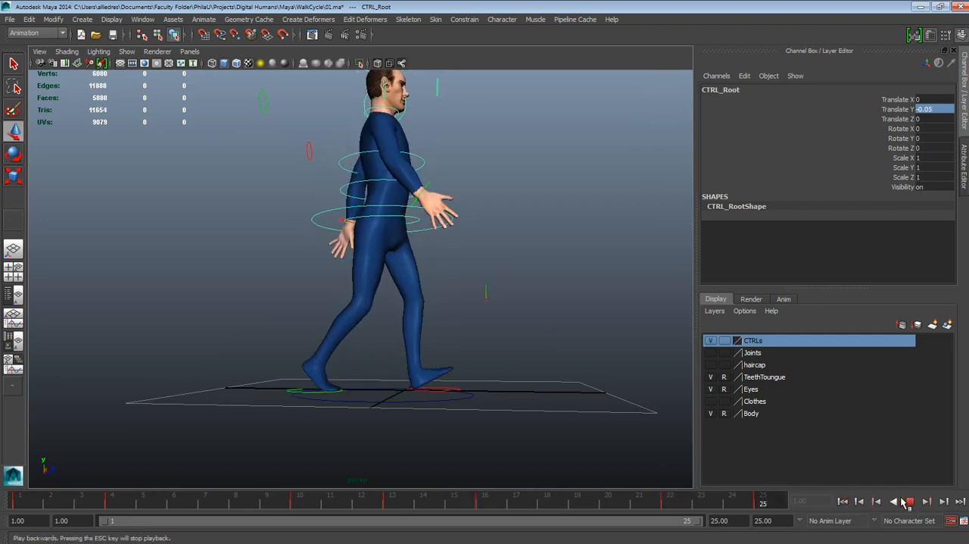
pyautogui.keyDown('alt'); pyautogui.moveTo(462, 337); pyautogui.dragTo(398, 347); pyautogui.keyUp('alt')
pyautogui.keyDown('alt'); pyautogui.moveTo(421, 347); pyautogui.dragTo(396, 287, button='right'); pyautogui.keyUp('alt')
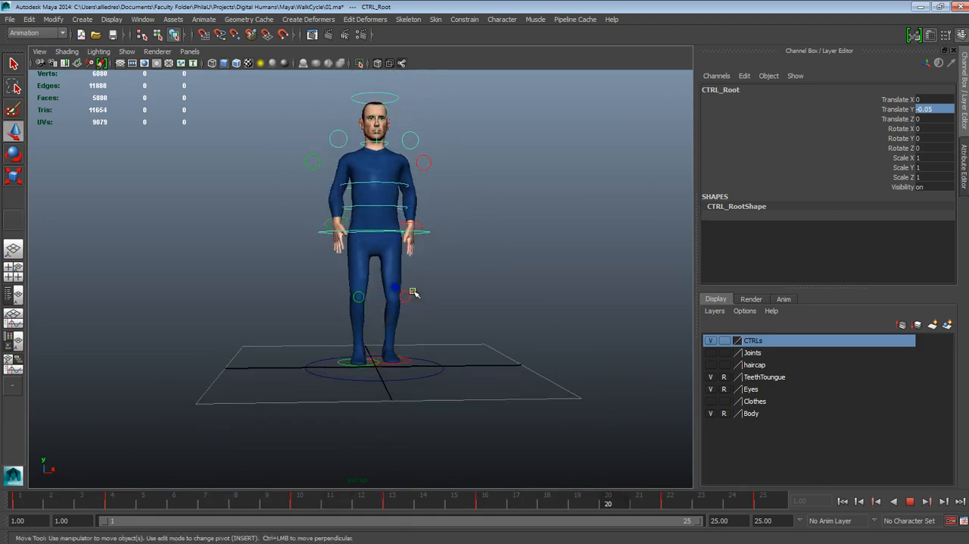
pyautogui.keyDown('alt'); pyautogui.moveTo(413, 291); pyautogui.dragTo(514, 367); pyautogui.keyUp('alt')
pyautogui.keyDown('alt'); pyautogui.moveTo(515, 368); pyautogui.dragTo(526, 455, button='right'); pyautogui.keyUp('alt')
pyautogui.keyDown('alt'); pyautogui.moveTo(526, 456); pyautogui.dragTo(528, 446); pyautogui.keyUp('alt')
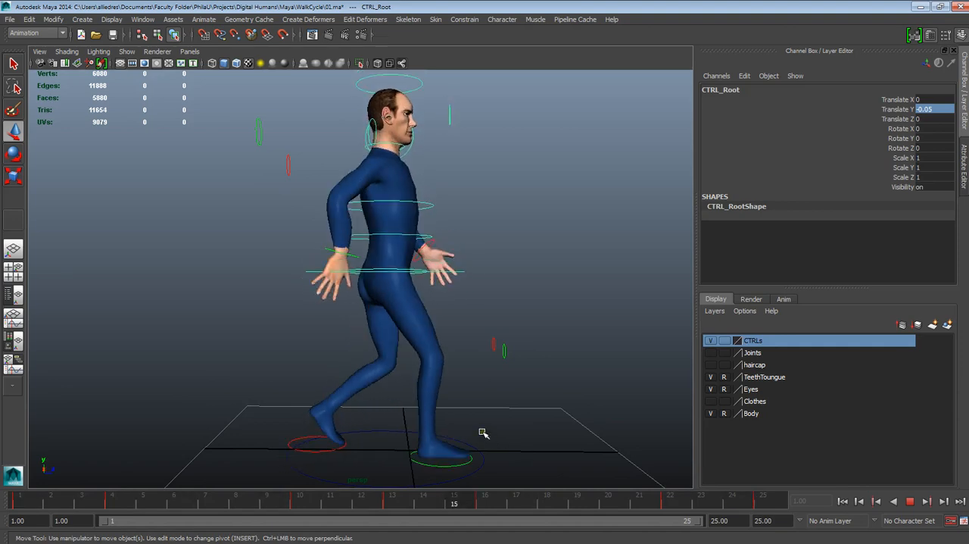
pyautogui.keyDown('alt'); pyautogui.moveTo(483, 432); pyautogui.dragTo(468, 372); pyautogui.keyUp('alt')
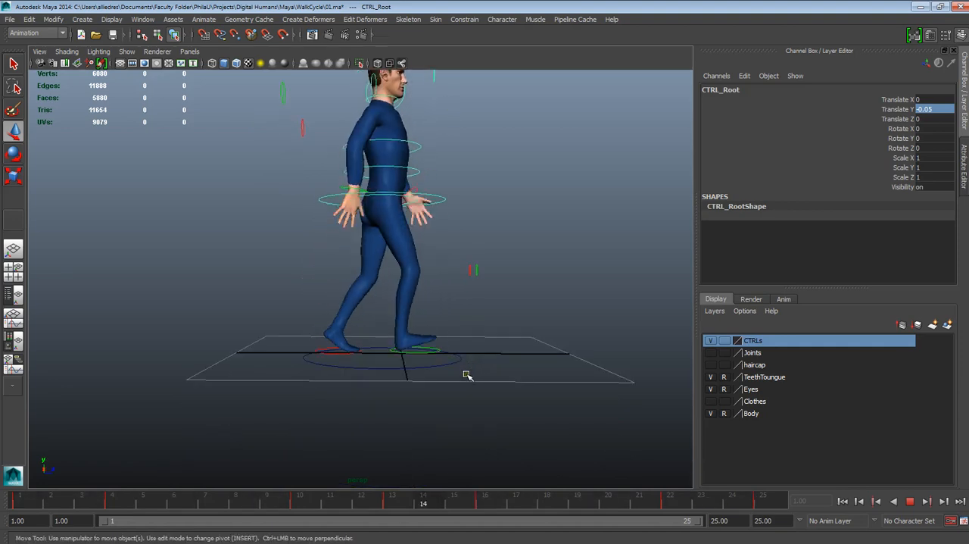
# - Review the walk cycle reference image, checking the passing pose for frames 7 and 19
pyautogui.moveTo(968, 125); pyautogui.dragTo(365, 88)
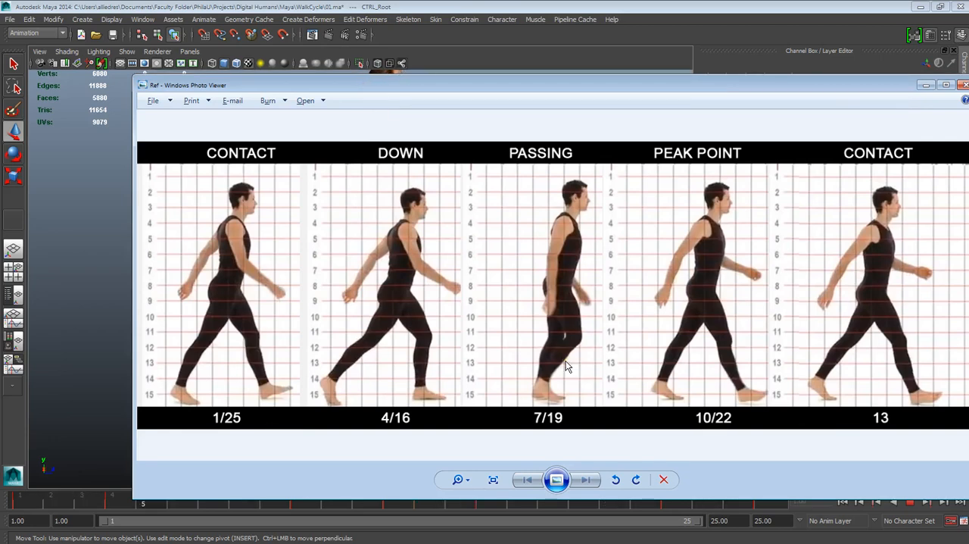
pyautogui.moveTo(688, 90); pyautogui.dragTo(600, 94)
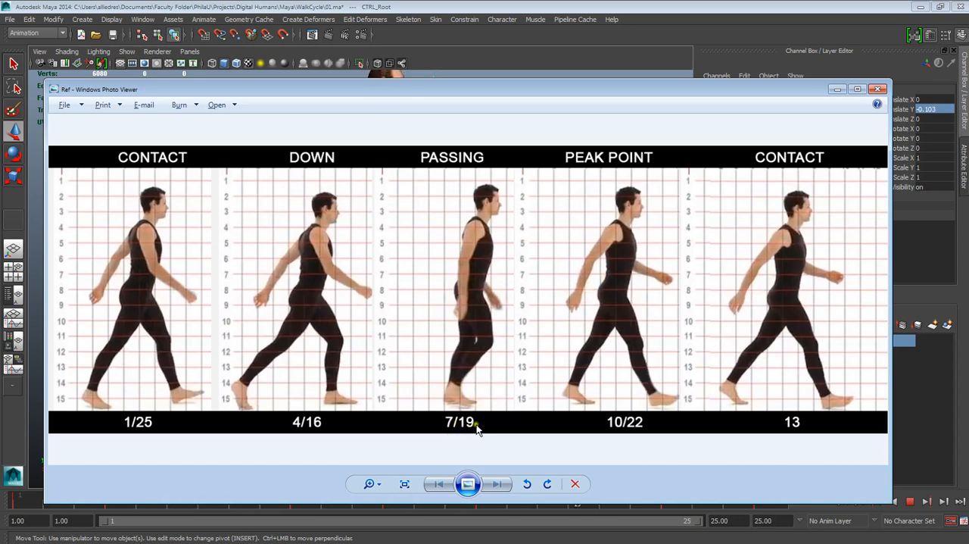
pyautogui.moveTo(467, 90); pyautogui.dragTo(968, 128)
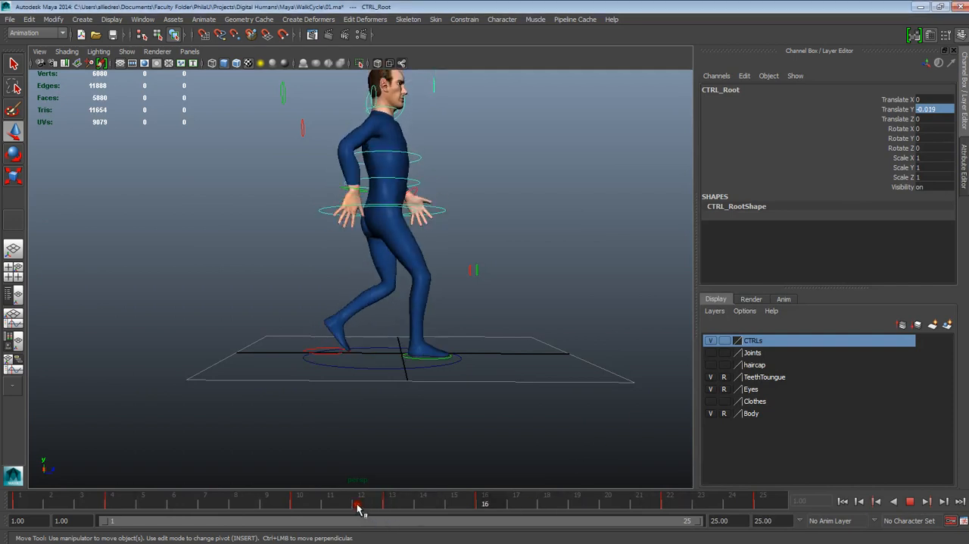
# - Stop playback and compare the character's pose at frame 7 with the passing pose in the reference image
pyautogui.click(908, 500)
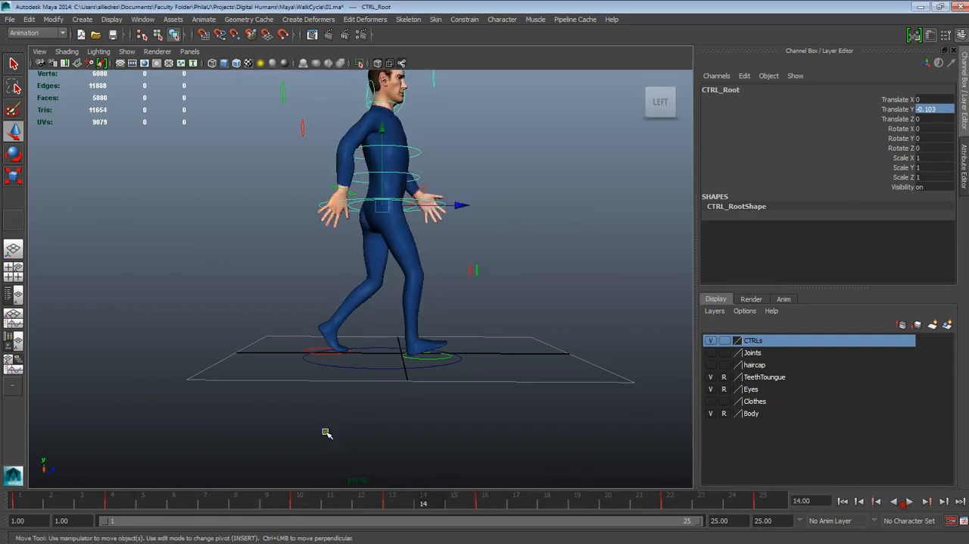
pyautogui.moveTo(243, 502); pyautogui.dragTo(204, 506)
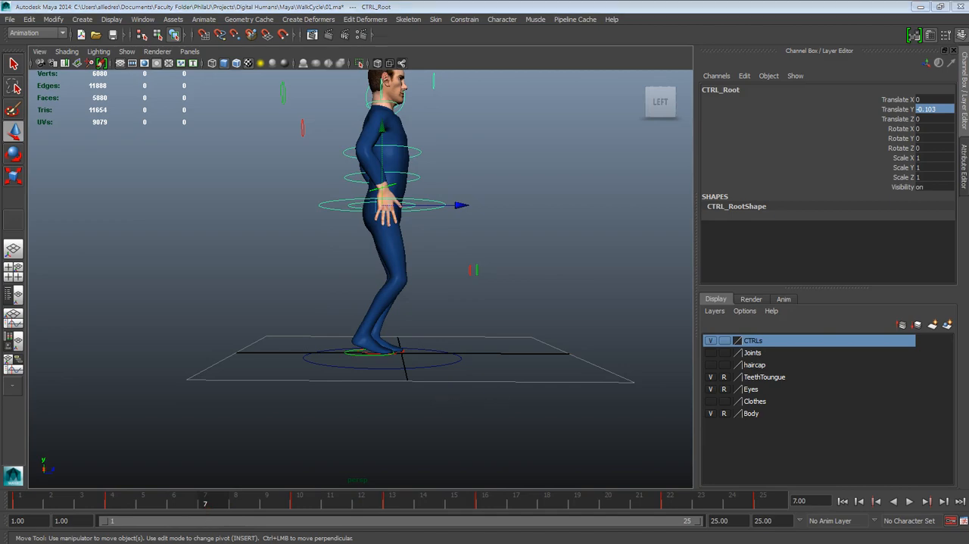
pyautogui.moveTo(968, 91); pyautogui.dragTo(663, 75)
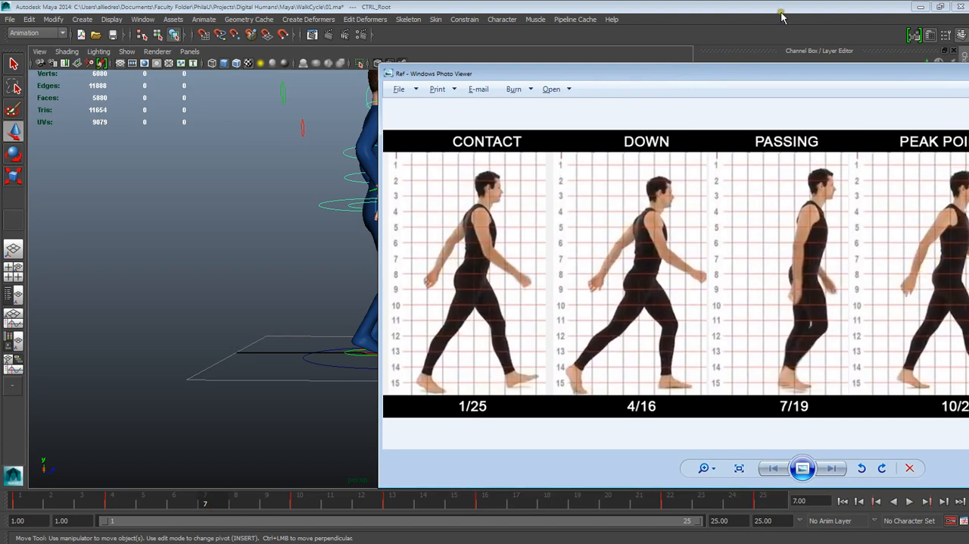
pyautogui.moveTo(757, 71); pyautogui.dragTo(968, 72)
pyautogui.keyDown('alt'); pyautogui.moveTo(621, 340); pyautogui.dragTo(347, 473); pyautogui.keyUp('alt')
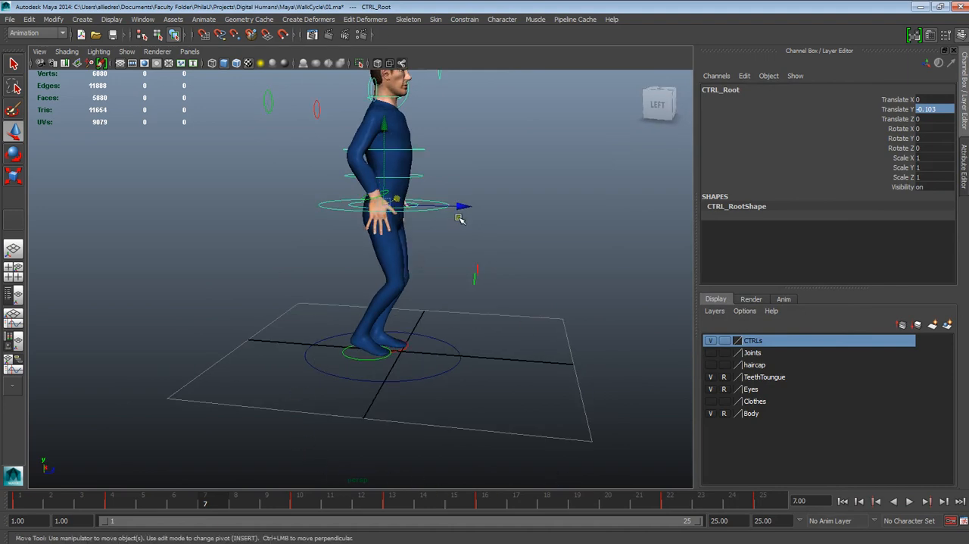
pyautogui.keyDown('alt'); pyautogui.moveTo(458, 219); pyautogui.dragTo(391, 317); pyautogui.keyUp('alt')
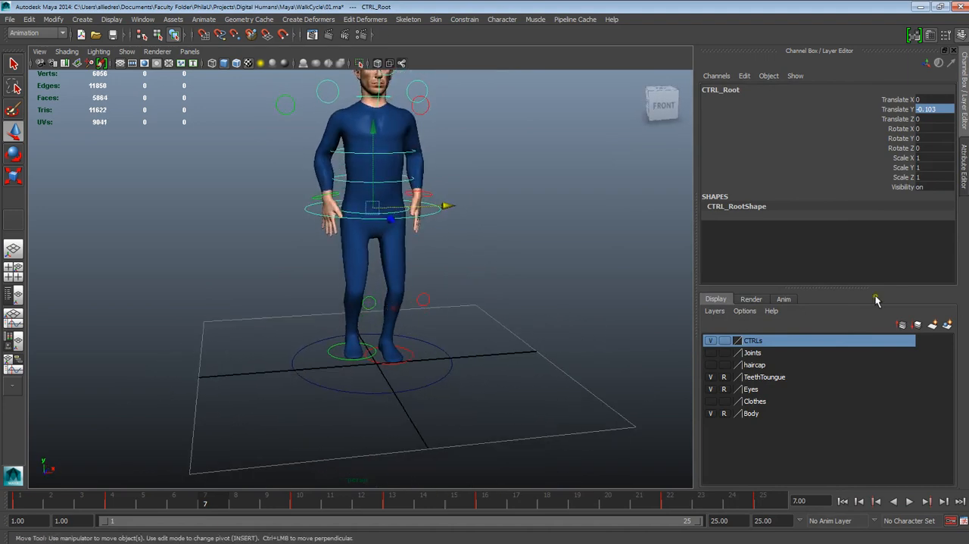
pyautogui.keyDown('alt'); pyautogui.moveTo(567, 299); pyautogui.dragTo(469, 242); pyautogui.keyUp('alt')
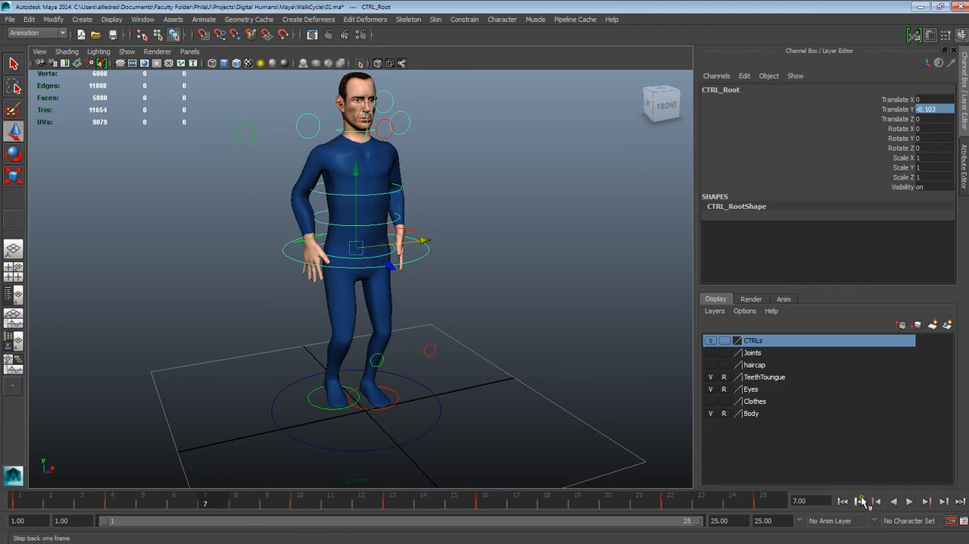
# - Play the walk cycle from the first frame and examine the whole character from the front
pyautogui.click(844, 501)
pyautogui.click(909, 501)
pyautogui.keyDown('alt'); pyautogui.moveTo(511, 370); pyautogui.dragTo(503, 372); pyautogui.keyUp('alt')
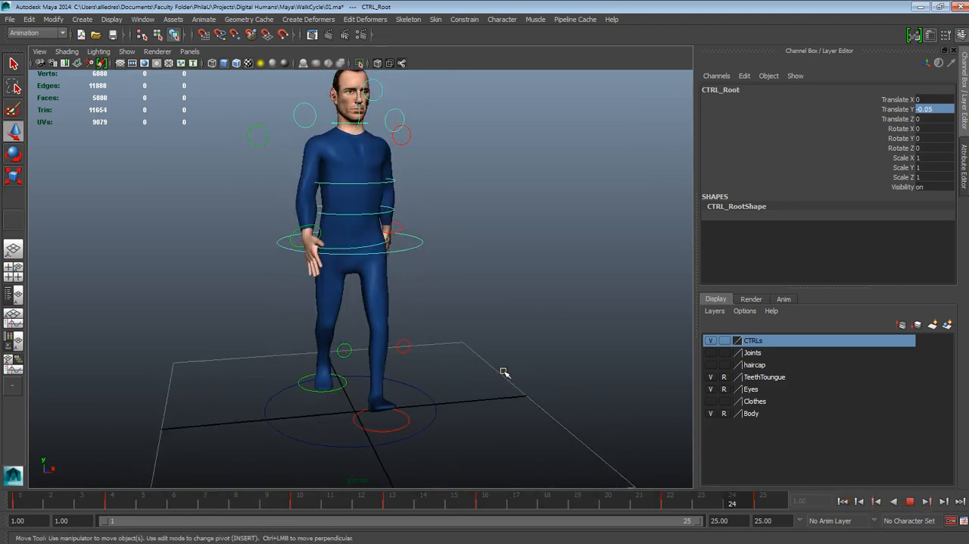
pyautogui.scroll(-2, 508, 364)
pyautogui.keyDown('alt'); pyautogui.moveTo(515, 371); pyautogui.dragTo(506, 371); pyautogui.keyUp('alt')
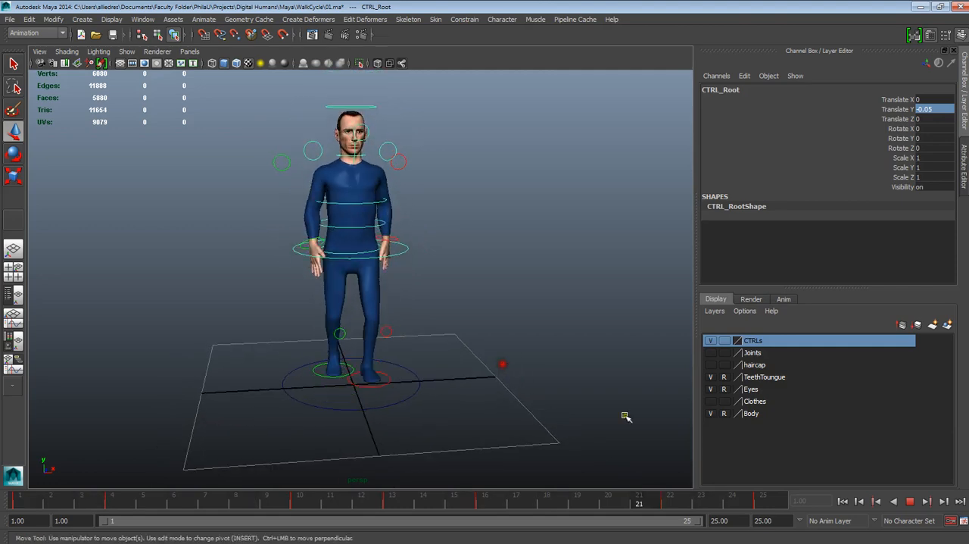
pyautogui.moveTo(833, 542)
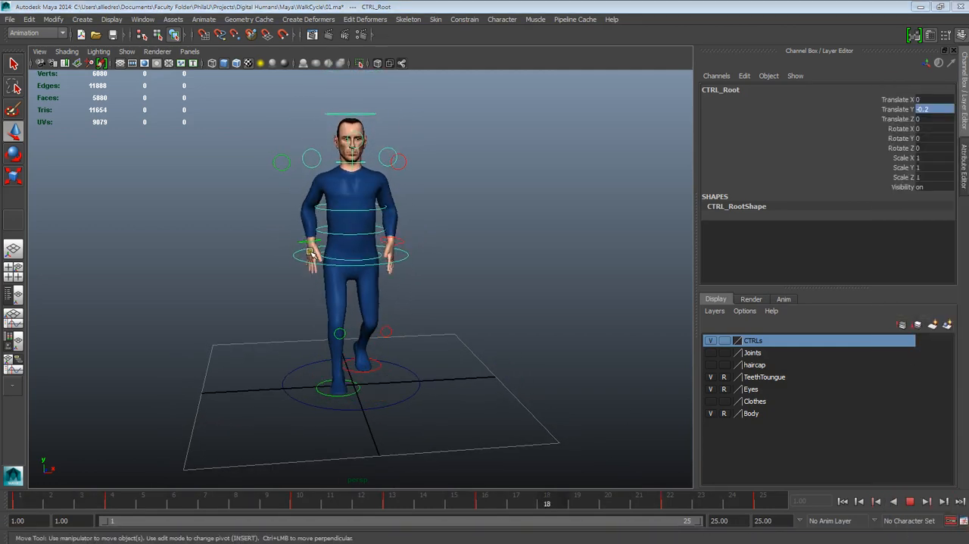
# - Examine the torso, arms and head up close from the front and side during the walk cycle playback
pyautogui.keyDown('alt'); pyautogui.moveTo(363, 242); pyautogui.dragTo(463, 340); pyautogui.keyUp('alt')
pyautogui.keyDown('alt'); pyautogui.moveTo(457, 290); pyautogui.dragTo(363, 252); pyautogui.keyUp('alt')
pyautogui.keyDown('alt'); pyautogui.moveTo(413, 342); pyautogui.dragTo(408, 403, button='middle'); pyautogui.keyUp('alt')
pyautogui.keyDown('alt'); pyautogui.moveTo(388, 339); pyautogui.dragTo(336, 331); pyautogui.keyUp('alt')
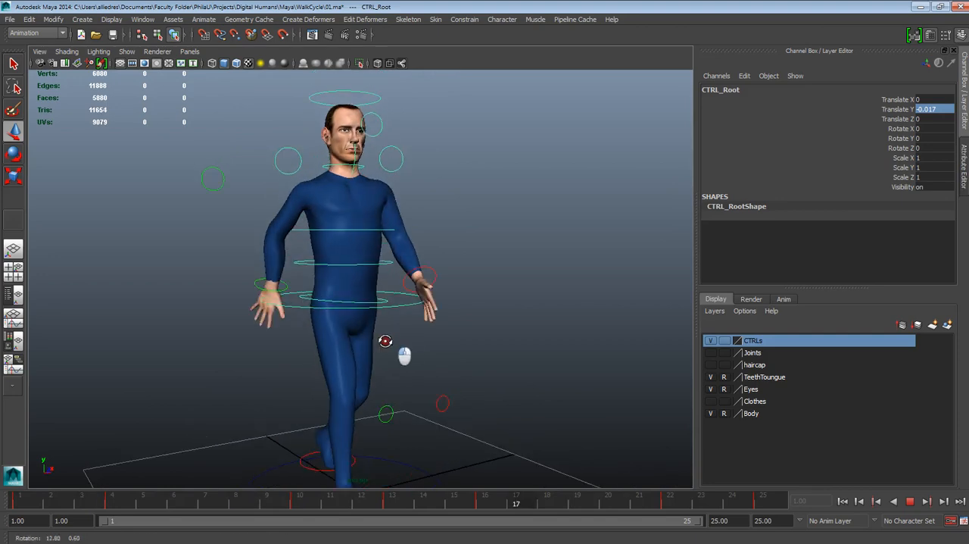
pyautogui.moveTo(334, 226); pyautogui.dragTo(337, 228)
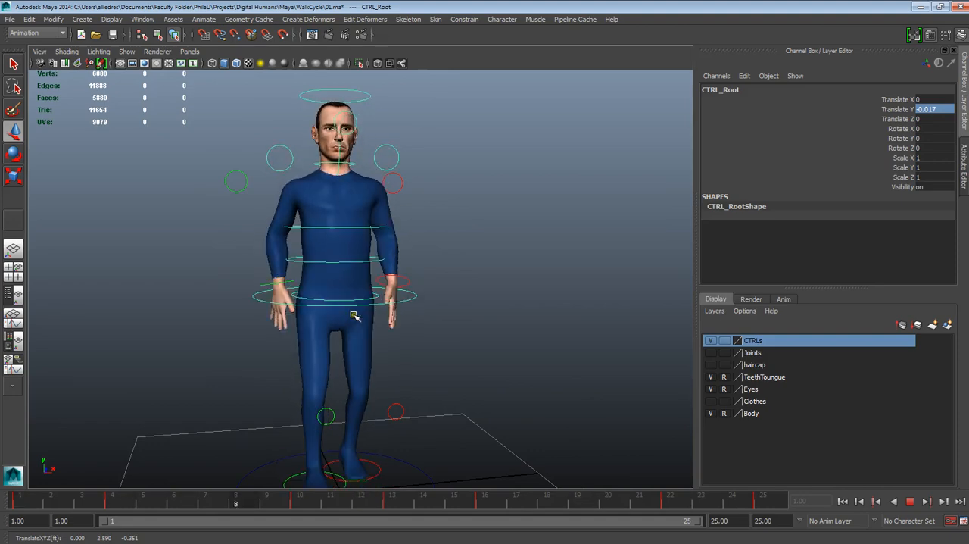
pyautogui.keyDown('alt'); pyautogui.moveTo(353, 316); pyautogui.dragTo(384, 294); pyautogui.keyUp('alt')
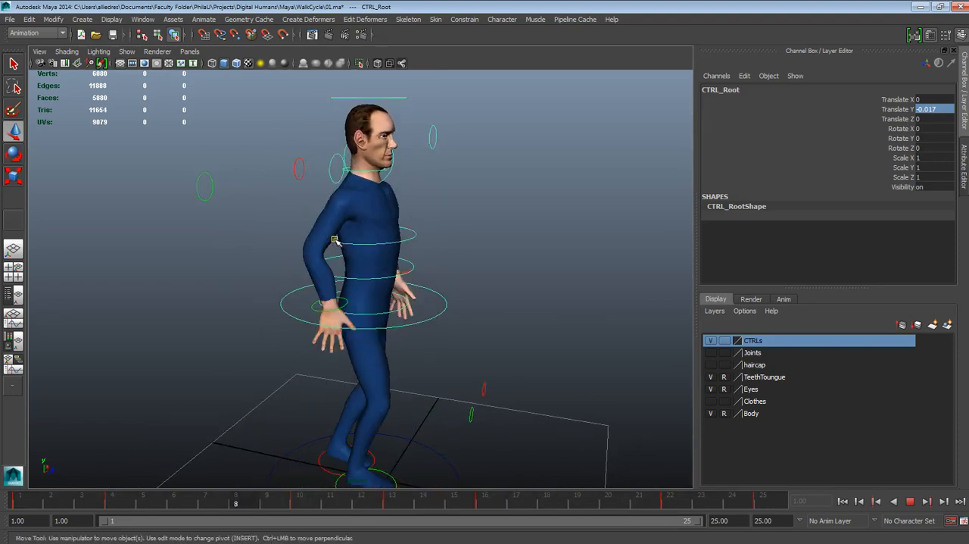
pyautogui.keyDown('alt'); pyautogui.moveTo(433, 253); pyautogui.dragTo(339, 253); pyautogui.keyUp('alt')
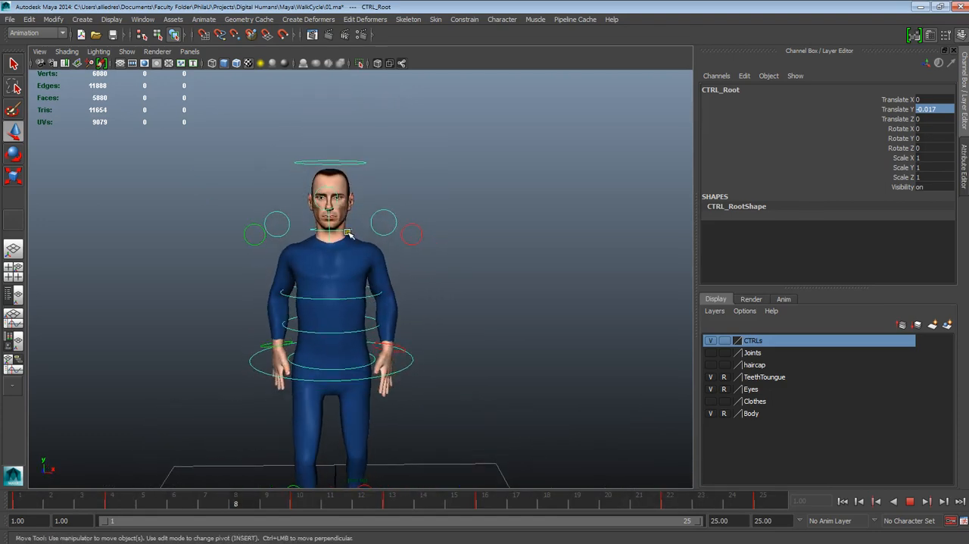
pyautogui.keyDown('alt'); pyautogui.moveTo(393, 255); pyautogui.dragTo(400, 235, button='middle'); pyautogui.keyUp('alt')
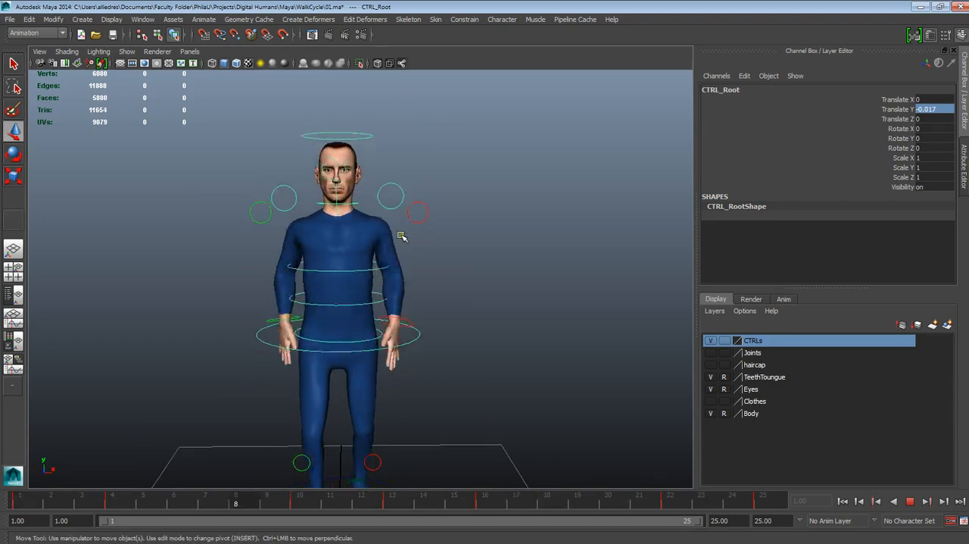
pyautogui.keyDown('alt'); pyautogui.moveTo(401, 235); pyautogui.dragTo(401, 250, button='right'); pyautogui.keyUp('alt')
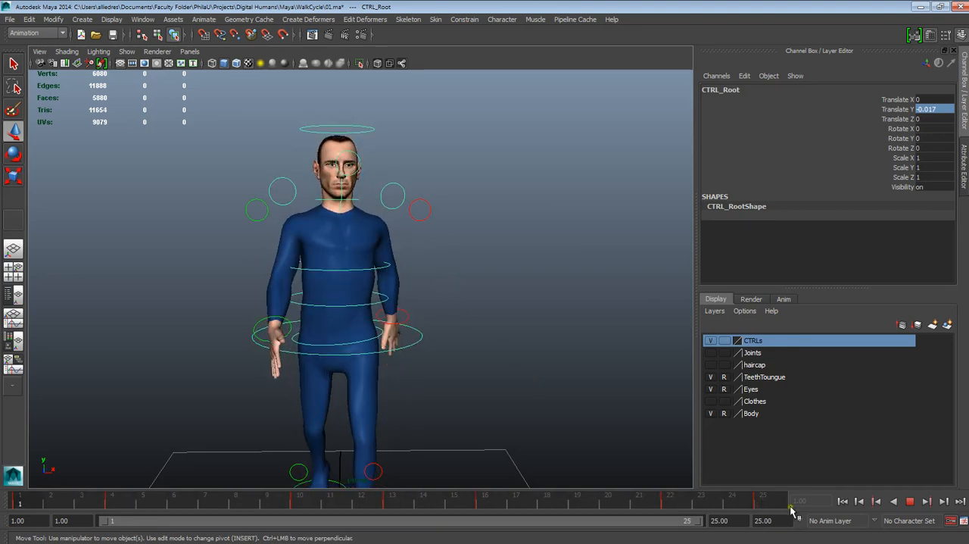
# - Lower the right wrist control at frame 7 to a Translate Y of about -1.67, straightening the arm
pyautogui.click(908, 501)
pyautogui.moveTo(541, 505); pyautogui.dragTo(395, 496)
pyautogui.click(481, 415)
pyautogui.keyDown('alt'); pyautogui.moveTo(357, 431); pyautogui.dragTo(507, 401); pyautogui.keyUp('alt')
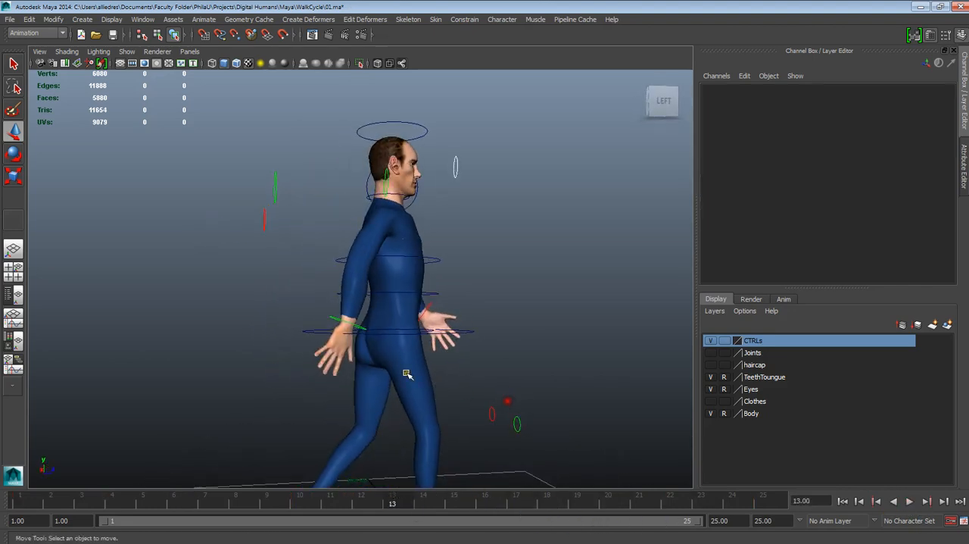
pyautogui.click(340, 323)
pyautogui.keyDown('alt'); pyautogui.moveTo(339, 322); pyautogui.dragTo(427, 339); pyautogui.keyUp('alt')
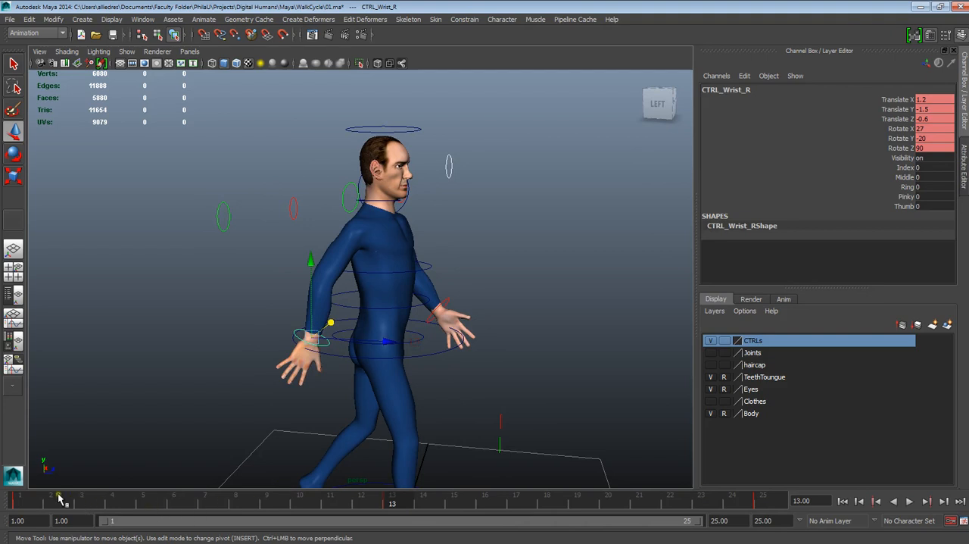
pyautogui.moveTo(60, 498)
pyautogui.mouseDown()
pyautogui.moveTo(106, 513)
pyautogui.moveTo(399, 506)
pyautogui.moveTo(231, 508)
pyautogui.mouseUp()
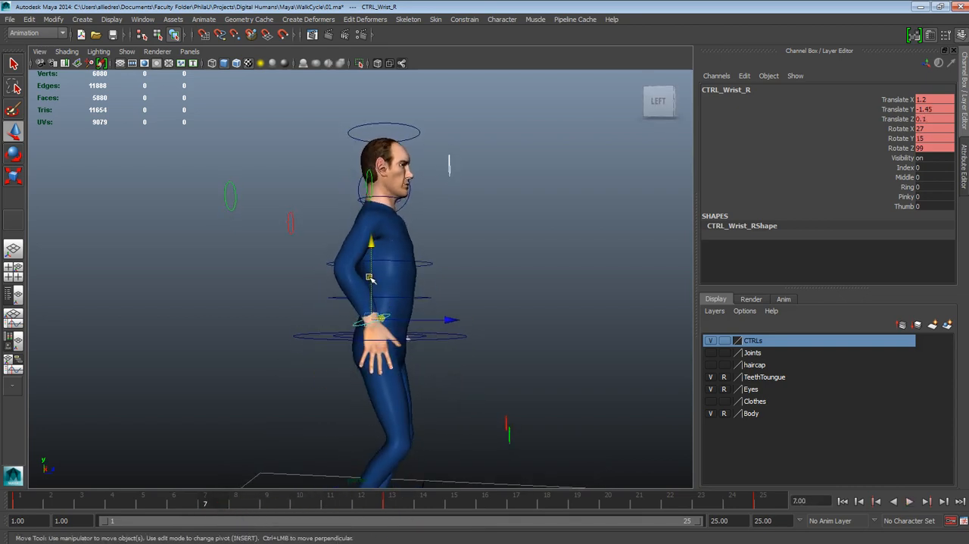
pyautogui.moveTo(370, 273); pyautogui.dragTo(370, 273)
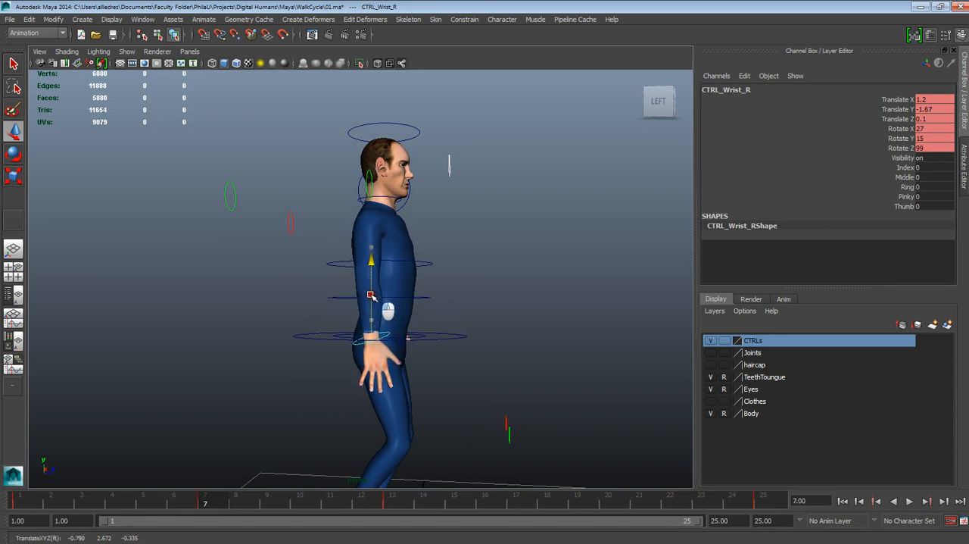
pyautogui.keyDown('alt'); pyautogui.moveTo(371, 292); pyautogui.dragTo(295, 387); pyautogui.keyUp('alt')
# - Raise the right wrist control at frame 10 to a Translate Y of about -1.502, bending the elbow
pyautogui.hotkey('alt', 'v')
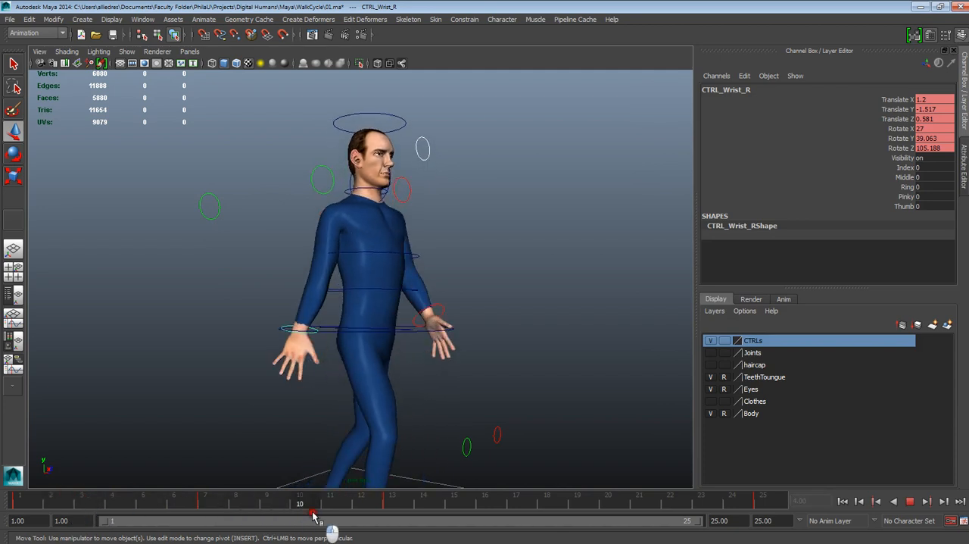
pyautogui.hotkey('alt', 'v')
pyautogui.keyDown('alt'); pyautogui.moveTo(383, 480); pyautogui.dragTo(441, 449); pyautogui.keyUp('alt')
pyautogui.hotkey('alt', 'v')
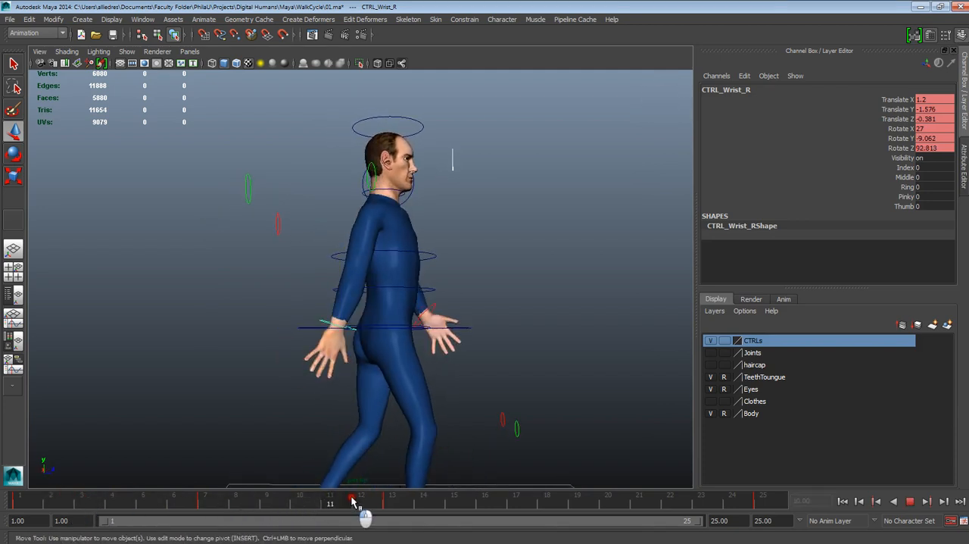
pyautogui.moveTo(421, 508)
pyautogui.mouseDown()
pyautogui.moveTo(207, 506)
pyautogui.moveTo(311, 507)
pyautogui.moveTo(300, 507)
pyautogui.mouseUp()
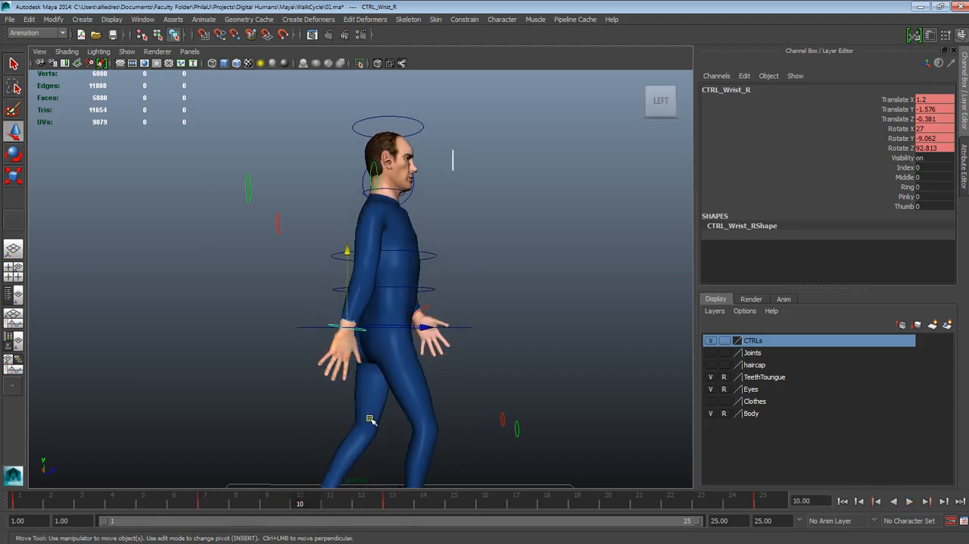
pyautogui.keyDown('alt'); pyautogui.moveTo(369, 419); pyautogui.dragTo(368, 422); pyautogui.keyUp('alt')
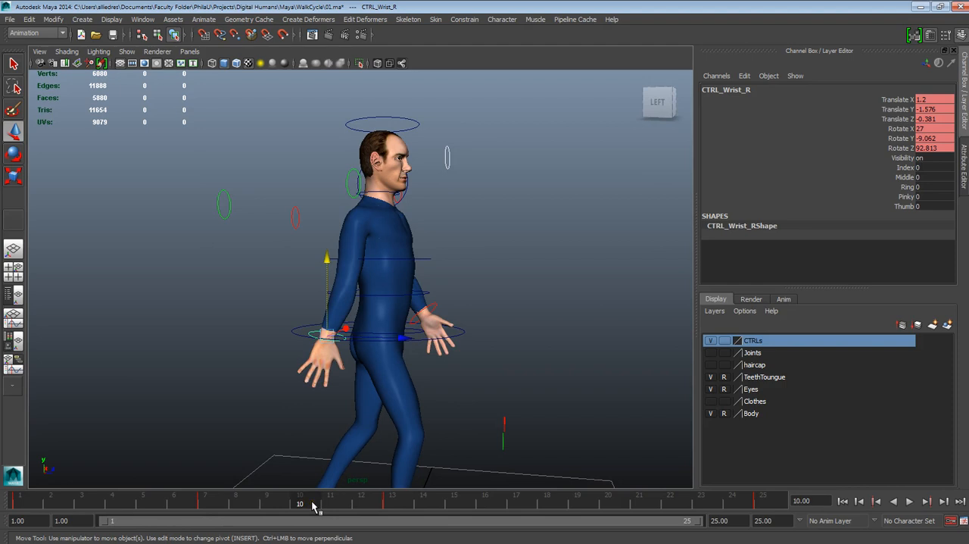
pyautogui.moveTo(325, 292); pyautogui.dragTo(325, 286)
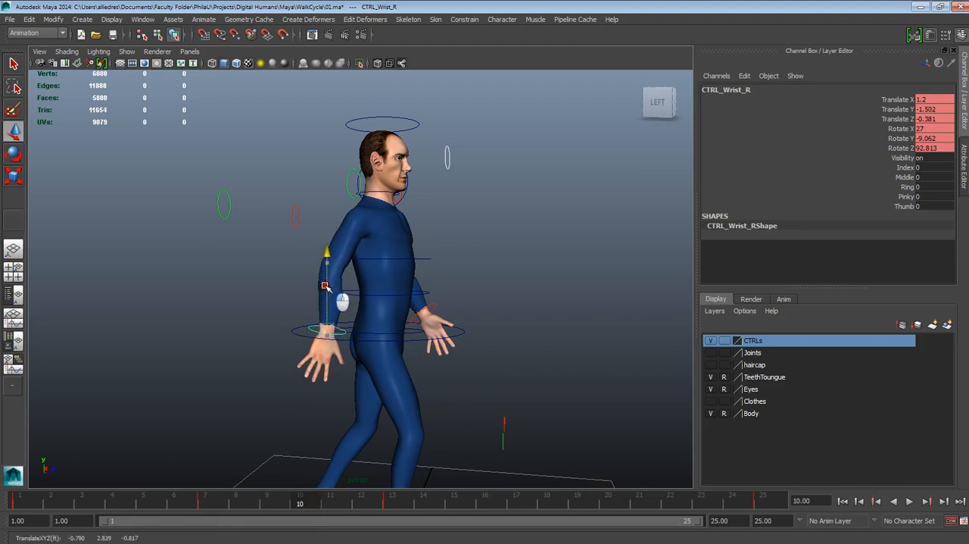
# - Lower the right wrist control at frame 4 to a Translate Y of about -1.647 and review the arm swing
pyautogui.moveTo(303, 500); pyautogui.dragTo(115, 506)
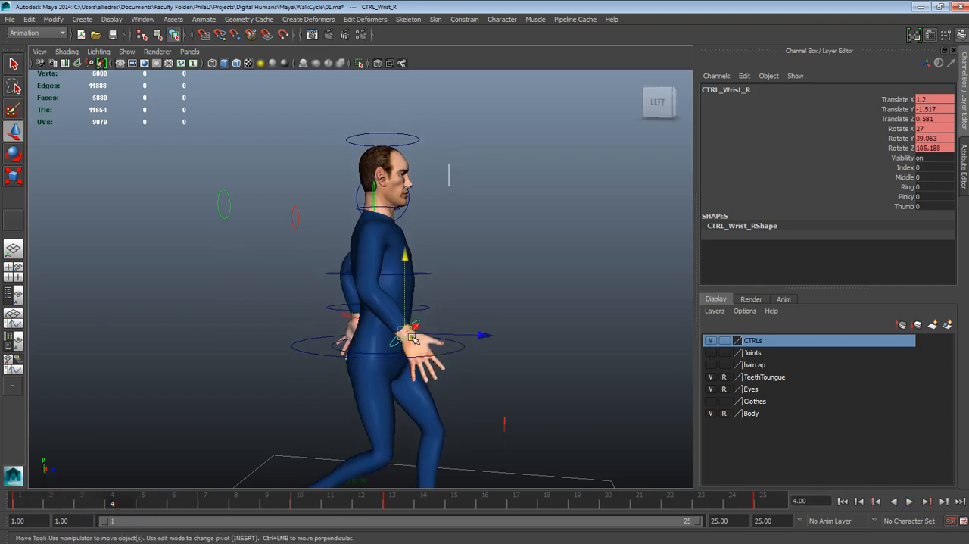
pyautogui.moveTo(408, 297); pyautogui.dragTo(402, 309)
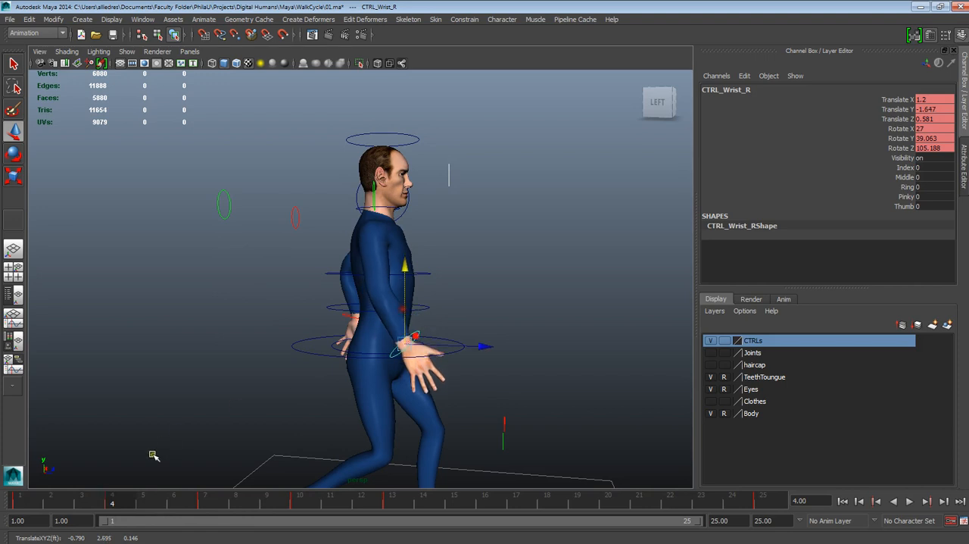
pyautogui.moveTo(125, 503); pyautogui.dragTo(90, 513)
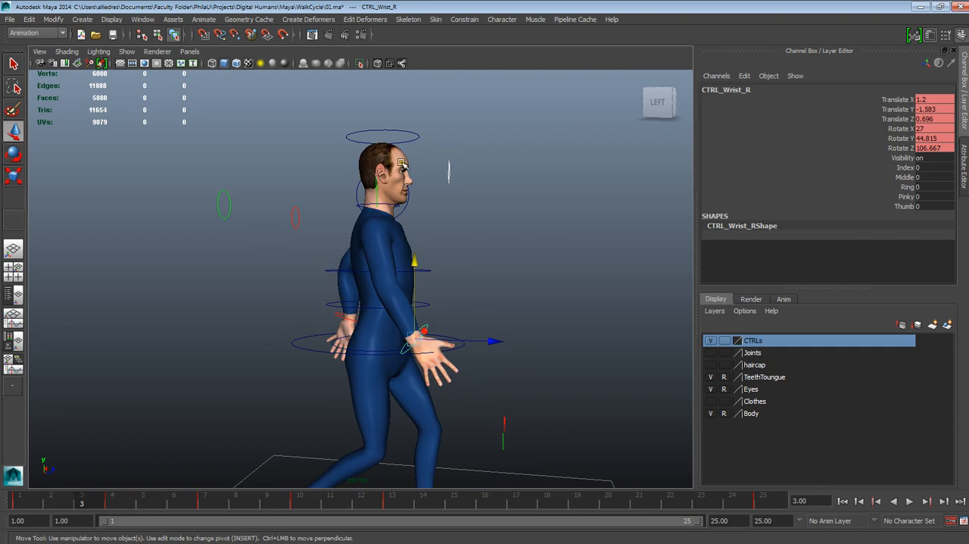
pyautogui.keyDown('alt'); pyautogui.moveTo(403, 162); pyautogui.dragTo(347, 283); pyautogui.keyUp('alt')
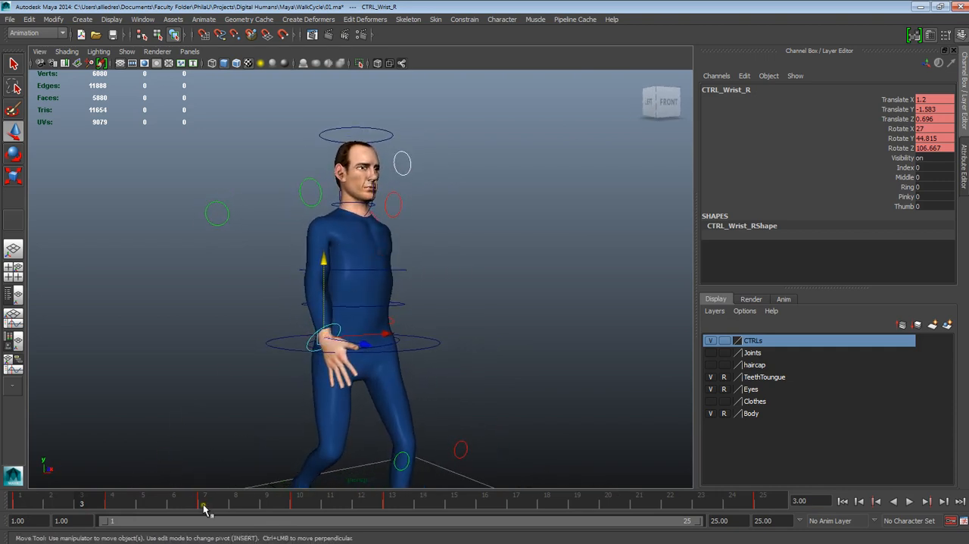
pyautogui.moveTo(85, 502); pyautogui.dragTo(55, 502)
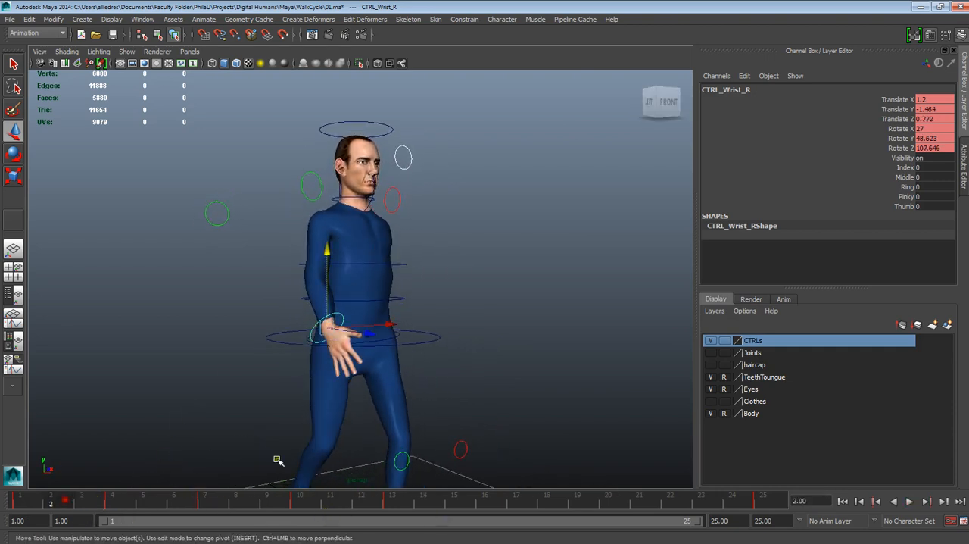
pyautogui.keyDown('alt'); pyautogui.moveTo(278, 459); pyautogui.dragTo(435, 404); pyautogui.keyUp('alt')
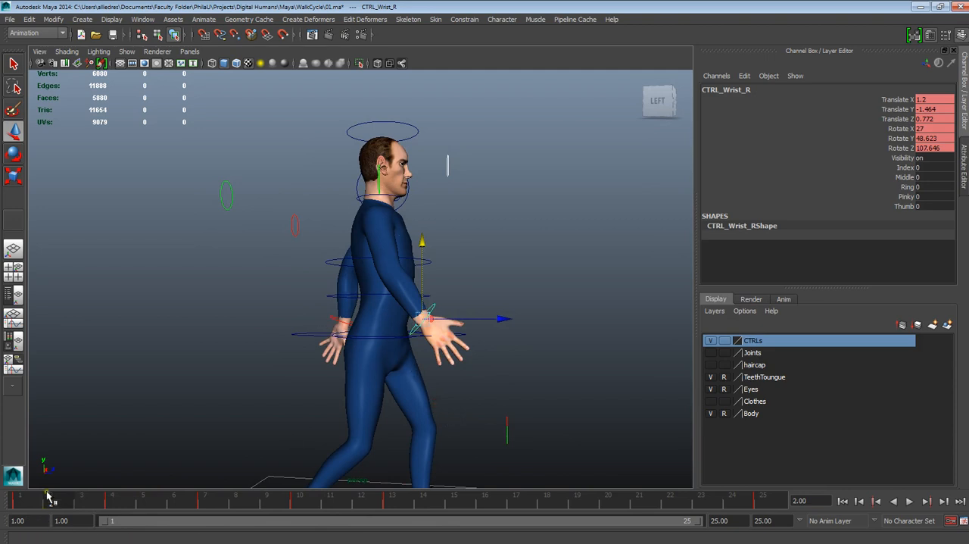
pyautogui.hotkey('alt', 'v')
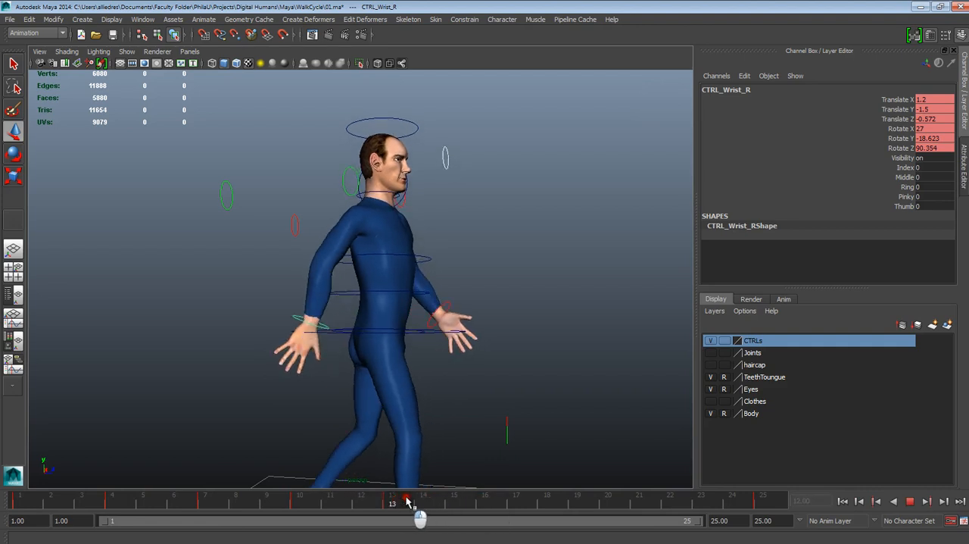
pyautogui.moveTo(459, 502); pyautogui.dragTo(421, 503)
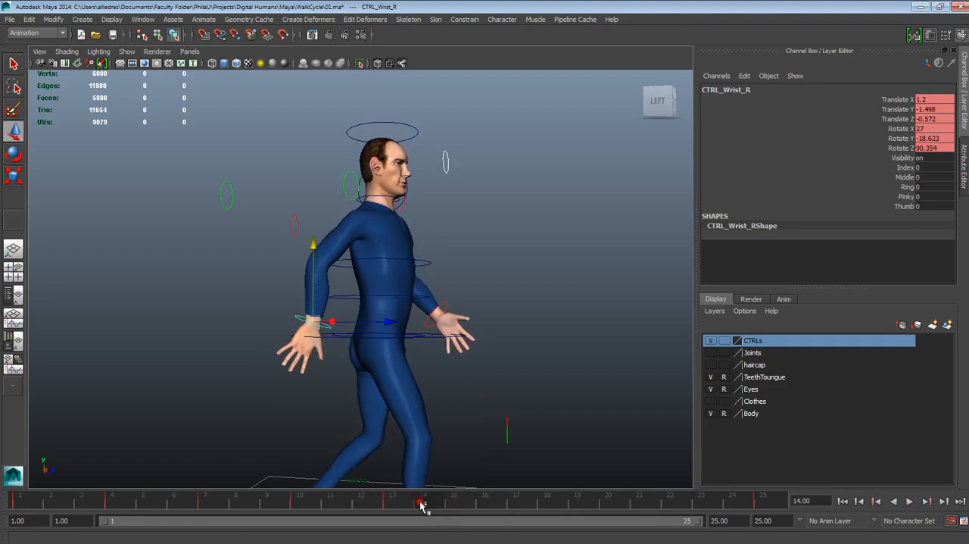
pyautogui.moveTo(757, 537)
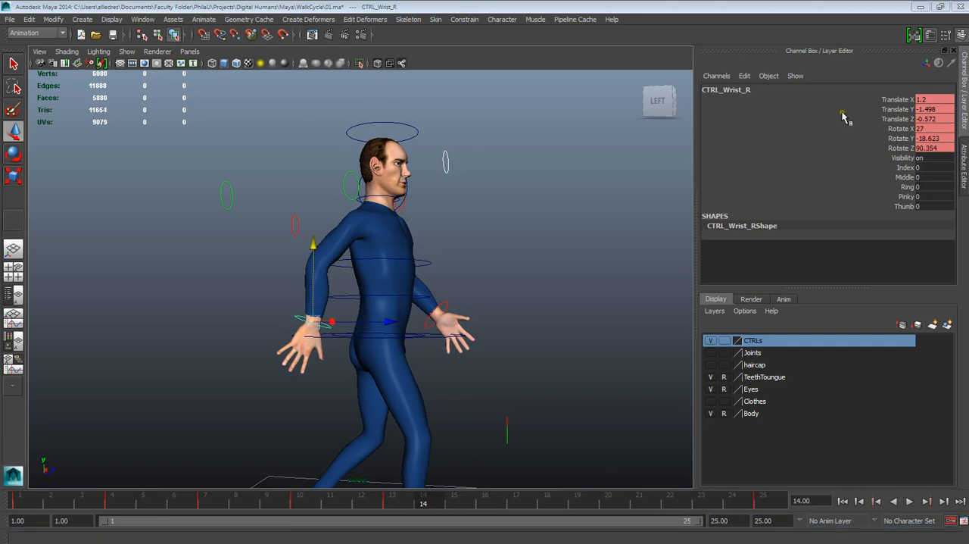
pyautogui.moveTo(434, 503); pyautogui.dragTo(485, 502)
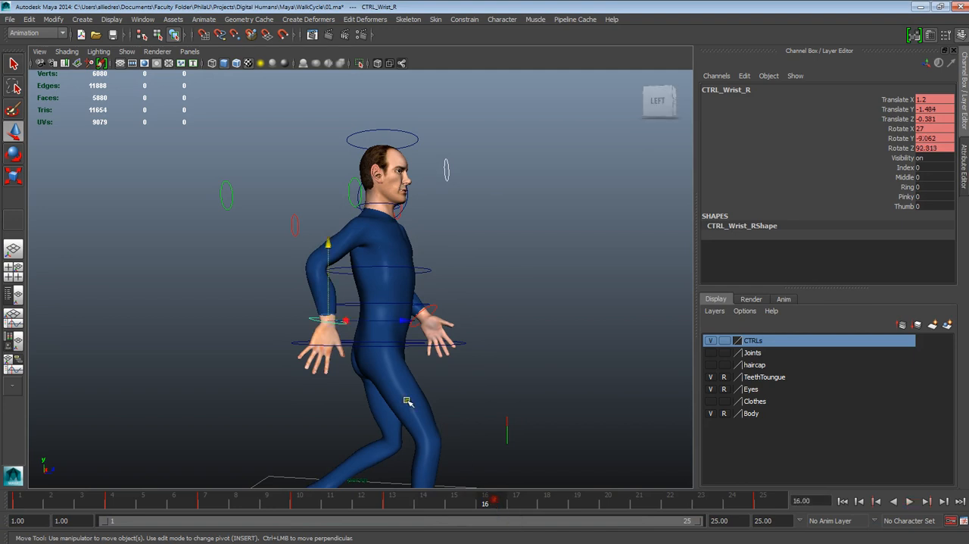
pyautogui.moveTo(408, 401)
pyautogui.keyDown('alt'); pyautogui.mouseDown()
pyautogui.moveTo(426, 401)
pyautogui.moveTo(416, 398)
pyautogui.mouseUp(); pyautogui.keyUp('alt')
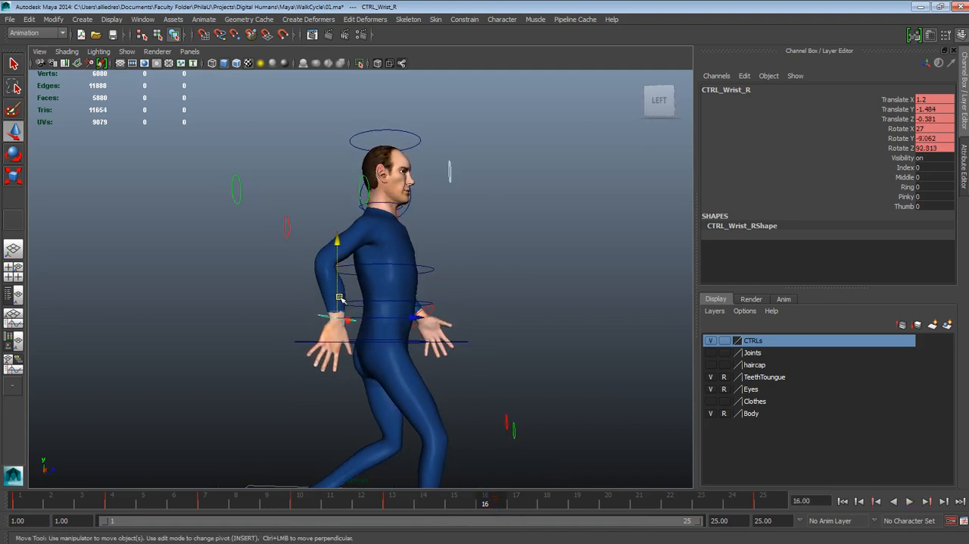
pyautogui.moveTo(340, 298)
pyautogui.mouseDown()
pyautogui.moveTo(338, 326)
pyautogui.moveTo(338, 303)
pyautogui.moveTo(338, 311)
pyautogui.mouseUp()
pyautogui.hotkey('ctrl', 'z')
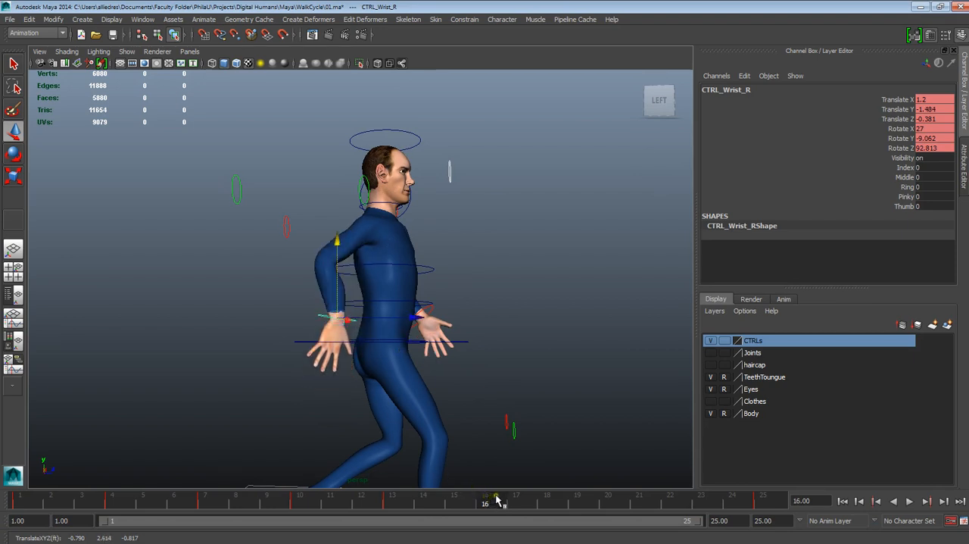
# - Lower the right wrist control to a Translate Y of about -1.641 at frame 19 and about -1.711 at frame 16
pyautogui.click(573, 502)
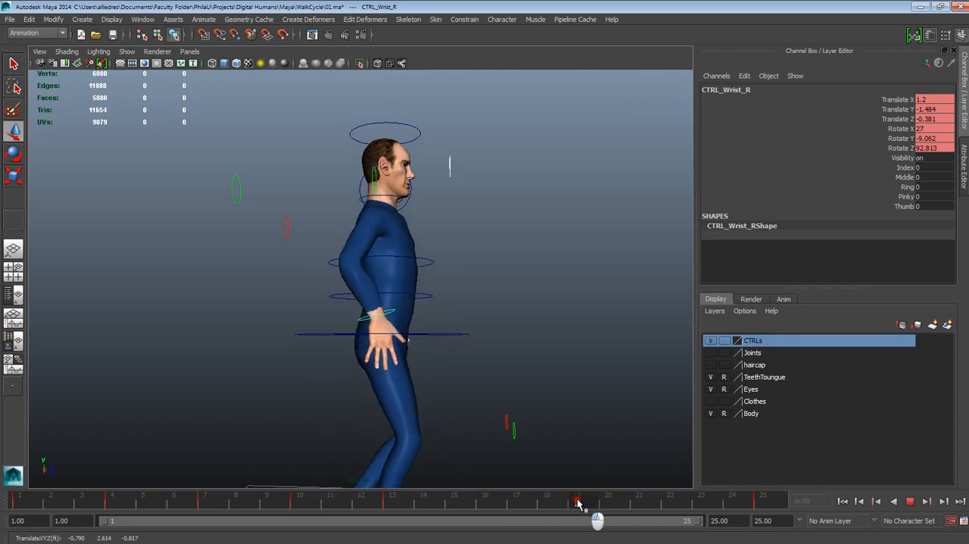
pyautogui.moveTo(385, 291); pyautogui.dragTo(379, 289)
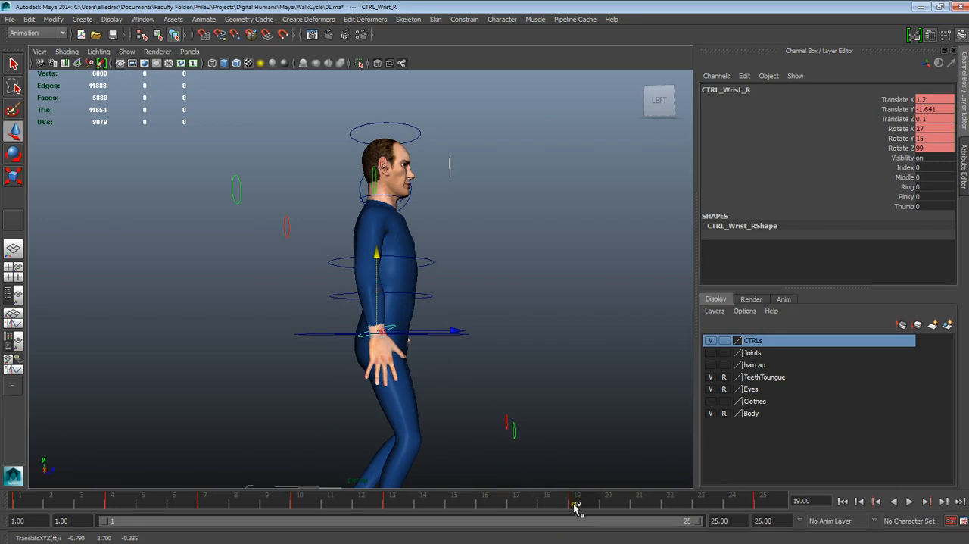
pyautogui.moveTo(575, 504); pyautogui.dragTo(485, 504)
pyautogui.moveTo(338, 286); pyautogui.dragTo(338, 297)
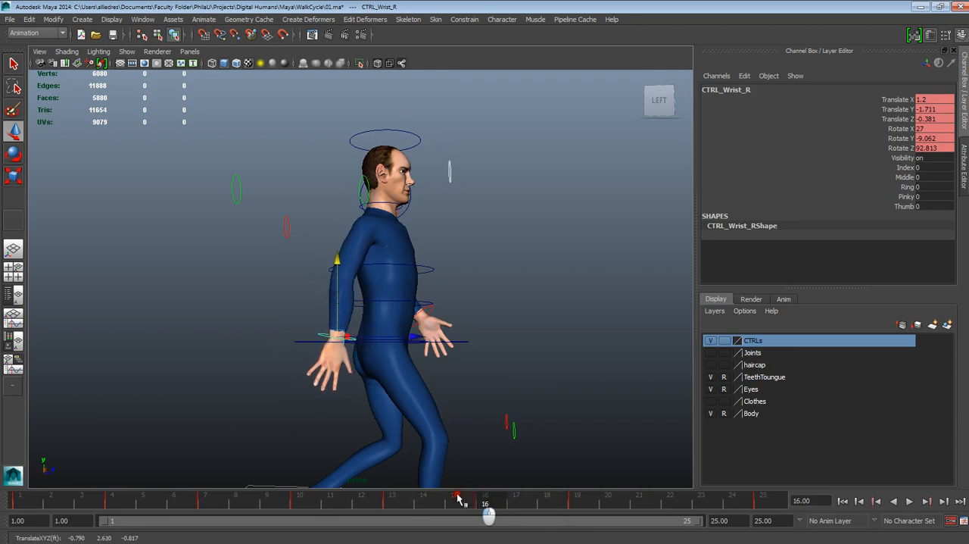
# - Raise the right wrist control at frame 22 to a Translate Y of about -1.441 and check the arm pose
pyautogui.moveTo(457, 495); pyautogui.dragTo(673, 523)
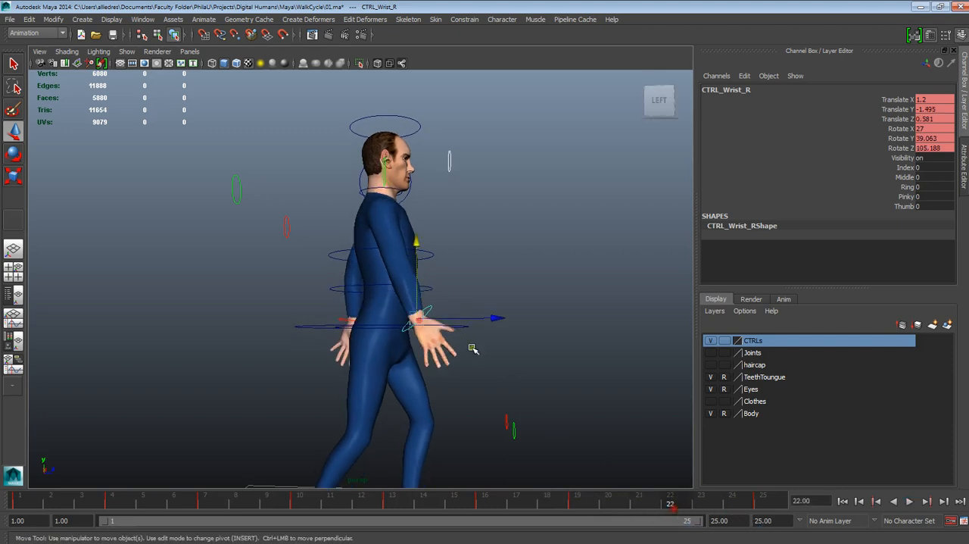
pyautogui.keyDown('alt'); pyautogui.moveTo(493, 318); pyautogui.dragTo(468, 322); pyautogui.keyUp('alt')
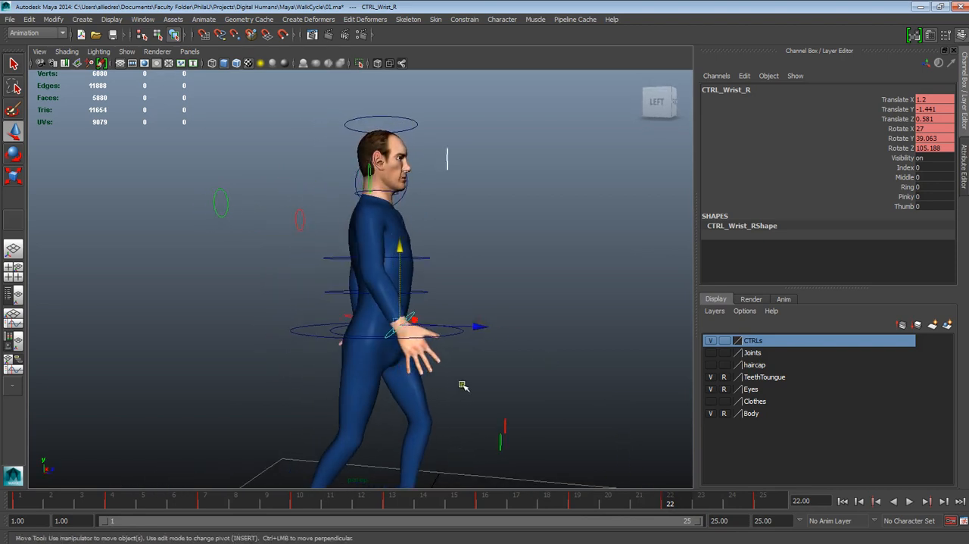
pyautogui.keyDown('alt'); pyautogui.moveTo(463, 386); pyautogui.dragTo(530, 383); pyautogui.keyUp('alt')
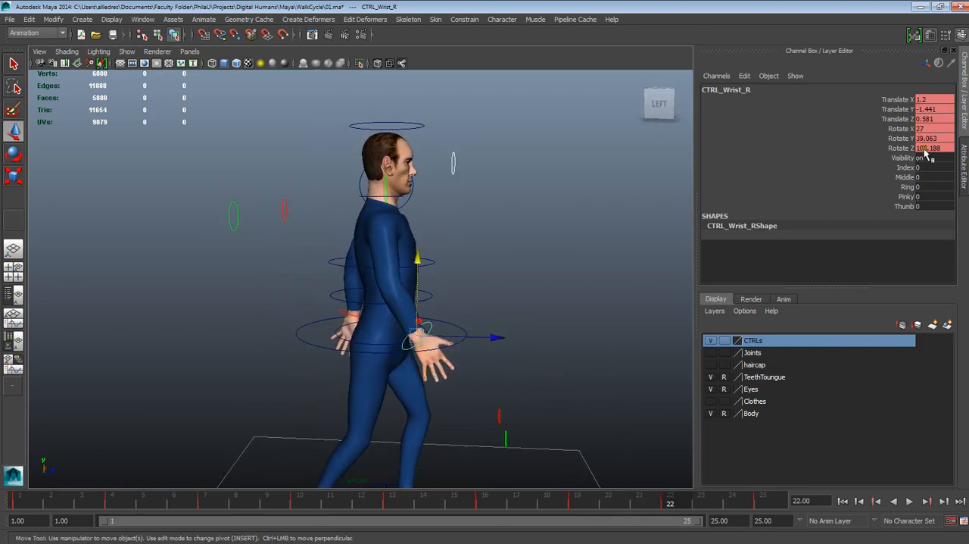
pyautogui.keyDown('alt'); pyautogui.moveTo(468, 292); pyautogui.dragTo(372, 283); pyautogui.keyUp('alt')
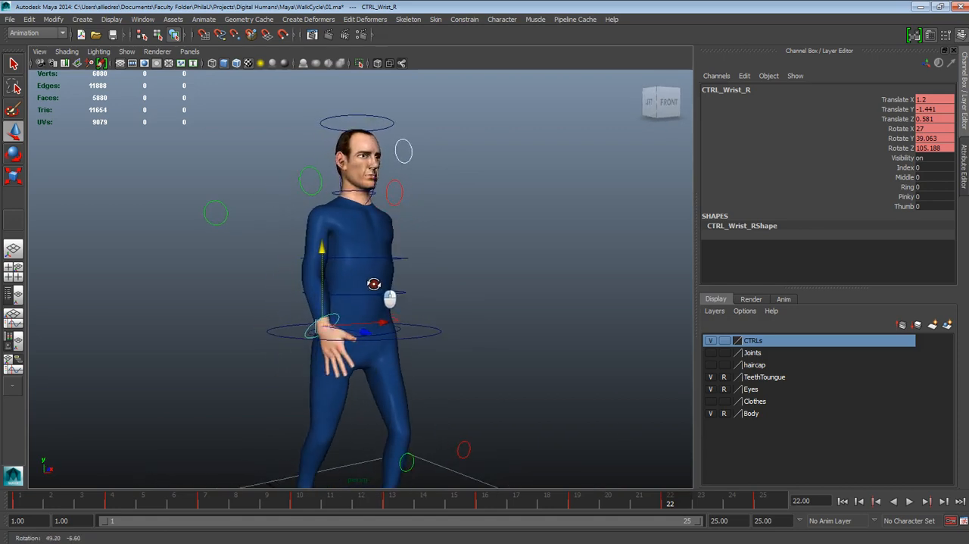
# - Play the walk cycle and examine the right arm's swing from the front, stopping at frame 10
pyautogui.click(908, 500)
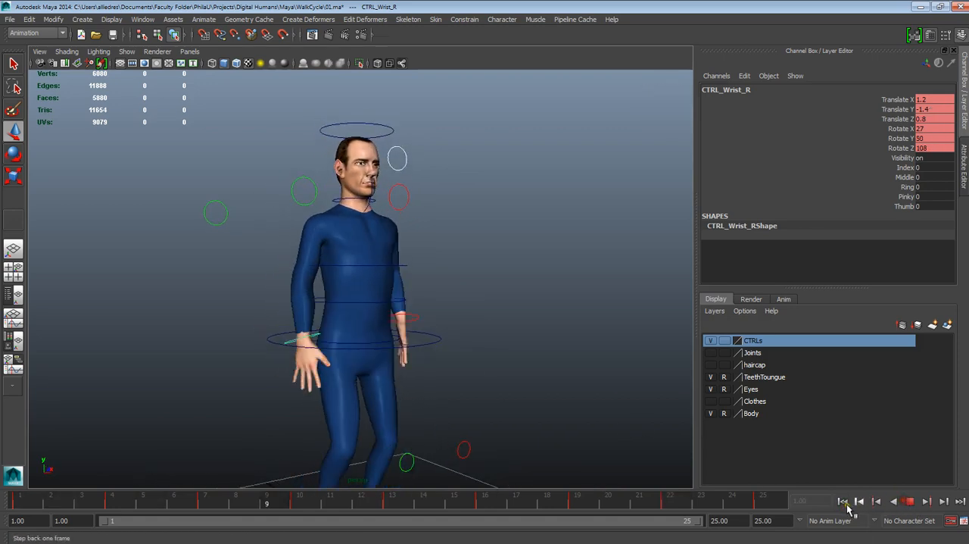
pyautogui.keyDown('alt'); pyautogui.moveTo(528, 377); pyautogui.dragTo(469, 372); pyautogui.keyUp('alt')
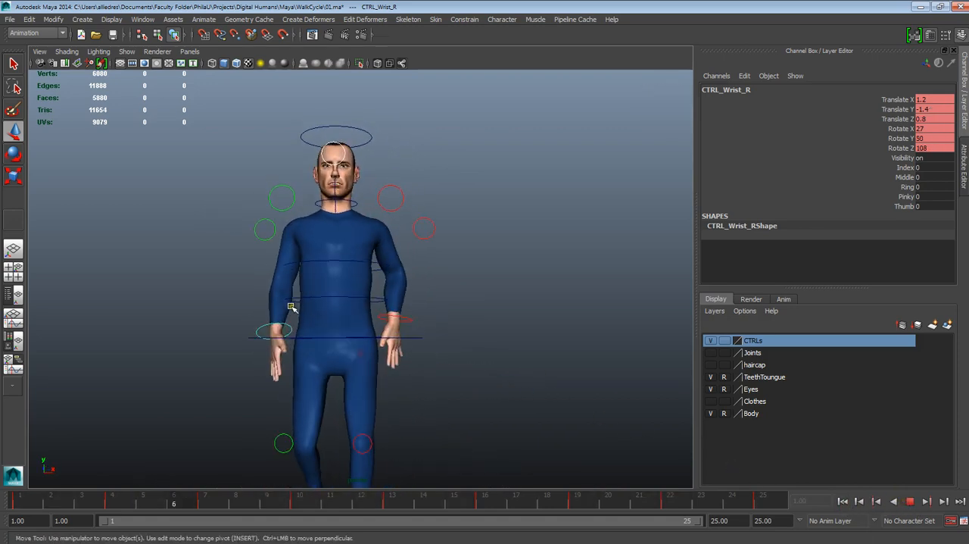
pyautogui.keyDown('alt'); pyautogui.moveTo(342, 305); pyautogui.dragTo(340, 310); pyautogui.keyUp('alt')
pyautogui.click(909, 501)
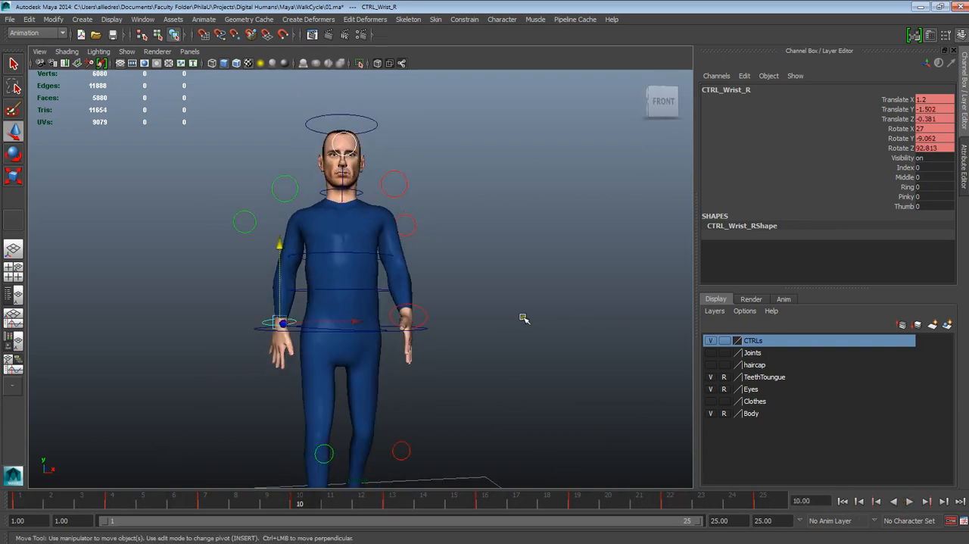
# - Select the left wrist control, inspect the left arm at frame 10, and replay the walk cycle from frame 1
pyautogui.keyDown('alt'); pyautogui.moveTo(522, 318); pyautogui.dragTo(415, 304); pyautogui.keyUp('alt')
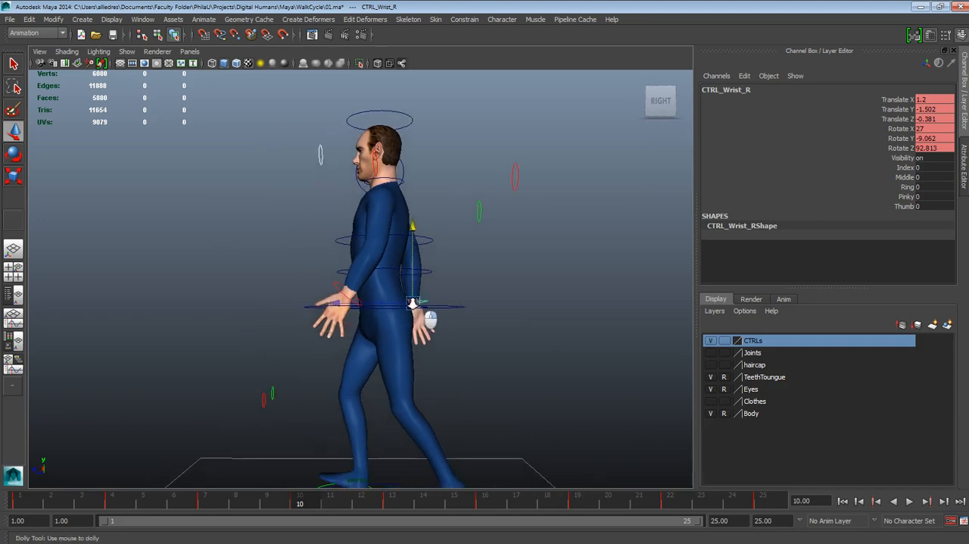
pyautogui.keyDown('alt'); pyautogui.moveTo(412, 303); pyautogui.dragTo(433, 404, button='right'); pyautogui.keyUp('alt')
pyautogui.keyDown('alt'); pyautogui.moveTo(433, 404); pyautogui.dragTo(474, 412); pyautogui.keyUp('alt')
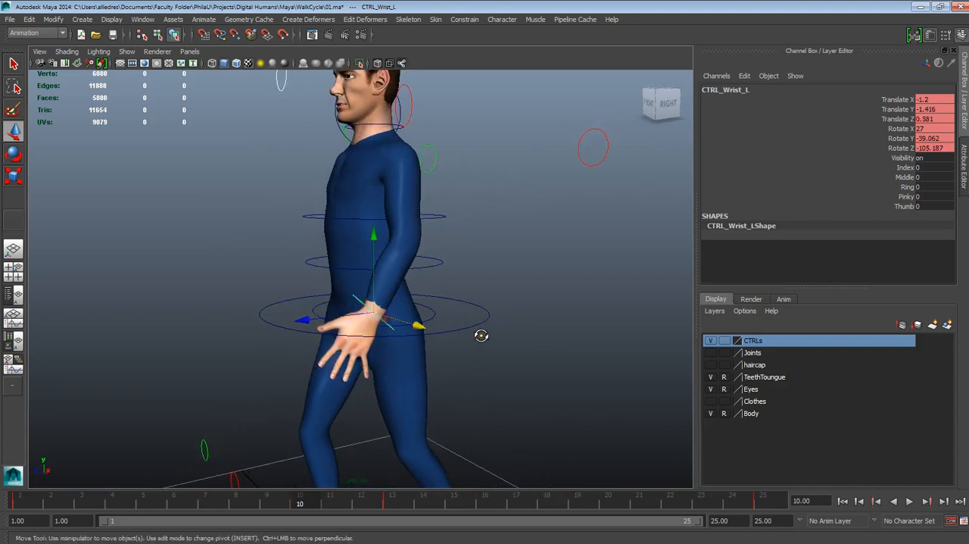
pyautogui.keyDown('alt'); pyautogui.moveTo(481, 336); pyautogui.dragTo(580, 368); pyautogui.keyUp('alt')
pyautogui.click(843, 501)
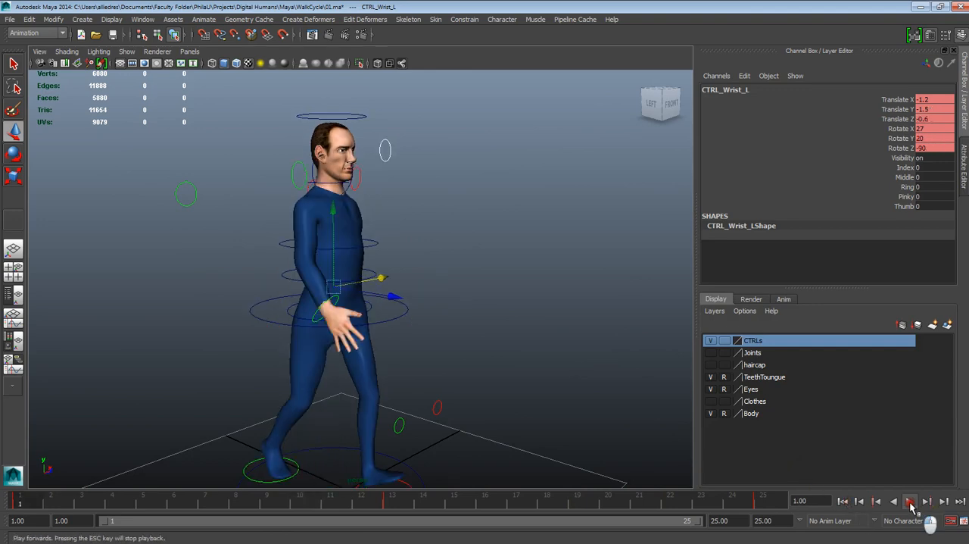
pyautogui.click(911, 502)
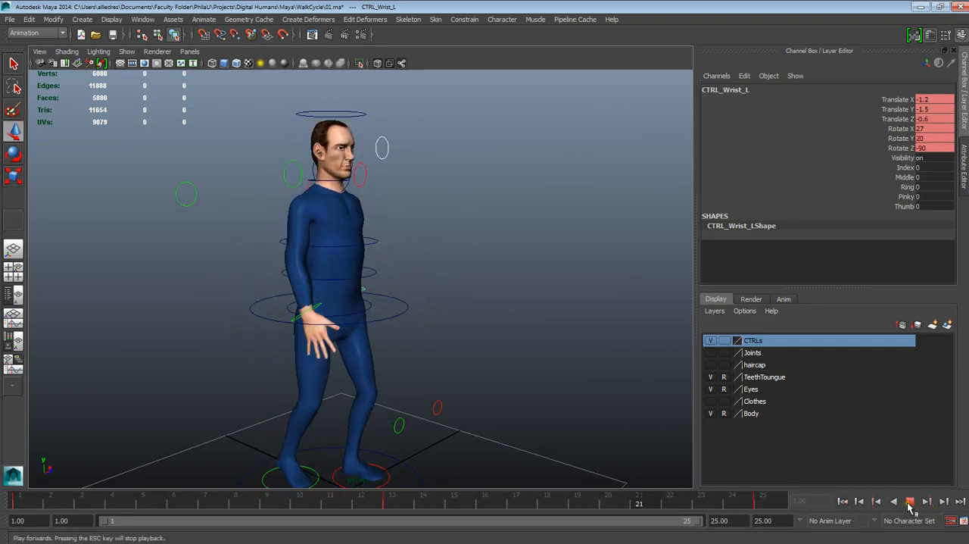
# - Curl the right hand by setting its wrist control's Index, Middle, Ring, Pinky and Thumb to 3.5, and replay the walk cycle
pyautogui.click(910, 502)
pyautogui.click(853, 501)
pyautogui.scroll(2, 414, 400)
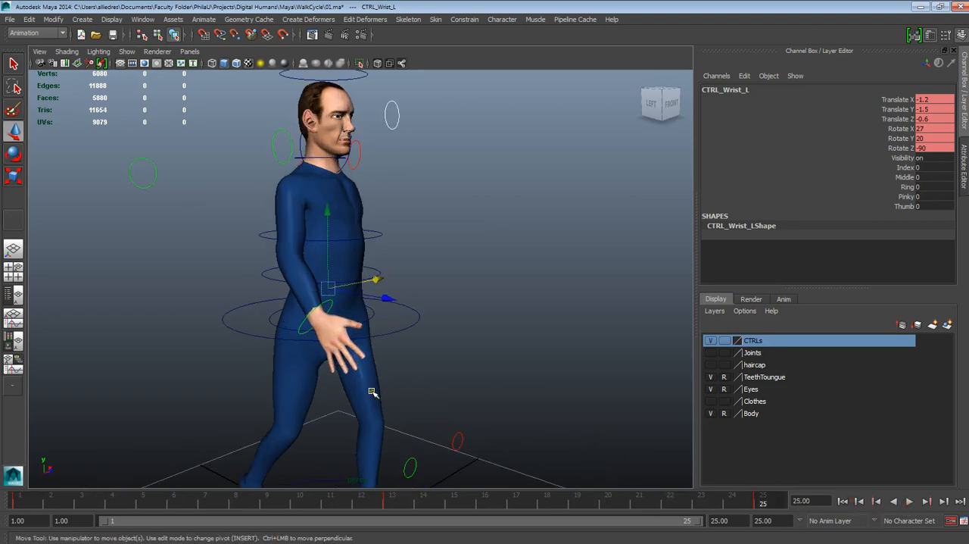
pyautogui.keyDown('alt'); pyautogui.moveTo(372, 394); pyautogui.dragTo(383, 387); pyautogui.keyUp('alt')
pyautogui.click(425, 298)
pyautogui.click(338, 315)
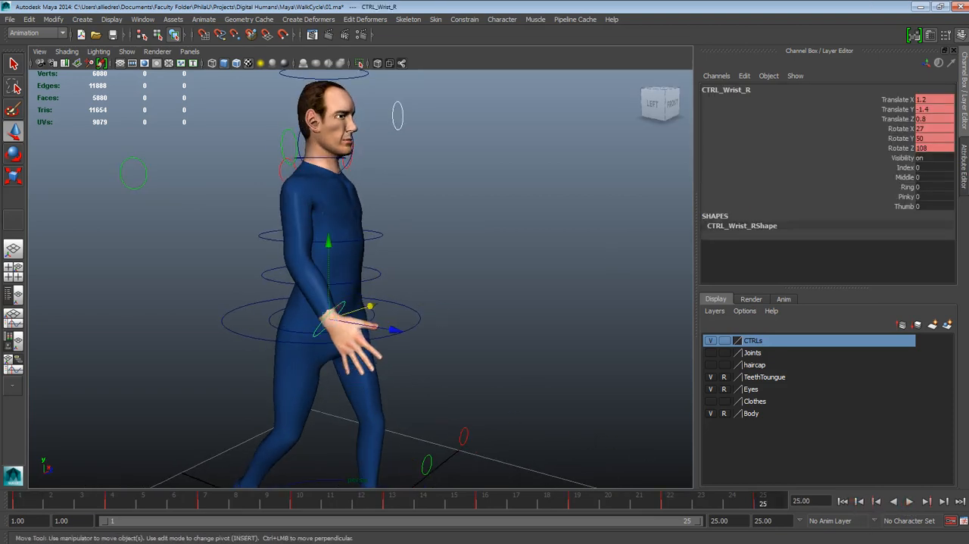
pyautogui.moveTo(906, 170); pyautogui.dragTo(909, 205)
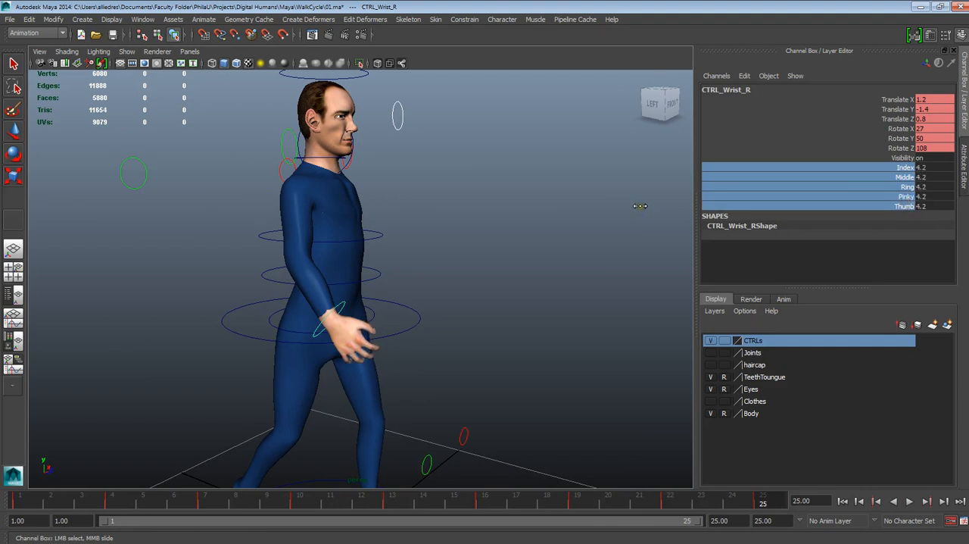
pyautogui.keyDown('alt'); pyautogui.moveTo(610, 236); pyautogui.dragTo(535, 256); pyautogui.keyUp('alt')
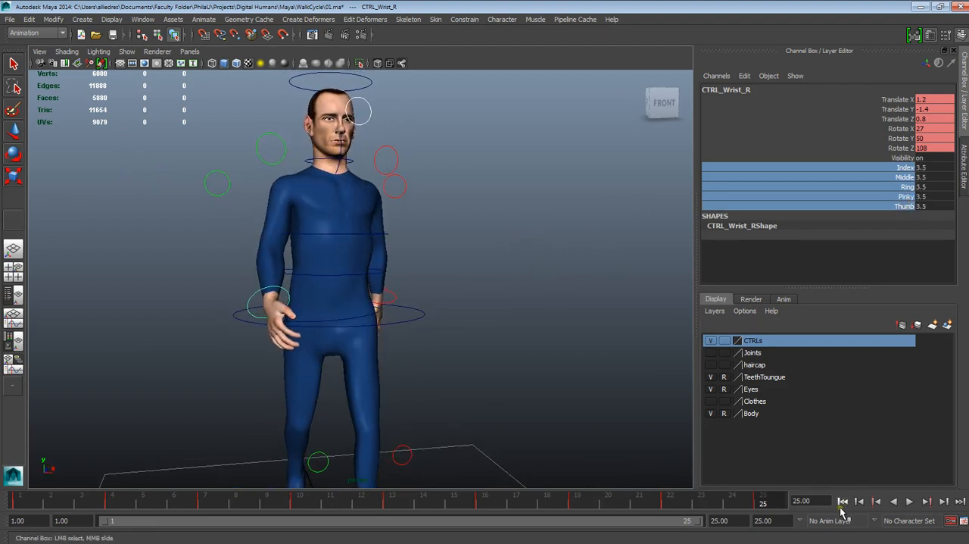
pyautogui.click(909, 502)
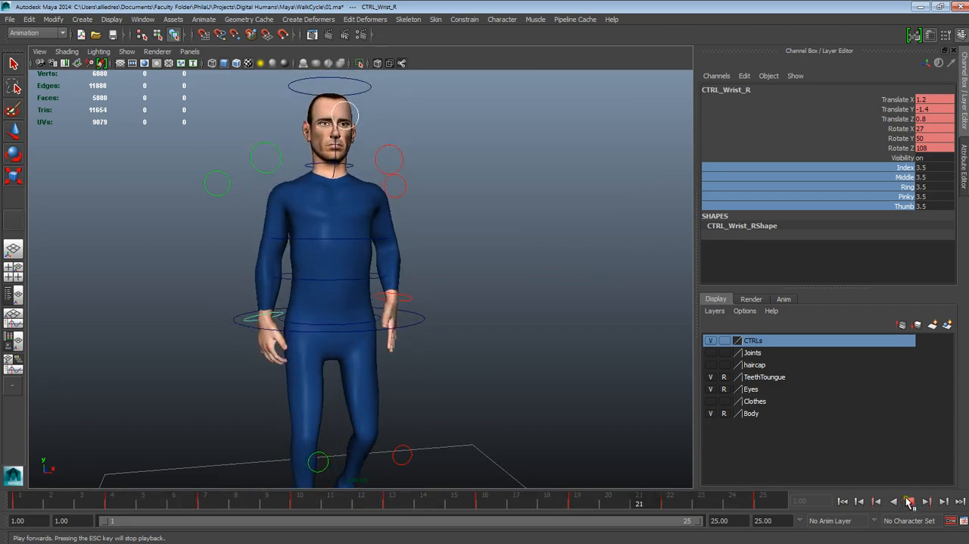
pyautogui.click(910, 501)
# - Select the left wrist control and lower it at frame 7 to a Translate Y of about -1.645
pyautogui.keyDown('alt'); pyautogui.moveTo(594, 369); pyautogui.dragTo(561, 390); pyautogui.keyUp('alt')
pyautogui.click(441, 299)
pyautogui.press('w')
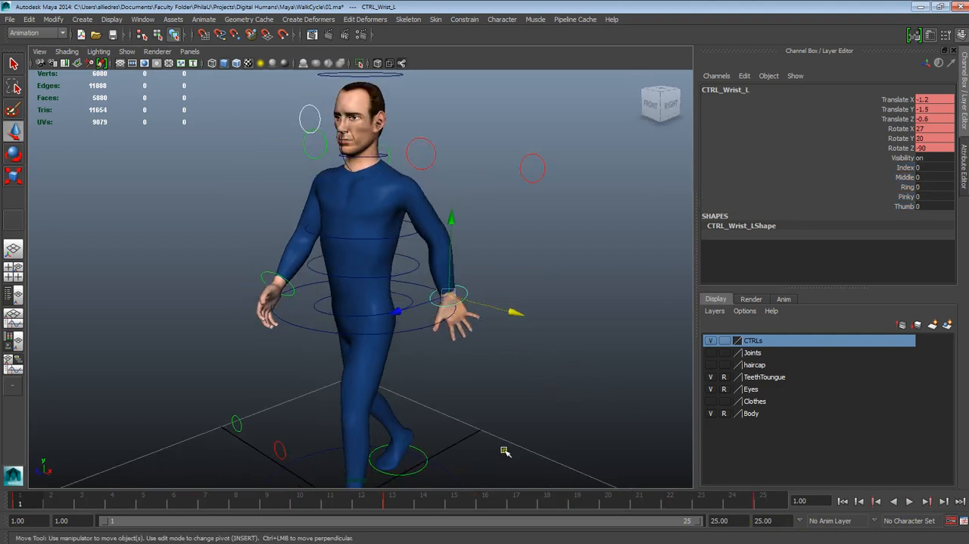
pyautogui.keyDown('alt'); pyautogui.moveTo(506, 450); pyautogui.dragTo(456, 453); pyautogui.keyUp('alt')
pyautogui.moveTo(34, 498); pyautogui.dragTo(209, 507)
pyautogui.keyDown('alt'); pyautogui.moveTo(393, 452); pyautogui.dragTo(400, 426); pyautogui.keyUp('alt')
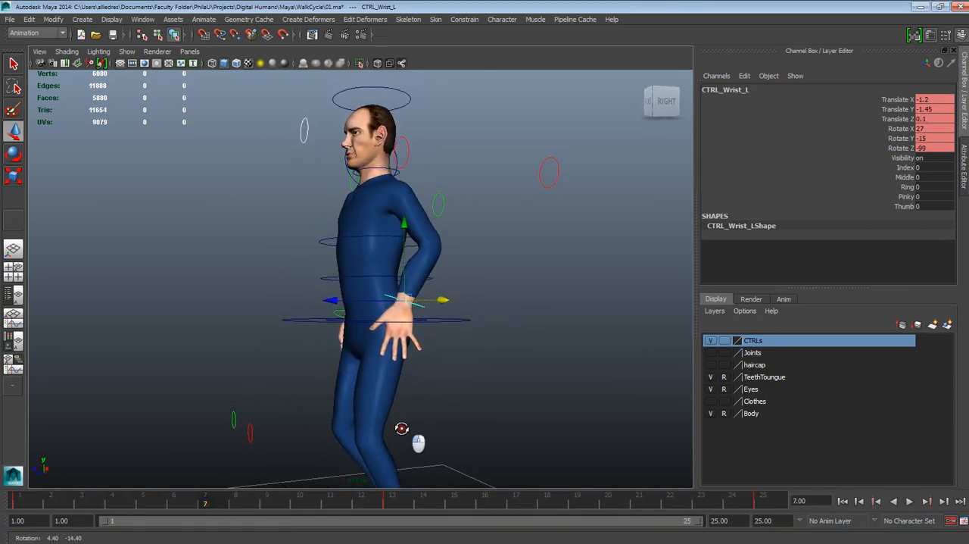
pyautogui.hotkey('alt', 'v')
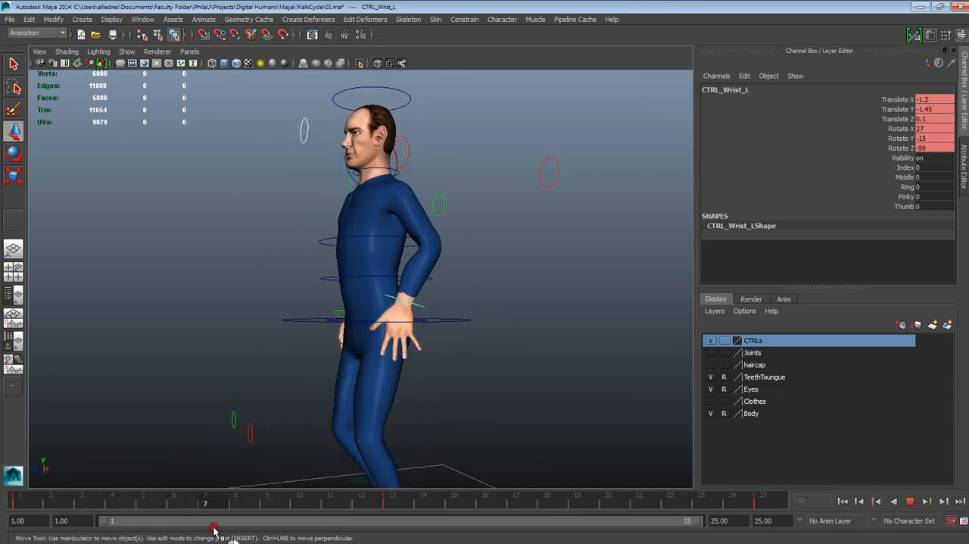
pyautogui.hotkey('alt', 'v')
pyautogui.moveTo(403, 258); pyautogui.dragTo(417, 327)
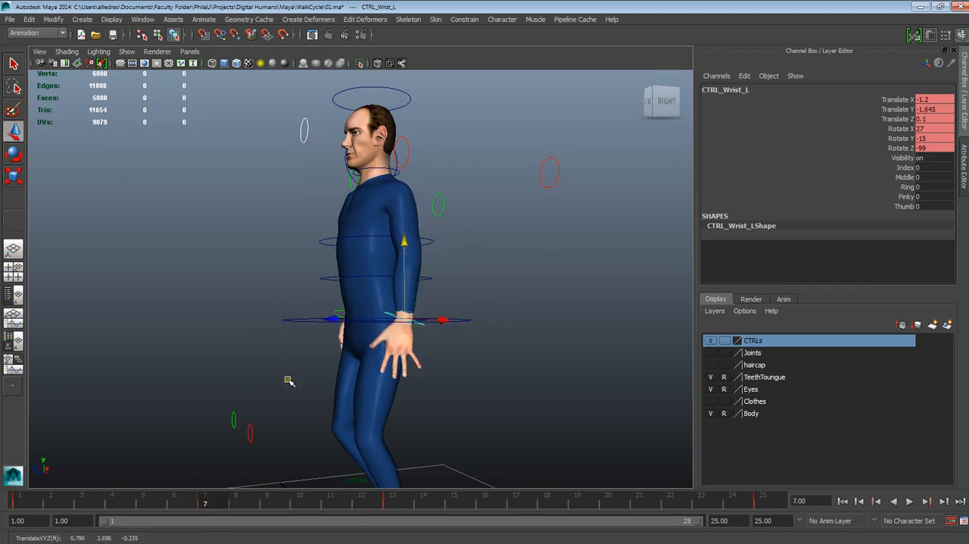
# - Lower the left wrist control at frame 4 to a Translate Y of about -1.704
pyautogui.hotkey('alt', 'v')
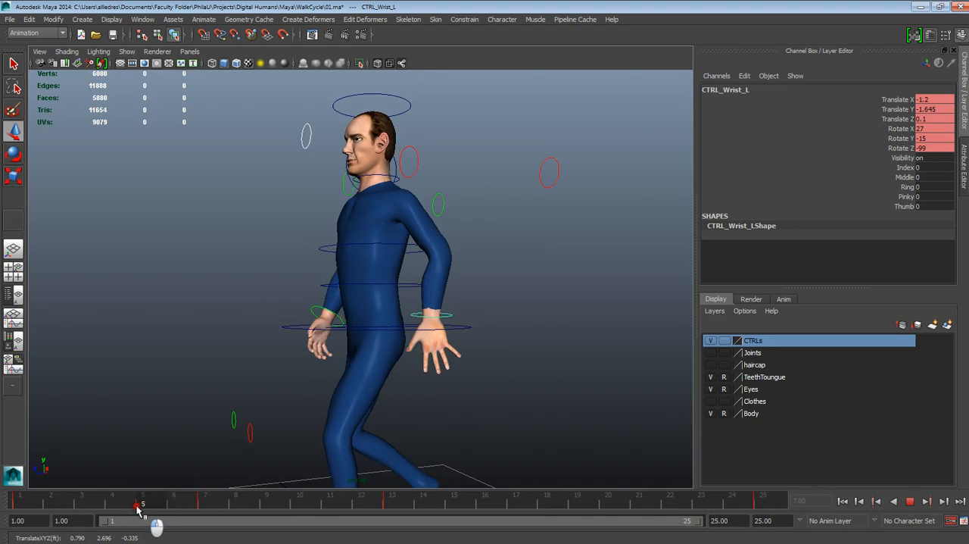
pyautogui.hotkey('alt', 'v')
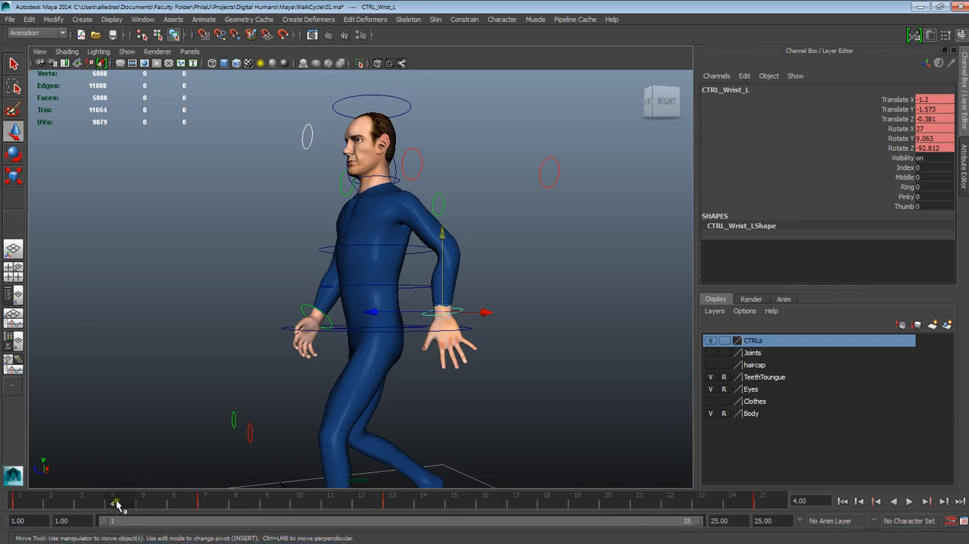
pyautogui.moveTo(443, 284); pyautogui.dragTo(553, 351)
# - Adjust the left wrist control's height at frame 10 to add an in-between key for the arm swing
pyautogui.hotkey('alt', 'v')
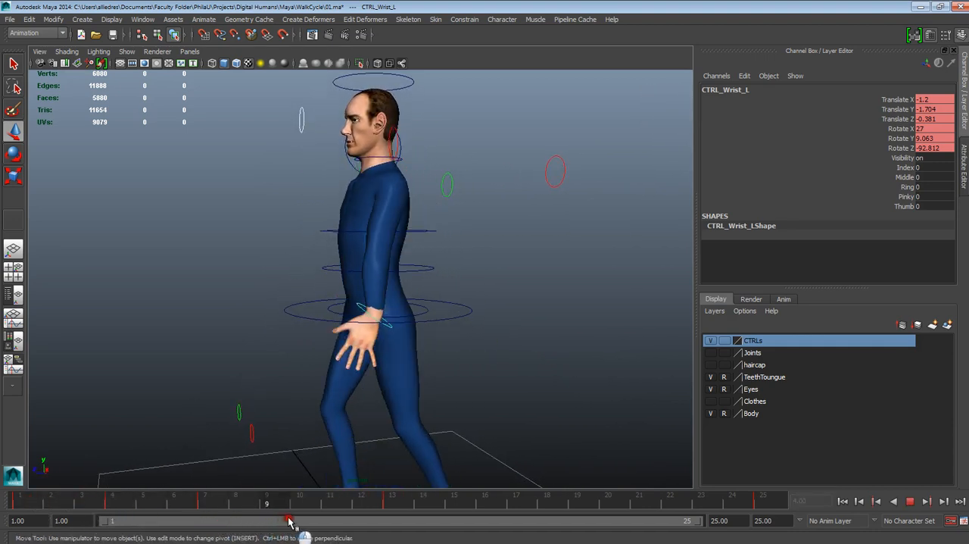
pyautogui.hotkey('alt', 'v')
pyautogui.keyDown('alt'); pyautogui.moveTo(328, 287); pyautogui.dragTo(417, 305); pyautogui.keyUp('alt')
pyautogui.moveTo(364, 278); pyautogui.dragTo(470, 327)
# - Fine-tune the left wrist control at frame 7 to a Translate Y of about -1.639
pyautogui.moveTo(310, 511)
pyautogui.mouseDown()
pyautogui.moveTo(79, 499)
pyautogui.moveTo(378, 507)
pyautogui.moveTo(167, 500)
pyautogui.moveTo(206, 501)
pyautogui.mouseUp()
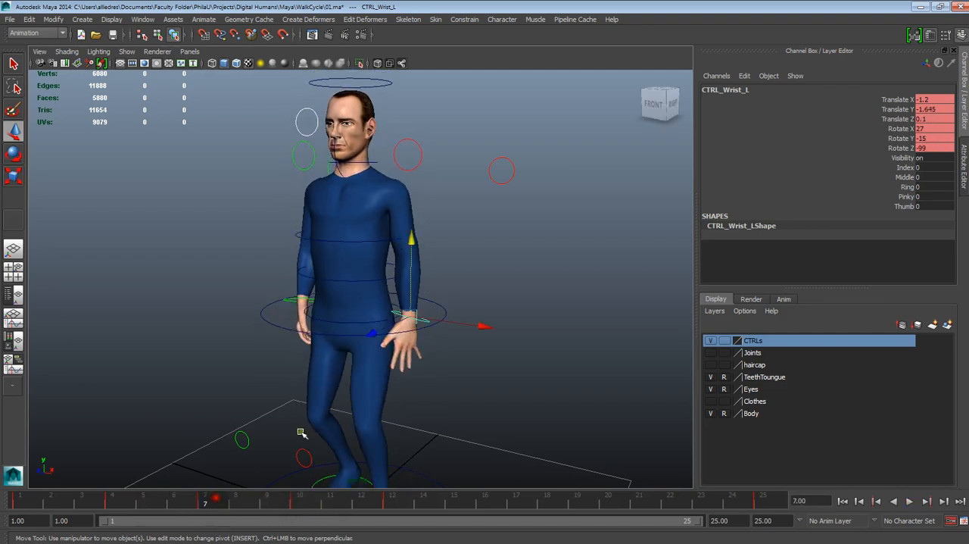
pyautogui.keyDown('alt'); pyautogui.moveTo(301, 432); pyautogui.dragTo(272, 374); pyautogui.keyUp('alt')
pyautogui.moveTo(389, 290); pyautogui.dragTo(388, 289)
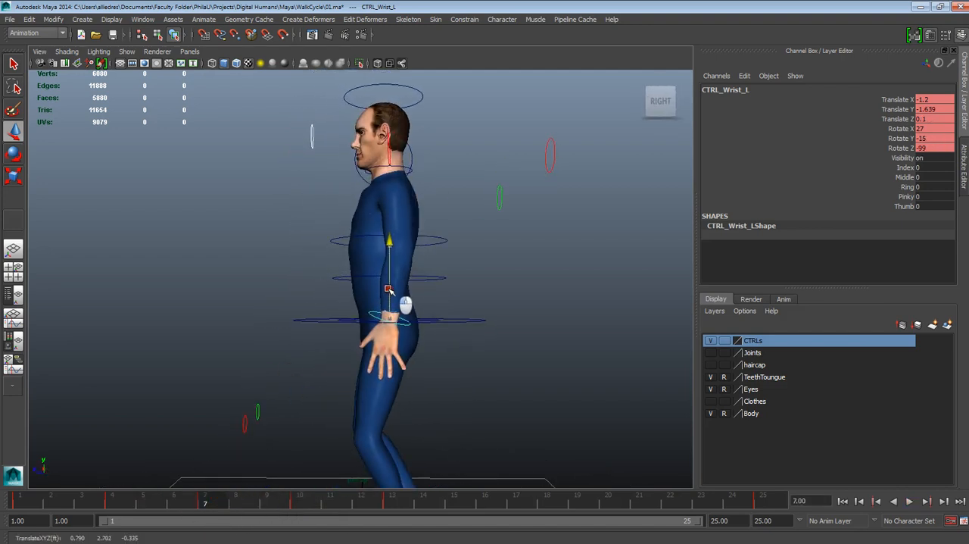
# - Check the left arm at frame 13 and lower the left wrist control slightly at frame 16
pyautogui.moveTo(218, 505)
pyautogui.mouseDown()
pyautogui.moveTo(151, 501)
pyautogui.moveTo(404, 506)
pyautogui.mouseUp()
pyautogui.moveTo(424, 394)
pyautogui.keyDown('alt'); pyautogui.mouseDown()
pyautogui.moveTo(527, 395)
pyautogui.moveTo(512, 397)
pyautogui.mouseUp(); pyautogui.keyUp('alt')
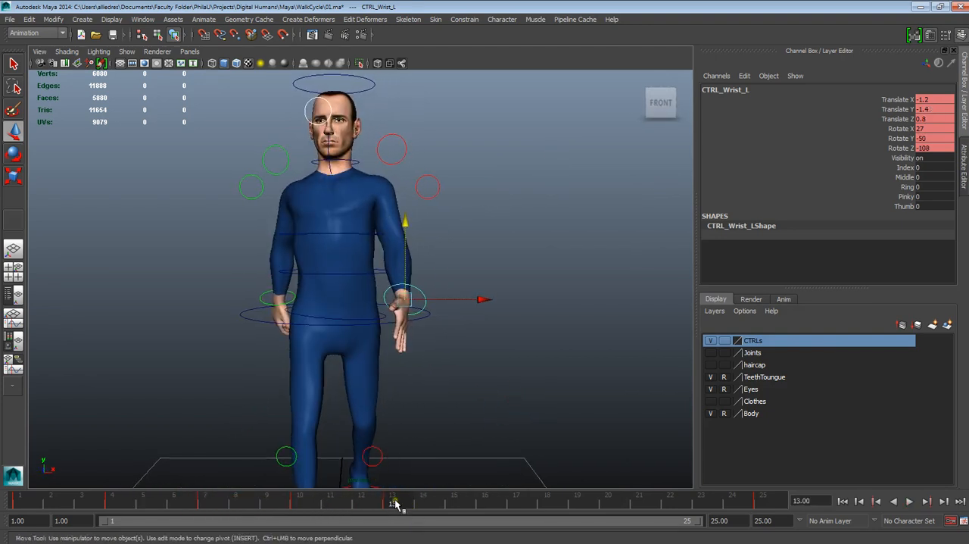
pyautogui.moveTo(395, 505); pyautogui.dragTo(485, 506)
pyautogui.keyDown('alt'); pyautogui.moveTo(495, 409); pyautogui.dragTo(378, 407); pyautogui.keyUp('alt')
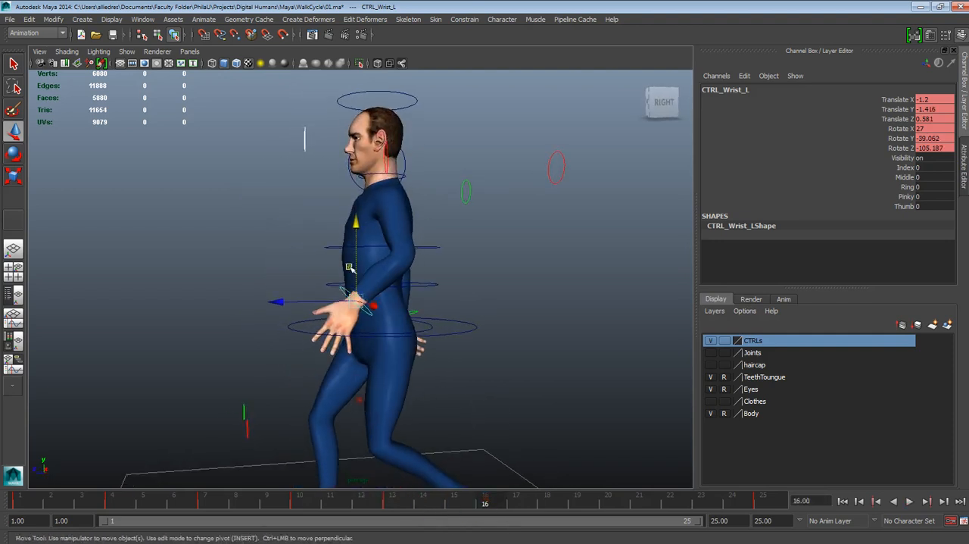
pyautogui.moveTo(350, 268); pyautogui.dragTo(360, 288)
# - Lower the left wrist control at frame 19 to a Translate Y of about -1.627
pyautogui.moveTo(485, 503)
pyautogui.mouseDown()
pyautogui.moveTo(372, 505)
pyautogui.moveTo(578, 510)
pyautogui.mouseUp()
pyautogui.keyDown('alt'); pyautogui.moveTo(507, 427); pyautogui.dragTo(489, 424); pyautogui.keyUp('alt')
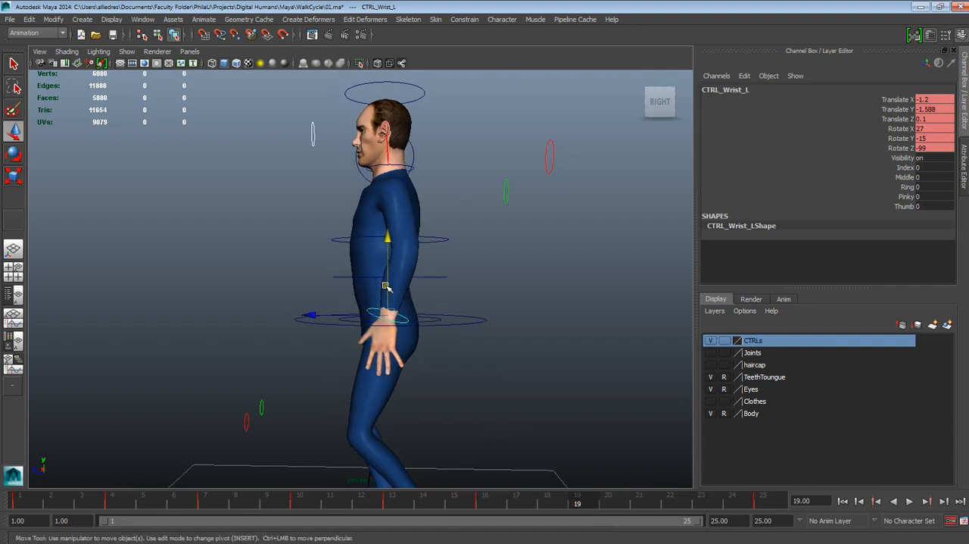
pyautogui.moveTo(386, 286); pyautogui.dragTo(386, 289)
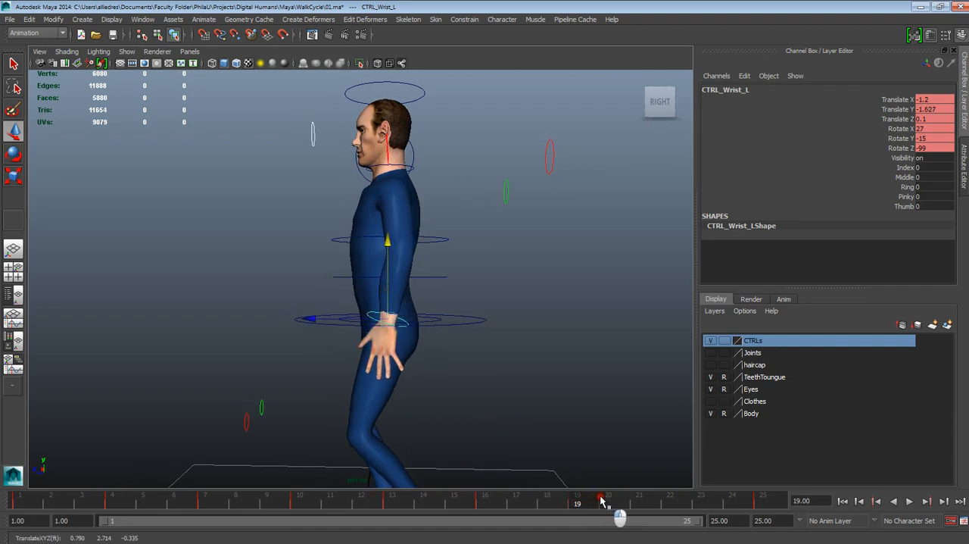
# - Raise the left wrist control at frame 22 to a Translate Y of about -1.475 and scrub through the cycle's last frames
pyautogui.moveTo(601, 500); pyautogui.dragTo(674, 506)
pyautogui.keyDown('alt'); pyautogui.moveTo(429, 386); pyautogui.dragTo(465, 391); pyautogui.keyUp('alt')
pyautogui.moveTo(443, 283); pyautogui.dragTo(447, 278)
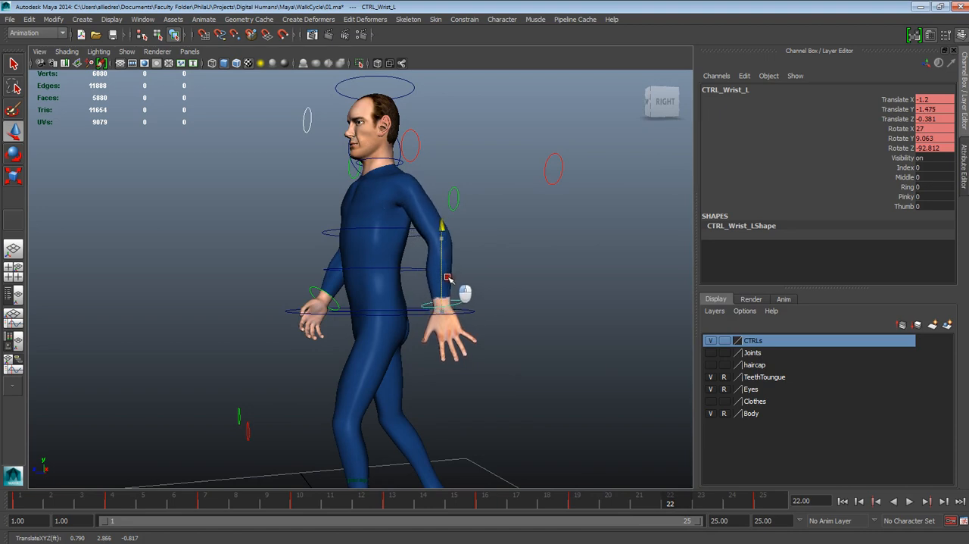
pyautogui.hotkey('alt', 'v')
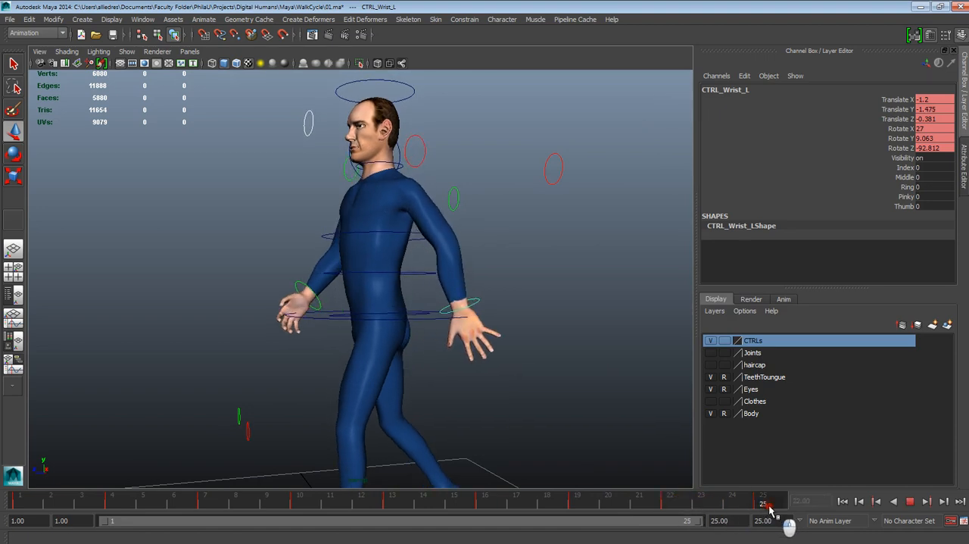
pyautogui.hotkey('alt', 'v')
# - Curl the left hand by setting its wrist control's Index, Middle, Ring, Pinky and Thumb to 2.3
pyautogui.scroll(-3, 378, 324)
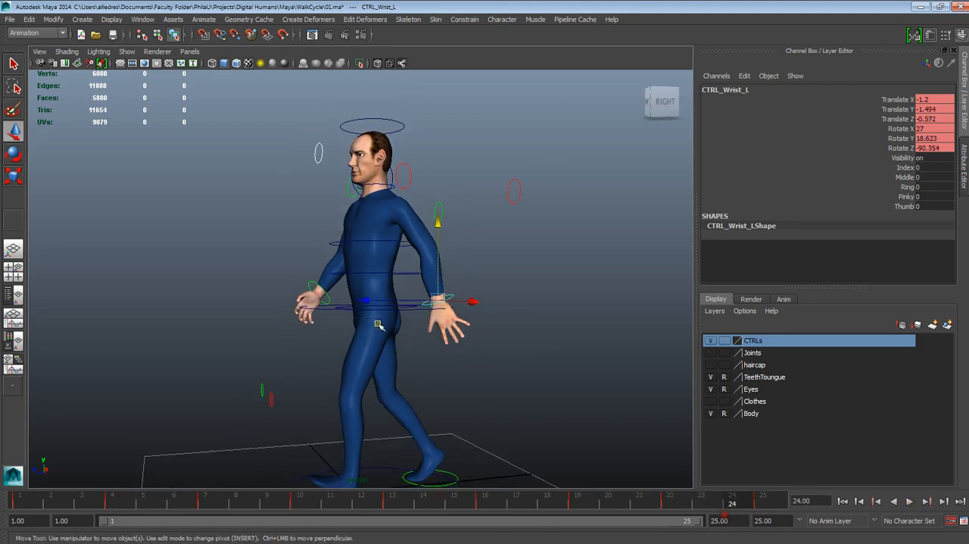
pyautogui.keyDown('alt'); pyautogui.moveTo(379, 324); pyautogui.dragTo(459, 331); pyautogui.keyUp('alt')
pyautogui.scroll(5, 474, 359)
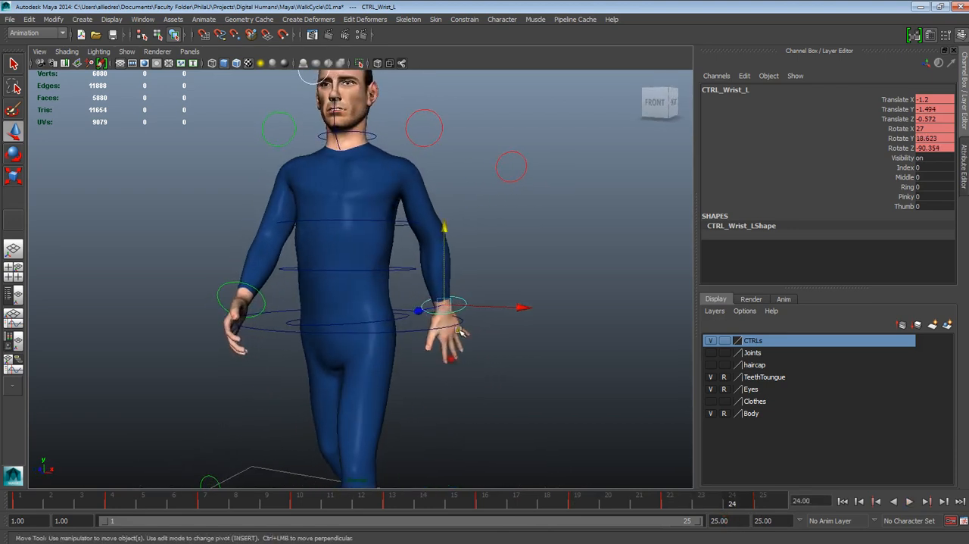
pyautogui.click(472, 288)
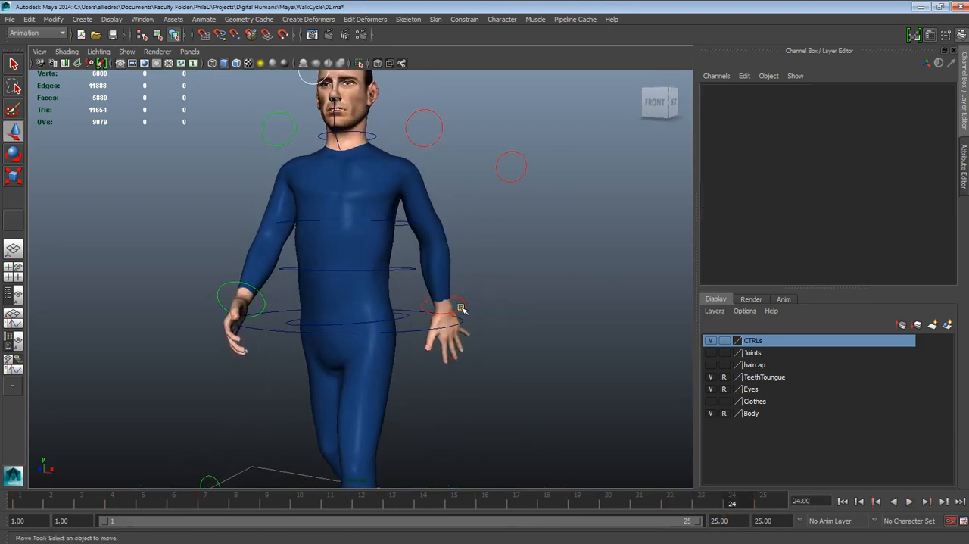
pyautogui.click(460, 307)
pyautogui.moveTo(899, 173); pyautogui.dragTo(902, 206)
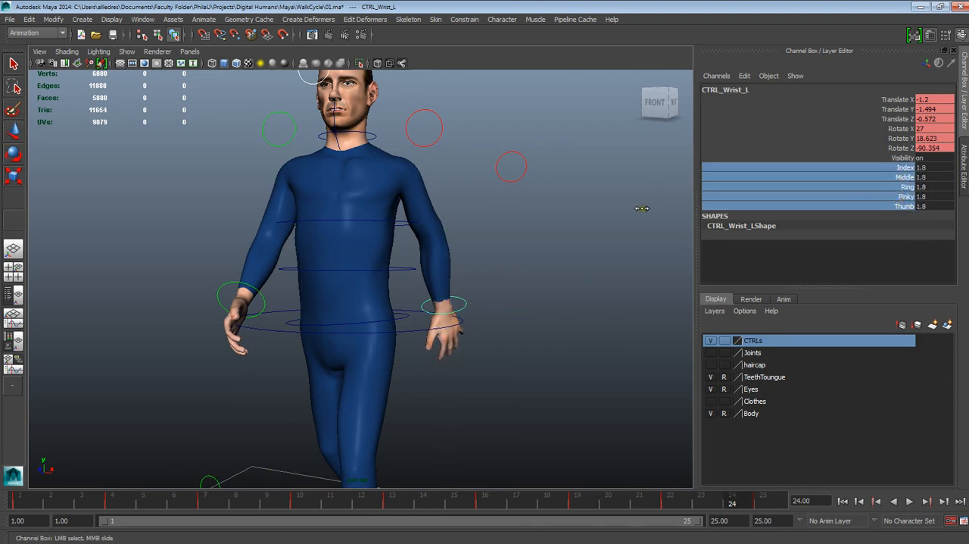
pyautogui.moveTo(644, 208); pyautogui.dragTo(646, 209, button='middle')
pyautogui.keyDown('alt'); pyautogui.moveTo(637, 227); pyautogui.dragTo(649, 244); pyautogui.keyUp('alt')
# - Play the walk cycle from frame 1 and examine the arm swing and hands from several angles
pyautogui.scroll(-5, 528, 318)
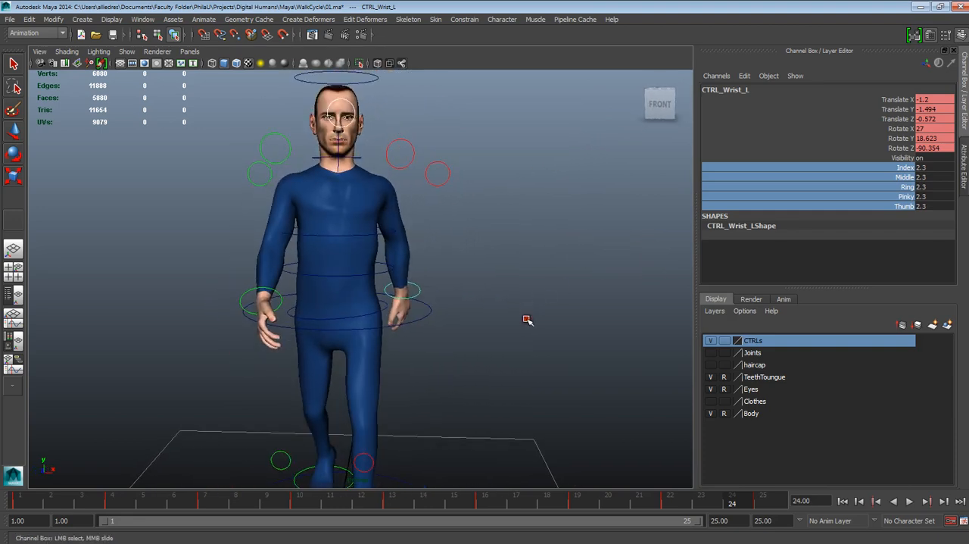
pyautogui.moveTo(484, 336)
pyautogui.keyDown('alt'); pyautogui.mouseDown()
pyautogui.moveTo(520, 340)
pyautogui.moveTo(499, 331)
pyautogui.mouseUp(); pyautogui.keyUp('alt')
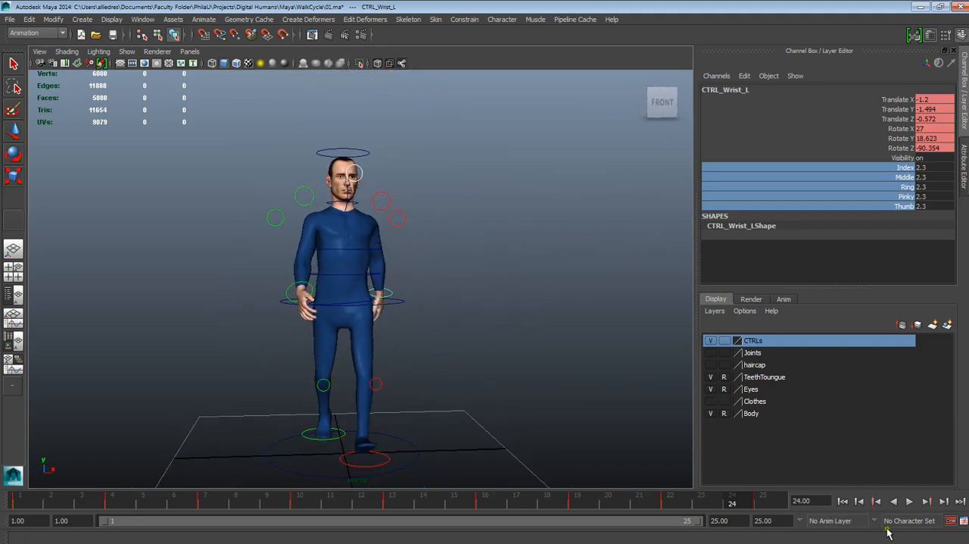
pyautogui.click(848, 505)
pyautogui.click(907, 504)
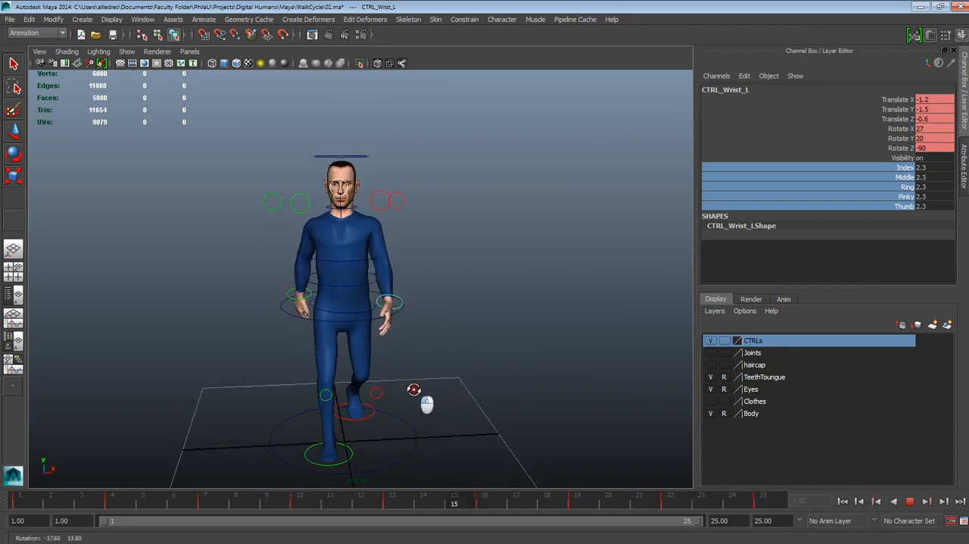
pyautogui.keyDown('alt'); pyautogui.moveTo(417, 392); pyautogui.dragTo(379, 355); pyautogui.keyUp('alt')
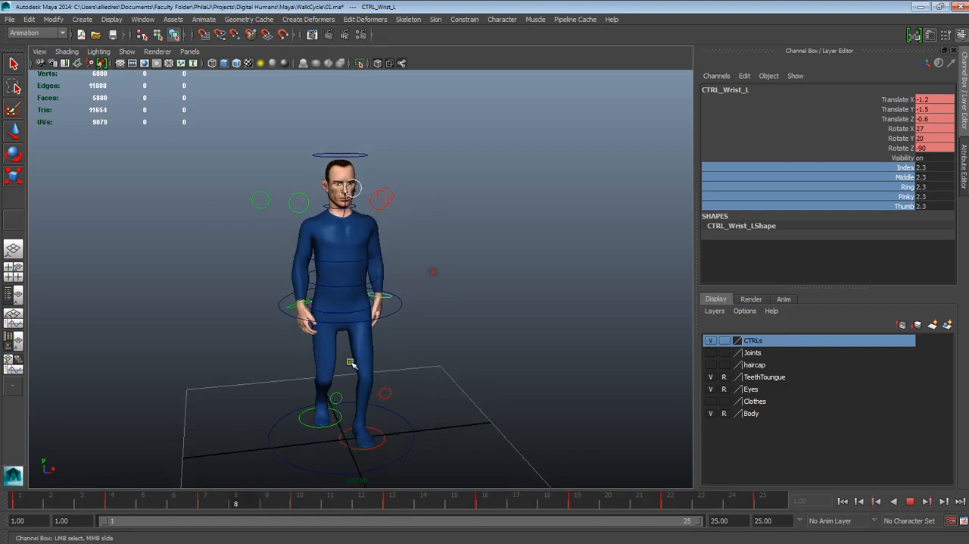
pyautogui.keyDown('alt'); pyautogui.moveTo(432, 275); pyautogui.dragTo(439, 308, button='right'); pyautogui.keyUp('alt')
pyautogui.keyDown('alt'); pyautogui.moveTo(439, 308); pyautogui.dragTo(422, 299); pyautogui.keyUp('alt')
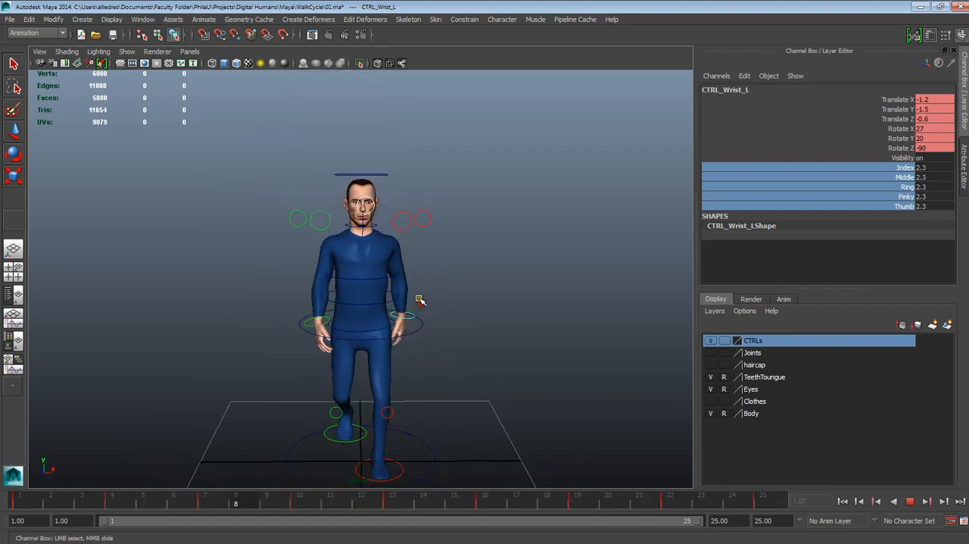
pyautogui.scroll(5, 421, 298)
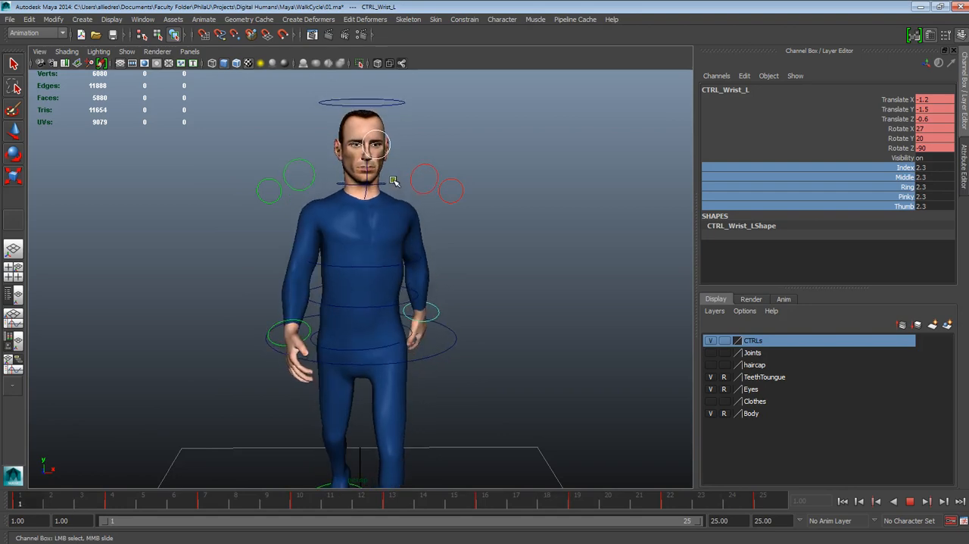
pyautogui.click(910, 500)
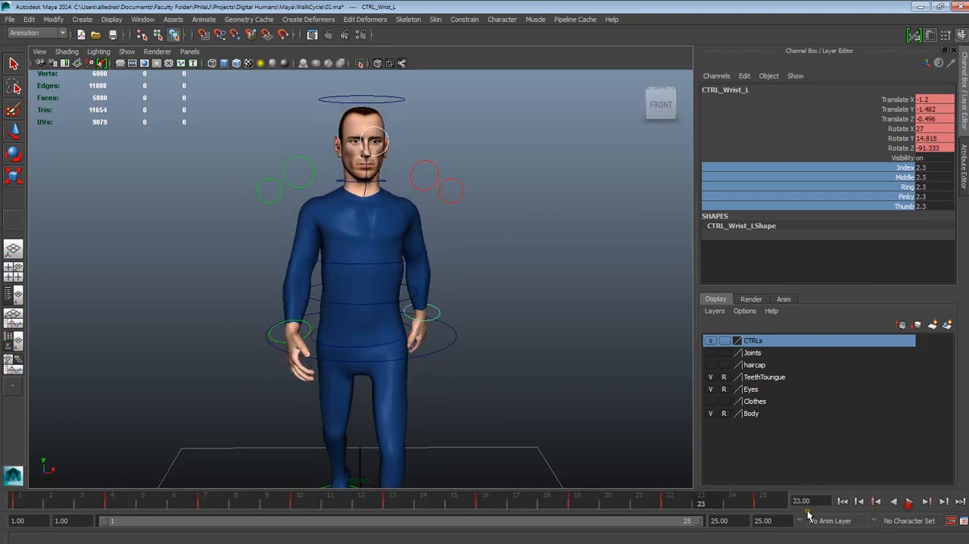
# - Return to frame 1 and select the character's head control
pyautogui.moveTo(458, 506); pyautogui.dragTo(19, 509)
pyautogui.keyDown('alt'); pyautogui.moveTo(511, 273); pyautogui.dragTo(441, 320); pyautogui.keyUp('alt')
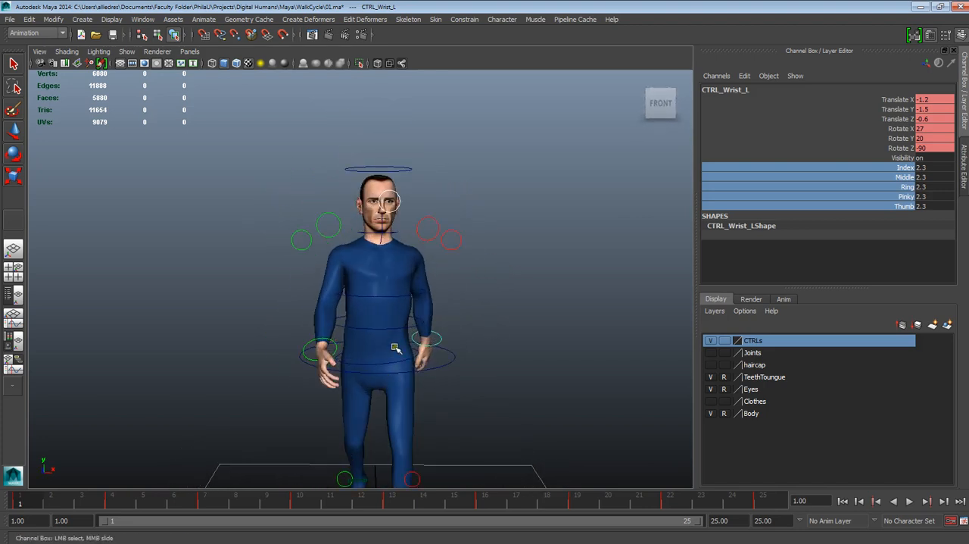
pyautogui.keyDown('alt'); pyautogui.moveTo(394, 347); pyautogui.dragTo(414, 267, button='right'); pyautogui.keyUp('alt')
pyautogui.click(405, 252)
pyautogui.press('w')
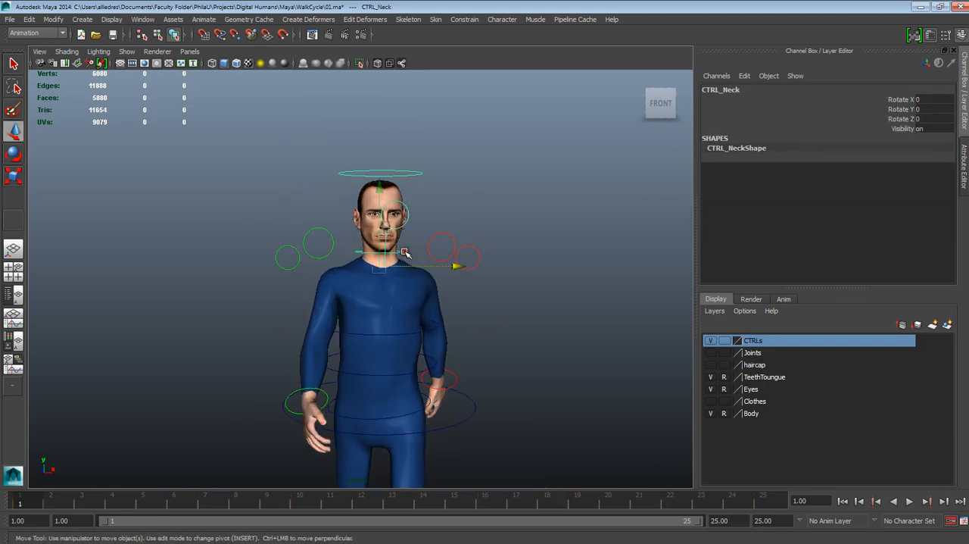
pyautogui.click(438, 202)
pyautogui.click(409, 172)
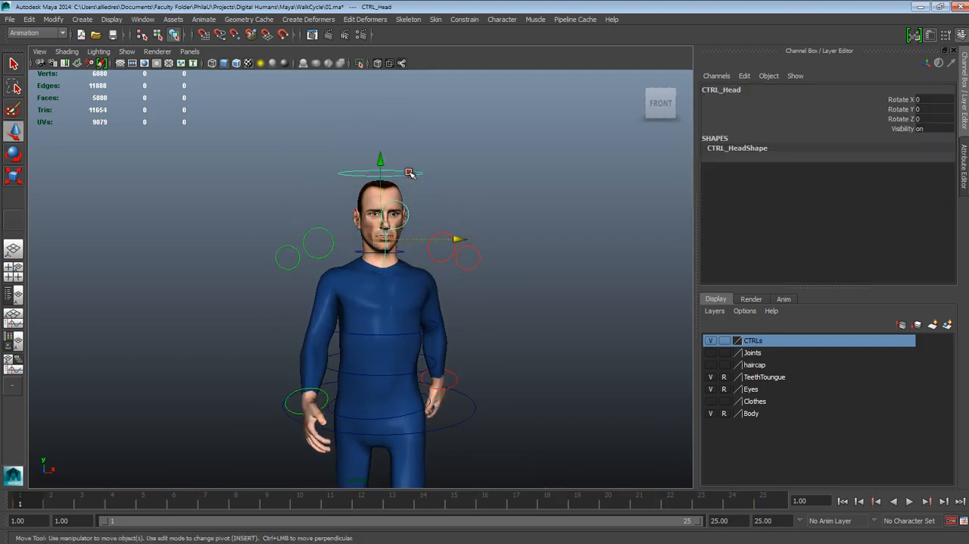
# - Key only the head control's Rotate Y at frame 1 and set that rotation to -12
pyautogui.click(13, 154)
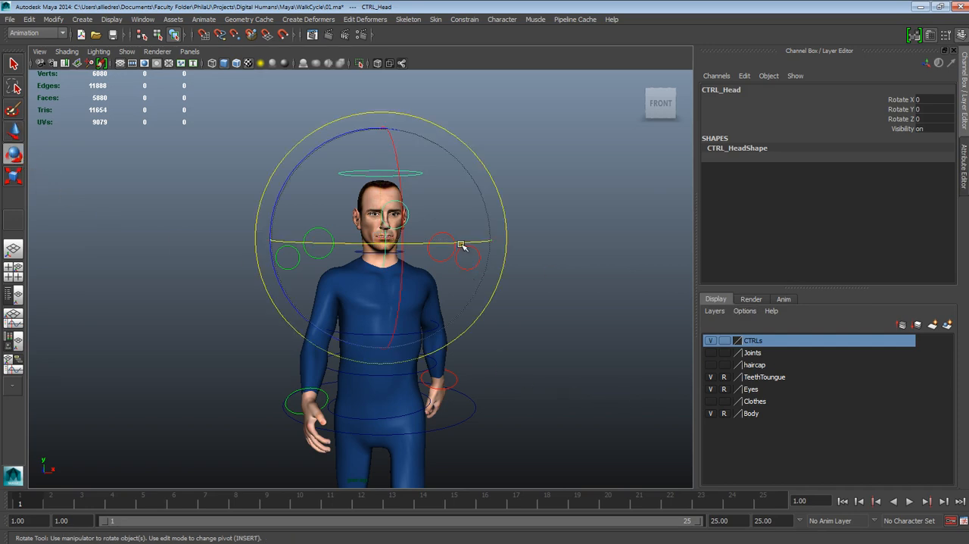
pyautogui.moveTo(461, 245); pyautogui.dragTo(439, 245)
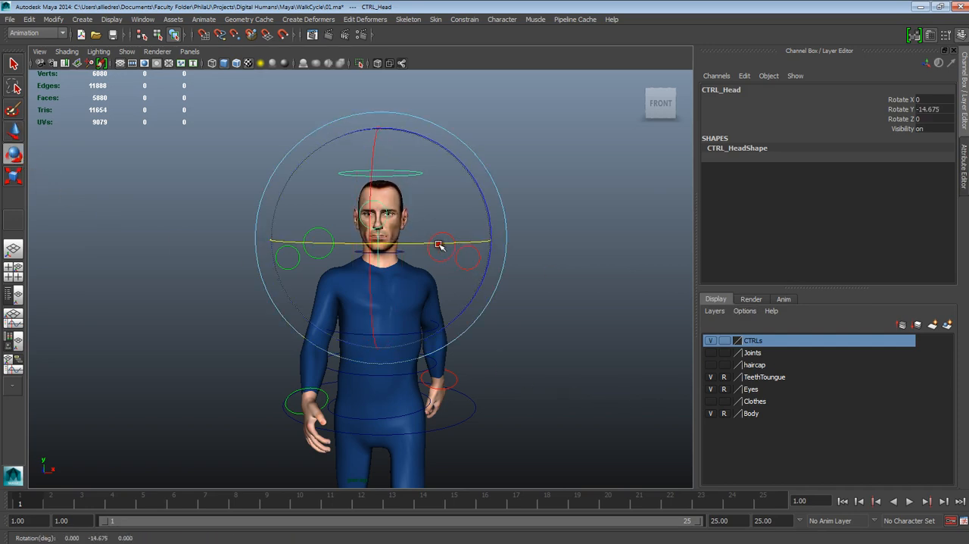
pyautogui.hotkey('ctrl', 'z')
pyautogui.click(893, 108)
pyautogui.rightClick(894, 108)
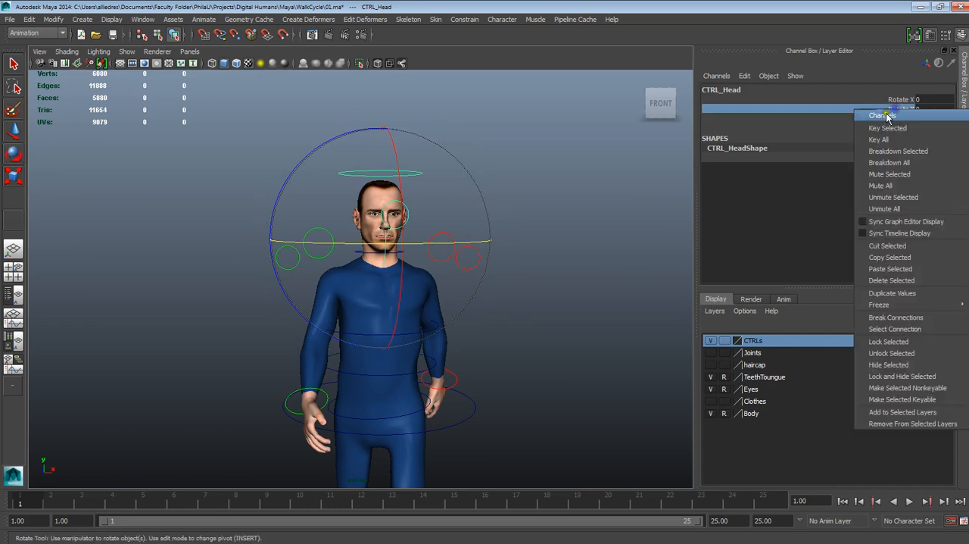
pyautogui.click(894, 129)
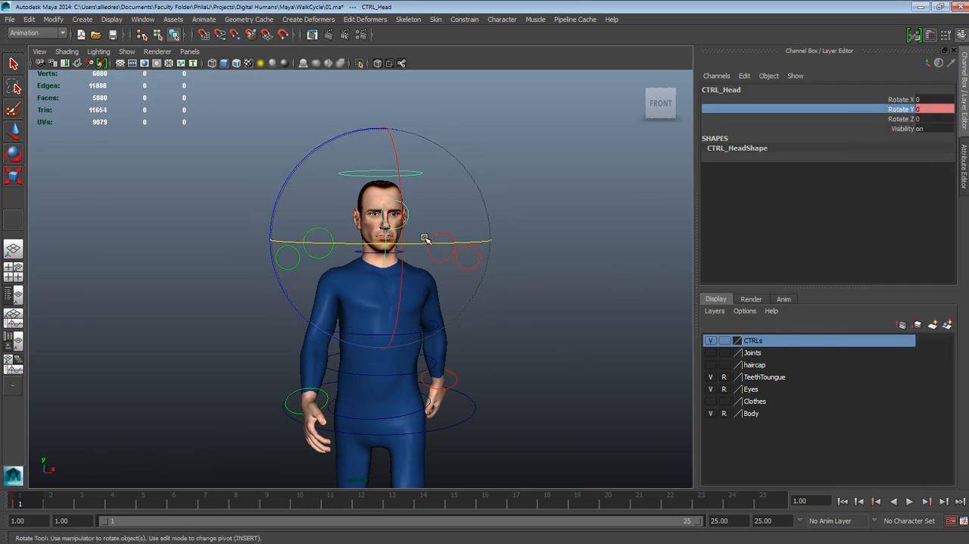
pyautogui.moveTo(426, 239); pyautogui.dragTo(399, 243)
pyautogui.doubleClick(937, 108)
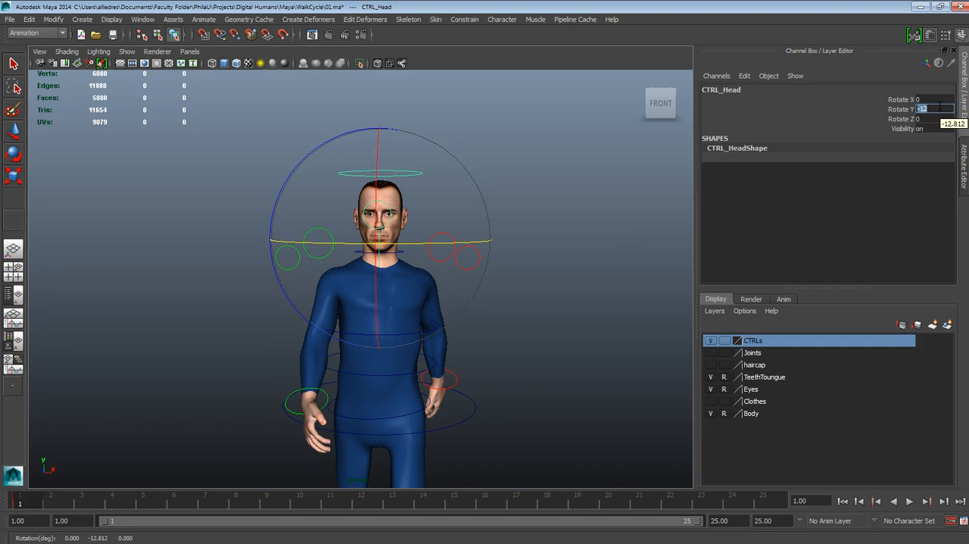
# - Copy the head control's key at frame 1 and paste it at frame 25
pyautogui.rightClick(32, 500)
pyautogui.click(125, 346)
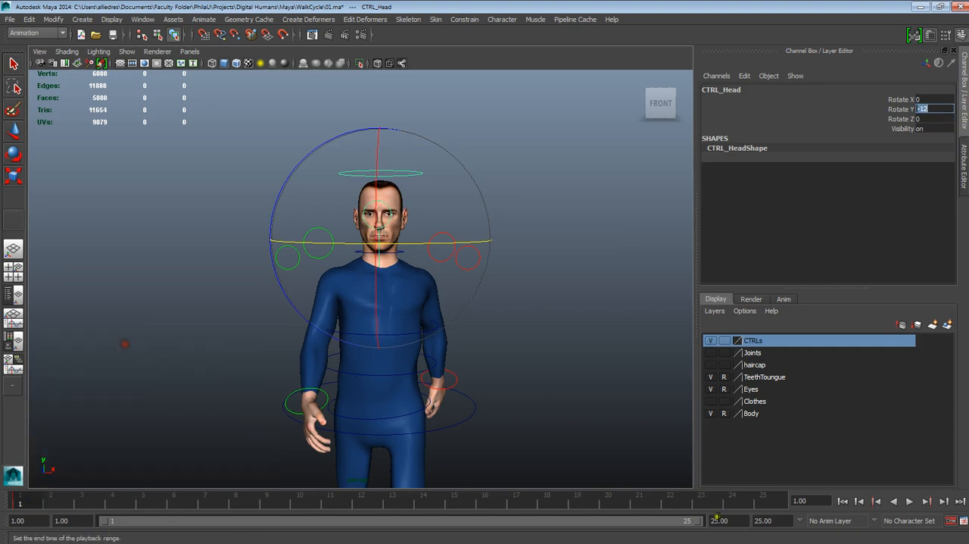
pyautogui.rightClick(766, 500)
pyautogui.moveTo(793, 351)
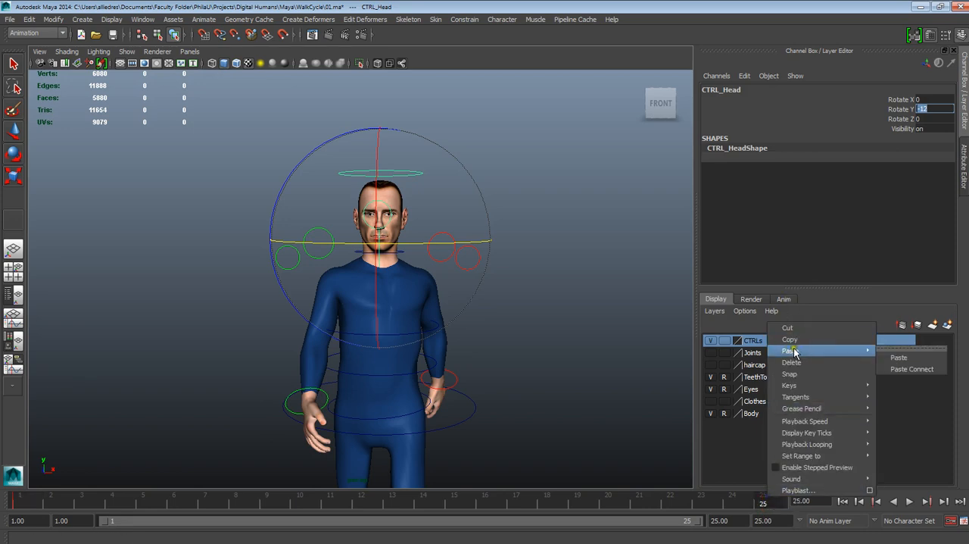
pyautogui.click(894, 356)
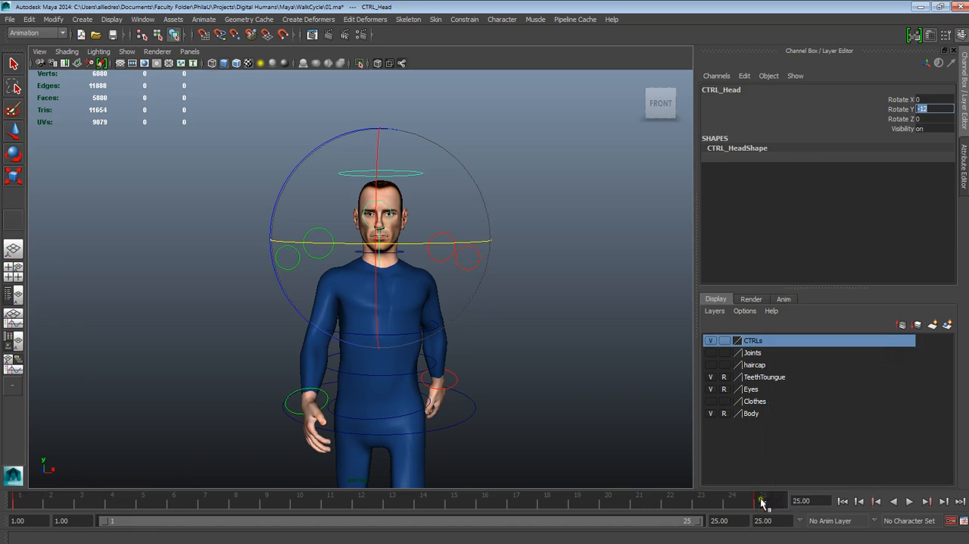
# - Set the head control's Rotate Y to 12 at frame 13, then deselect the control
pyautogui.hotkey('alt', 'v')
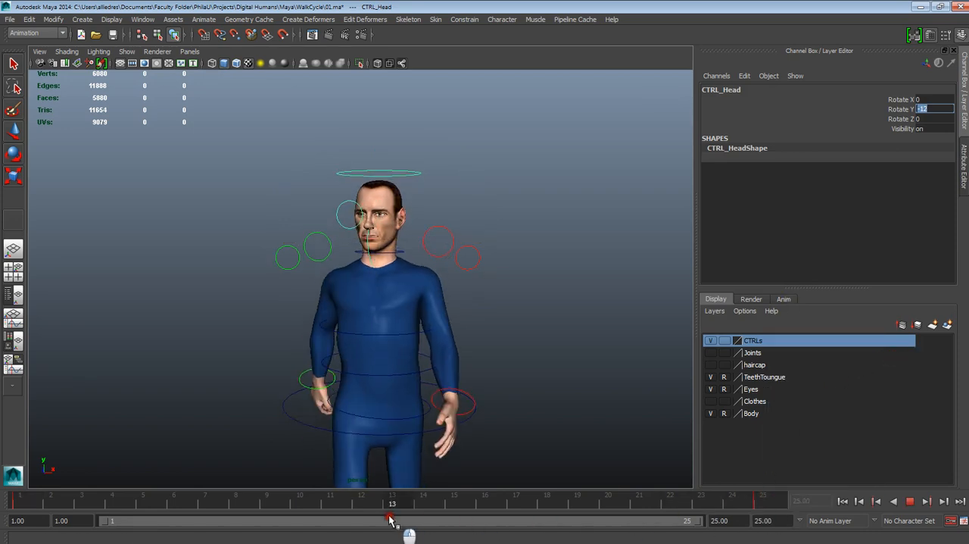
pyautogui.hotkey('alt', 'v')
pyautogui.press('e')
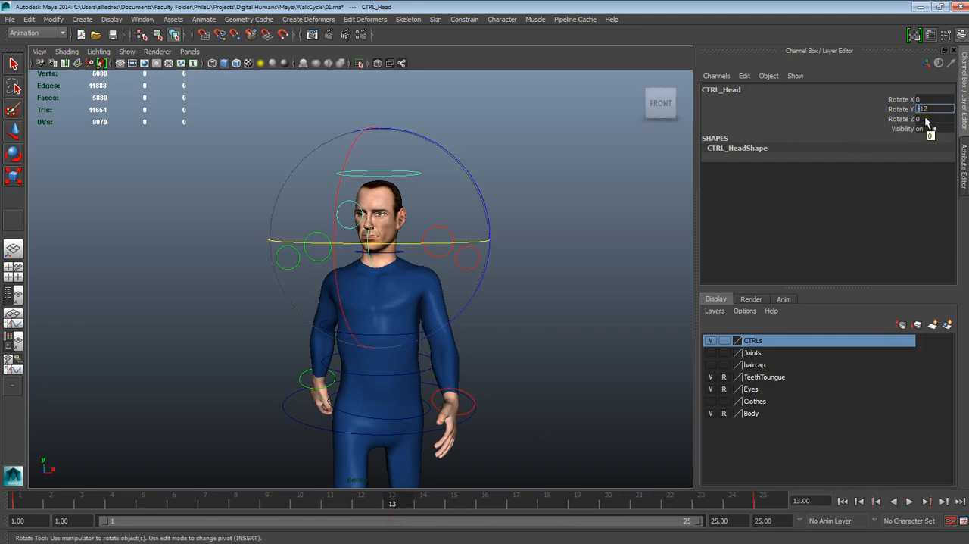
pyautogui.press('Return')
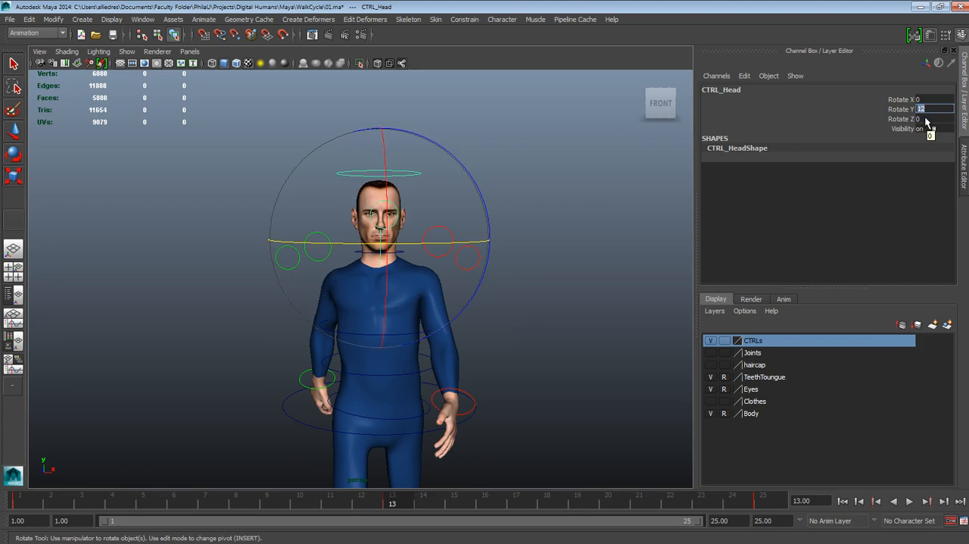
pyautogui.click(590, 380)
# - Play the walk cycle from the start and examine the head's counter-turn from the front and side
pyautogui.scroll(-2, 591, 380)
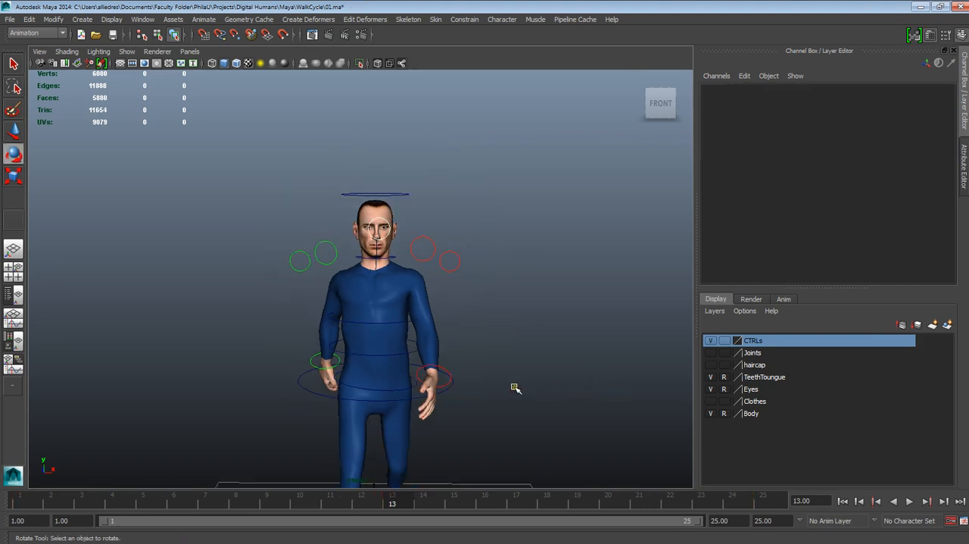
pyautogui.keyDown('alt'); pyautogui.moveTo(514, 387); pyautogui.dragTo(517, 353, button='middle'); pyautogui.keyUp('alt')
pyautogui.keyDown('alt'); pyautogui.moveTo(517, 354); pyautogui.dragTo(520, 345); pyautogui.keyUp('alt')
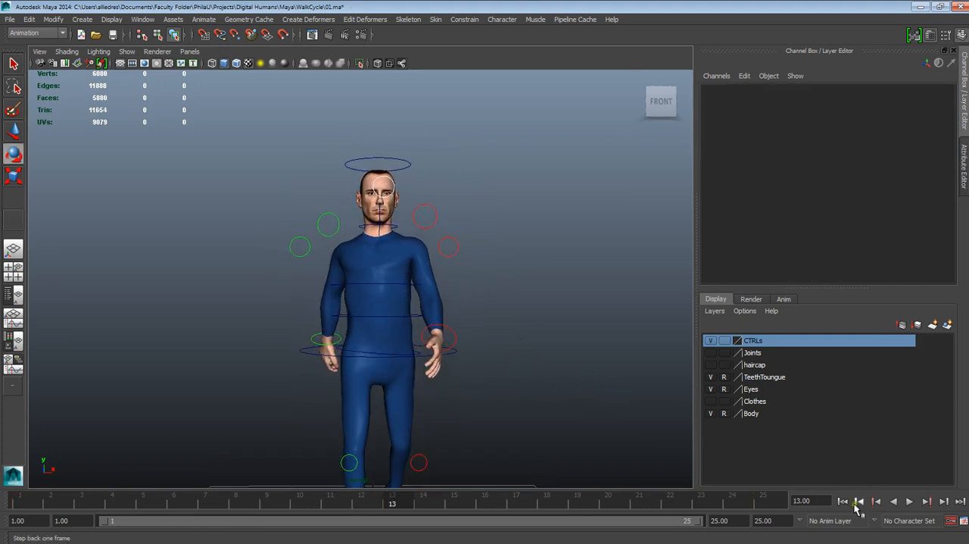
pyautogui.click(406, 168)
pyautogui.click(634, 308)
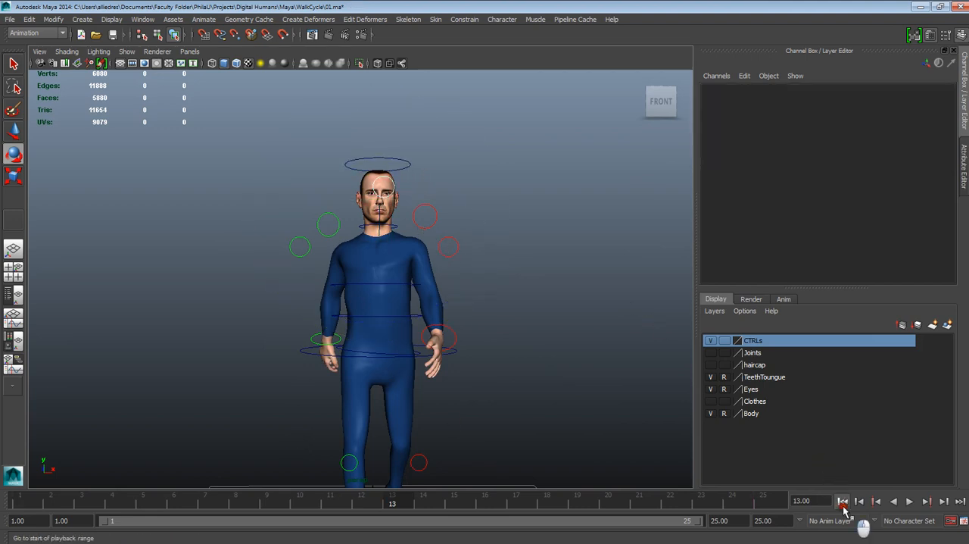
pyautogui.click(909, 501)
pyautogui.keyDown('alt'); pyautogui.moveTo(638, 451); pyautogui.dragTo(494, 414); pyautogui.keyUp('alt')
pyautogui.keyDown('alt'); pyautogui.moveTo(476, 377); pyautogui.dragTo(469, 374); pyautogui.keyUp('alt')
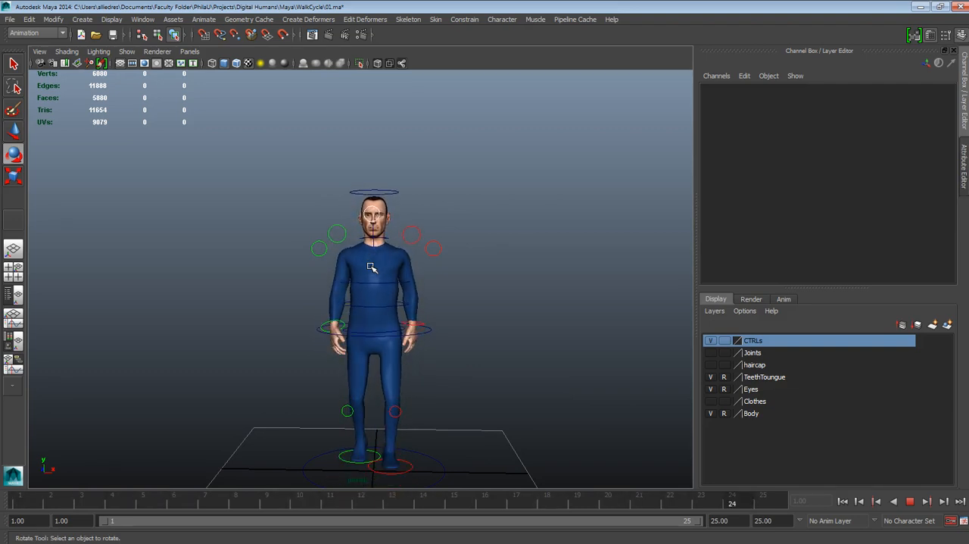
pyautogui.keyDown('alt'); pyautogui.moveTo(290, 262); pyautogui.dragTo(439, 271); pyautogui.keyUp('alt')
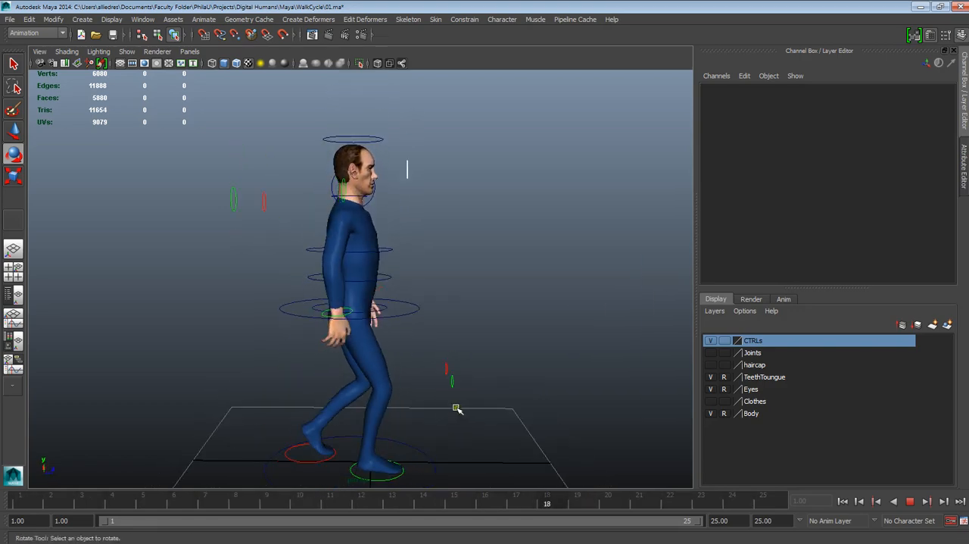
pyautogui.keyDown('alt'); pyautogui.moveTo(457, 404); pyautogui.dragTo(408, 356); pyautogui.keyUp('alt')
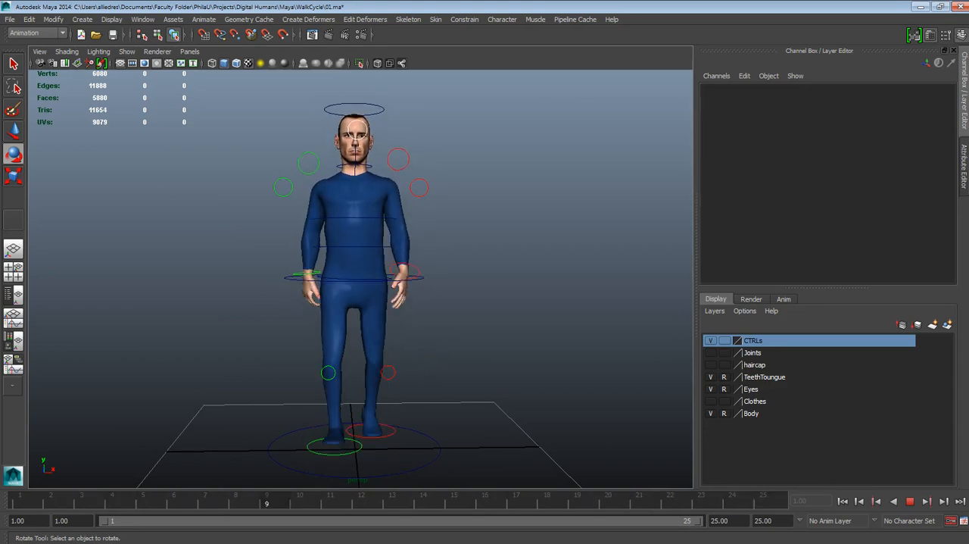
# - Consult the walk pose reference image, then examine the playing cycle from a three-quarter view
pyautogui.moveTo(968, 38); pyautogui.dragTo(183, 81)
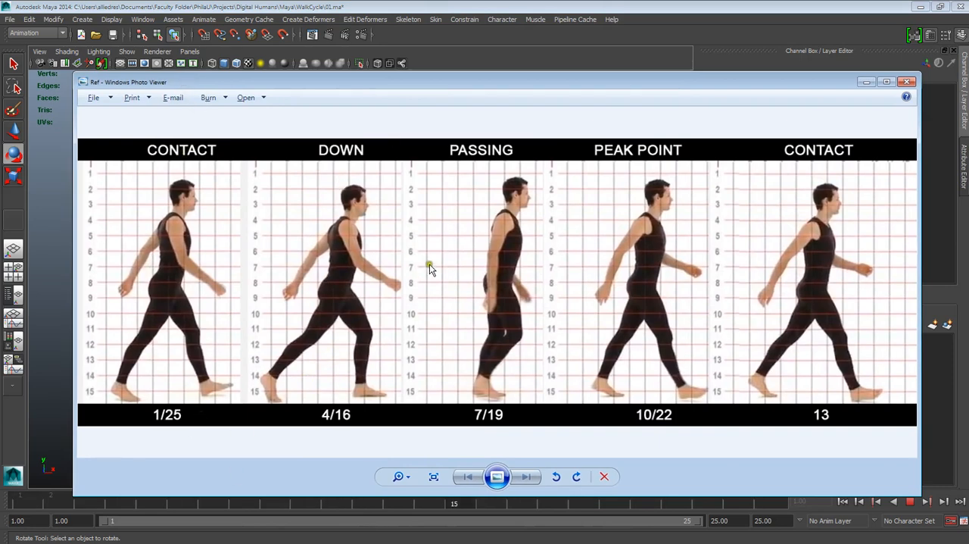
pyautogui.moveTo(337, 81); pyautogui.dragTo(968, 95)
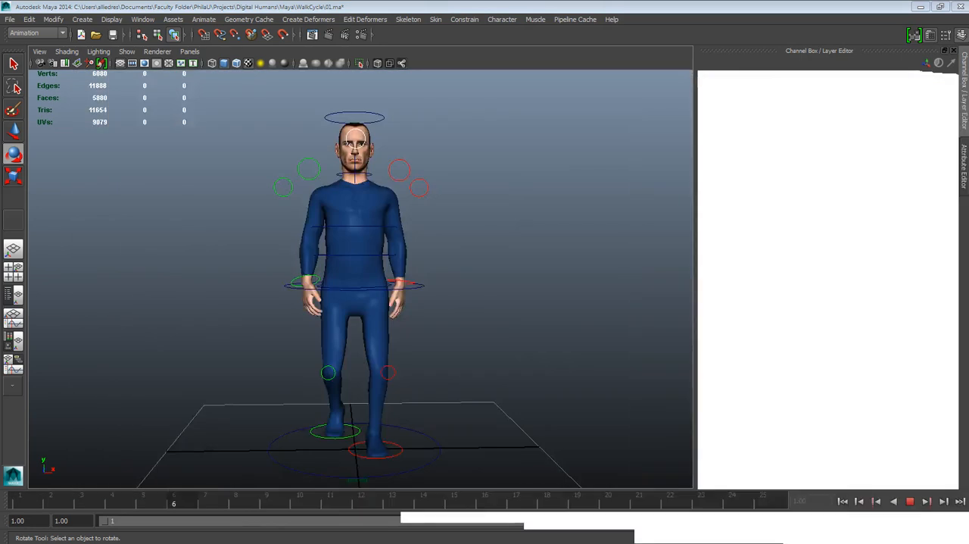
pyautogui.click(410, 388)
pyautogui.keyDown('alt'); pyautogui.moveTo(410, 388); pyautogui.dragTo(493, 404); pyautogui.keyUp('alt')
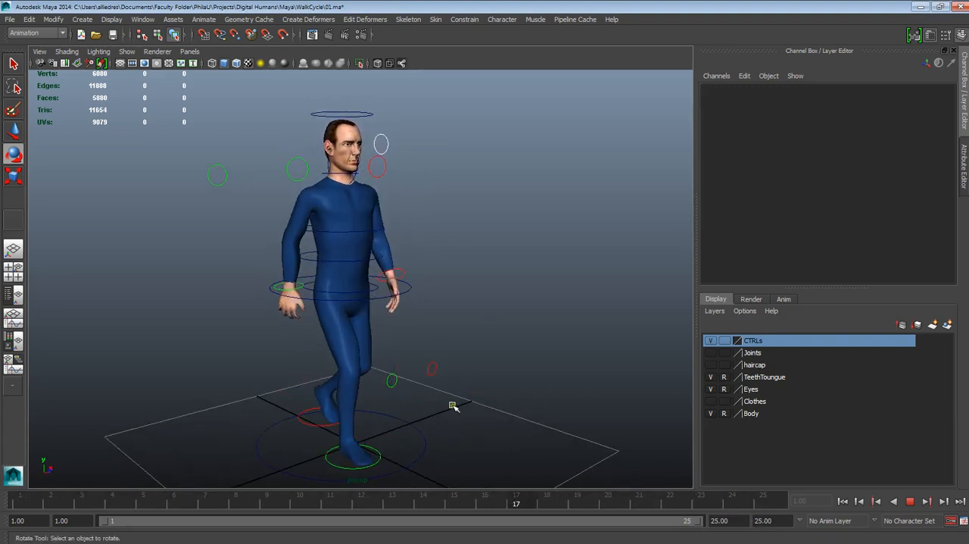
pyautogui.keyDown('alt'); pyautogui.moveTo(452, 405); pyautogui.dragTo(537, 433); pyautogui.keyUp('alt')
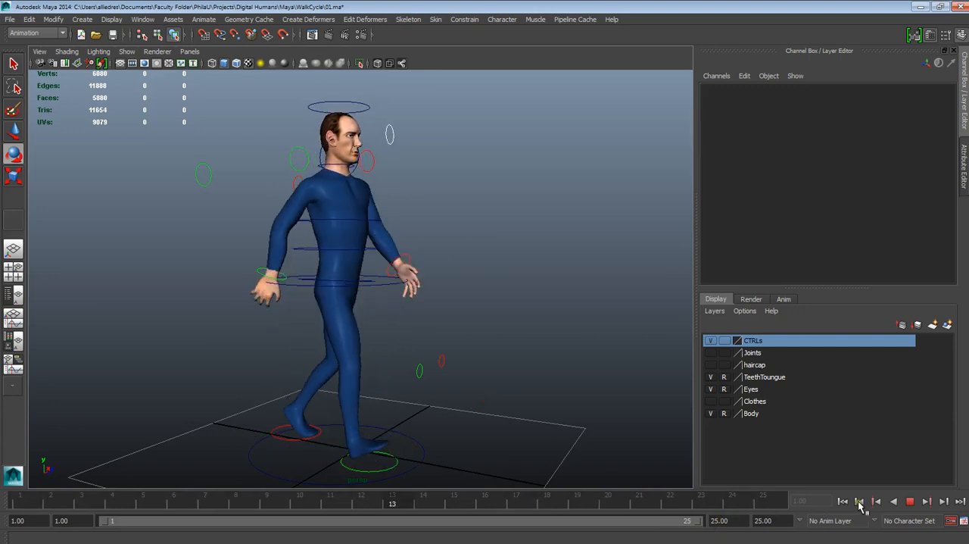
# - Stop playback, shorten the playback range to end at frame 24 and replay the cycle from frame 1
pyautogui.click(909, 500)
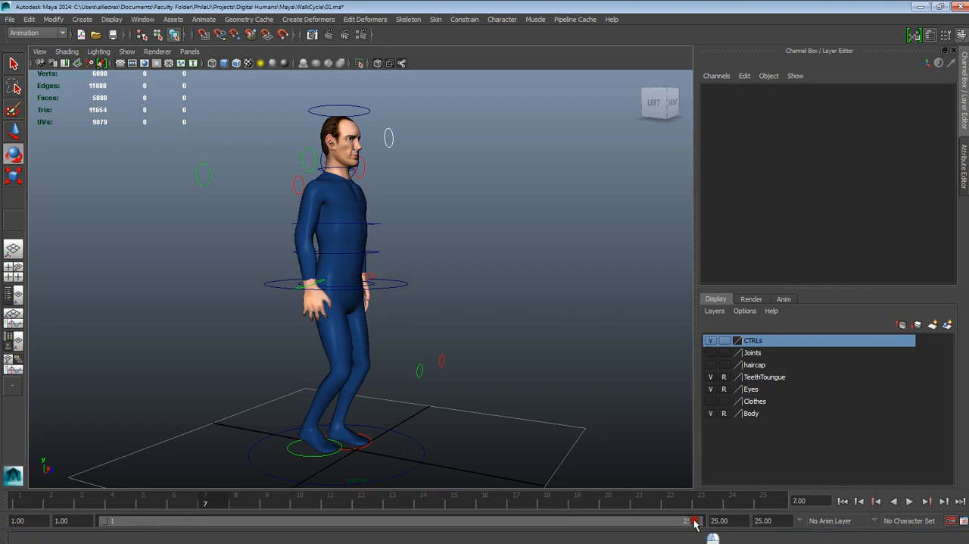
pyautogui.moveTo(694, 521); pyautogui.dragTo(691, 521)
pyautogui.click(842, 500)
pyautogui.click(909, 500)
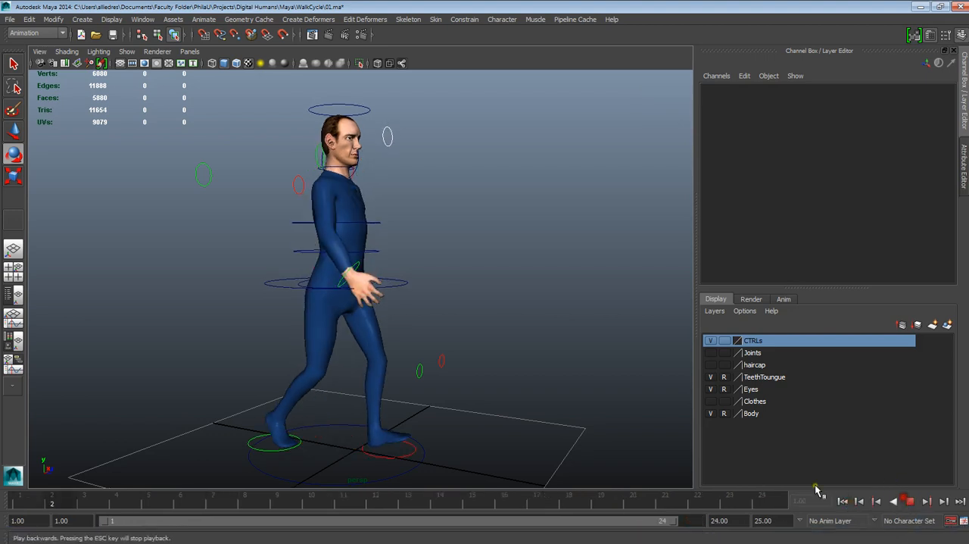
# - Examine the looping 24-frame walk from different angles for smooth overall motion
pyautogui.moveTo(523, 384)
pyautogui.keyDown('alt'); pyautogui.mouseDown()
pyautogui.moveTo(543, 389)
pyautogui.moveTo(409, 387)
pyautogui.moveTo(534, 389)
pyautogui.moveTo(502, 403)
pyautogui.moveTo(495, 393)
pyautogui.moveTo(521, 391)
pyautogui.mouseUp(); pyautogui.keyUp('alt')
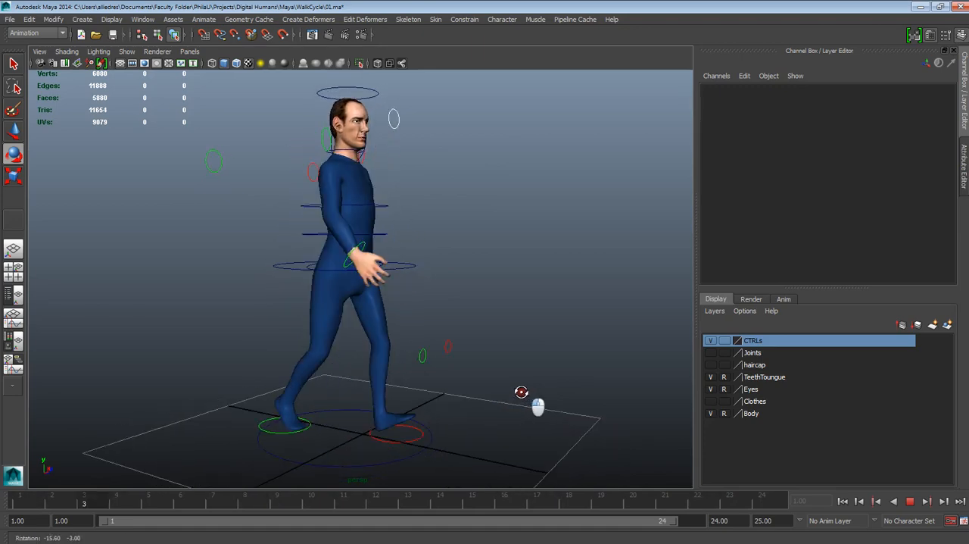
pyautogui.keyDown('alt'); pyautogui.moveTo(522, 392); pyautogui.dragTo(519, 388, button='middle'); pyautogui.keyUp('alt')
pyautogui.keyDown('alt'); pyautogui.moveTo(519, 387); pyautogui.dragTo(479, 385); pyautogui.keyUp('alt')
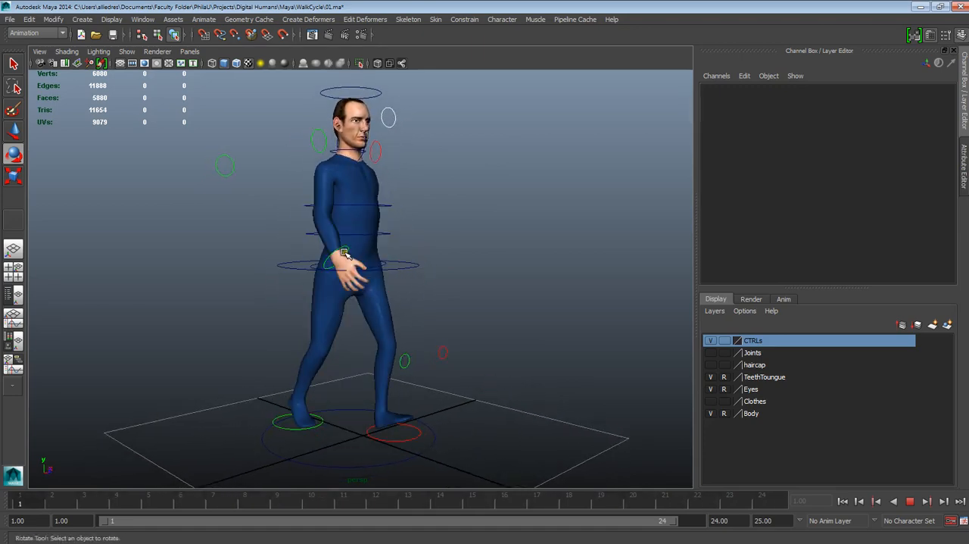
pyautogui.keyDown('alt'); pyautogui.moveTo(402, 318); pyautogui.dragTo(449, 324); pyautogui.keyUp('alt')
pyautogui.keyDown('alt'); pyautogui.moveTo(459, 343); pyautogui.dragTo(440, 369); pyautogui.keyUp('alt')
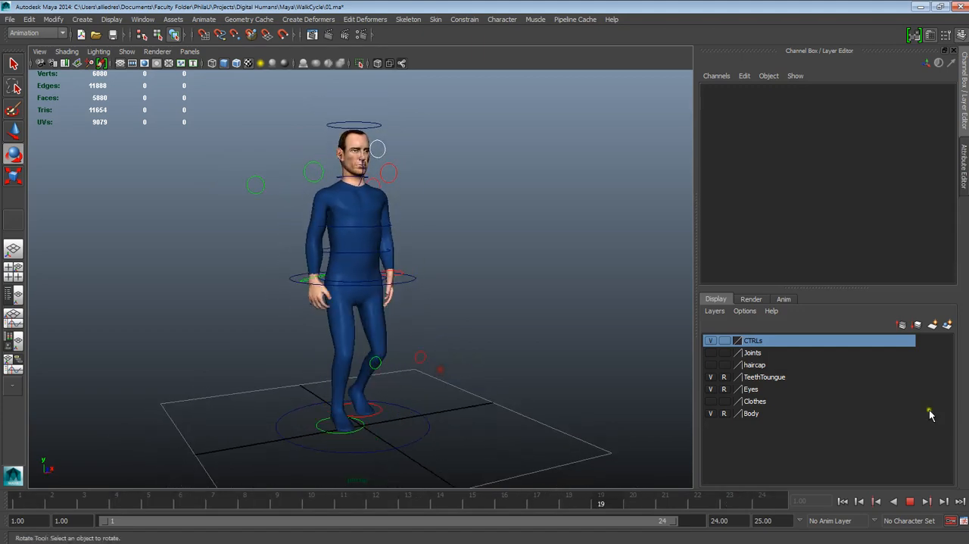